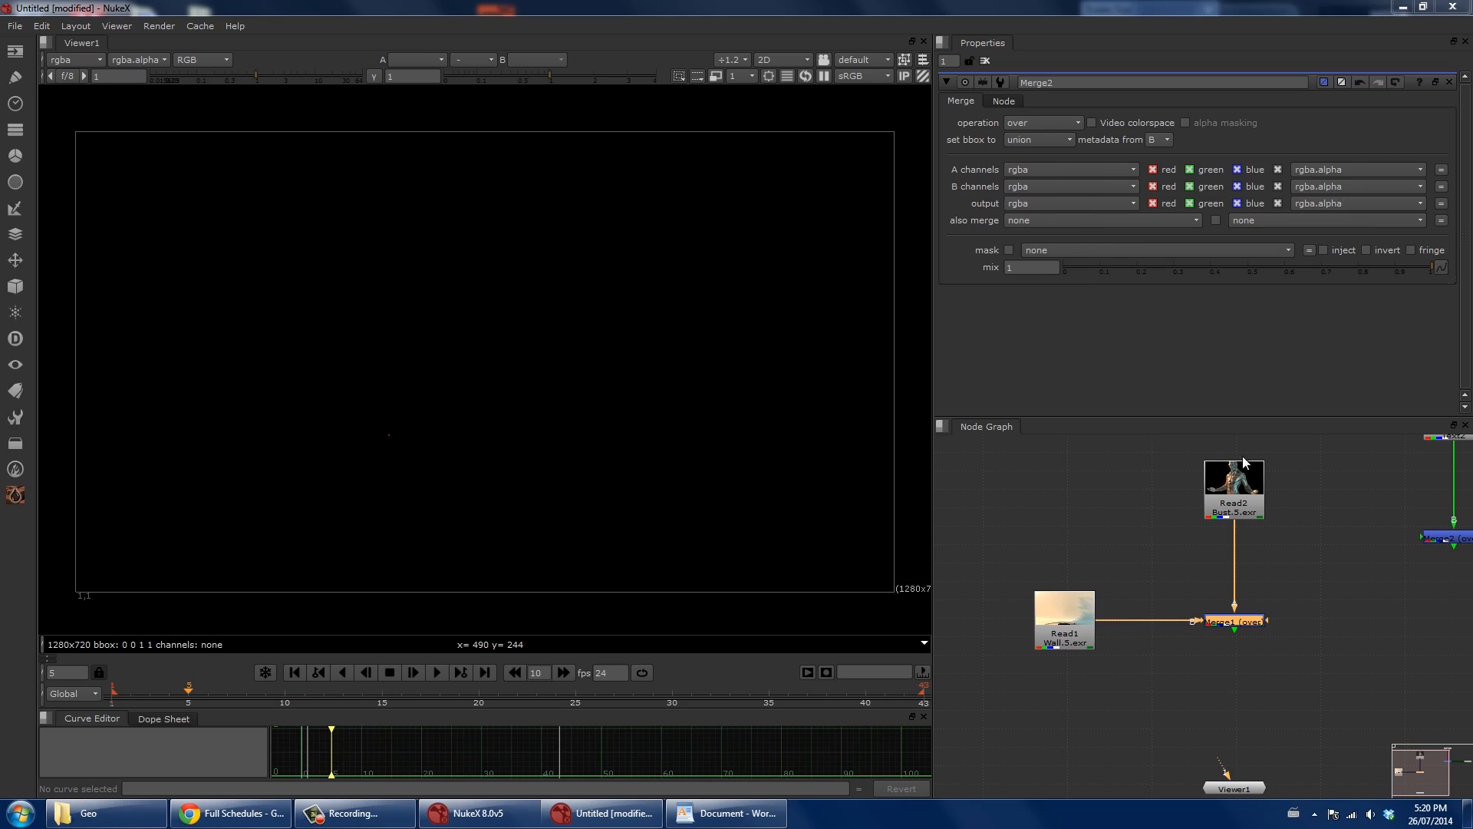
Connect Viewer1 to the output of Merge1 and place it directly below that node.
drag(1233, 786, 1180, 719)
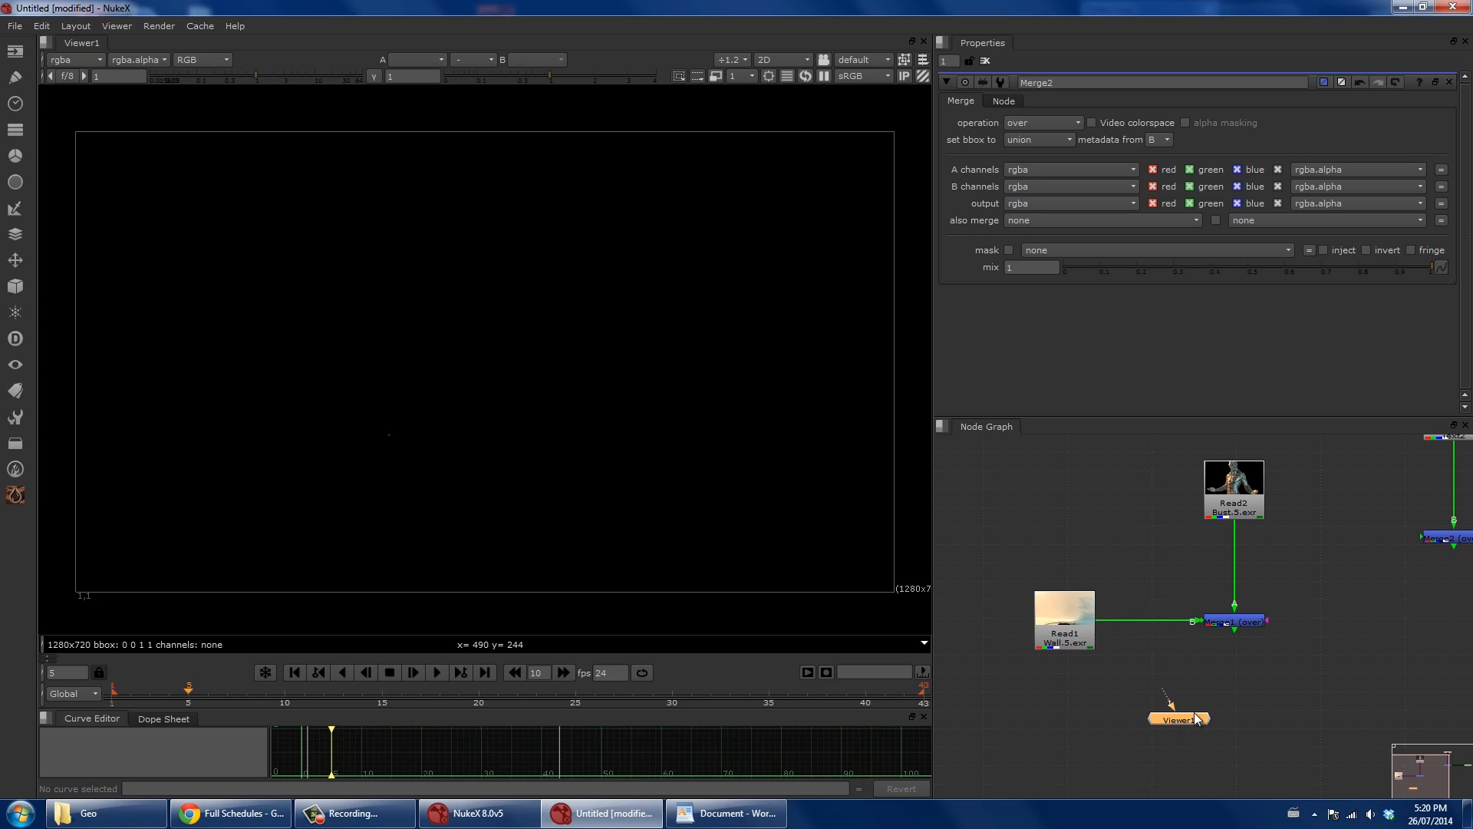
click(1013, 123)
scroll(1216, 606, up, 3)
scroll(1216, 606, down, 1)
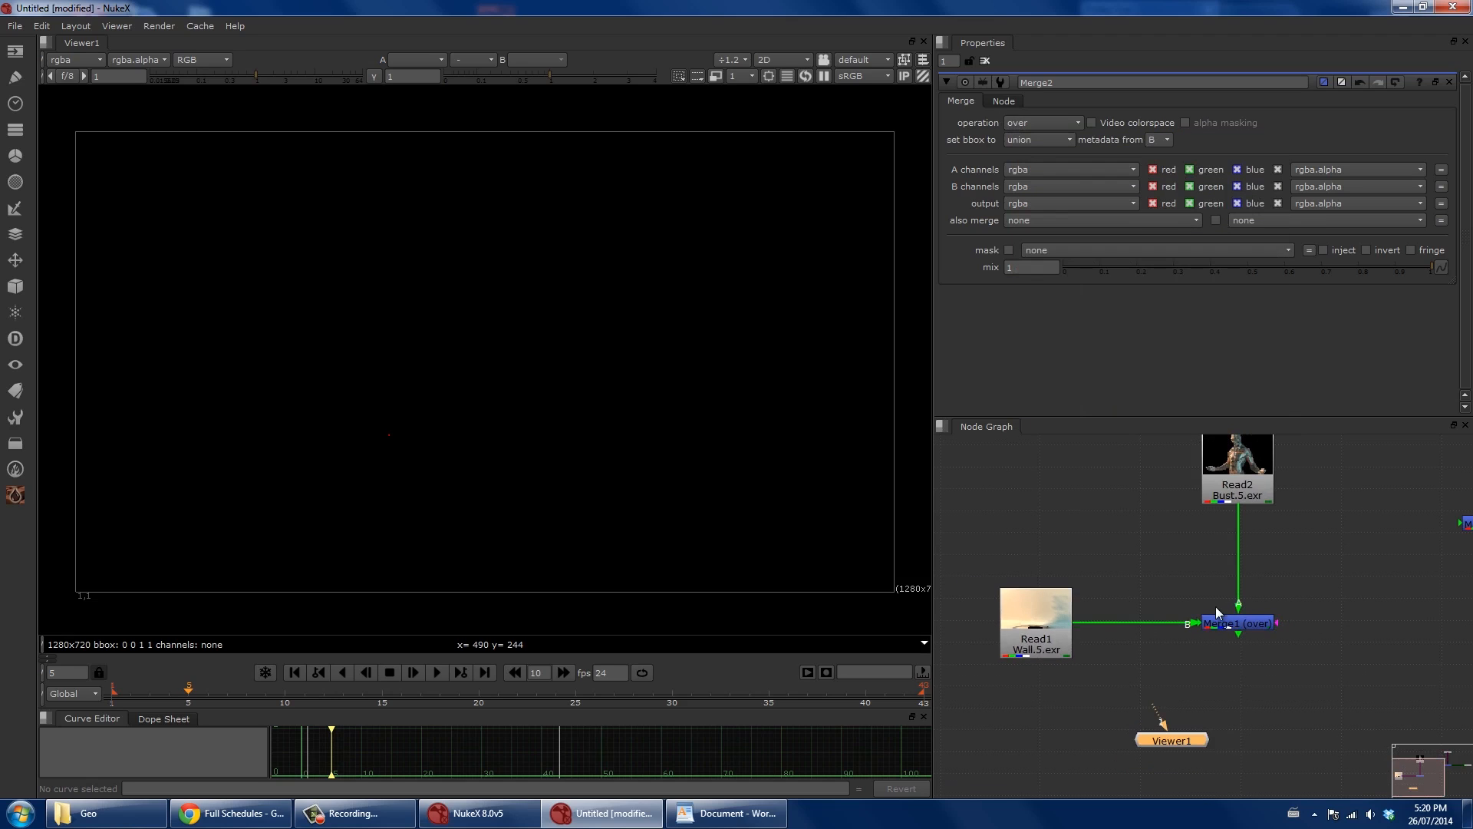
drag(1170, 737, 1234, 625)
drag(1257, 709, 1246, 688)
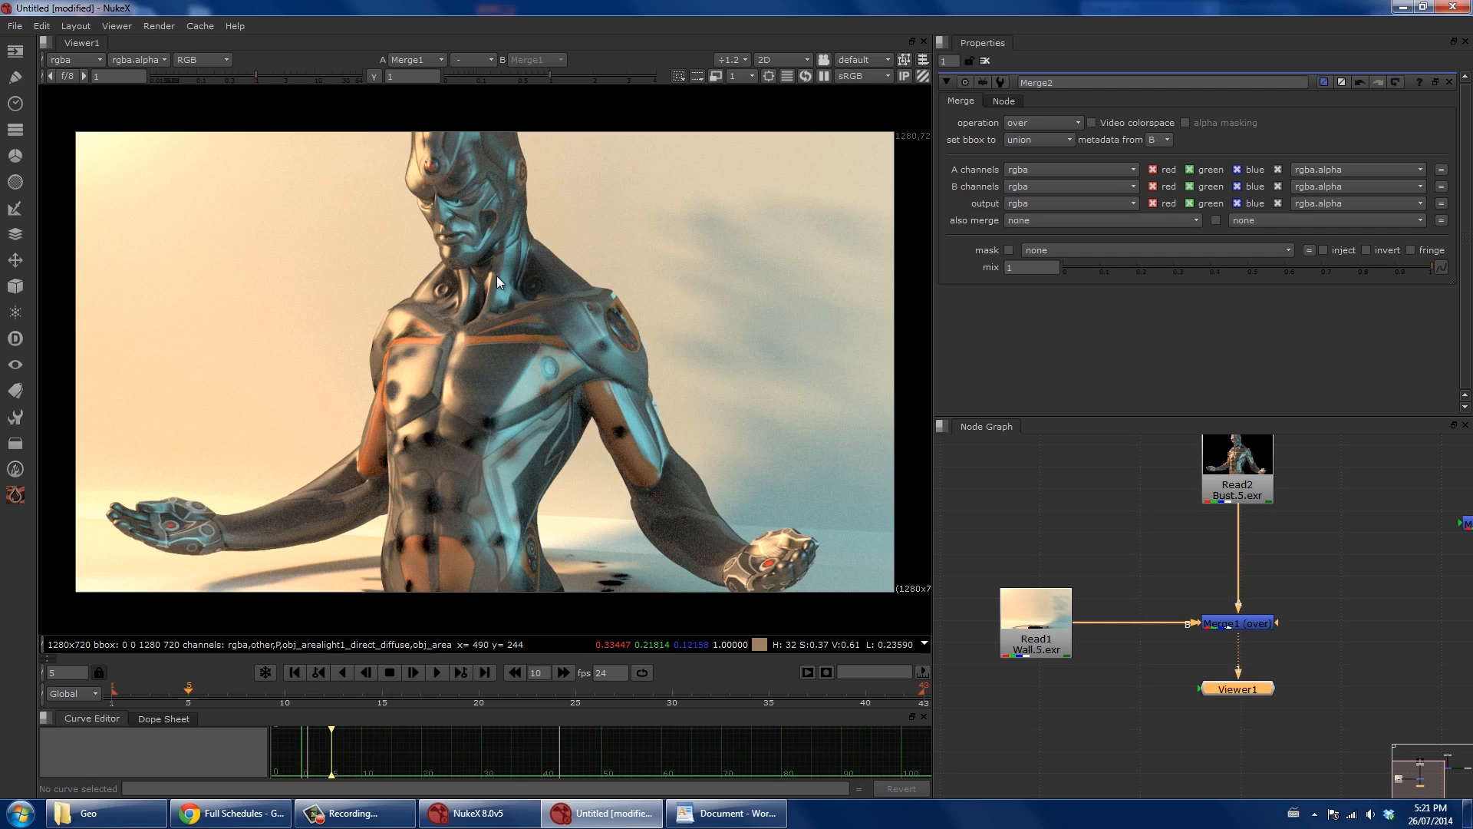
middle_drag(517, 250, 509, 269)
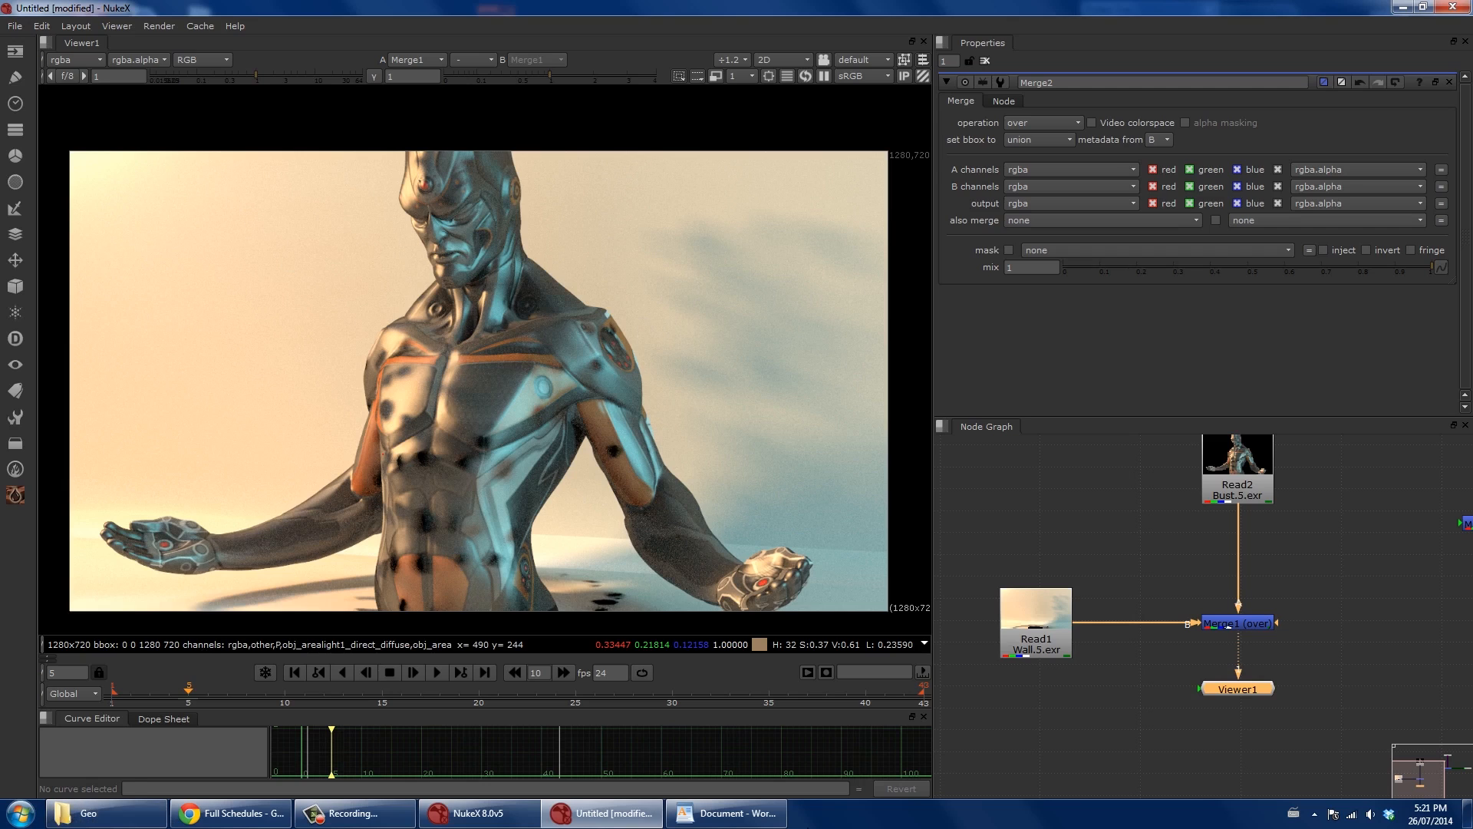
Set the Merge2 node's operation to plus.
click(1260, 623)
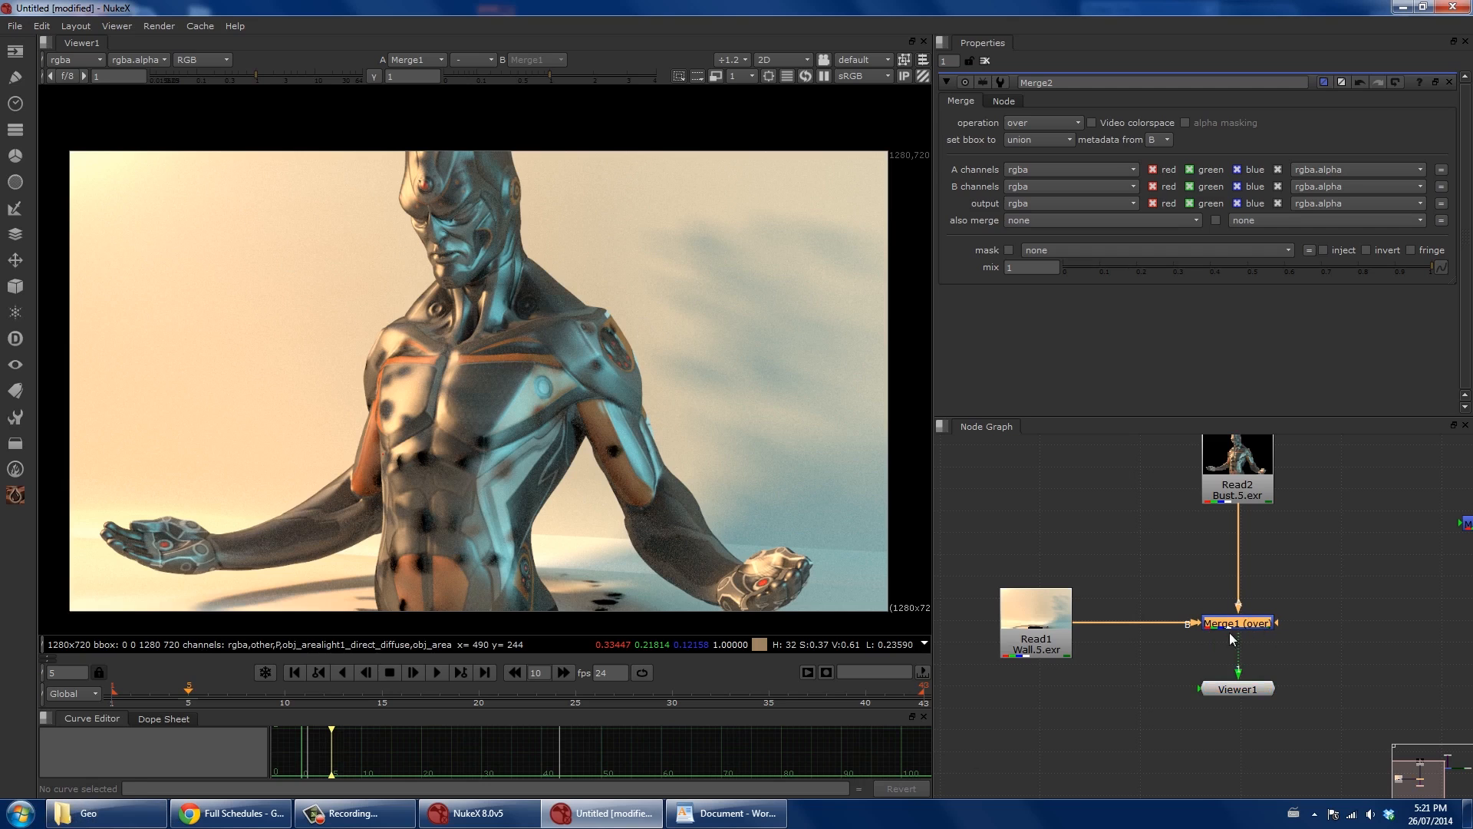
scroll(1229, 633, up, 5)
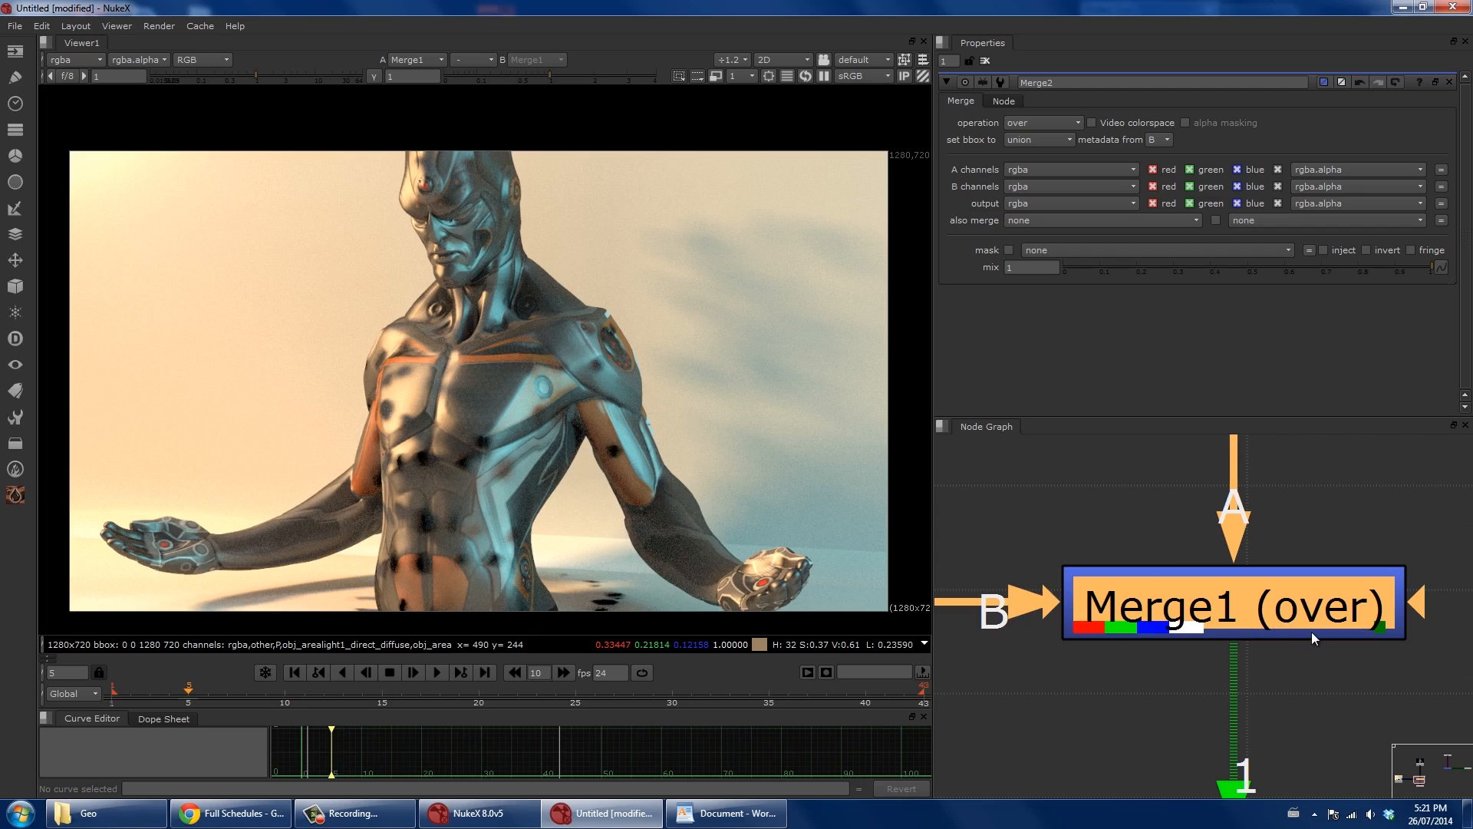
scroll(1361, 610, down, 6)
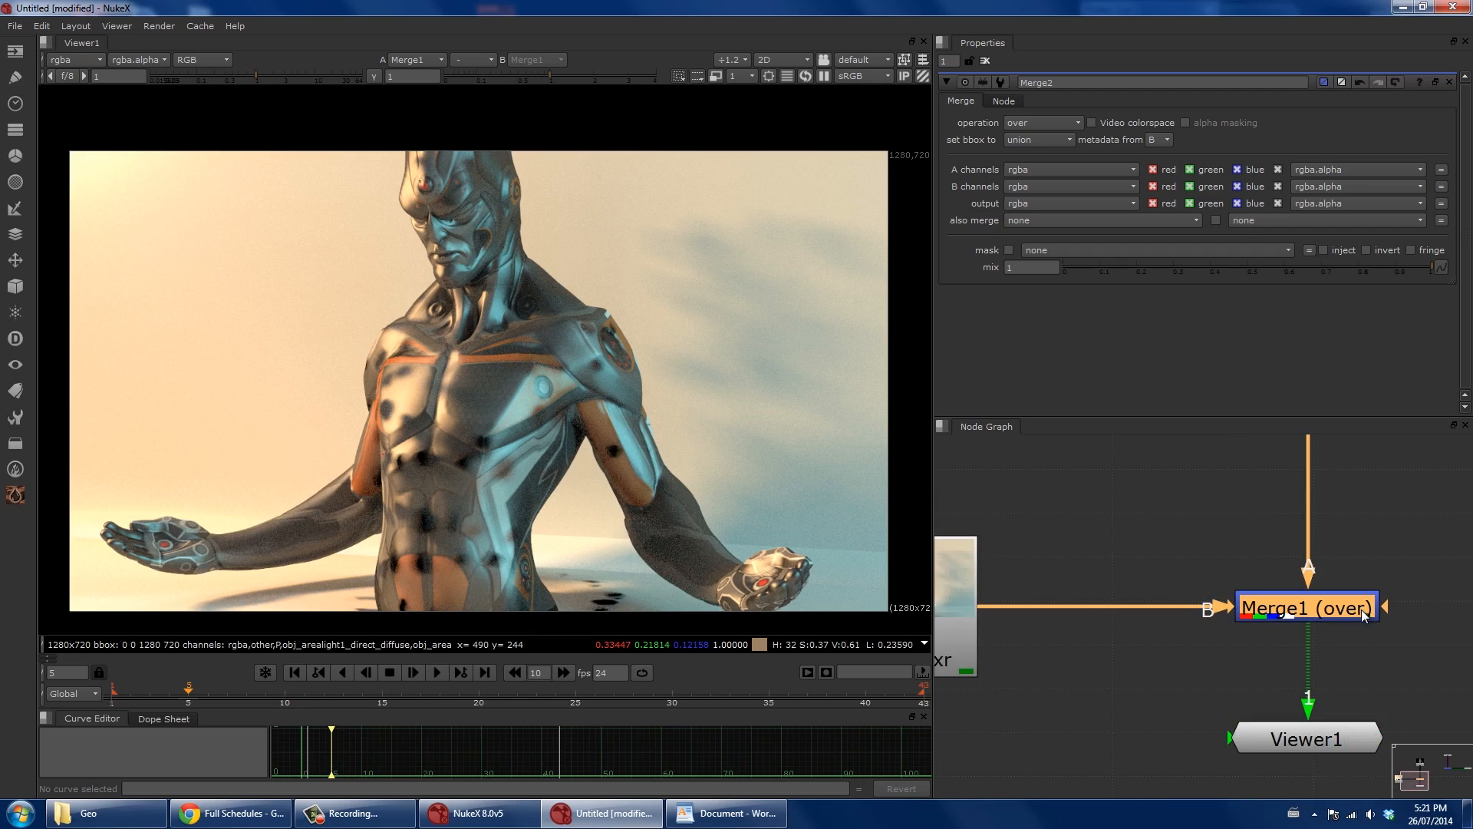
middle_drag(1379, 532, 1297, 576)
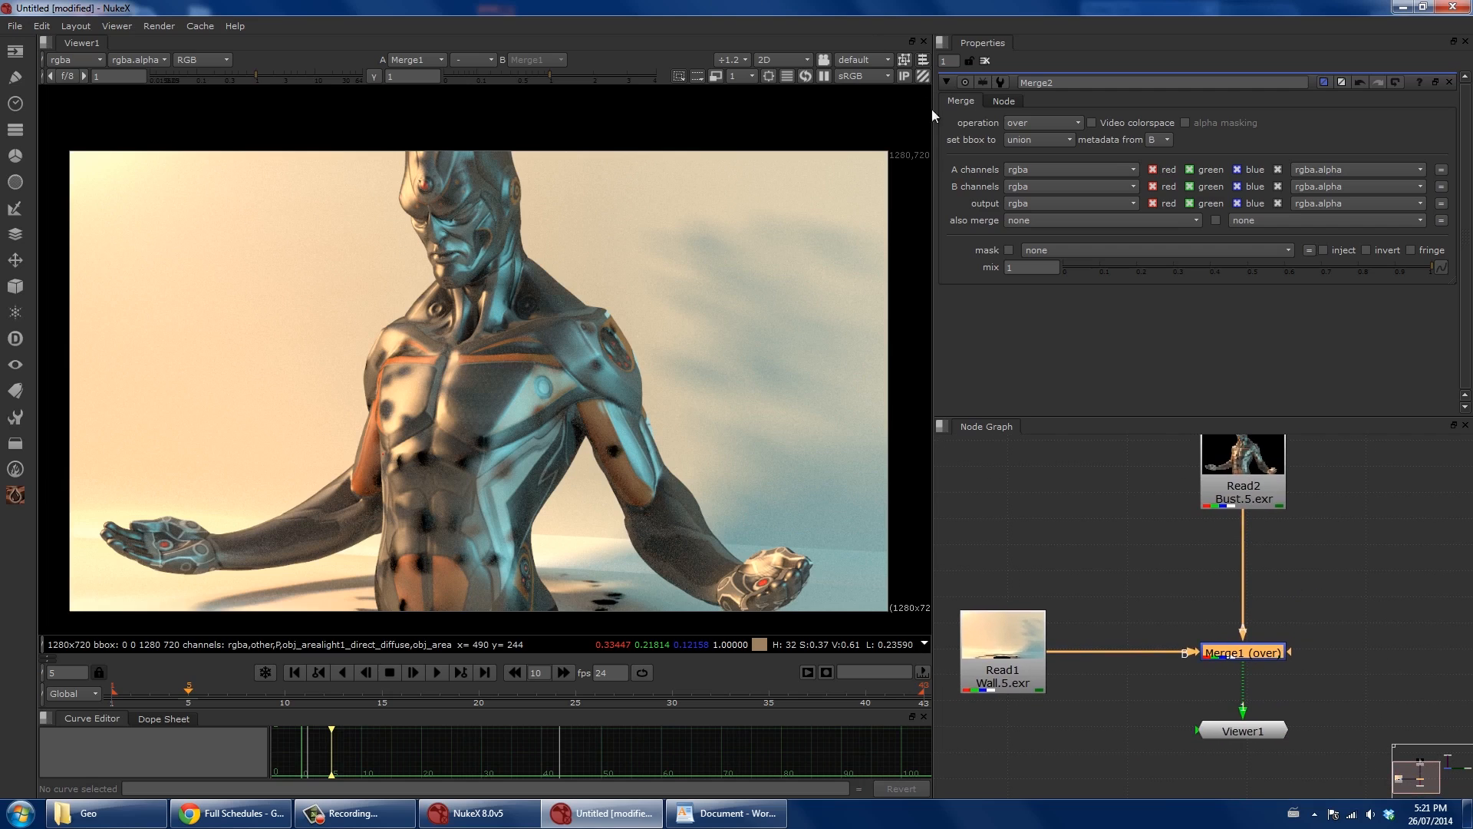
click(1029, 123)
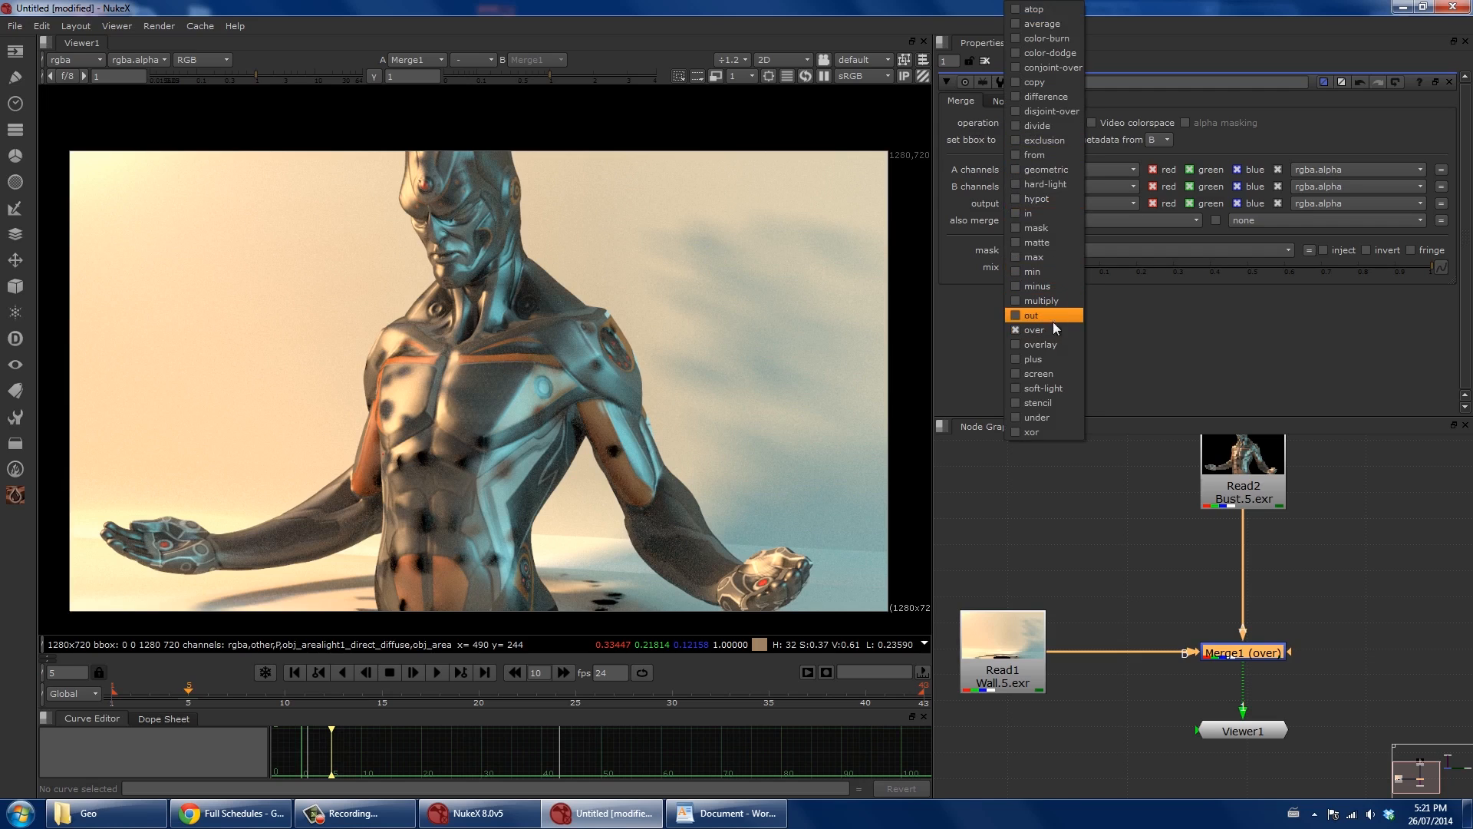
click(1051, 361)
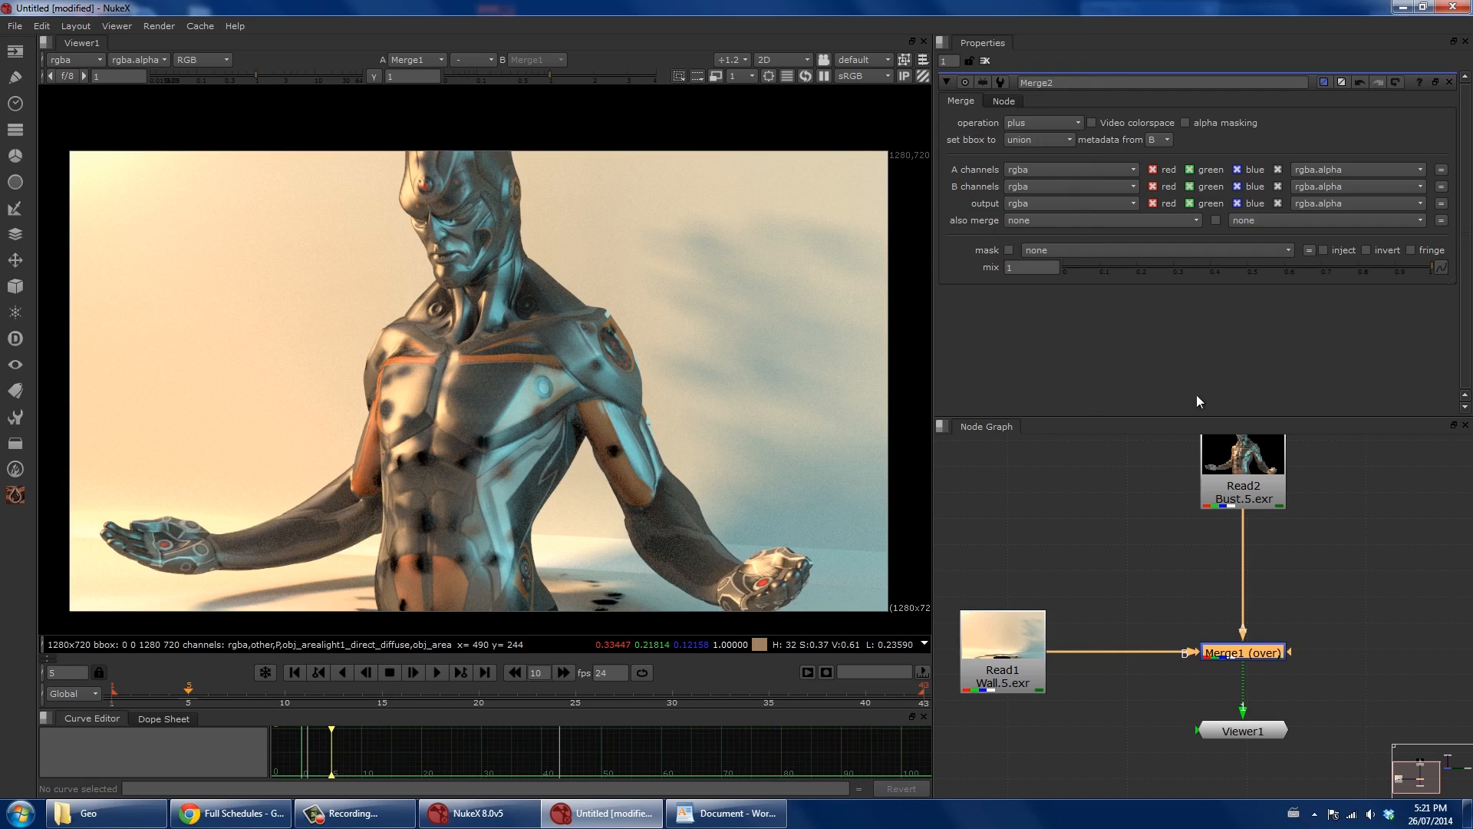
click(1035, 123)
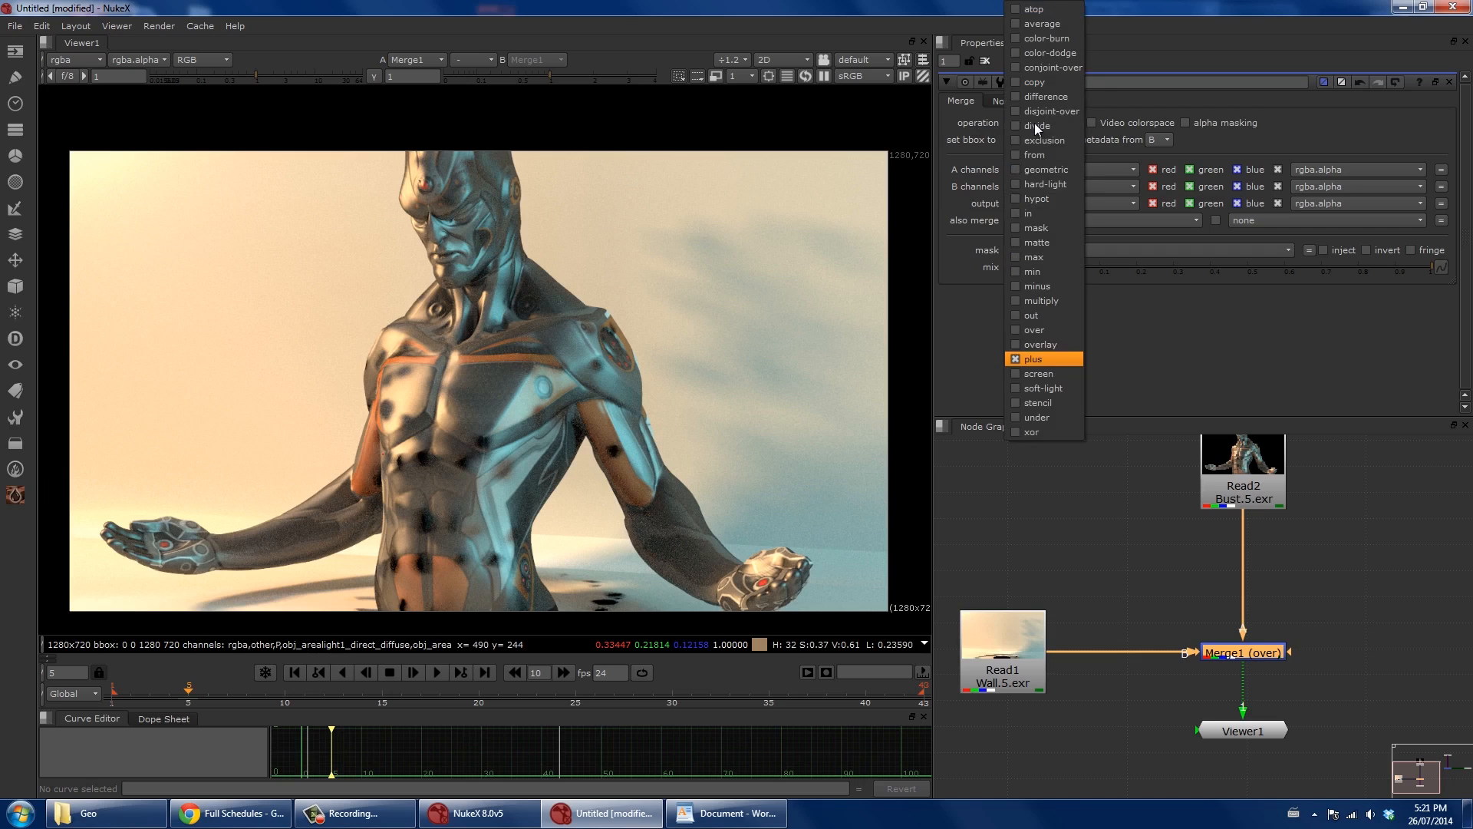
click(1140, 596)
Open the Merge1 properties, try the plus and minus operations on it, and return it to over.
double_click(1215, 656)
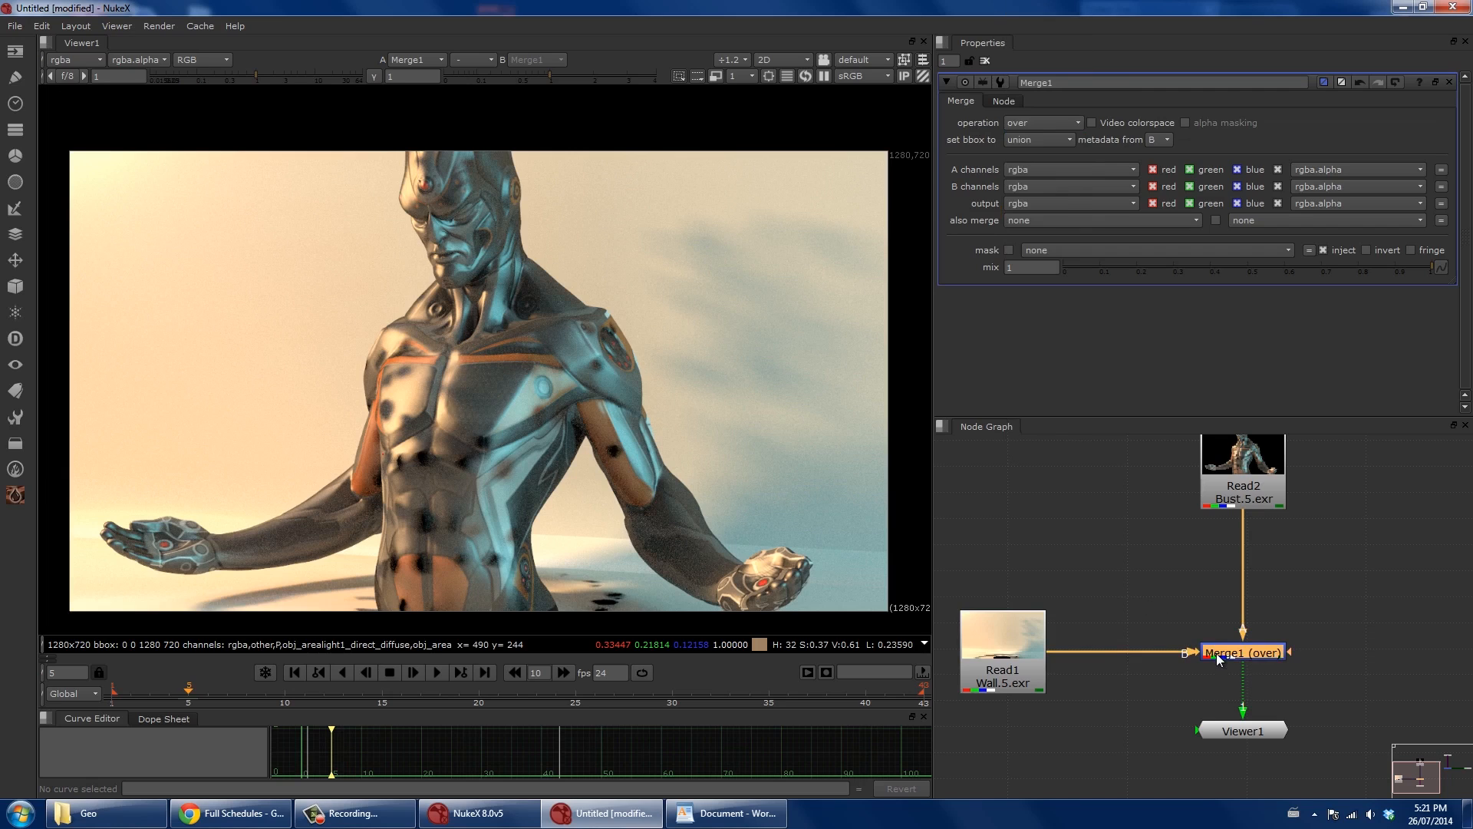
click(1034, 125)
click(1046, 359)
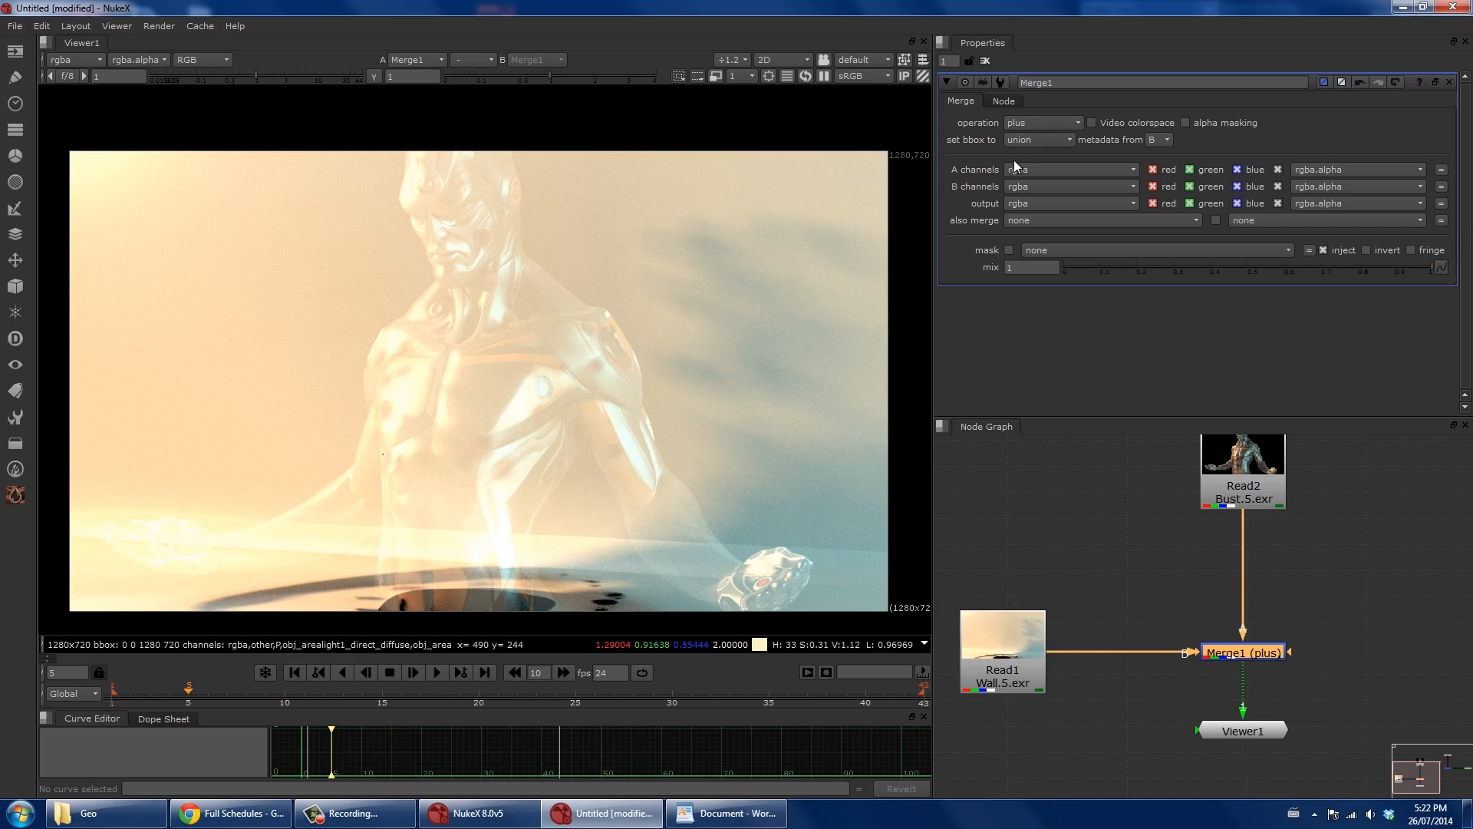
click(1026, 121)
click(1042, 286)
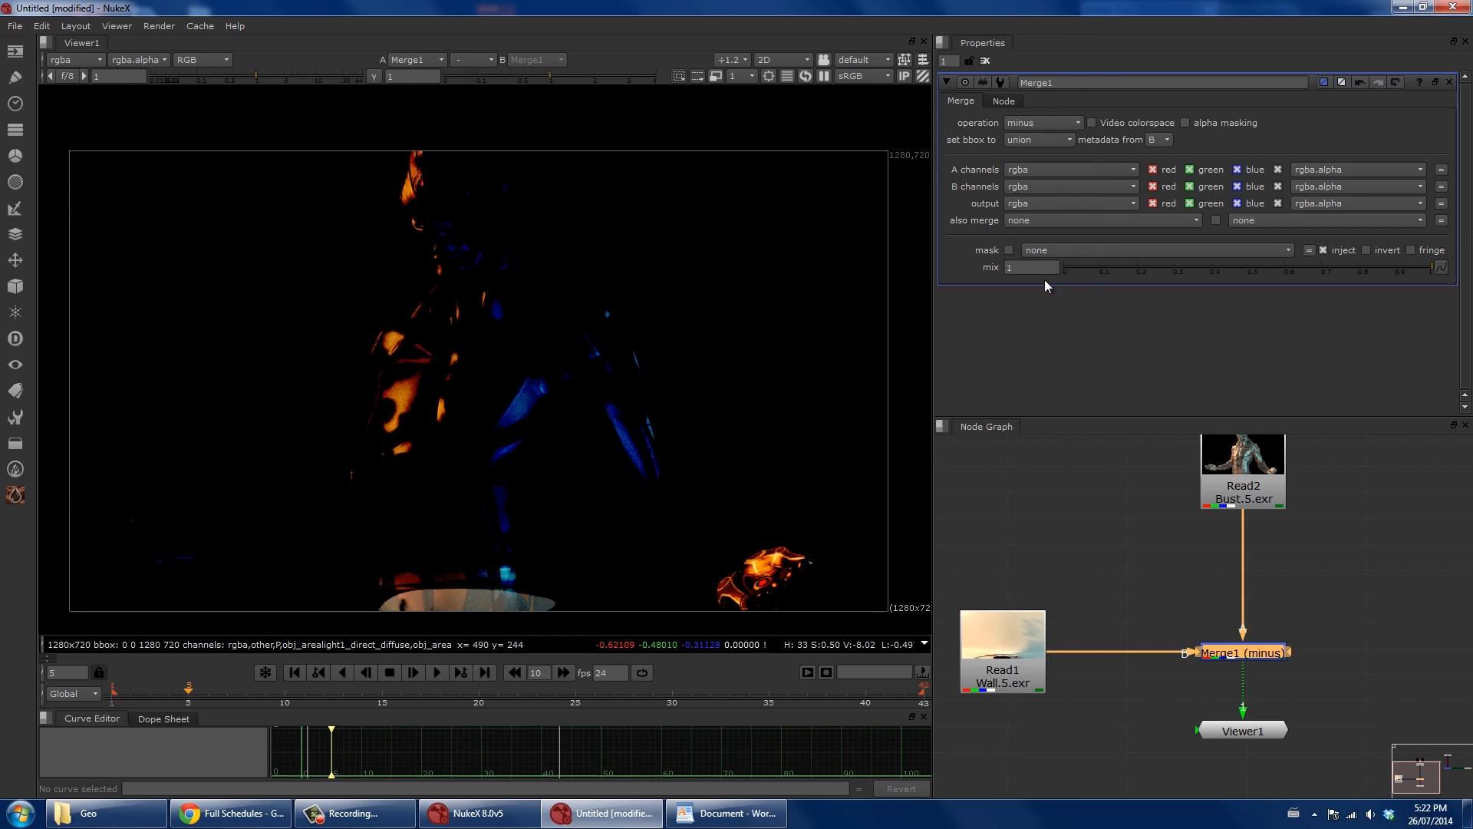
click(1049, 126)
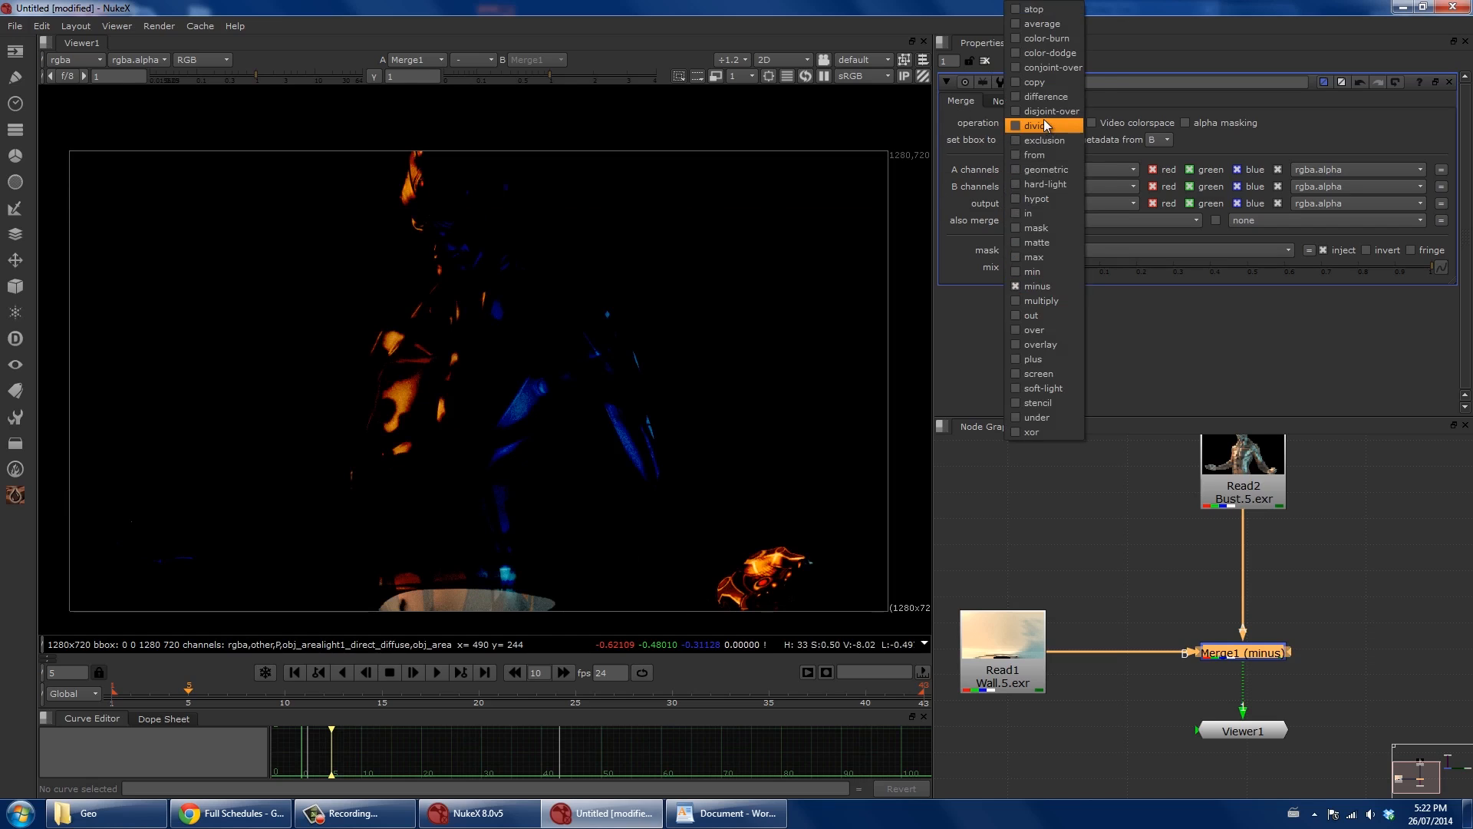
click(1051, 329)
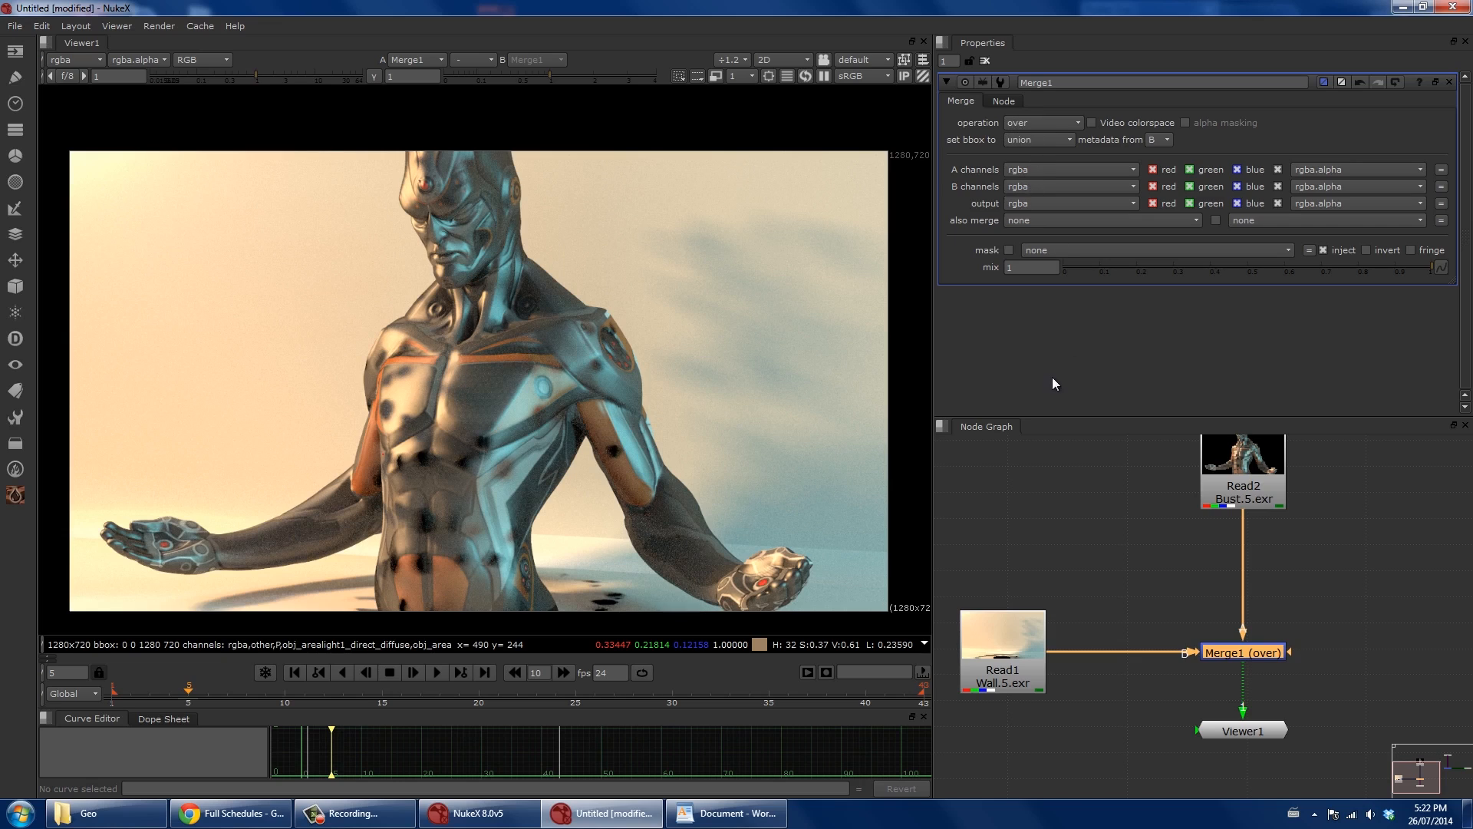
Try the in and matte operations on Merge1 and set it back to over.
click(1035, 122)
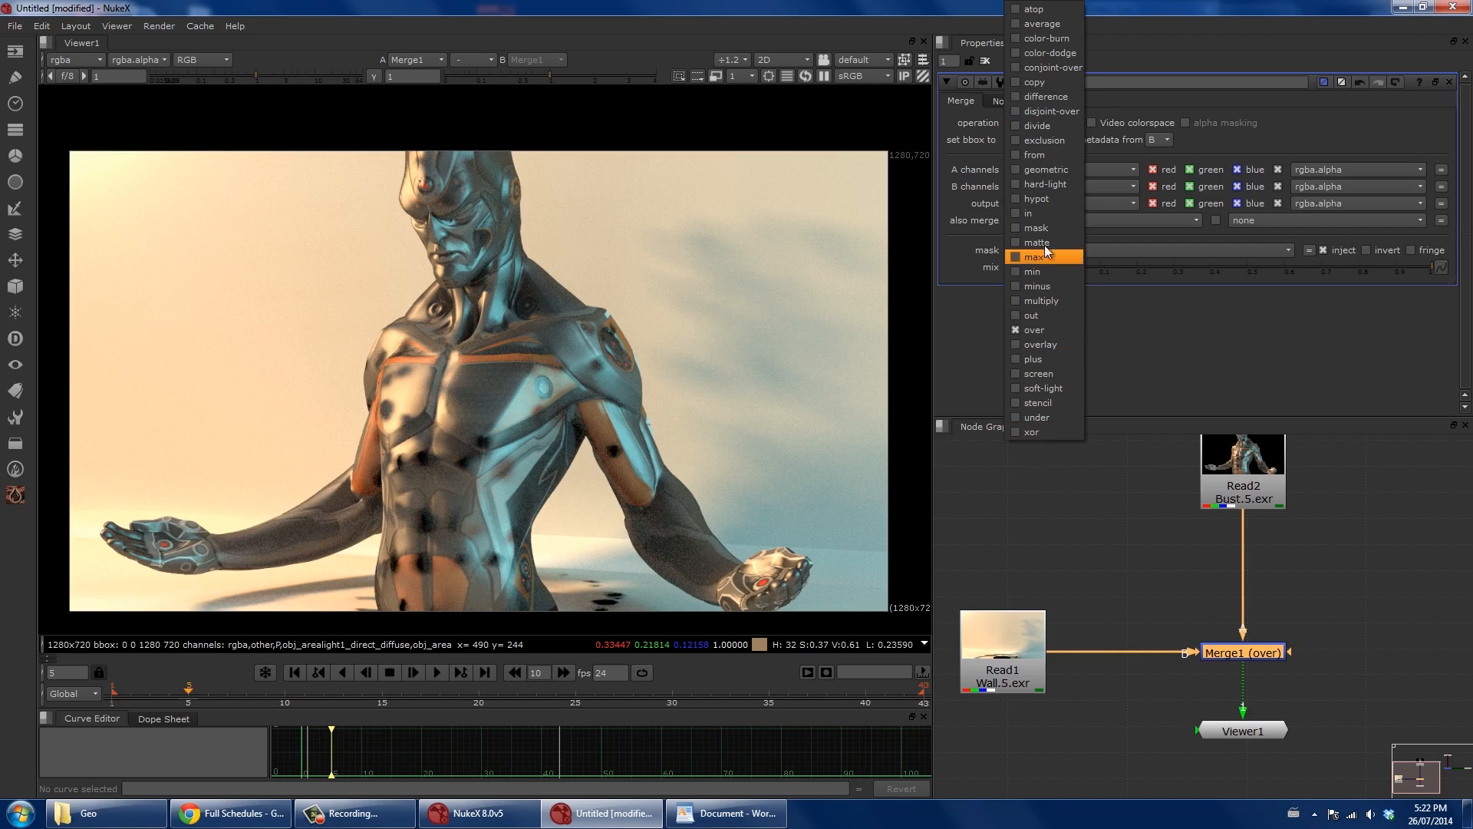
click(1031, 209)
click(1015, 130)
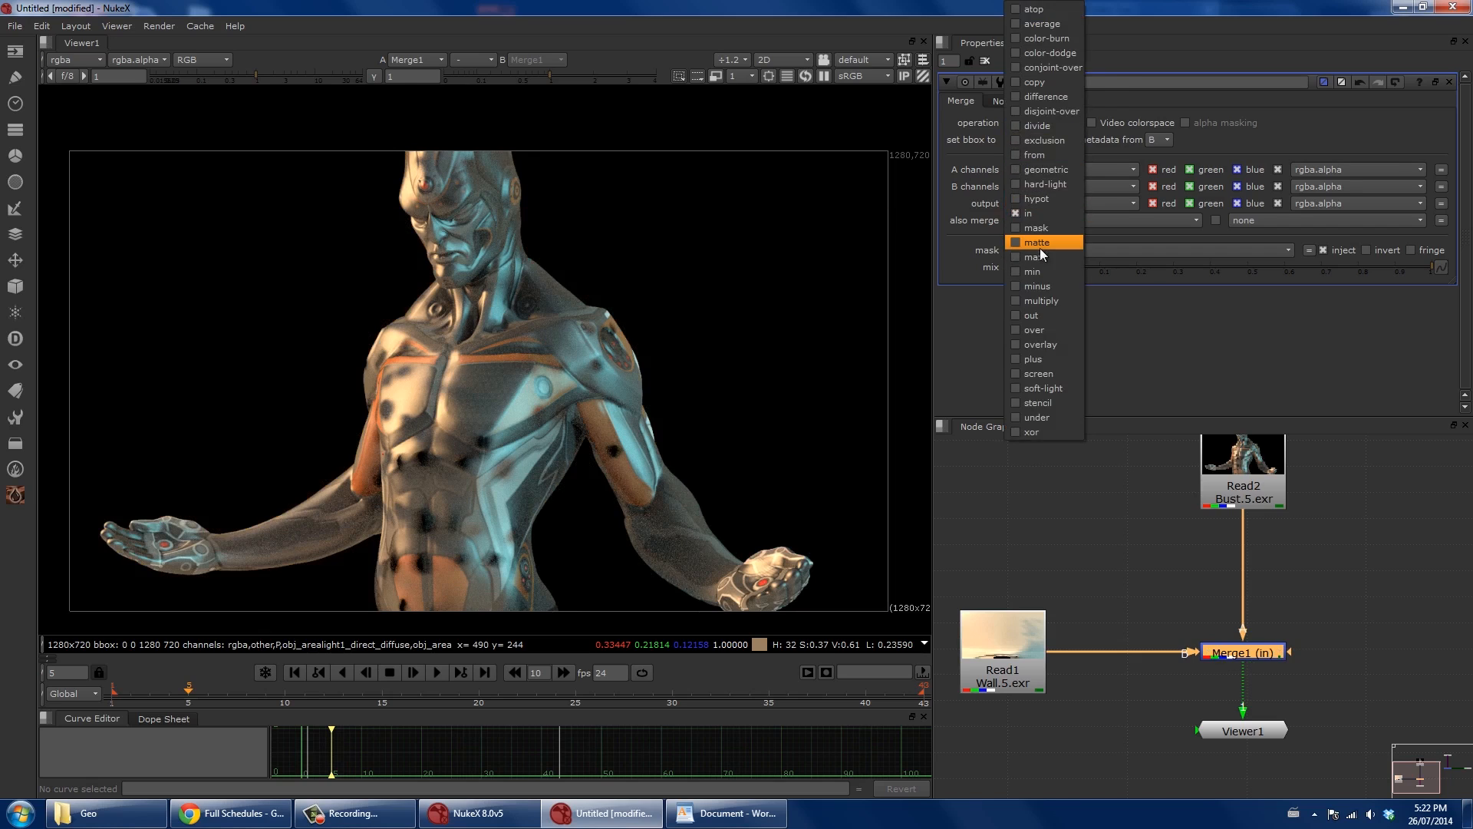
click(1038, 242)
click(1019, 126)
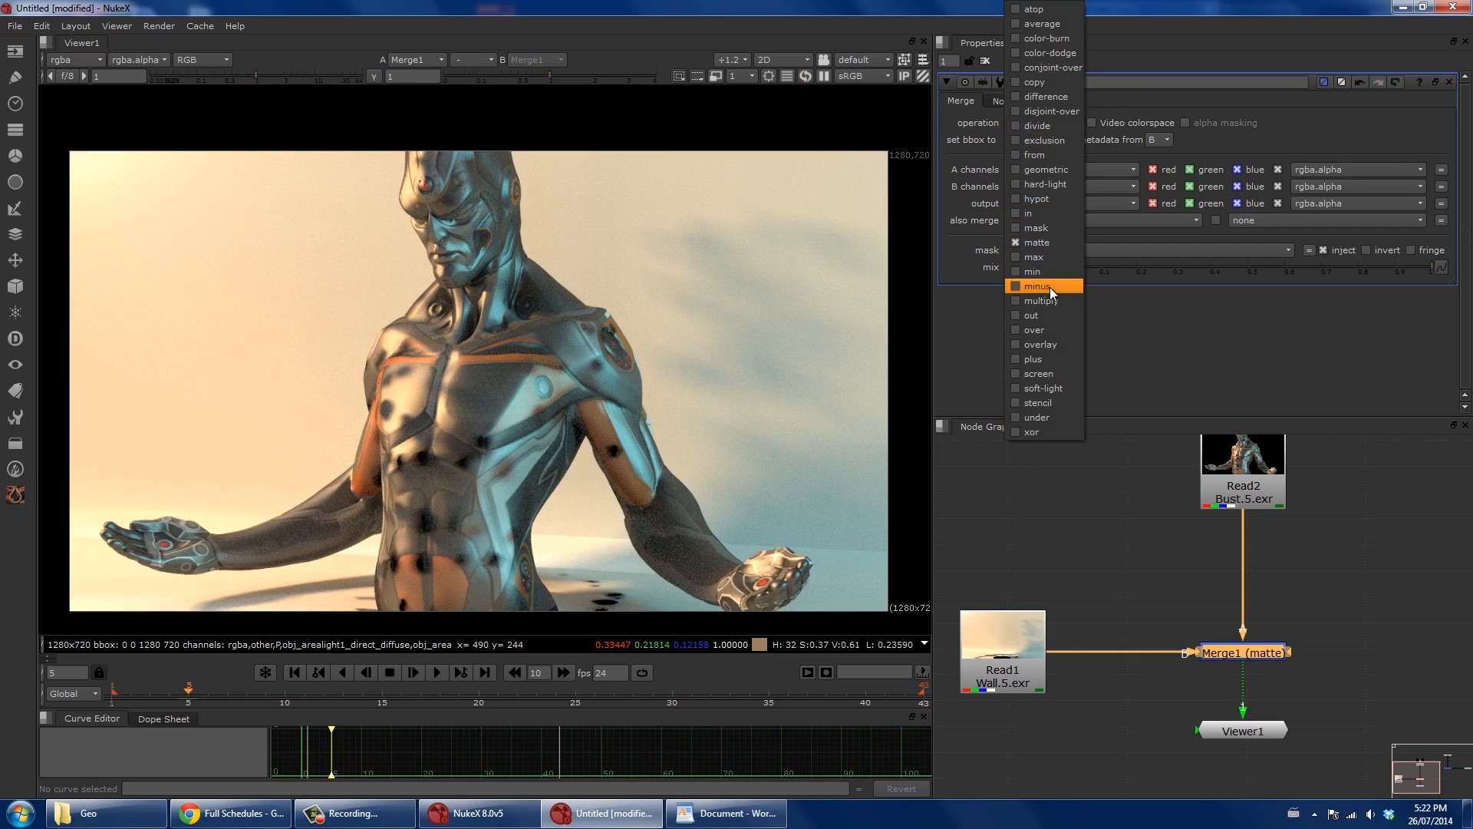
click(1055, 330)
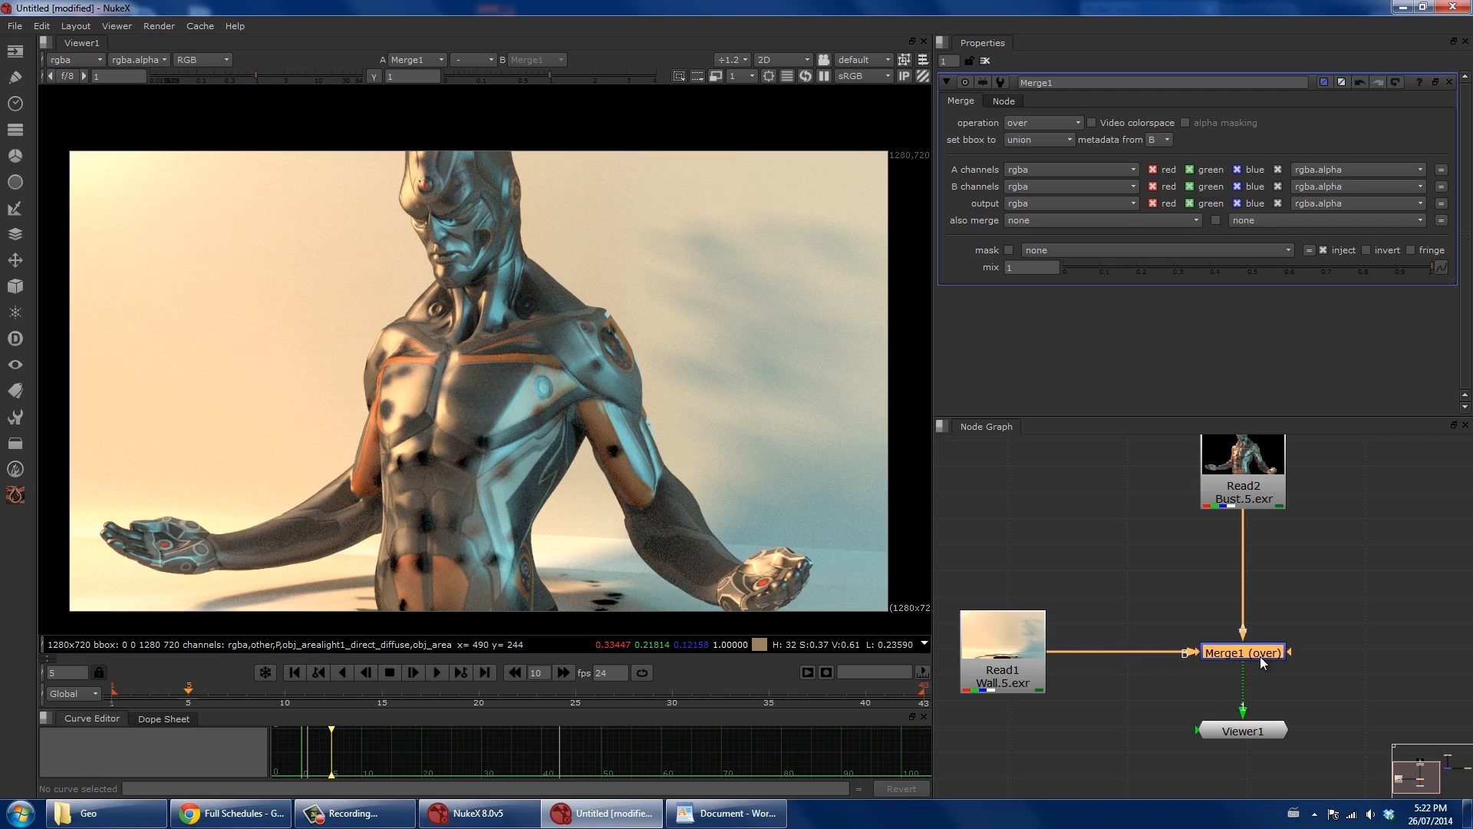
Read the operation algorithms under Inputs and Controls in Merge1's online help, and compare them with the operation tooltip back in NukeX.
click(1021, 122)
click(1108, 329)
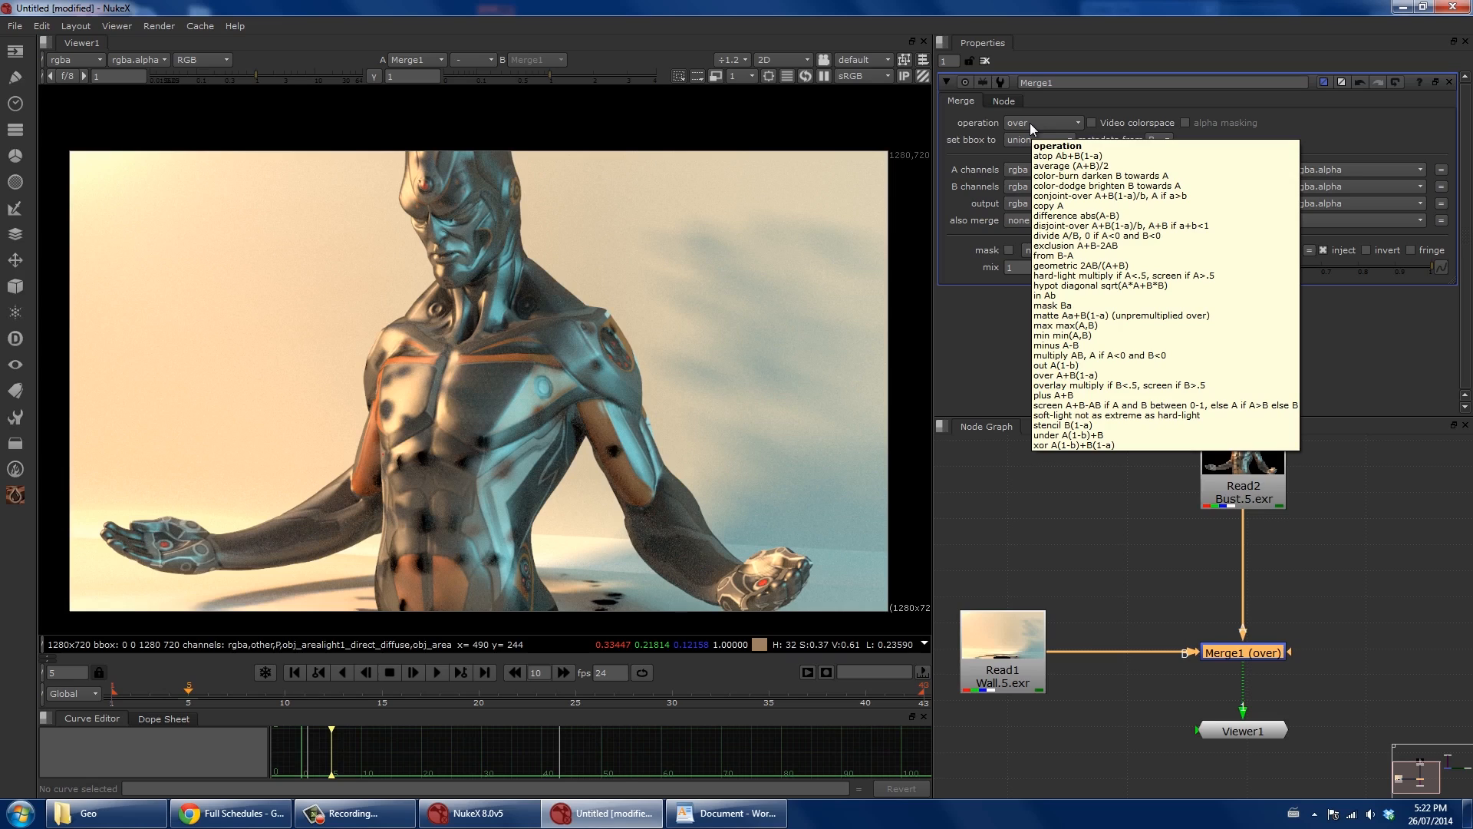
click(1417, 81)
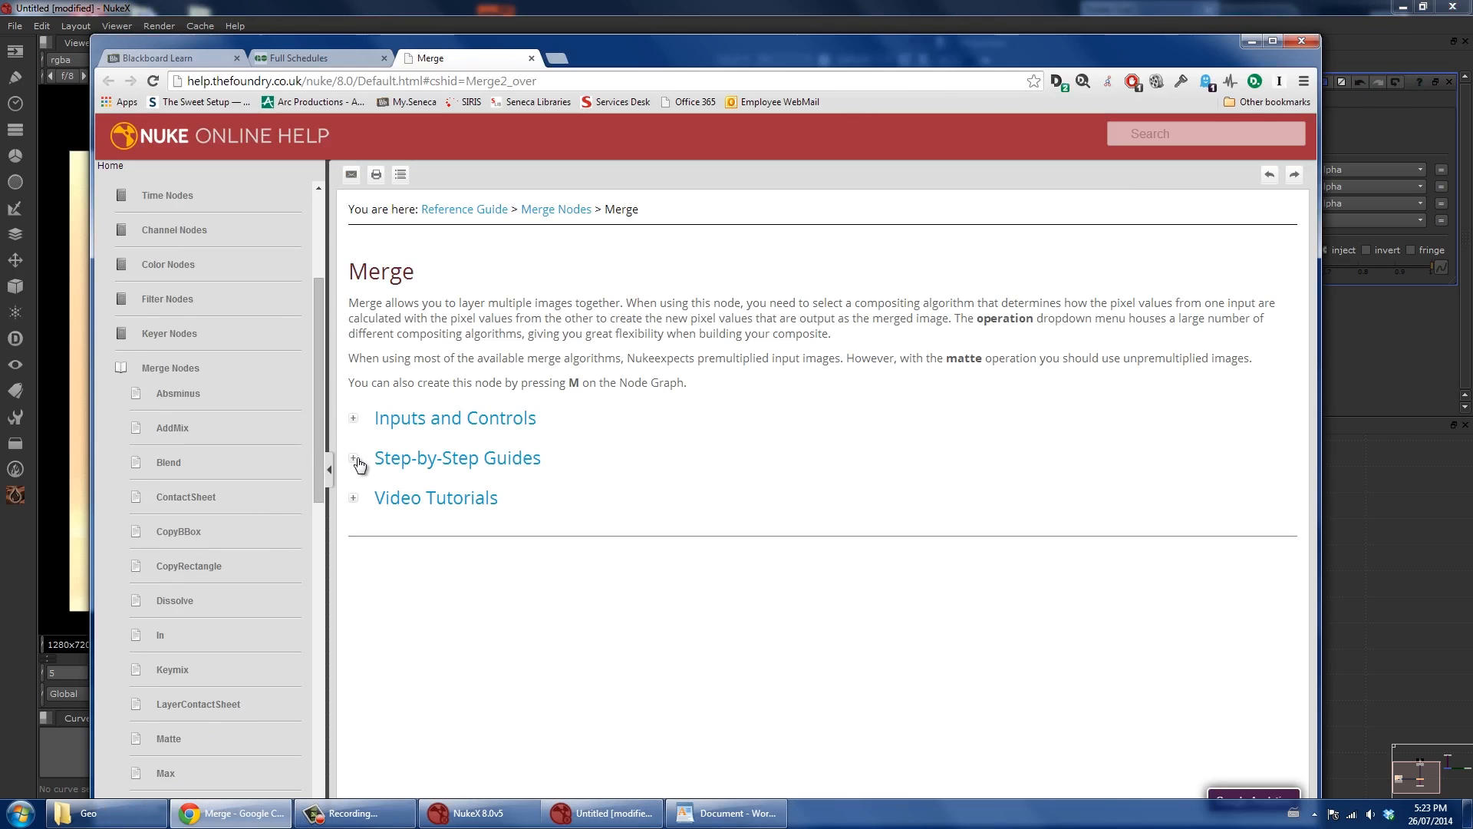
click(355, 422)
scroll(494, 484, down, 8)
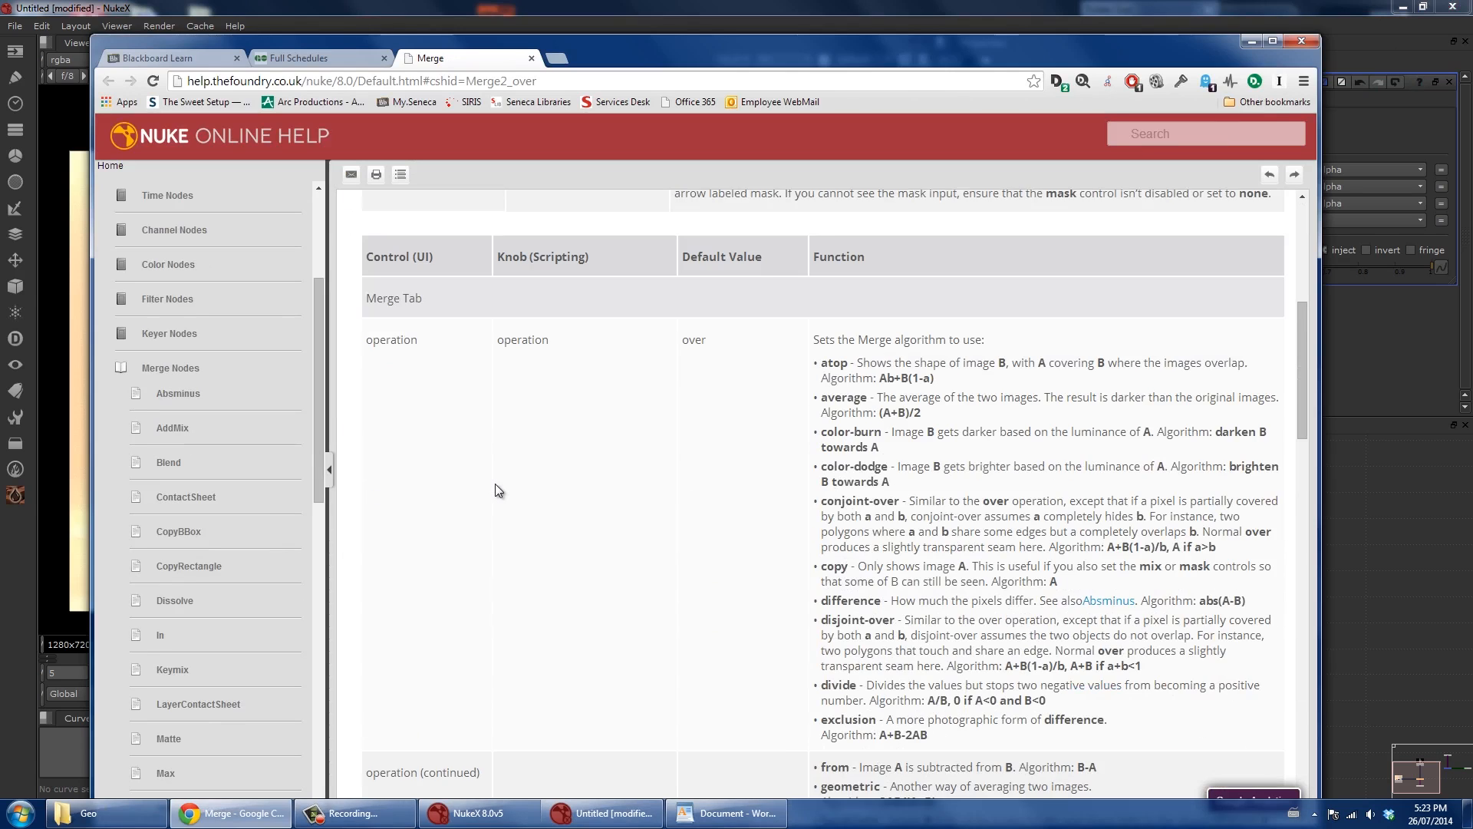
scroll(883, 372, down, 8)
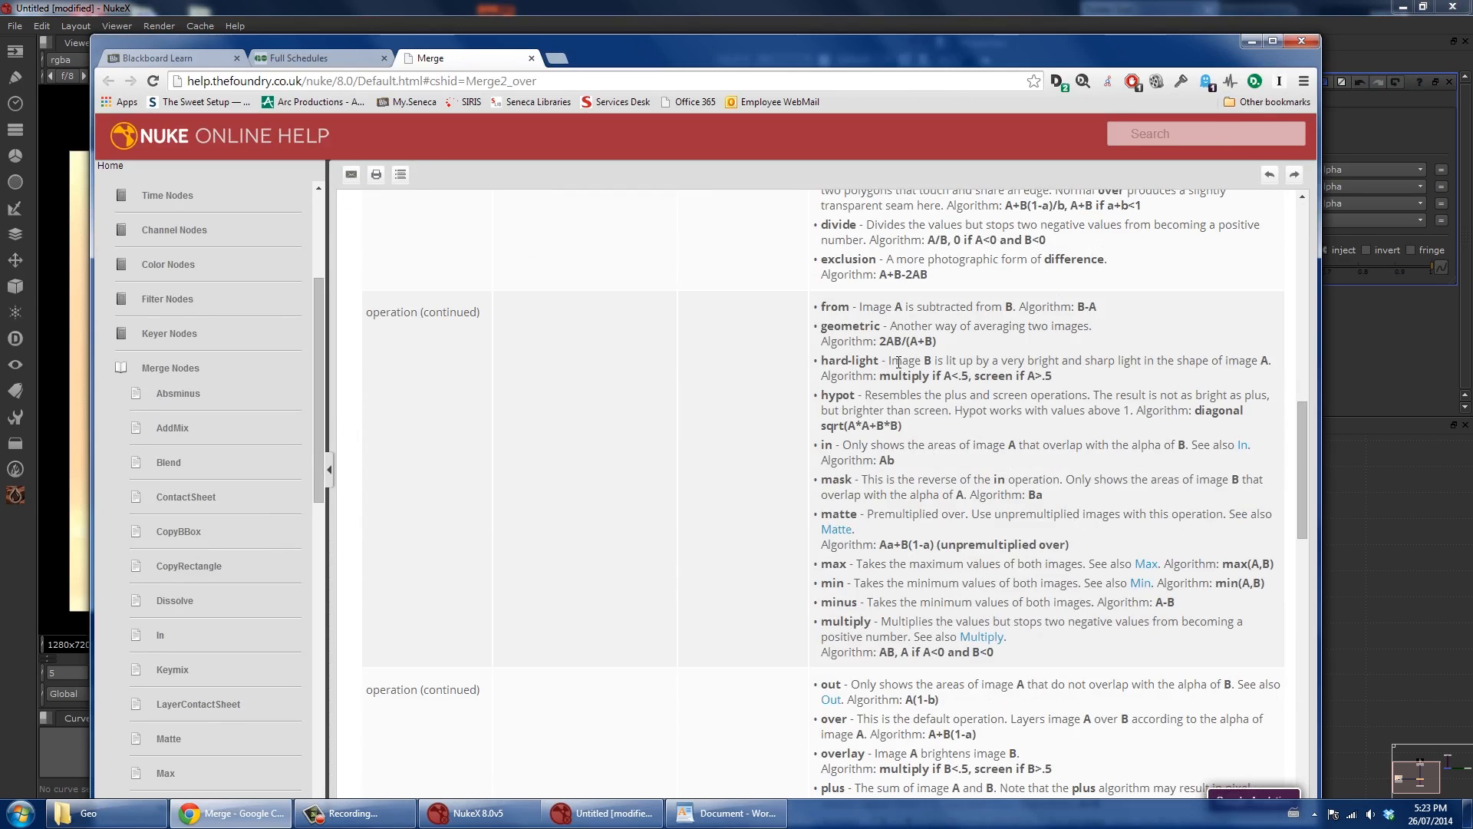
scroll(896, 366, up, 8)
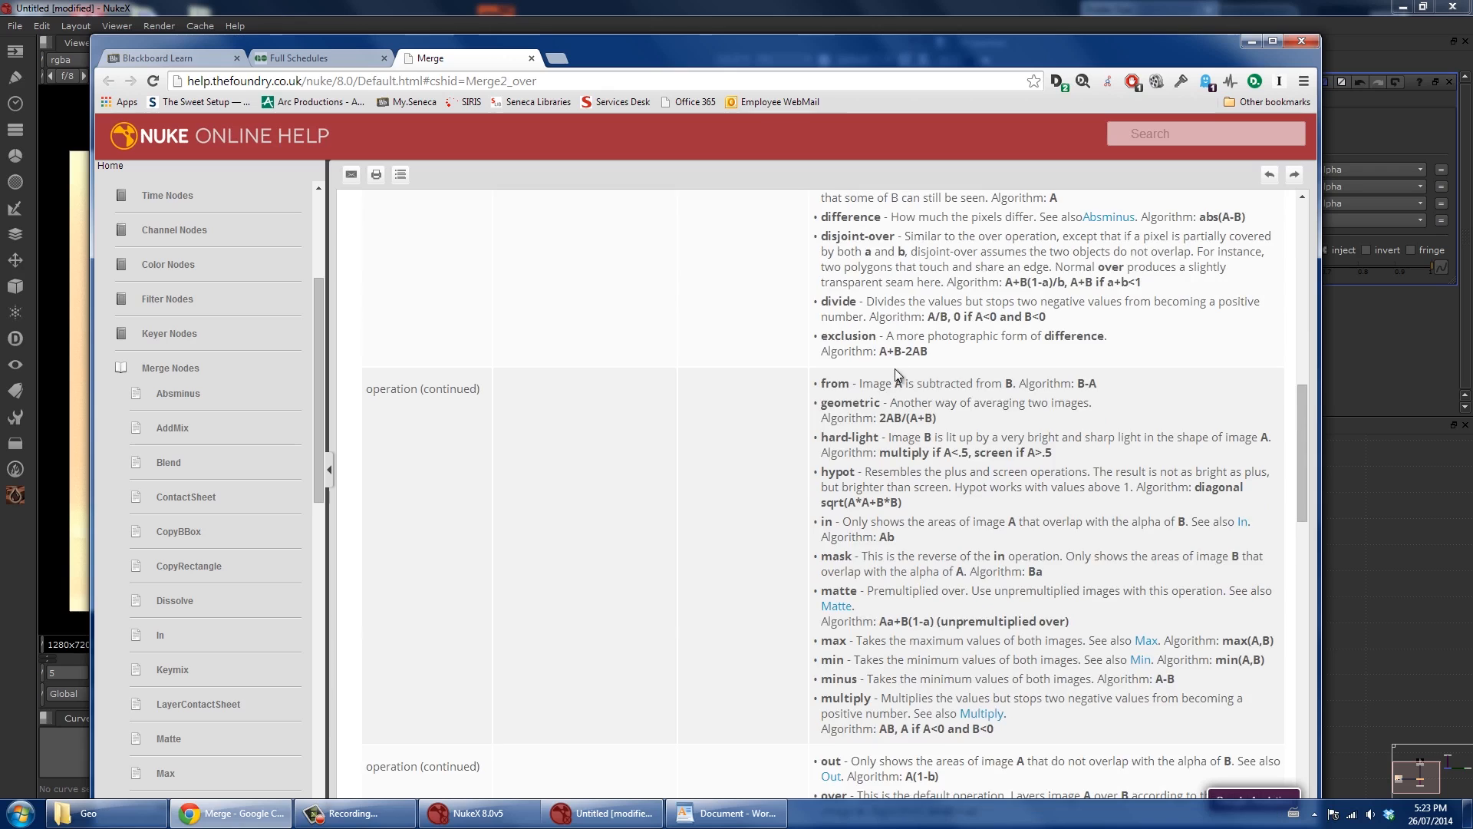
click(1328, 498)
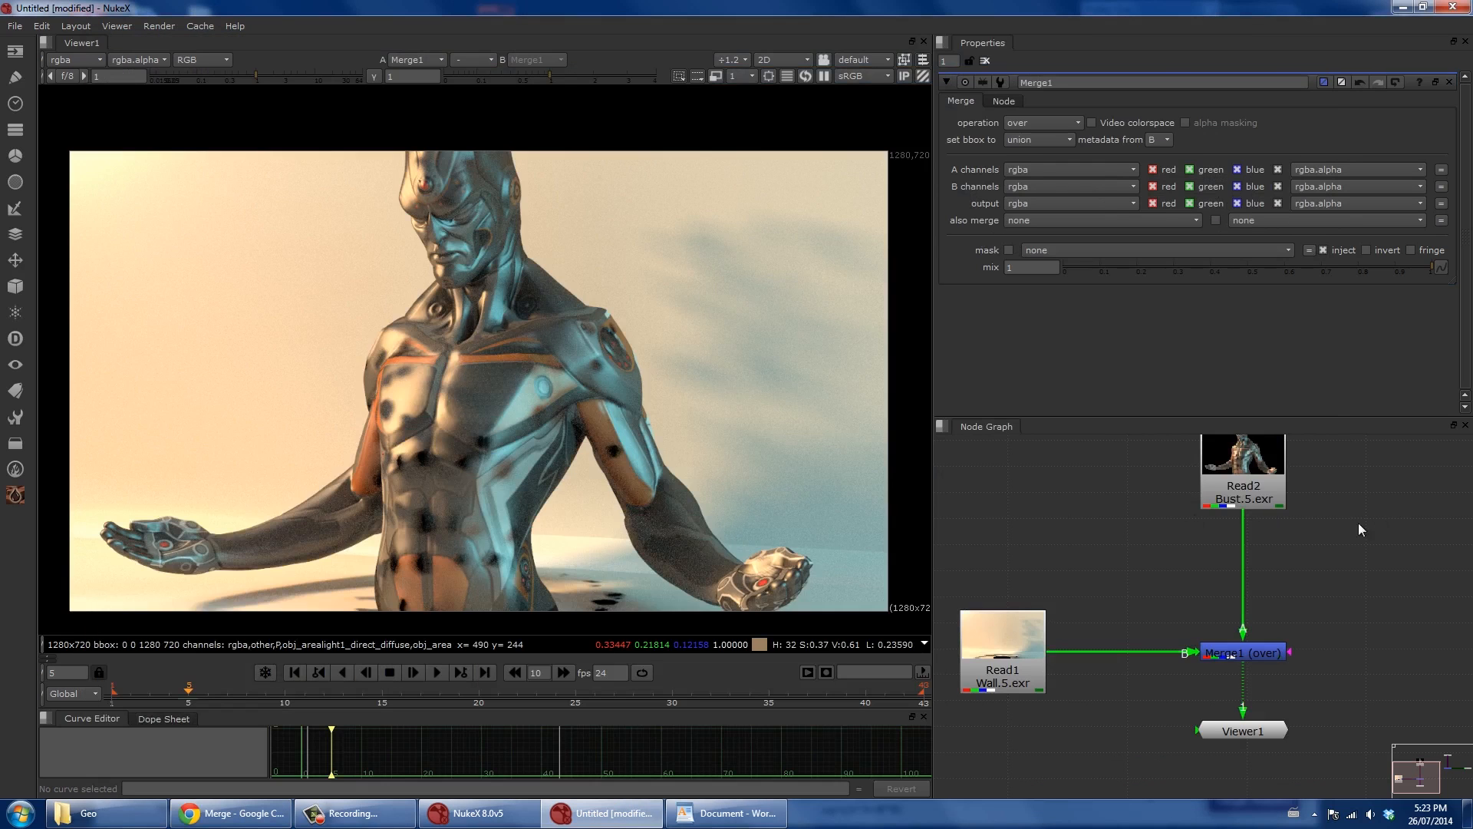
mouse_move(1034, 124)
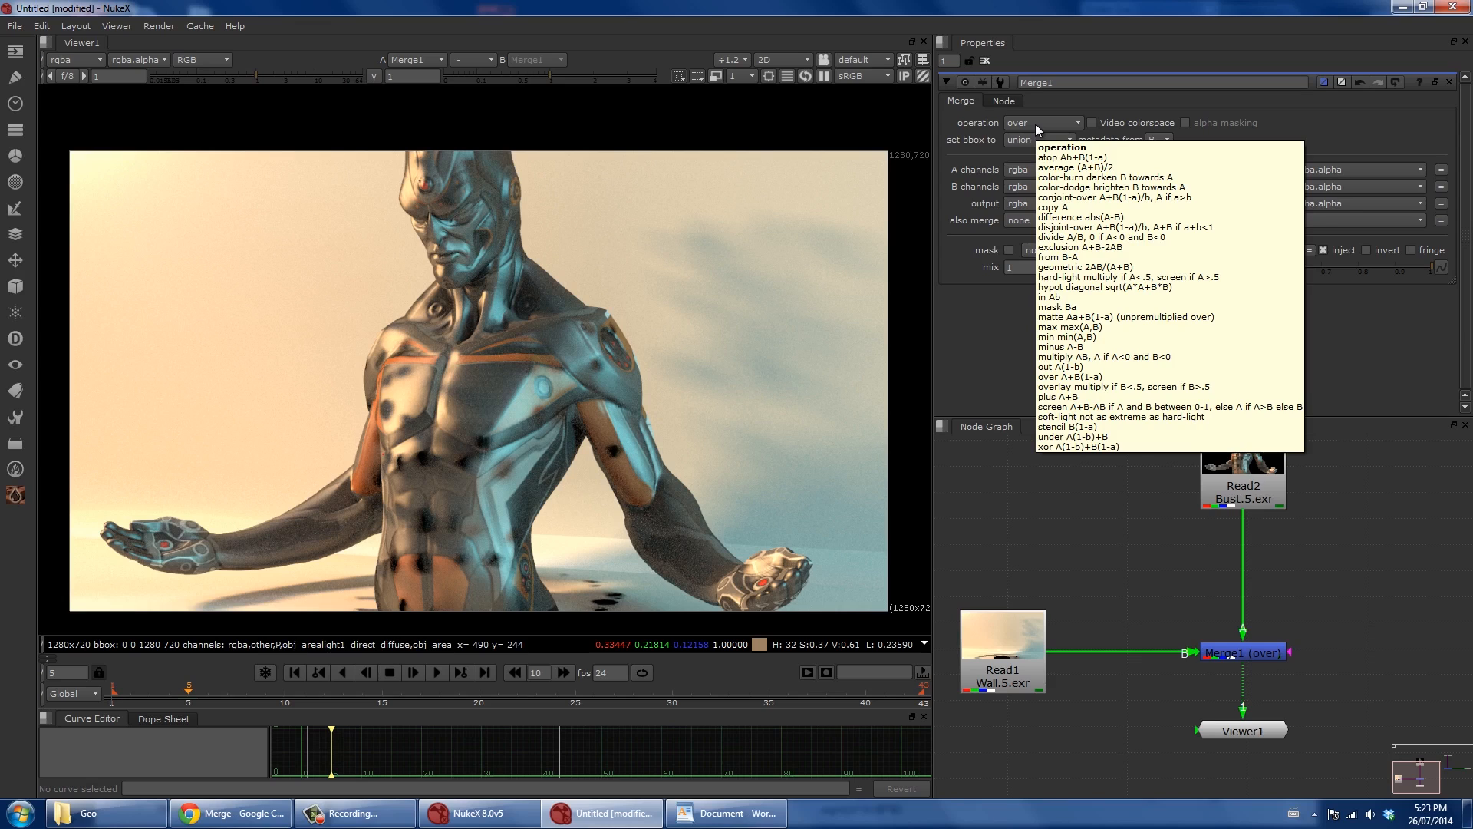
Add a StickyNote in the empty area of the node graph beside the Read nodes.
scroll(1031, 508, down, 3)
middle_drag(1015, 493, 1181, 531)
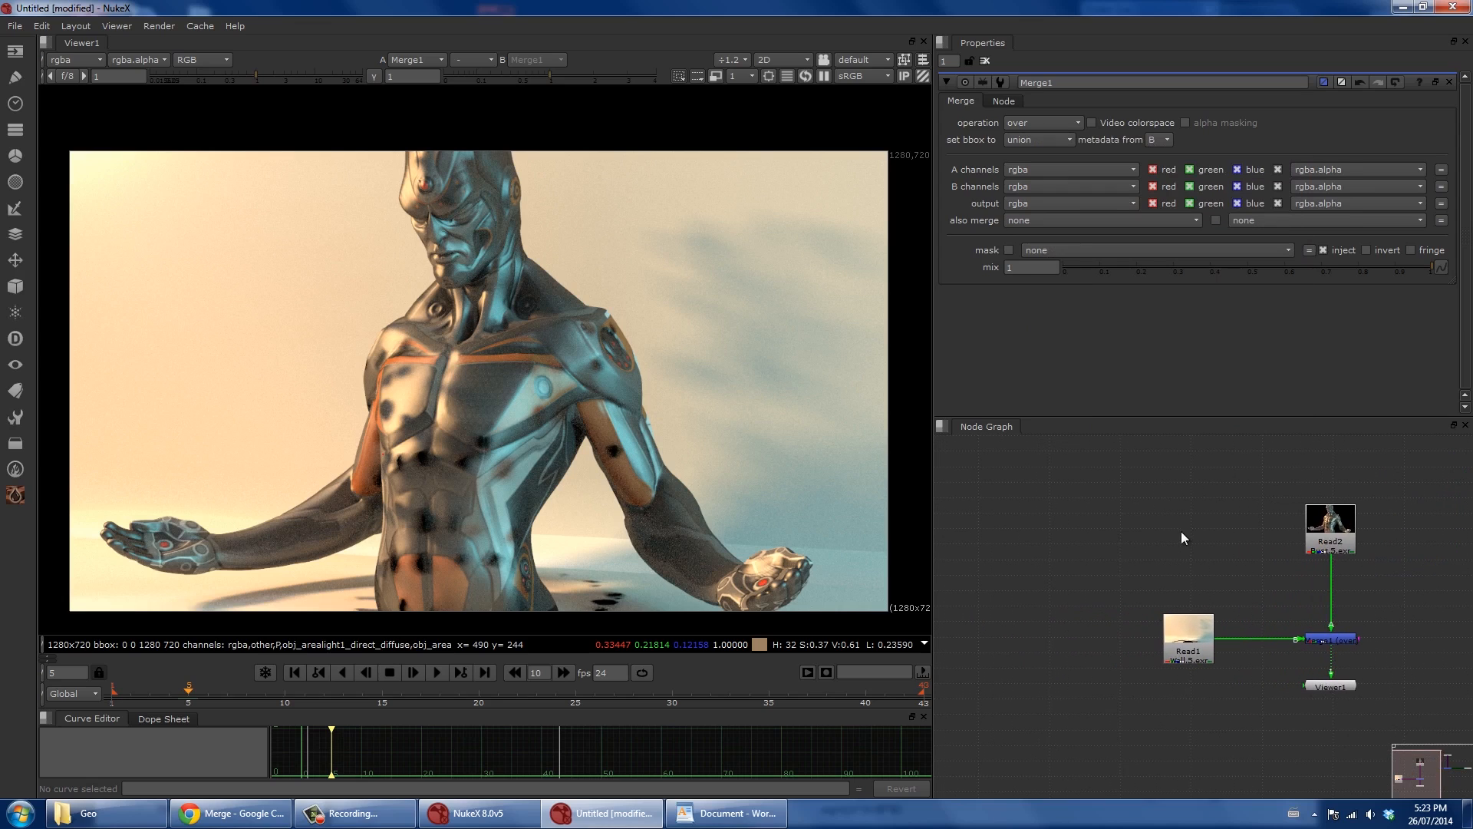
key(Tab)
text(stickyNote)
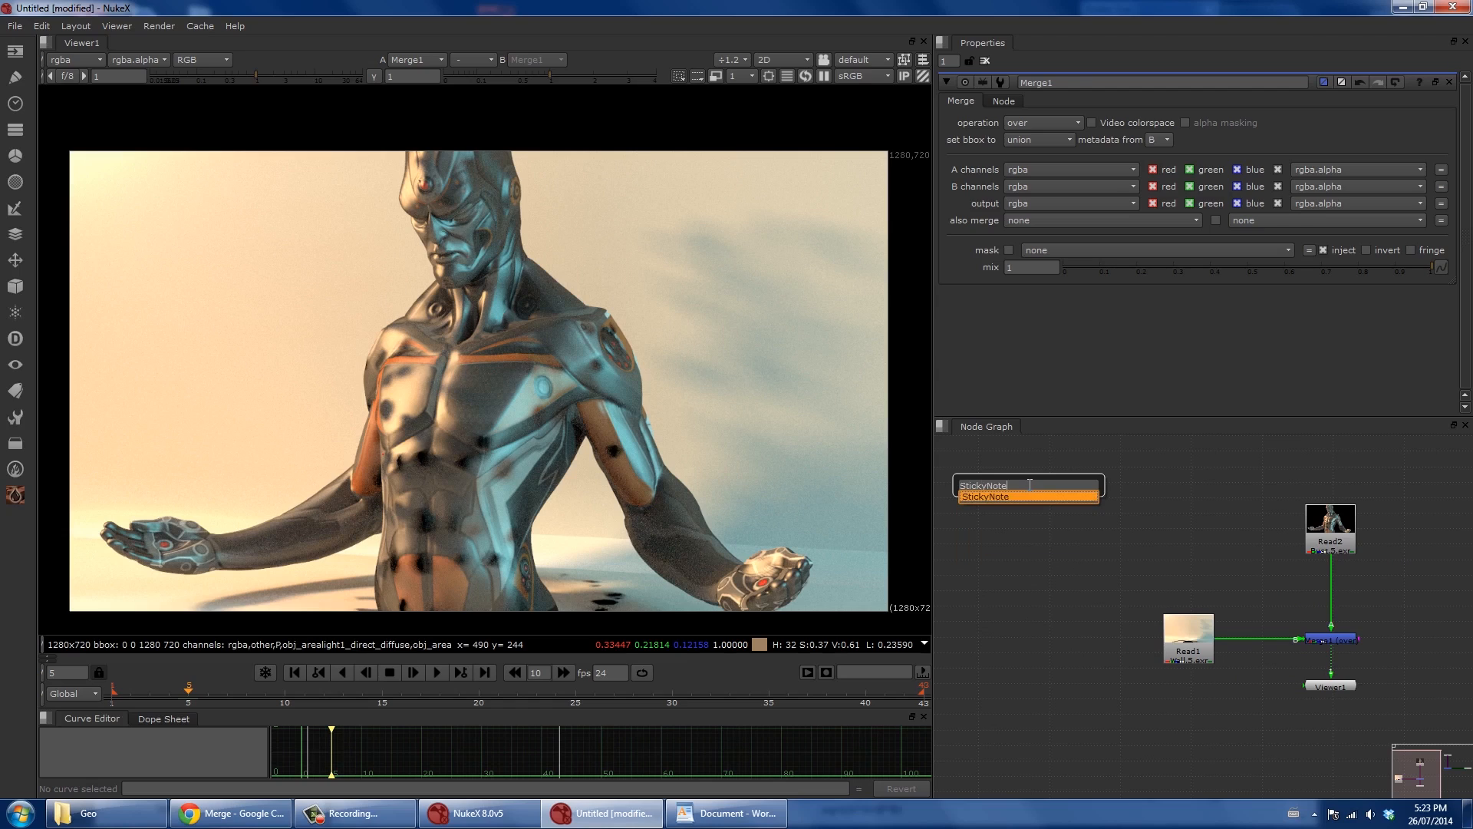
key(Return)
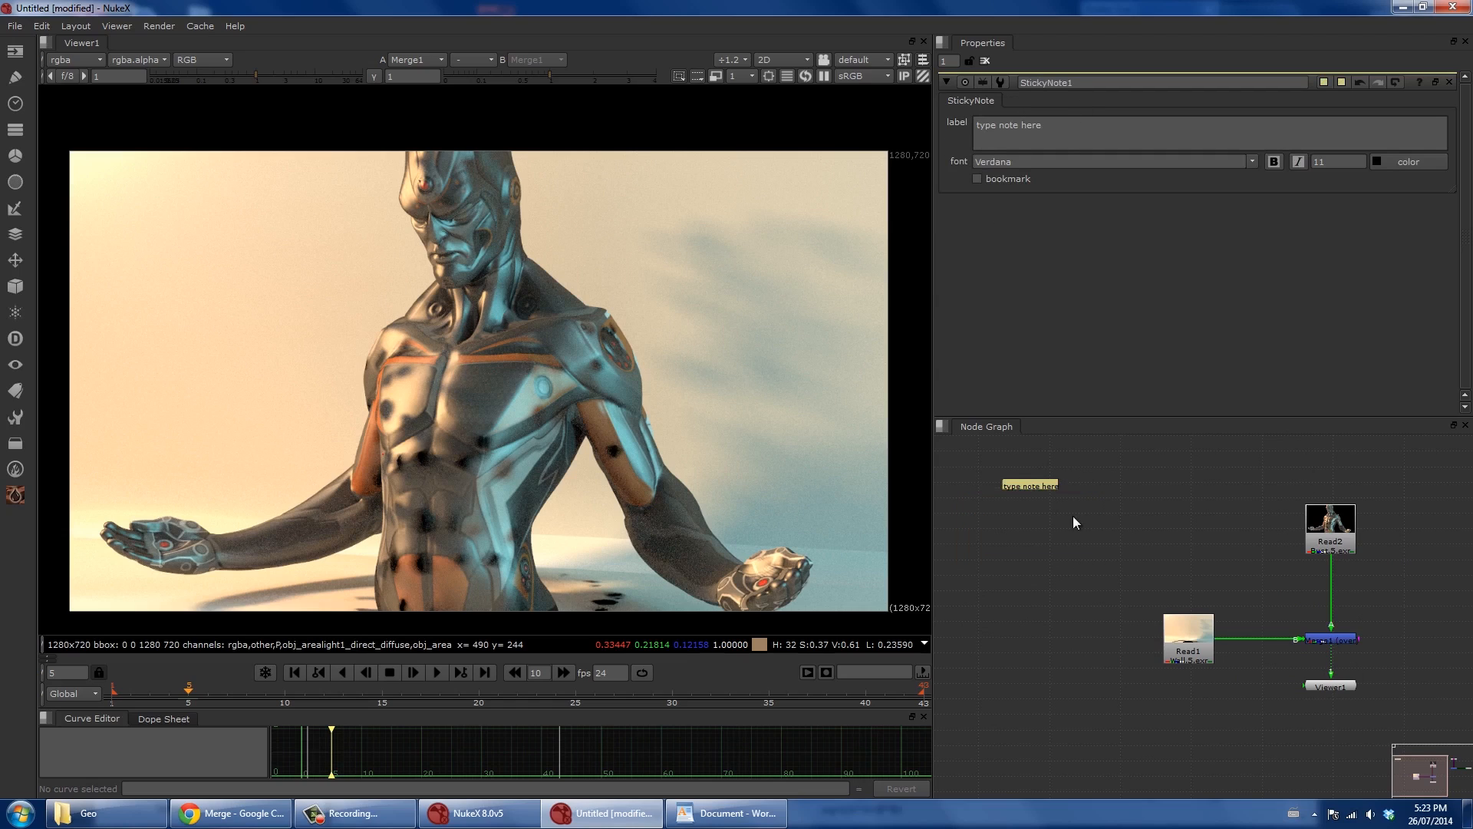
Label the sticky note "A + B(1-a)" and enlarge its font so the formula is readable.
click(1022, 486)
click(1066, 127)
text(A +)
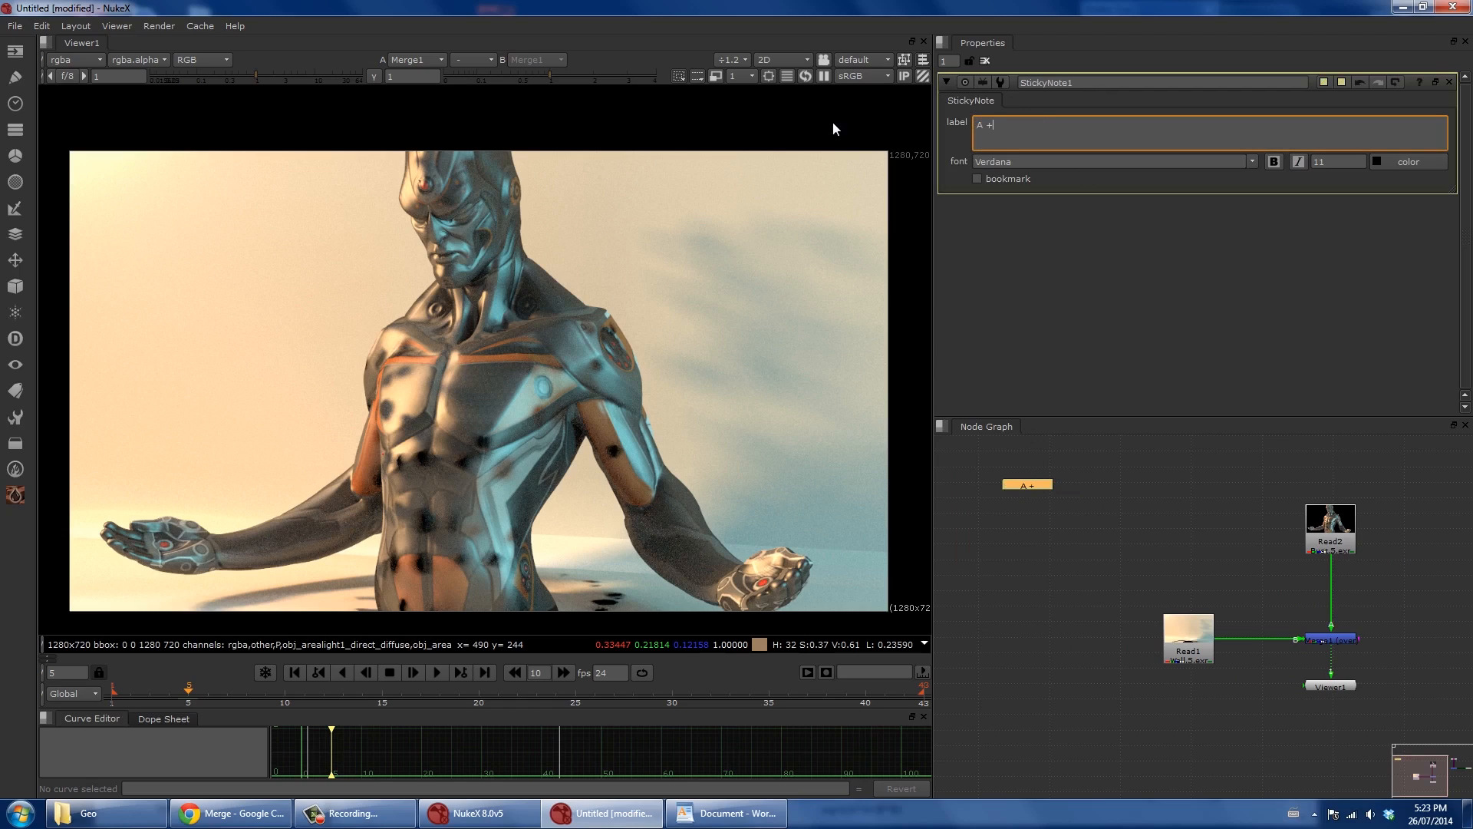
text( B()
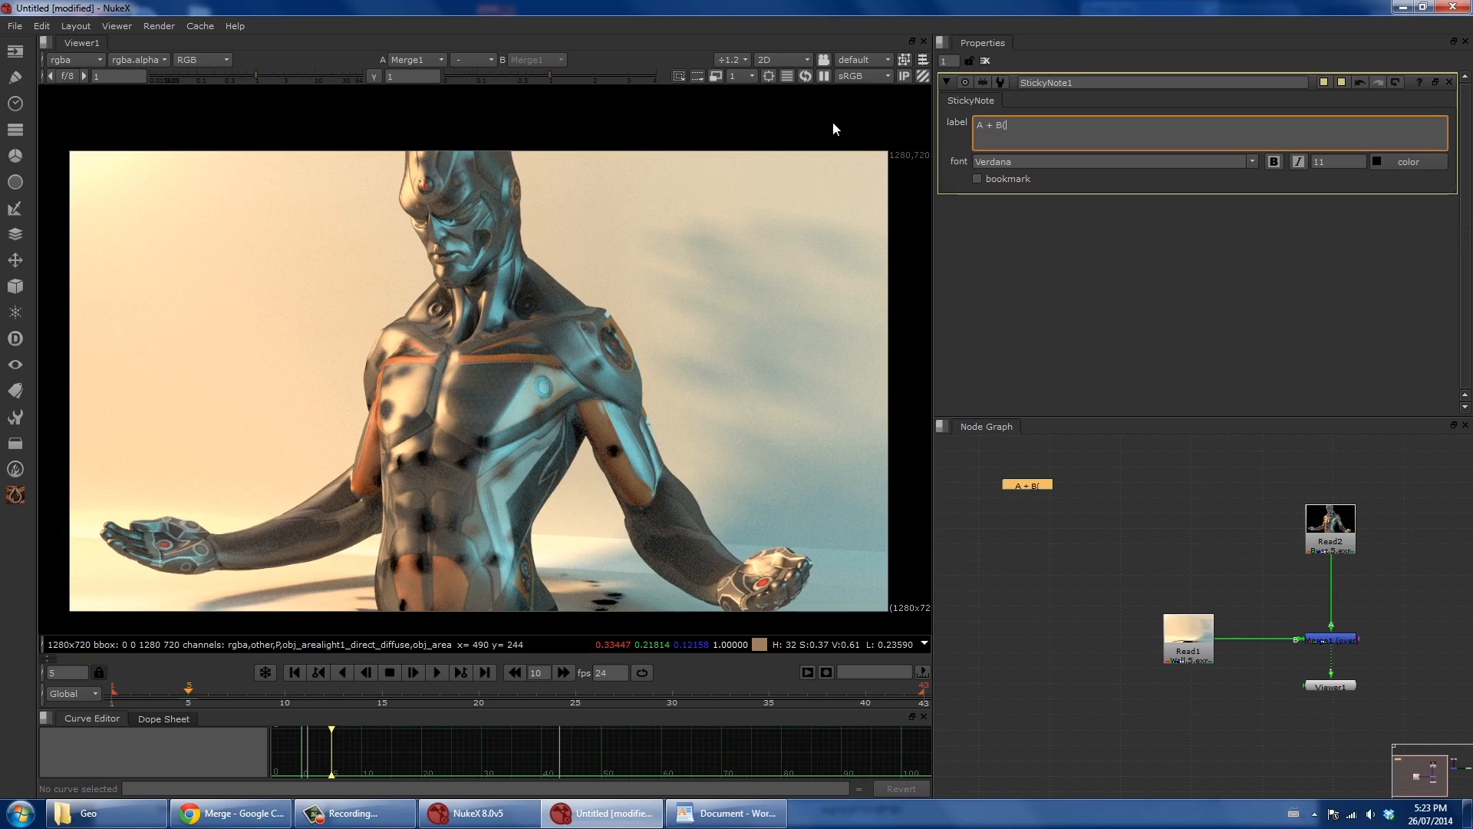
text(1-a)
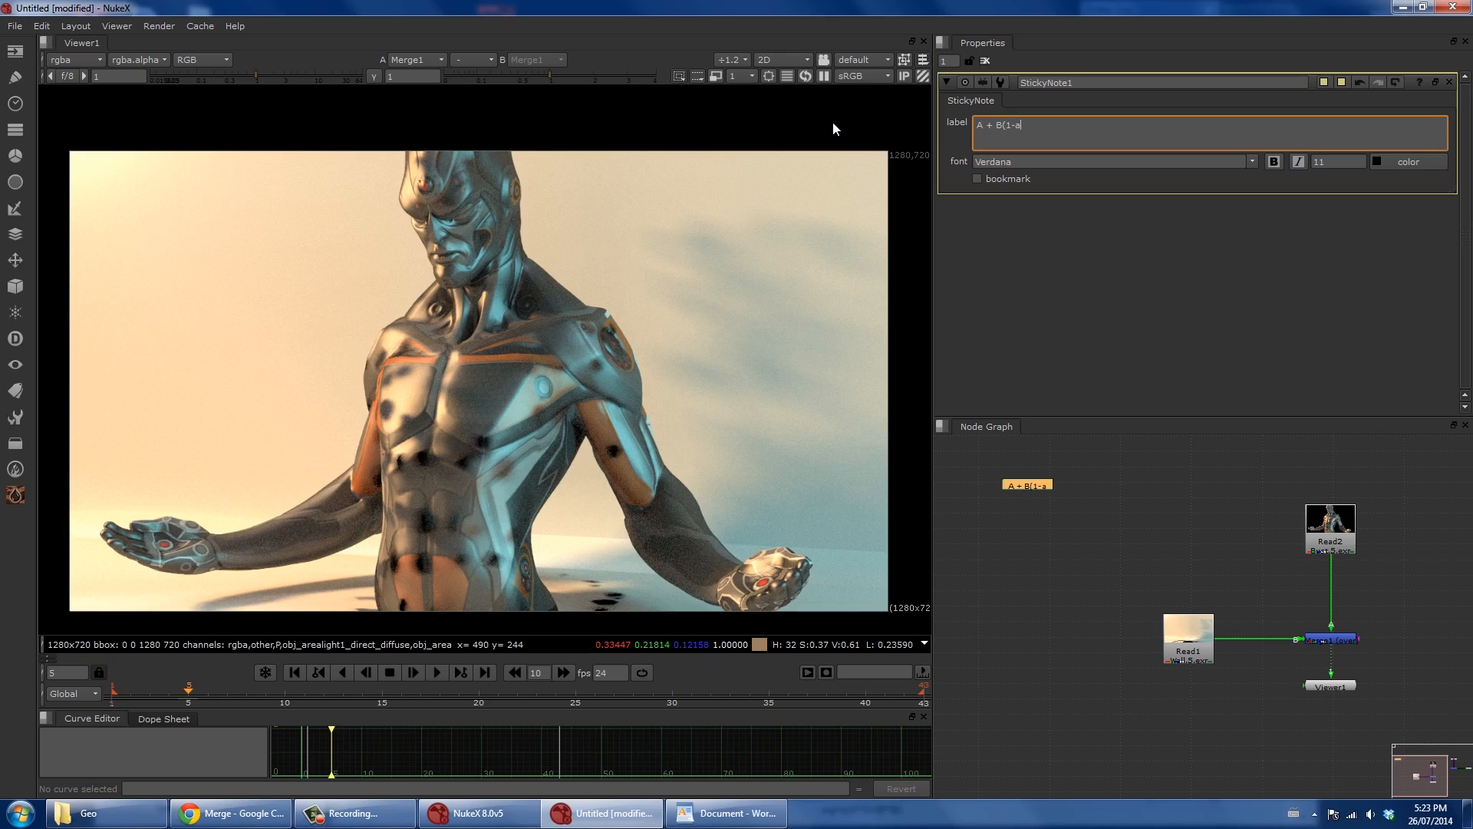
text())
middle_drag(1315, 164, 1353, 165)
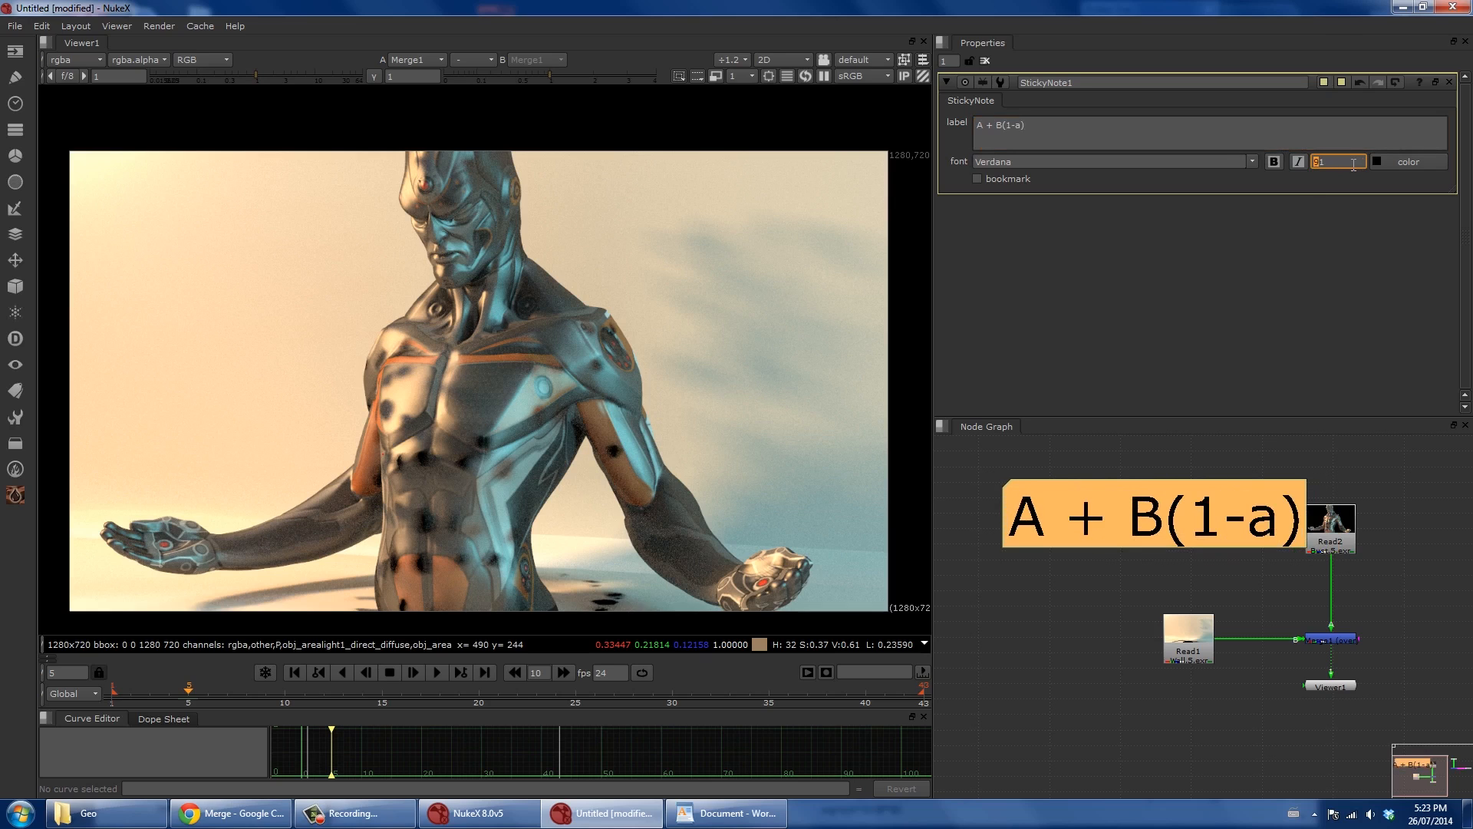
Enlarge the node graph by narrowing the viewer pane and shortening the properties pane.
drag(932, 394, 662, 395)
drag(802, 230, 801, 175)
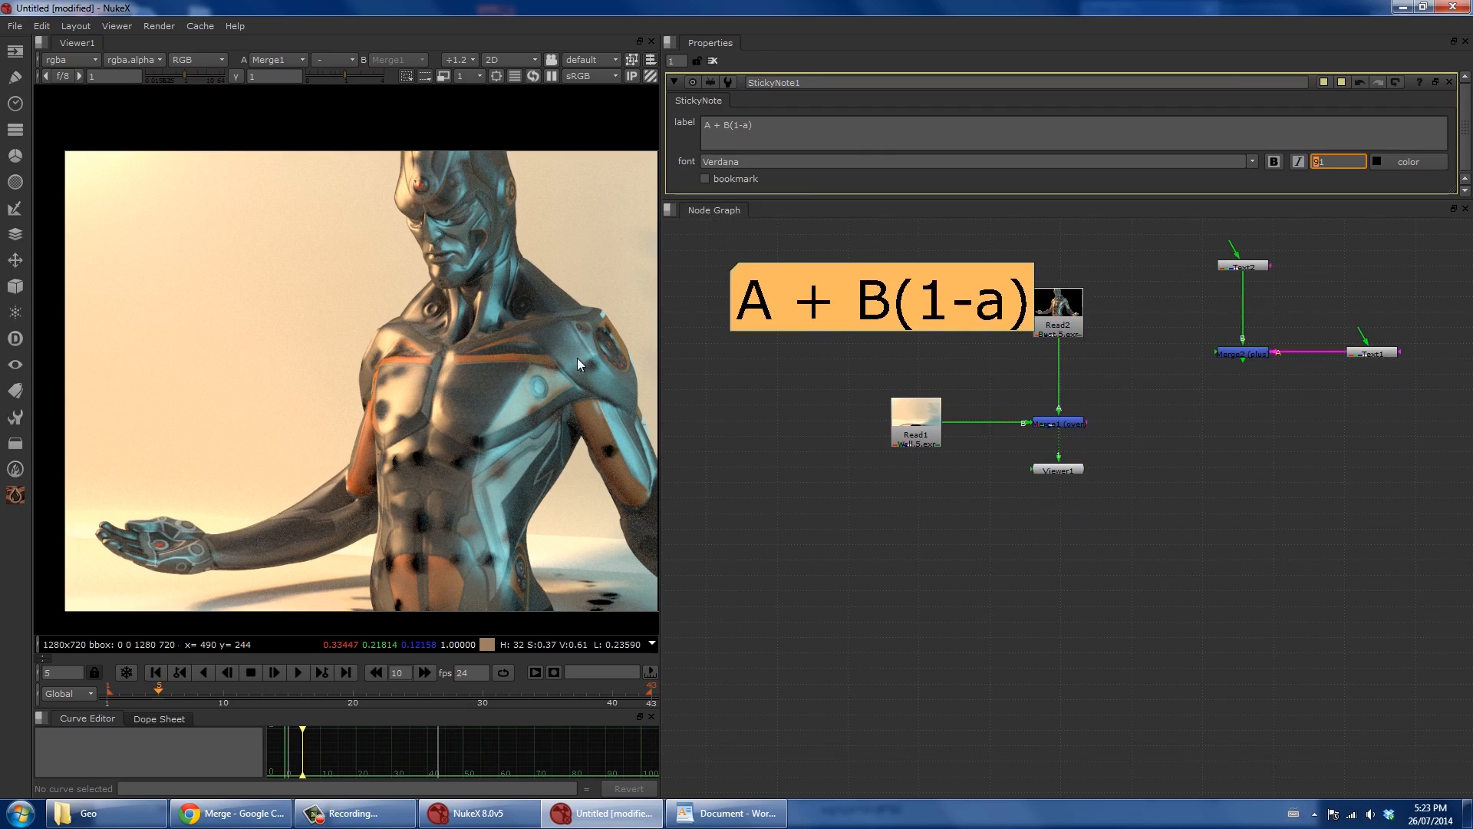
Move the formula sticky note clear of the Read and Merge nodes in the node graph.
scroll(577, 358, down, 1)
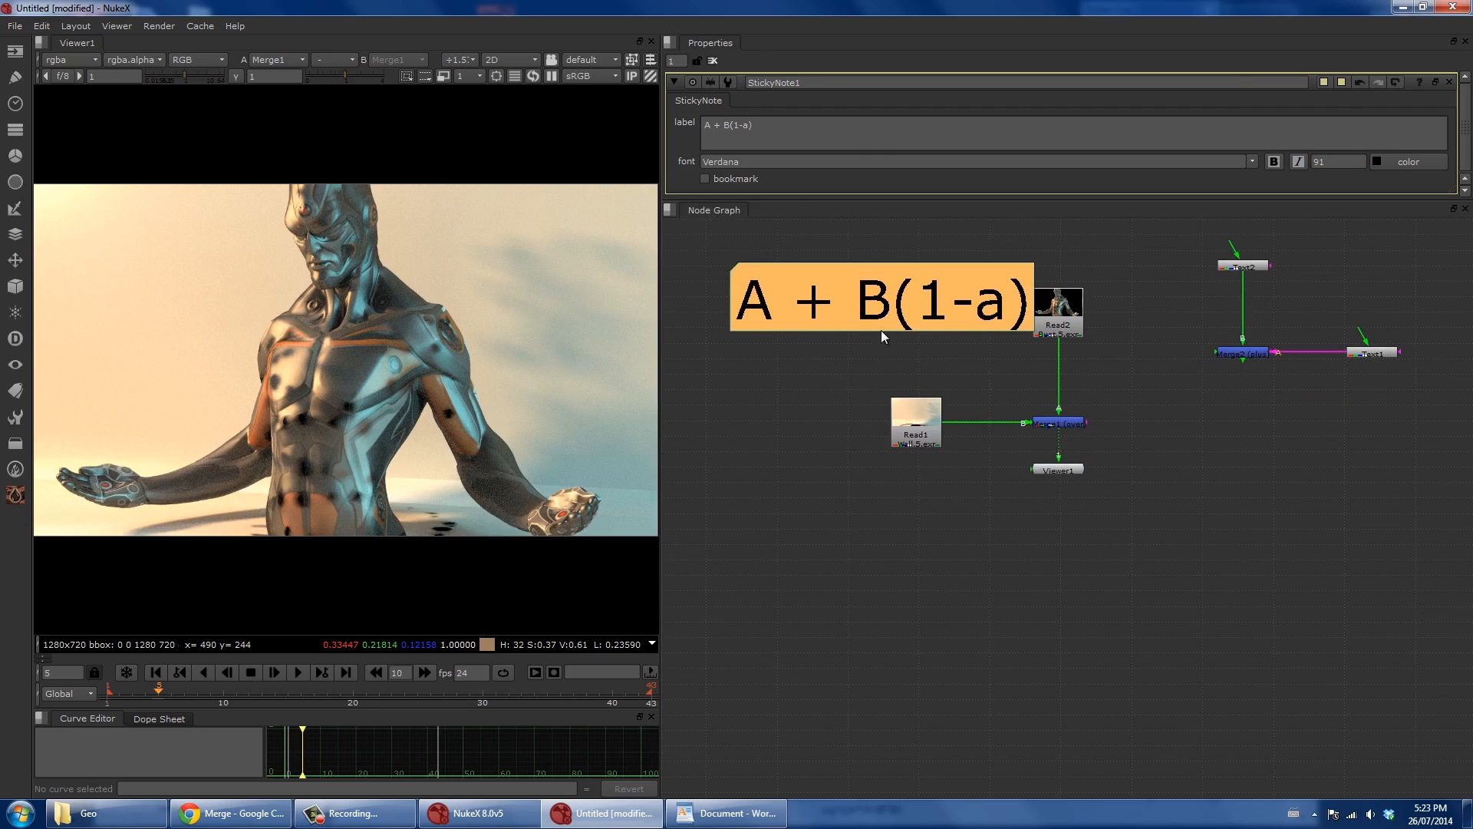
middle_drag(889, 321, 1103, 372)
drag(1048, 326, 789, 284)
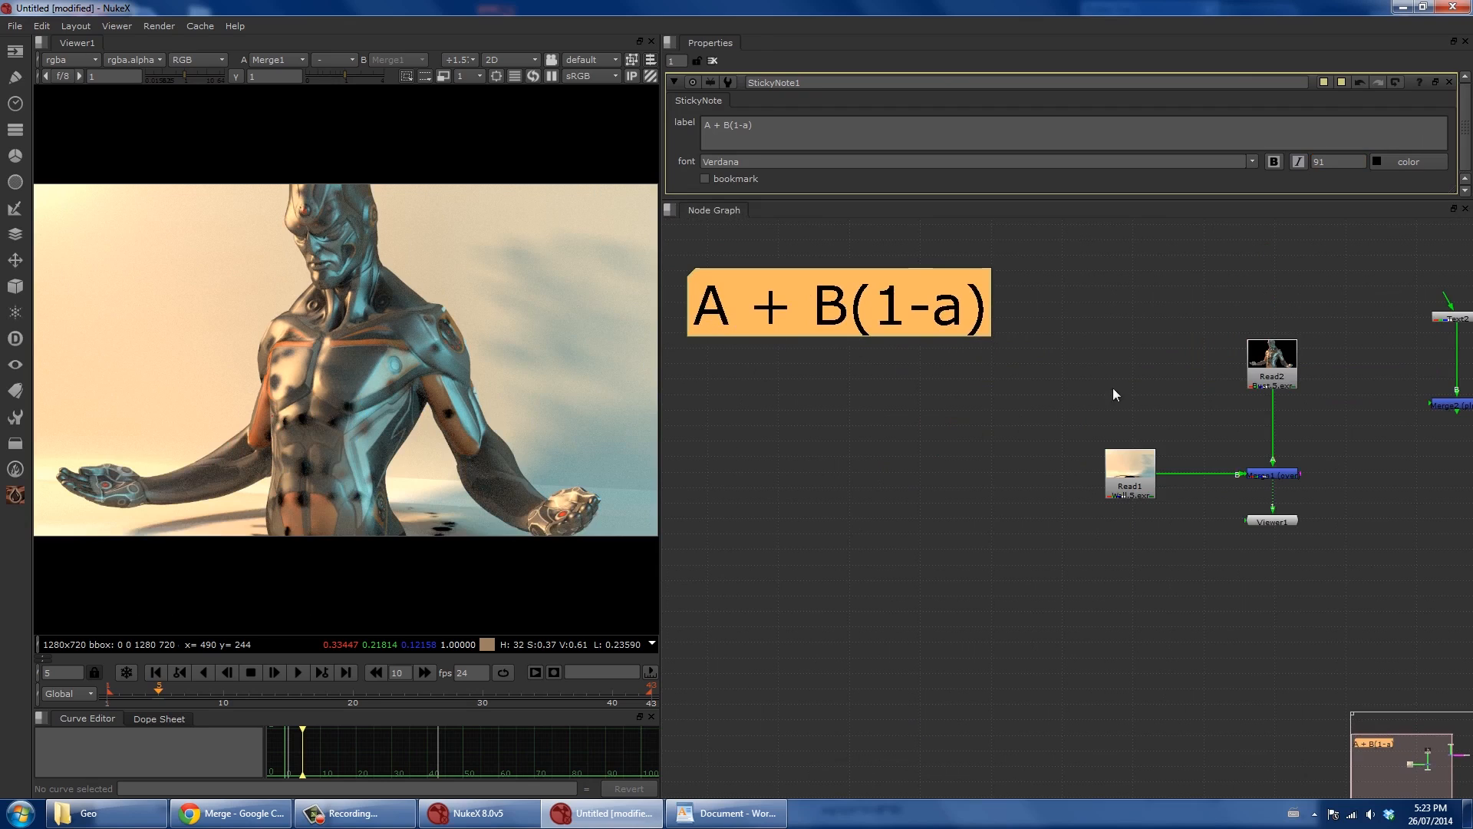
scroll(1260, 440, up, 2)
scroll(1260, 439, down, 1)
drag(854, 310, 973, 355)
scroll(1270, 453, up, 2)
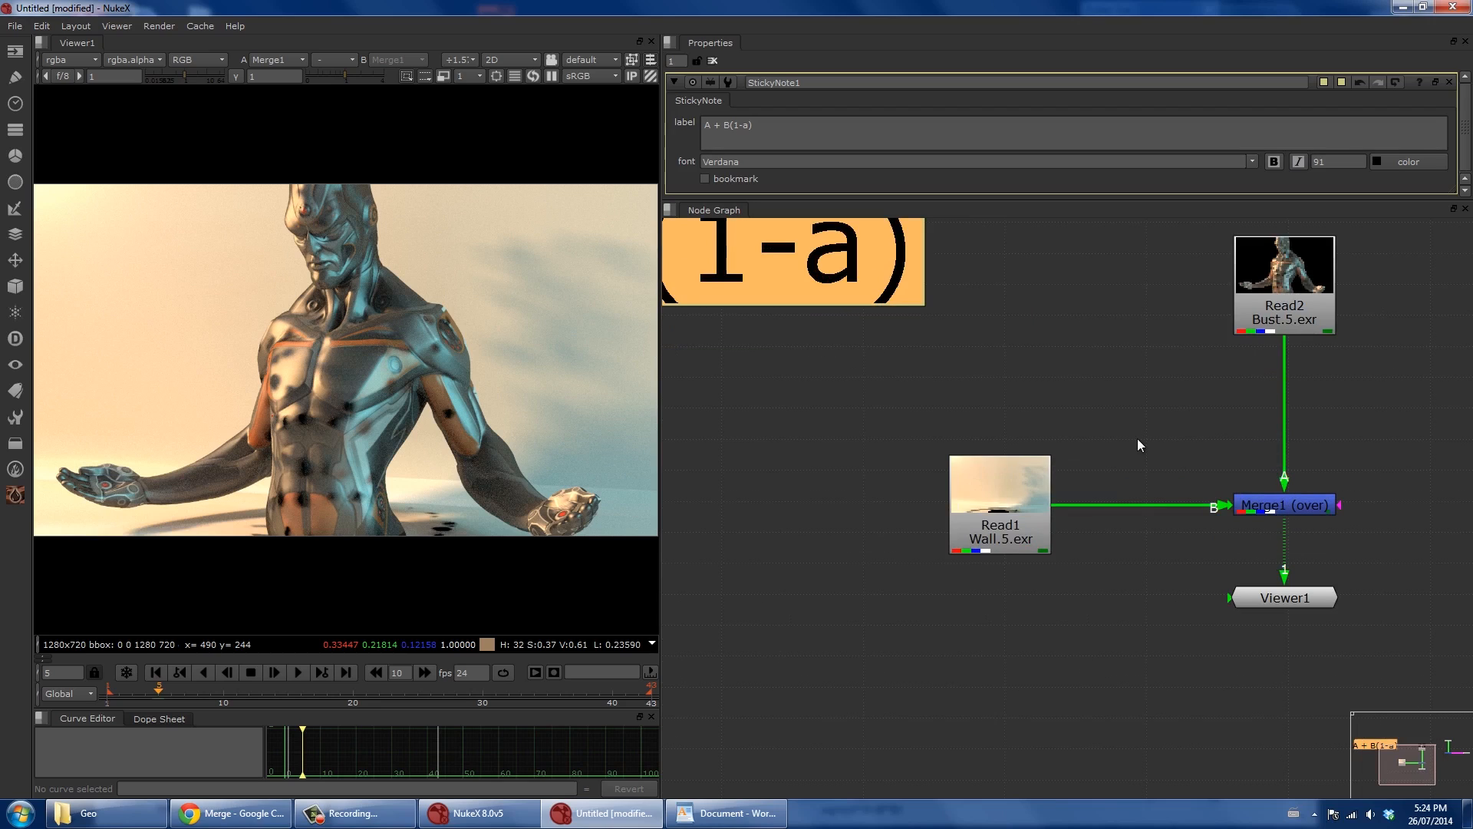
scroll(1145, 508, down, 2)
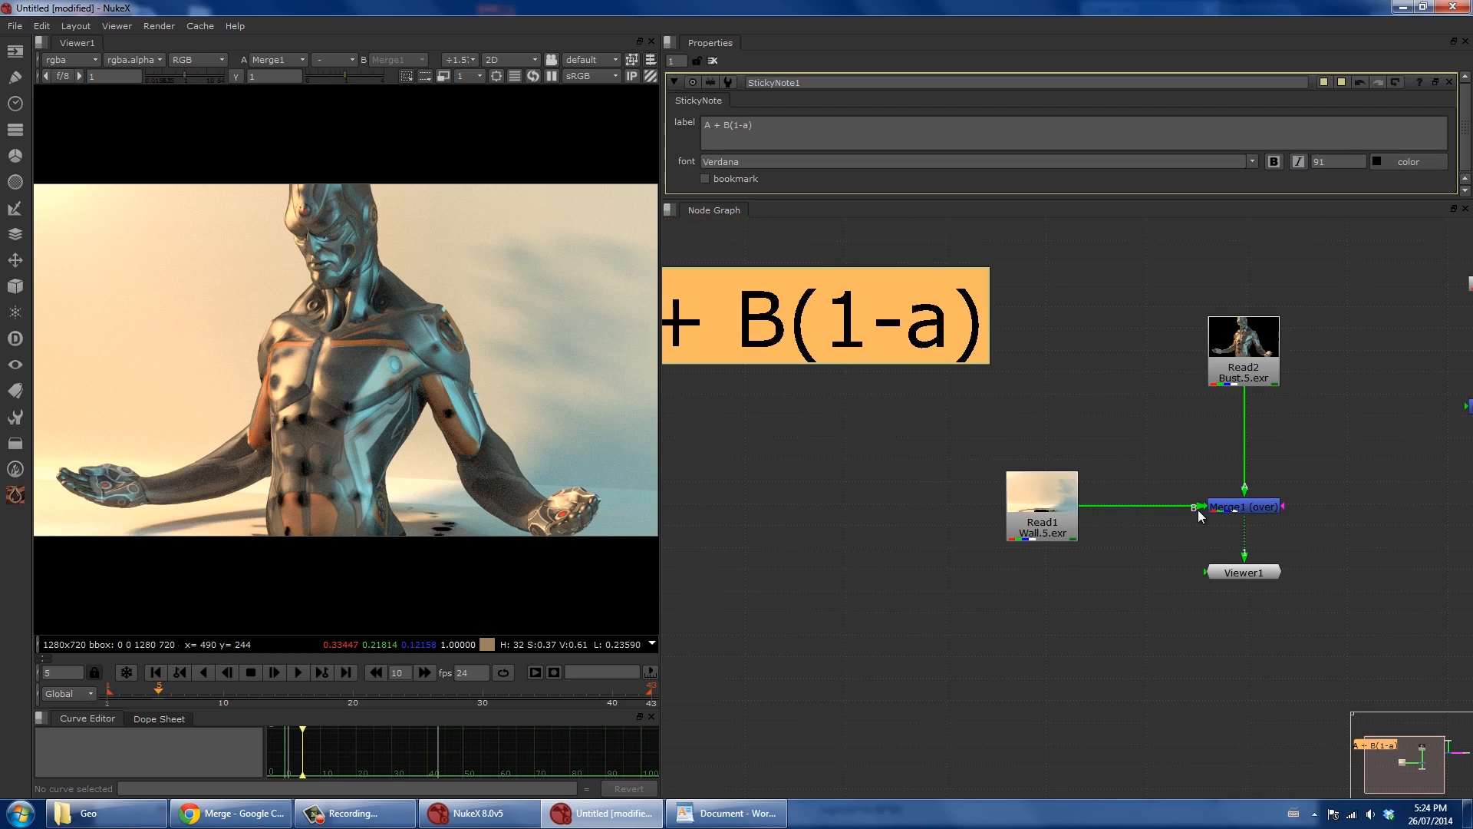
scroll(1198, 510, down, 1)
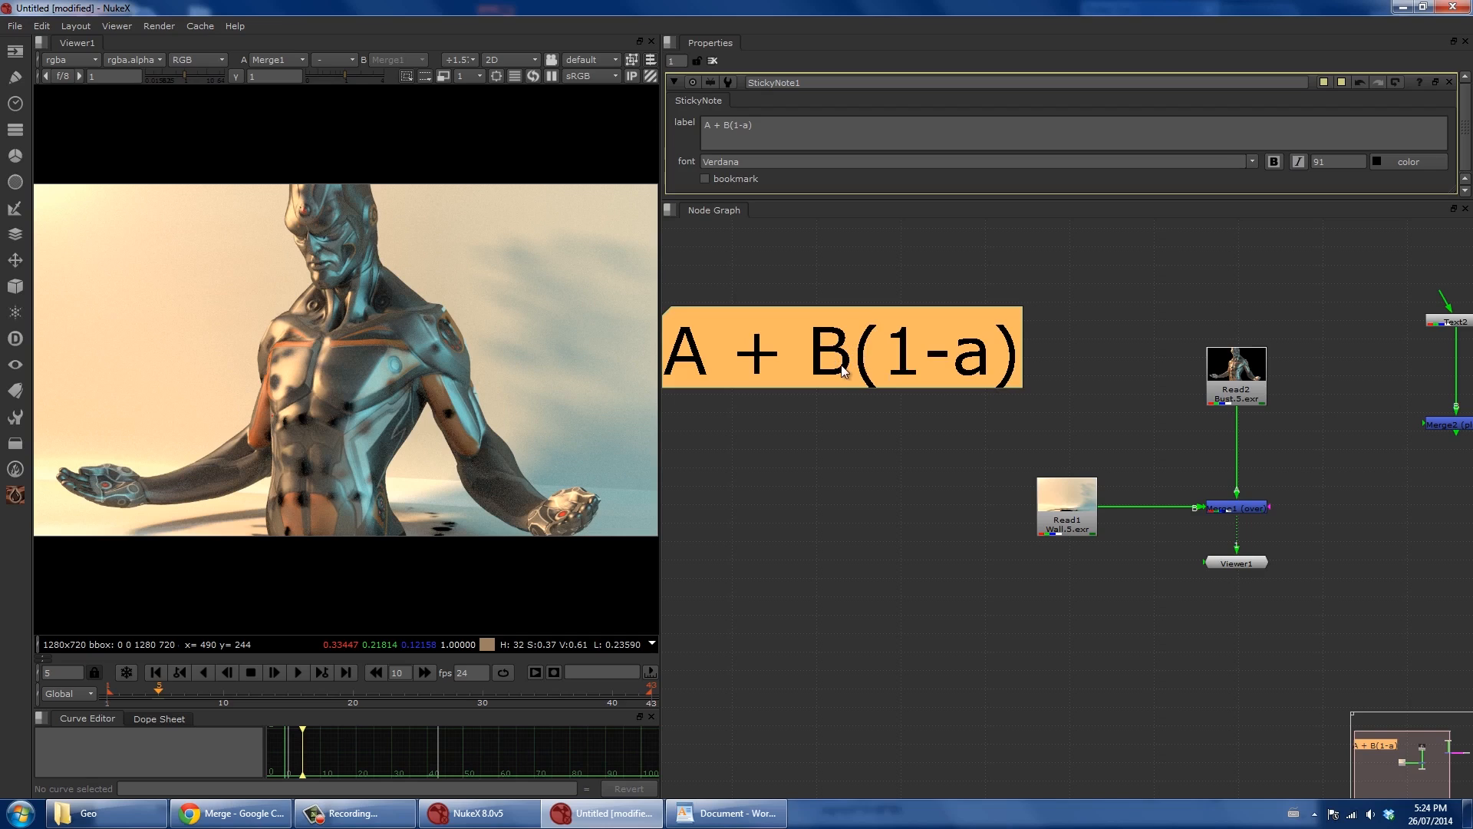
Change the sticky note's label to "A + B*(1-a)" and move the note higher in the node graph.
click(730, 125)
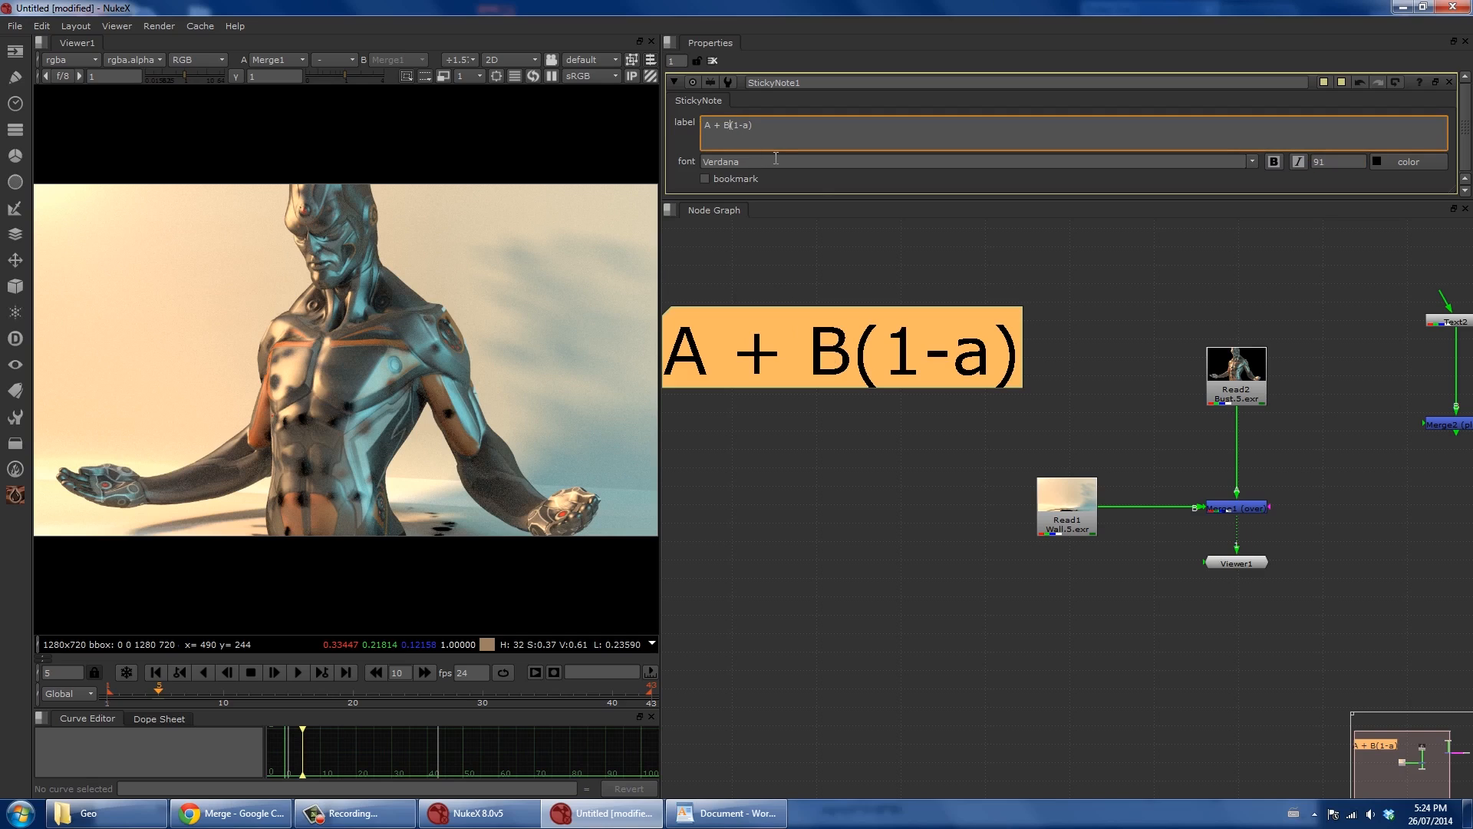
text(*)
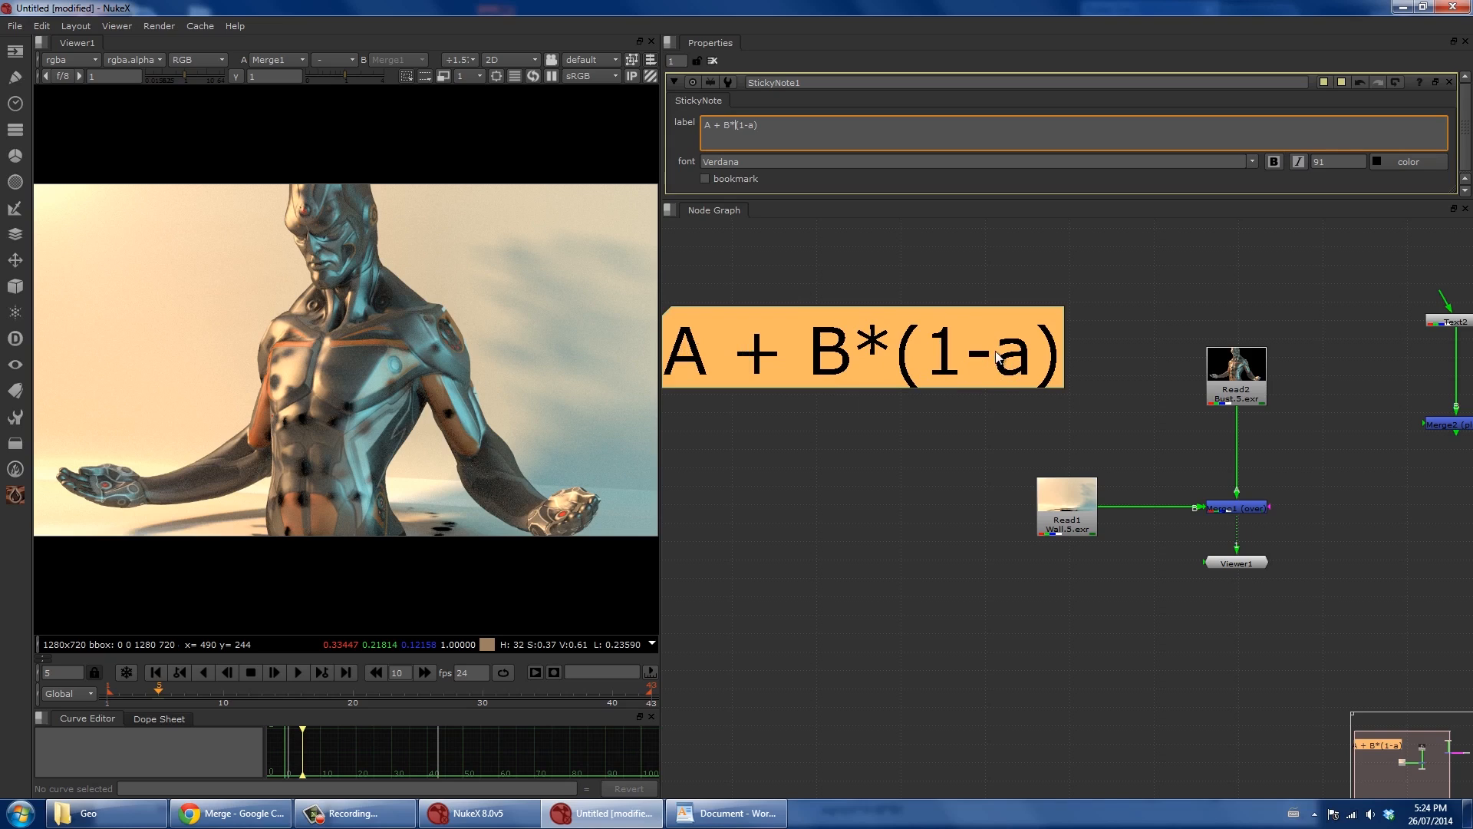
drag(867, 364, 871, 260)
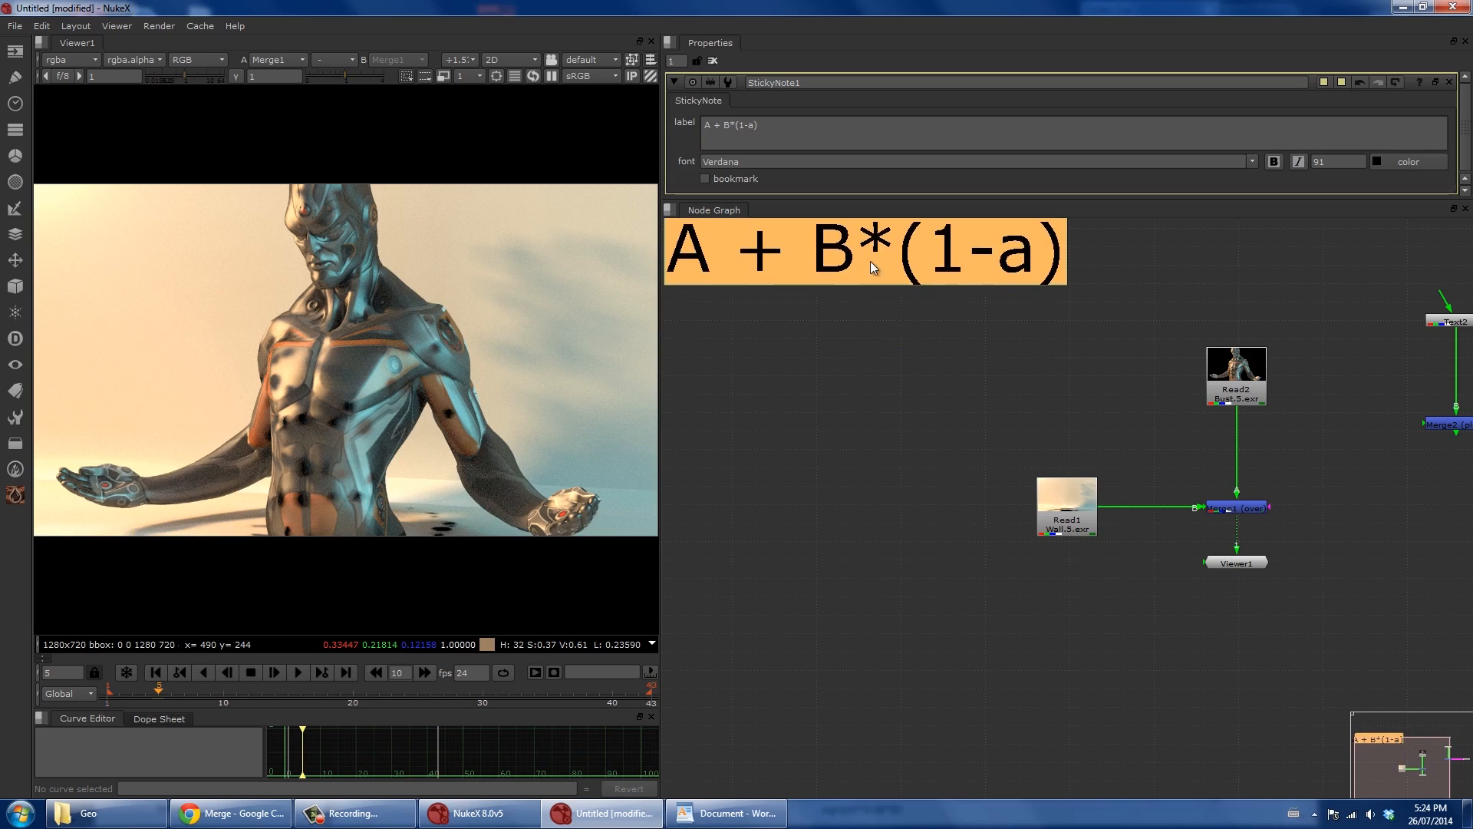
Add a Constant node below the formula note, set its color to 1, and shift it away from the Read nodes.
click(1001, 370)
key(Tab)
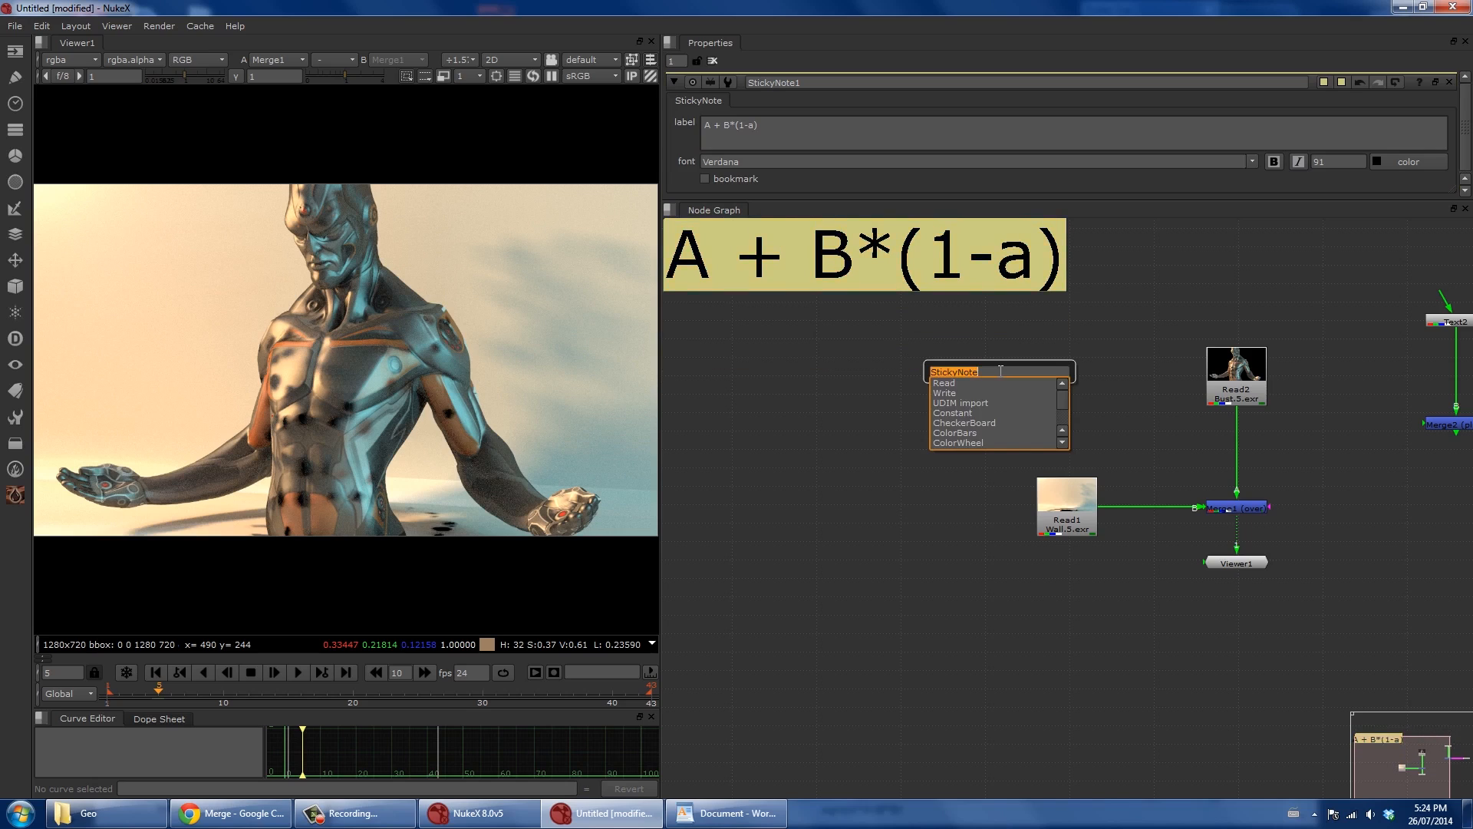
text(cons)
key(Return)
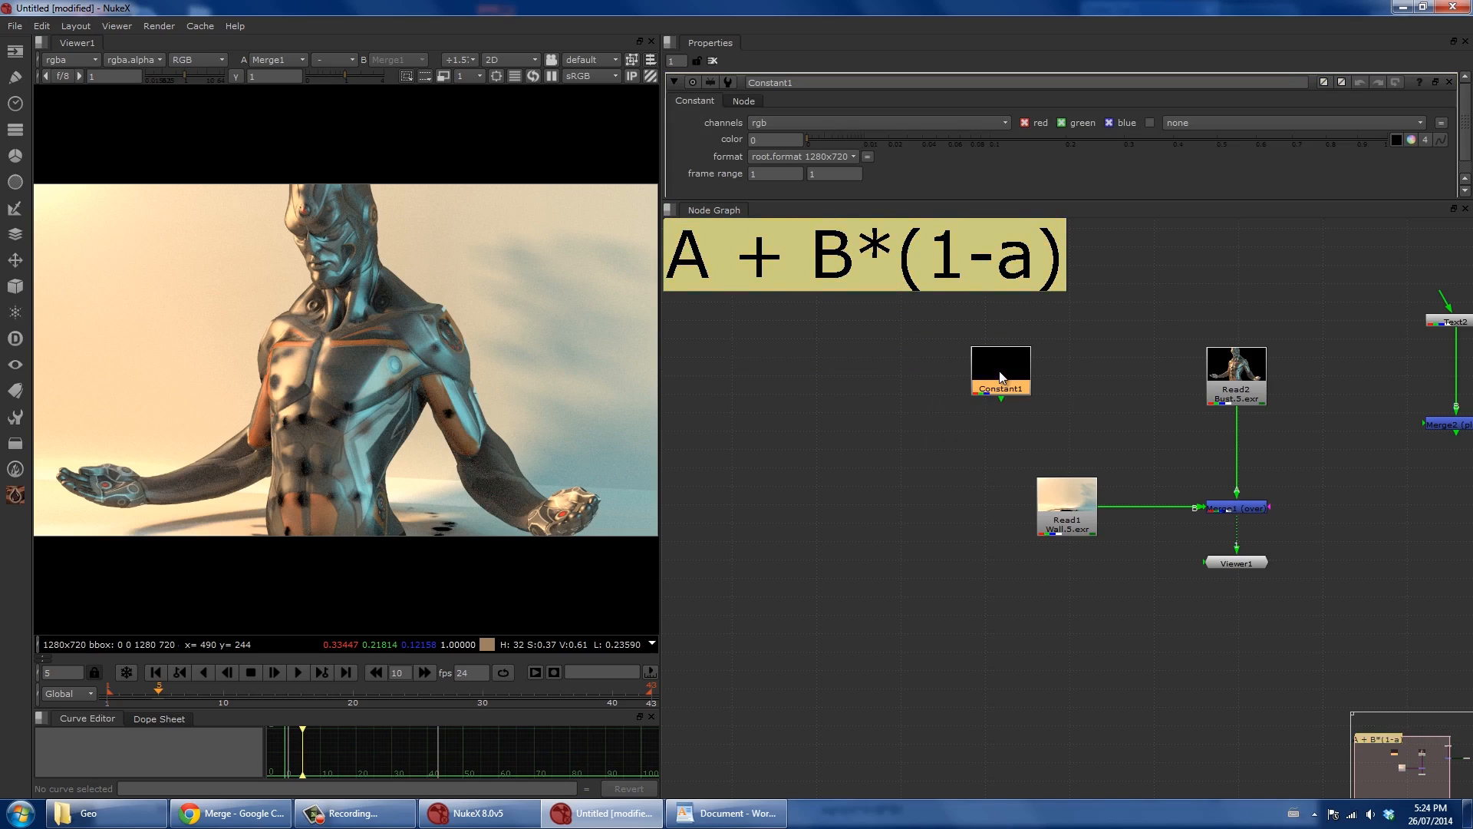
drag(1306, 141, 1393, 140)
drag(998, 372, 939, 378)
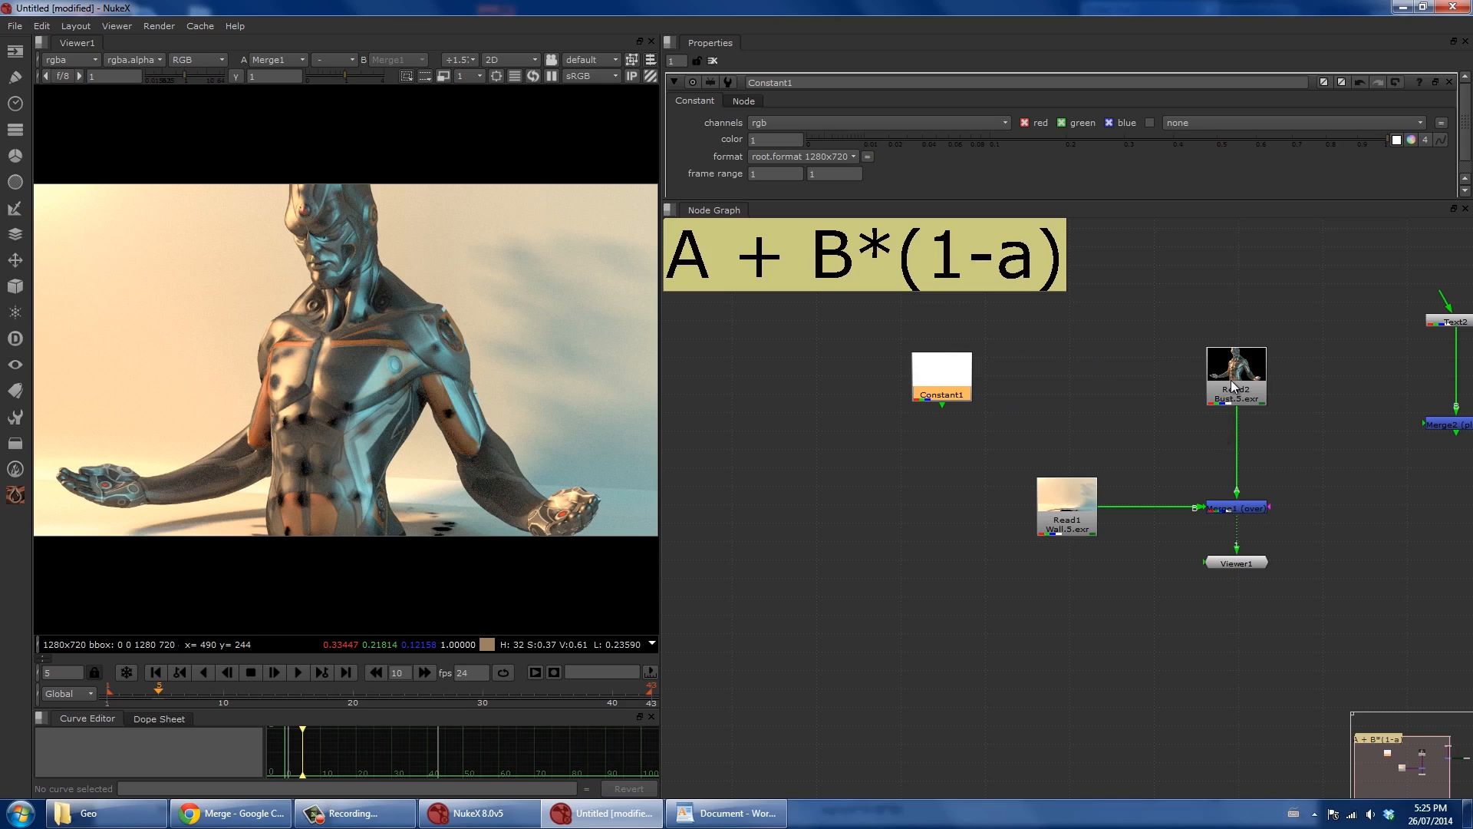
Add a Shuffle node between the Constant and Read2, and connect its input to the Read2 bust.
click(1099, 375)
key(Tab)
text(shuffle)
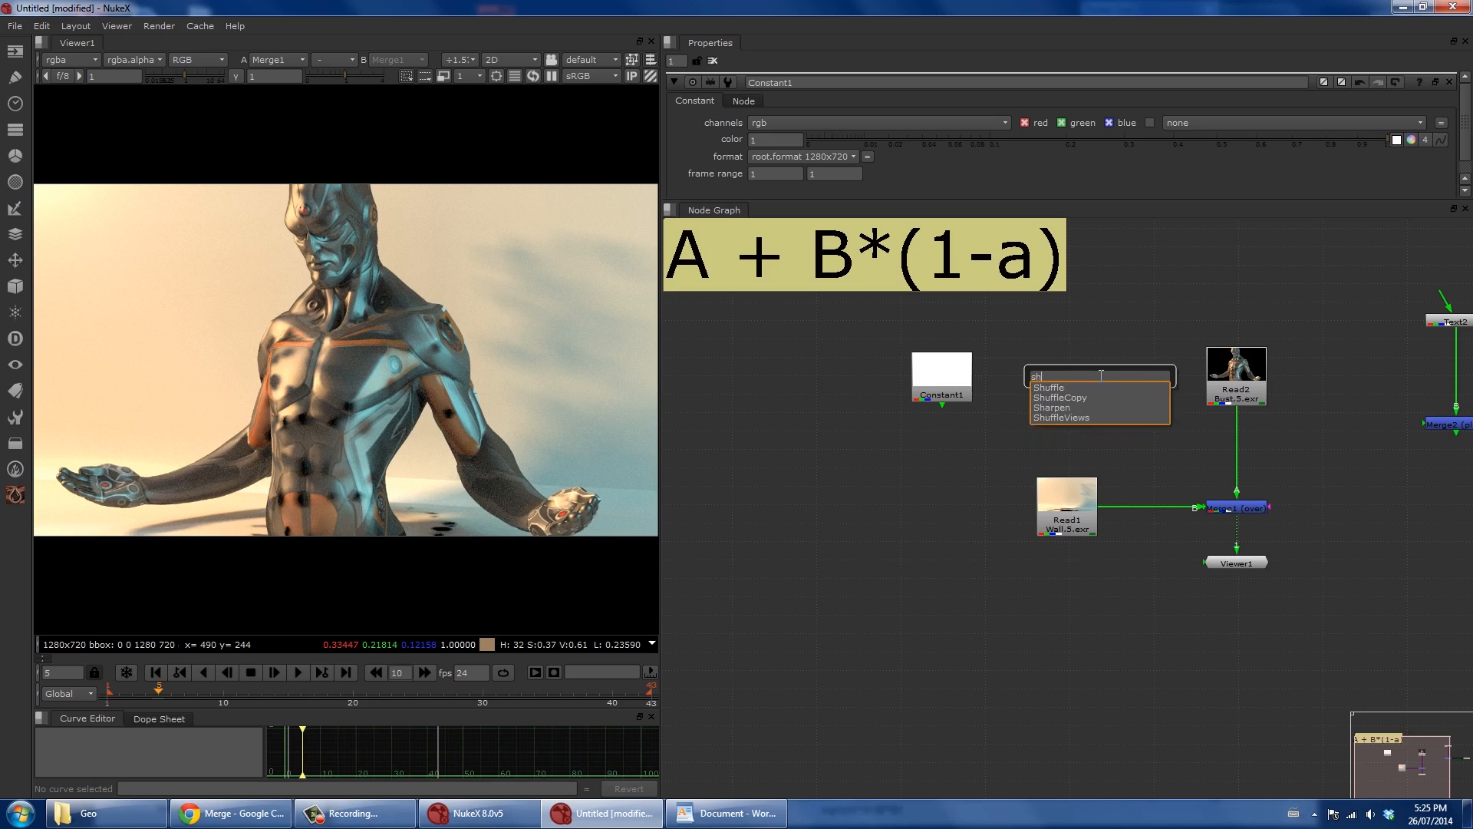
key(Return)
drag(1085, 350, 1231, 376)
Route the alpha channel into red, green and blue in the Shuffle node, and display its output in the viewer.
scroll(780, 123, down, 3)
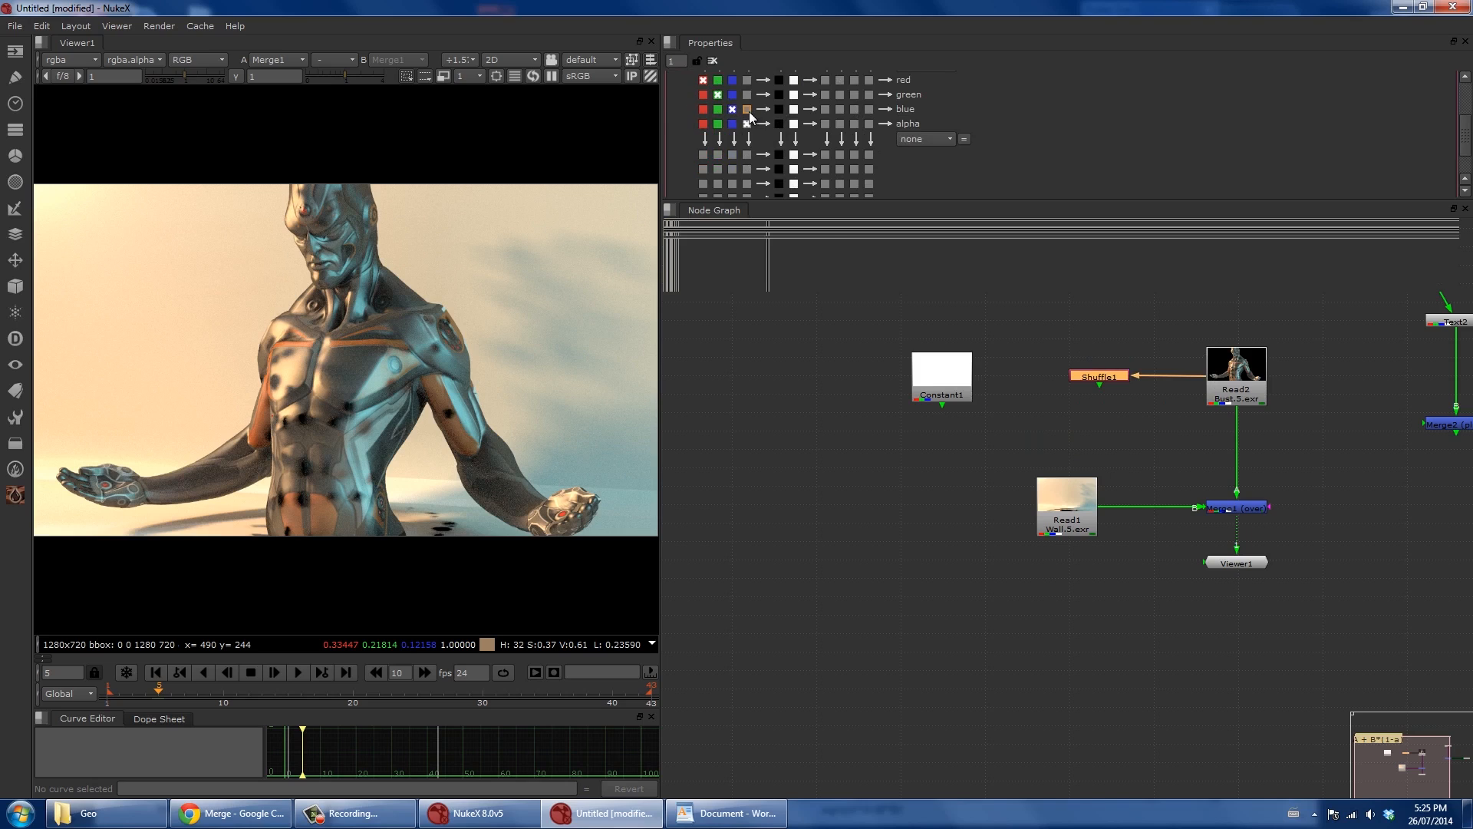
click(747, 109)
click(747, 80)
scroll(766, 144, up, 3)
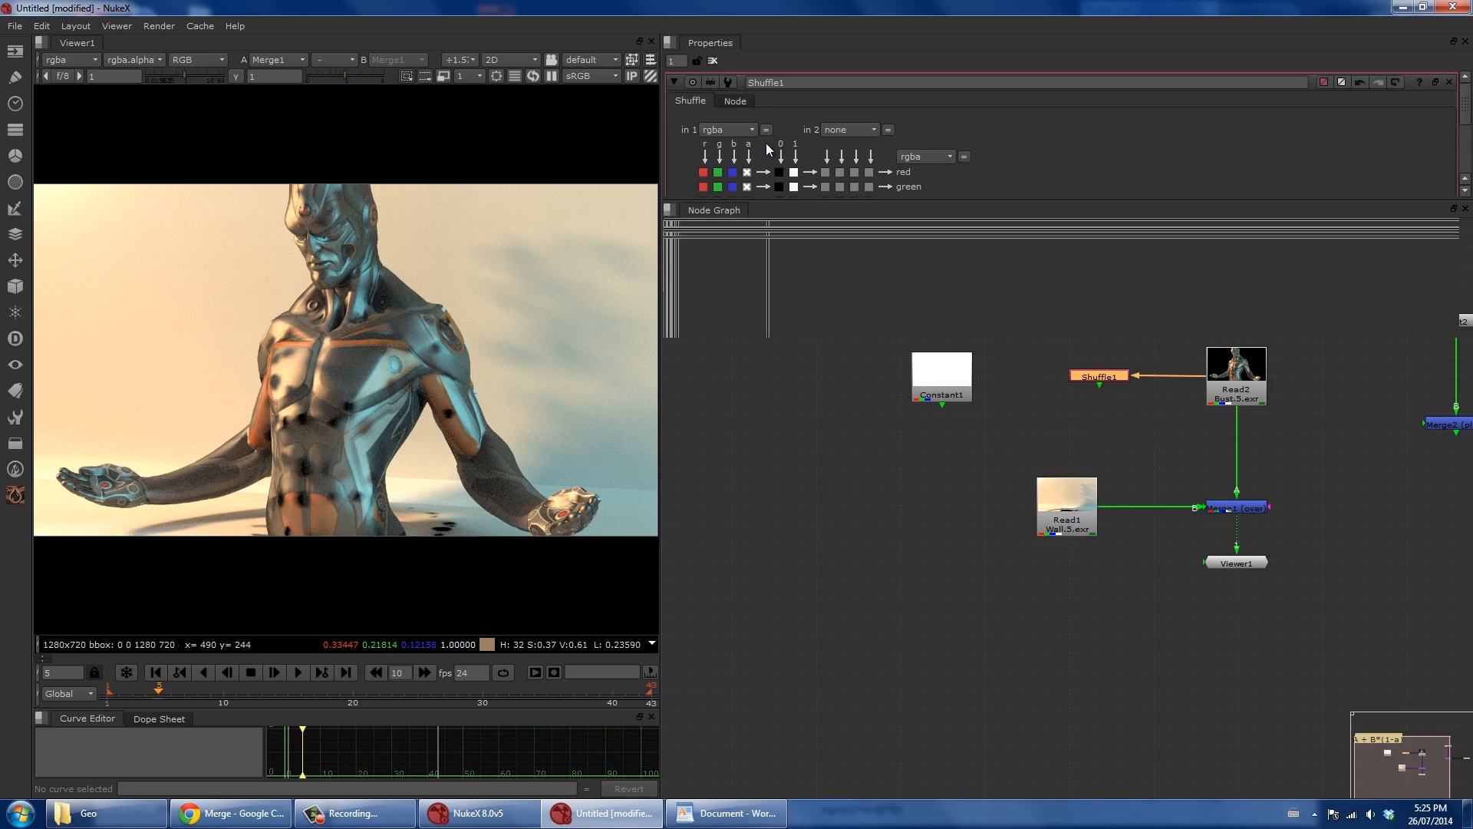
key(1)
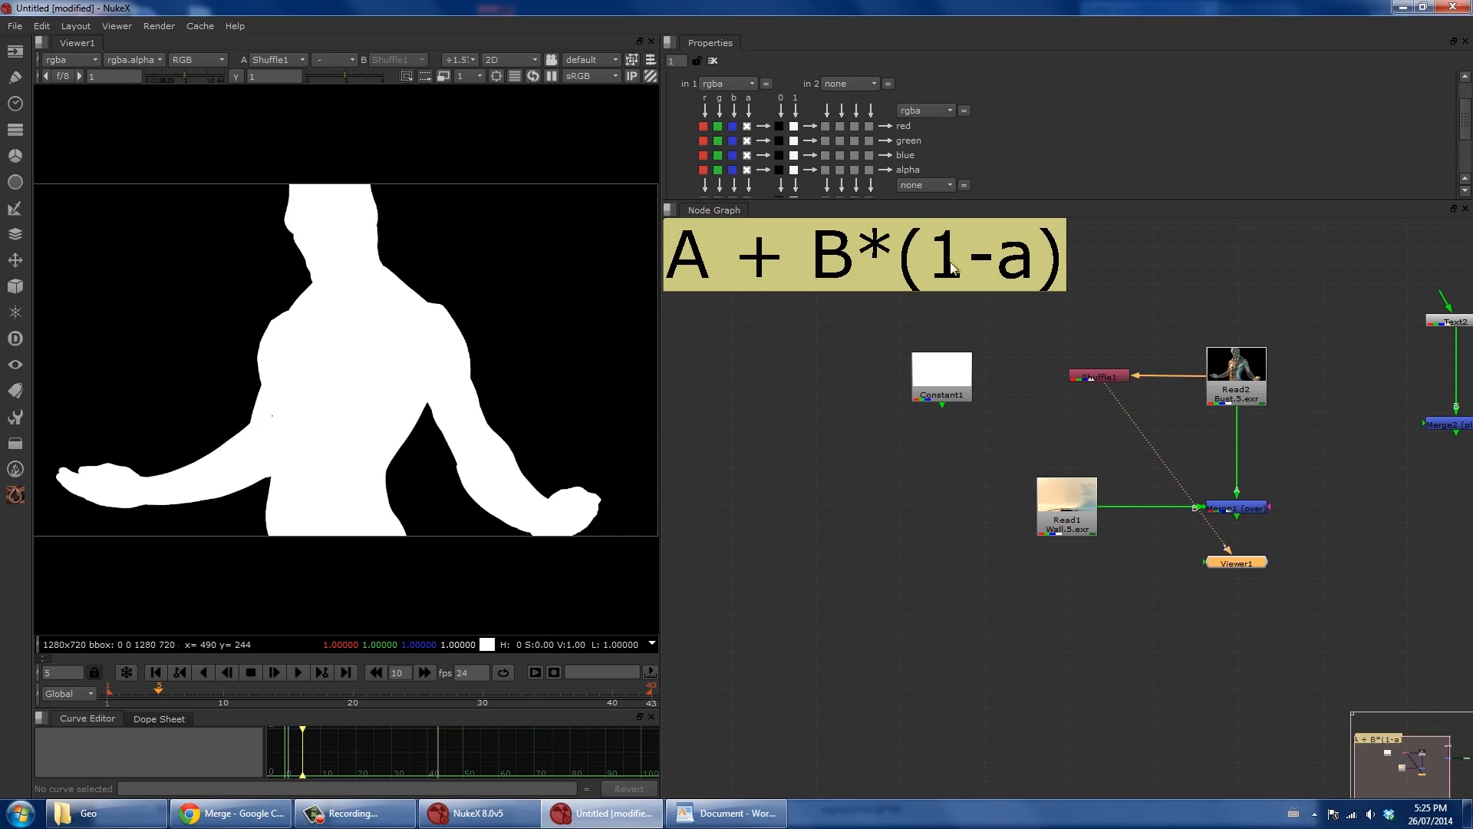
Add a Merge node with the Constant as A and the Shuffle as B, view it, and set its operation to minus.
click(1030, 425)
key(m)
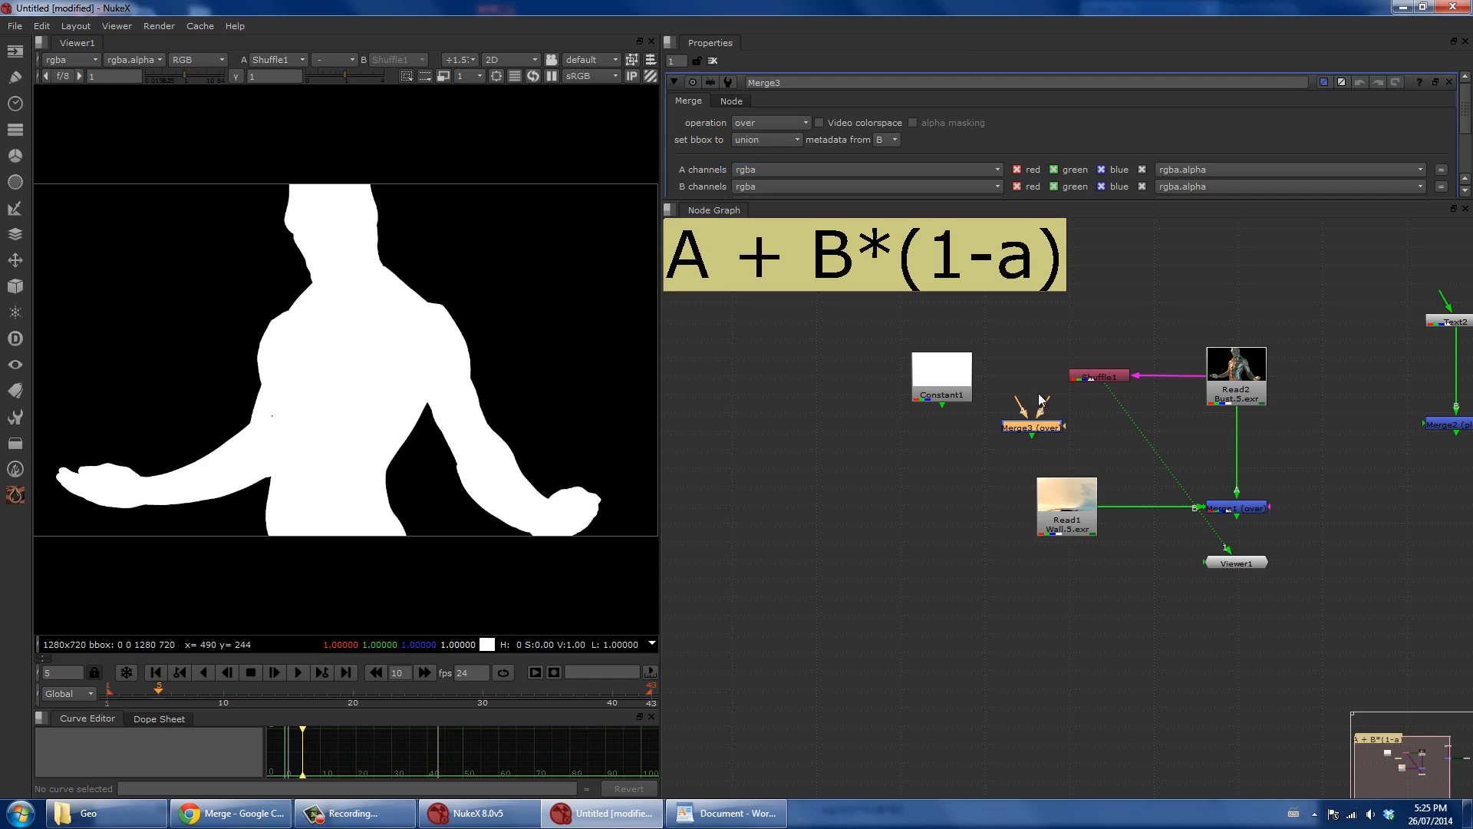
drag(1042, 405, 960, 384)
key(1)
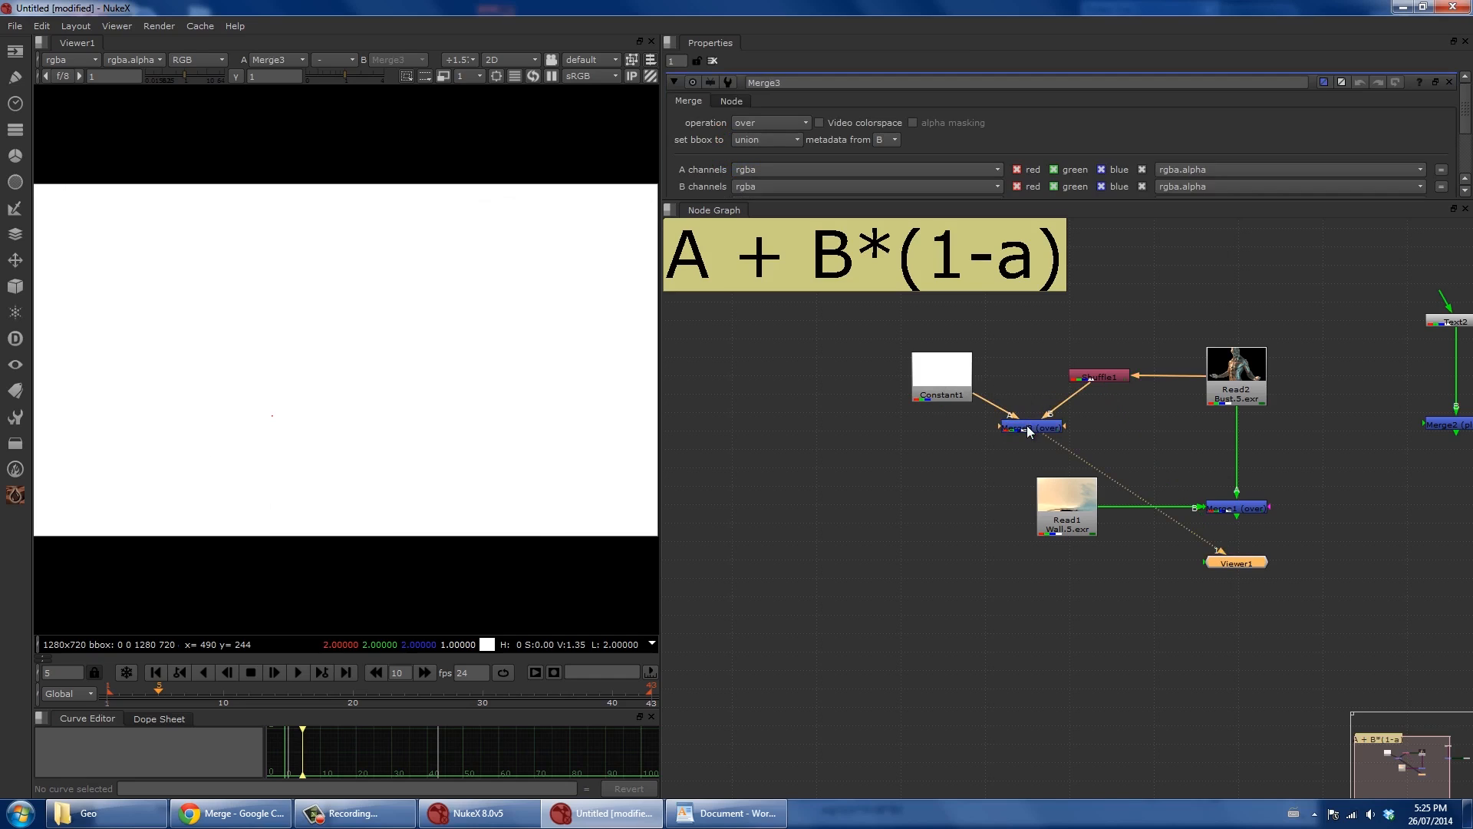
click(770, 122)
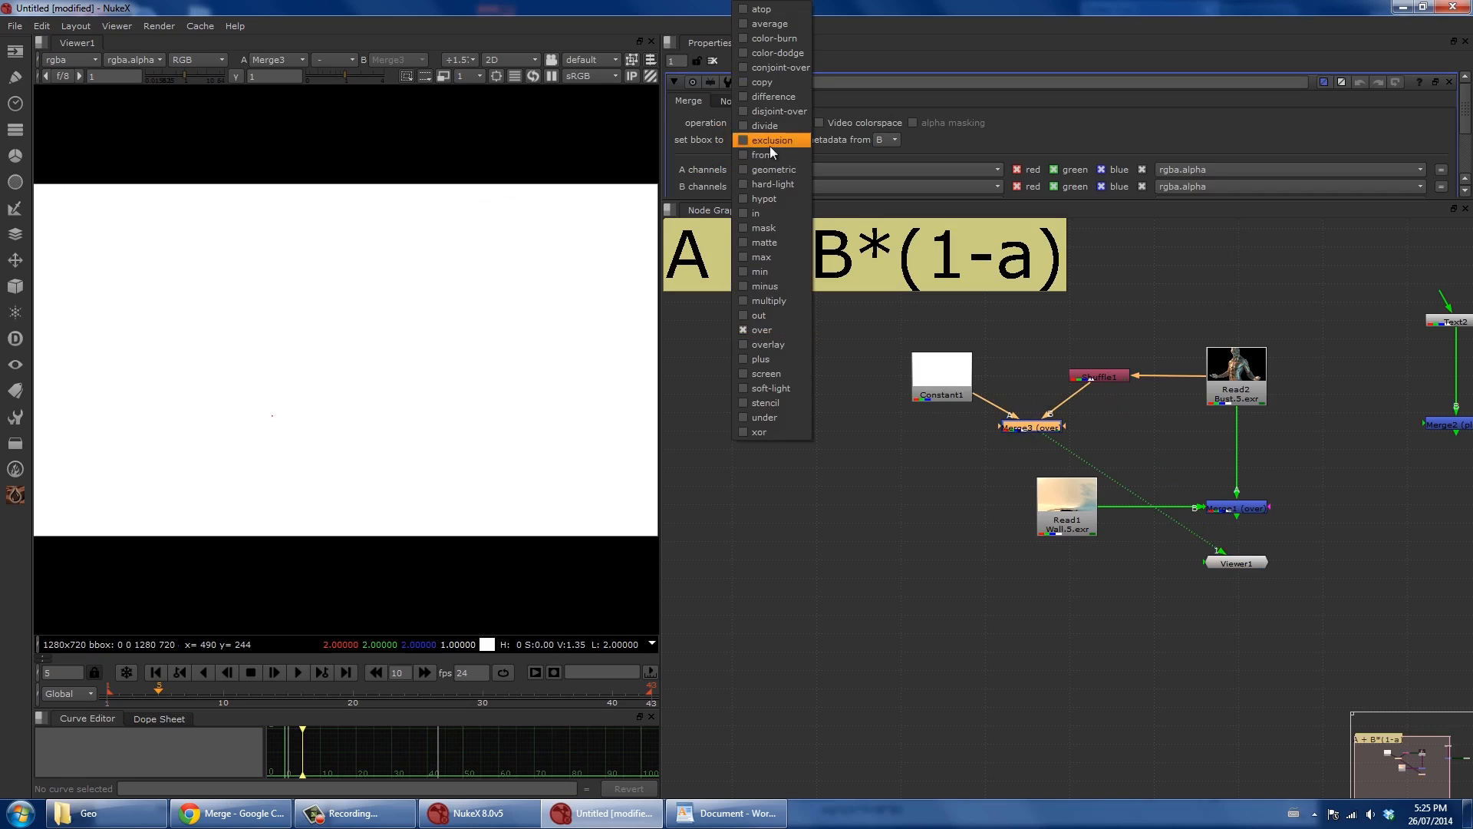
click(779, 286)
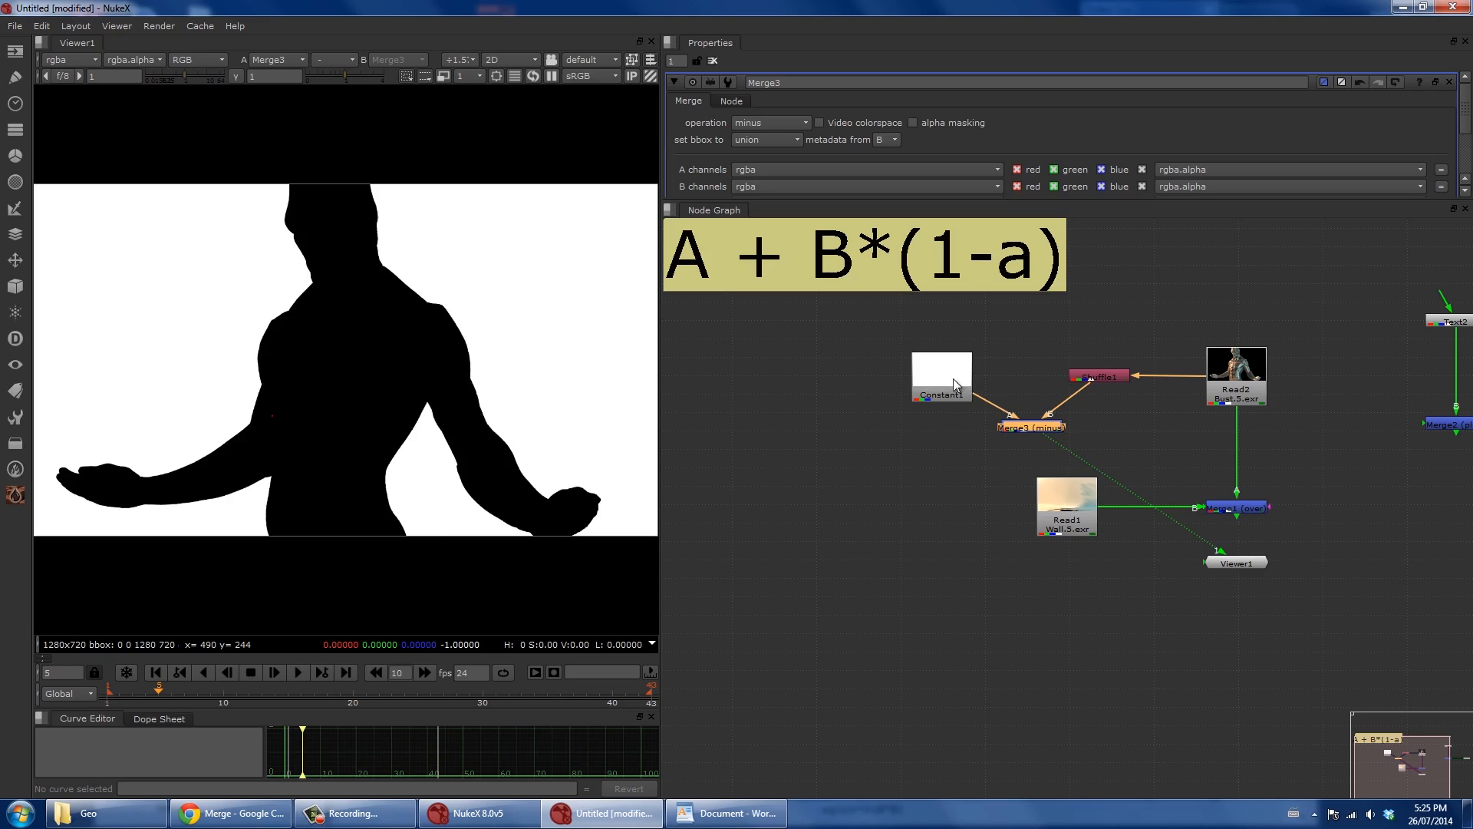
Reposition the Constant node and the minus merge to tidy the layout beneath the formula note.
drag(953, 379, 986, 362)
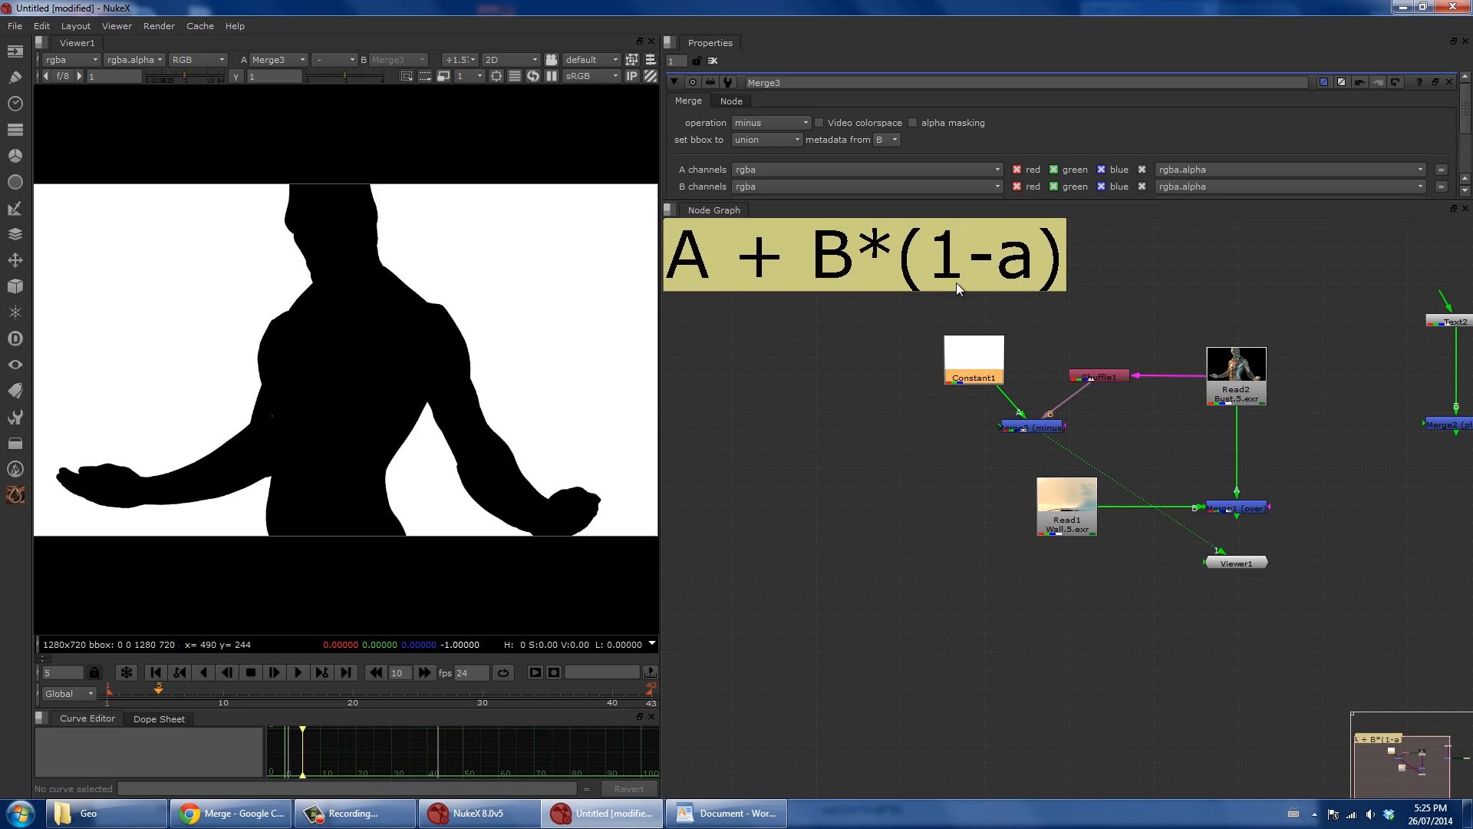
drag(1029, 428, 1029, 416)
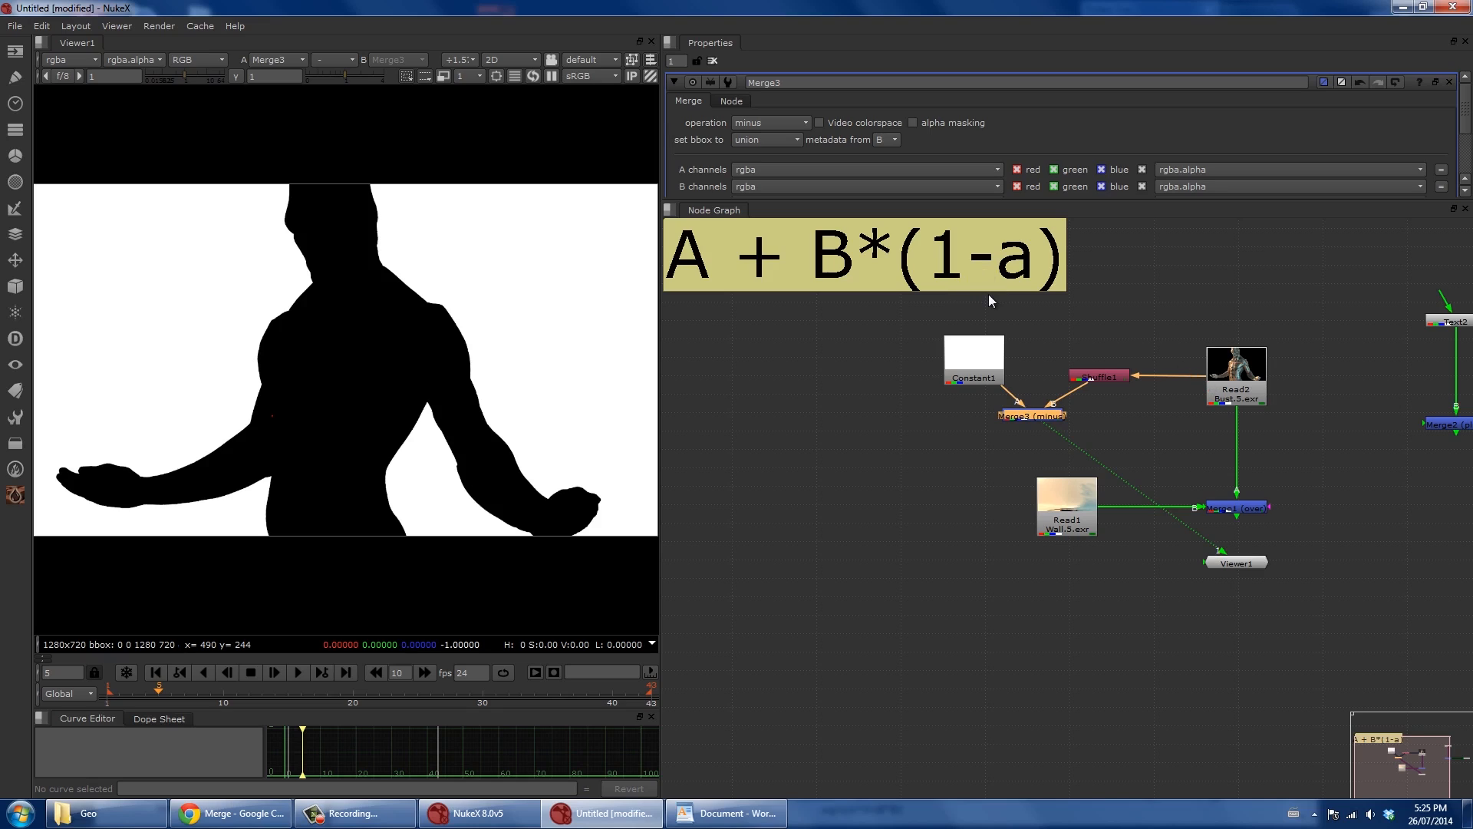
drag(969, 360, 916, 369)
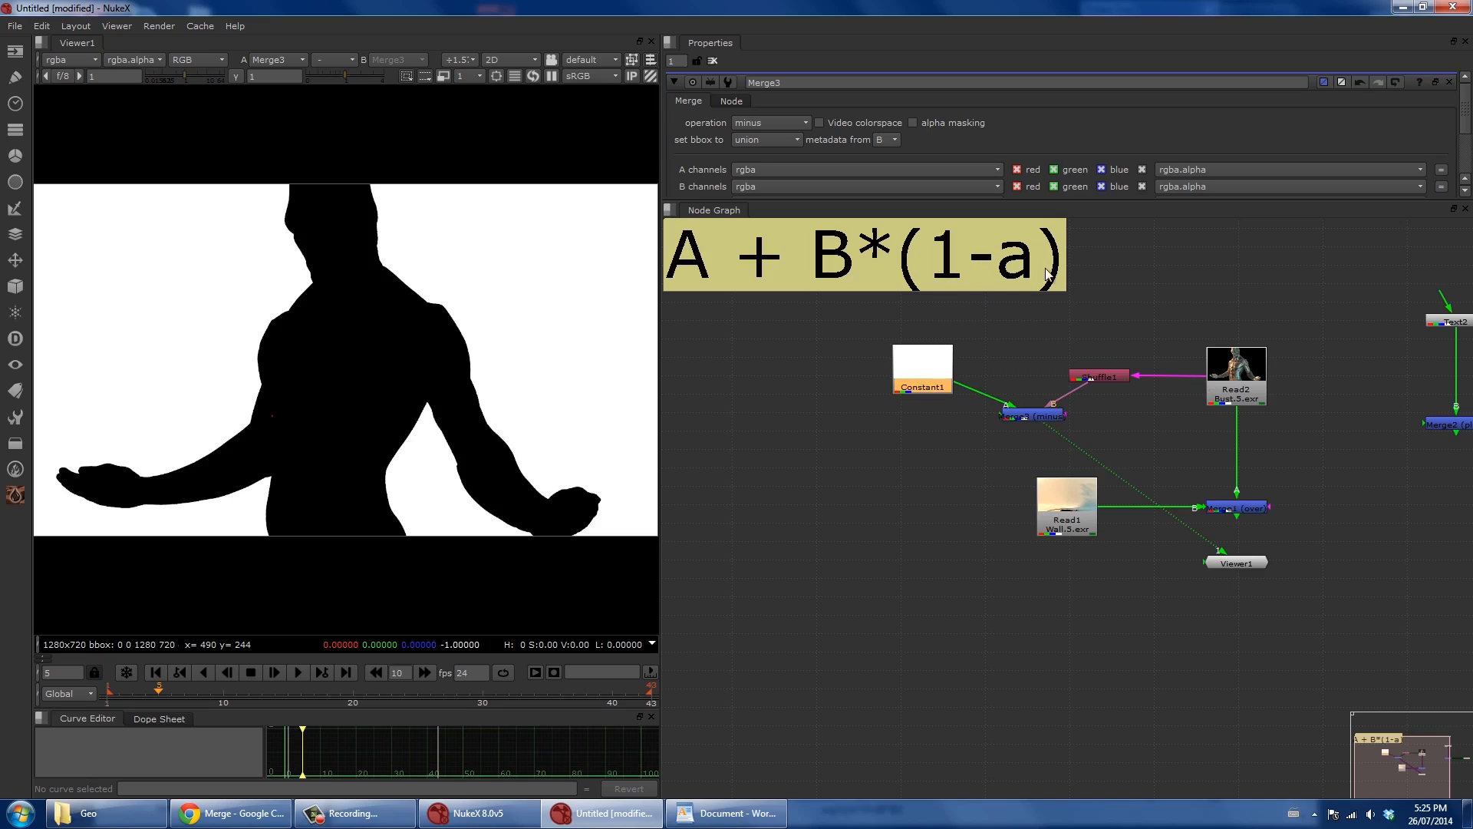
drag(1044, 417, 1042, 413)
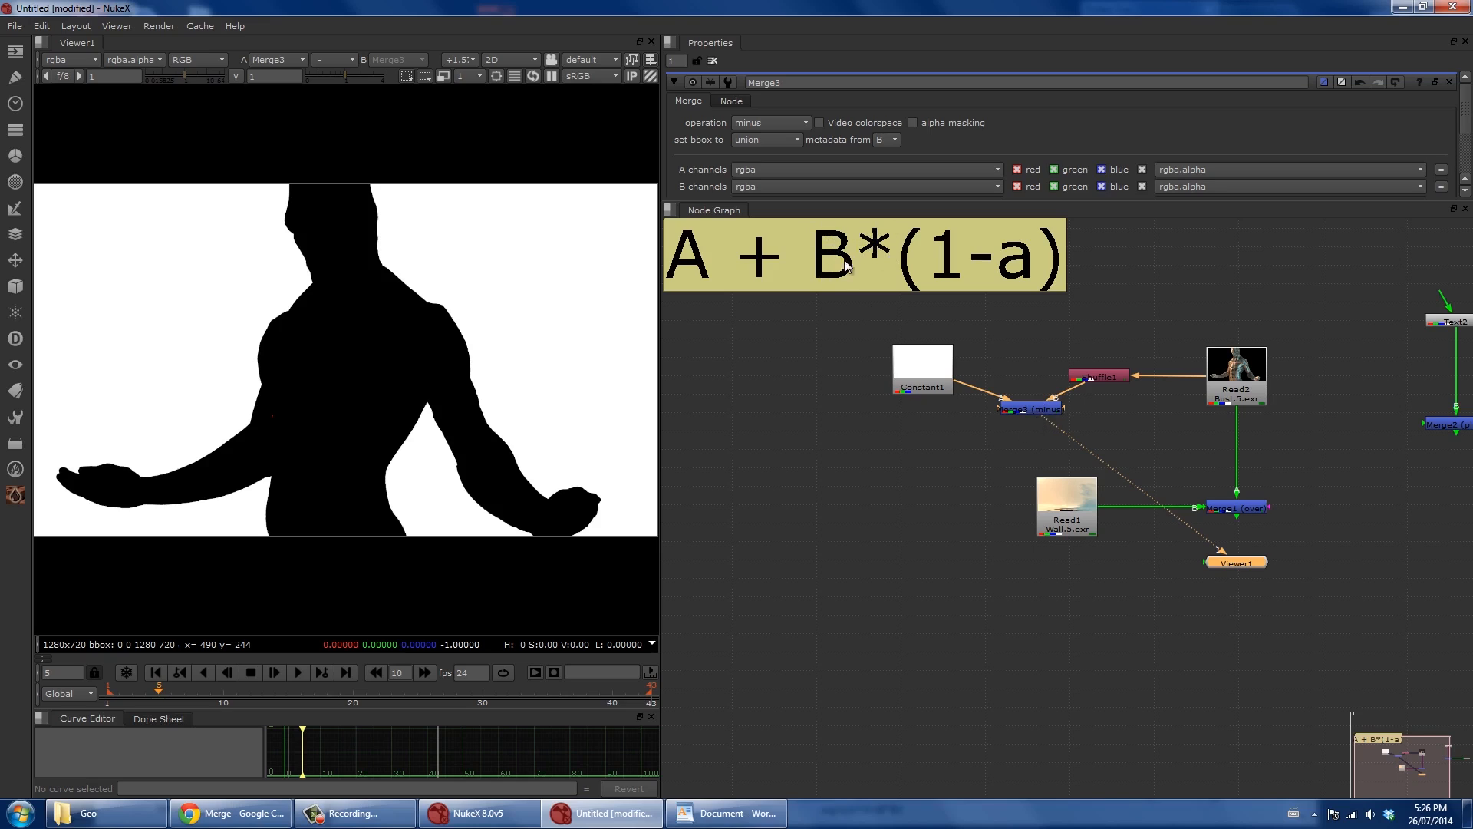
Move the Read1 wall node to the other side of Merge1, and display the minus merge in the viewer.
drag(1066, 521, 1386, 521)
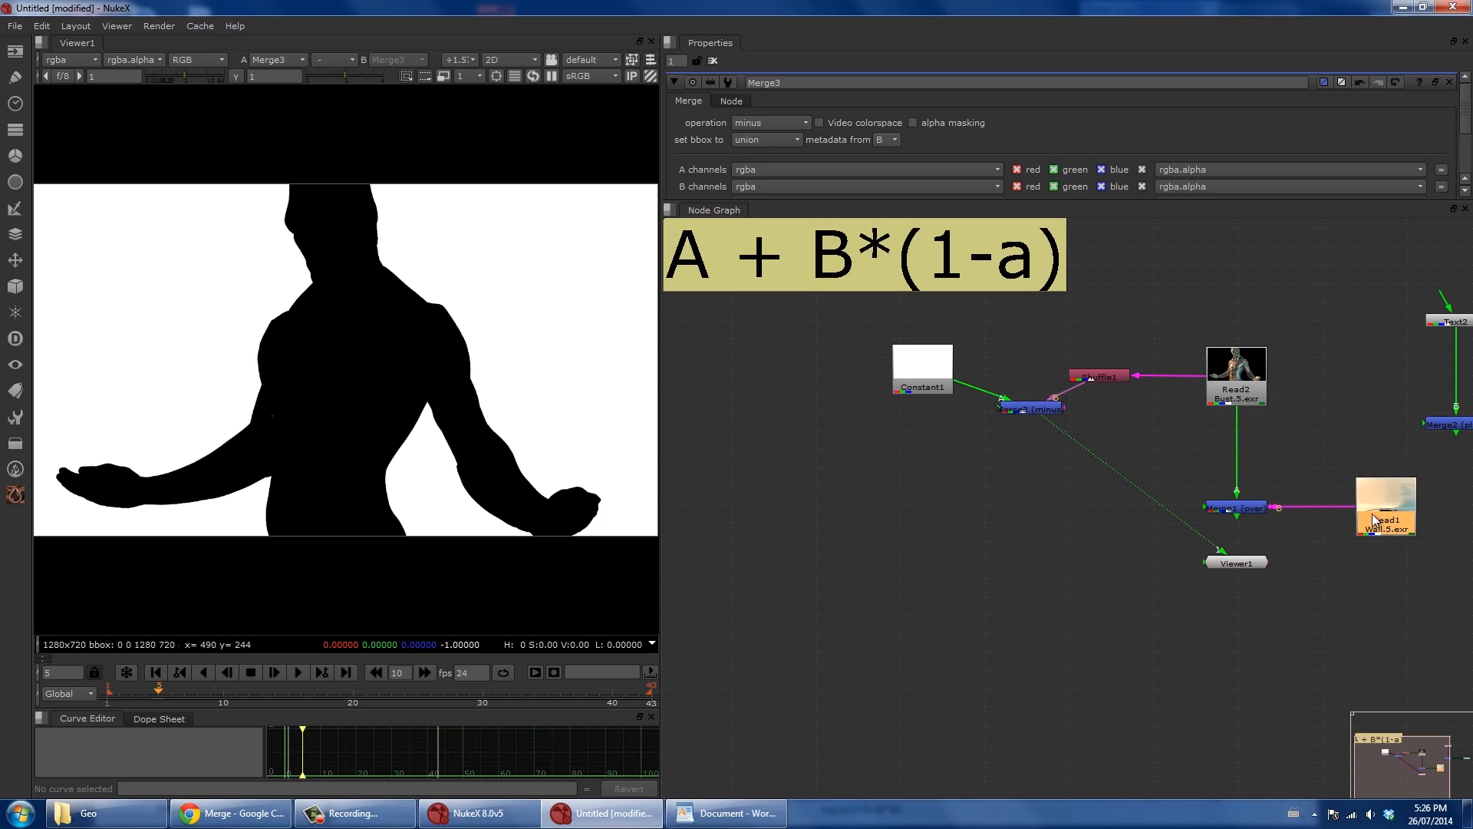
drag(1184, 302, 842, 444)
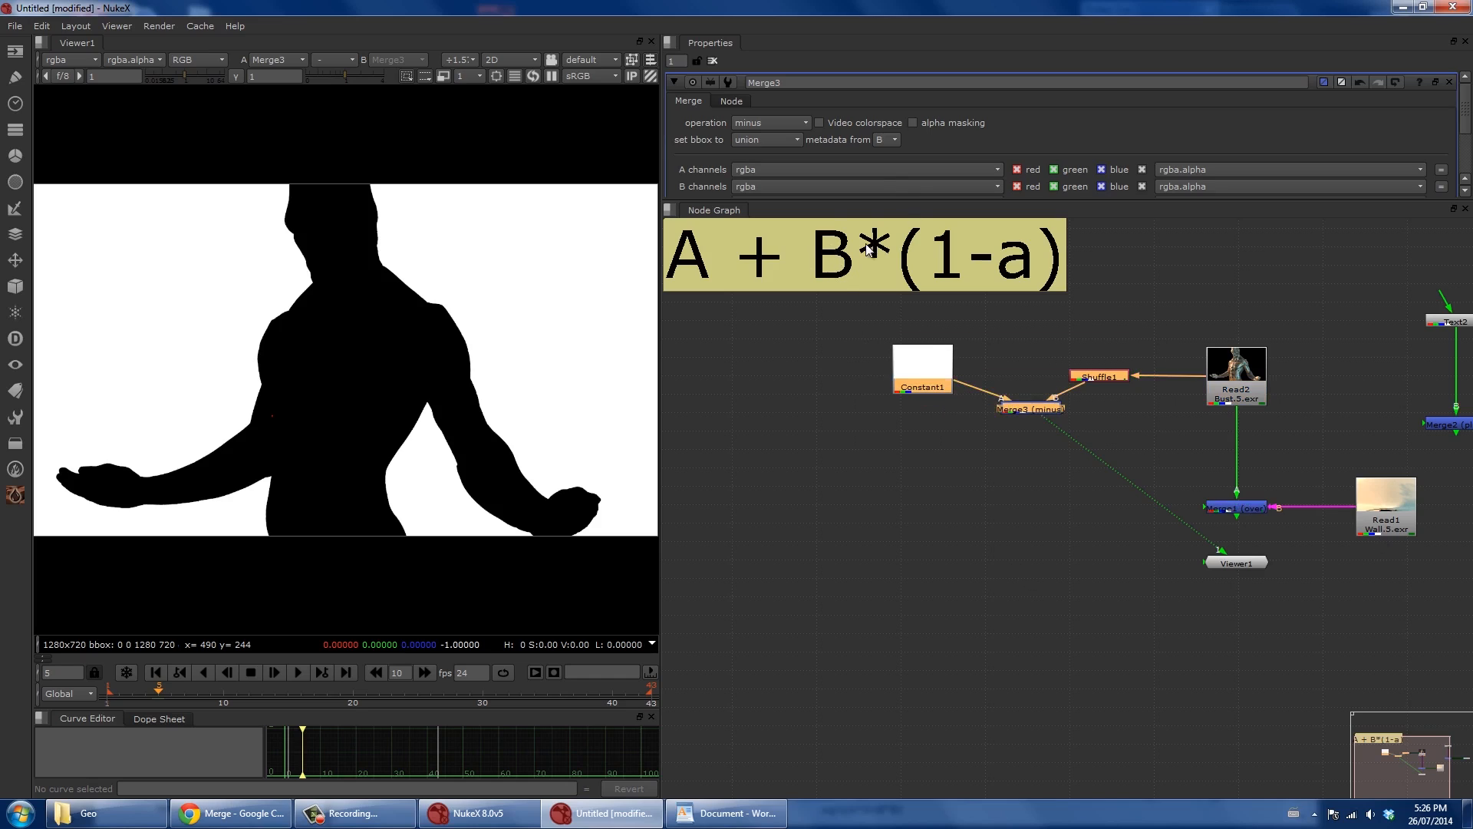
click(1032, 409)
key(1)
Add a Merge node below the minus merge, connect it to the minus merge and Merge1, and view it.
click(1045, 494)
key(m)
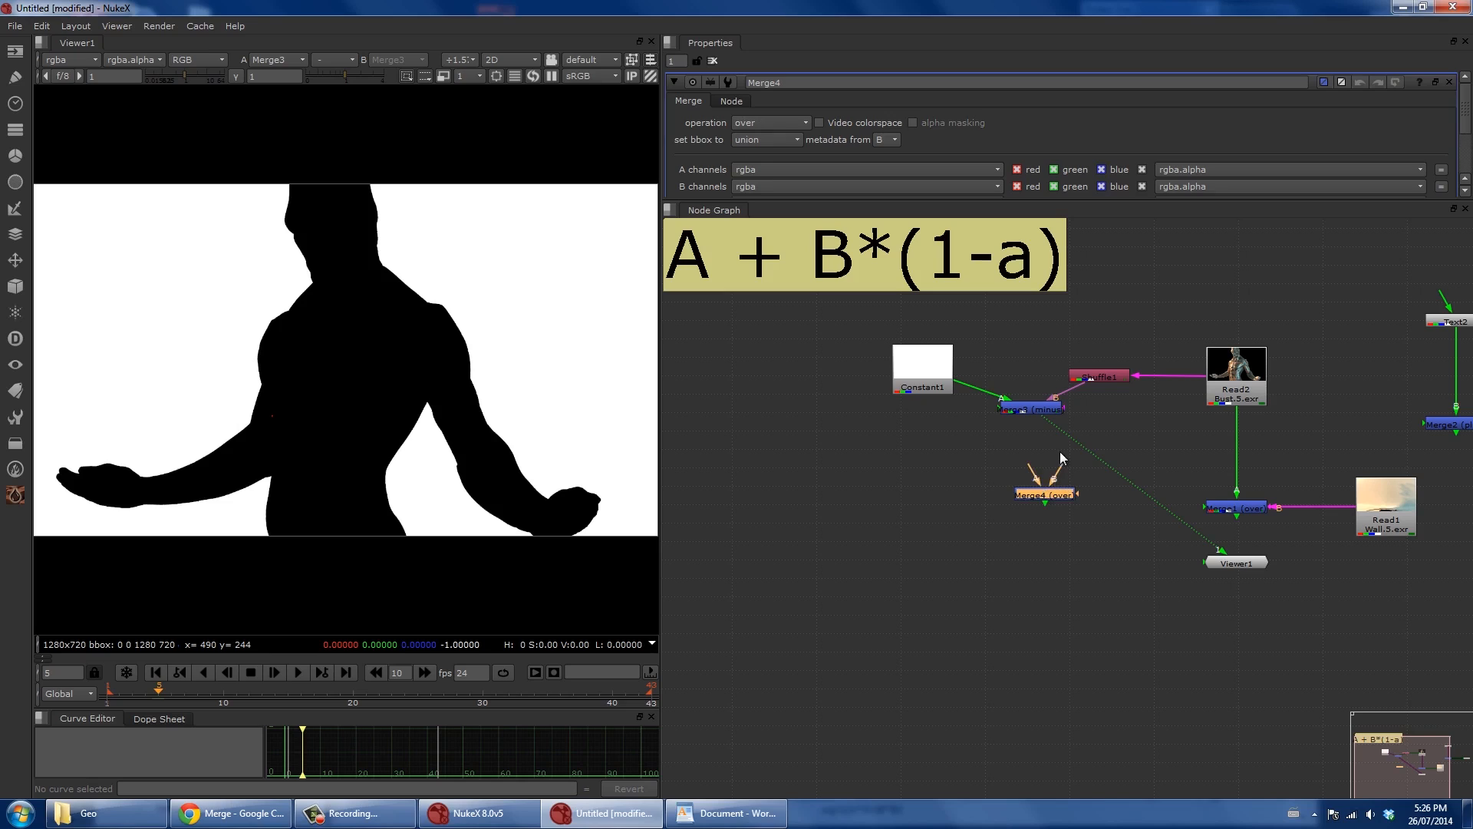
drag(1068, 470, 1226, 513)
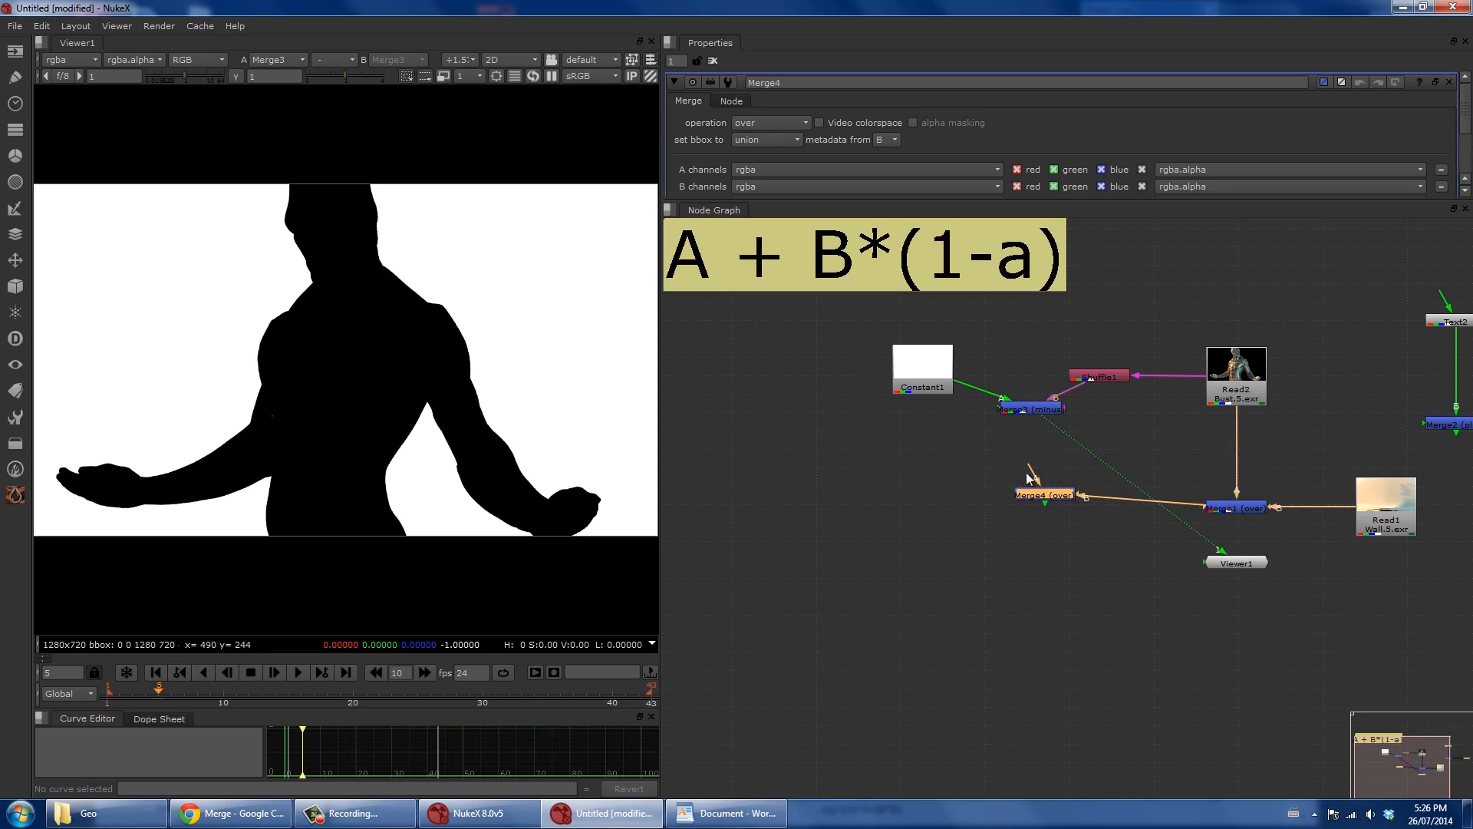
drag(1028, 419, 1029, 415)
drag(1043, 491, 1029, 480)
key(1)
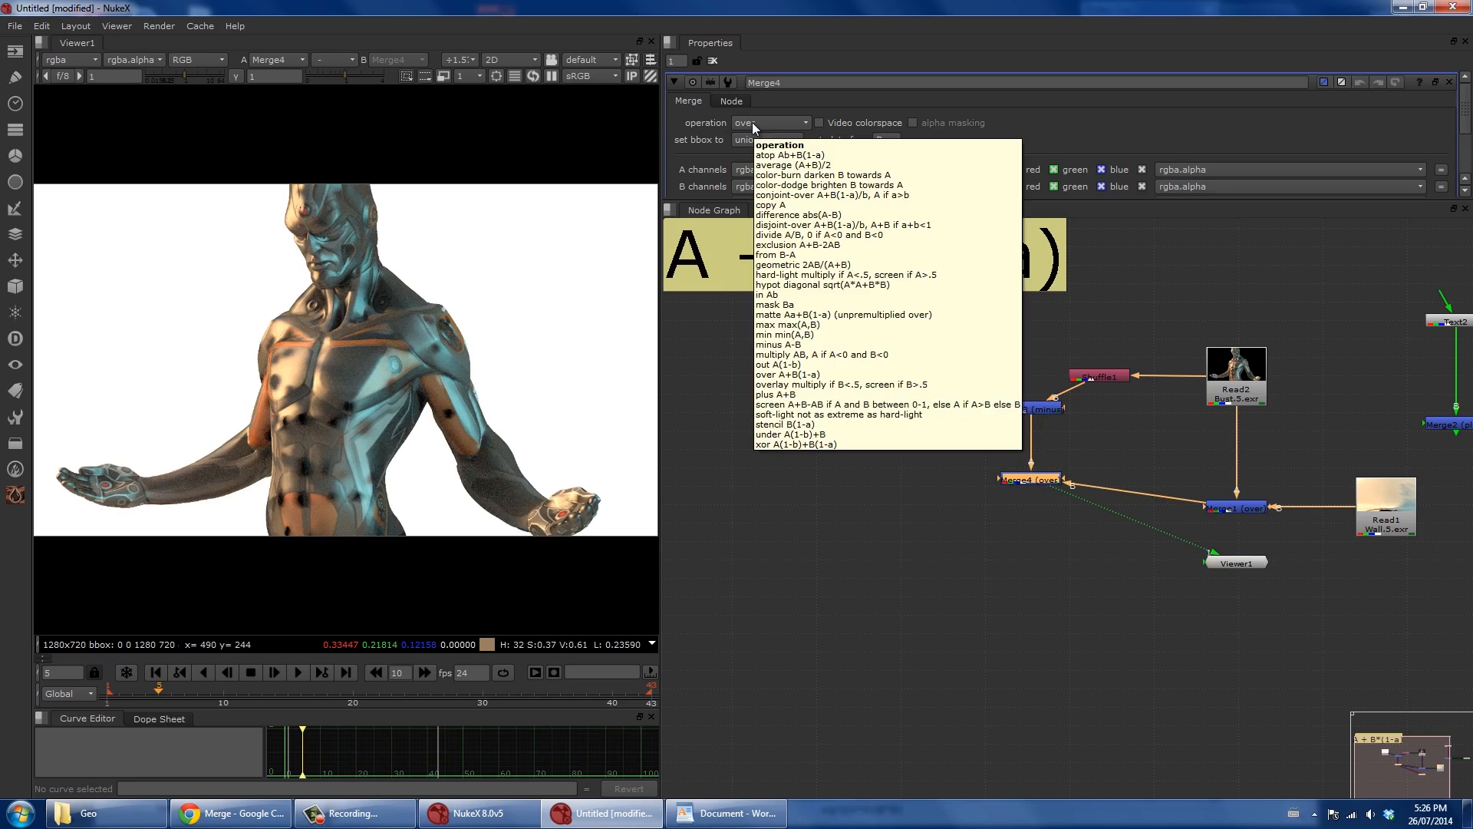
Reconnect the new merge's B input from Merge1 to the Read1 wall, and set its operation to multiply.
drag(1198, 506, 1361, 521)
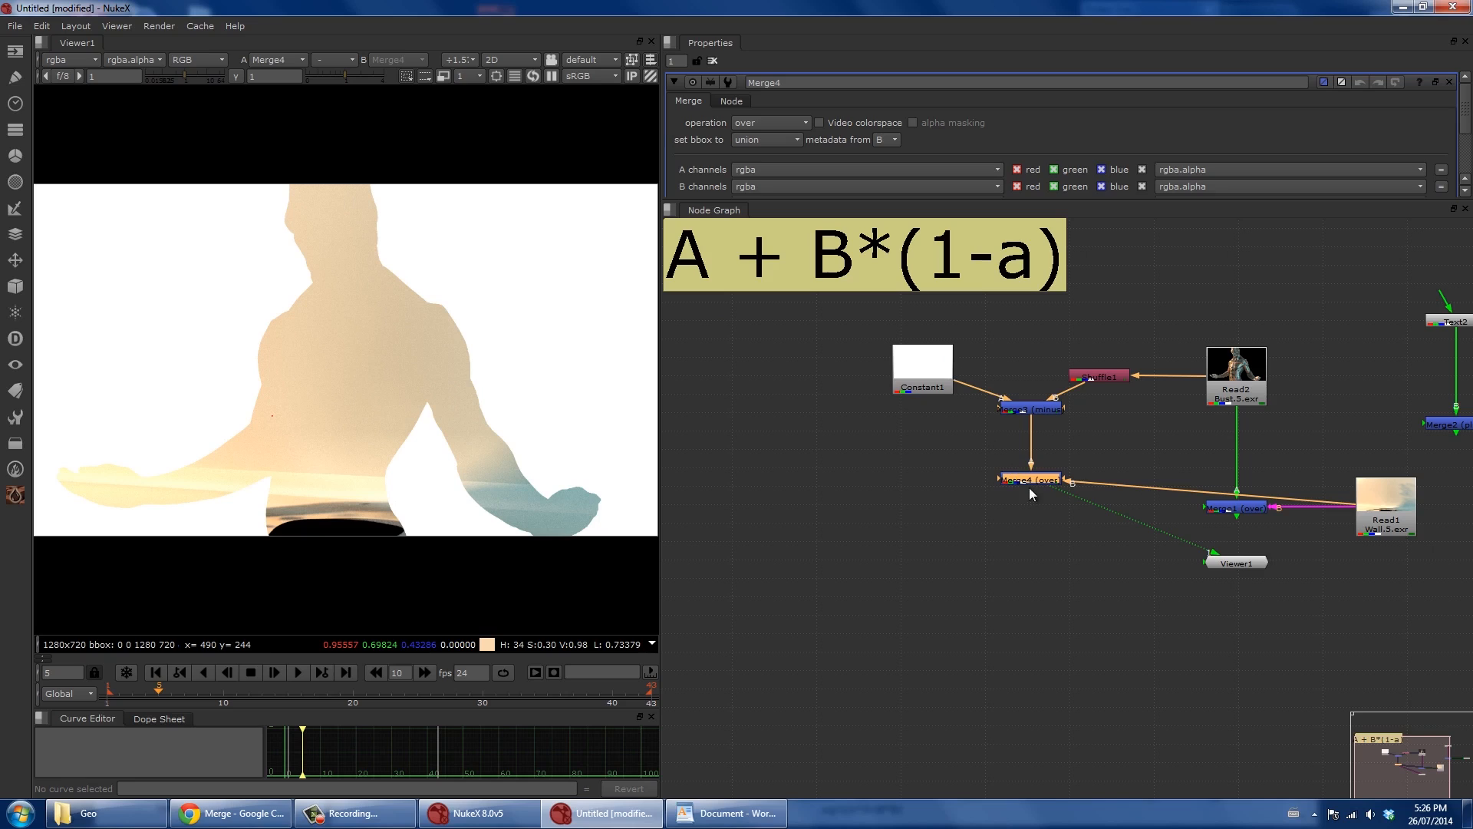
click(790, 122)
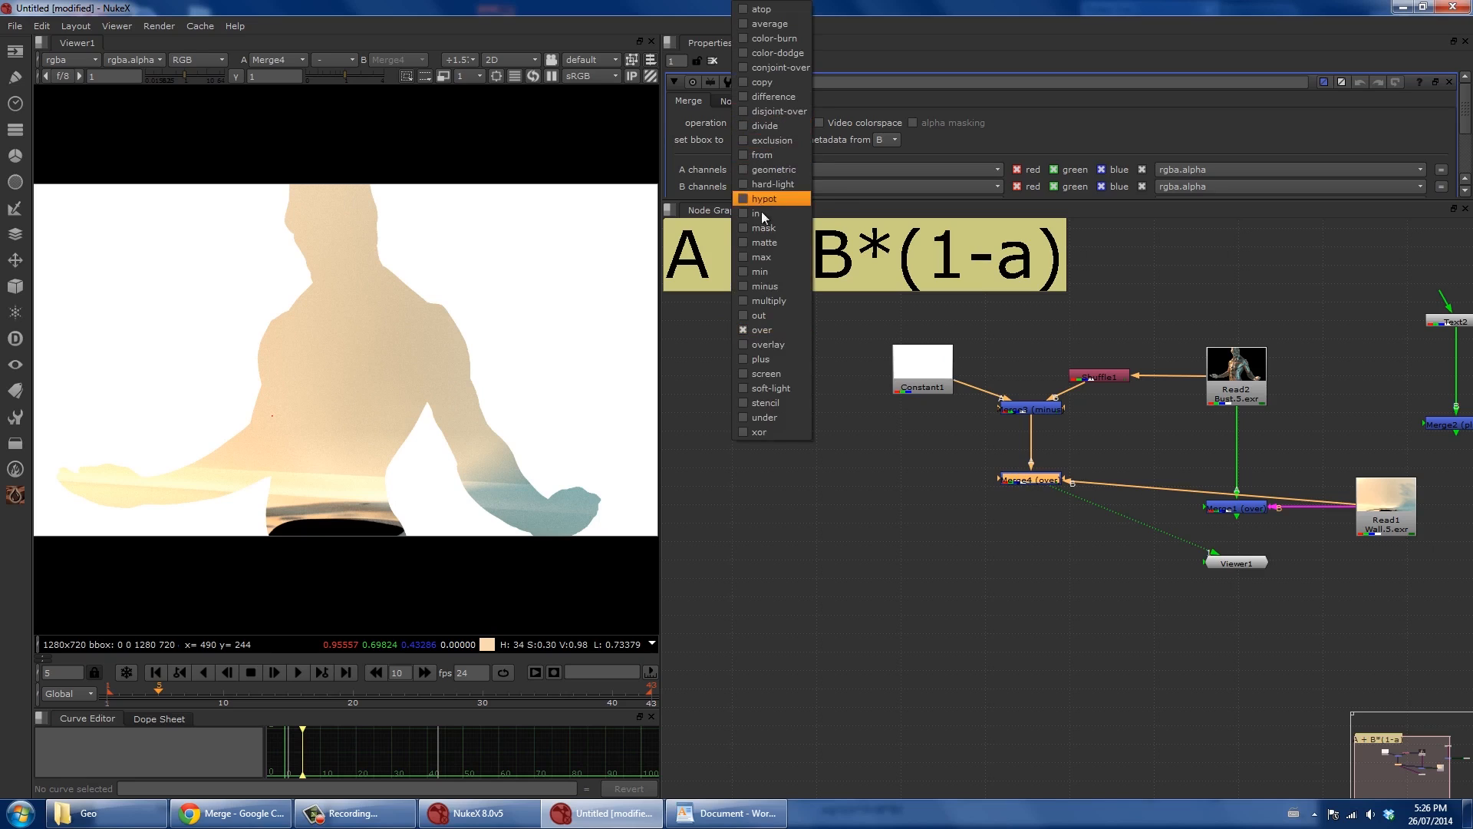
click(774, 300)
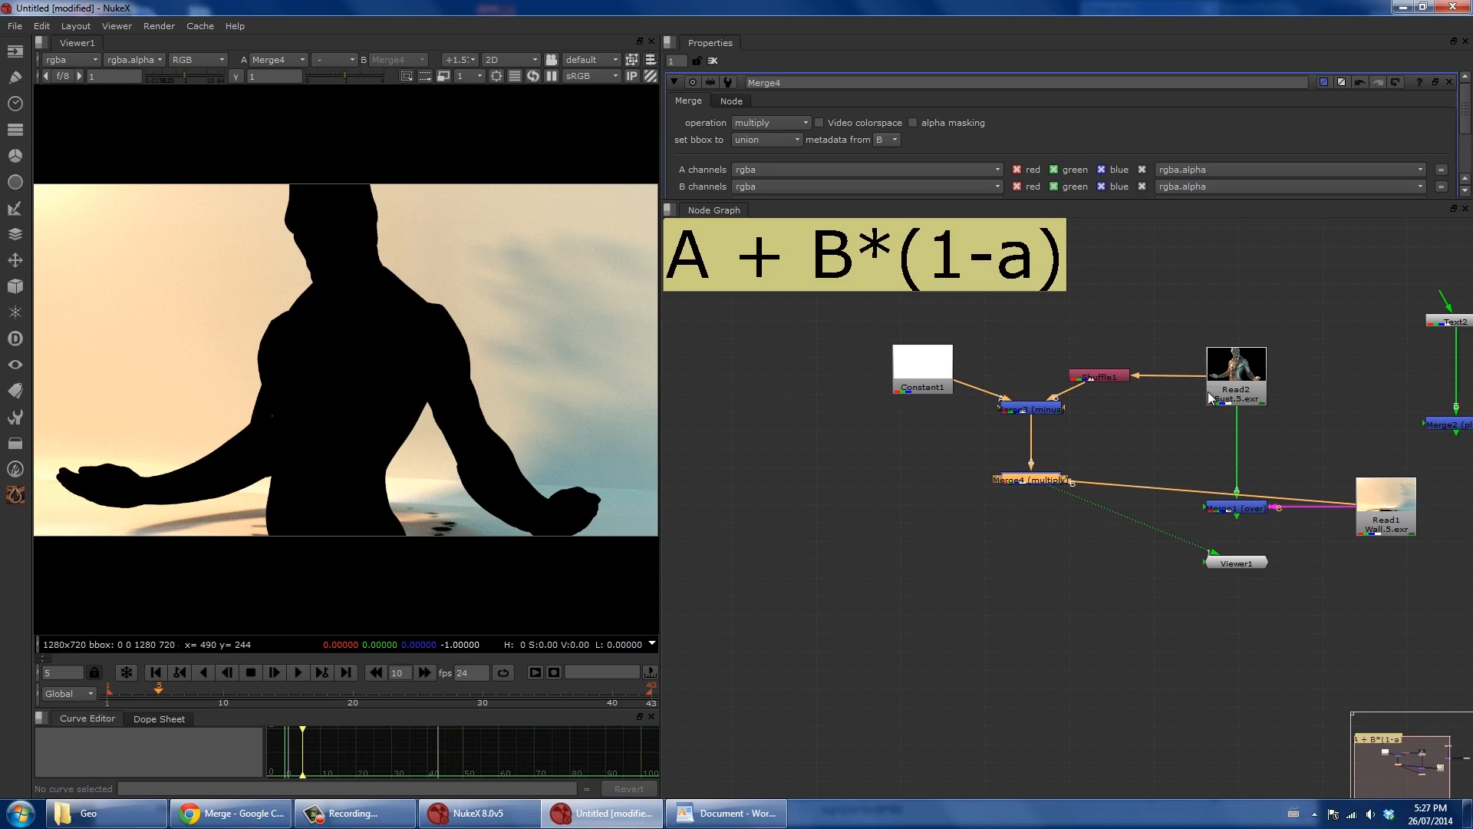
Add a Merge node below the multiply merge, with the multiply merge as B and the Read2 bust as A, and align it underneath.
click(1038, 529)
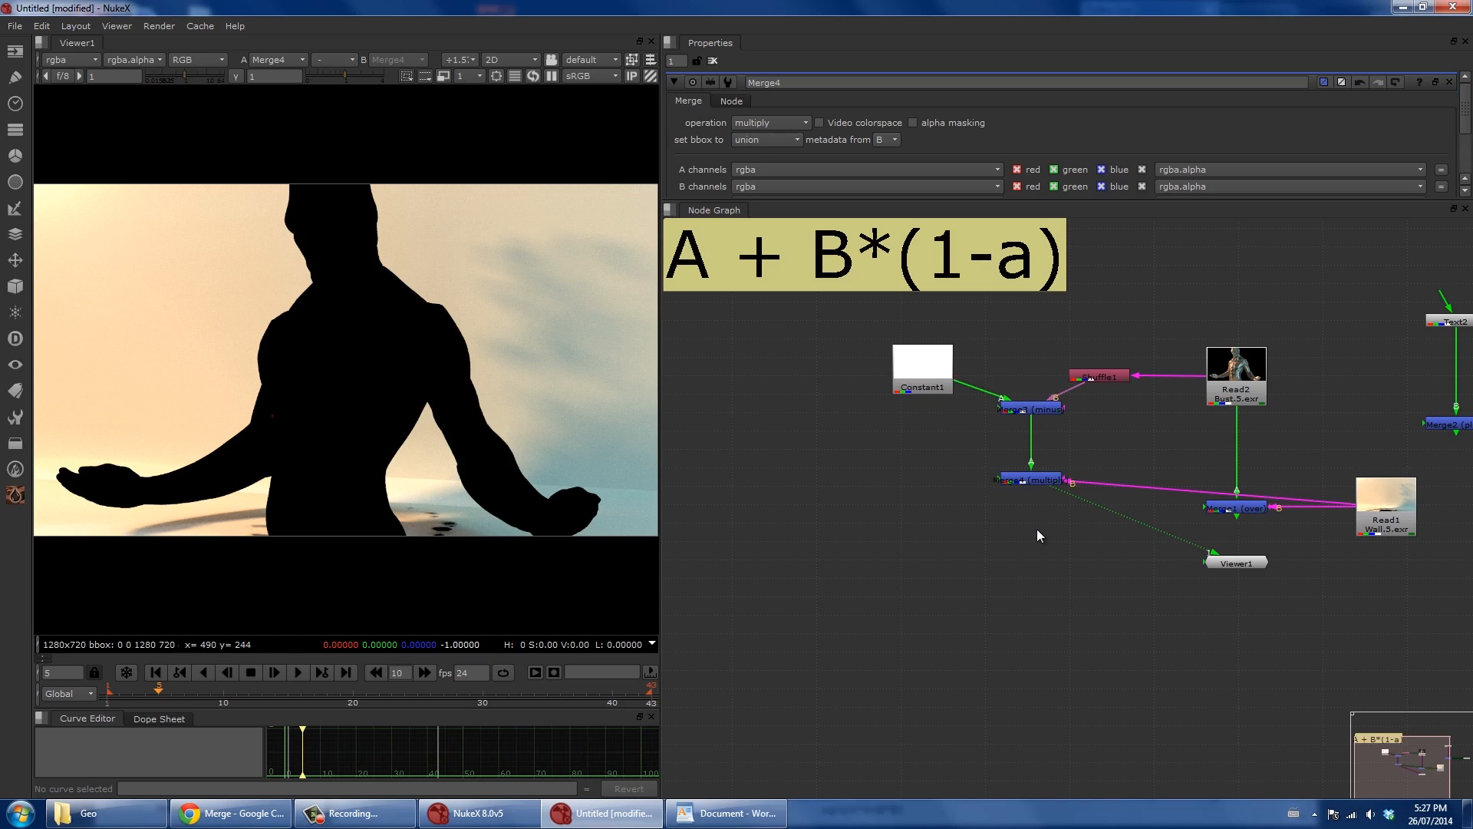
key(m)
drag(1050, 501, 1220, 395)
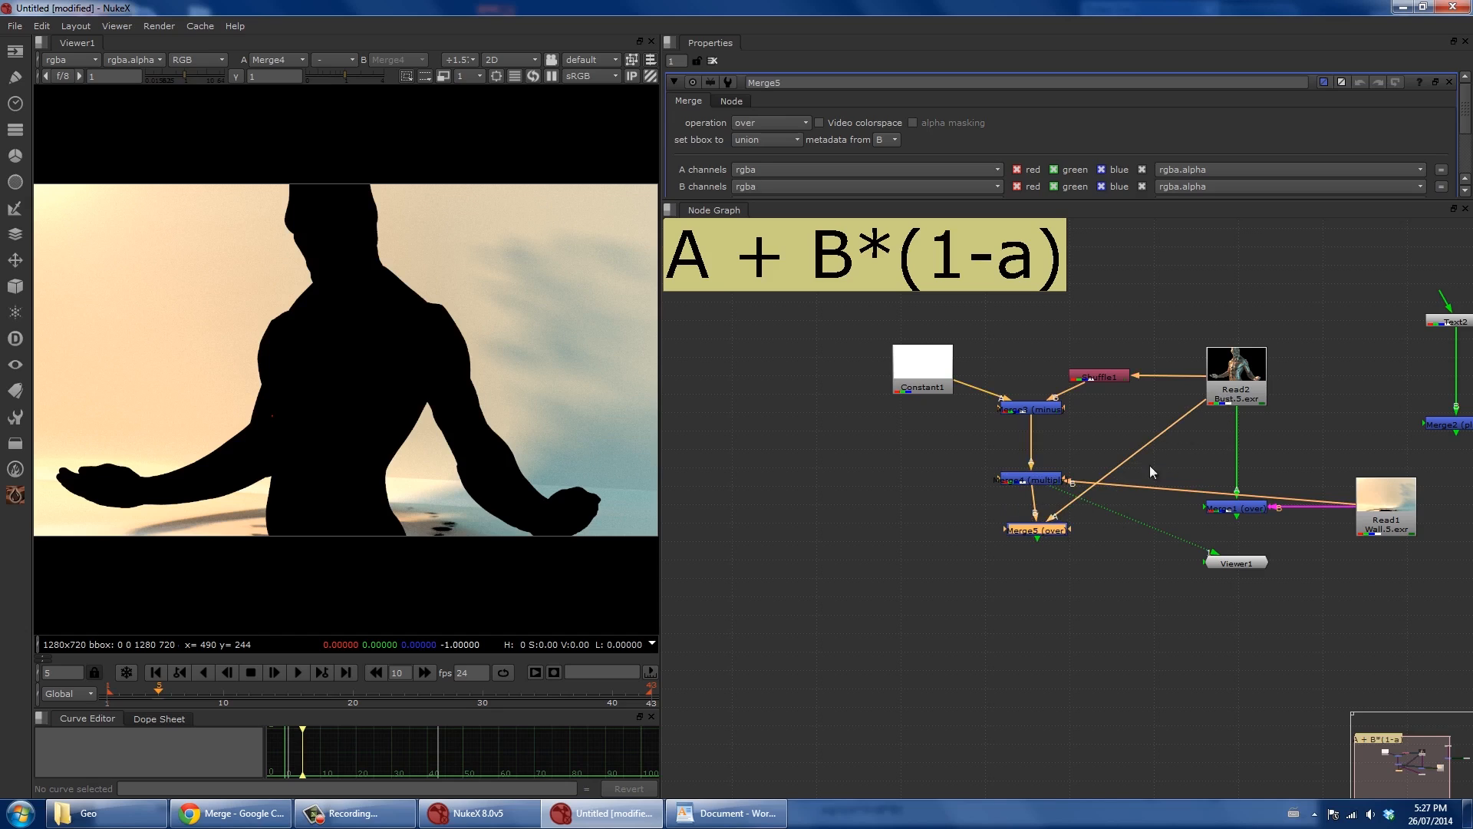
drag(1048, 535, 1042, 537)
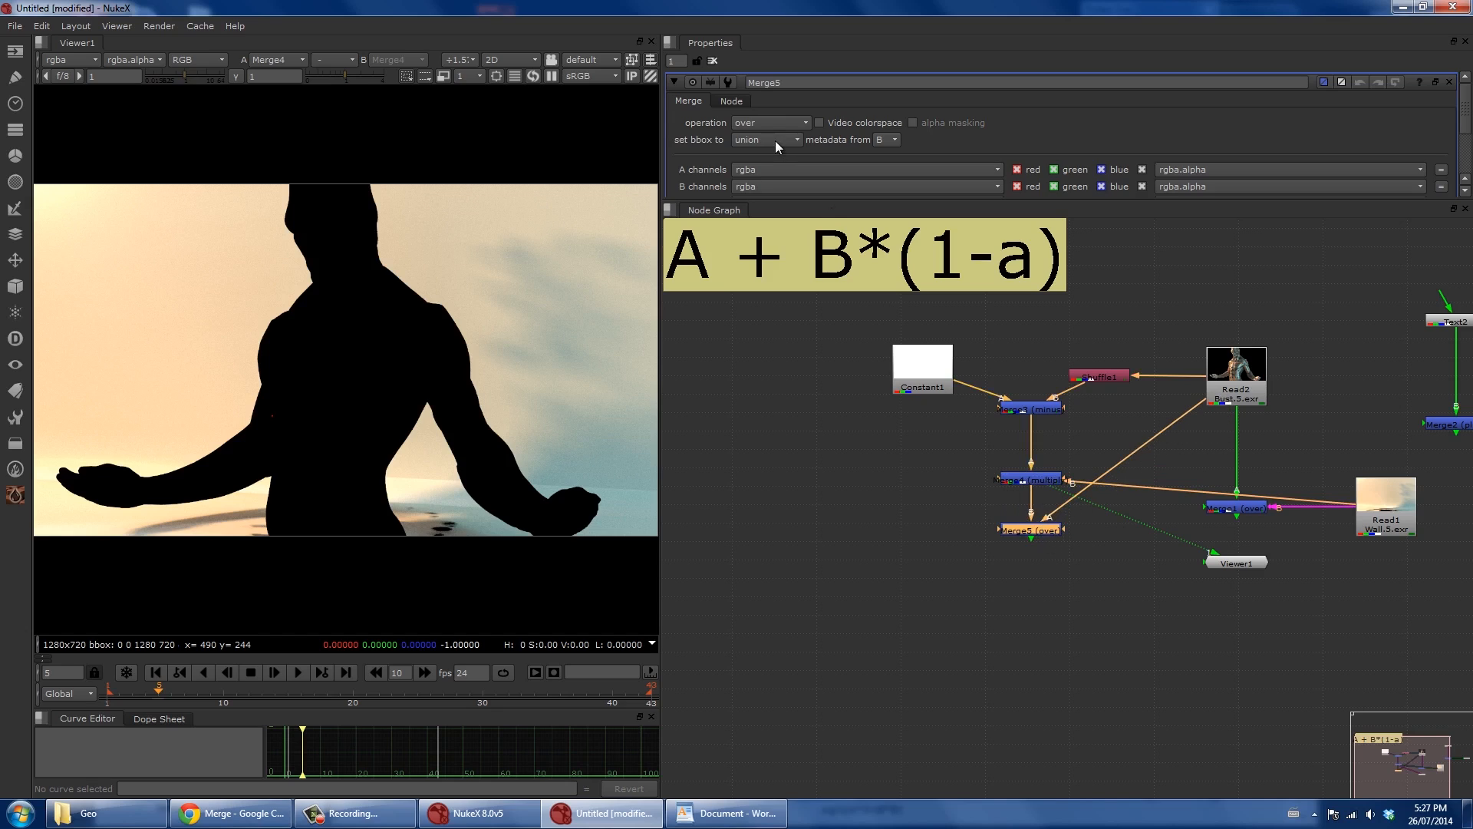
Set the new merge's operation to plus and display it in the viewer.
click(769, 123)
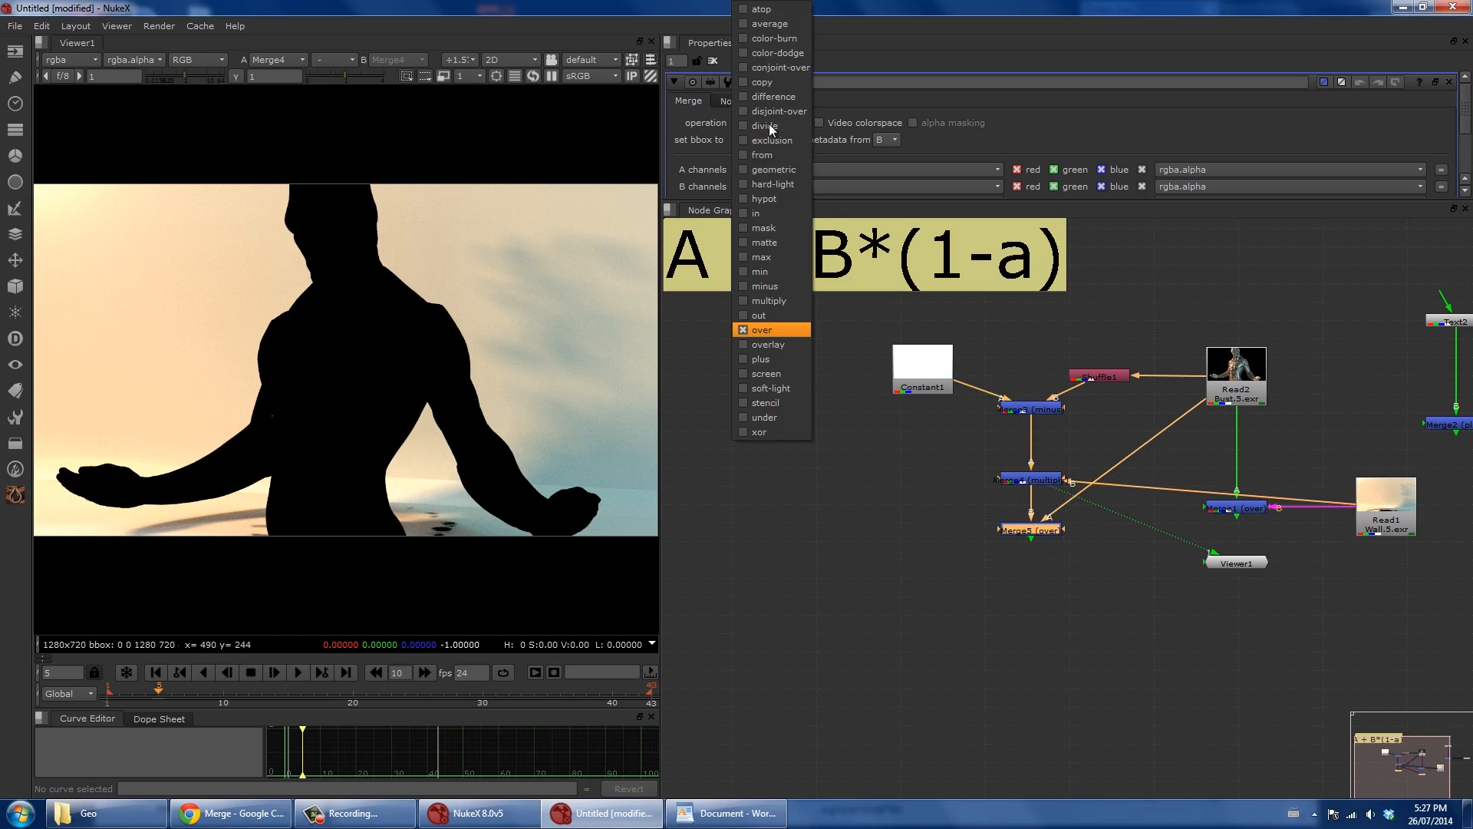
click(777, 359)
key(1)
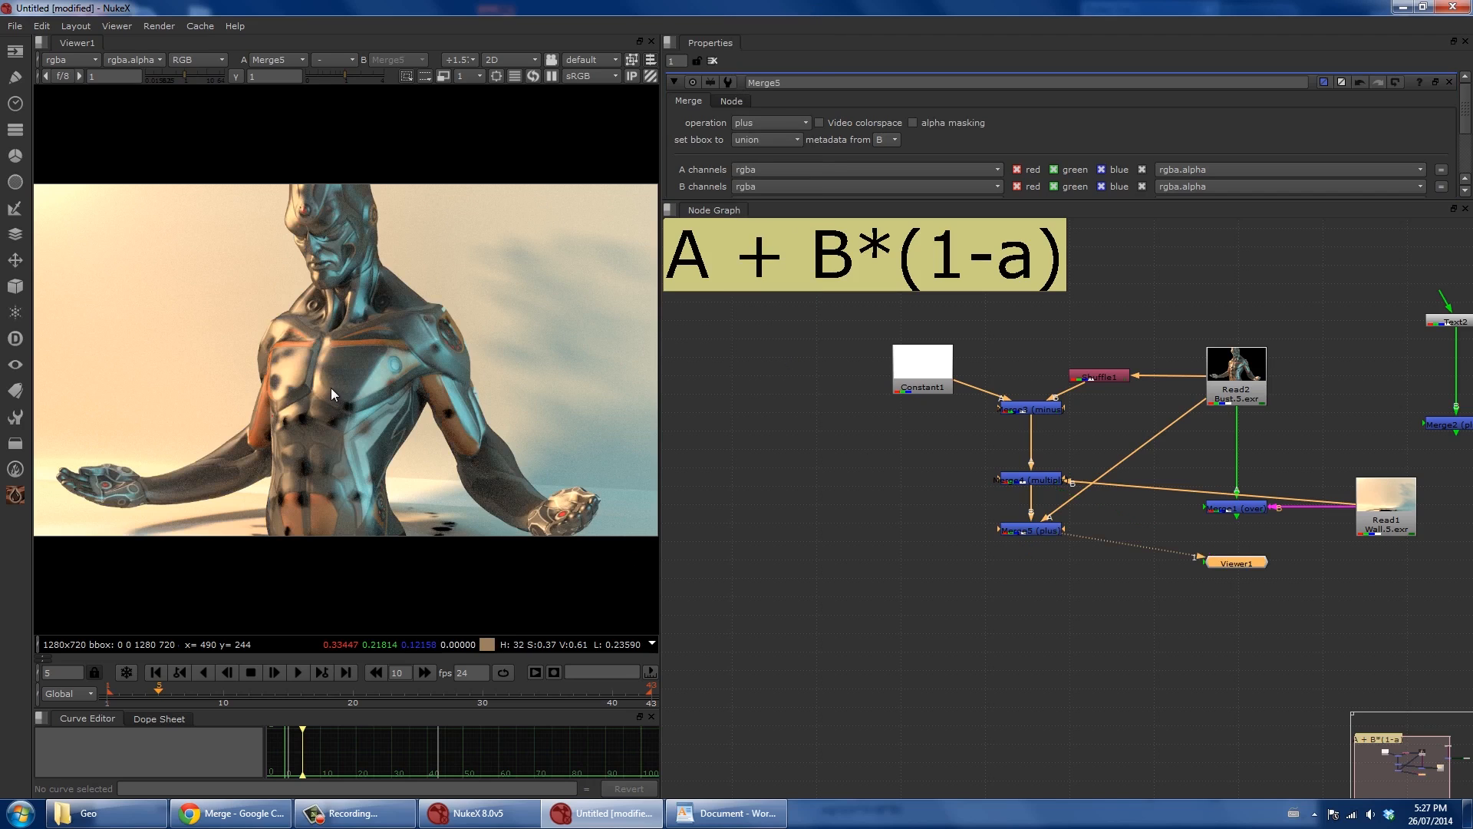
Enlarge the composite in the viewer, shift Merge1 slightly, and display Merge1 to compare it with the plus merge.
scroll(330, 388, up, 1)
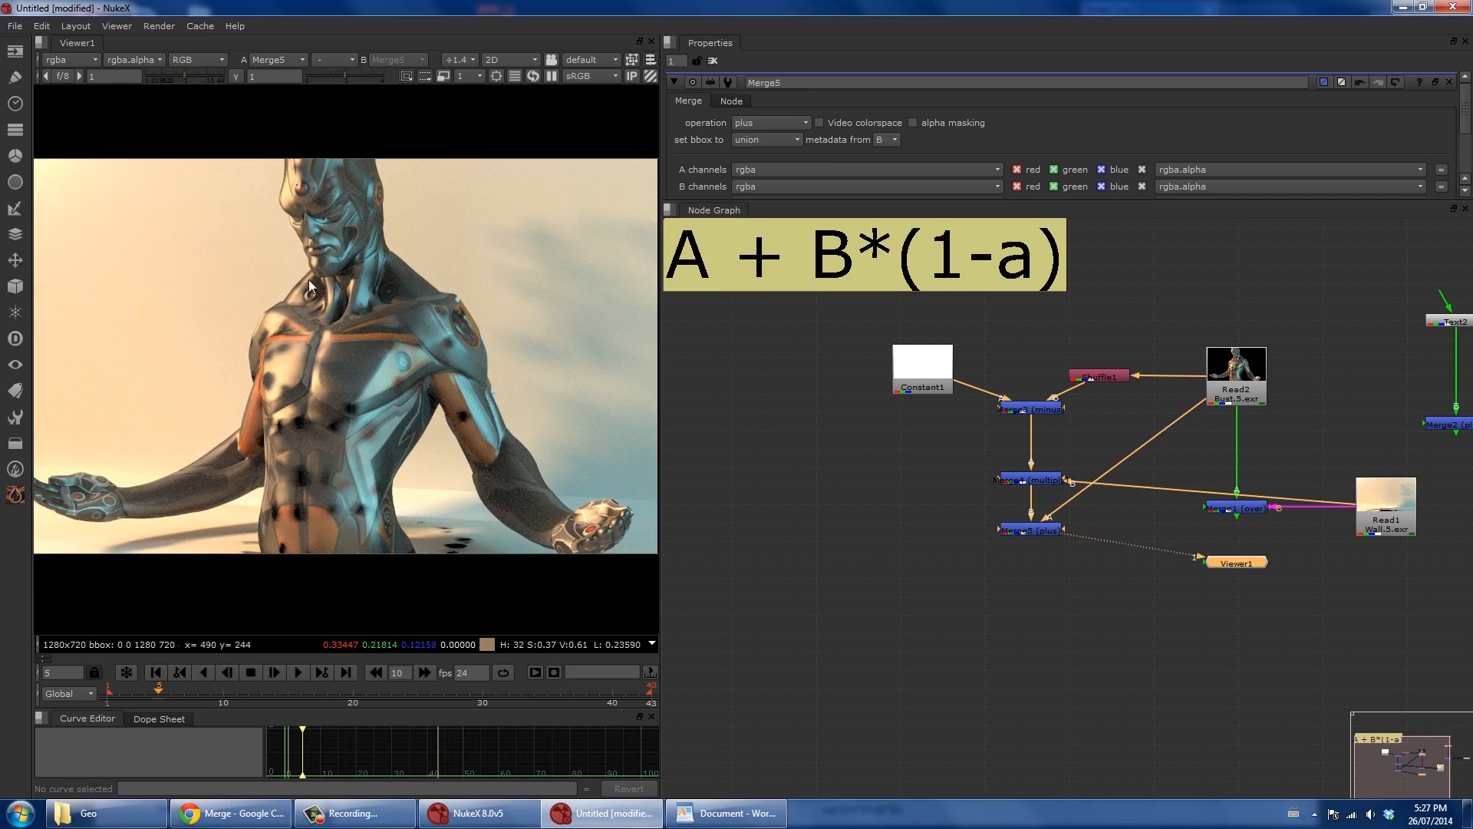
drag(1246, 515, 1262, 530)
key(1)
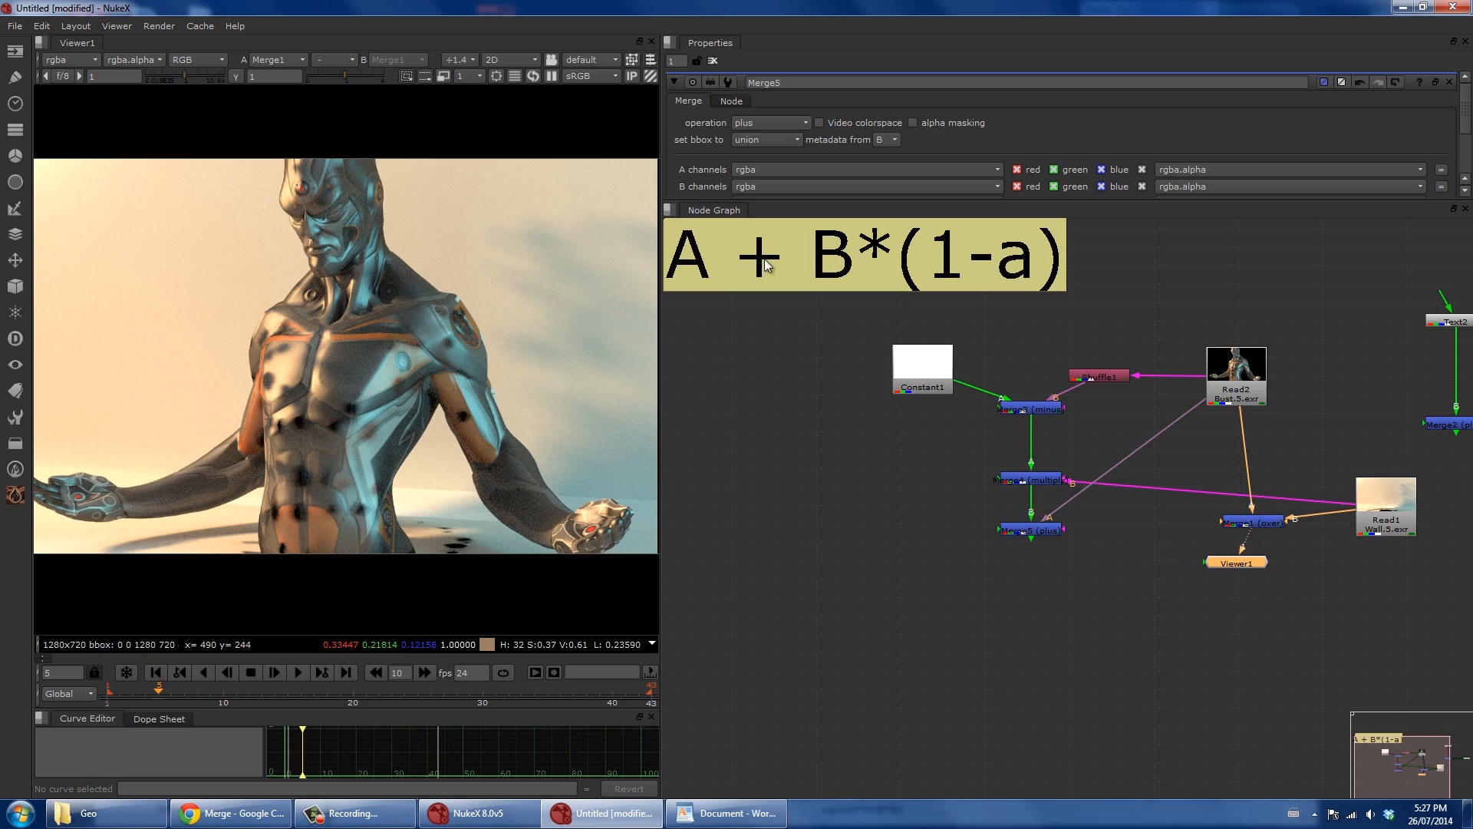
Examine the plus merge's available operations and the formulas behind them.
scroll(776, 320, down, 2)
middle_drag(766, 321, 813, 376)
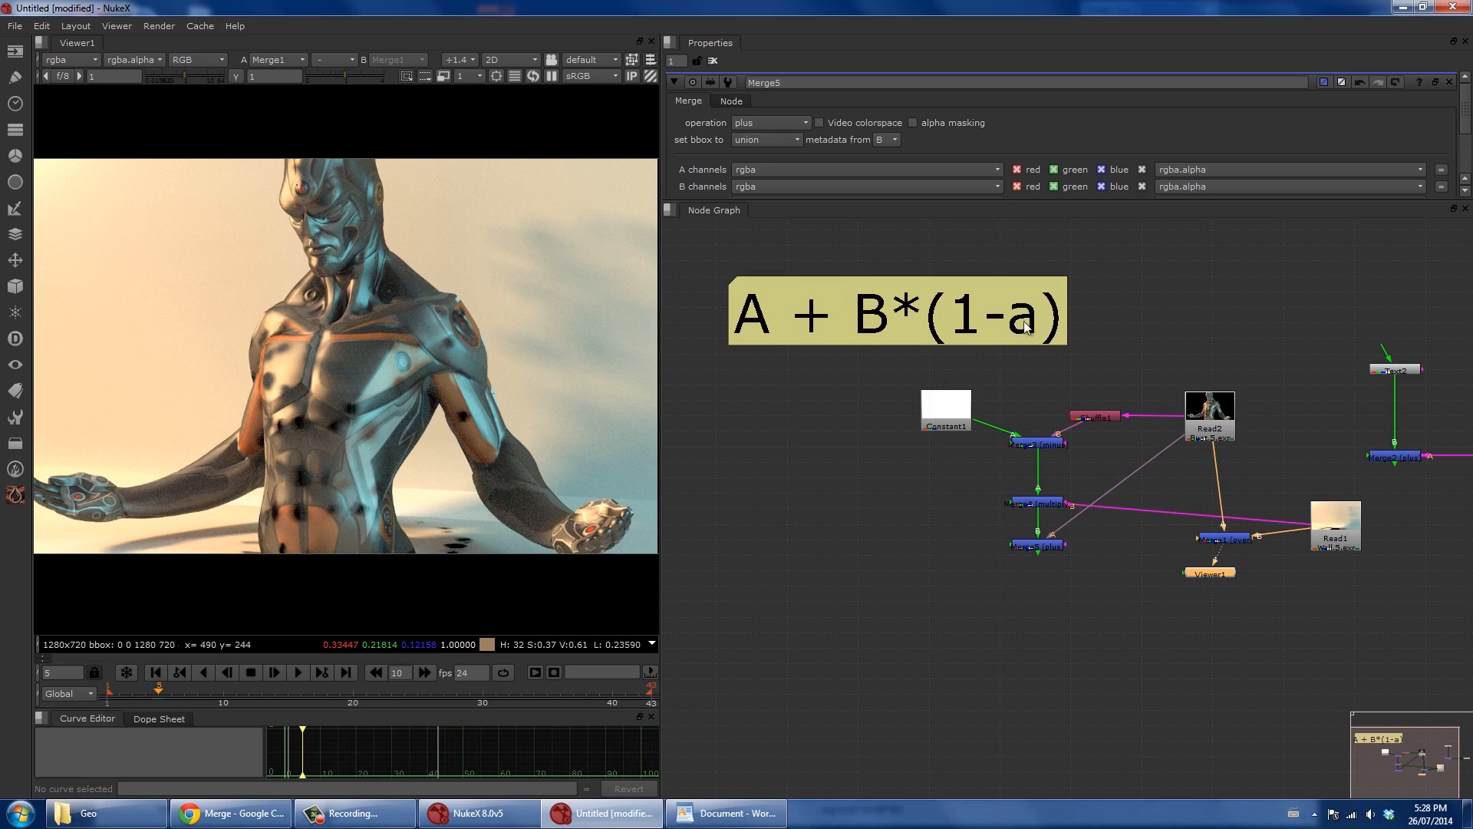
click(753, 122)
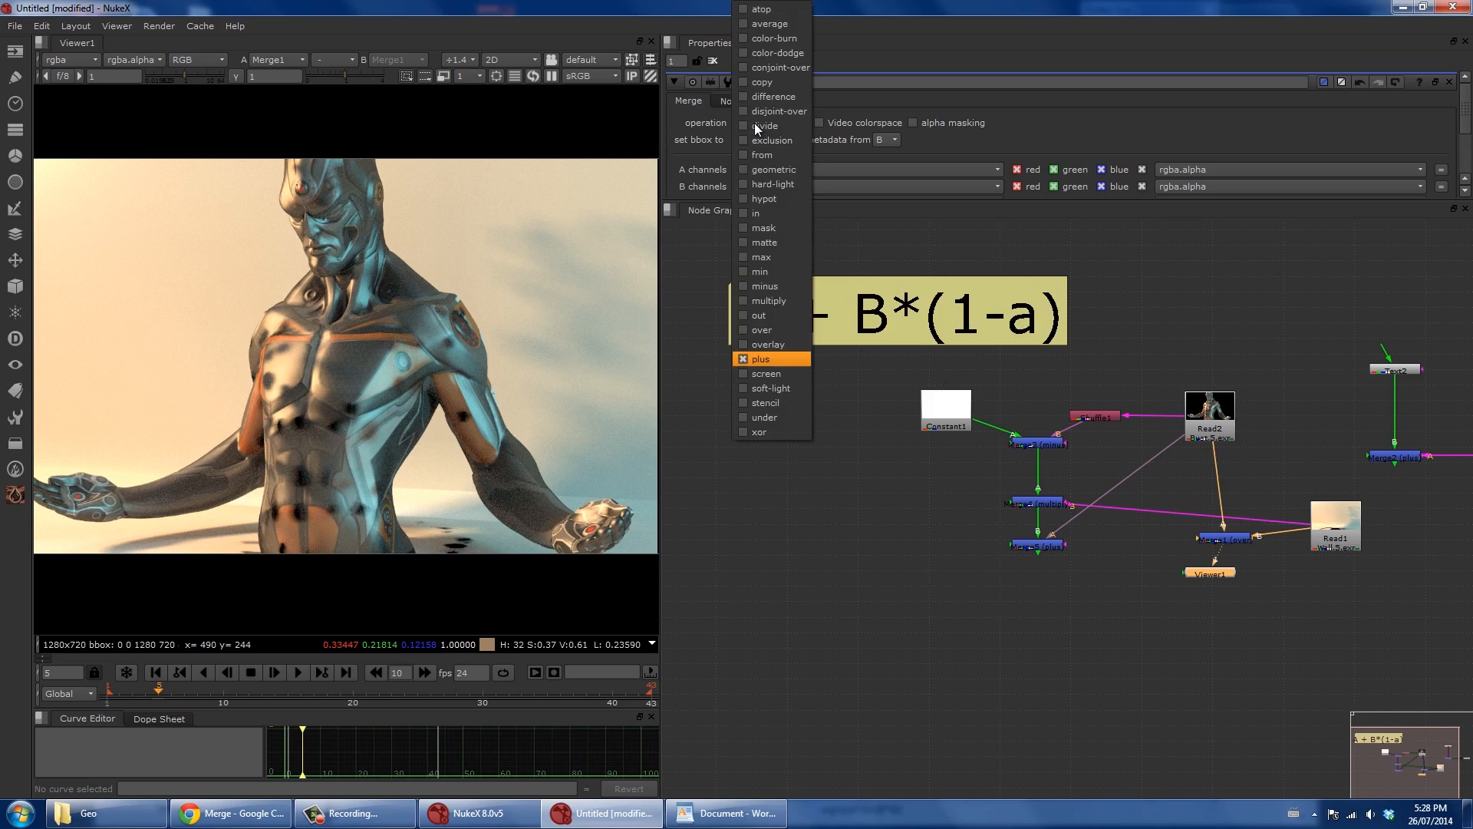
click(763, 121)
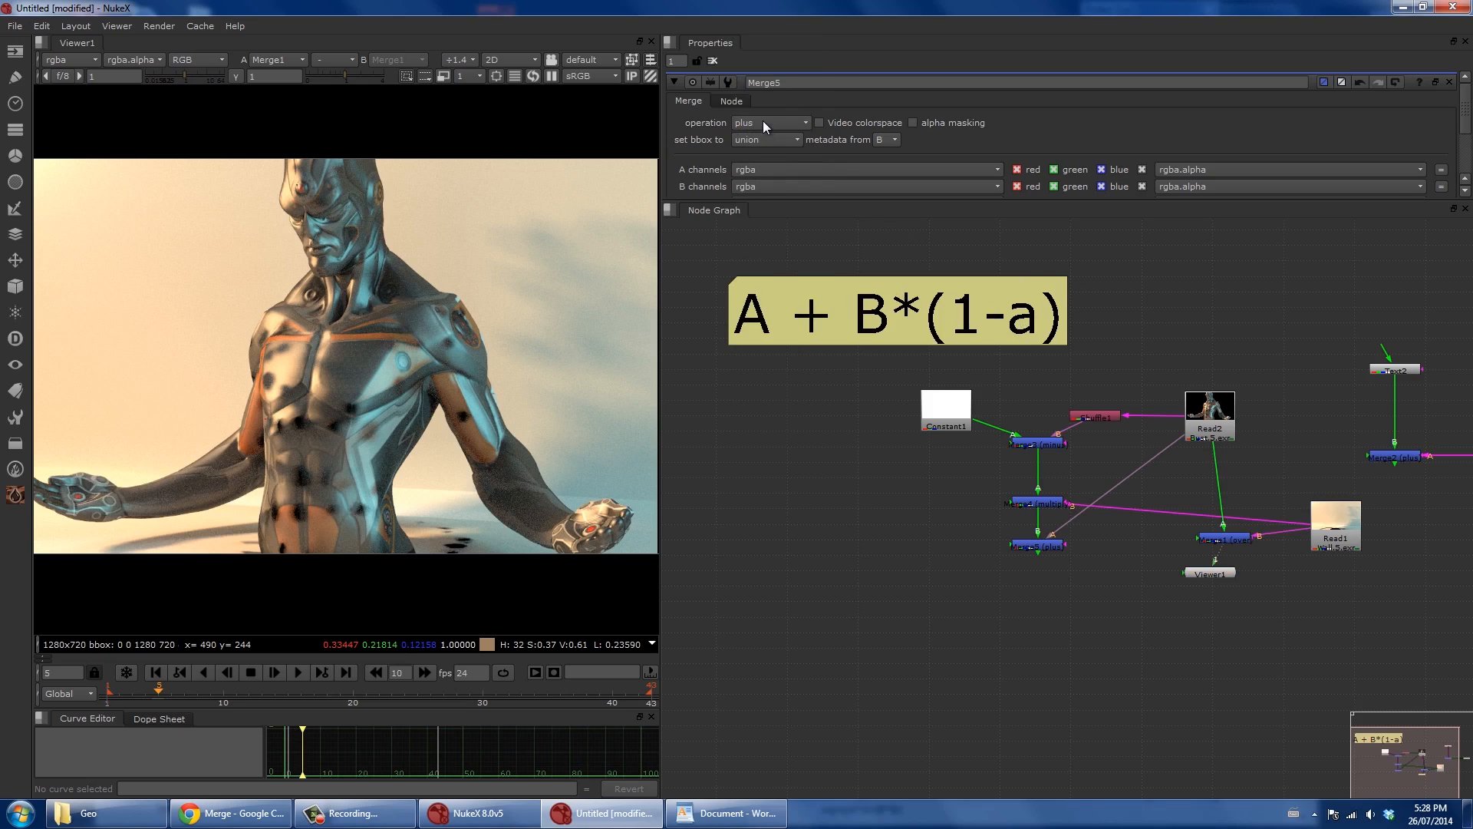
click(763, 122)
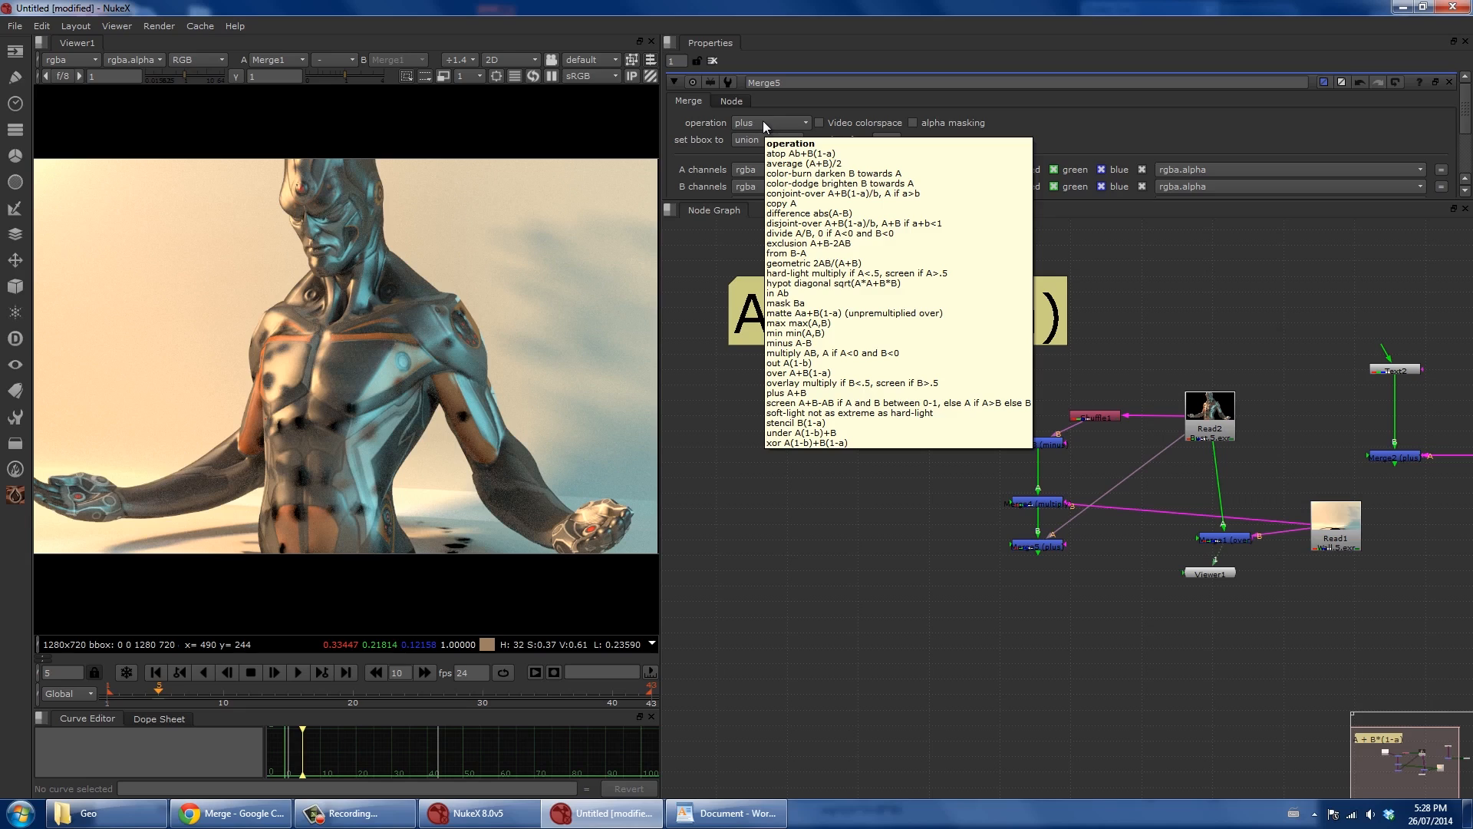
Open Merge1's properties and try the color-burn and color-dodge operations on it.
click(1242, 540)
double_click(1235, 539)
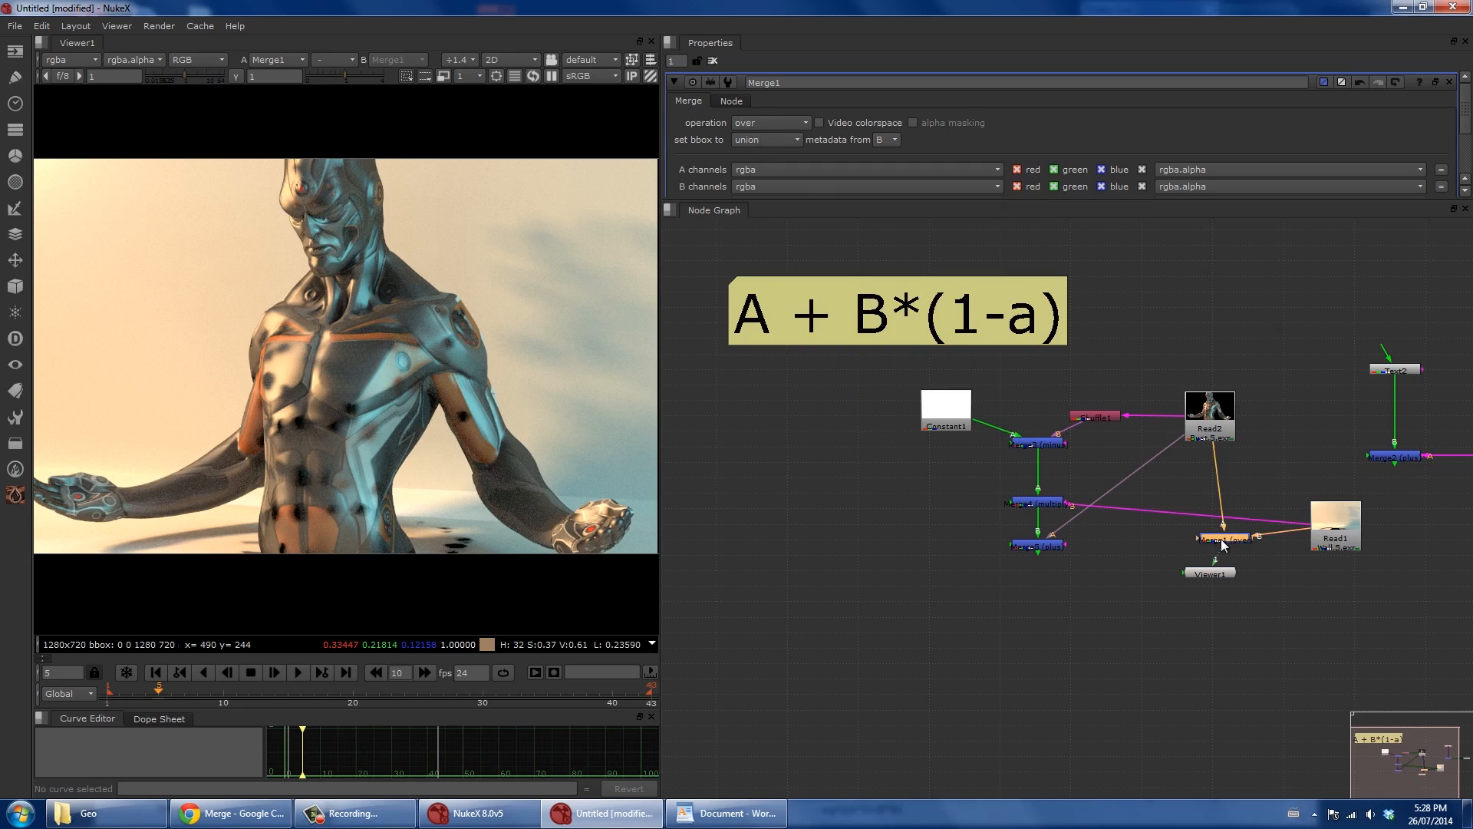
click(757, 126)
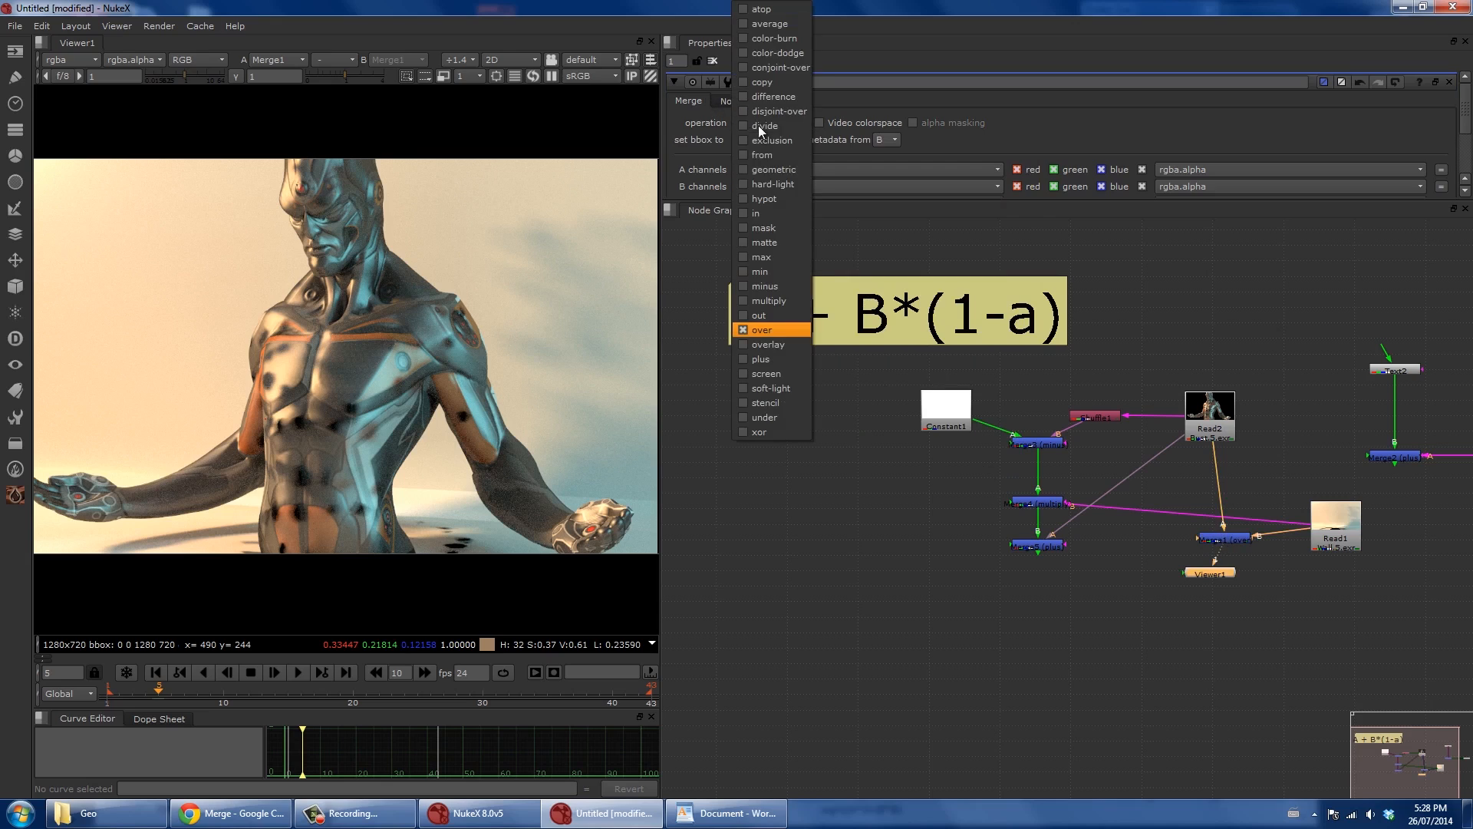
click(790, 44)
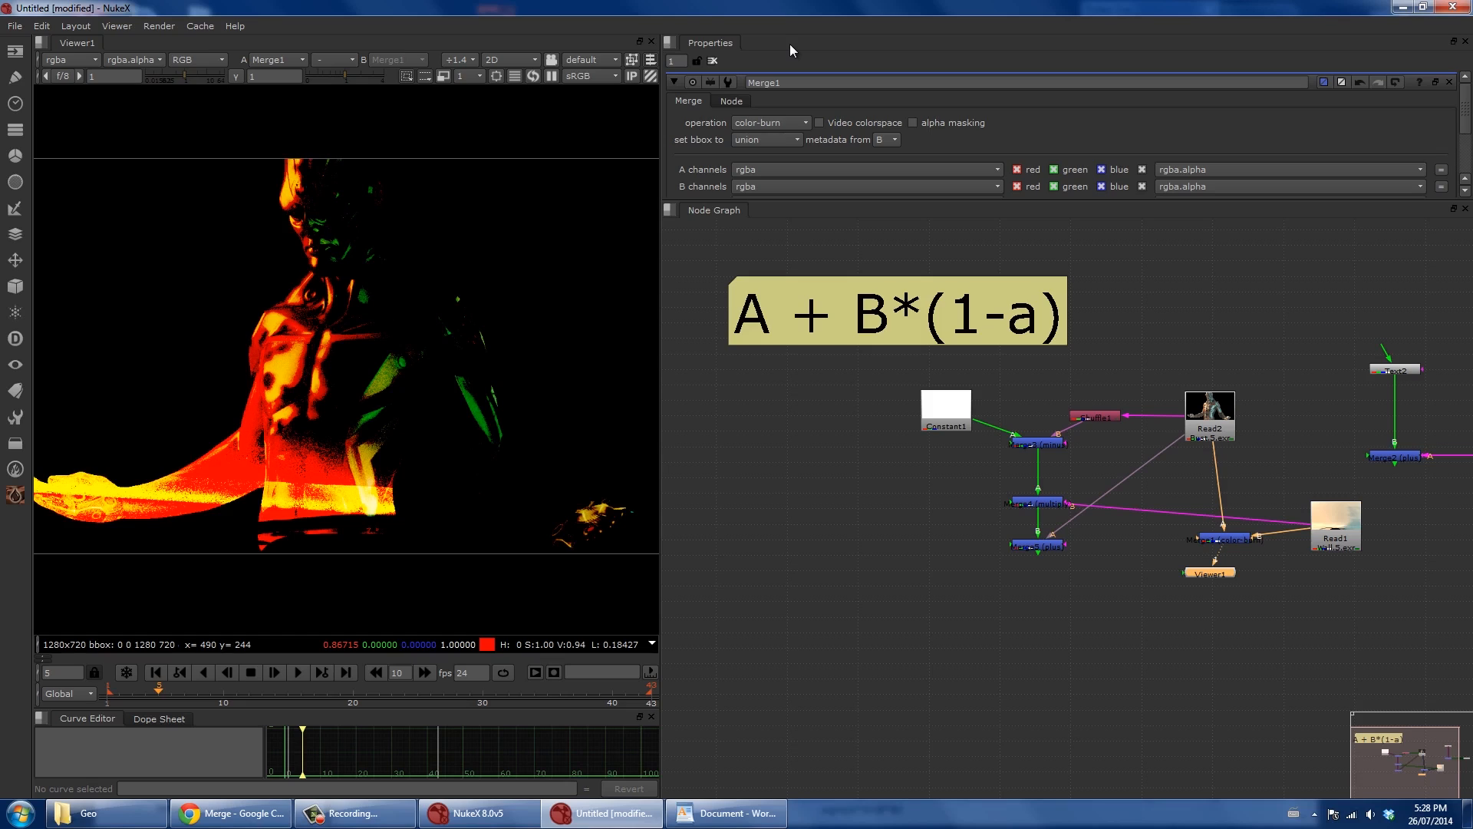
click(771, 123)
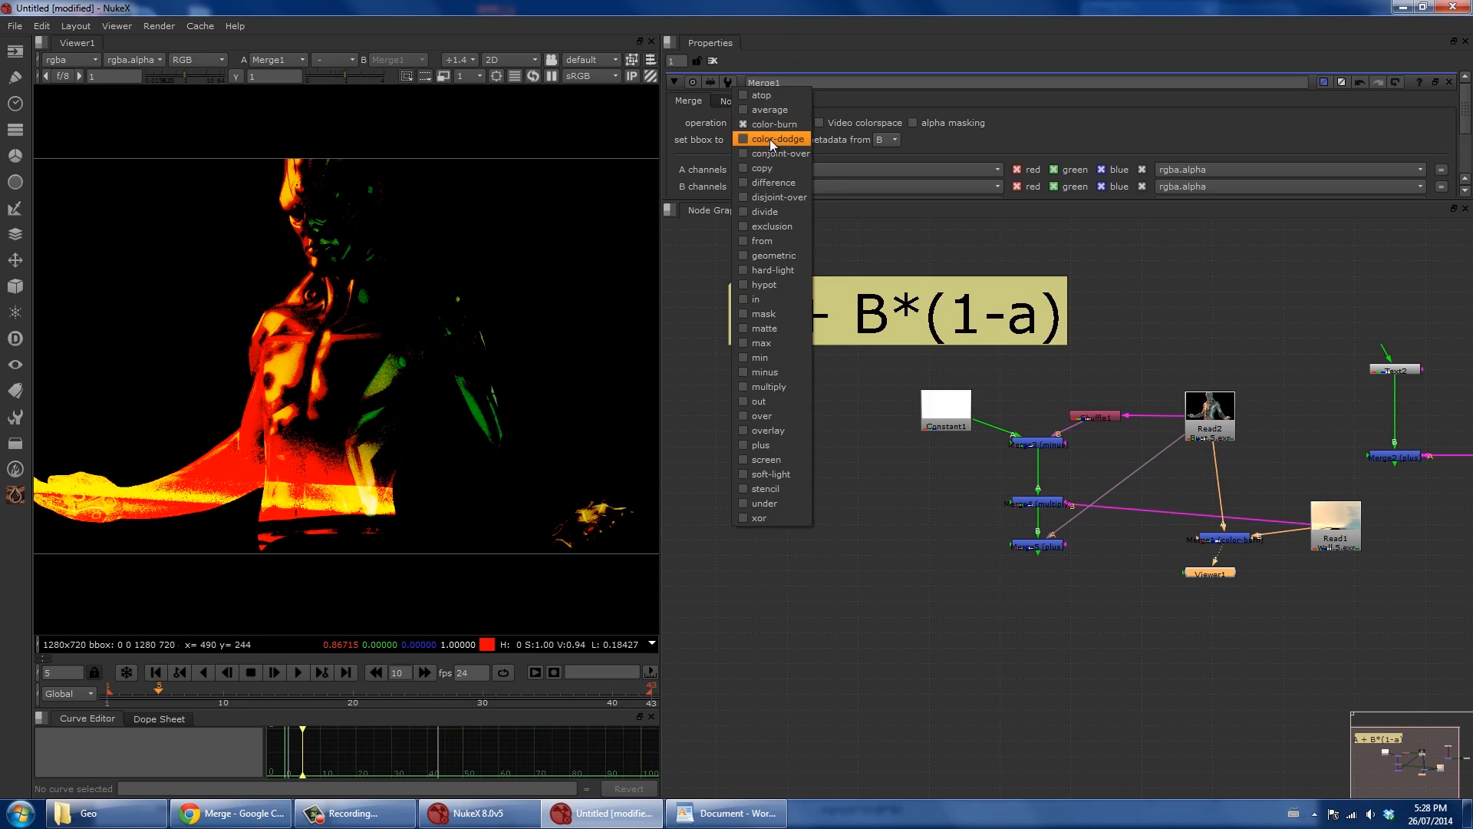
click(770, 139)
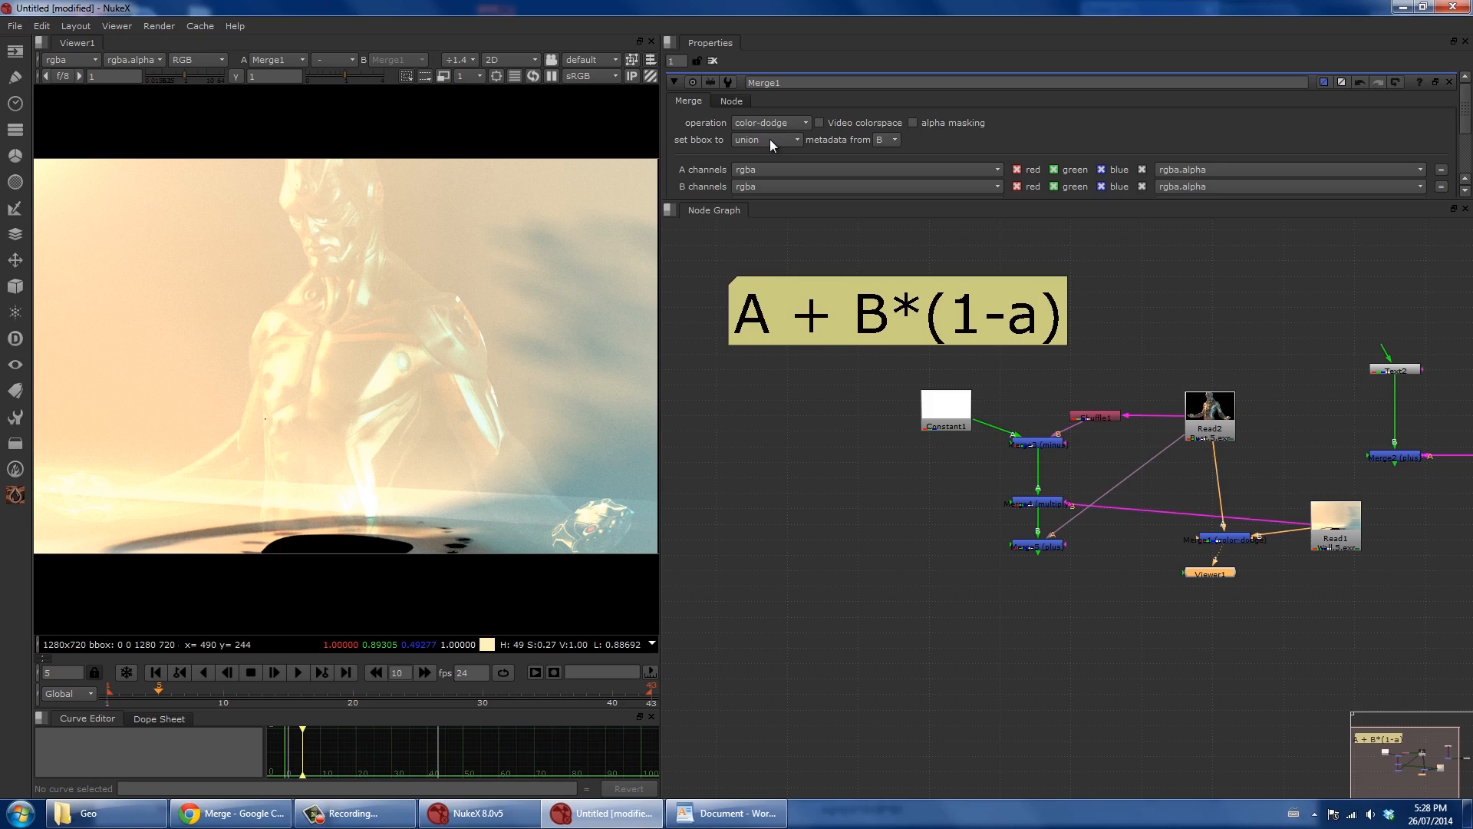
Try the plus operation on Merge1, and switch back to color-dodge to compare the two.
click(781, 122)
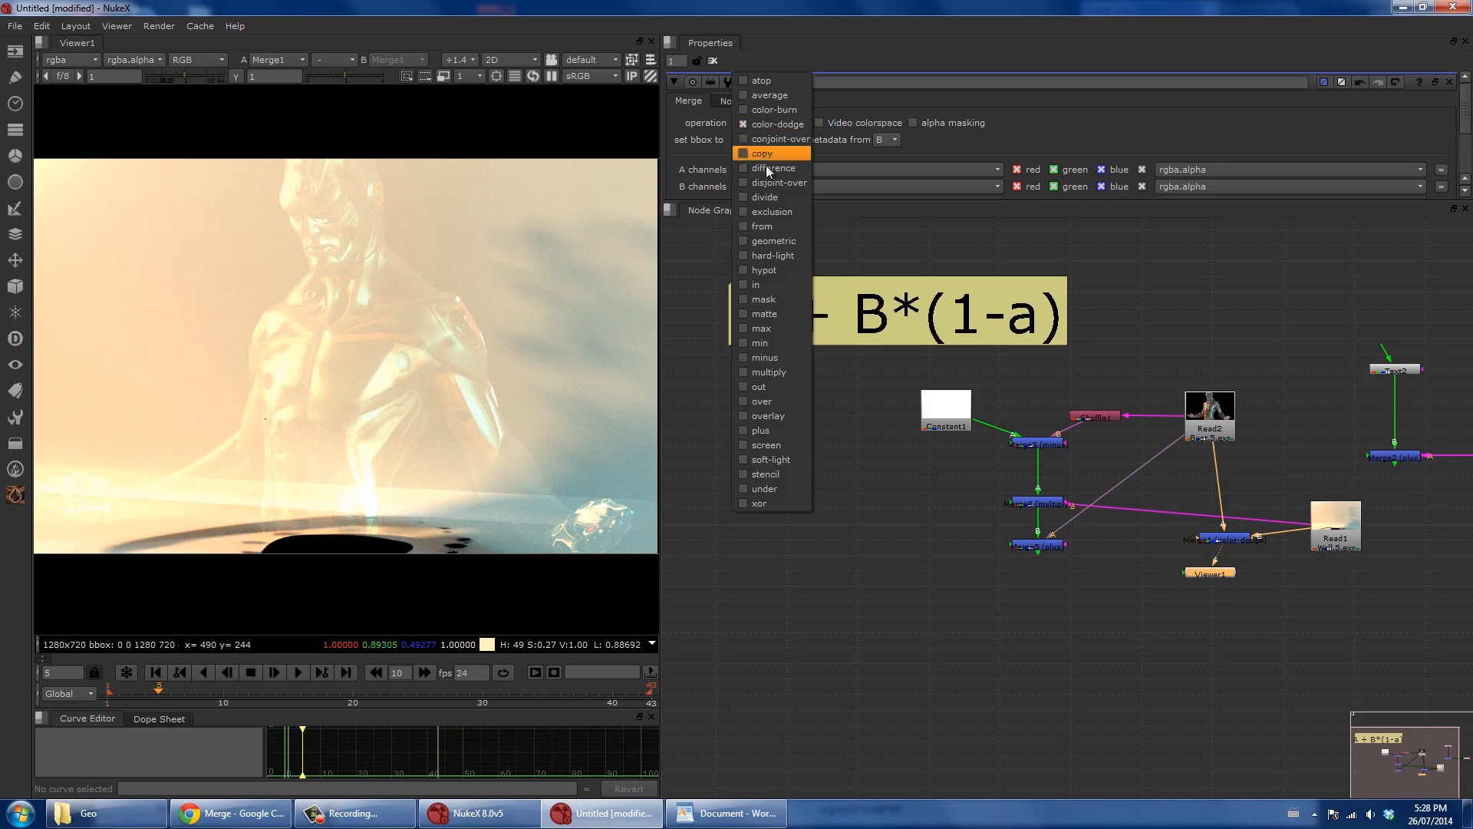
click(781, 433)
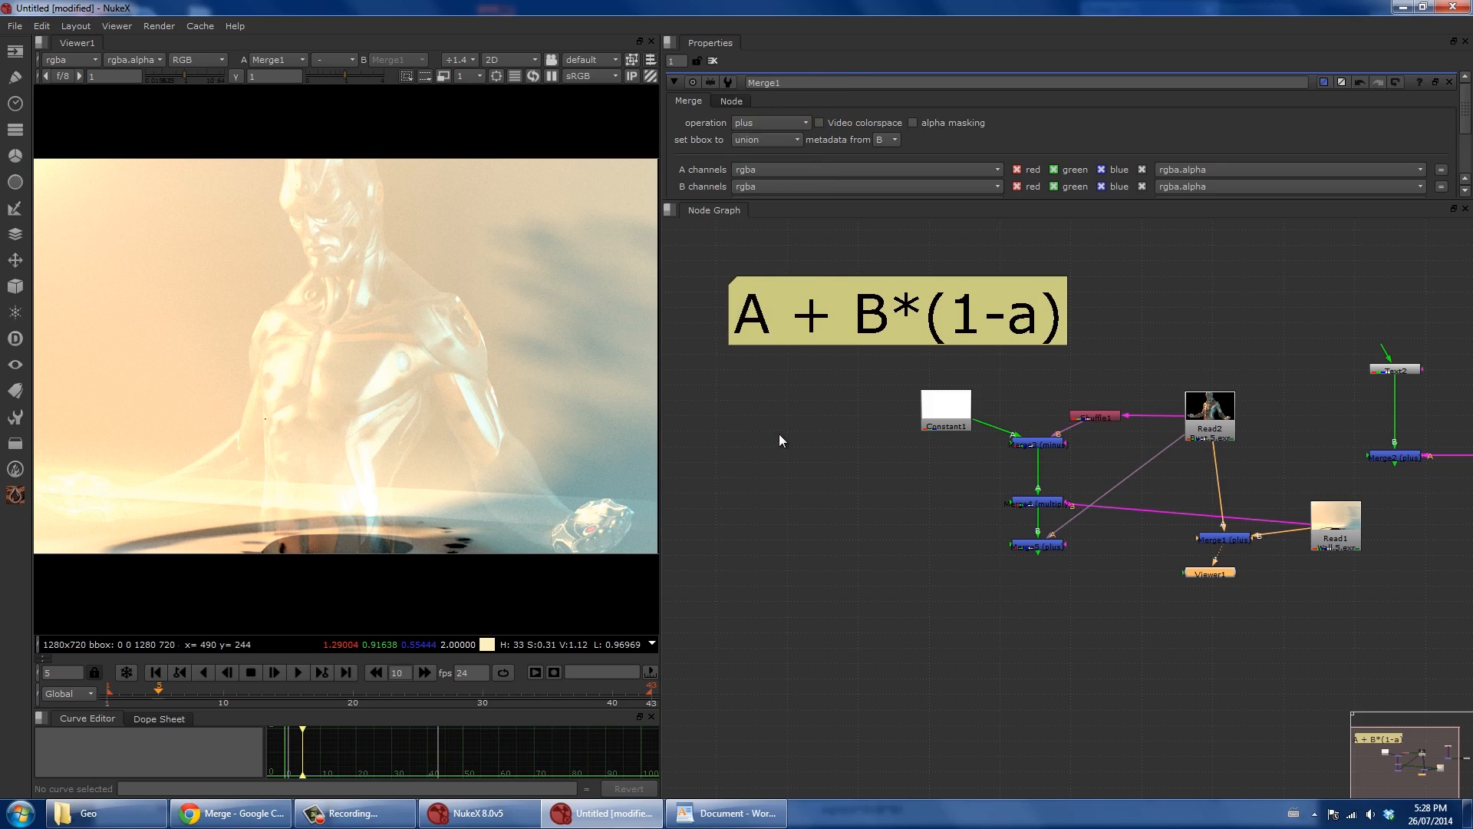
click(764, 122)
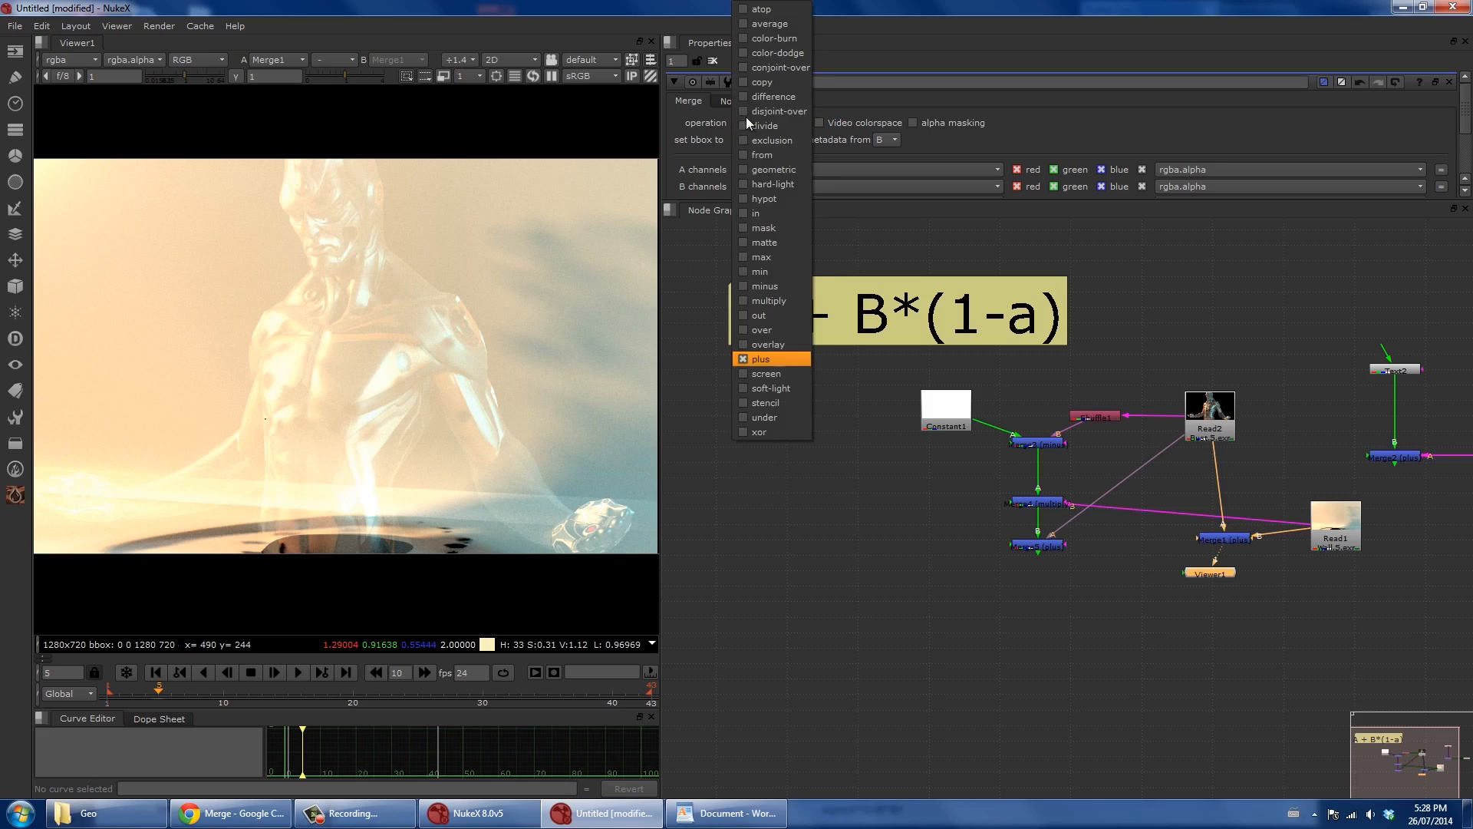
click(780, 52)
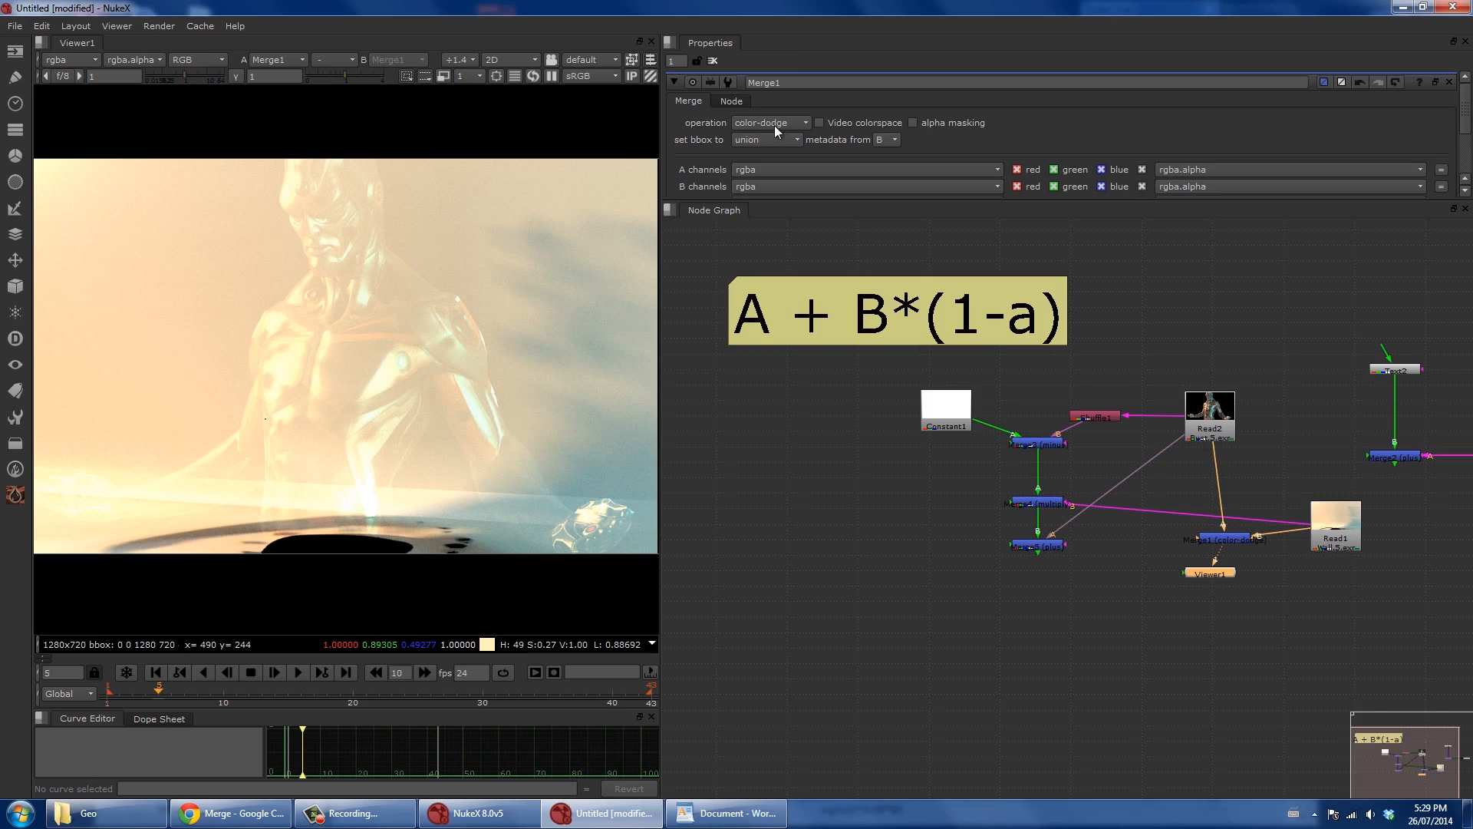
Review the operation formulas for Merge1 and restore its operation to over.
mouse_move(775, 126)
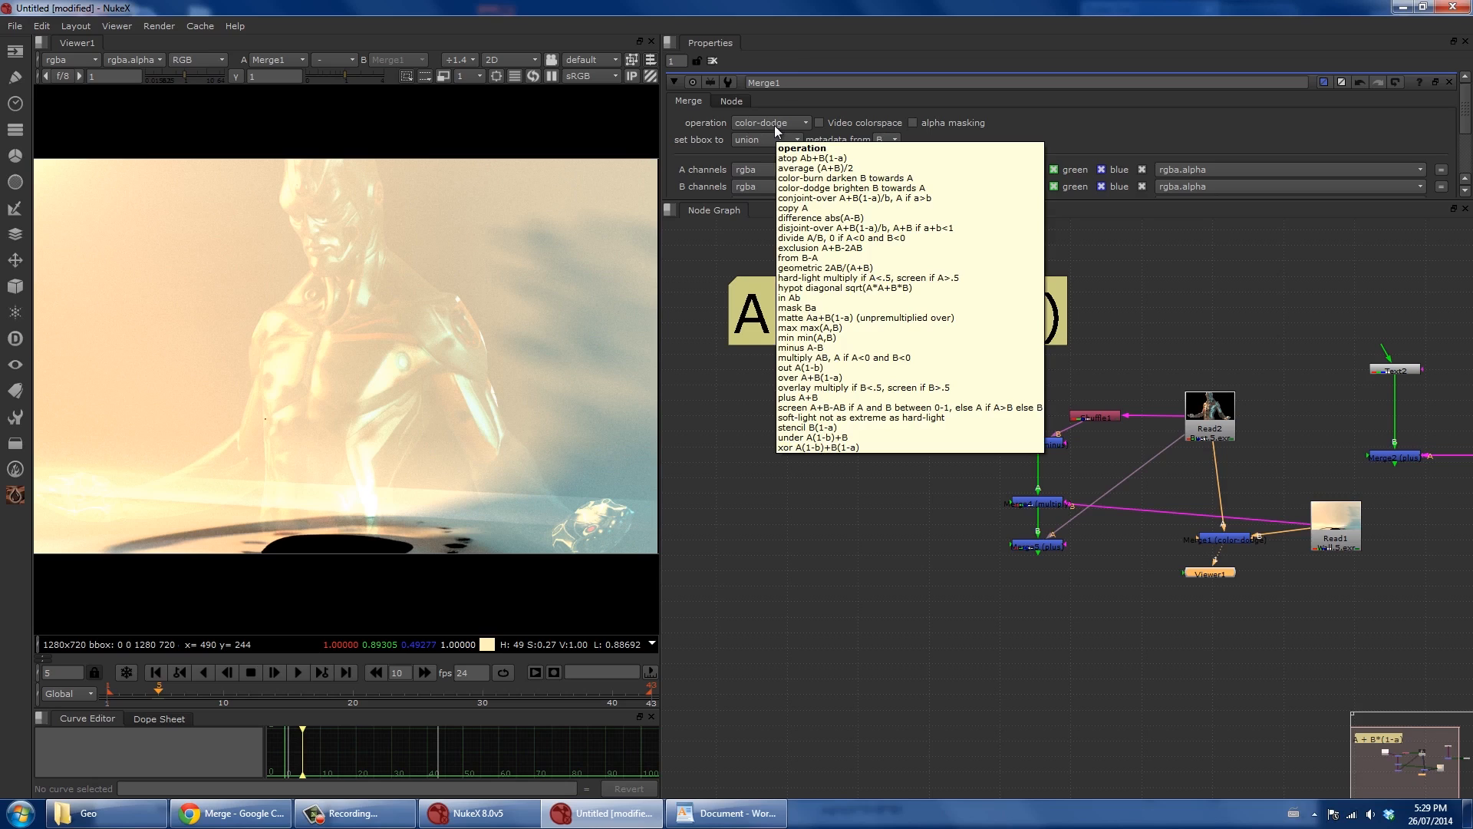
click(772, 121)
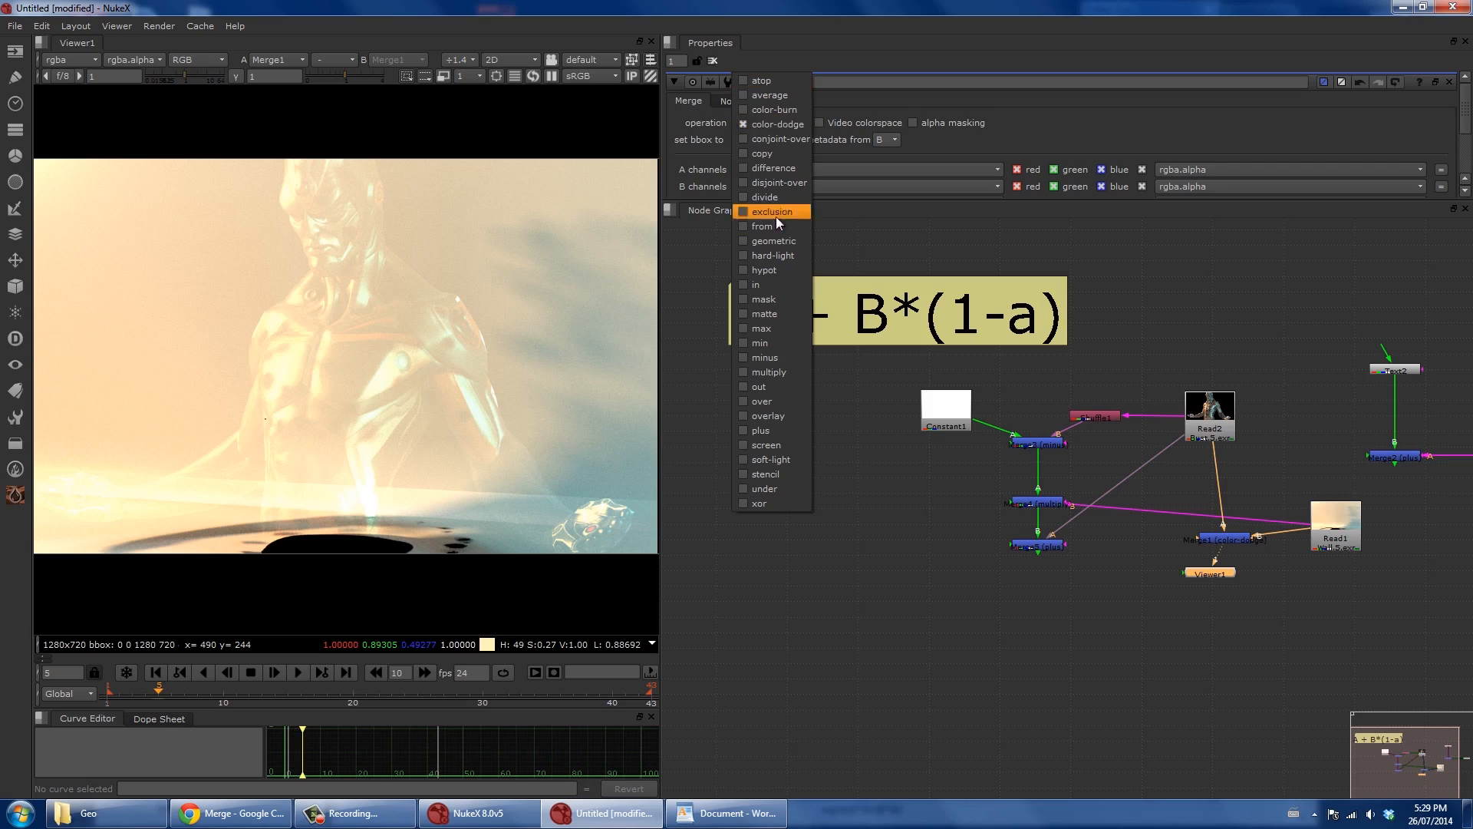
click(784, 400)
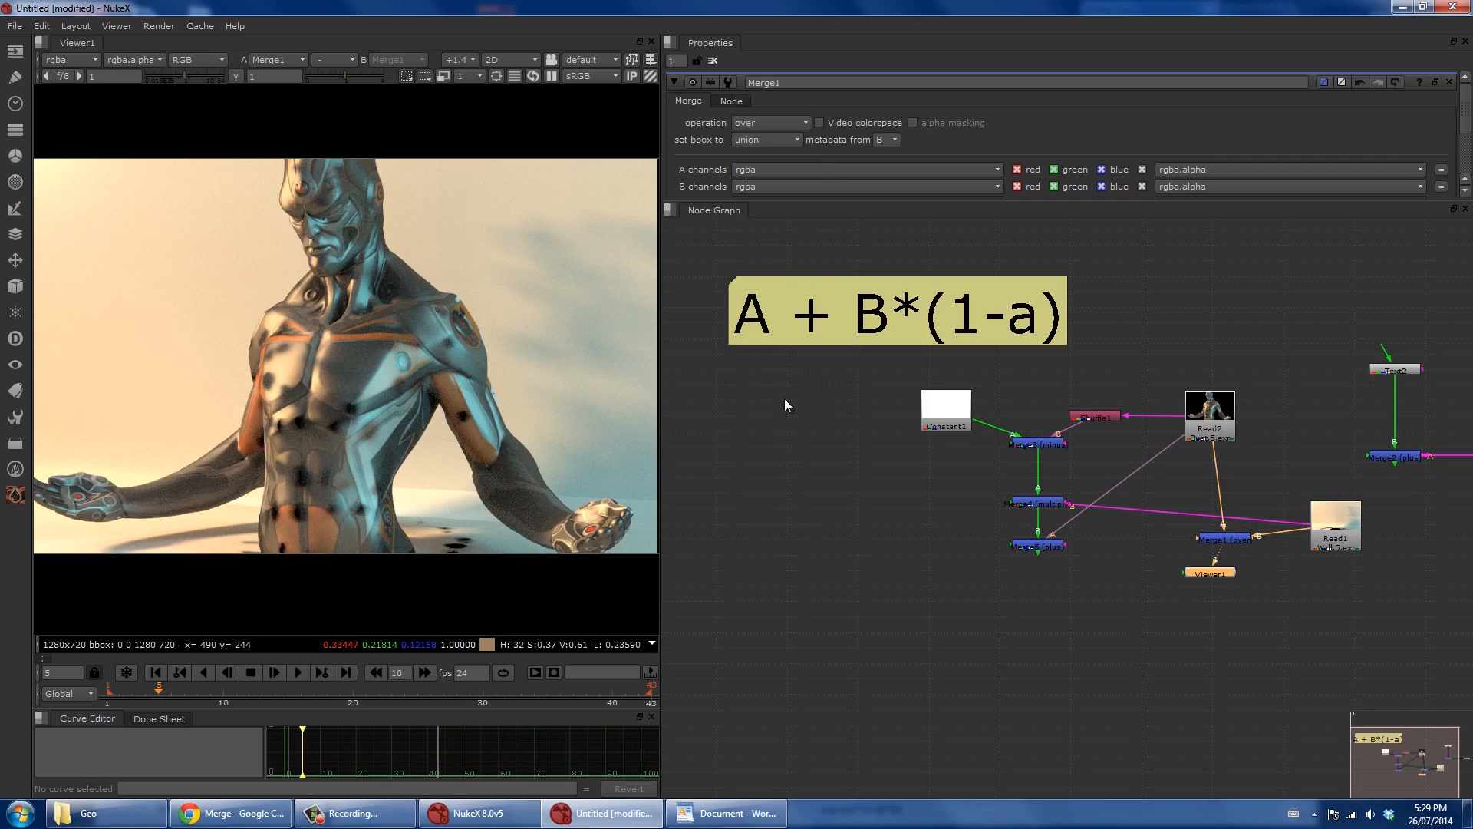
middle_drag(753, 406, 907, 404)
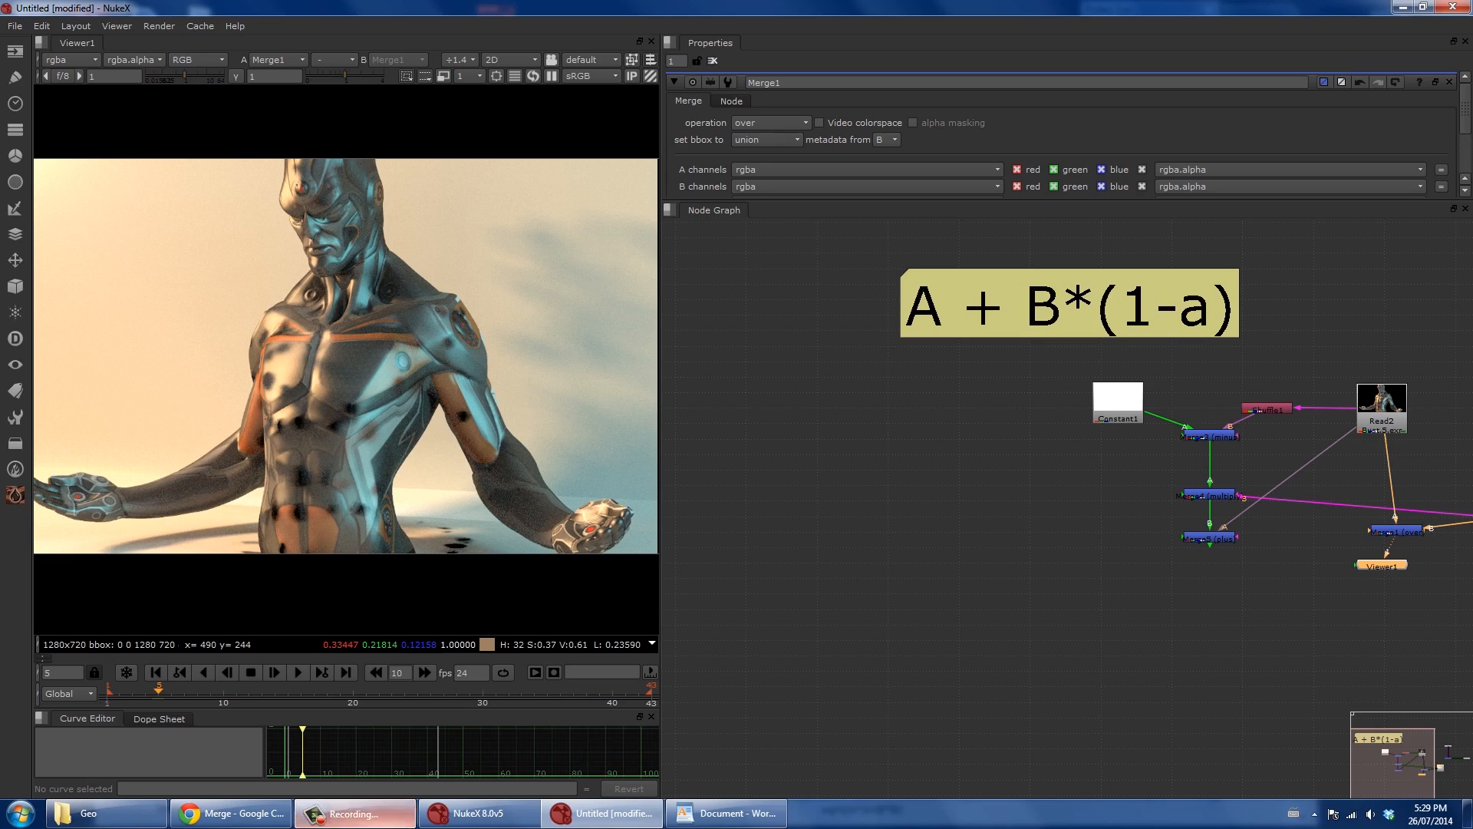
click(355, 812)
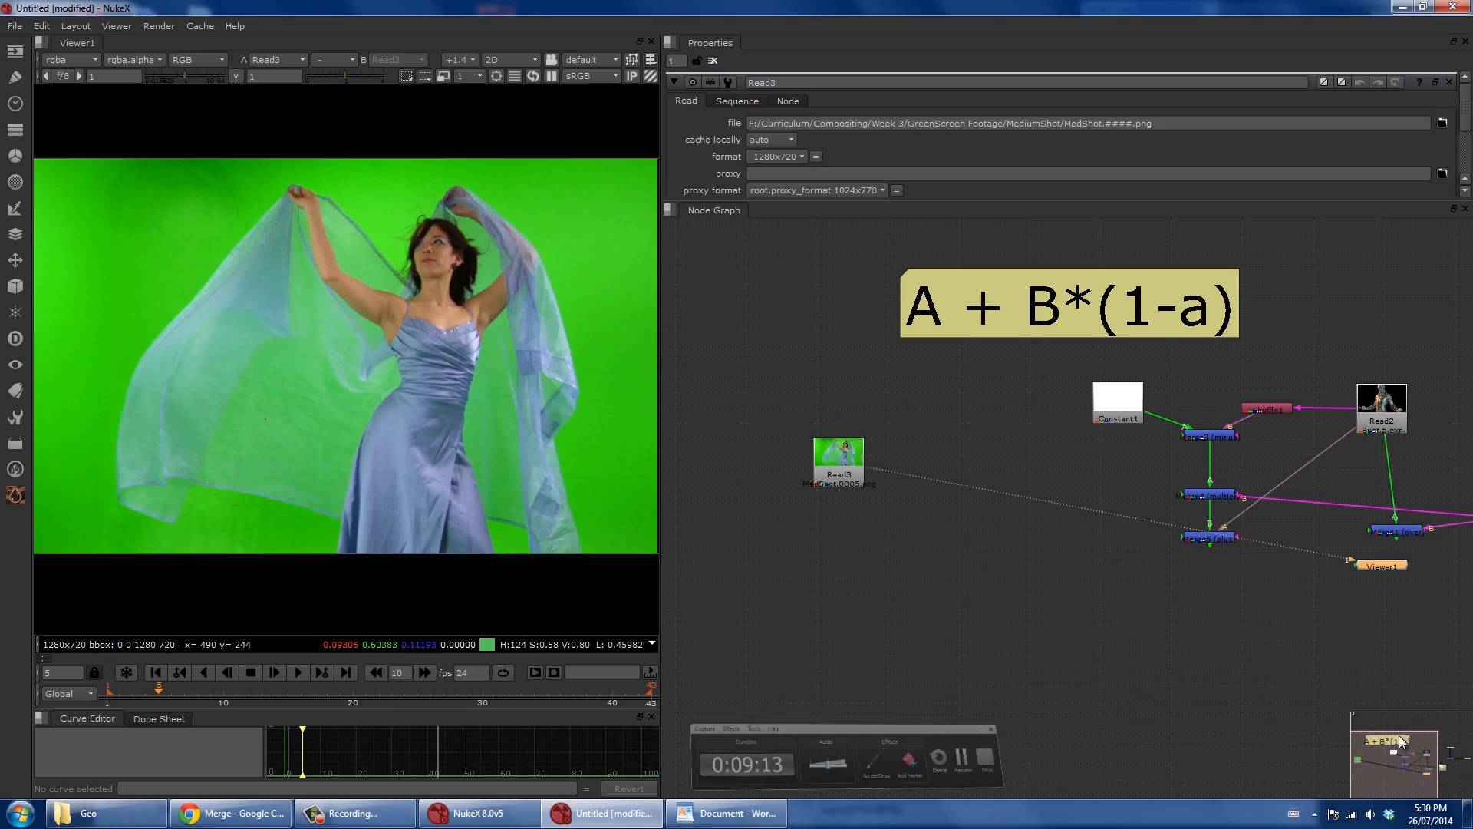
Add a Keyer node below the Read3 green-screen footage.
scroll(476, 495, down, 3)
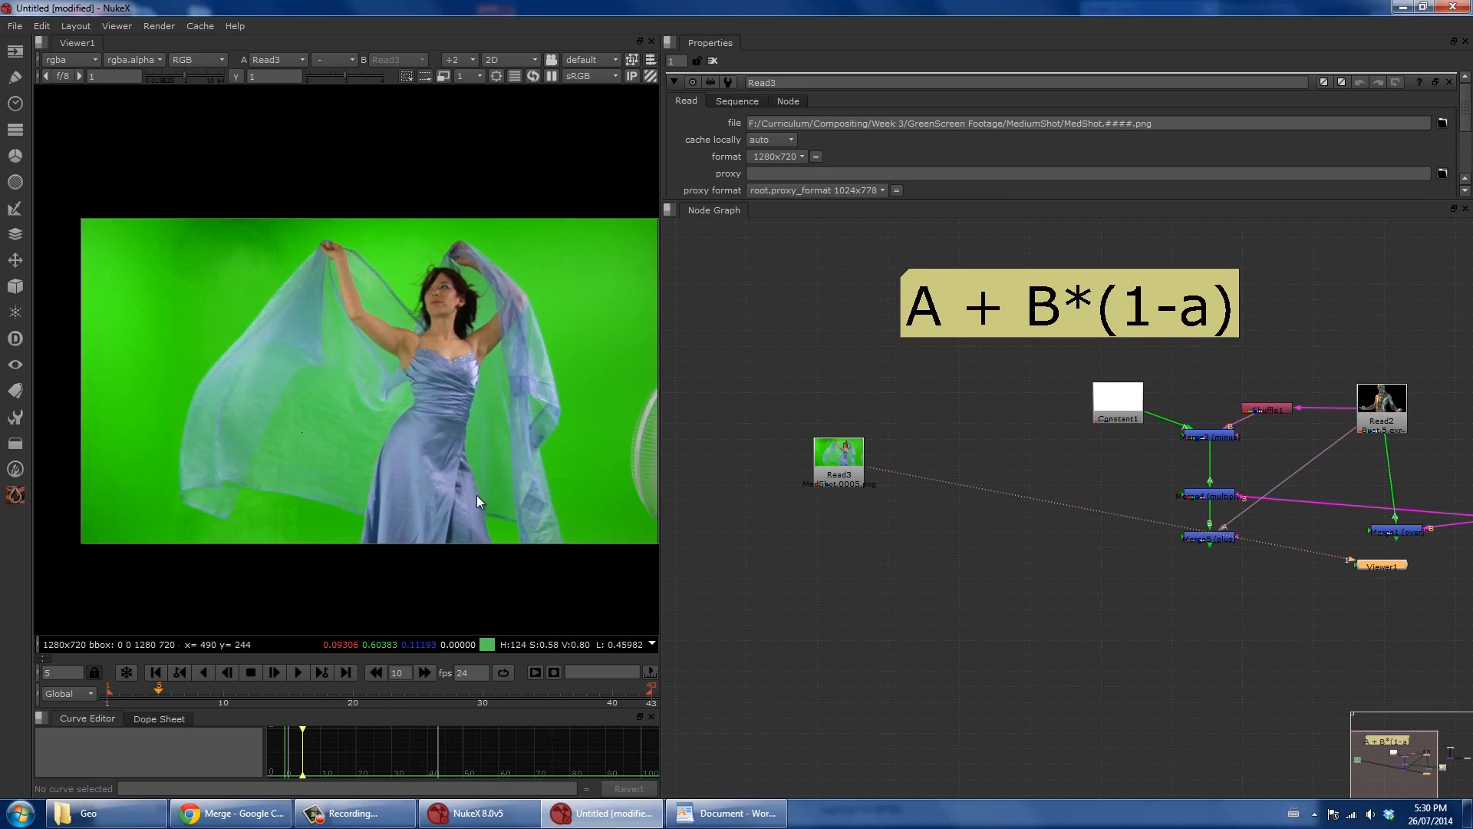
scroll(472, 460, up, 1)
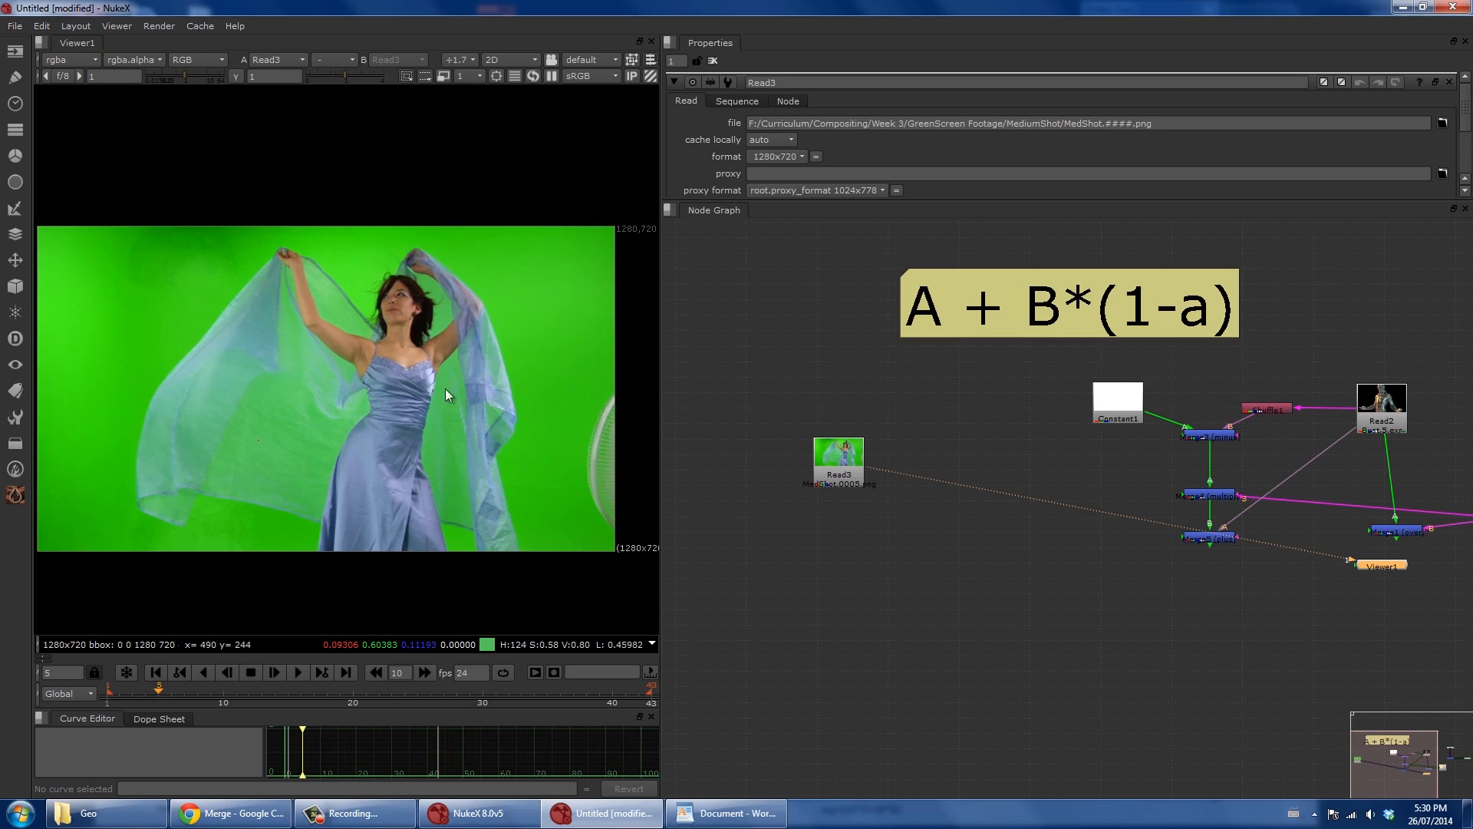
click(830, 482)
key(Tab)
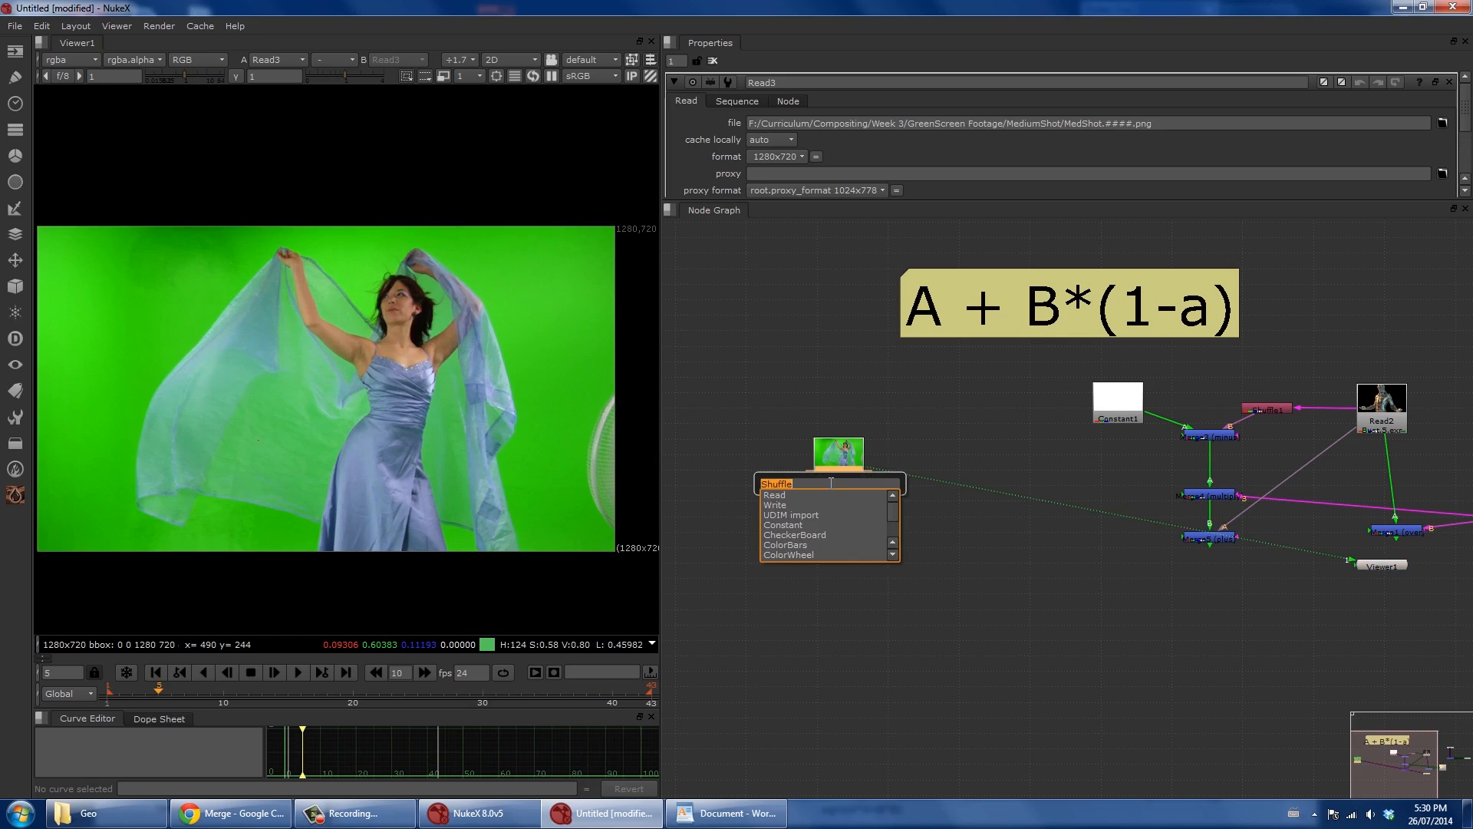
text(keyer)
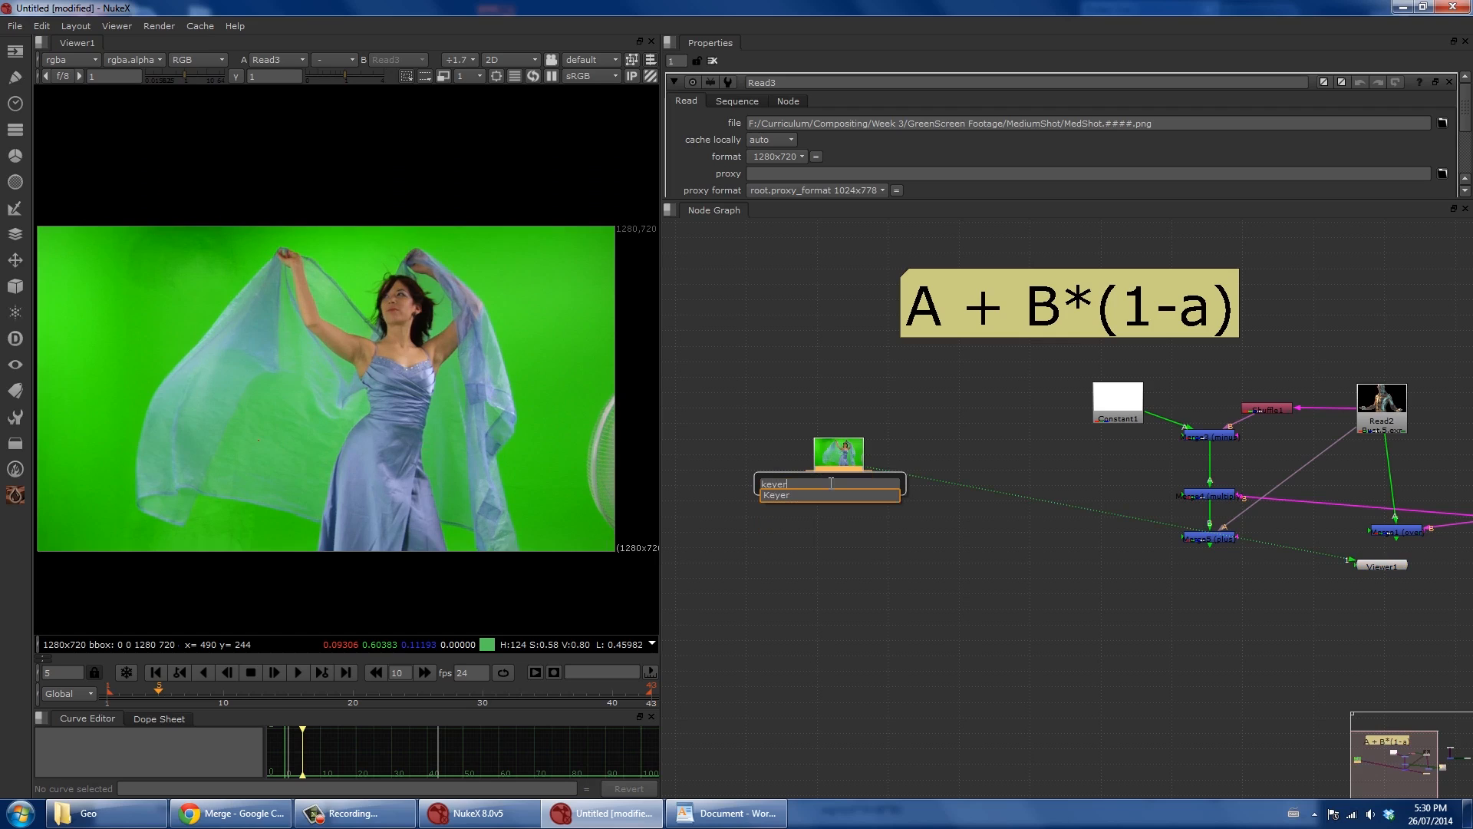
key(Return)
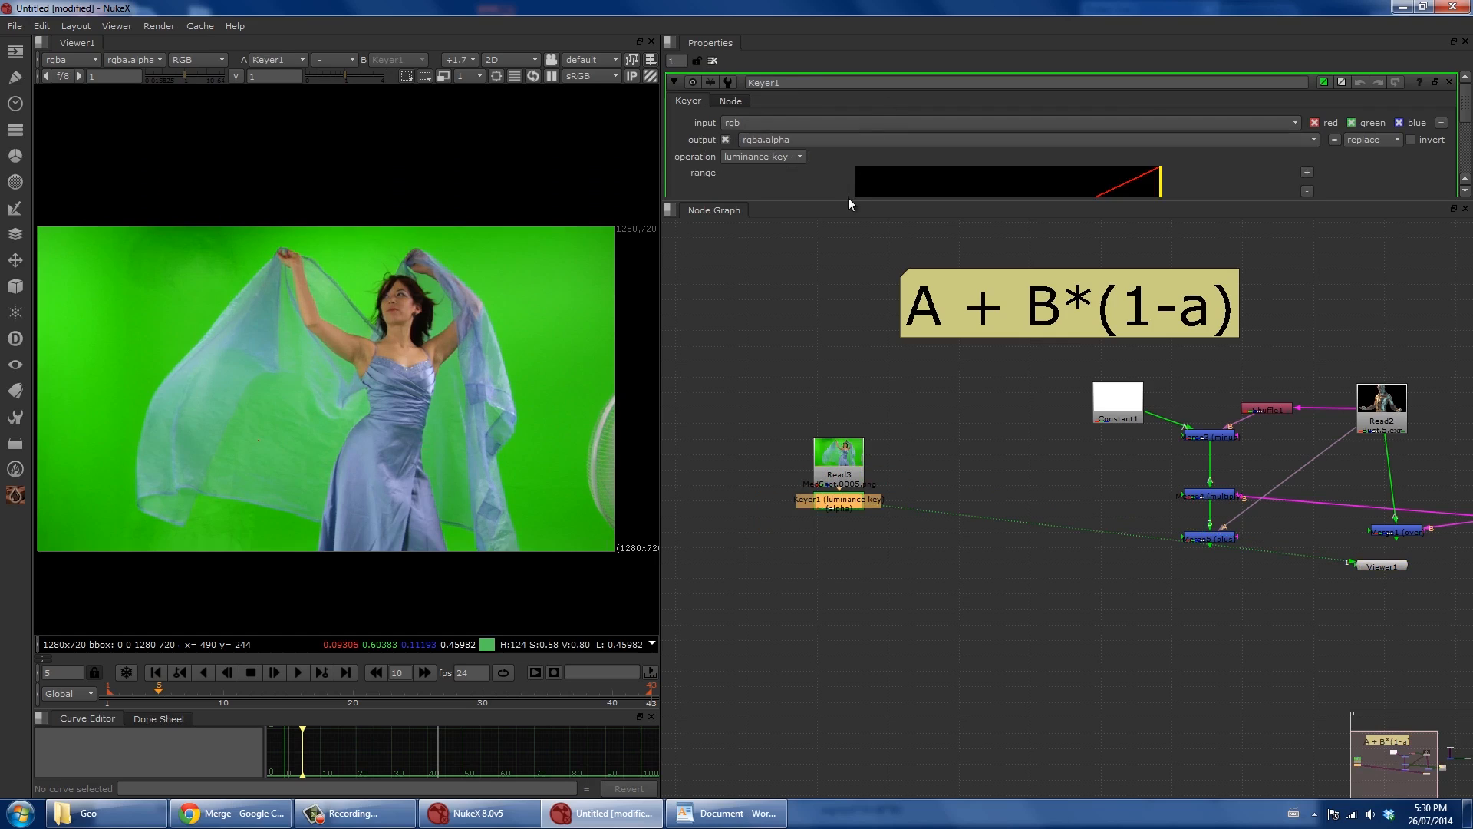
Enlarge the Keyer's settings area, set its operation to greenscreen, and display the alpha channel.
drag(849, 201, 827, 366)
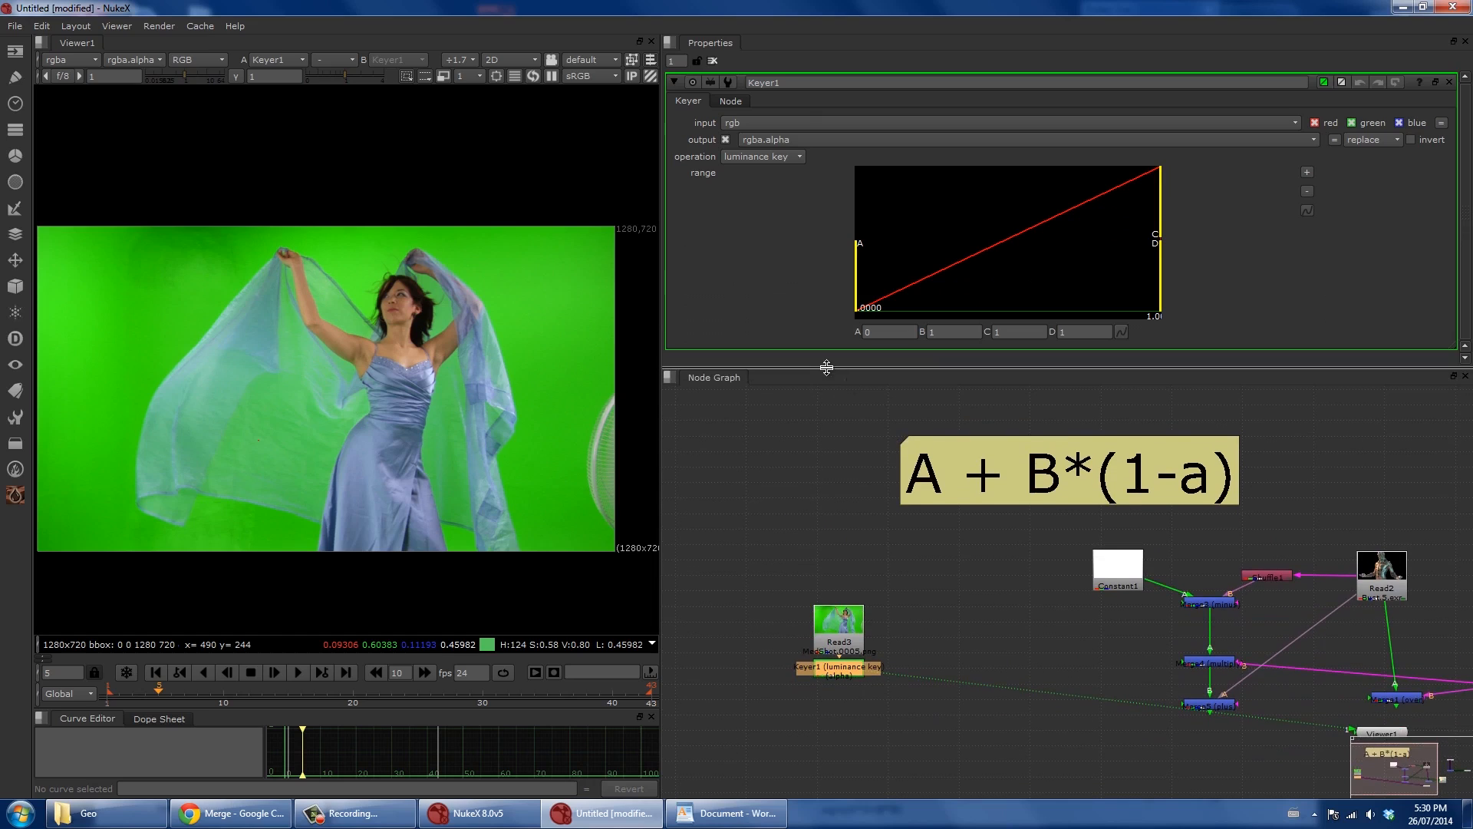
click(743, 155)
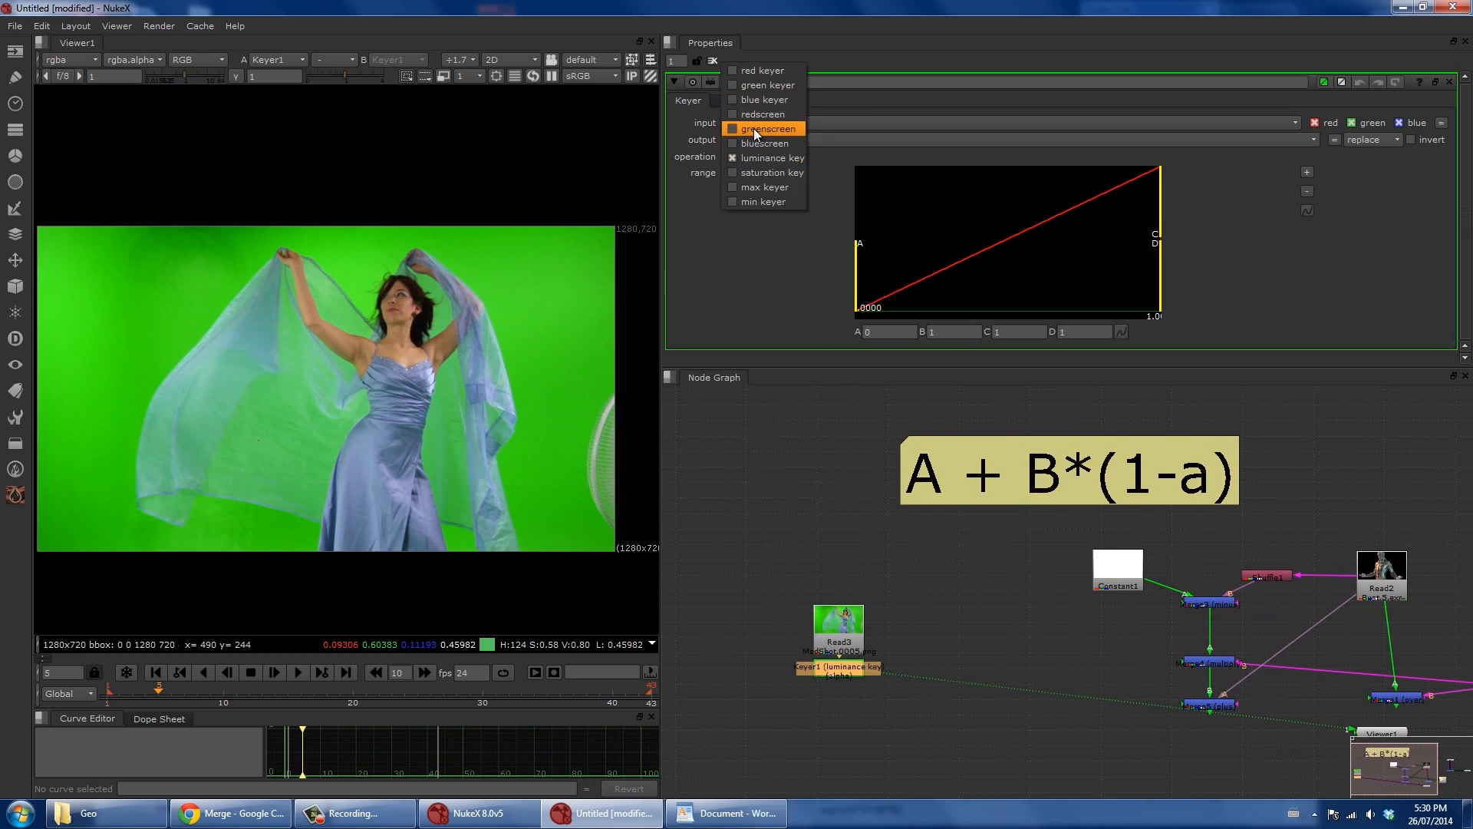
click(754, 127)
key(a)
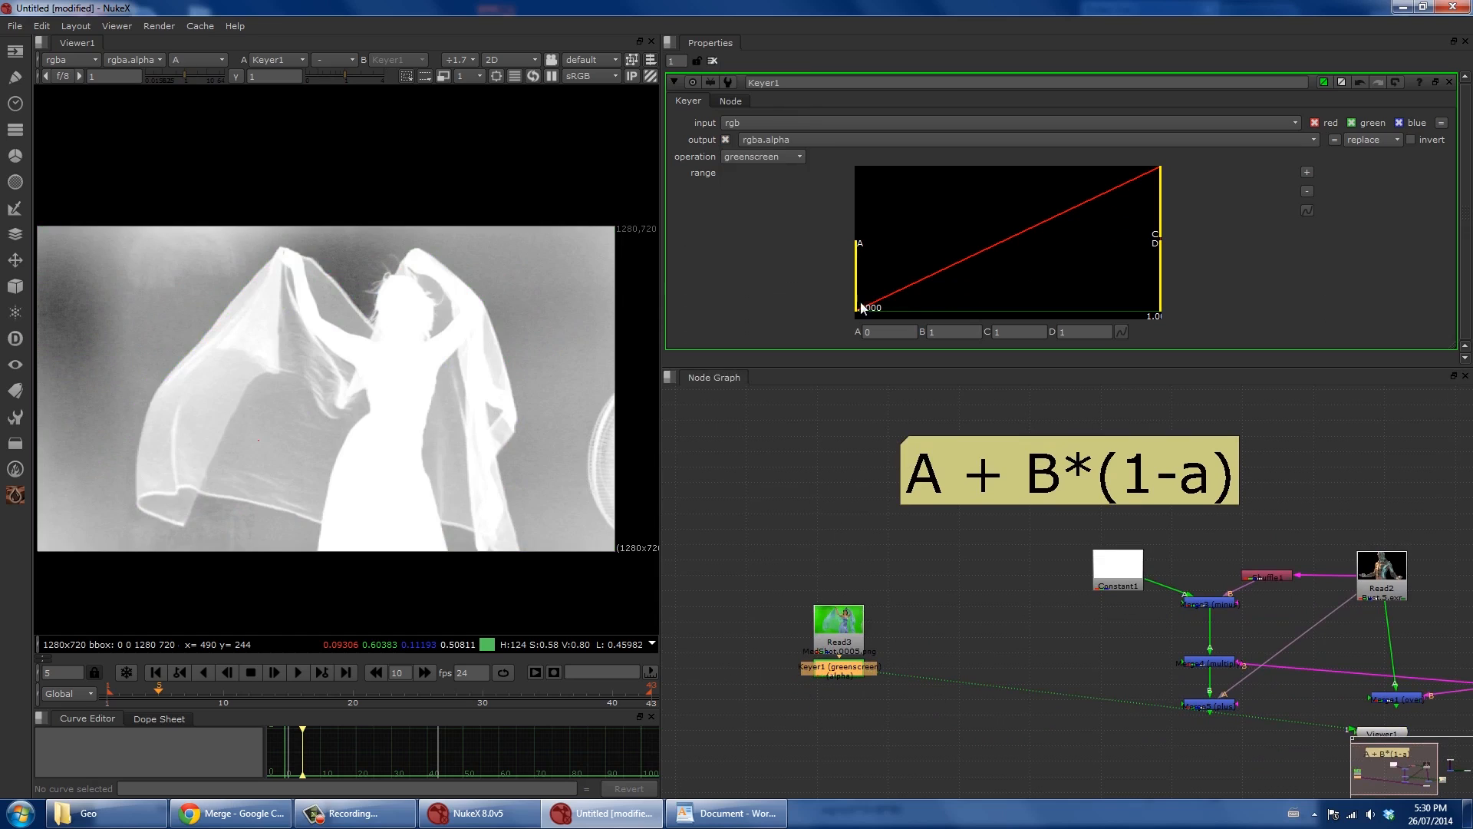
Raise the Keyer's range A value to about 0.58, and compare the full-colour image with its alpha.
drag(862, 308, 1092, 286)
key(a)
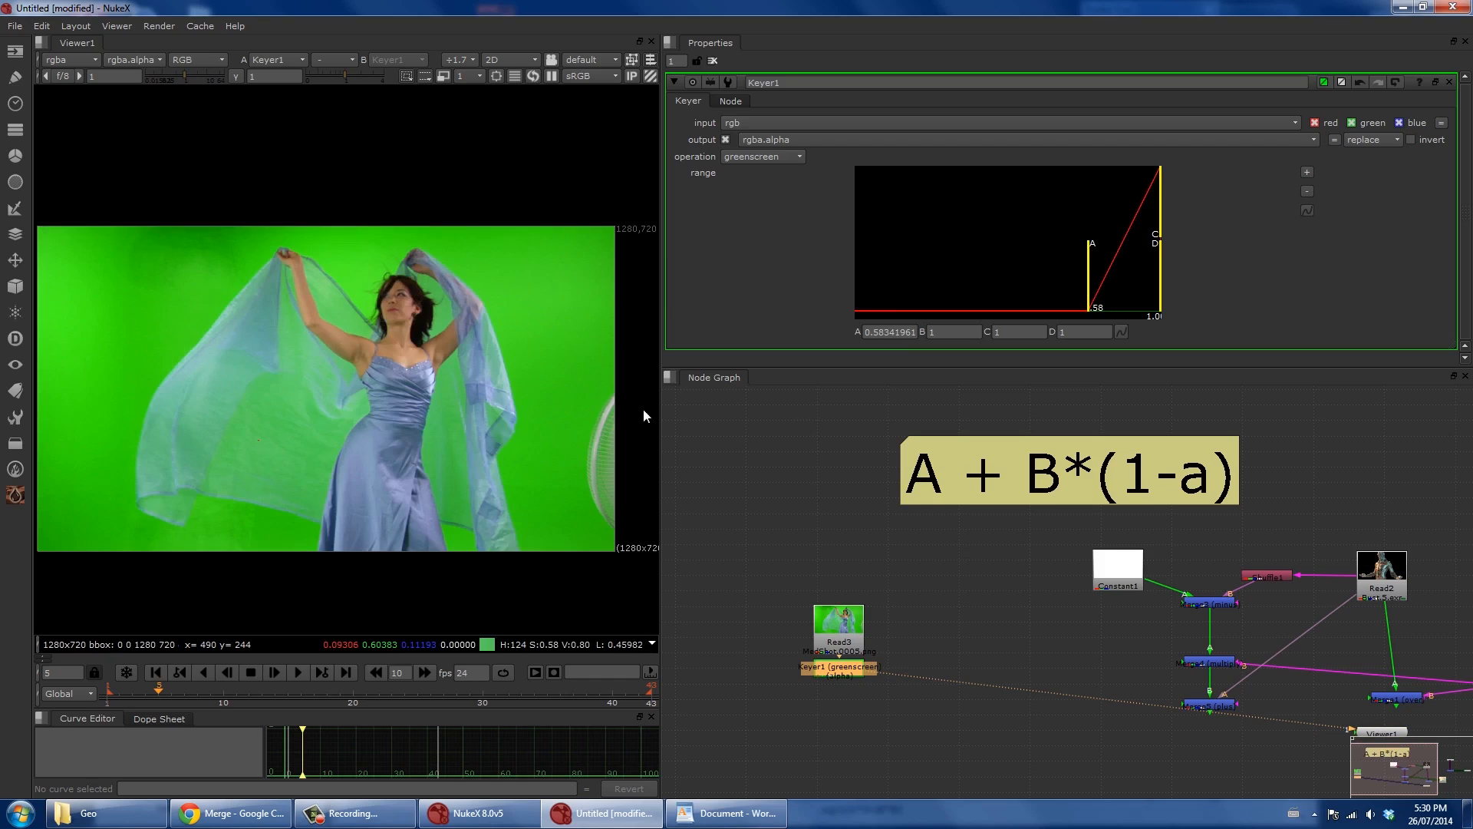
key(a)
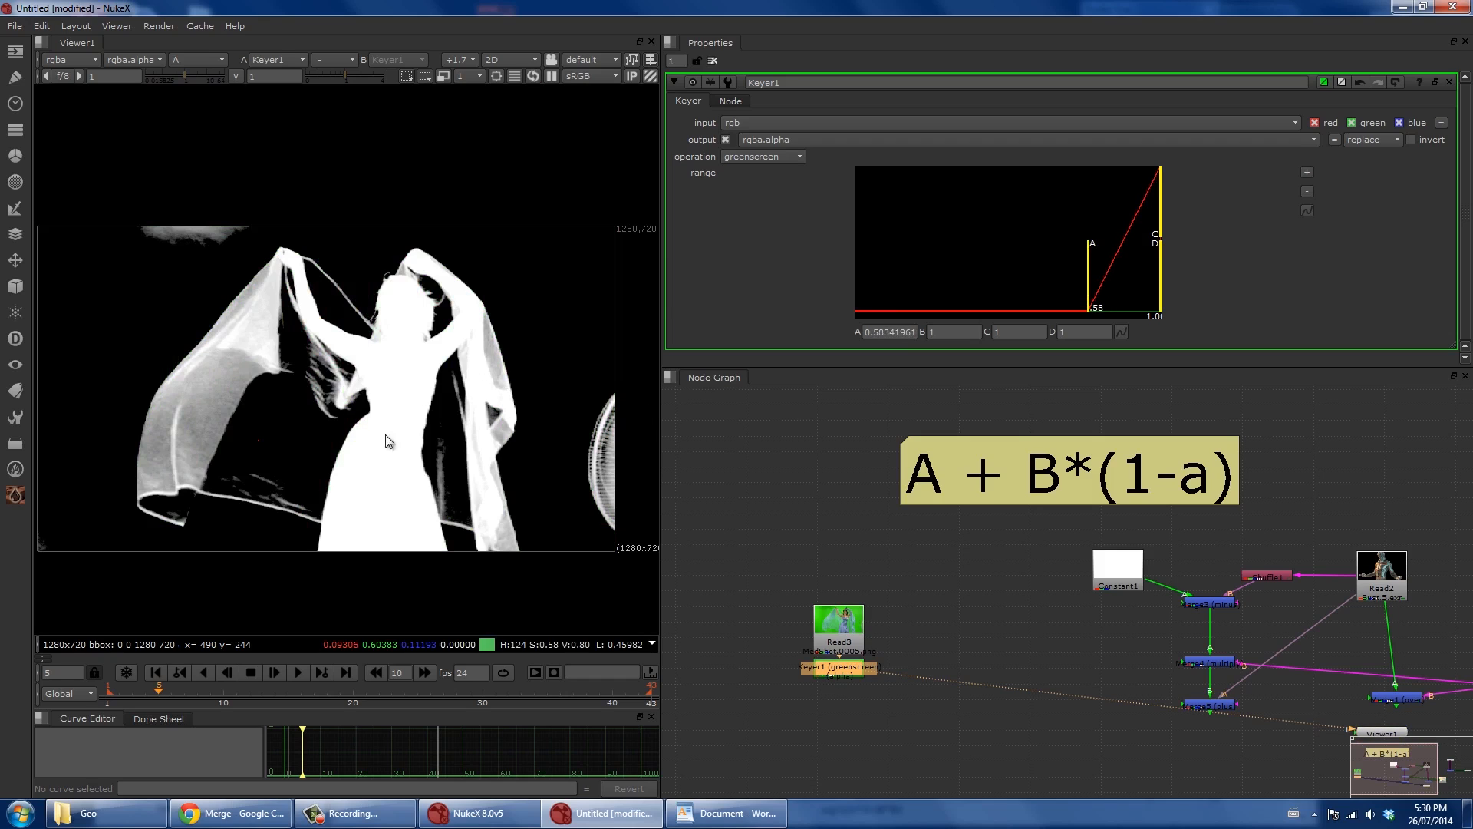
Display the keyed footage in full colour and widen the viewer area to enlarge the image.
key(a)
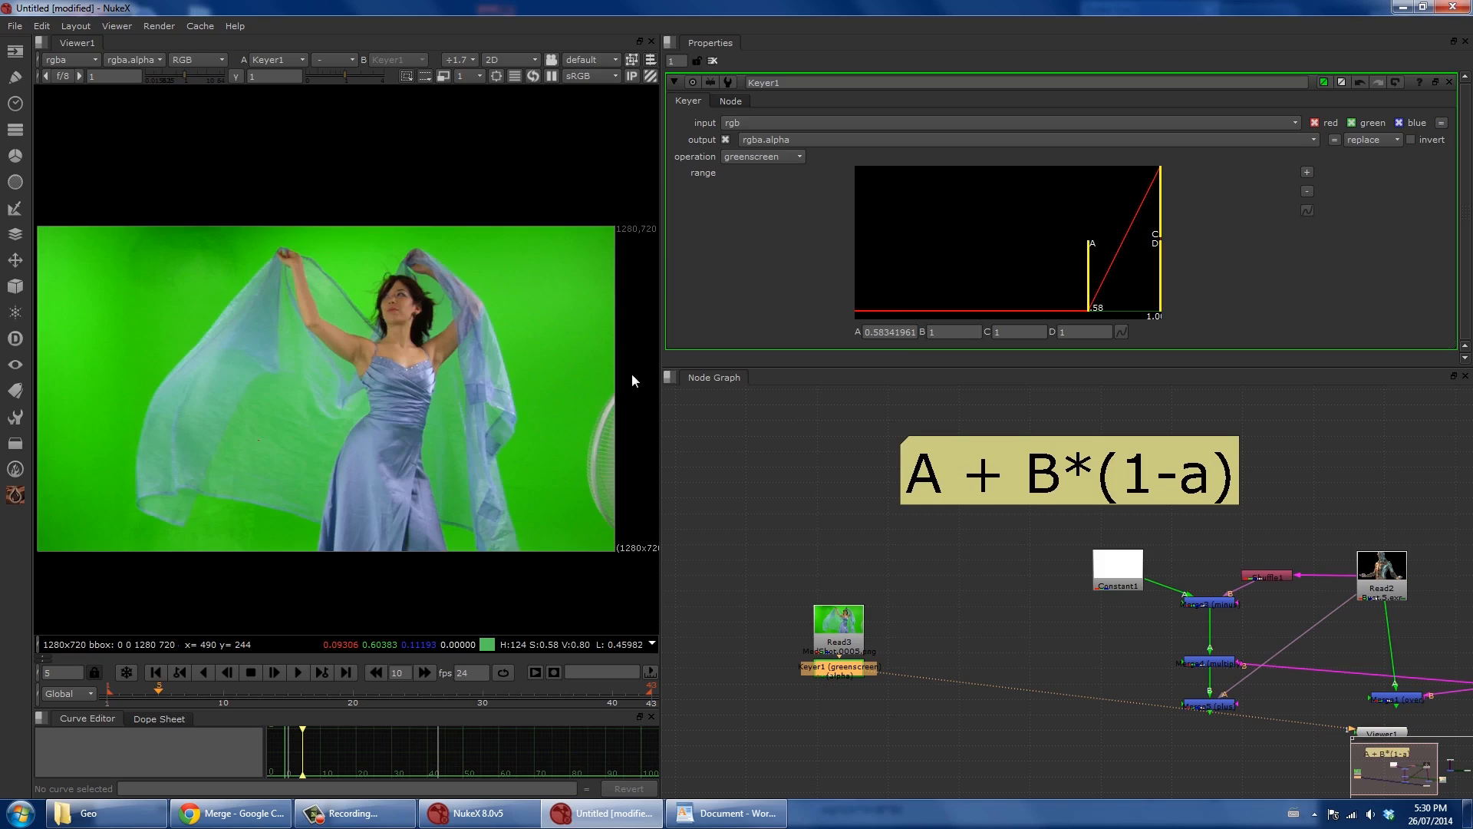
scroll(818, 685, up, 5)
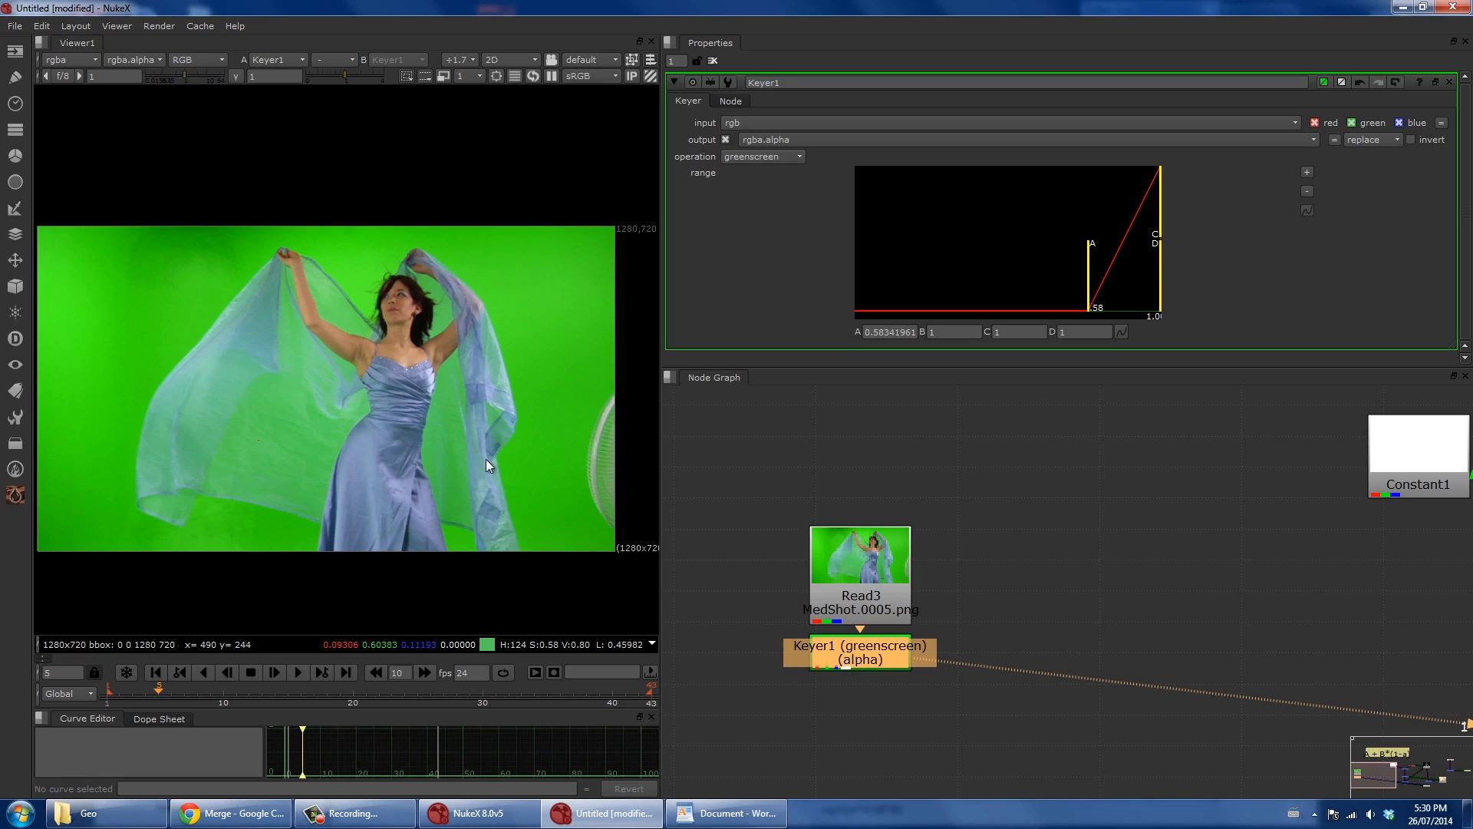
scroll(485, 459, down, 1)
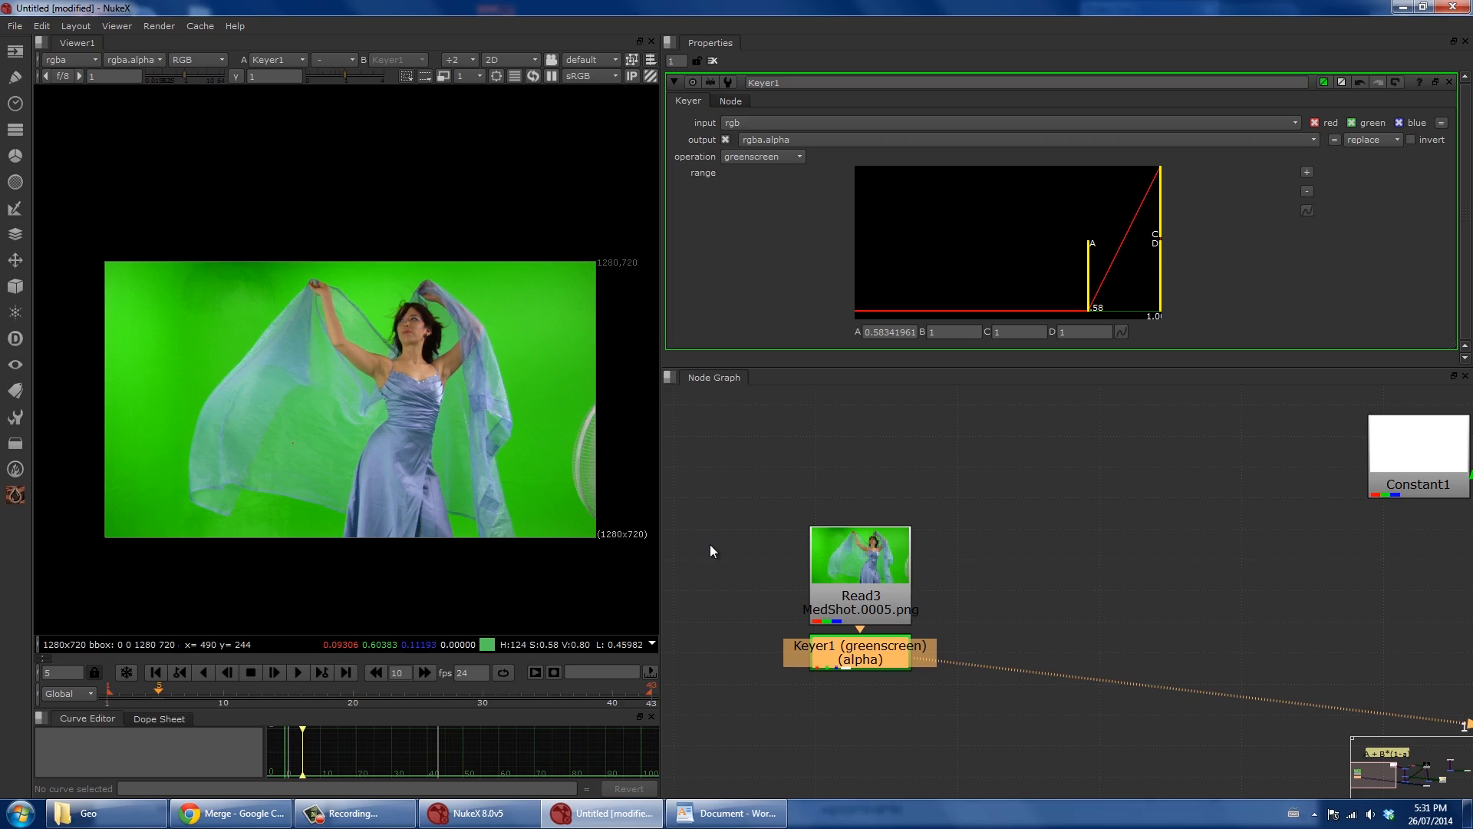
drag(660, 491, 812, 491)
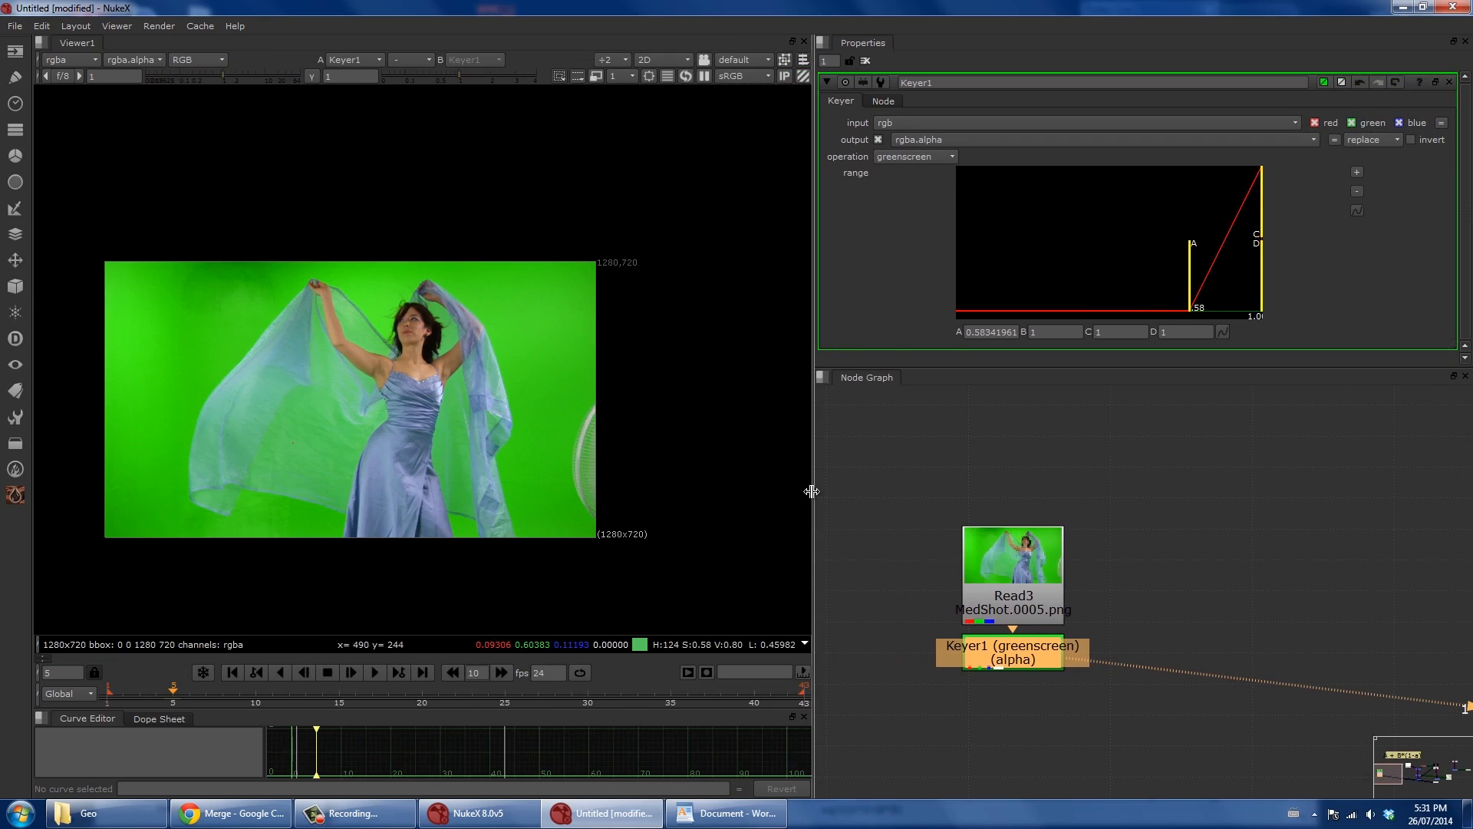
scroll(573, 441, up, 3)
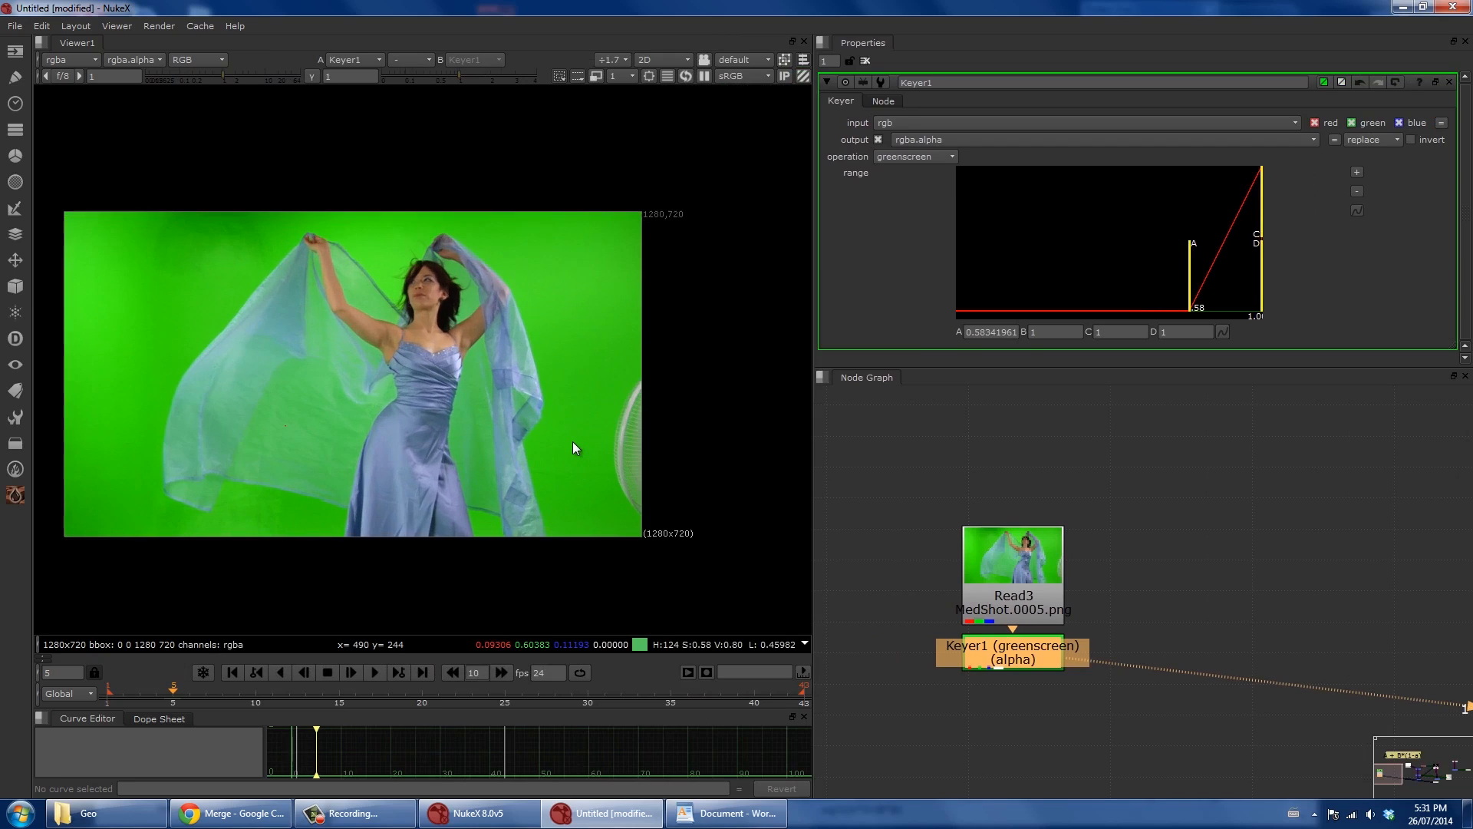
scroll(545, 443, up, 2)
middle_drag(647, 437, 656, 437)
Display the Keyer's alpha, sample areas of the background, dress and translucent scarf, and return to full colour.
key(a)
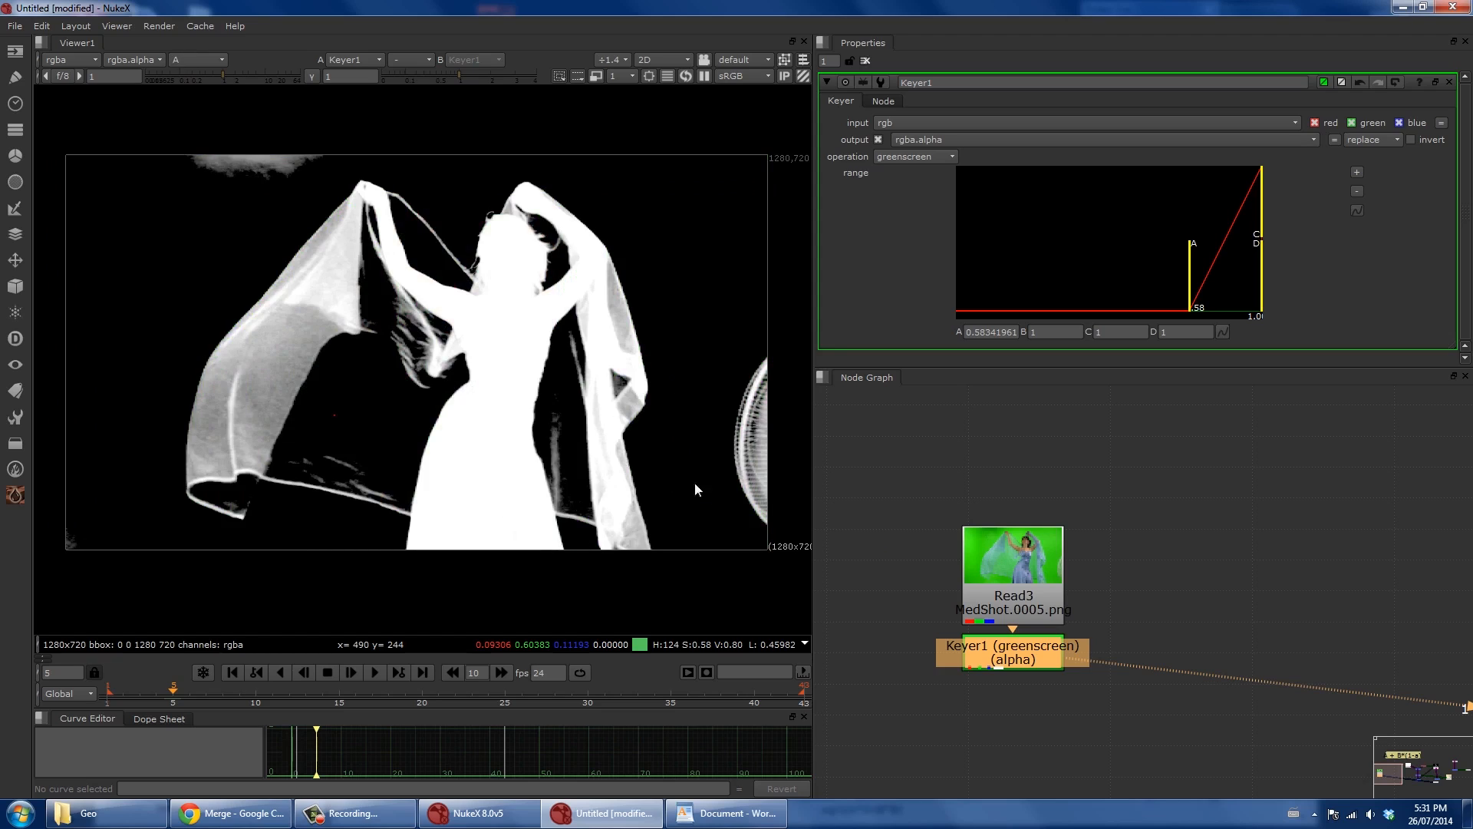
ctrl+shift+drag(666, 447, 709, 520)
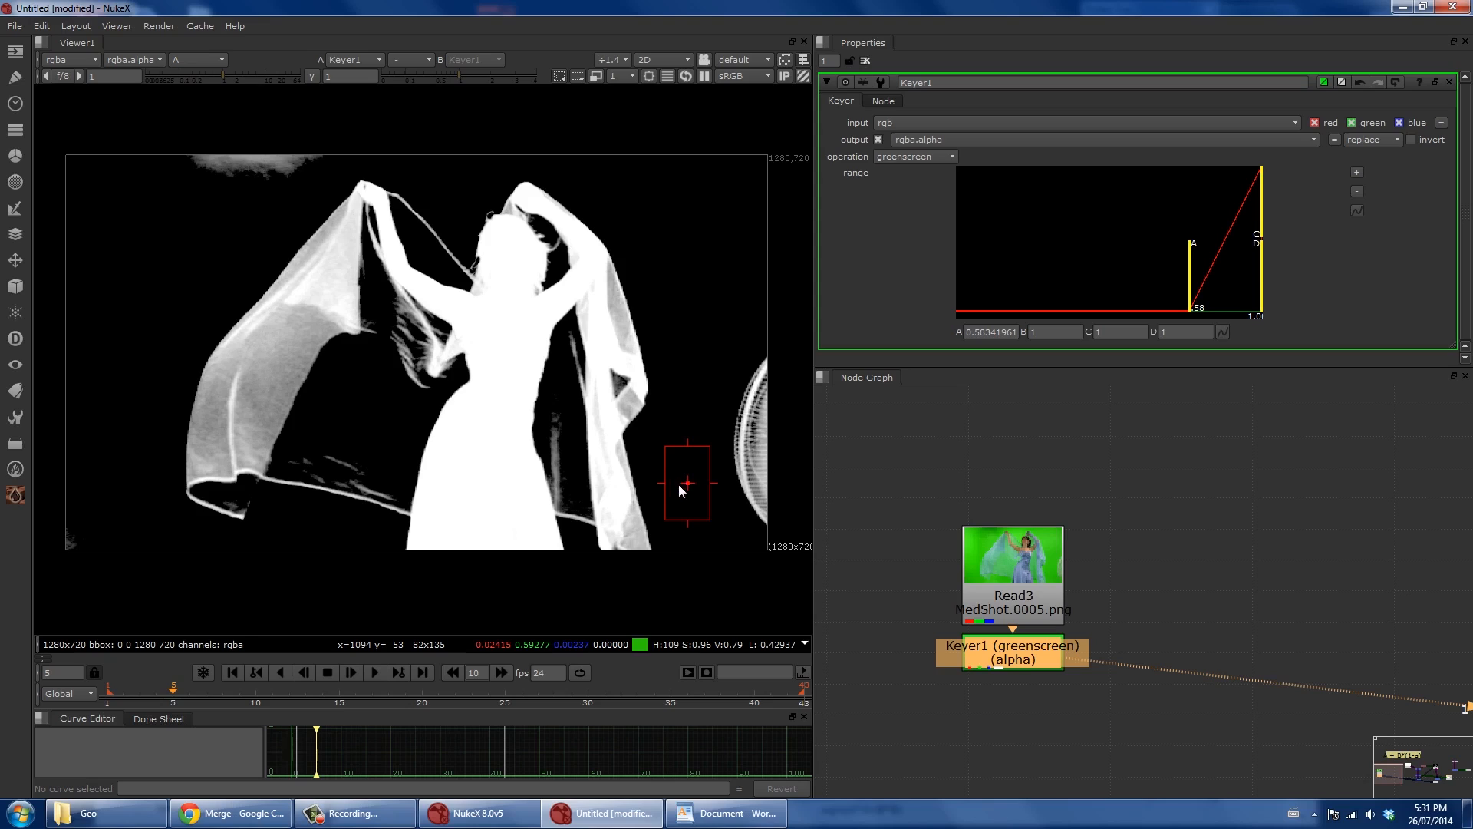
ctrl+shift+drag(459, 440, 514, 514)
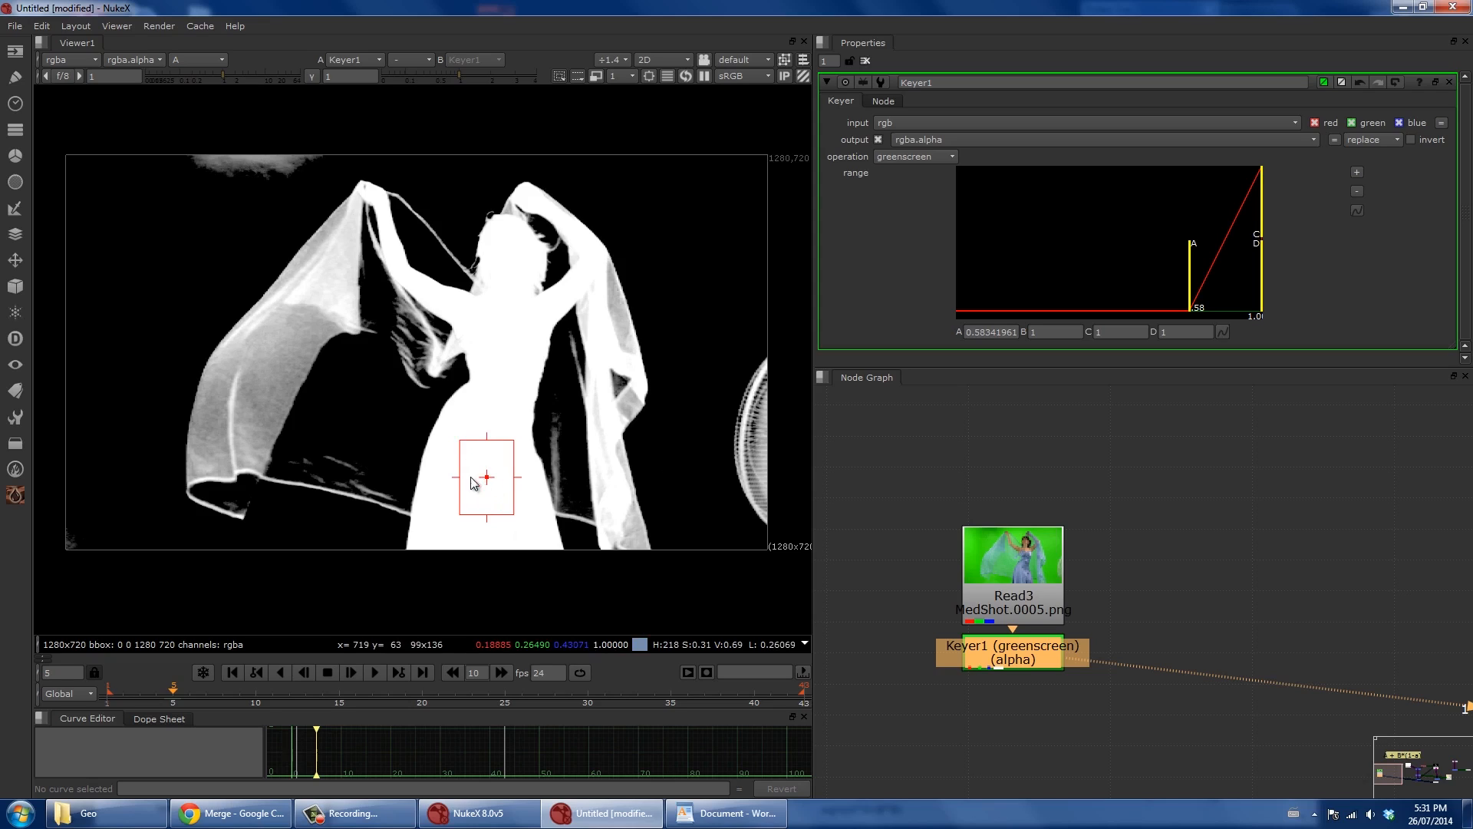
ctrl+shift+drag(256, 355, 278, 400)
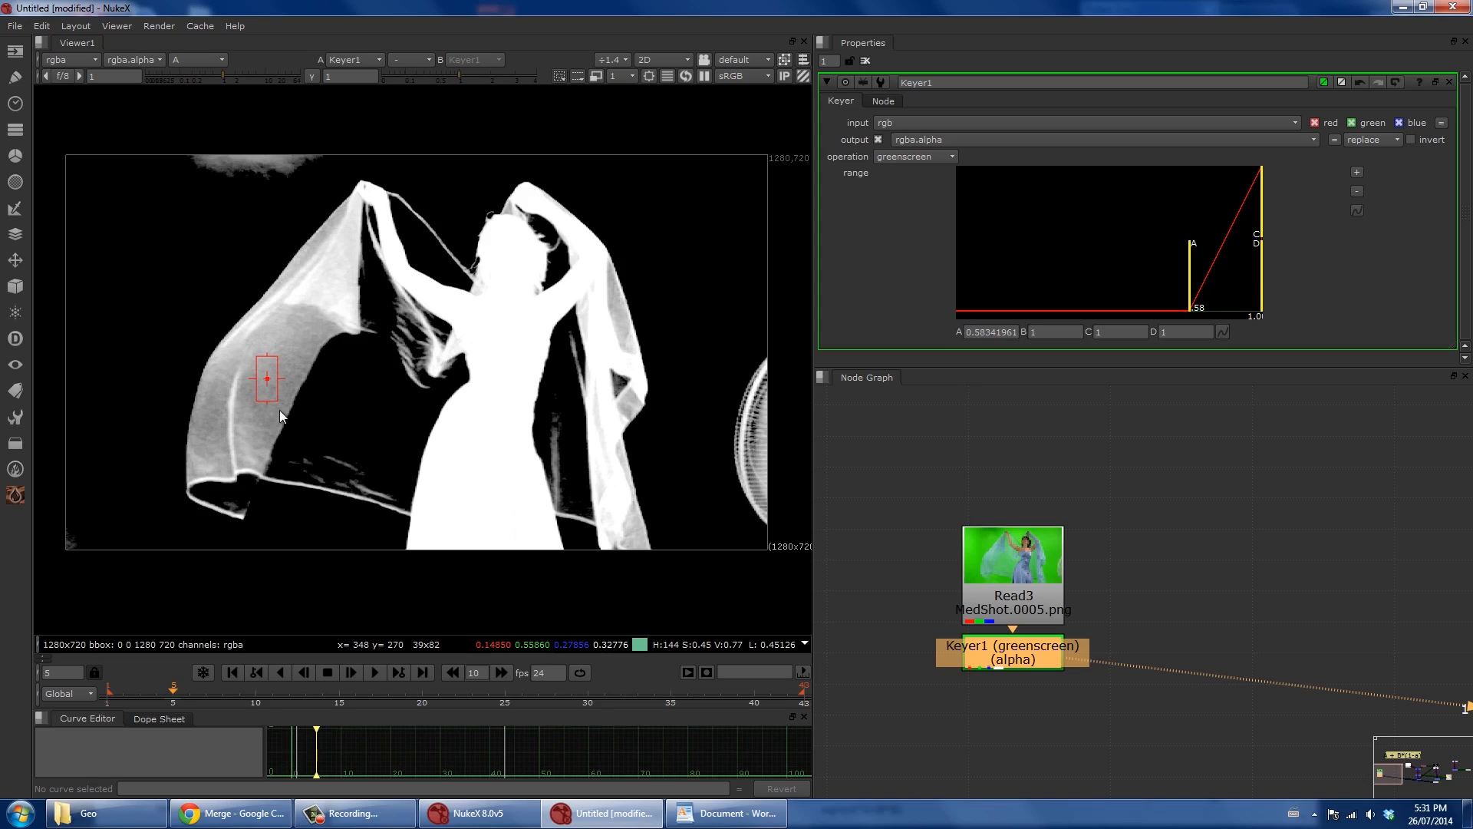
key(a)
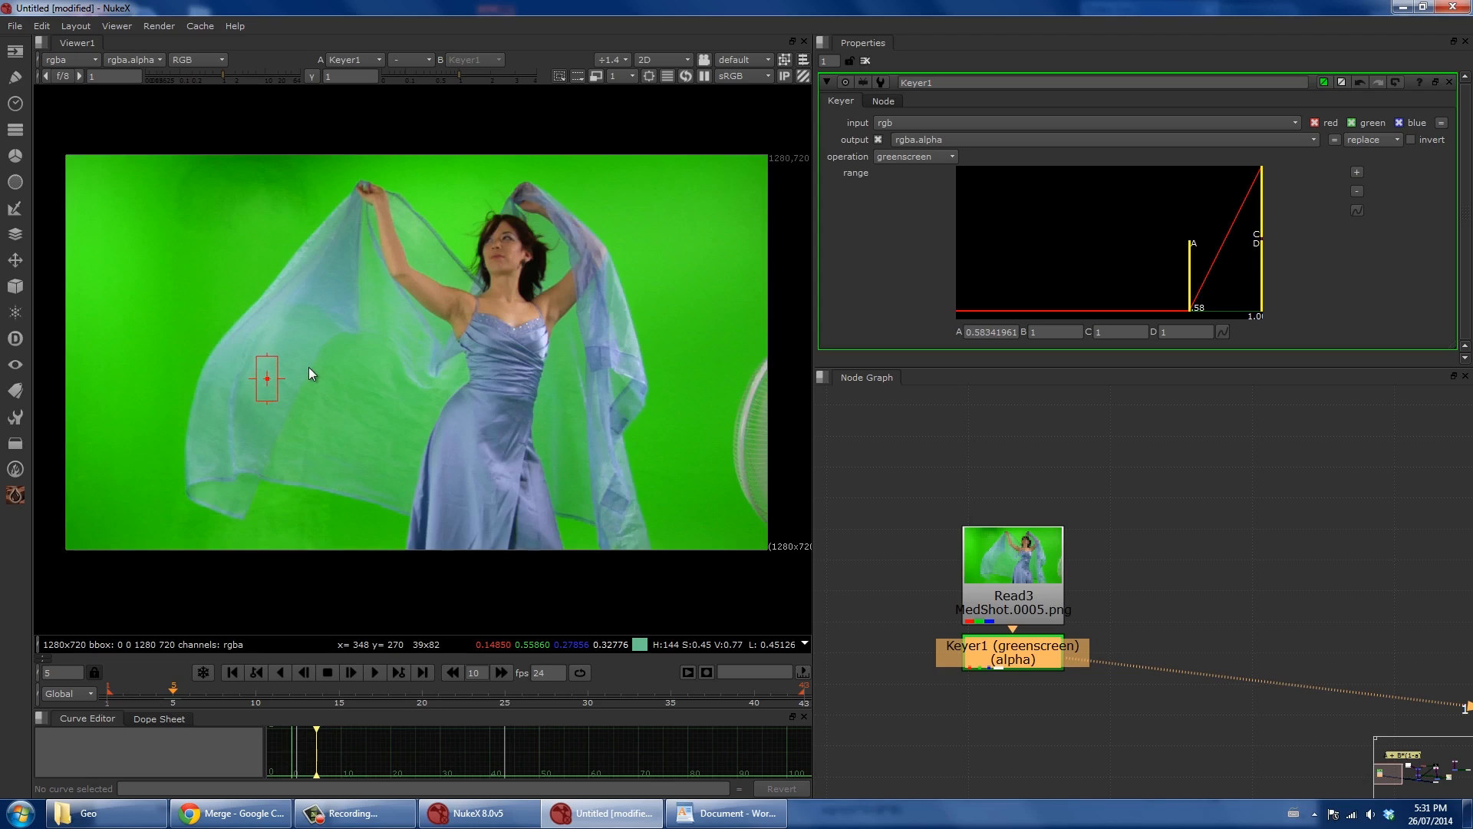
Add a Premult node below Keyer1 and examine the premultiplied image.
key(Tab)
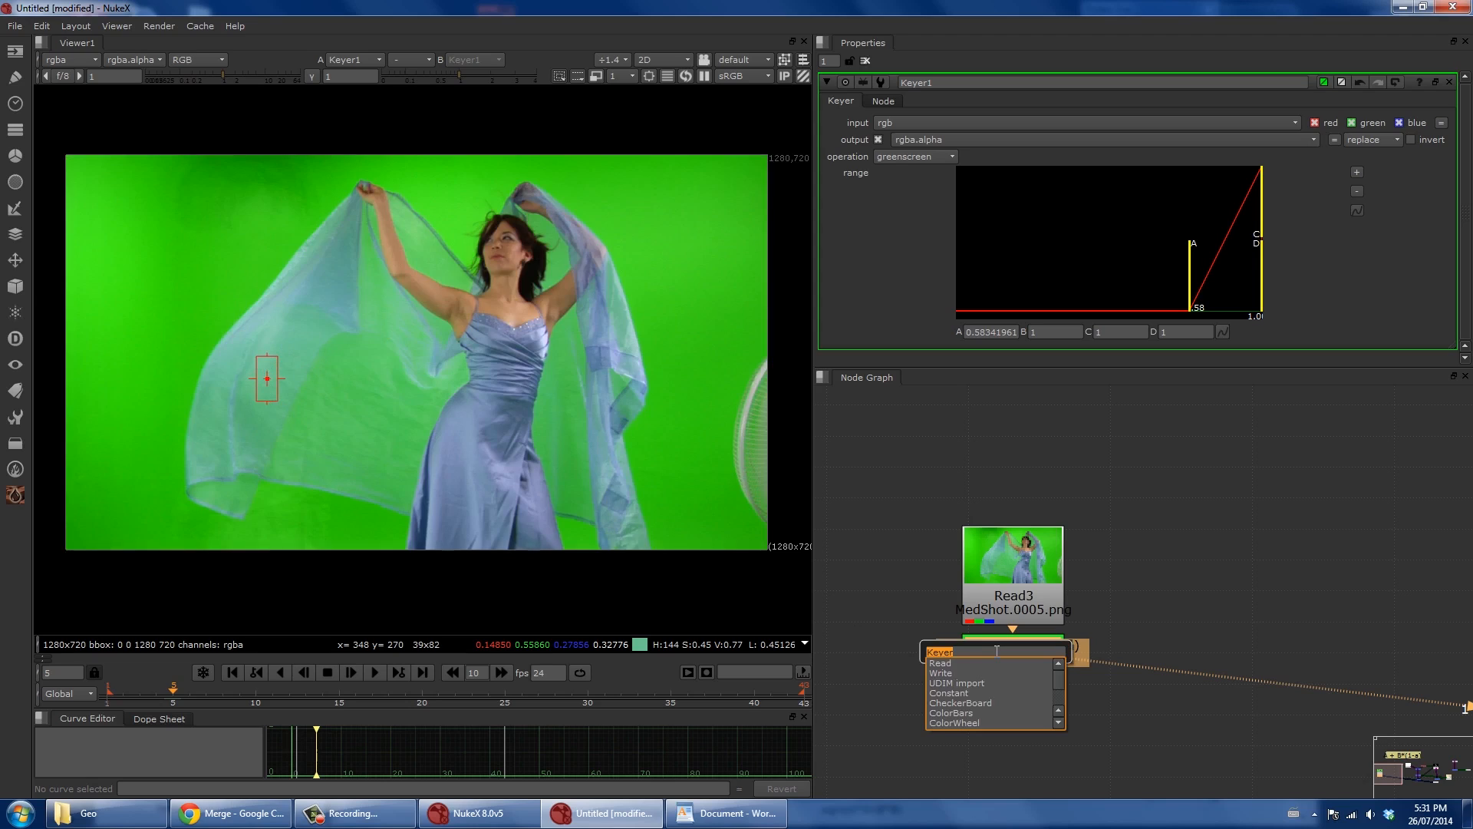
text(premult)
key(Return)
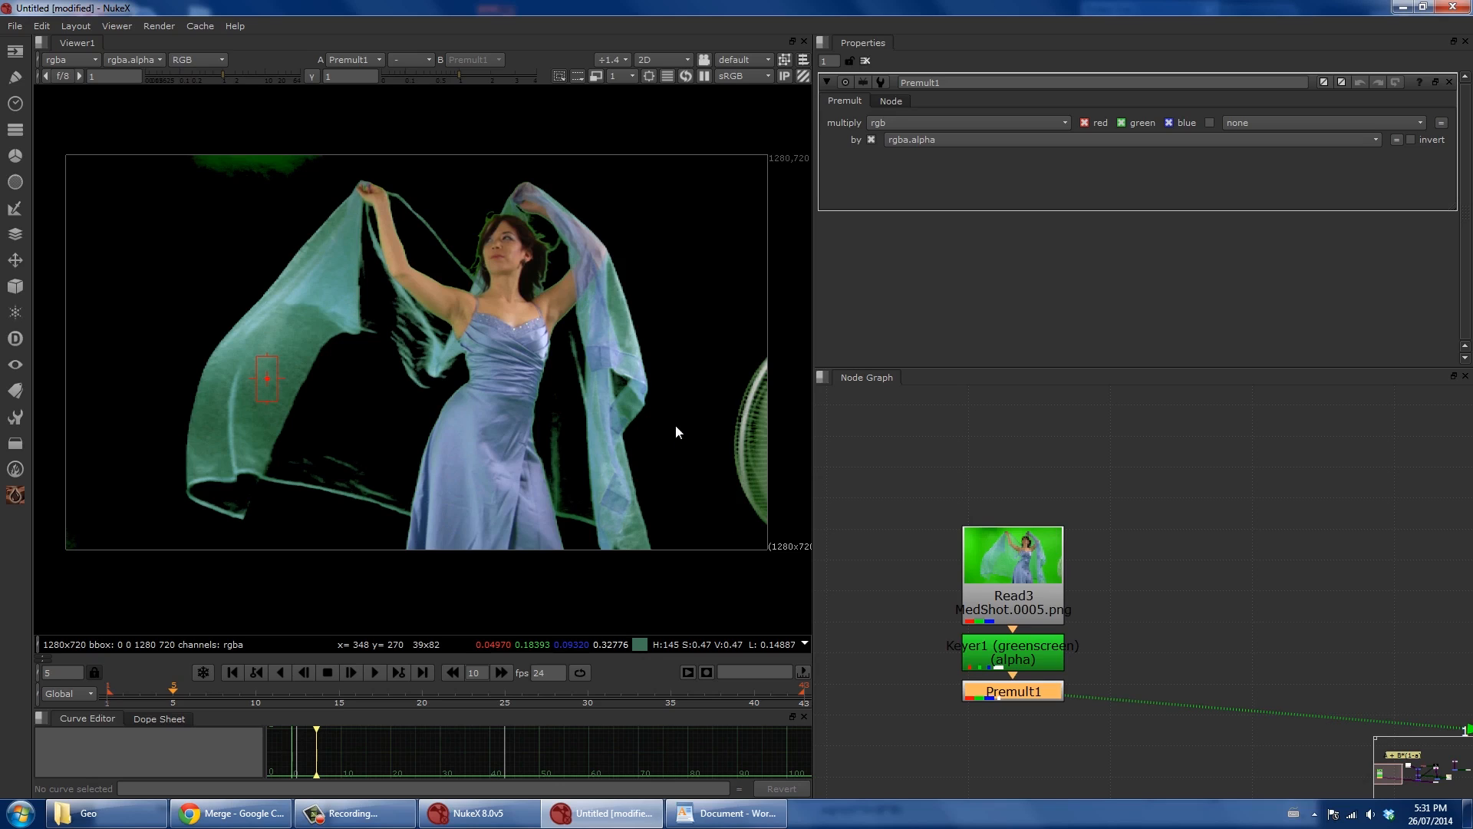
scroll(676, 422, down, 3)
scroll(698, 415, up, 4)
scroll(699, 414, down, 3)
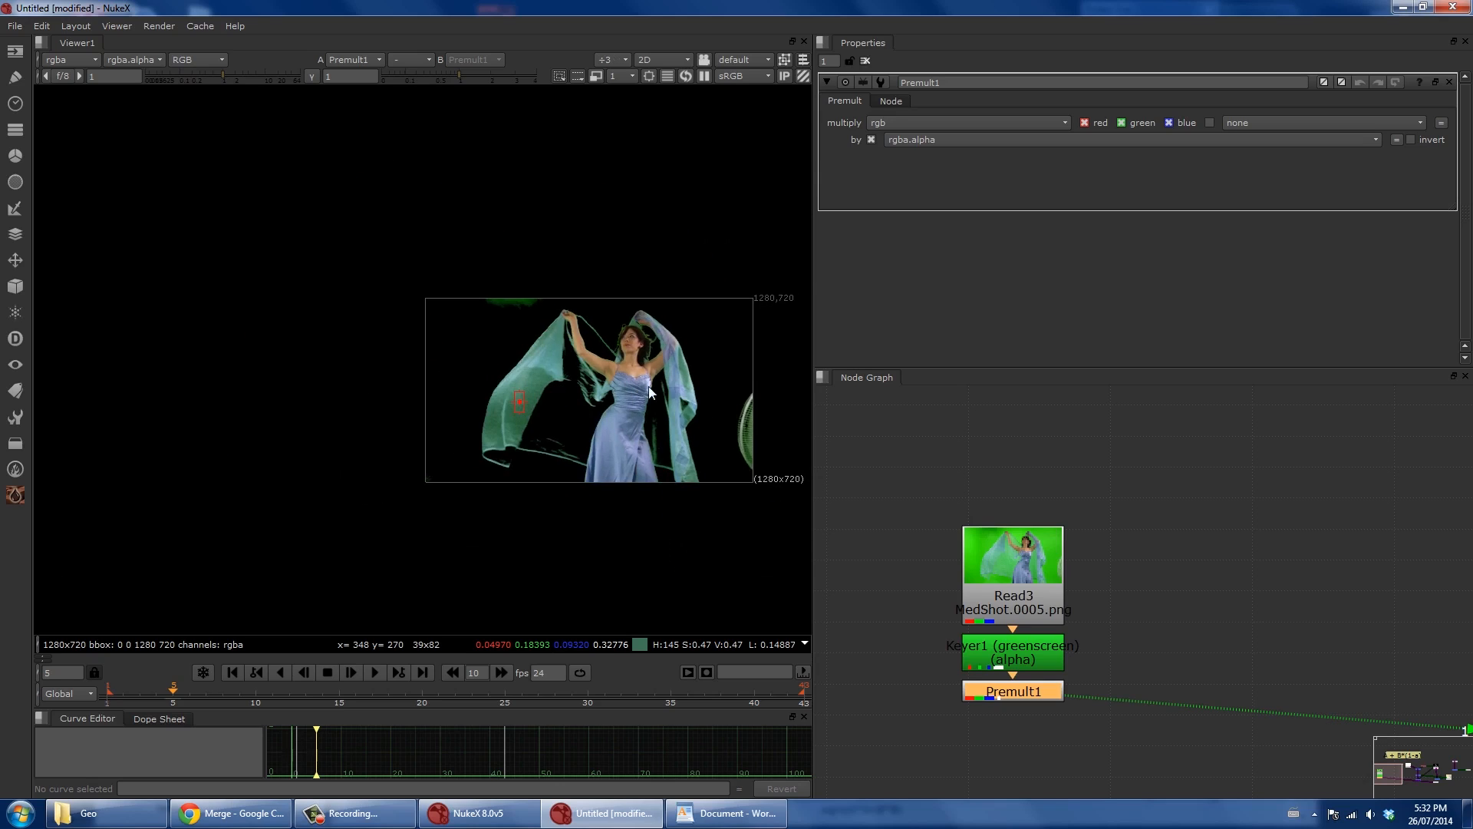
middle_drag(701, 401, 629, 405)
scroll(629, 412, down, 2)
scroll(627, 406, up, 2)
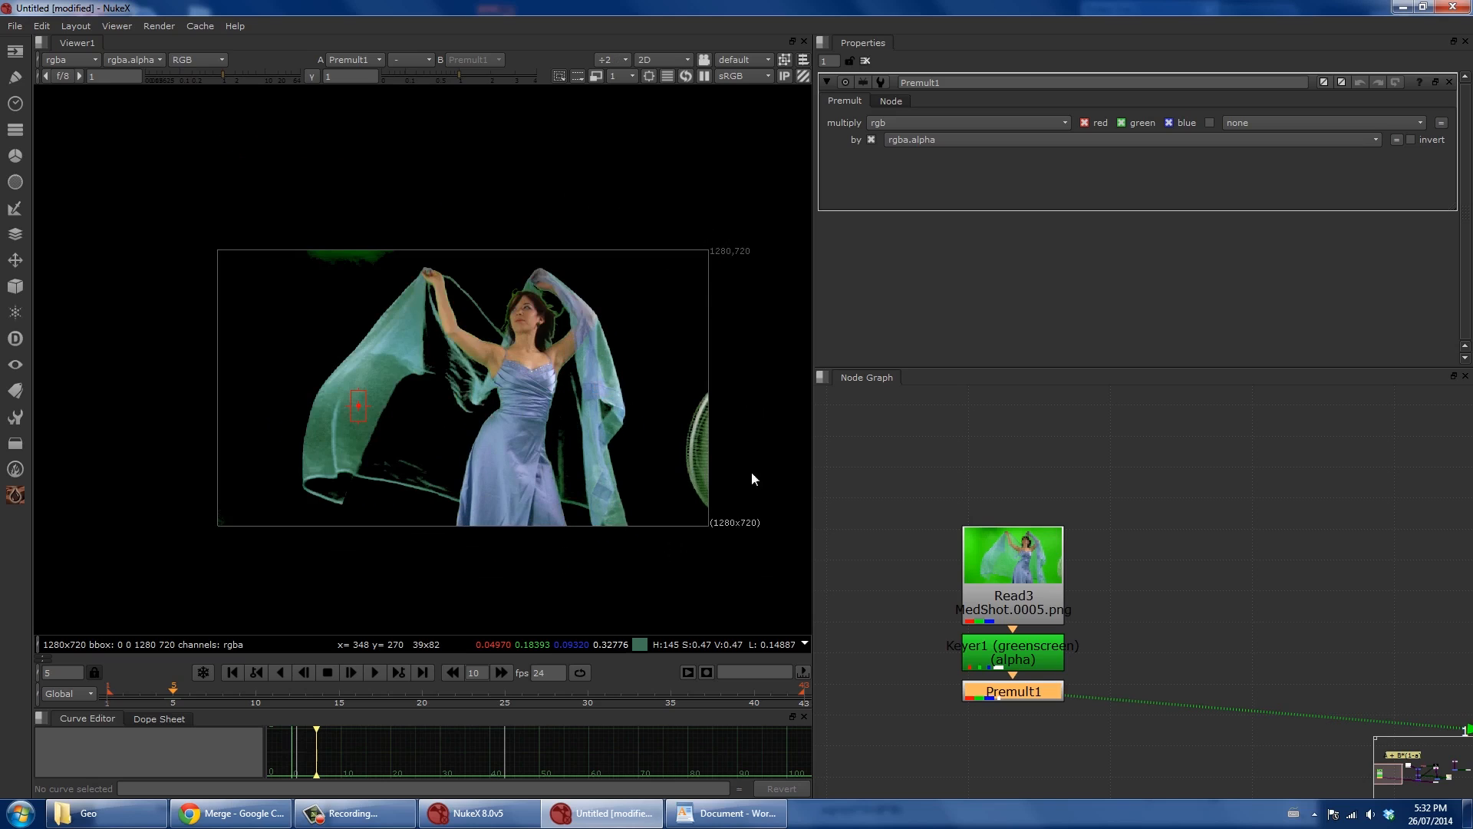
Delete the Premult node and compare the Keyer's alpha with its full-colour image.
key(Delete)
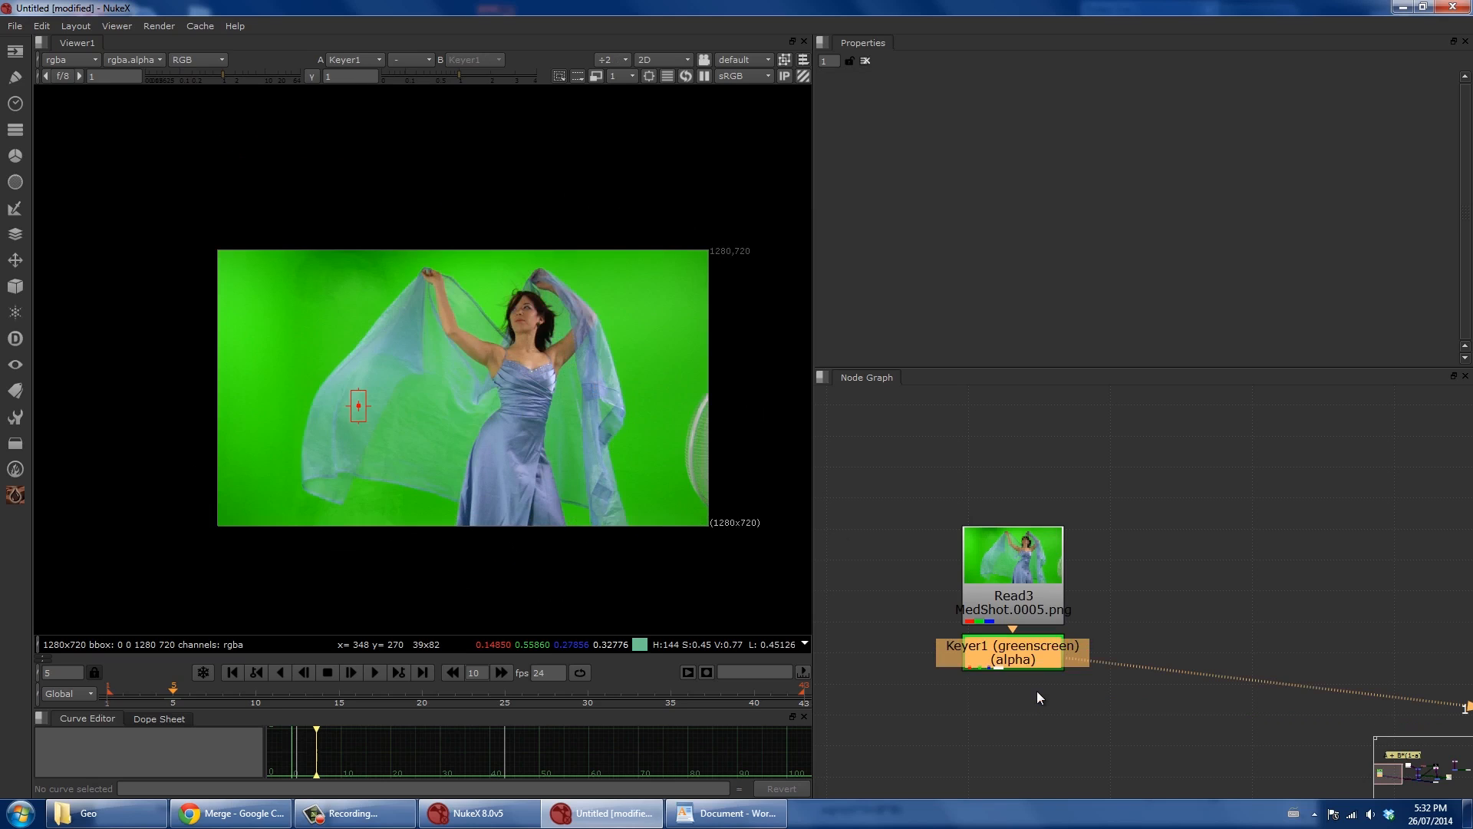
scroll(1042, 679, down, 2)
key(a)
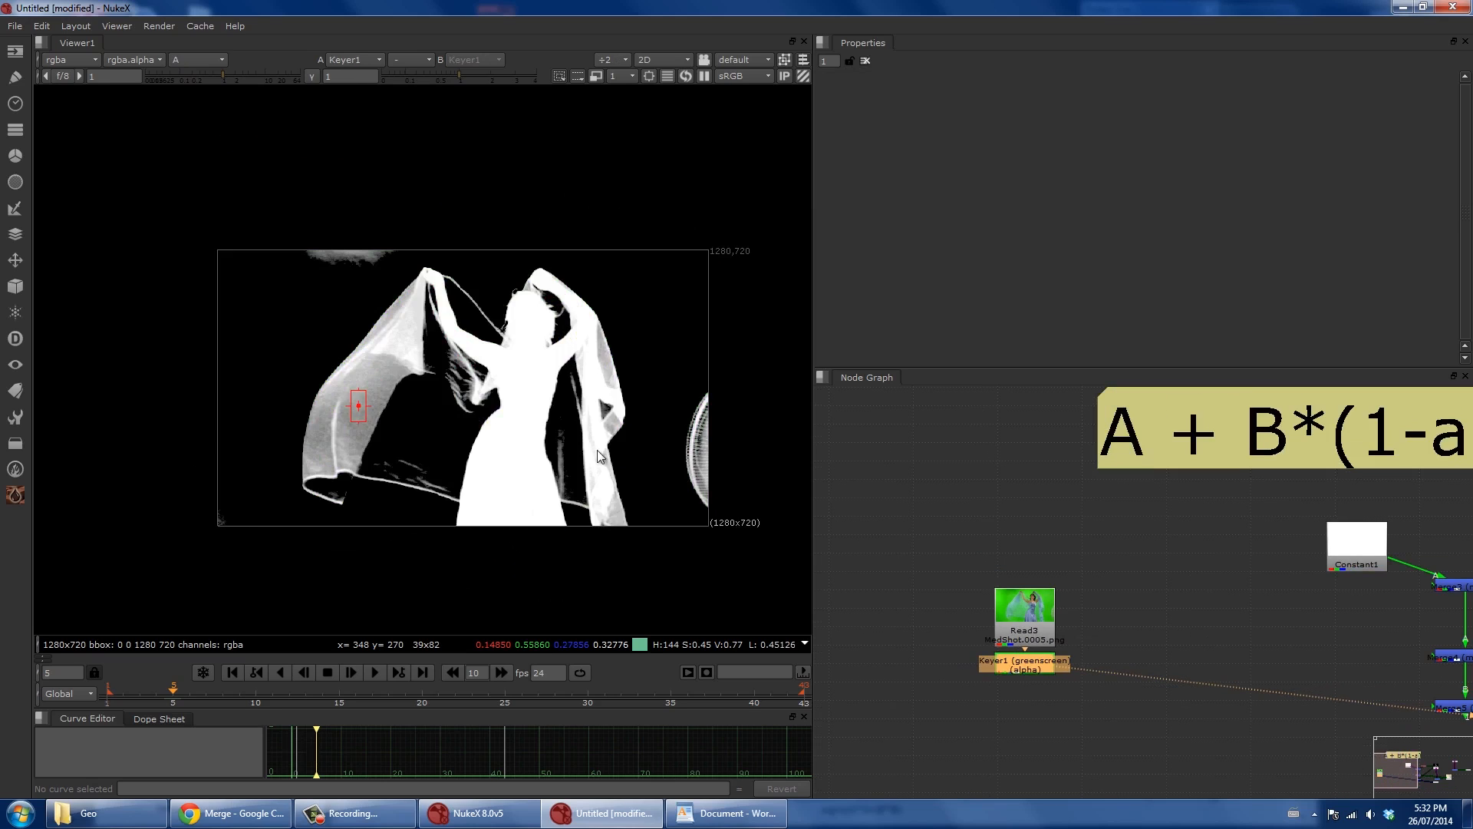
key(a)
Add a Merge node below Keyer1, connecting the keyed footage as A and the existing background image as B.
click(1008, 712)
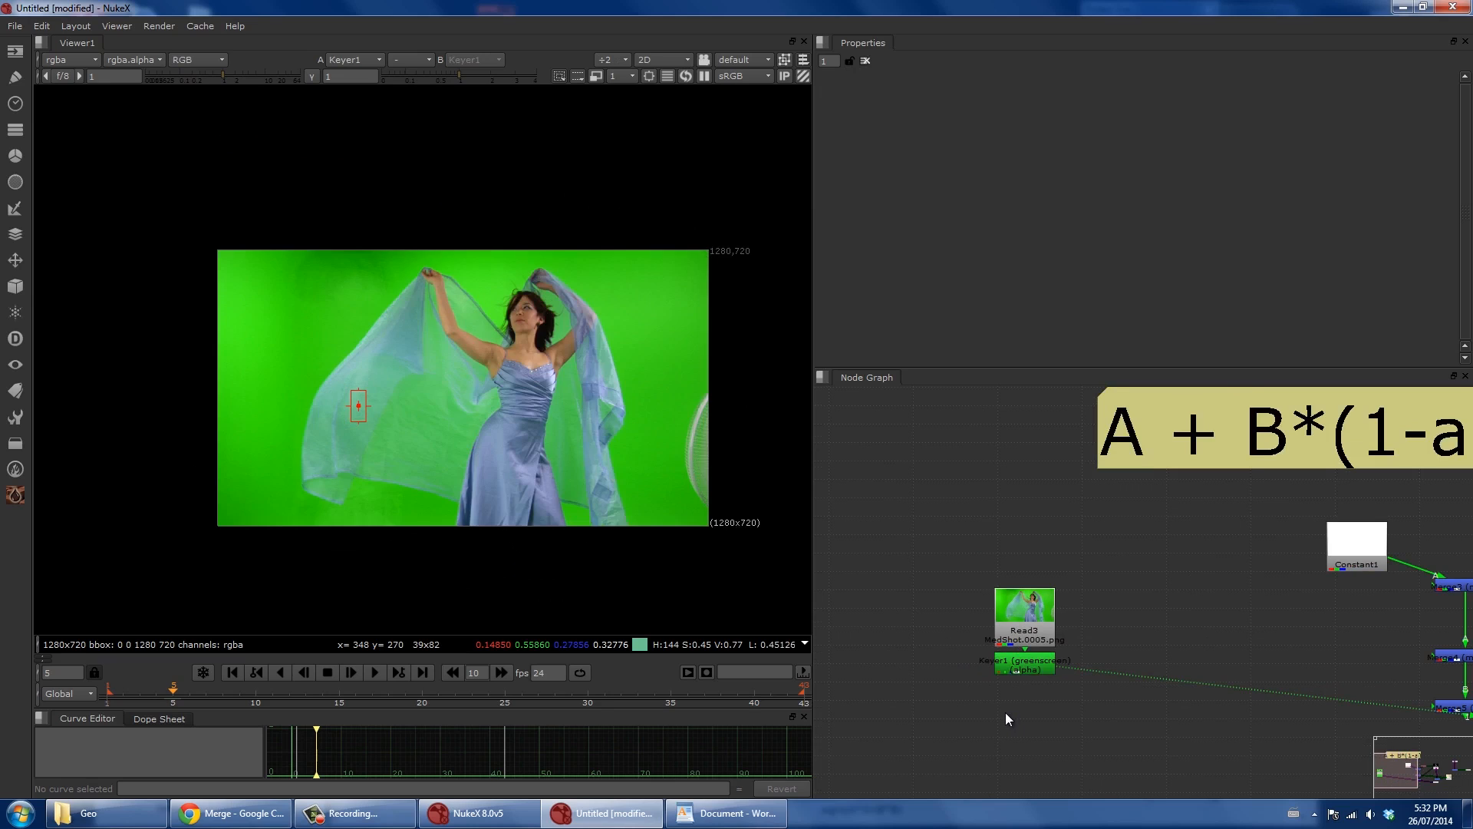
key(m)
drag(1022, 692, 1448, 667)
middle_drag(1011, 655, 1402, 609)
drag(1018, 632, 1062, 646)
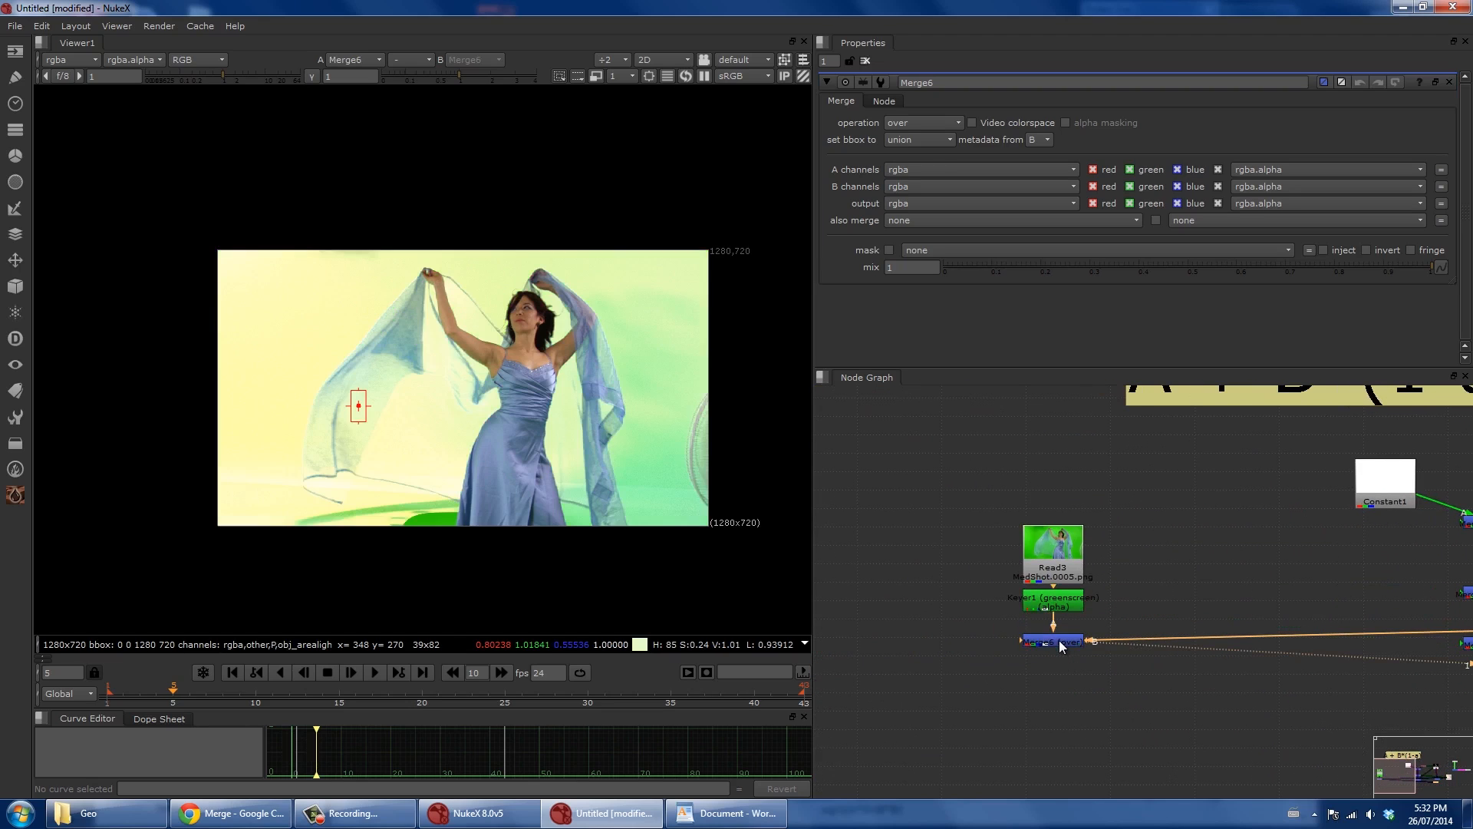
scroll(422, 388, down, 2)
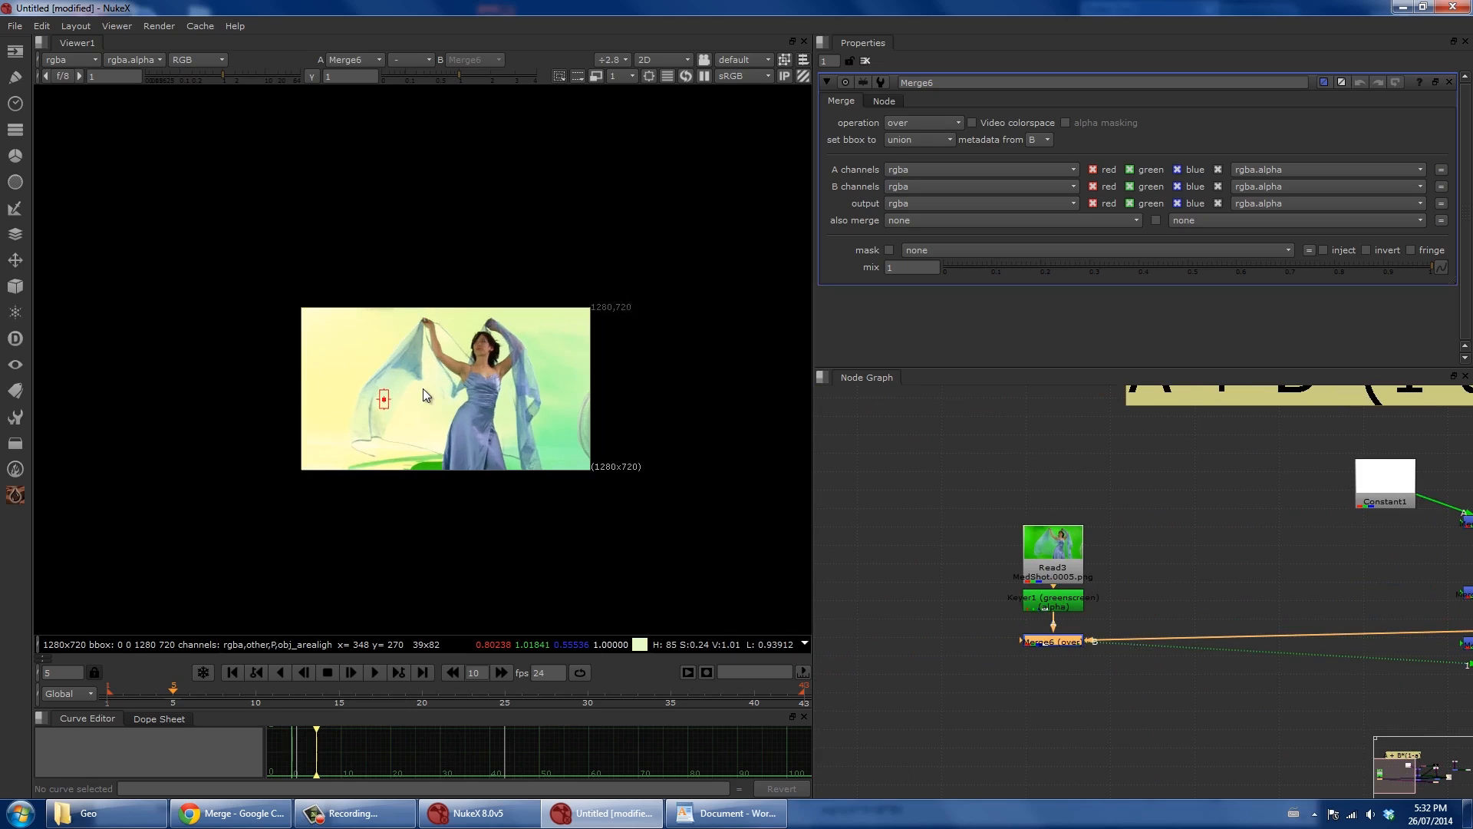
scroll(422, 388, up, 5)
scroll(422, 388, down, 2)
Insert a Dot on Merge6's background connection, and compare the background, the Keyer's colour and alpha, and the merged image.
ctrl+click(1282, 636)
key(1)
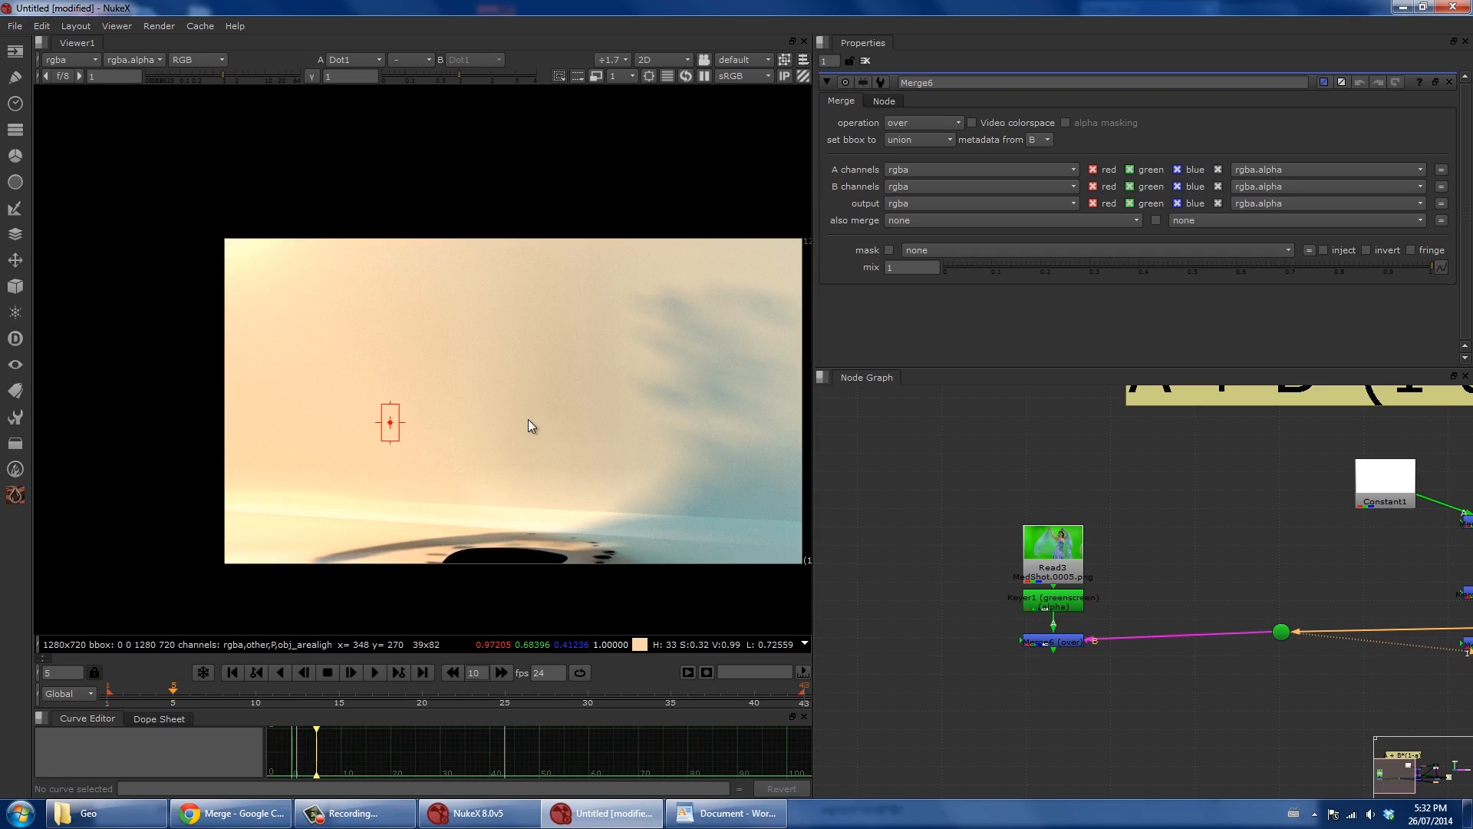
click(1060, 595)
key(1)
key(a)
key(a)
click(1044, 641)
key(1)
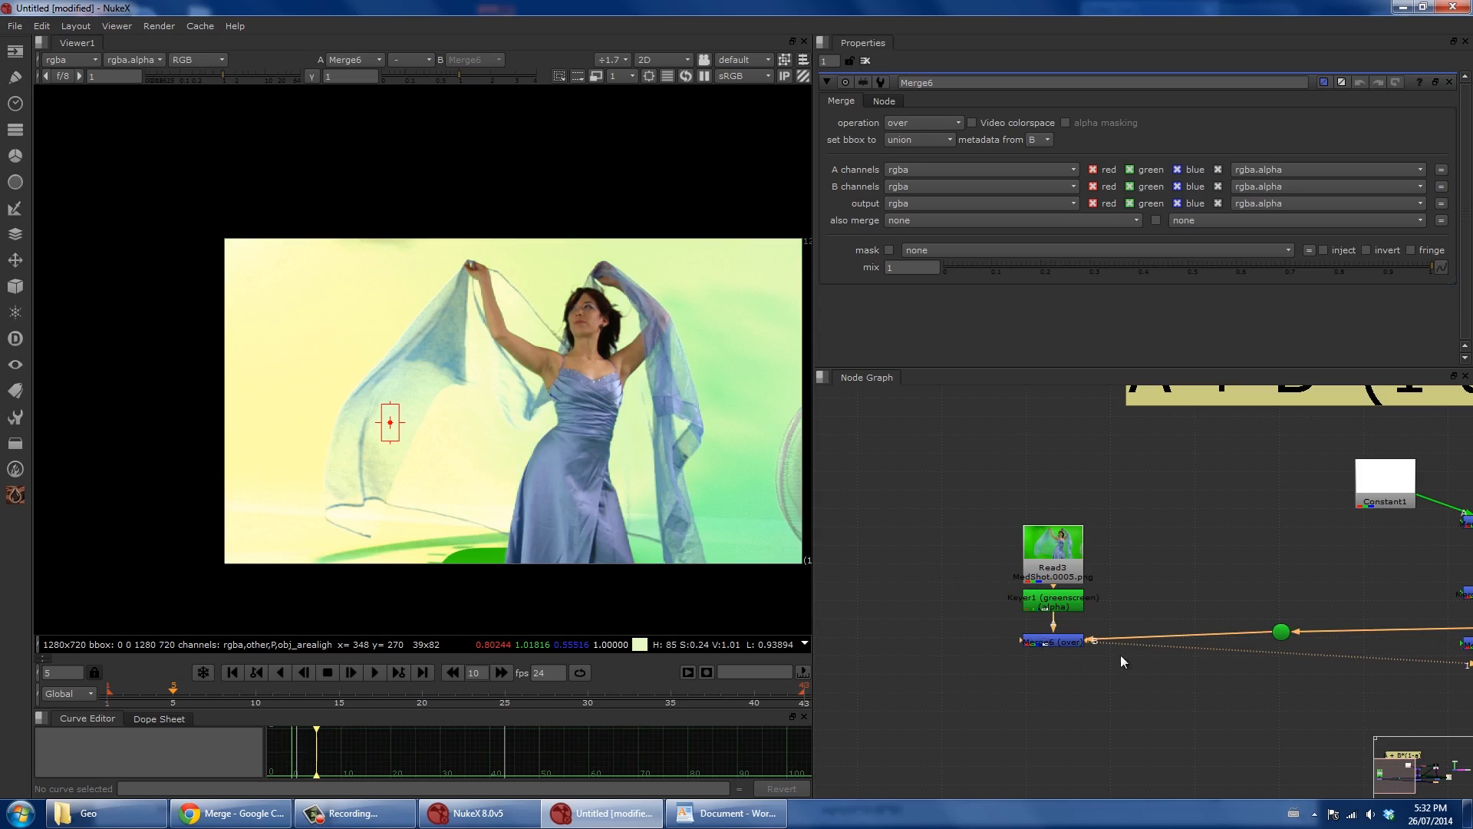
Add a CheckerBoard node, connect it to Merge6's B input in place of the background, and view the merged result.
key(Tab)
text(check)
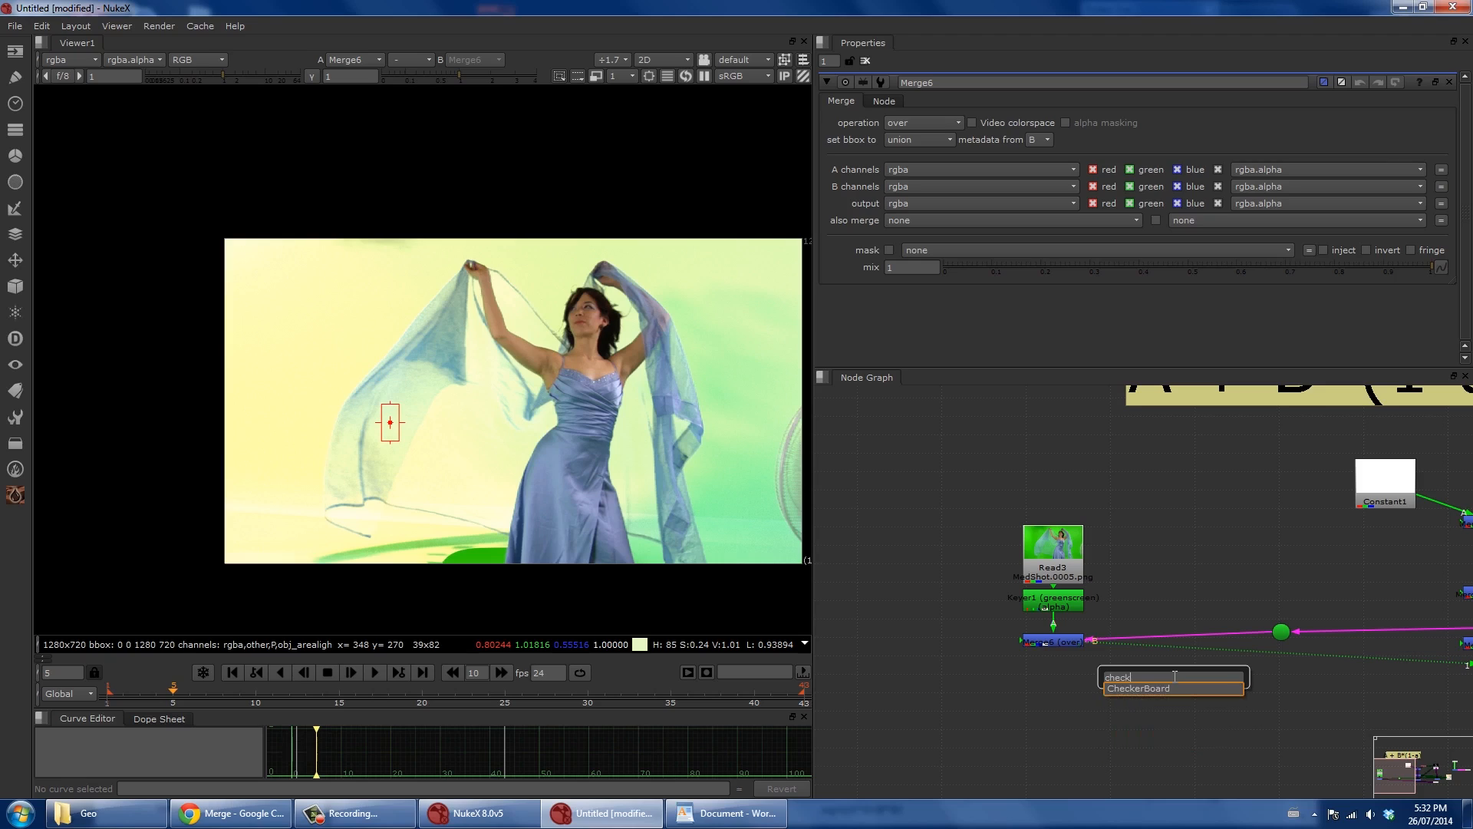
key(Return)
drag(1266, 636, 1176, 682)
middle_drag(495, 393, 414, 387)
click(1163, 687)
key(1)
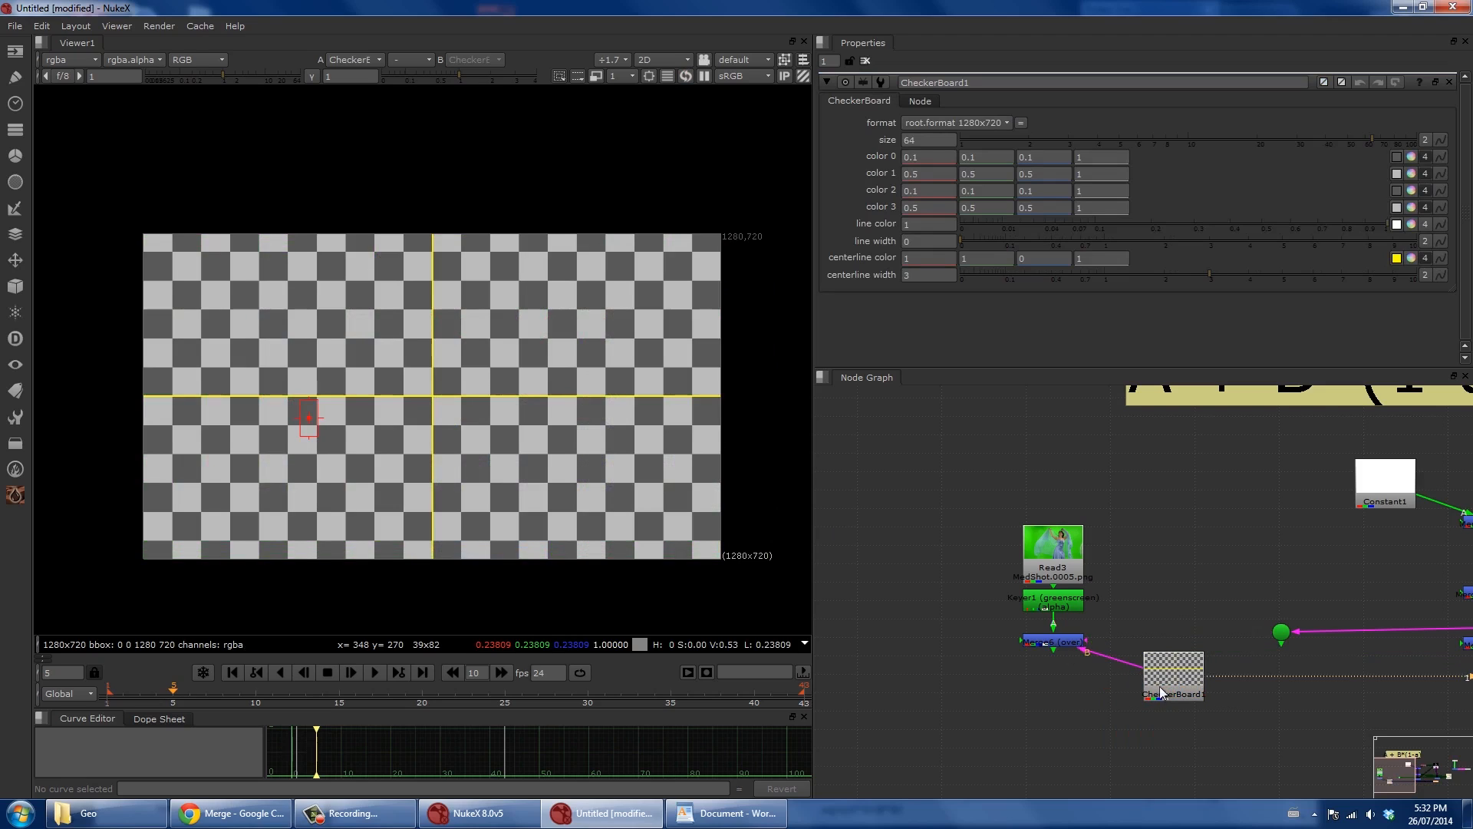
click(1042, 642)
key(1)
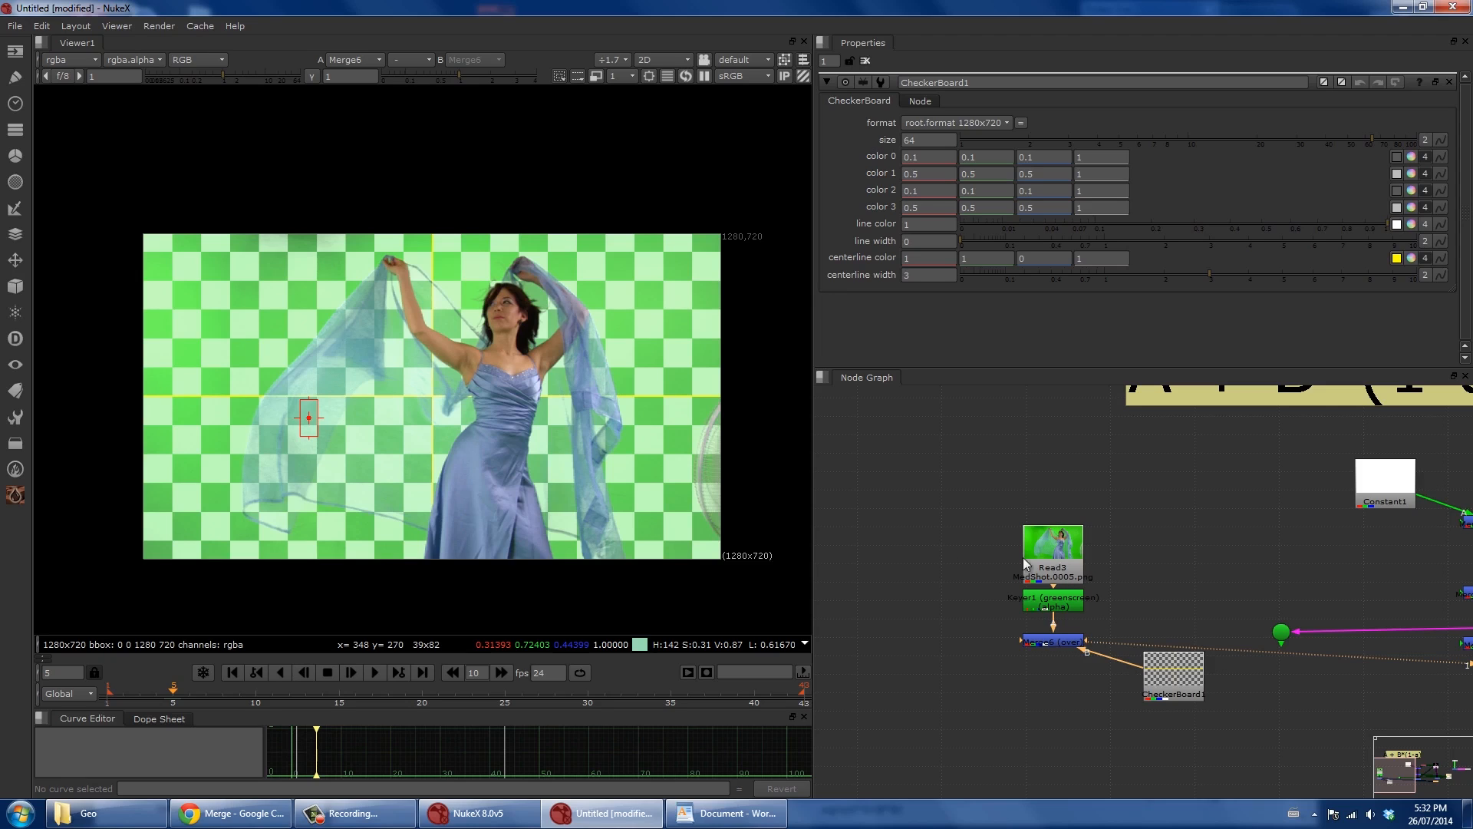
Open Merge6's settings and move the CheckerBoard node up level with the Merge.
middle_drag(1059, 647, 914, 668)
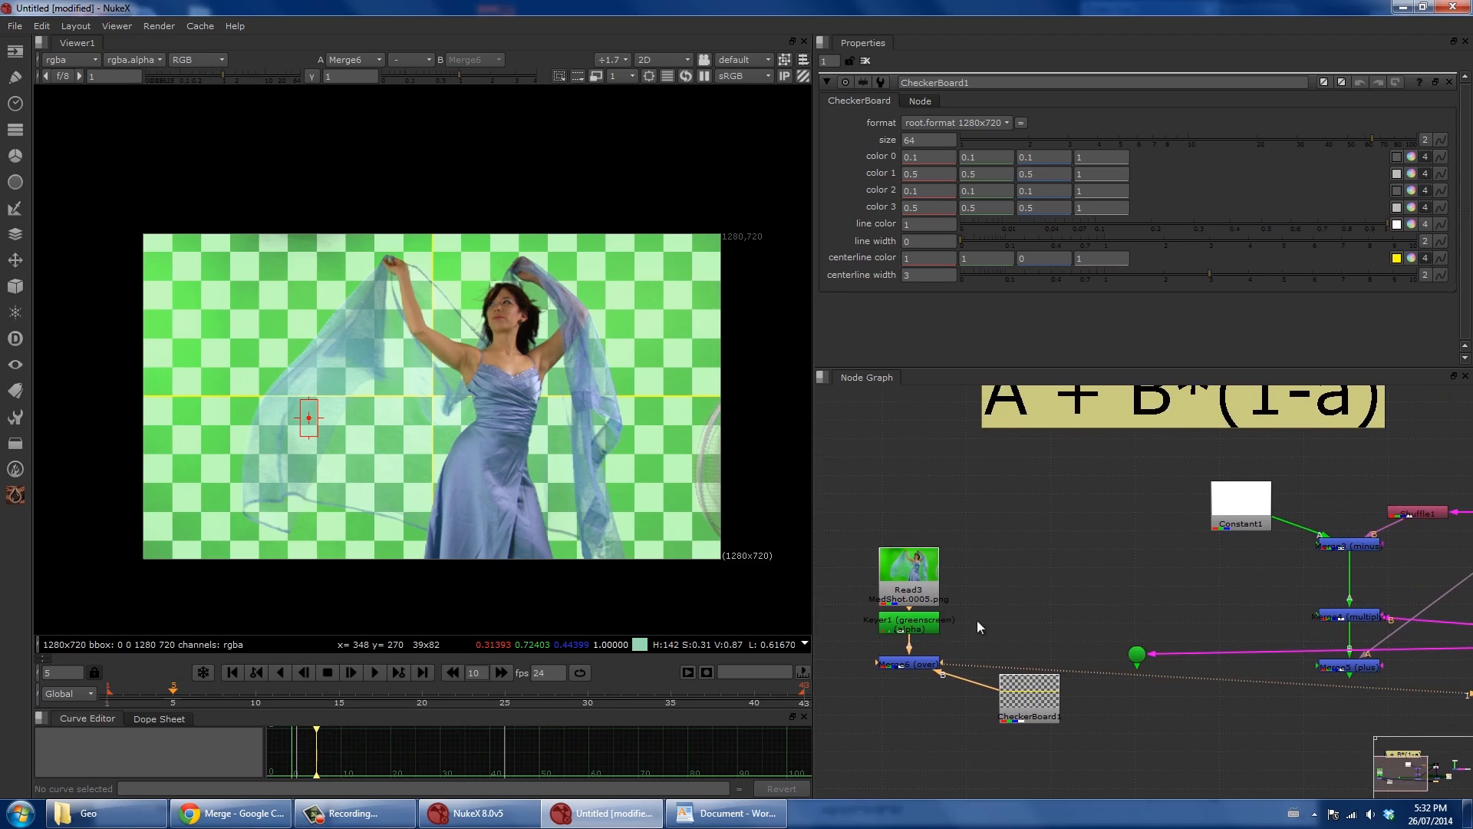
double_click(915, 668)
middle_drag(979, 580, 1192, 612)
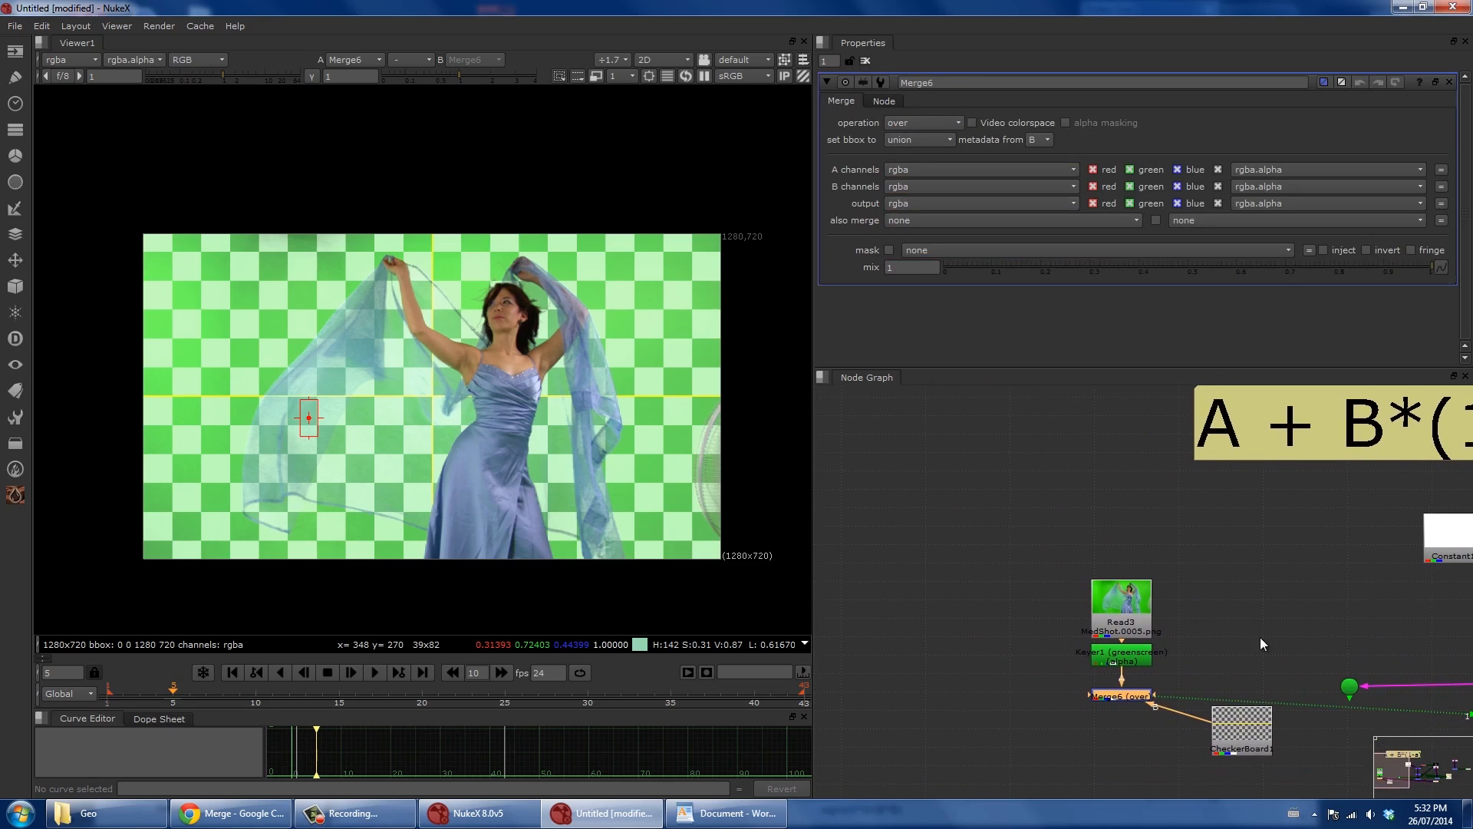
drag(1233, 740, 1224, 675)
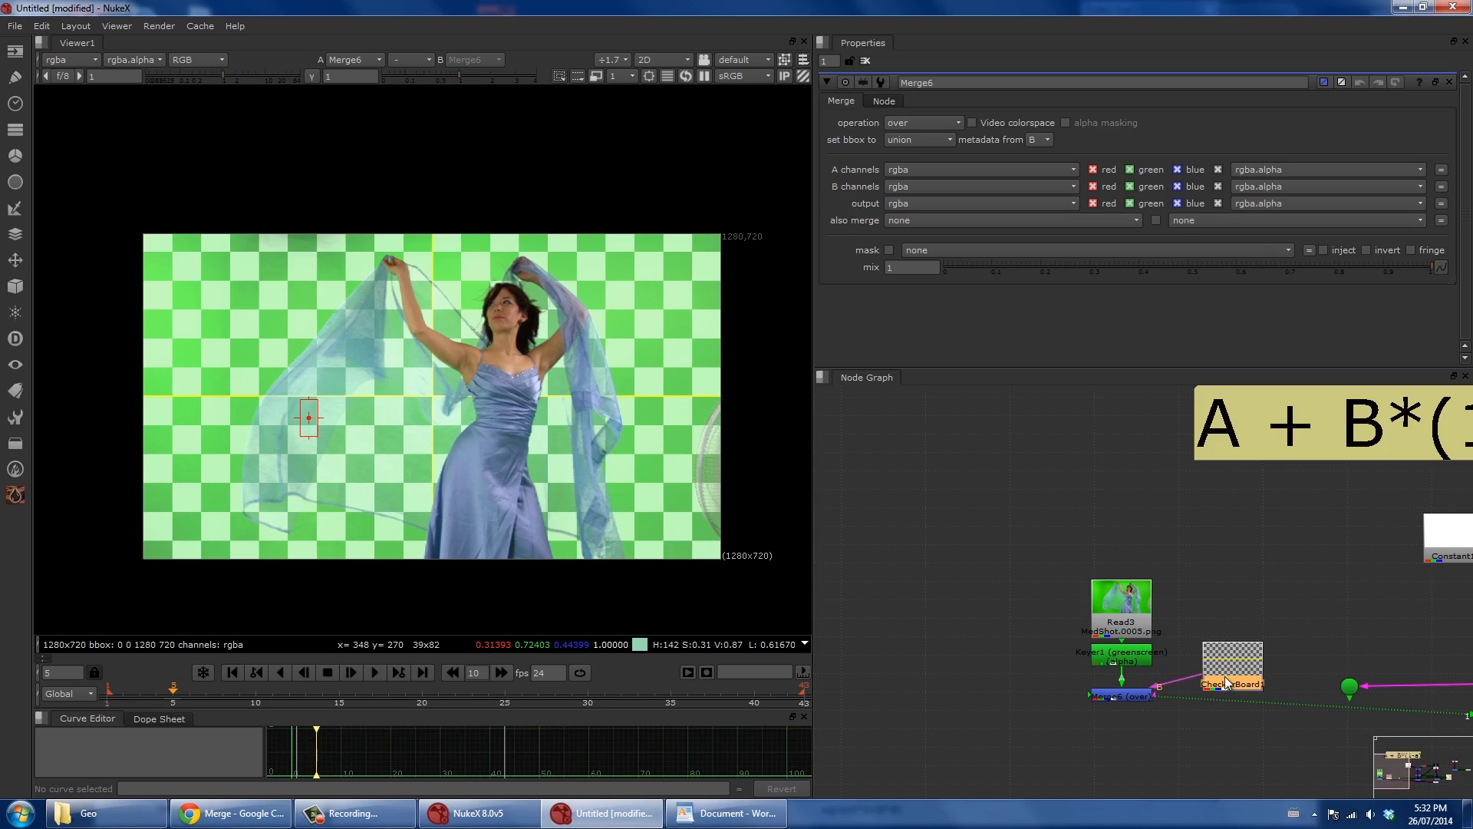
Add a Shuffle node near the Read3 green-screen footage.
click(1134, 614)
middle_drag(1450, 491, 1069, 510)
middle_drag(1139, 602, 1394, 496)
key(Tab)
text(shuffl)
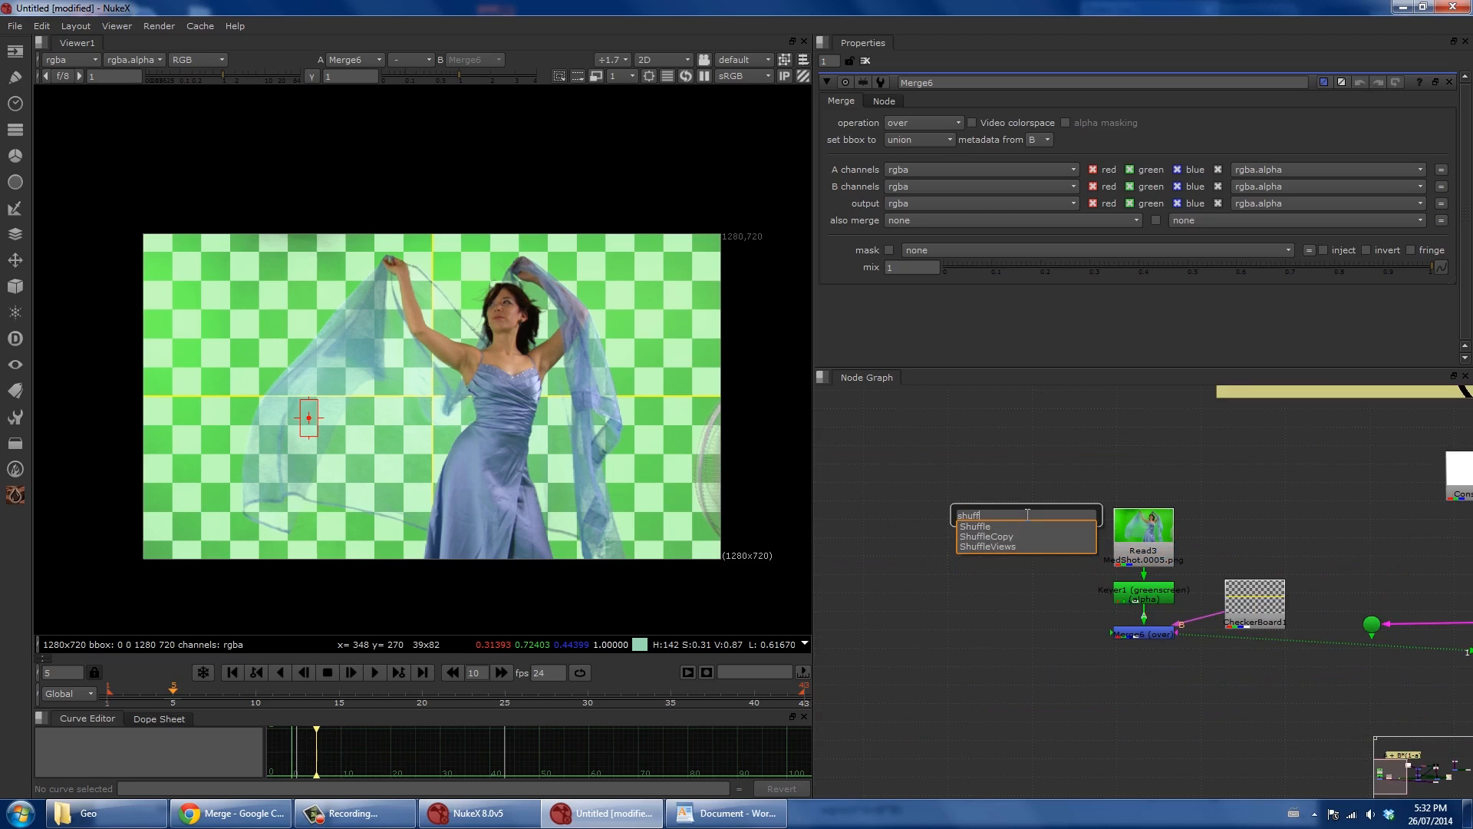
key(Return)
Move the A + B*(1-a) note above the green-screen nodes, and connect Shuffle2 to Read3 and view its output.
drag(1259, 408, 843, 447)
middle_drag(904, 597, 1037, 551)
drag(1088, 509, 1223, 546)
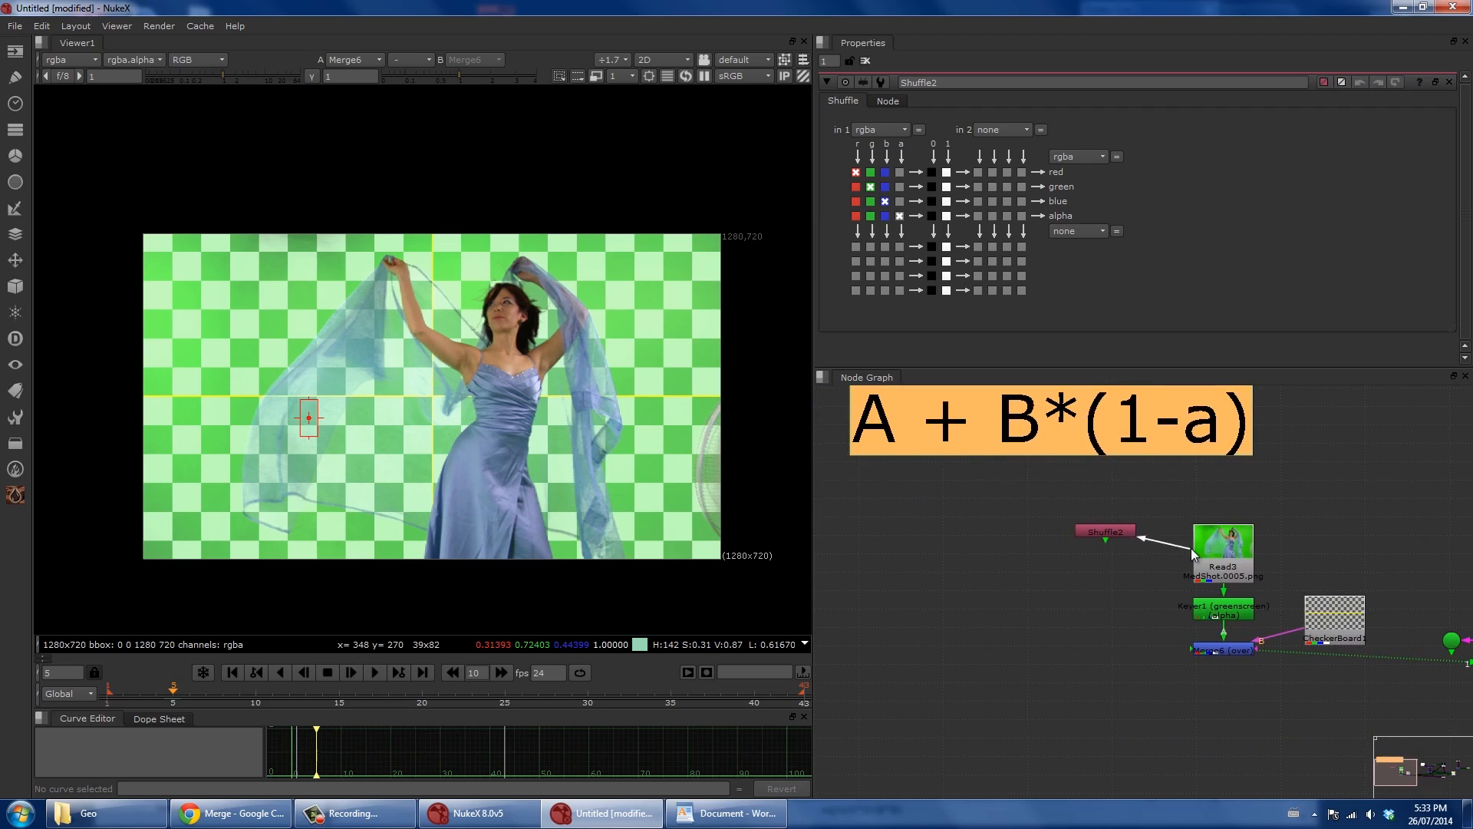
click(1103, 537)
key(1)
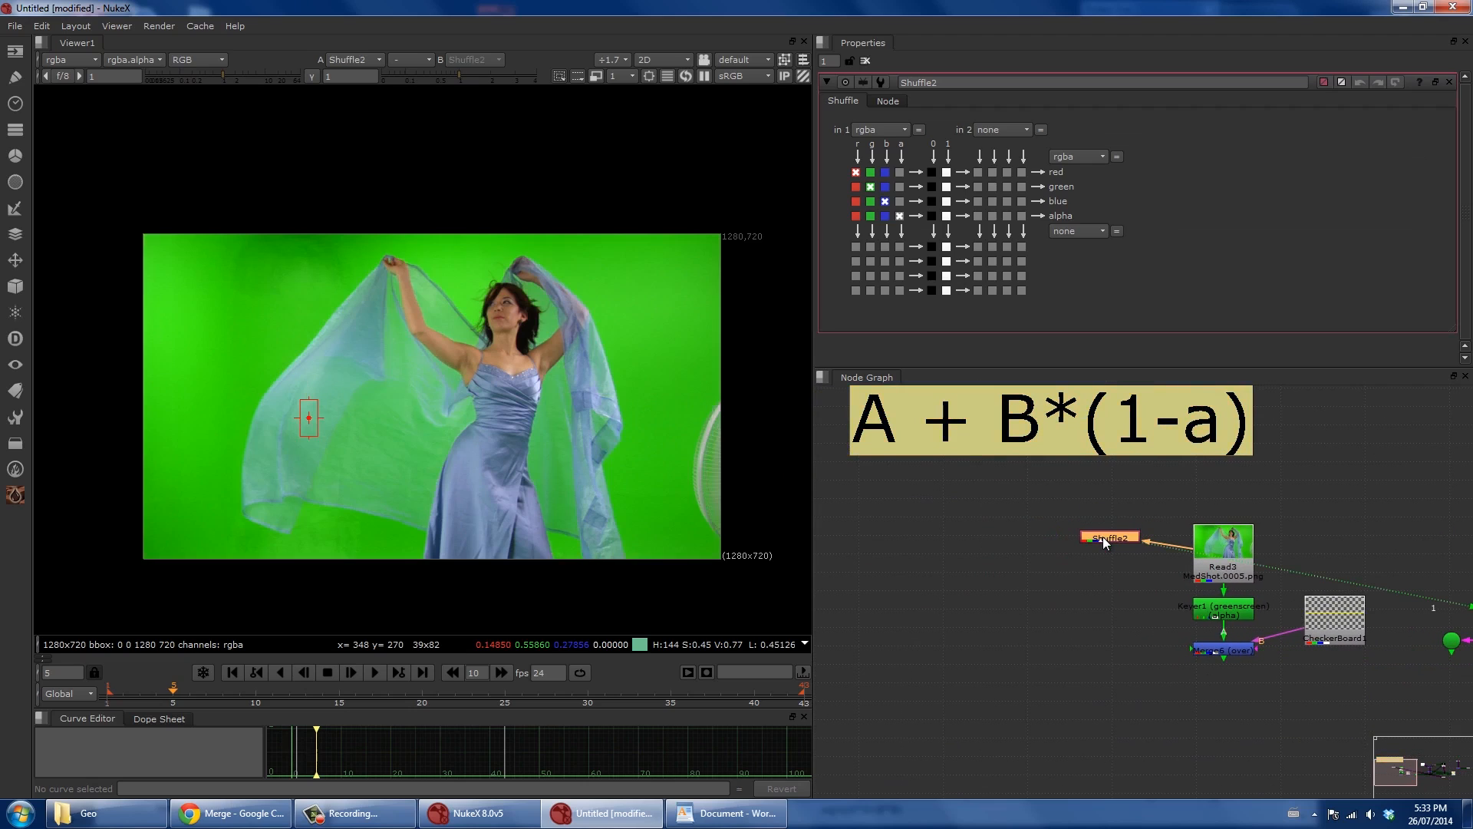
Route alpha into Shuffle2's red, green and blue channels, and reconnect its input to Keyer1, placing it beside the Keyer.
click(899, 172)
click(900, 186)
click(899, 201)
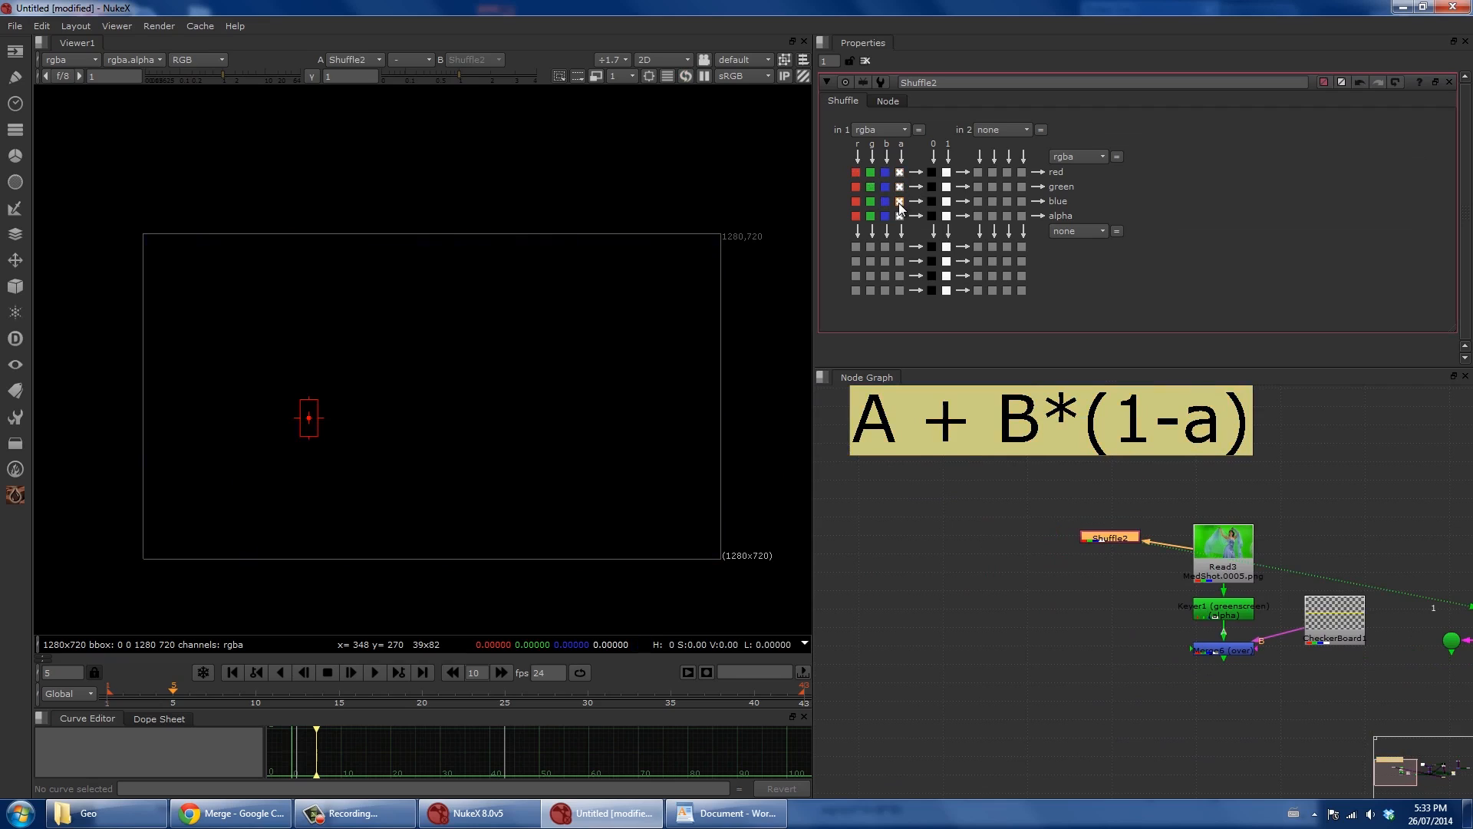
drag(1120, 532, 1201, 614)
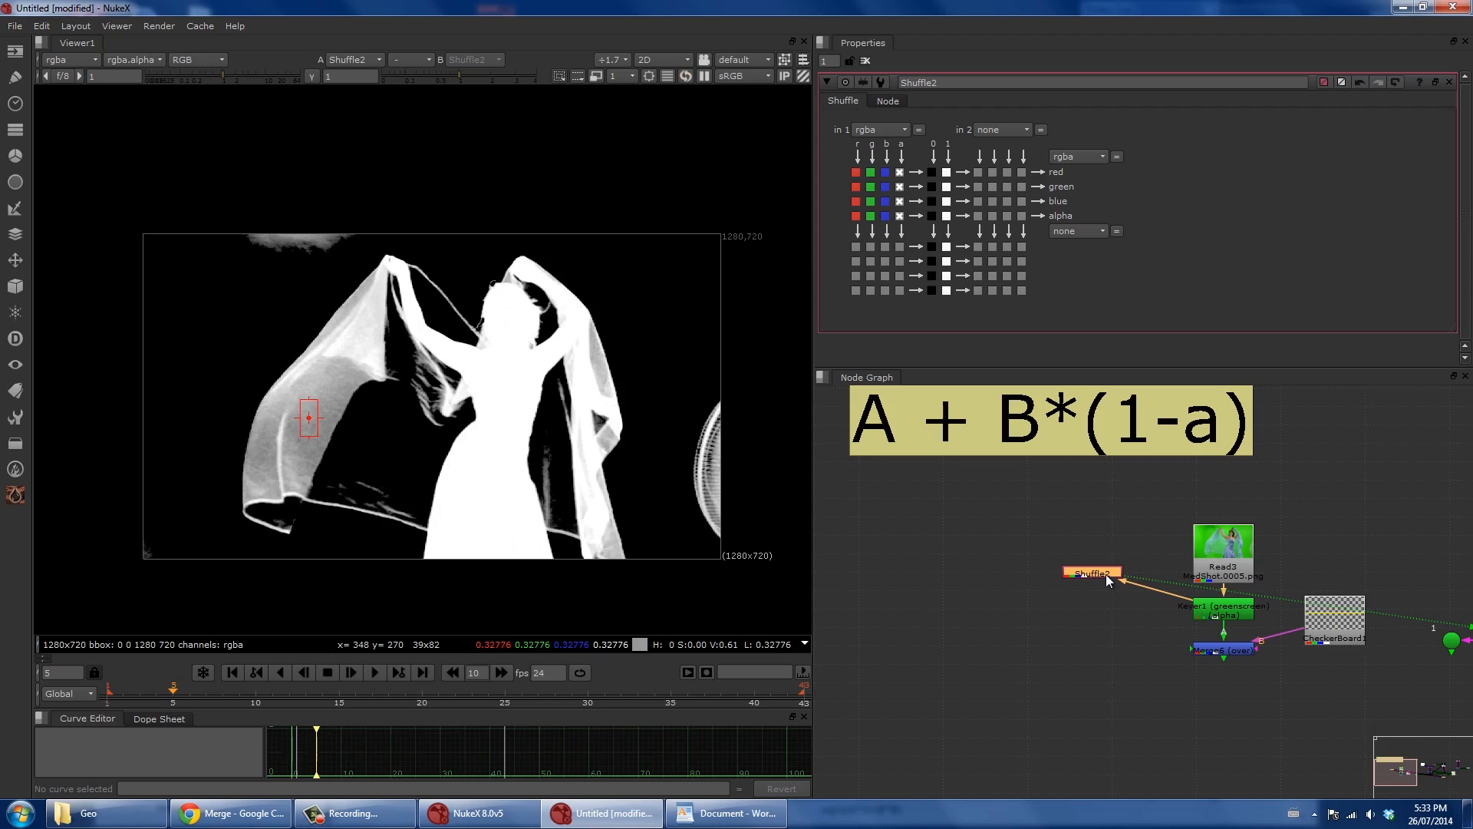
drag(1106, 574, 1108, 606)
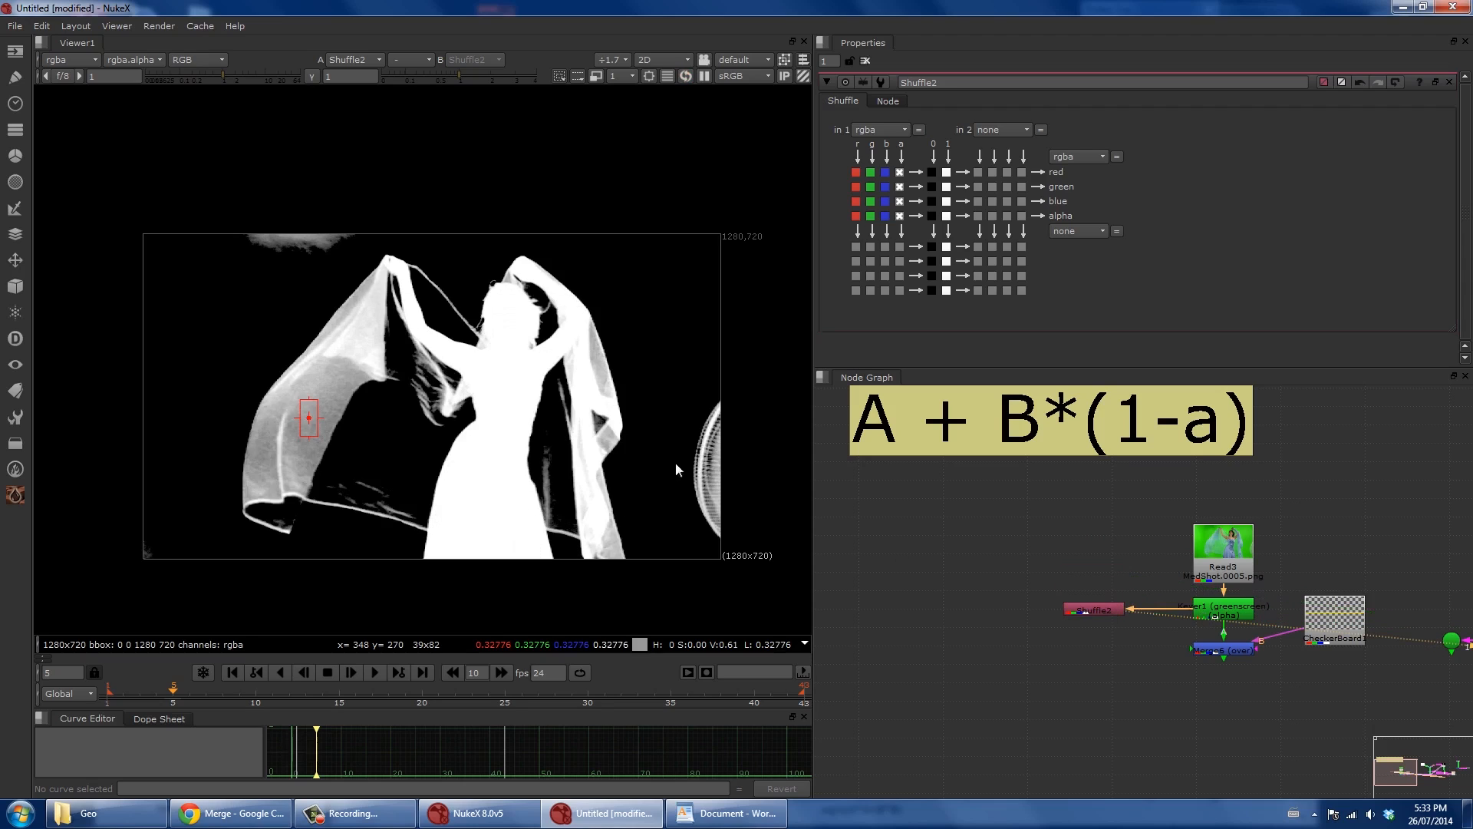
Add a Constant node beside Shuffle2.
key(Tab)
text(Constant)
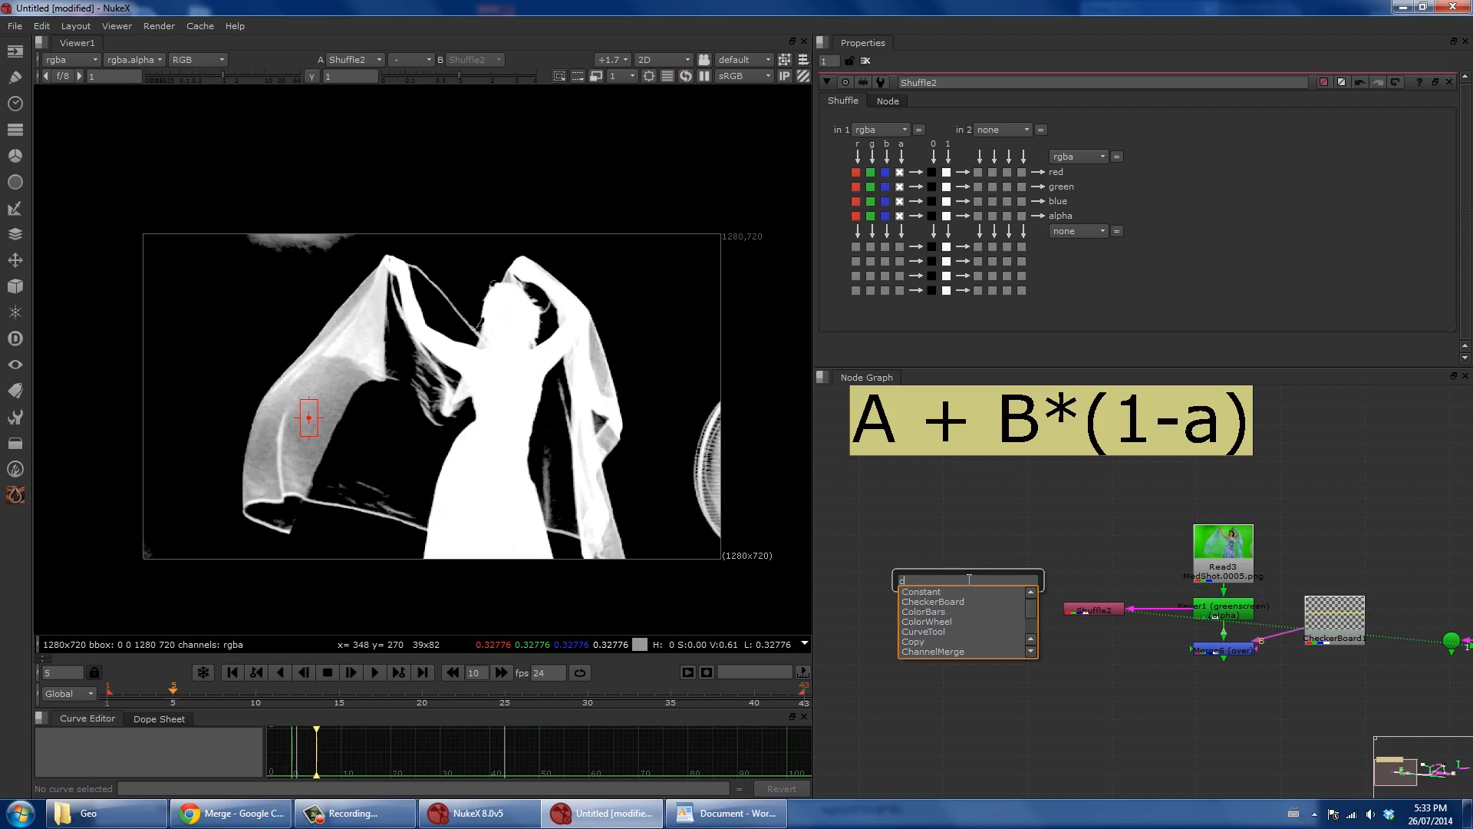
key(Return)
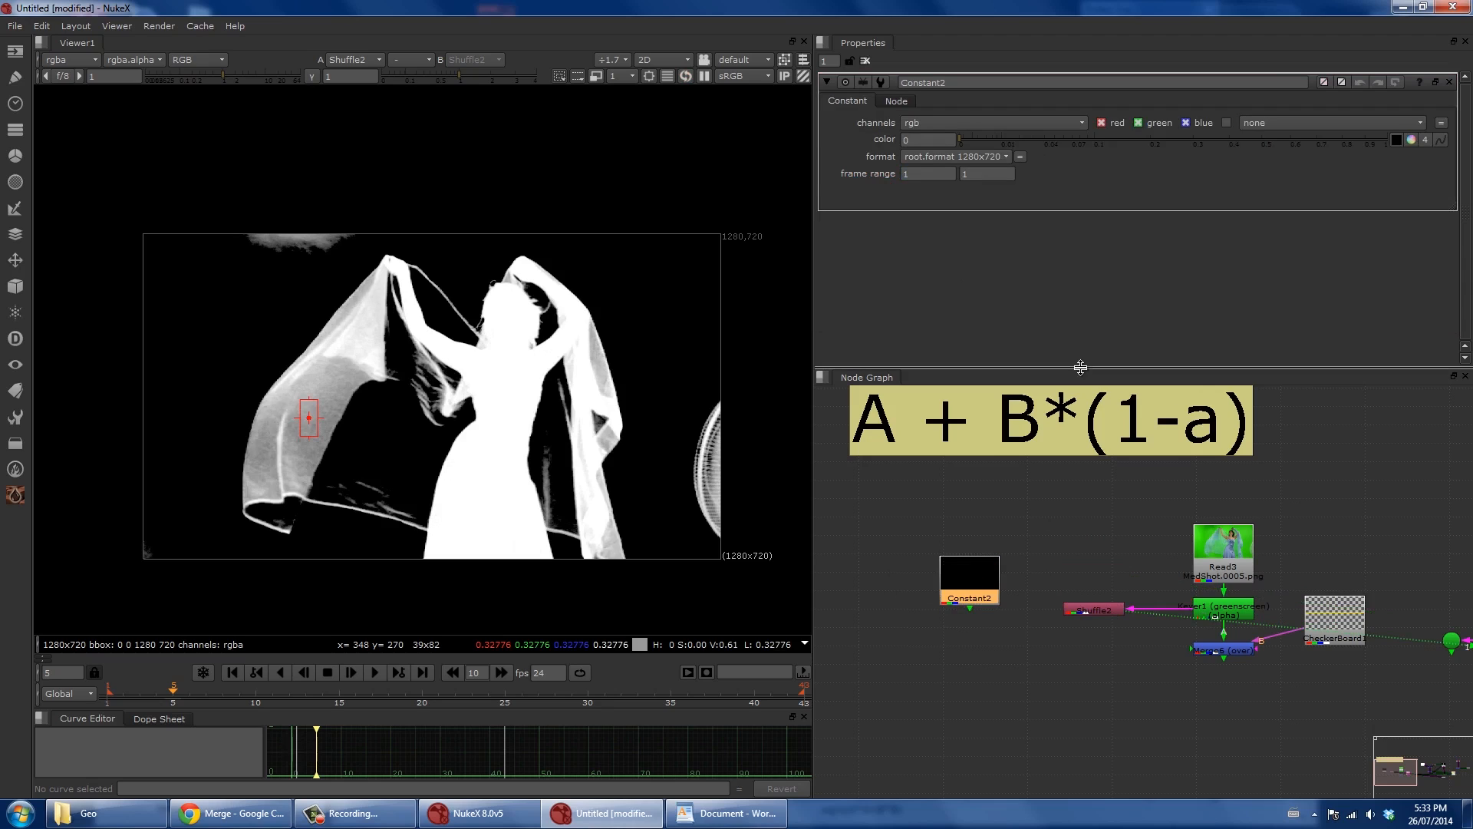
Set Constant2's color to 1, and add a viewed Merge with operation minus that combines Constant2 and Shuffle2.
drag(1308, 140, 1386, 142)
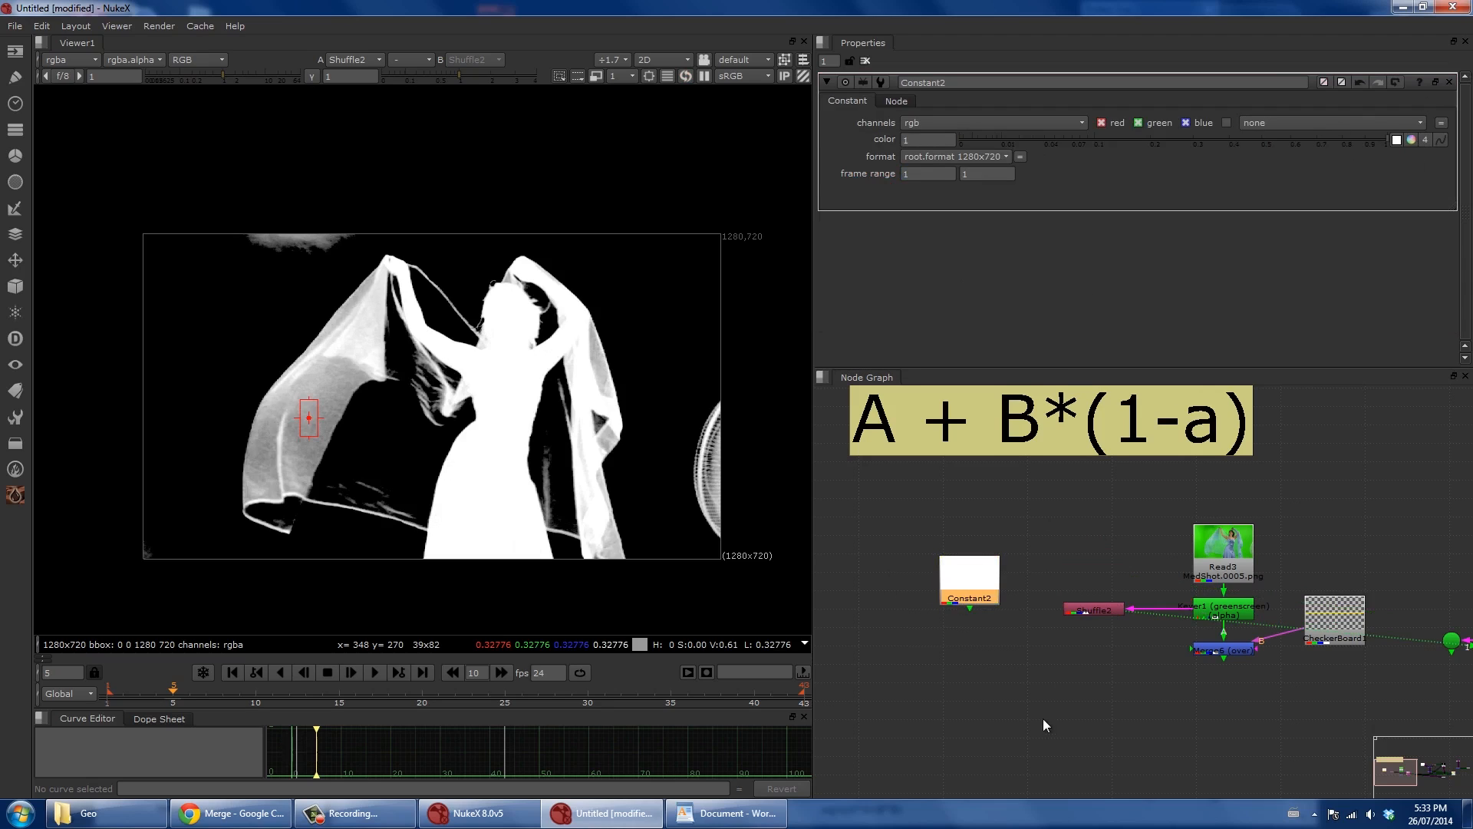
middle_drag(1039, 634, 1046, 599)
click(1008, 623)
key(m)
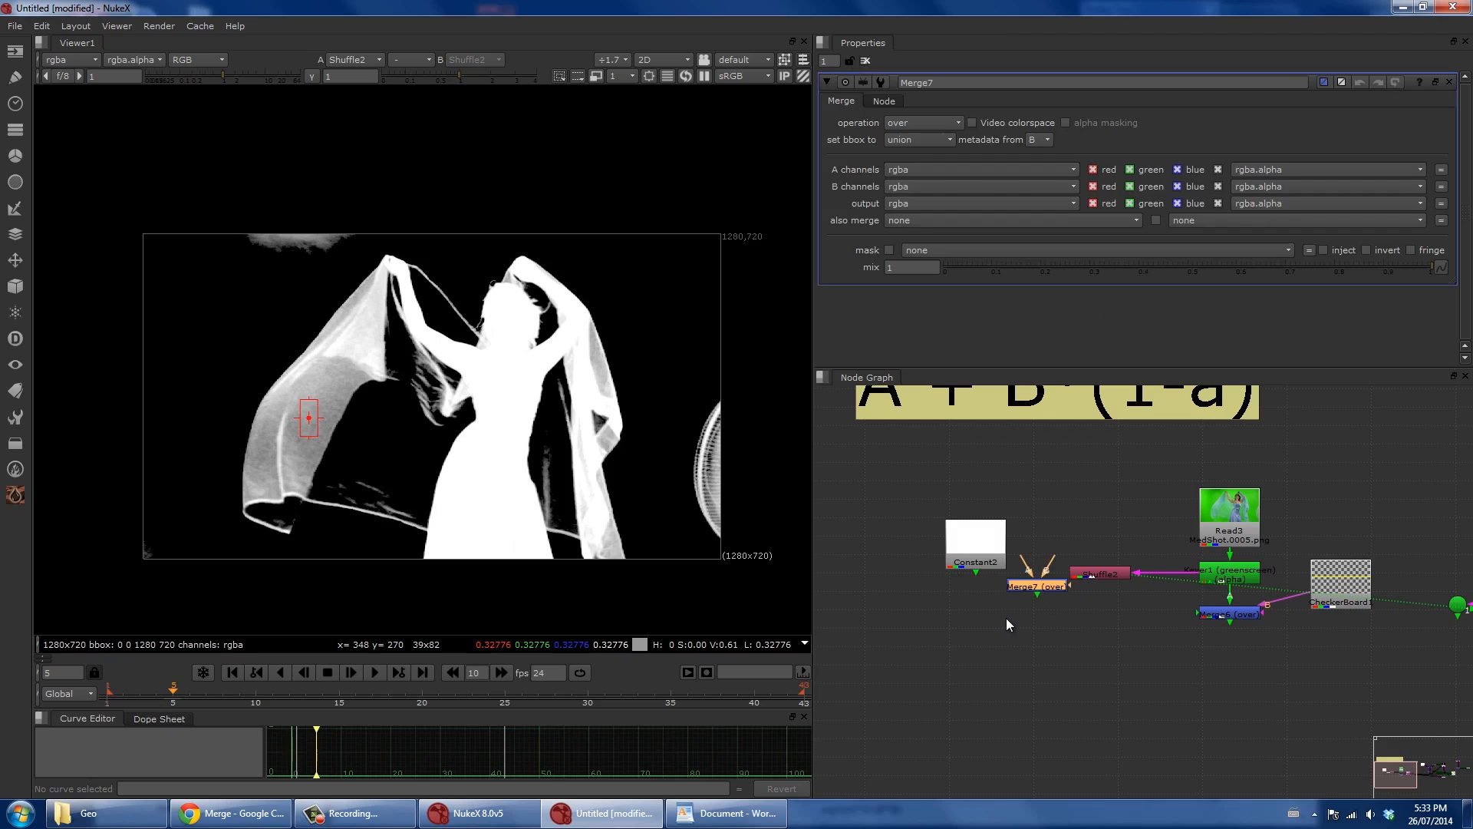
drag(1020, 559, 1019, 599)
key(1)
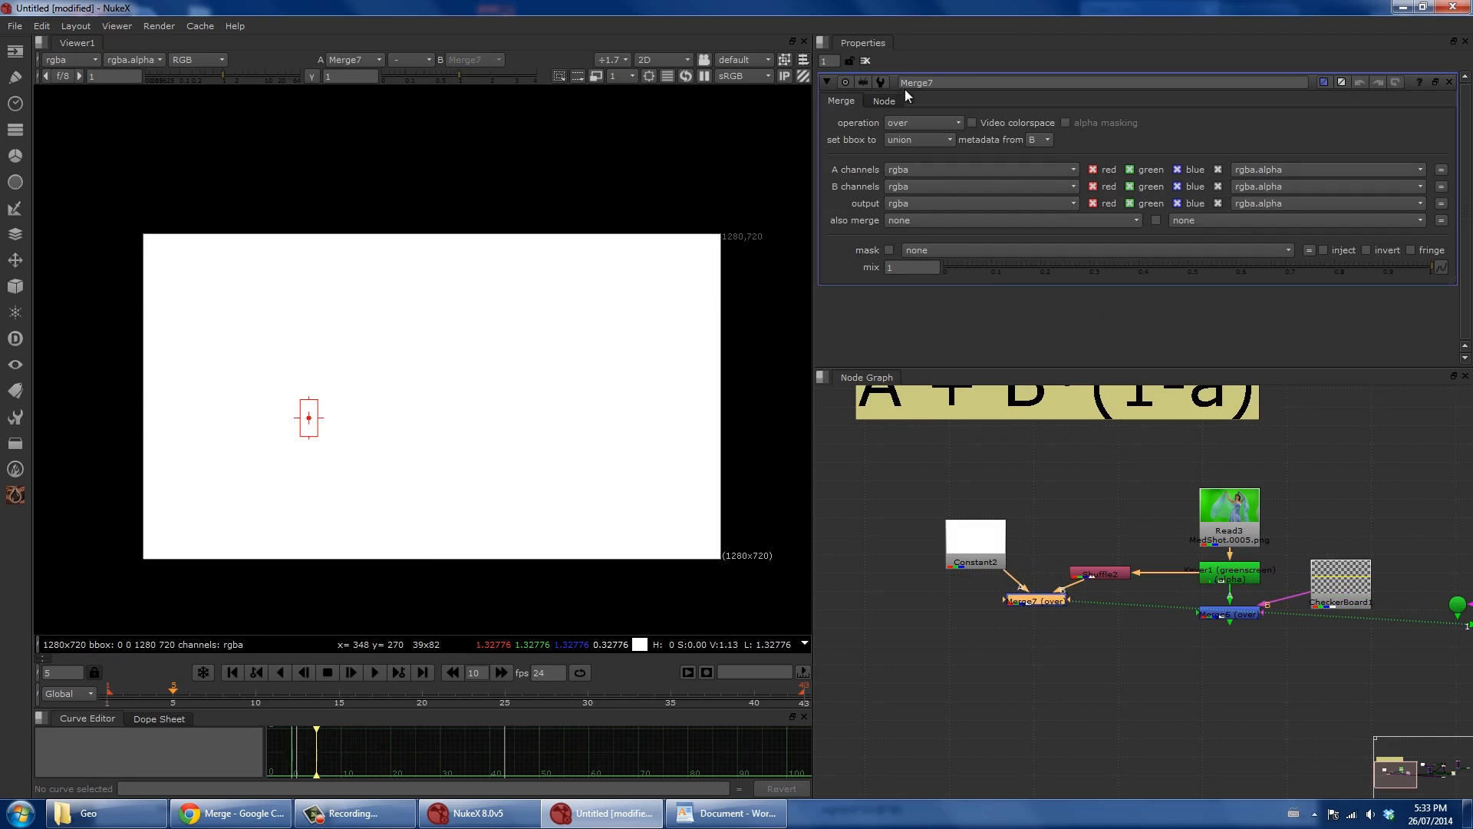
click(913, 123)
click(923, 289)
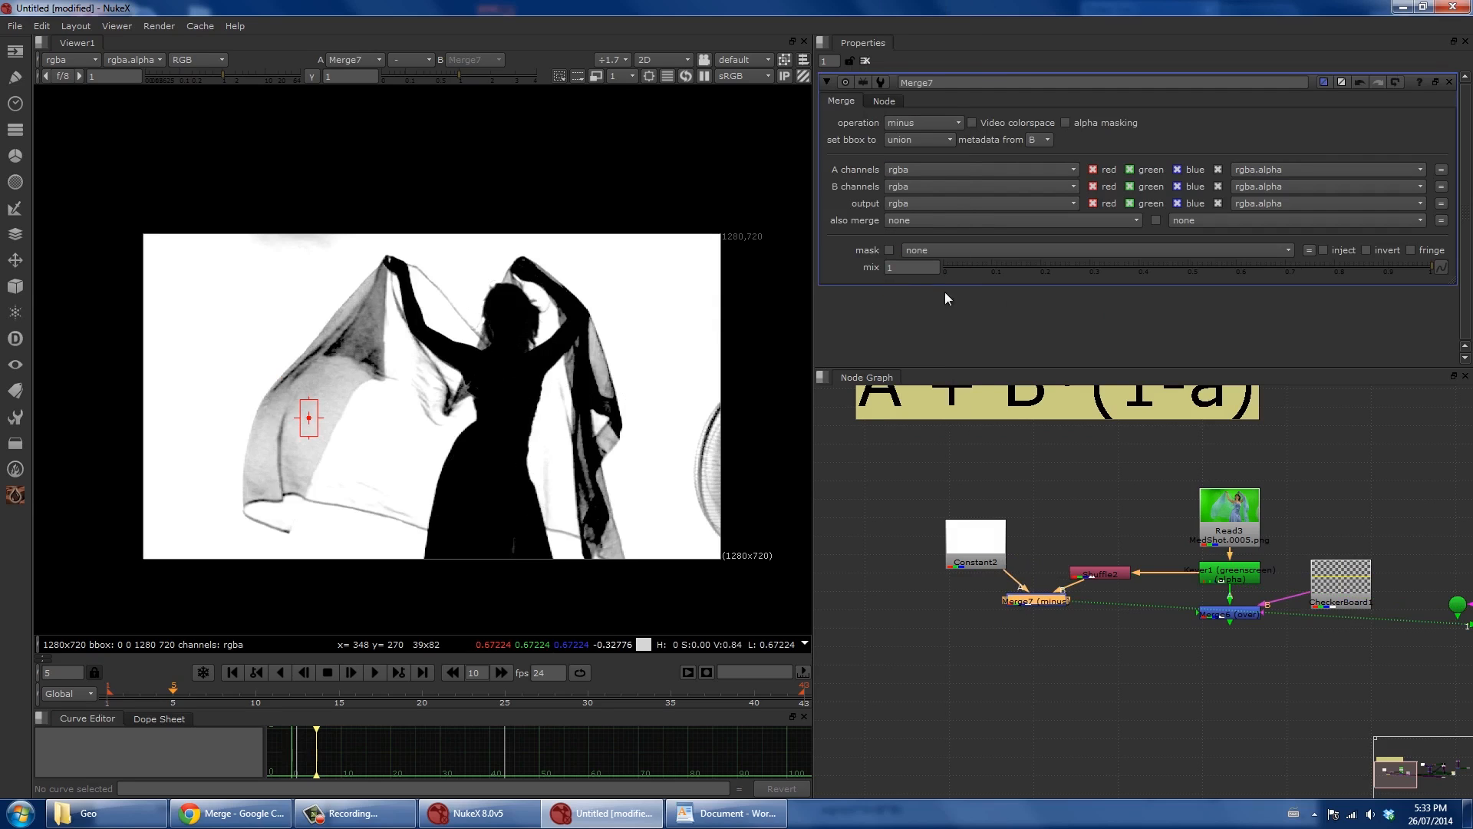
Move CheckerBoard1 lower in the graph, and add a Merge connected to CheckerBoard1 and the minus Merge.
middle_drag(1039, 497, 1026, 552)
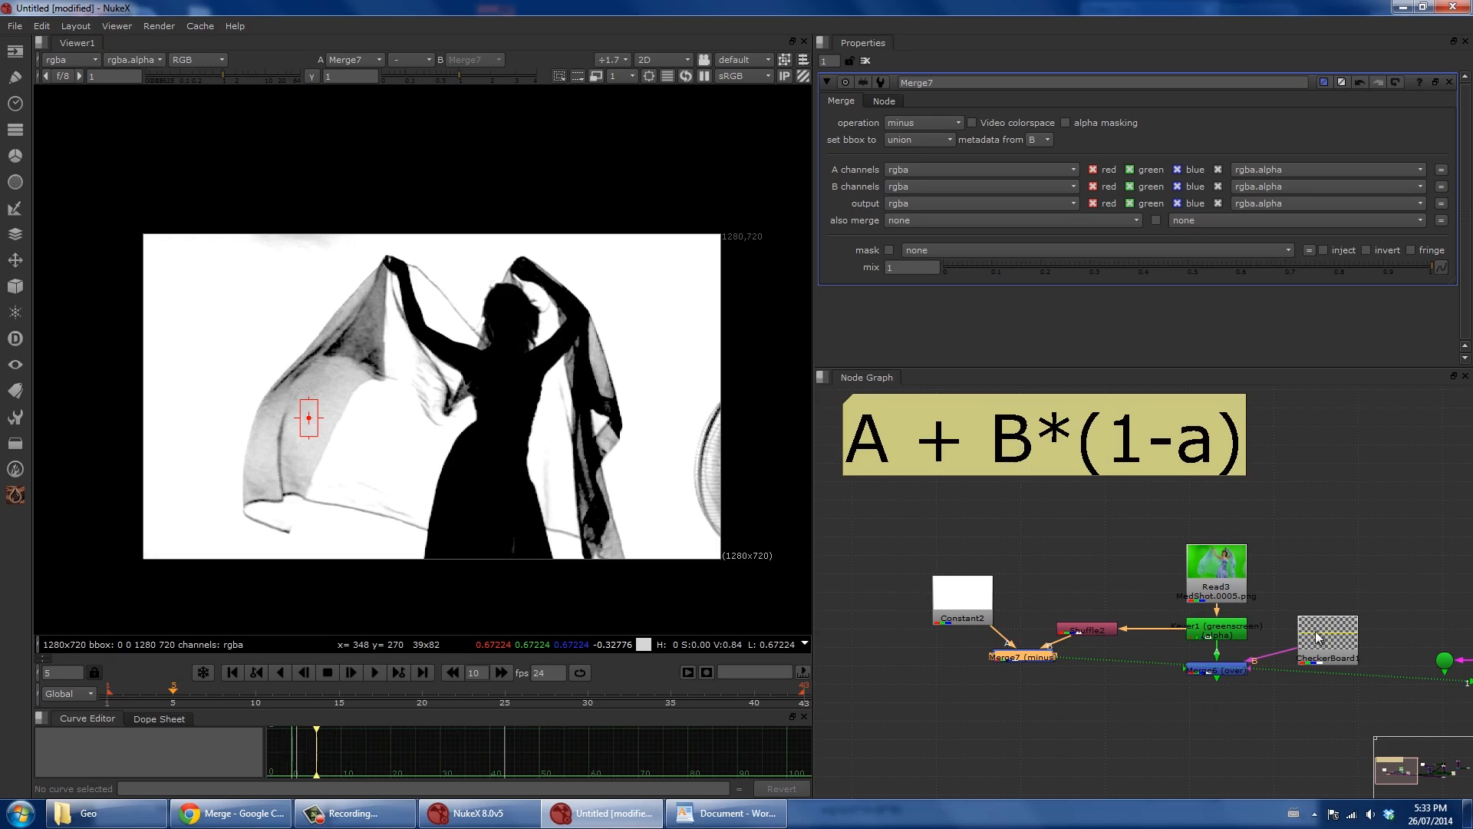
drag(1317, 641, 1291, 732)
key(1)
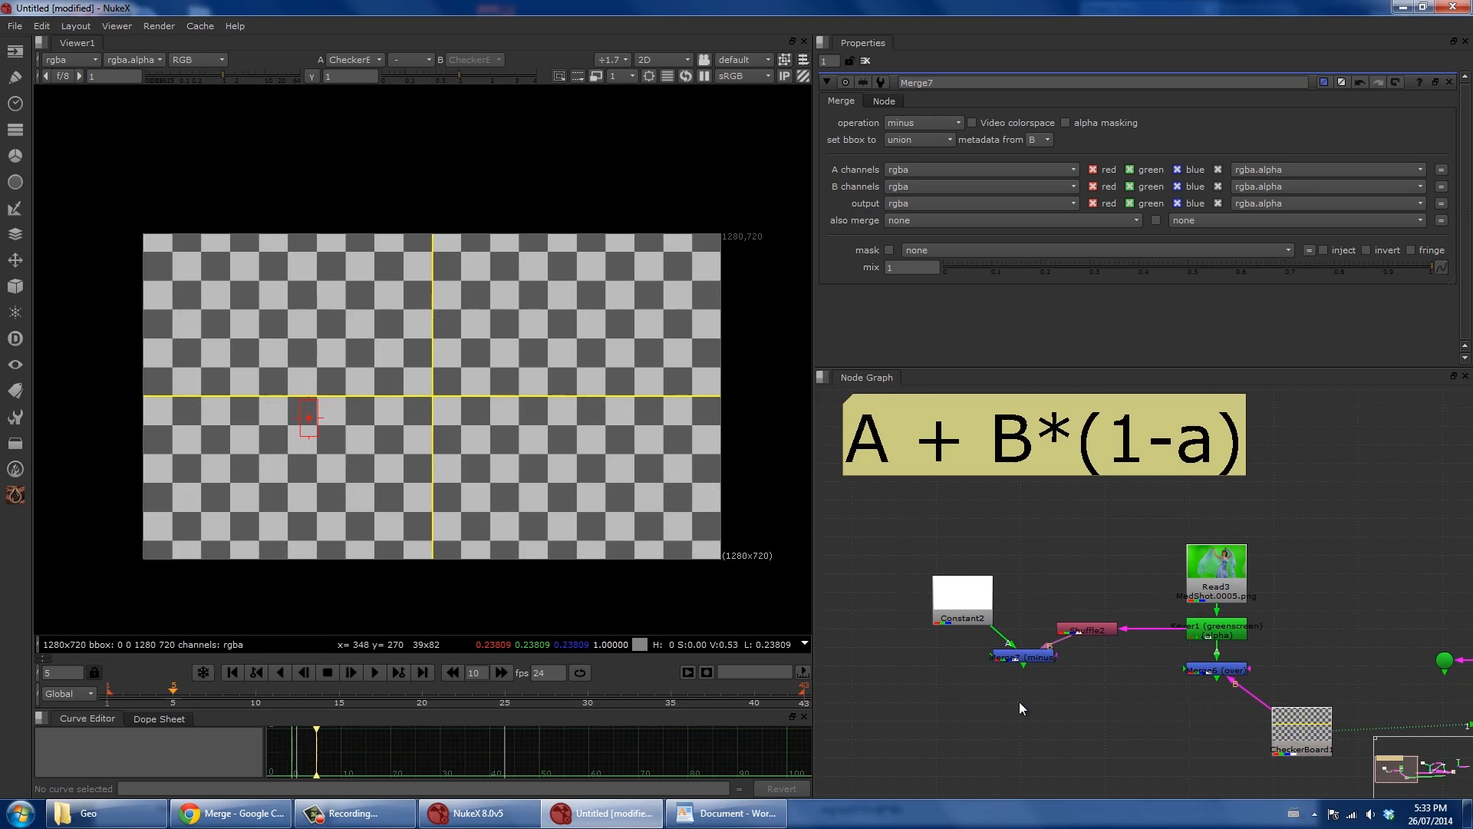
key(m)
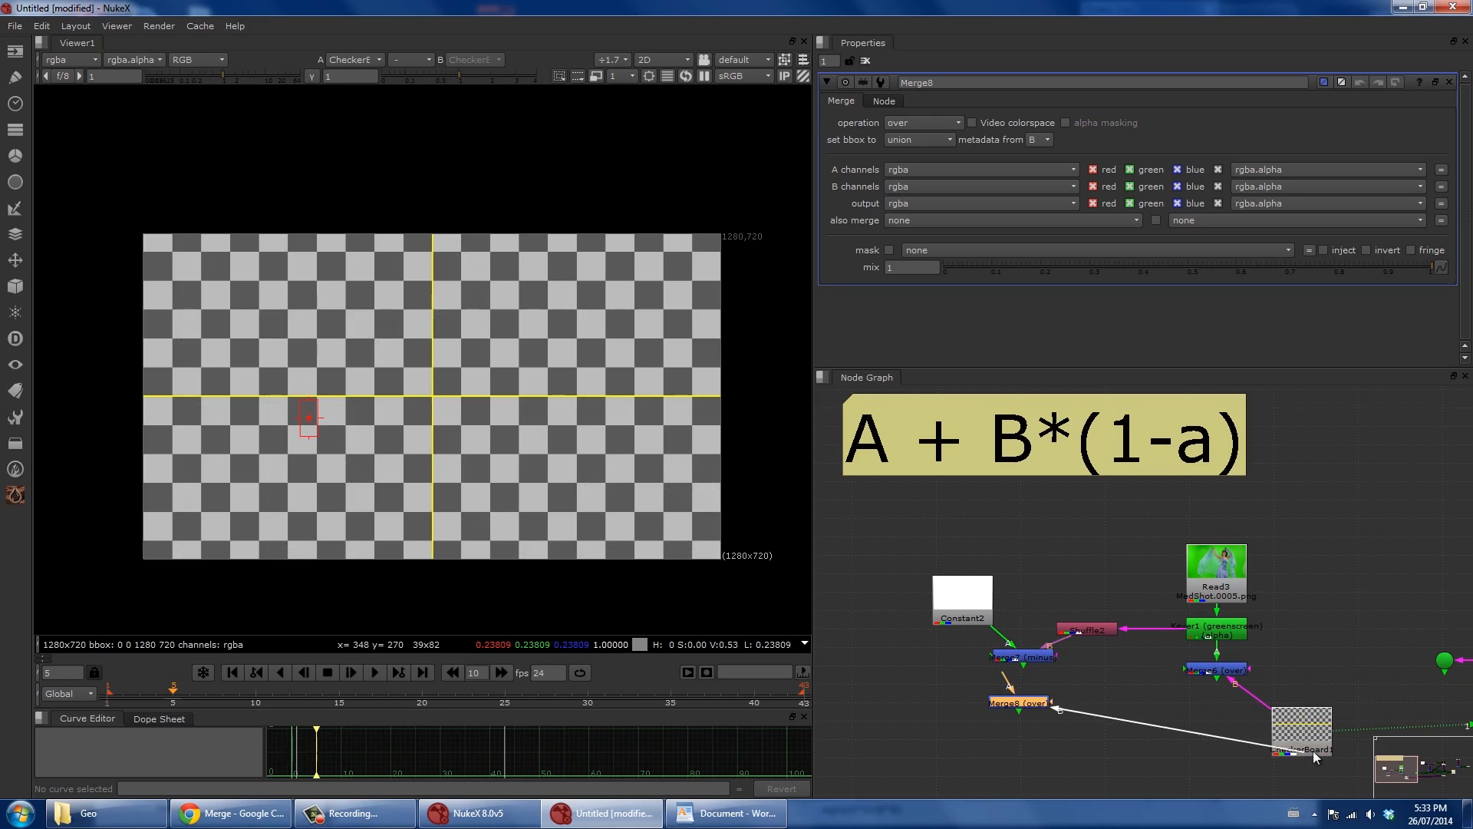
drag(1008, 680, 1021, 658)
Set the operation of the Merge joining CheckerBoard1 and the minus Merge to multiply, and view its output.
key(m)
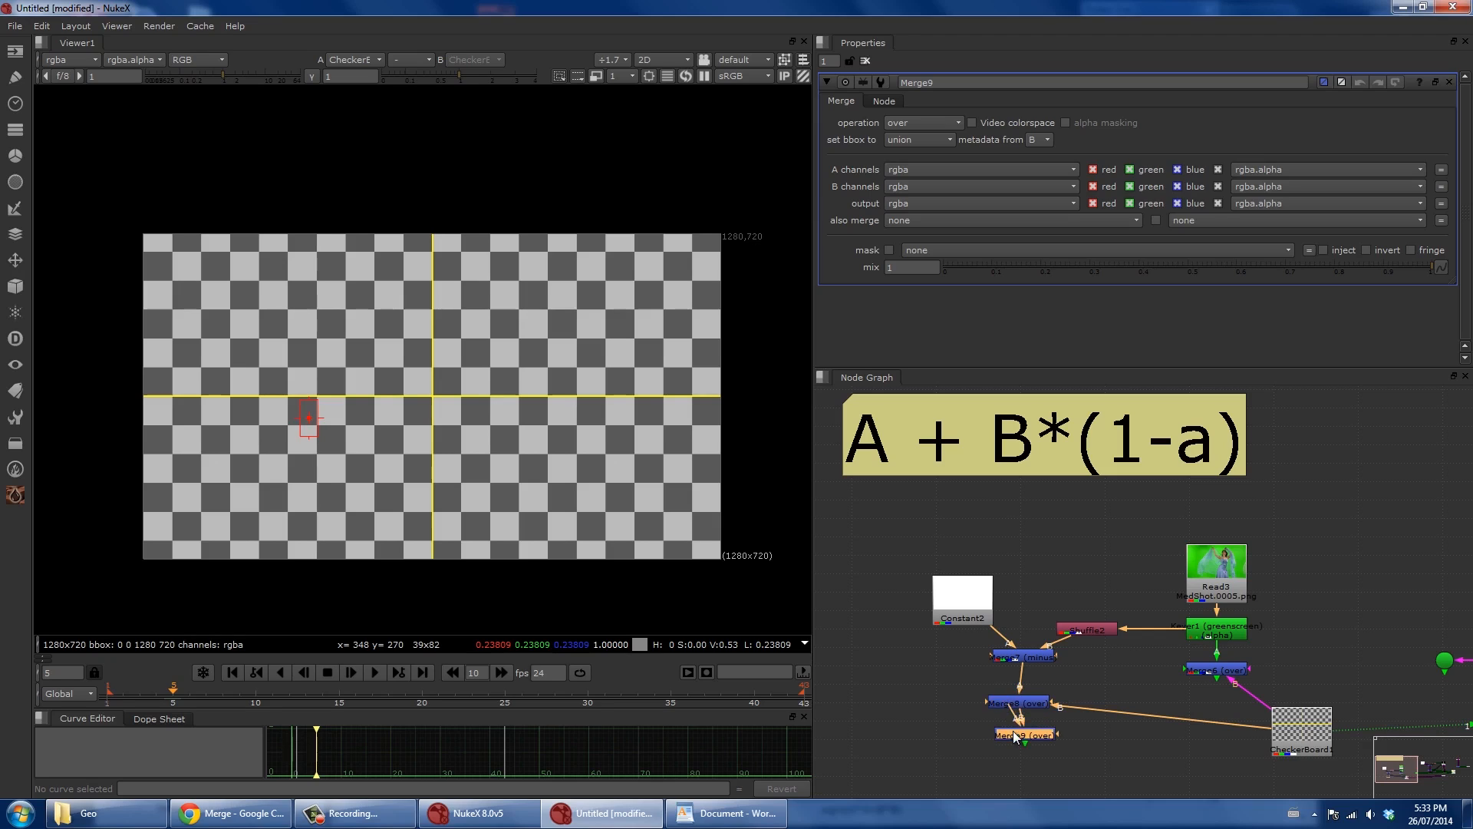
key(Delete)
key(1)
double_click(1010, 703)
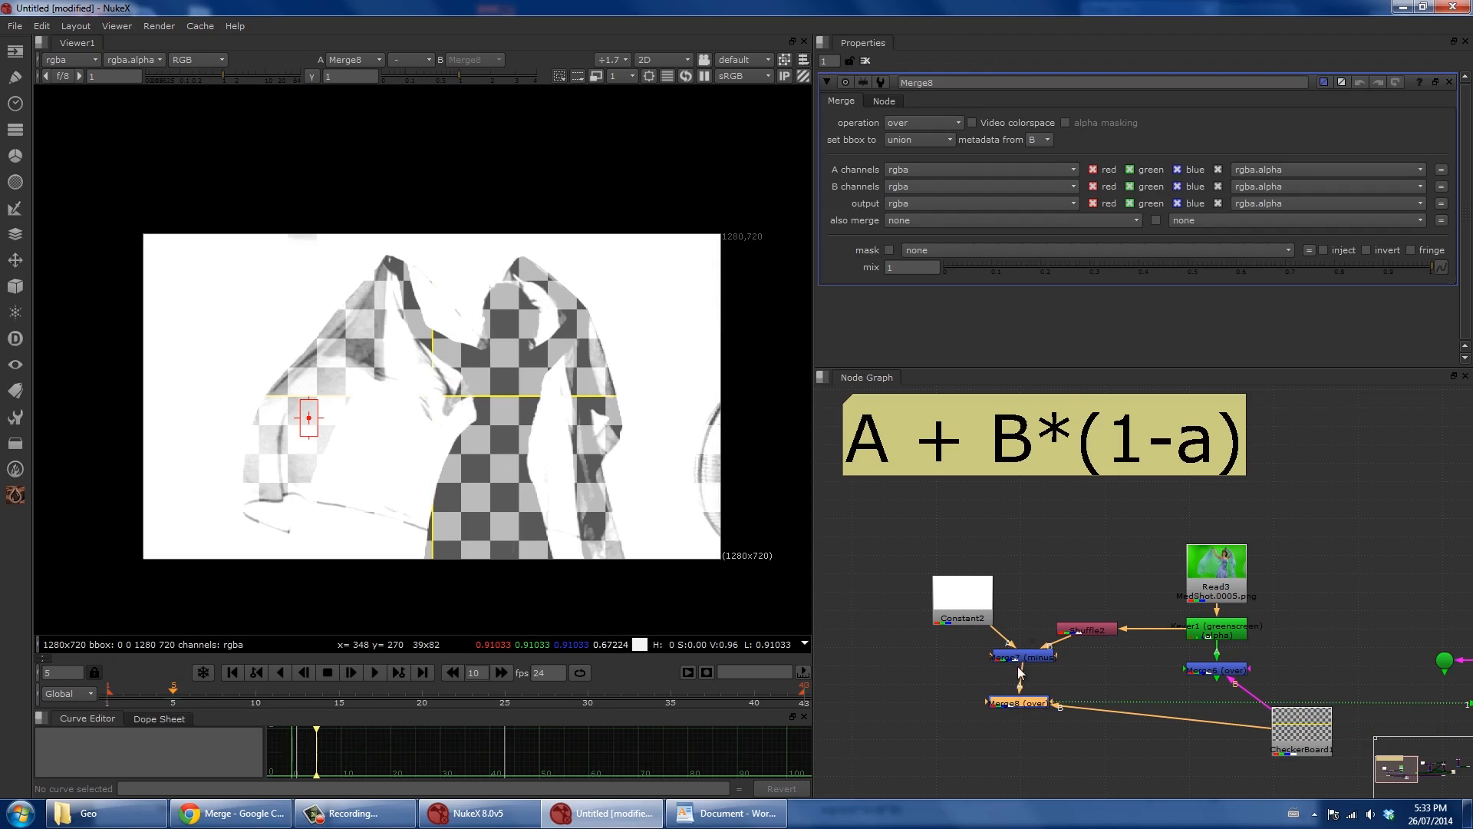
click(928, 124)
click(902, 304)
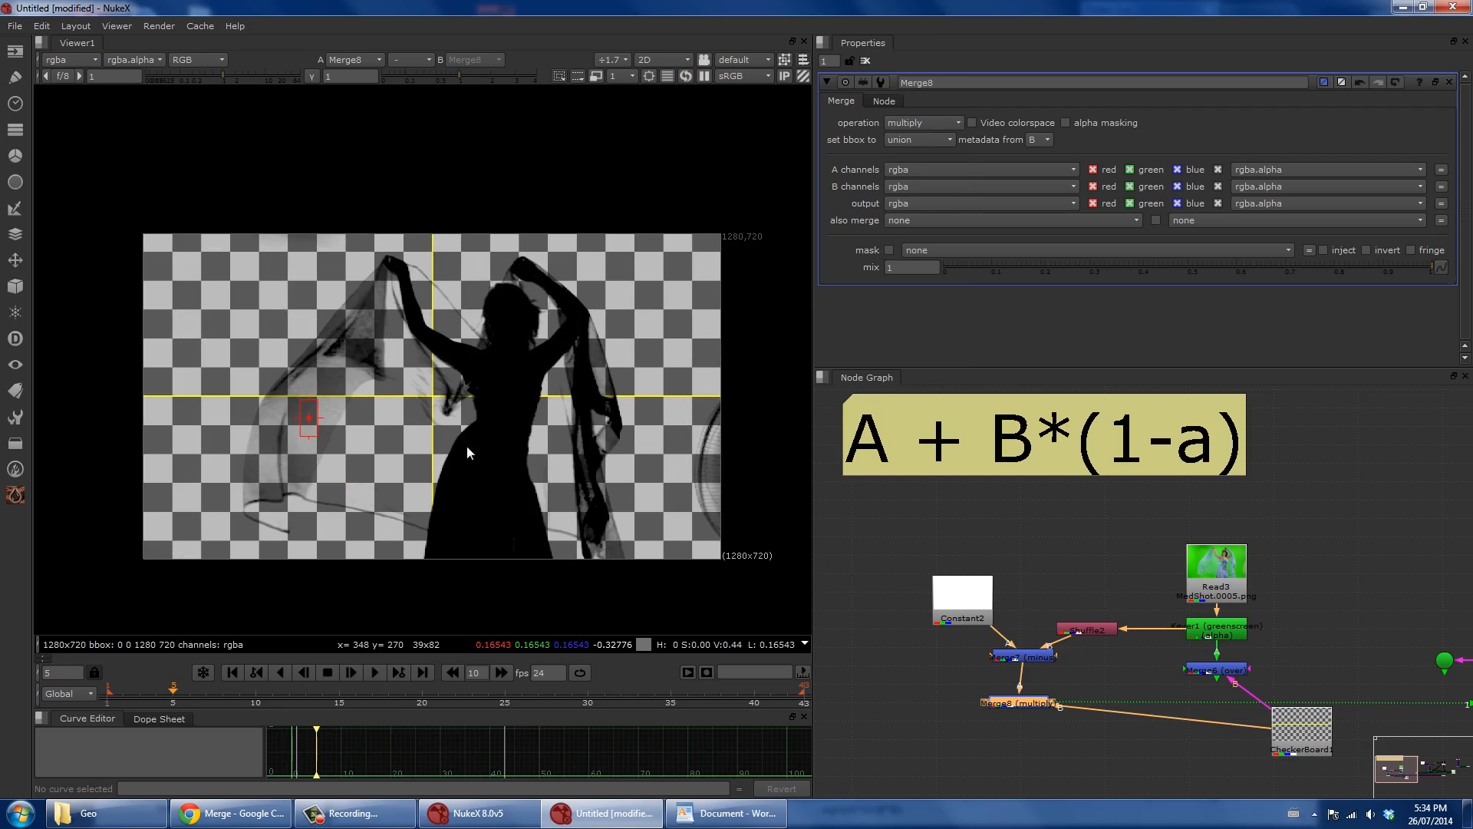
Add another unconnected Merge node below the multiply Merge.
click(1002, 748)
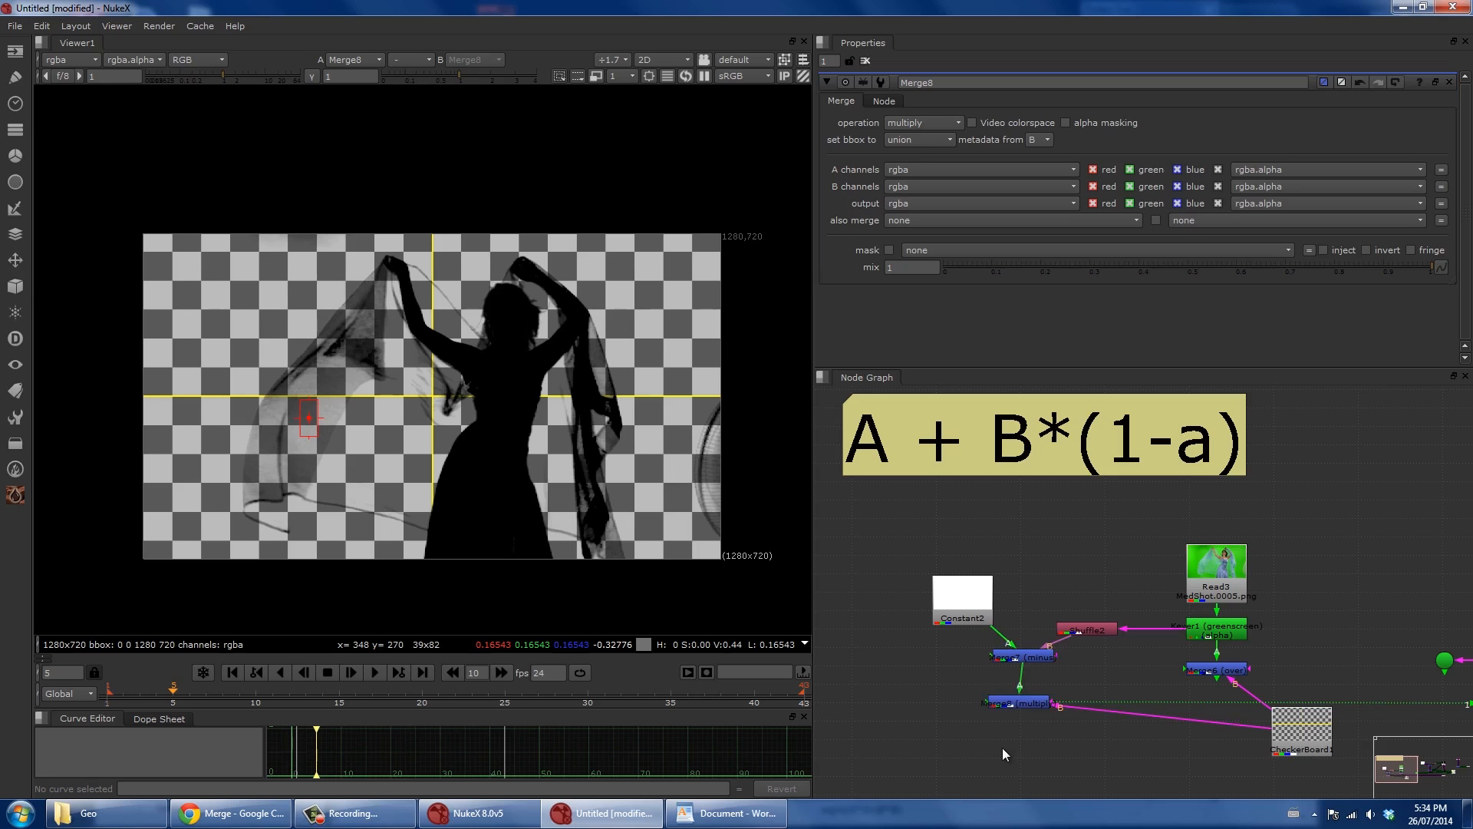
key(m)
Review the earlier bust-over-wall node setup by viewing the outputs of Read2, its multiply Merge and its plus Merge.
middle_drag(1080, 750, 774, 692)
middle_drag(1374, 651, 1147, 596)
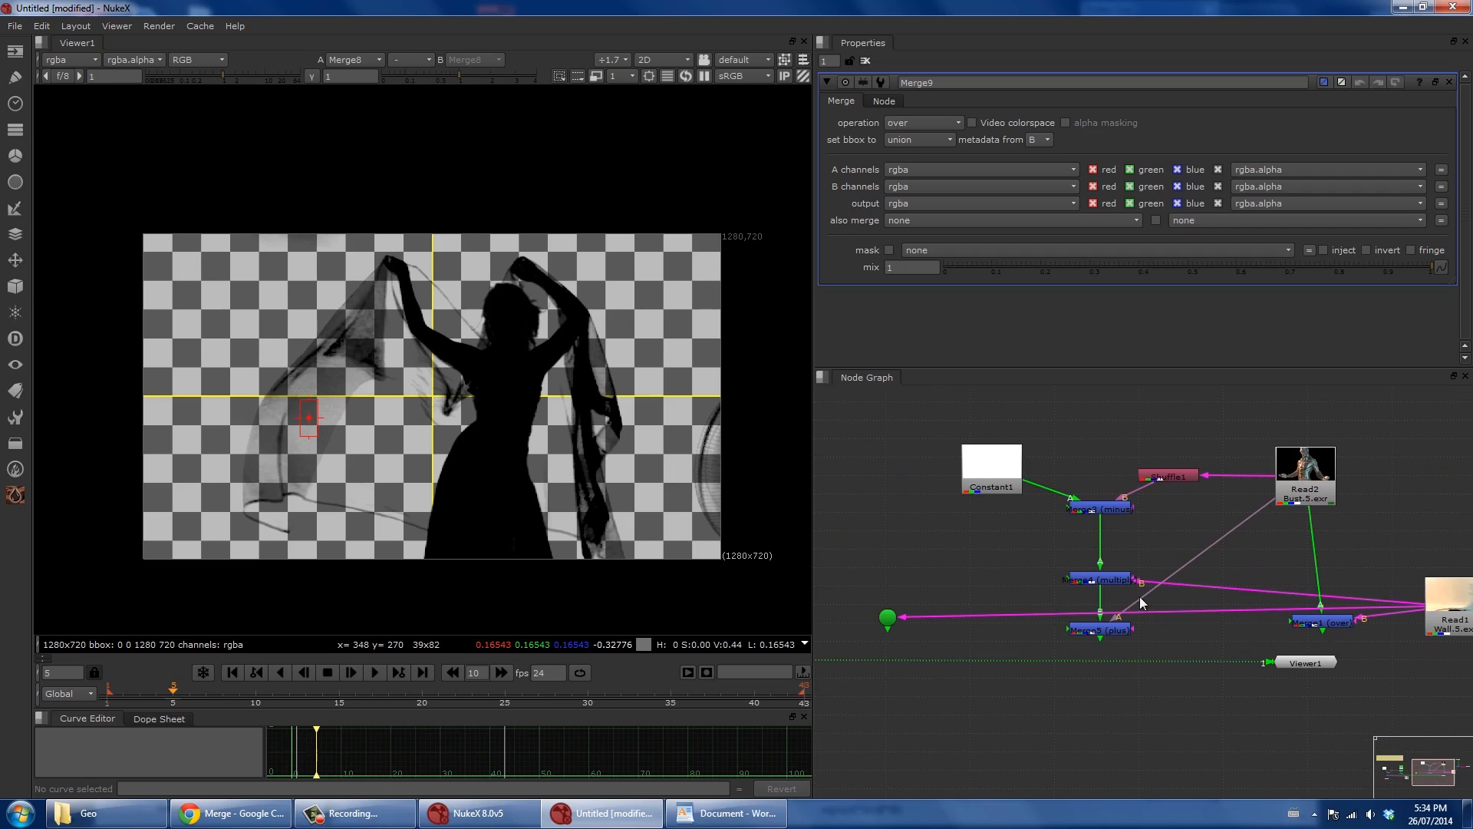
click(1313, 491)
key(1)
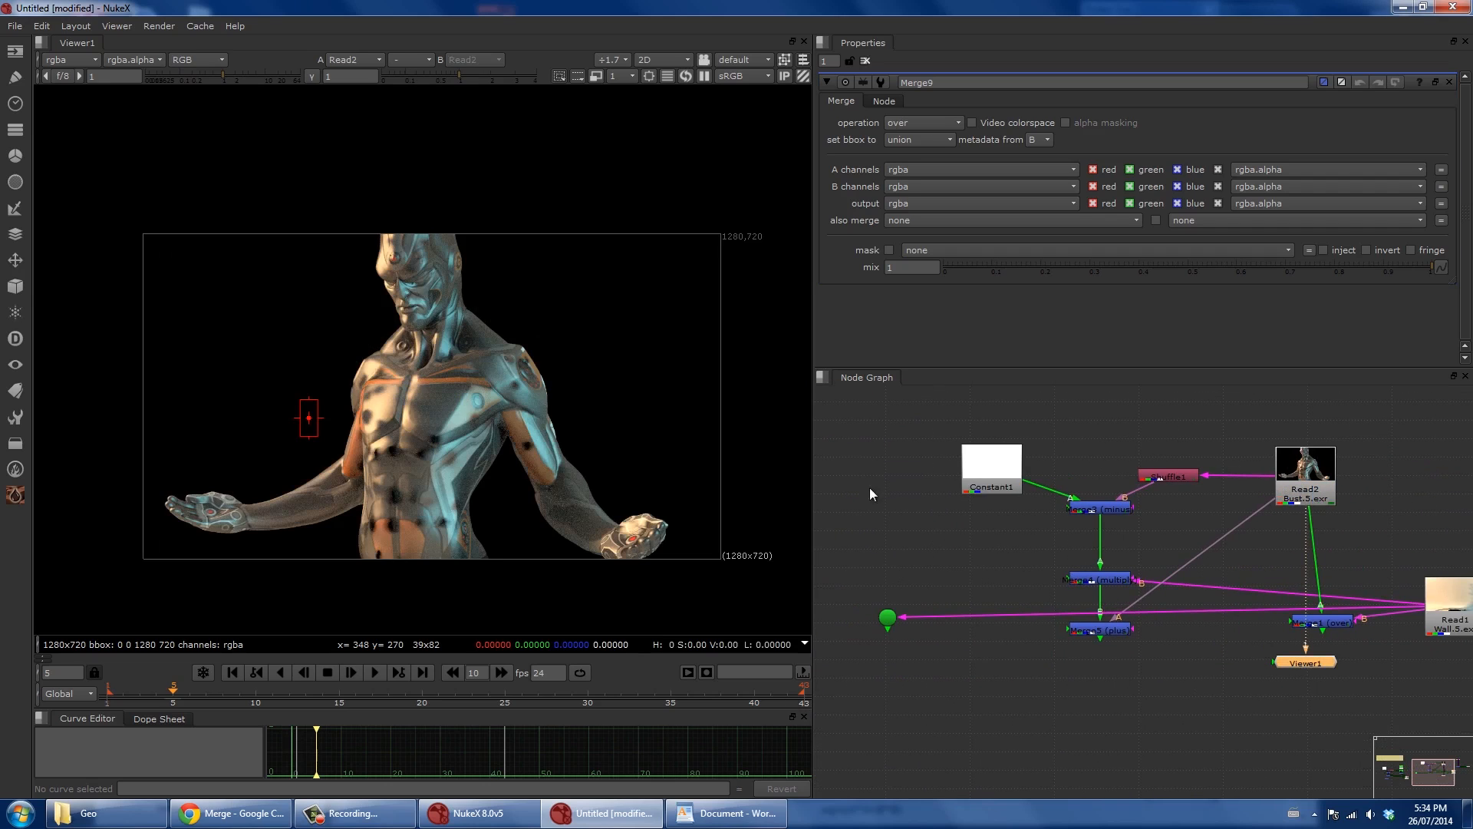
click(1100, 582)
key(1)
click(1099, 629)
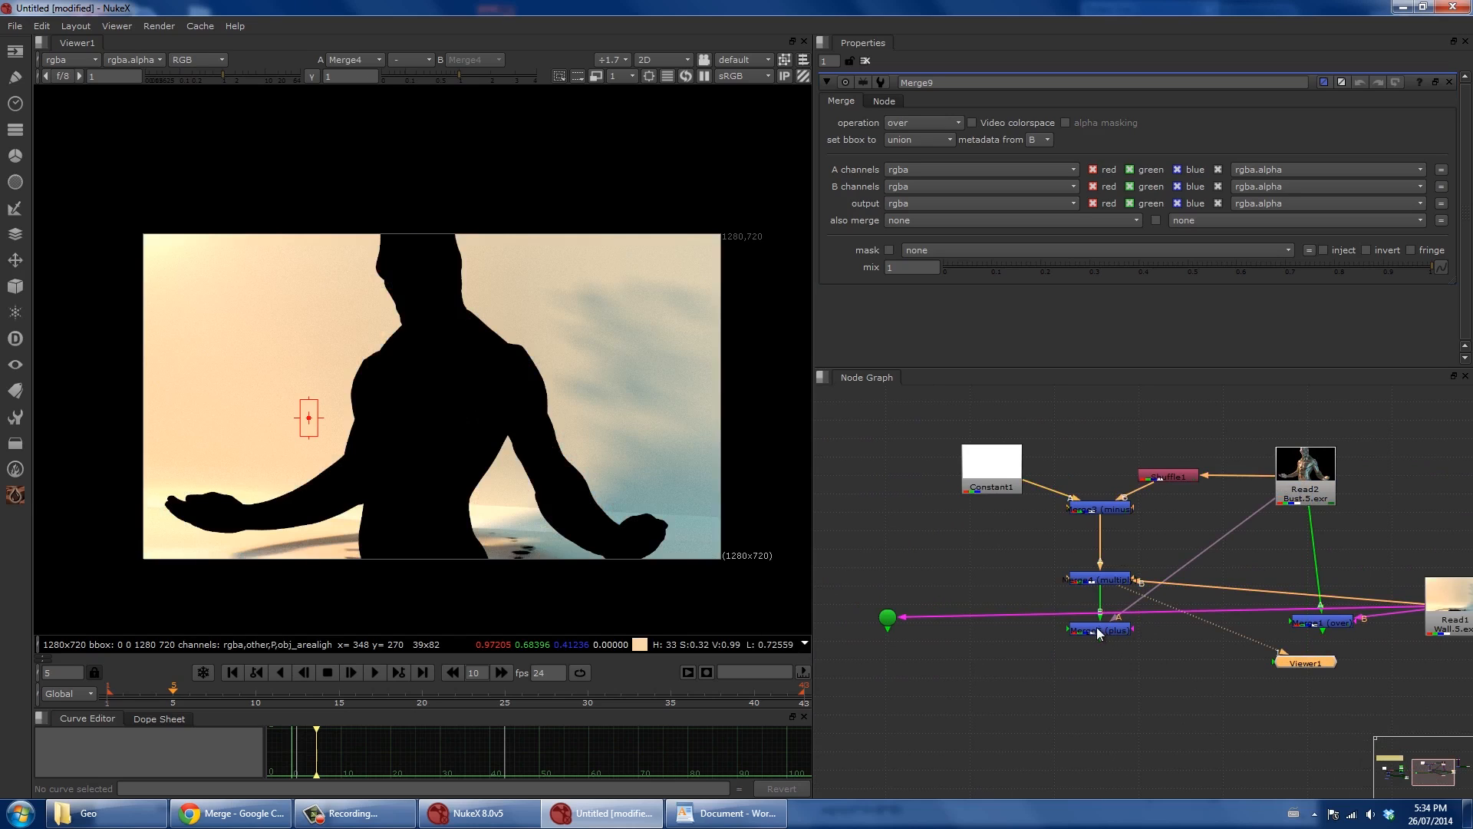
key(1)
middle_drag(957, 663, 1342, 656)
middle_drag(1037, 650, 1300, 638)
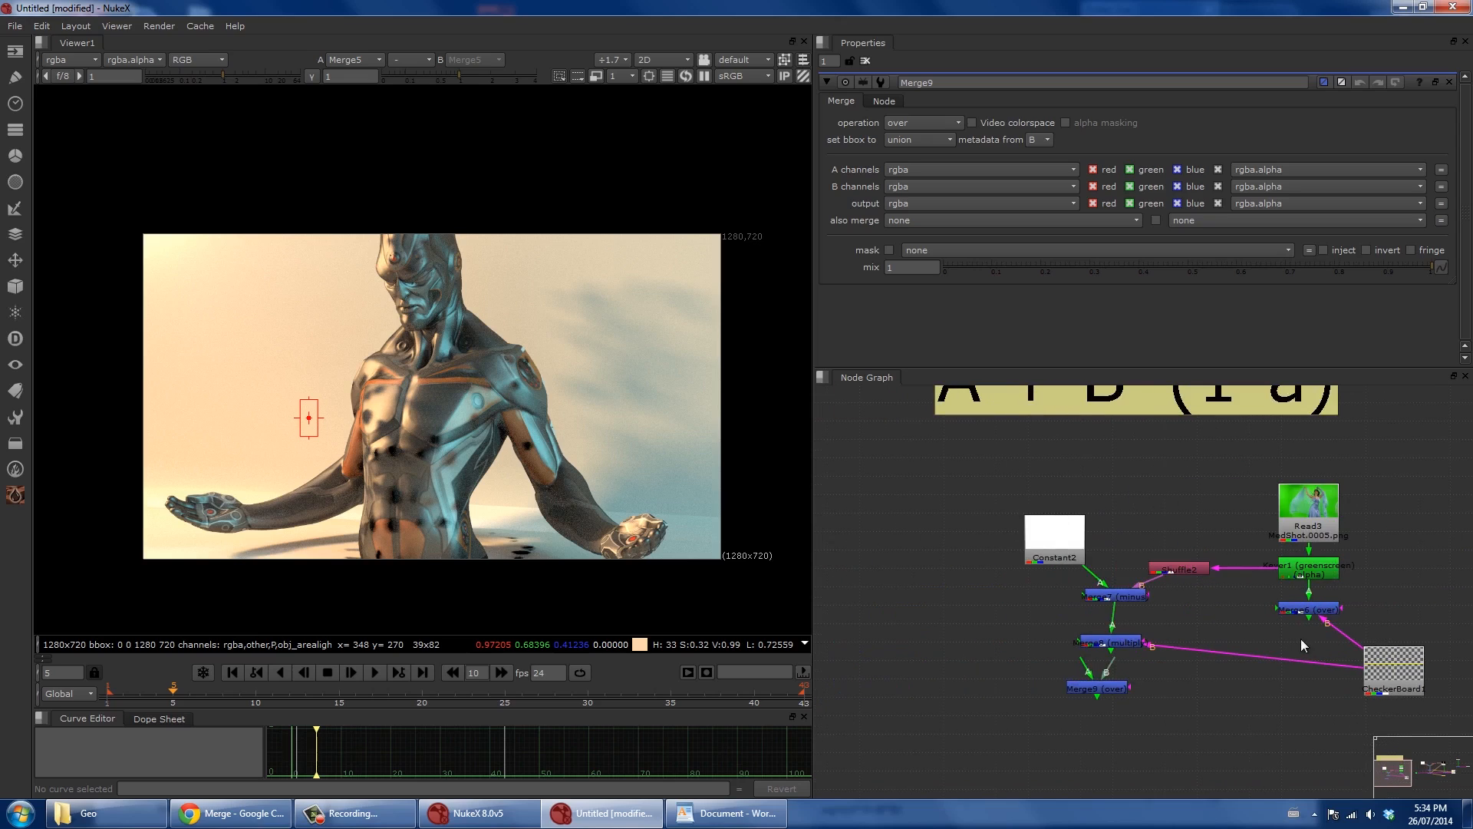
Connect the new Merge's inputs to the multiply Merge and Keyer1, and view Keyer1's output.
drag(1103, 693, 1093, 700)
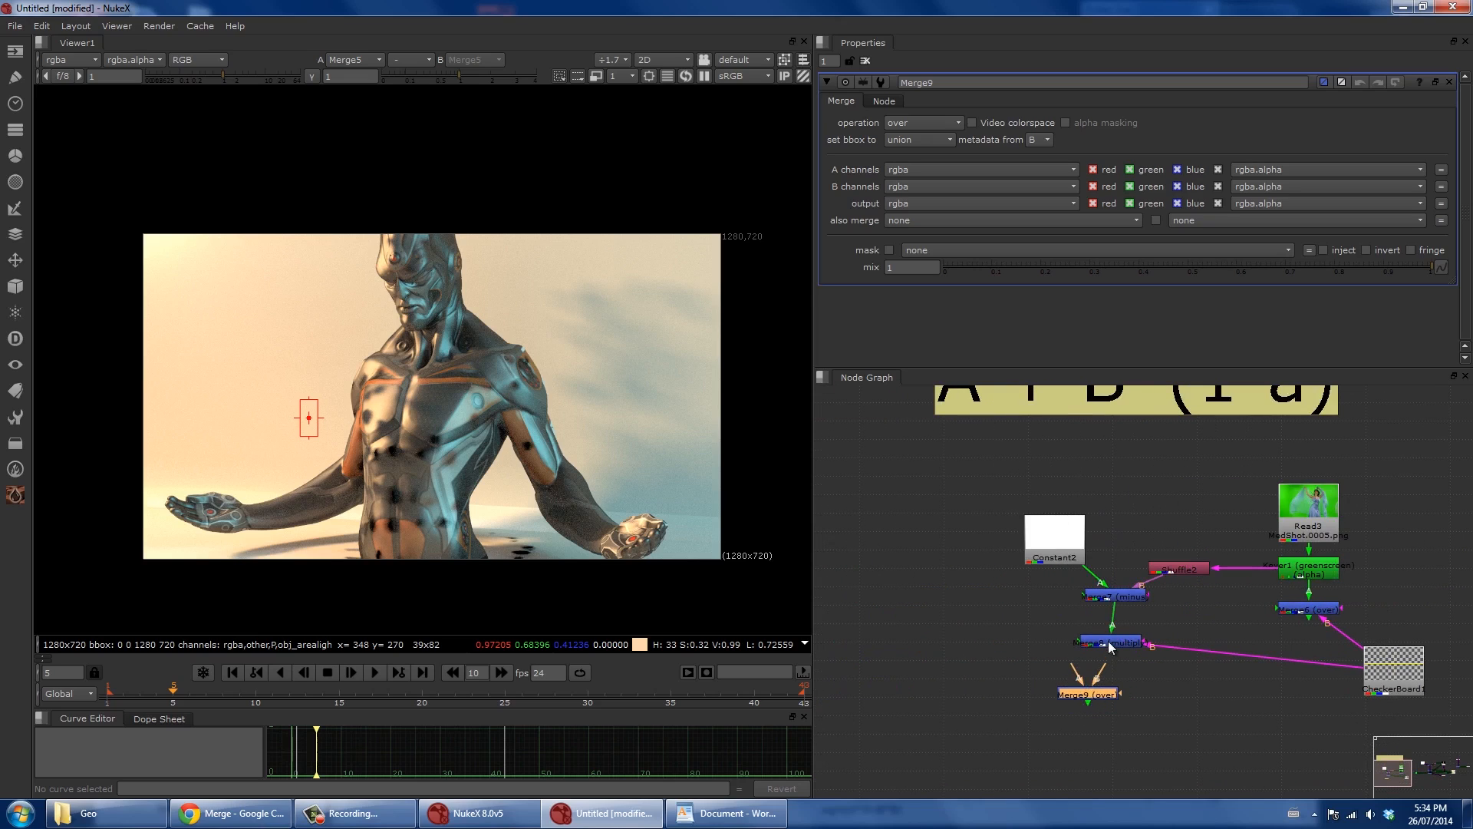
click(1110, 647)
key(1)
drag(1100, 674, 1109, 643)
drag(1103, 702, 1302, 573)
key(1)
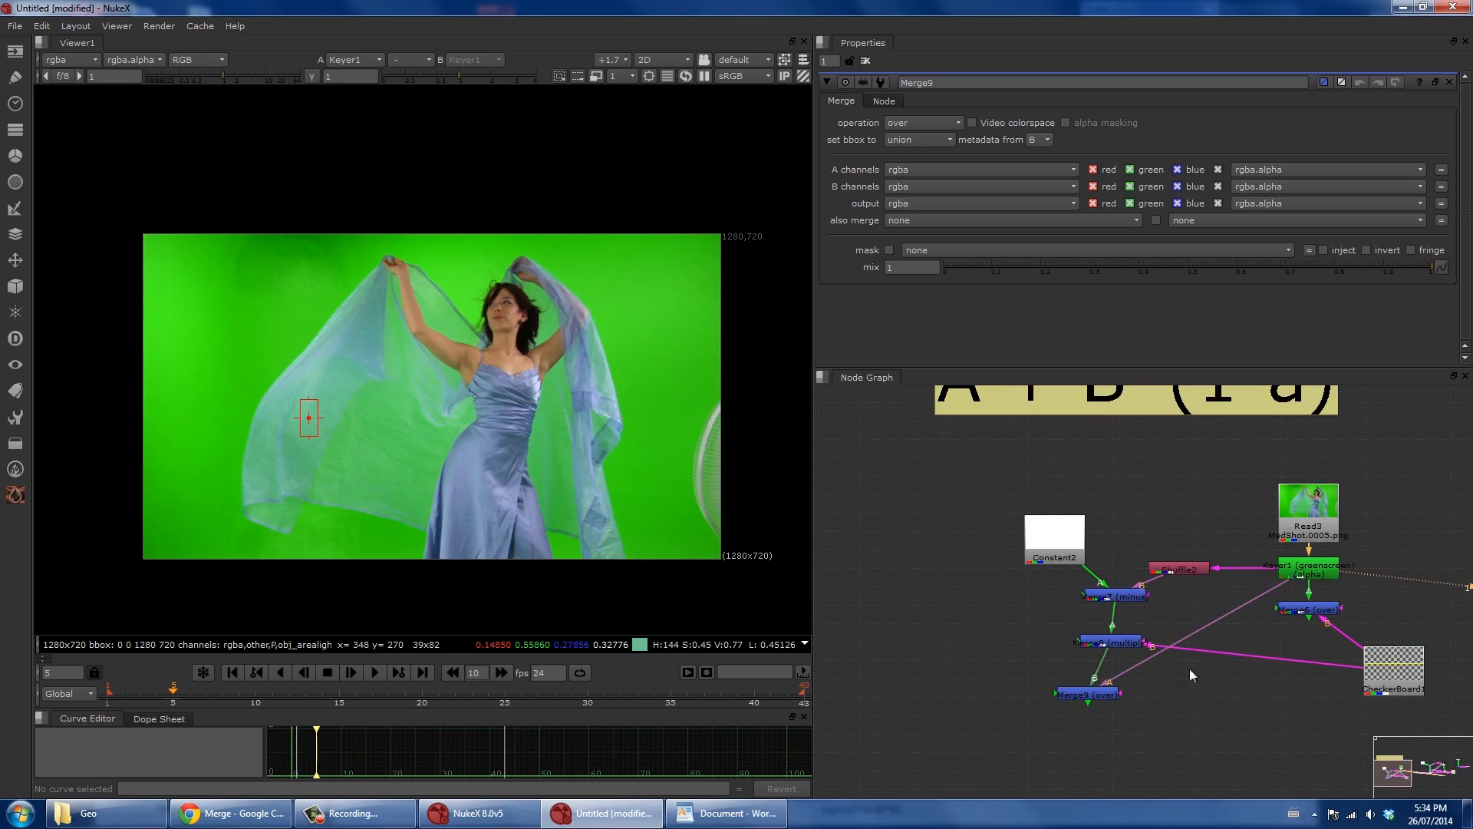
Align the final Merge under the multiply Merge, view its output and set its operation to plus.
drag(1102, 700, 1118, 698)
key(1)
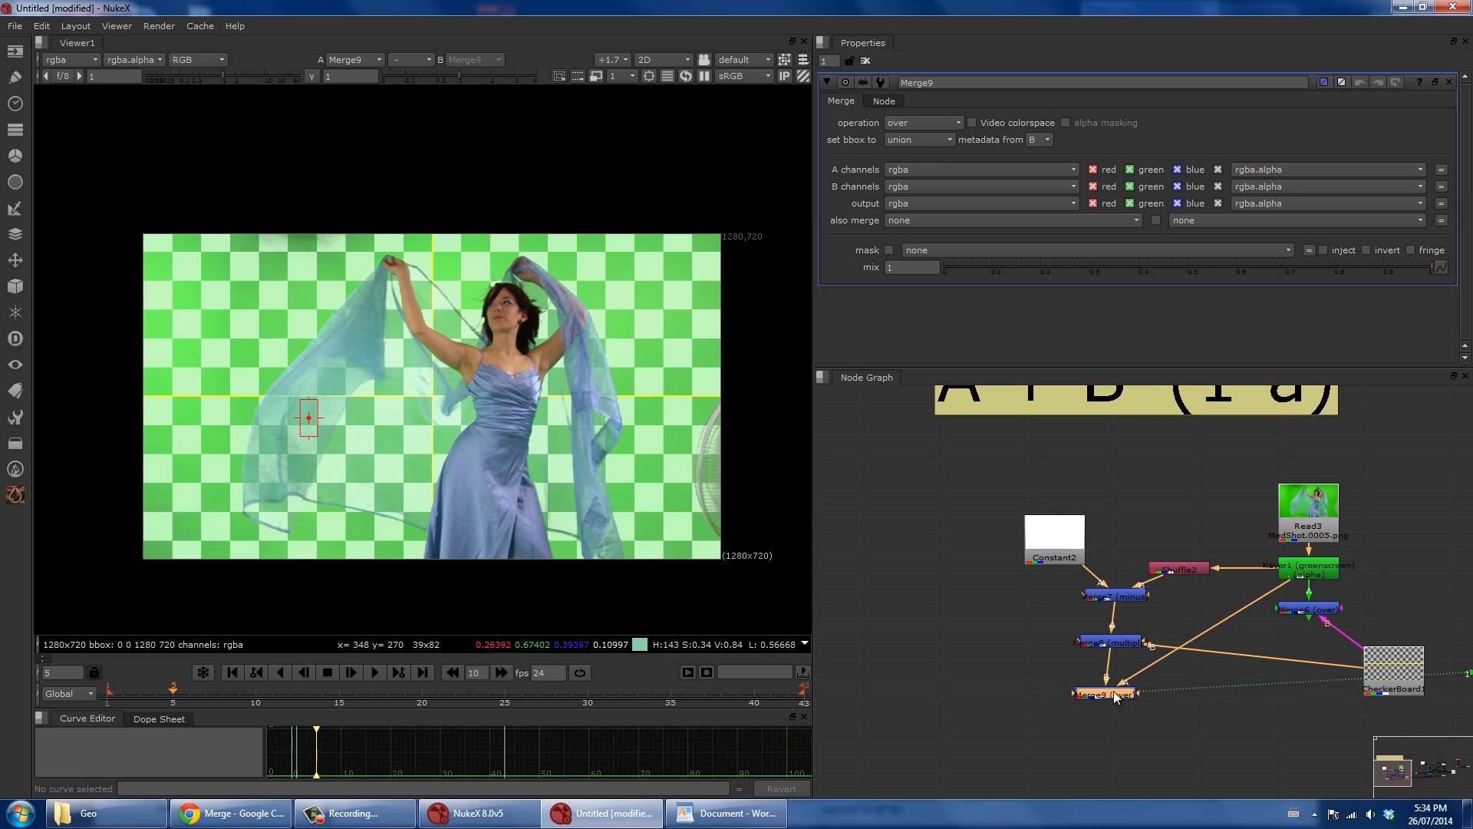
click(911, 122)
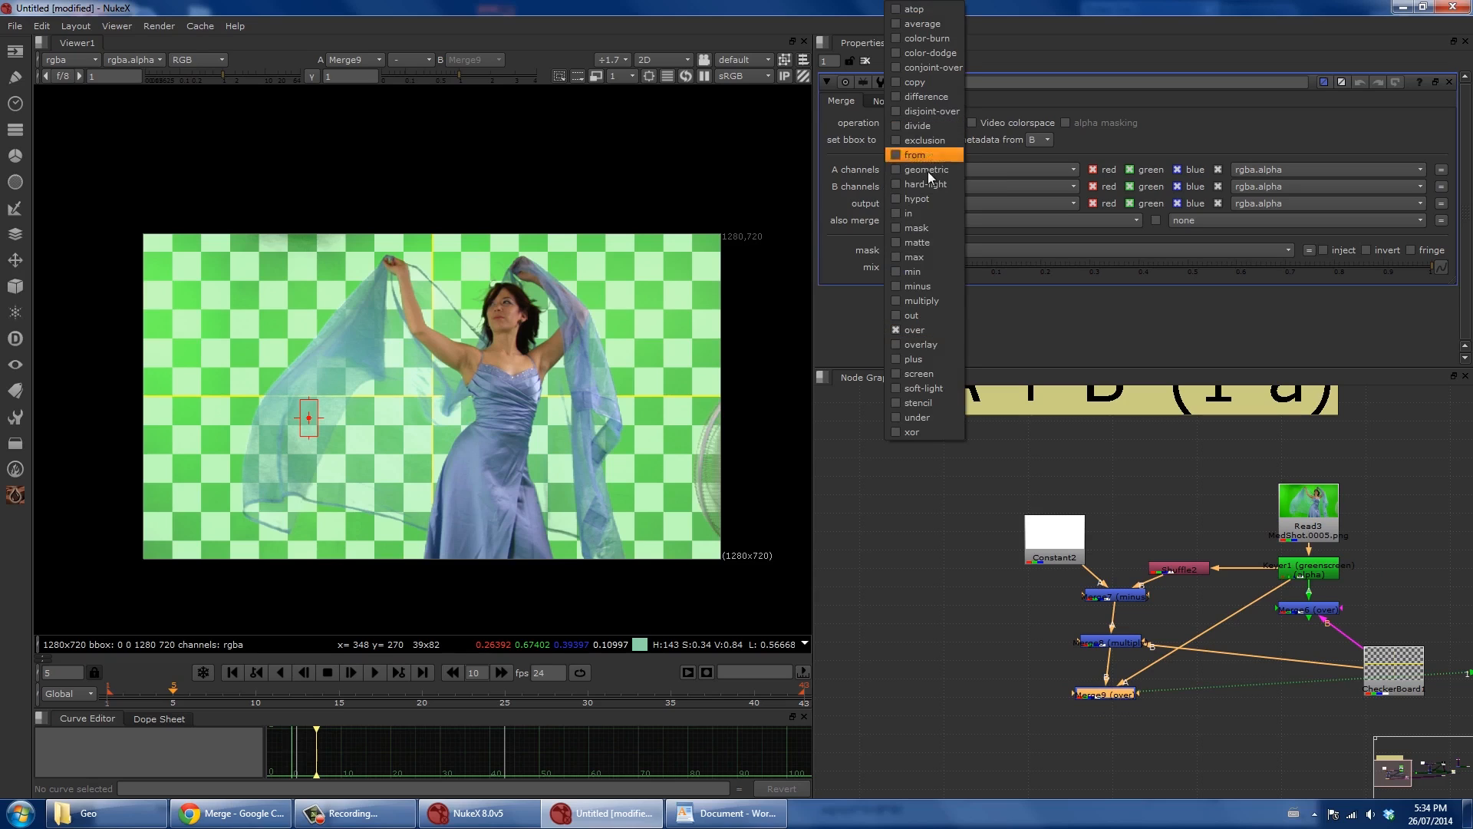
click(948, 345)
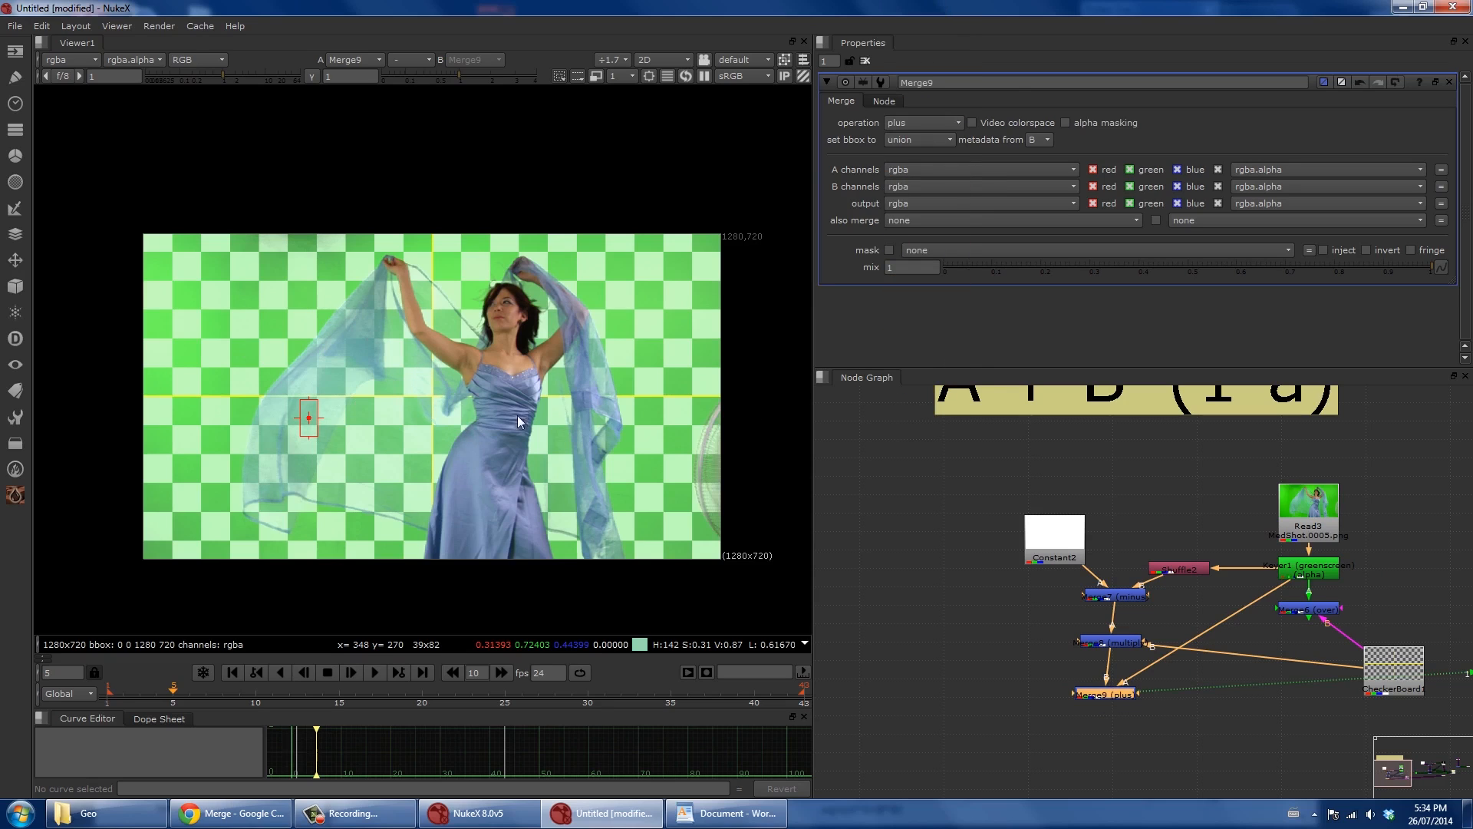
Assign Merge6 to the second viewer input for comparison, and view Keyer1's output.
middle_drag(1195, 649, 1065, 666)
click(1178, 627)
key(2)
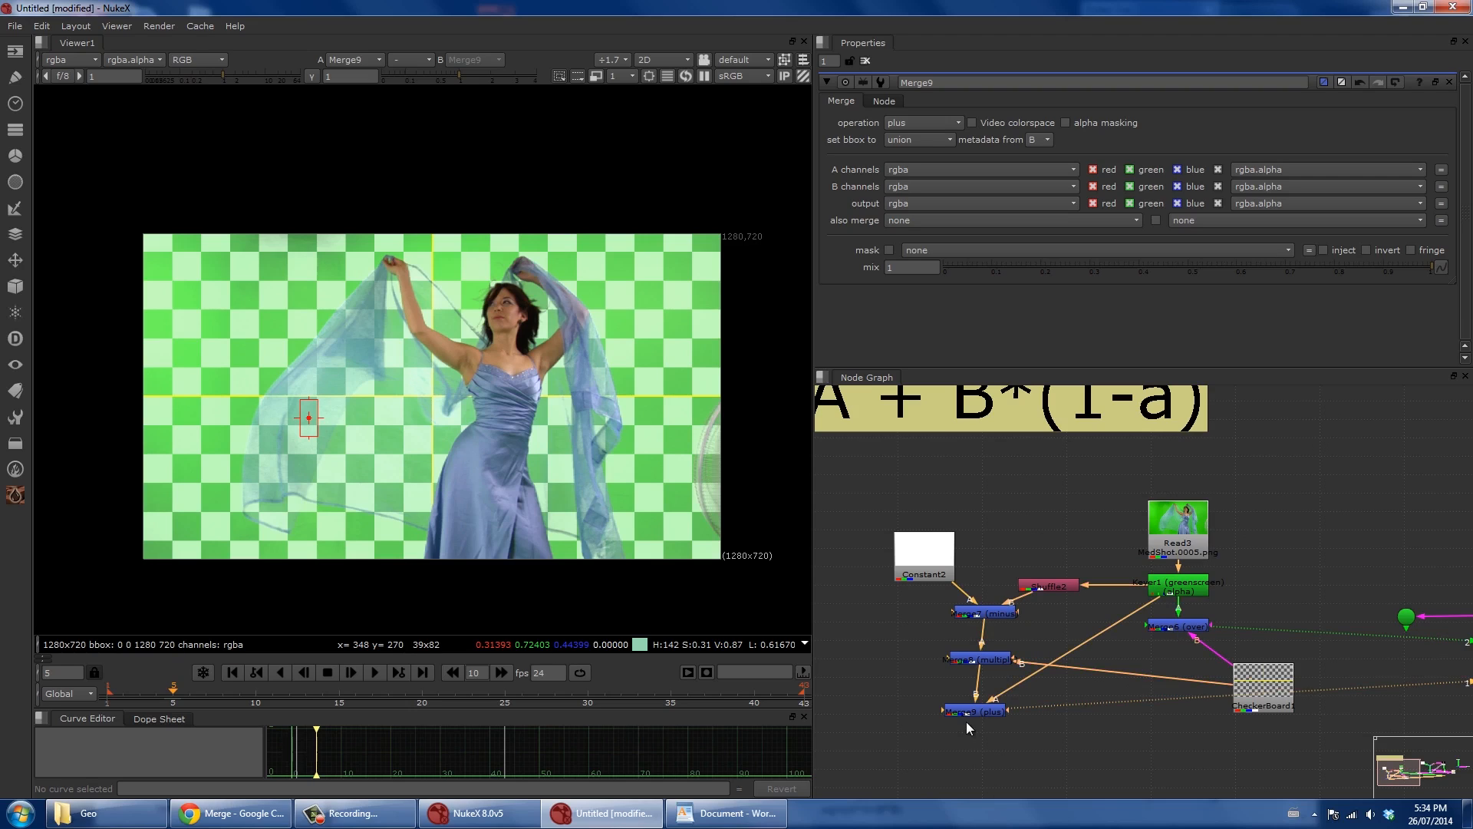
click(1182, 584)
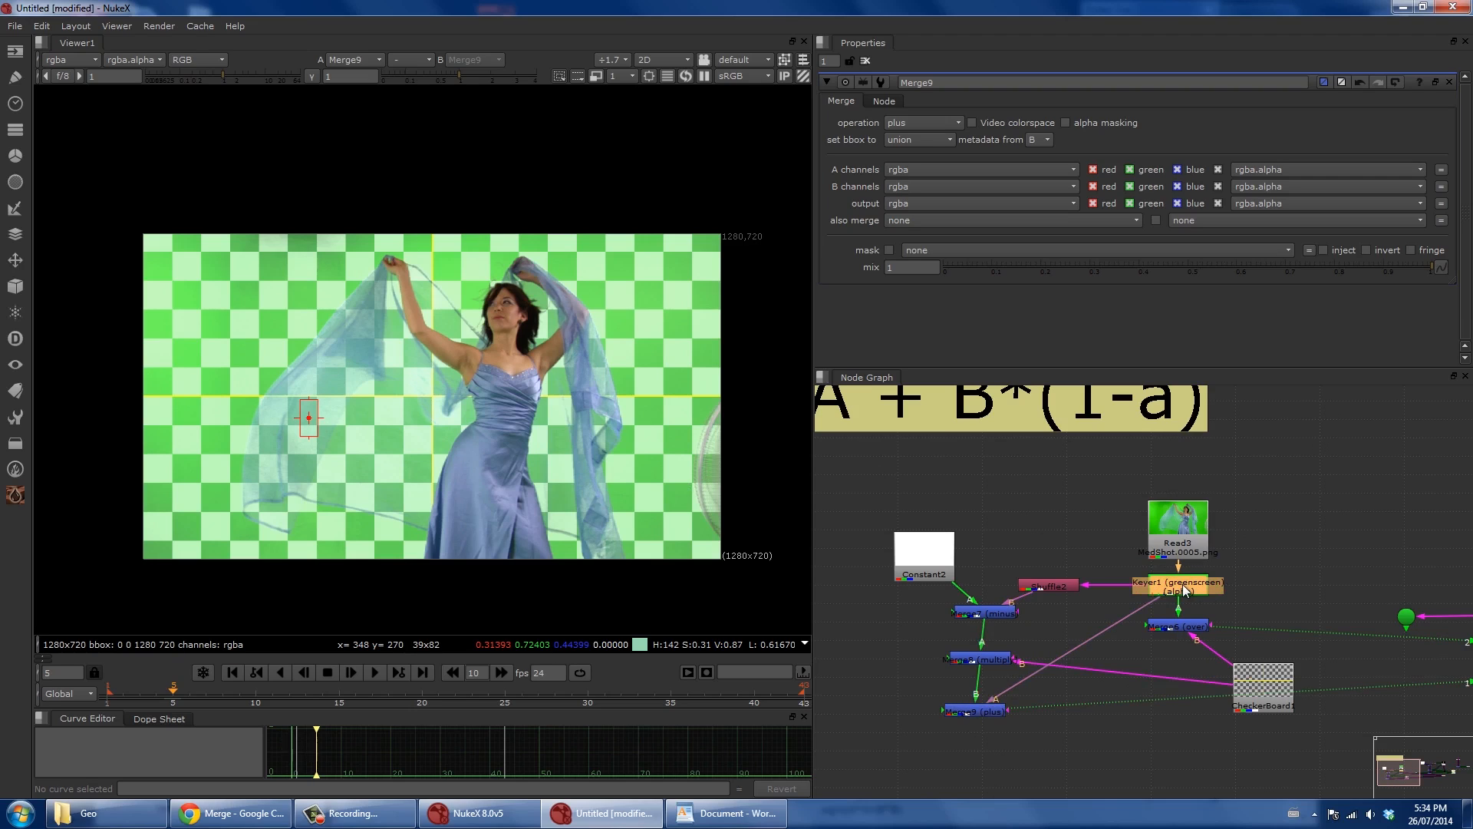
key(1)
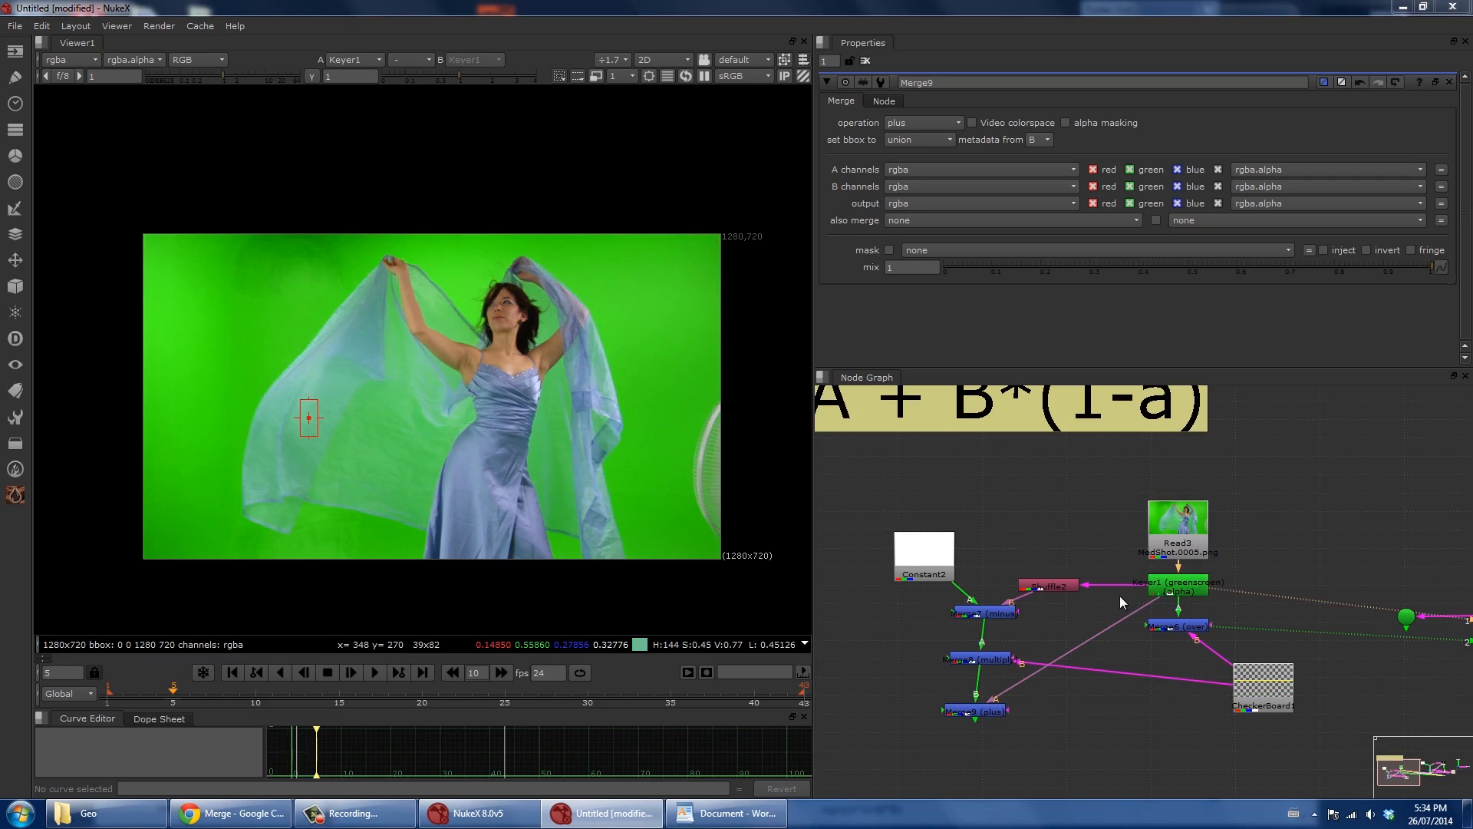
Add a Premult node and insert it between Keyer1 and the Merges it feeds, moving Merge6 lower to make room.
key(Tab)
text(premult)
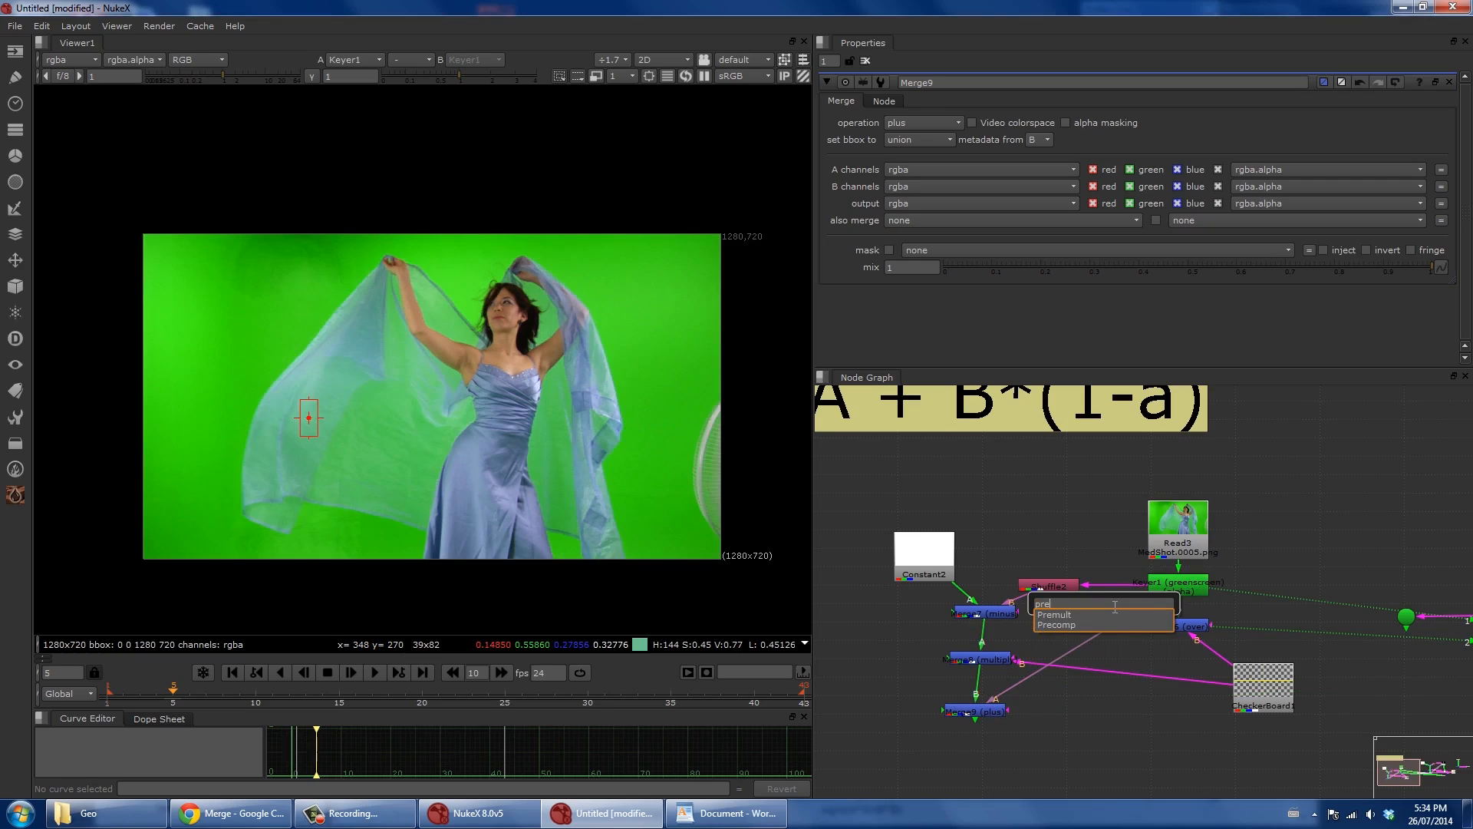
key(Return)
drag(1113, 606, 1120, 630)
click(997, 712)
drag(1162, 625, 1162, 652)
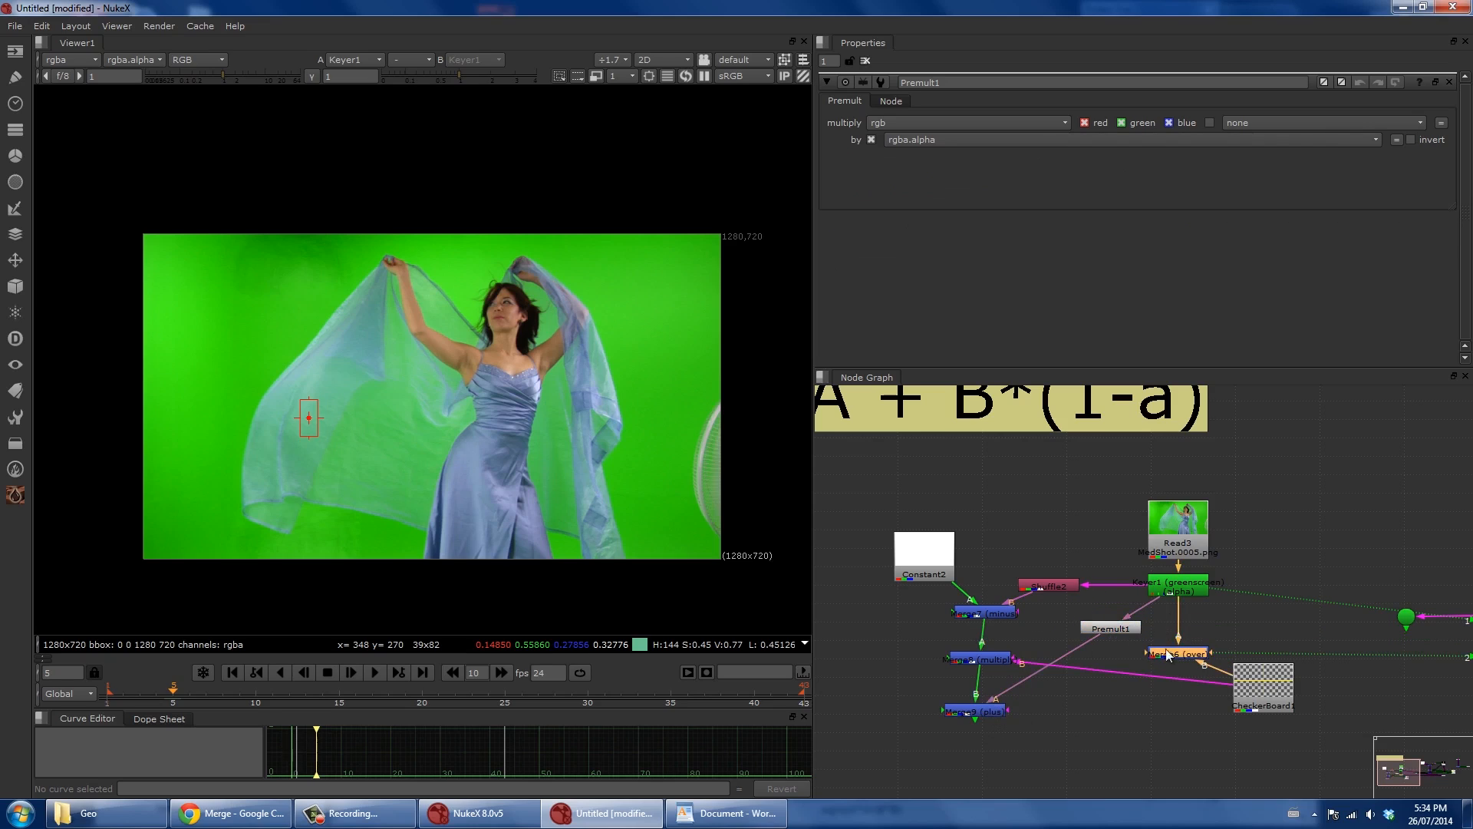
drag(1176, 601, 1142, 618)
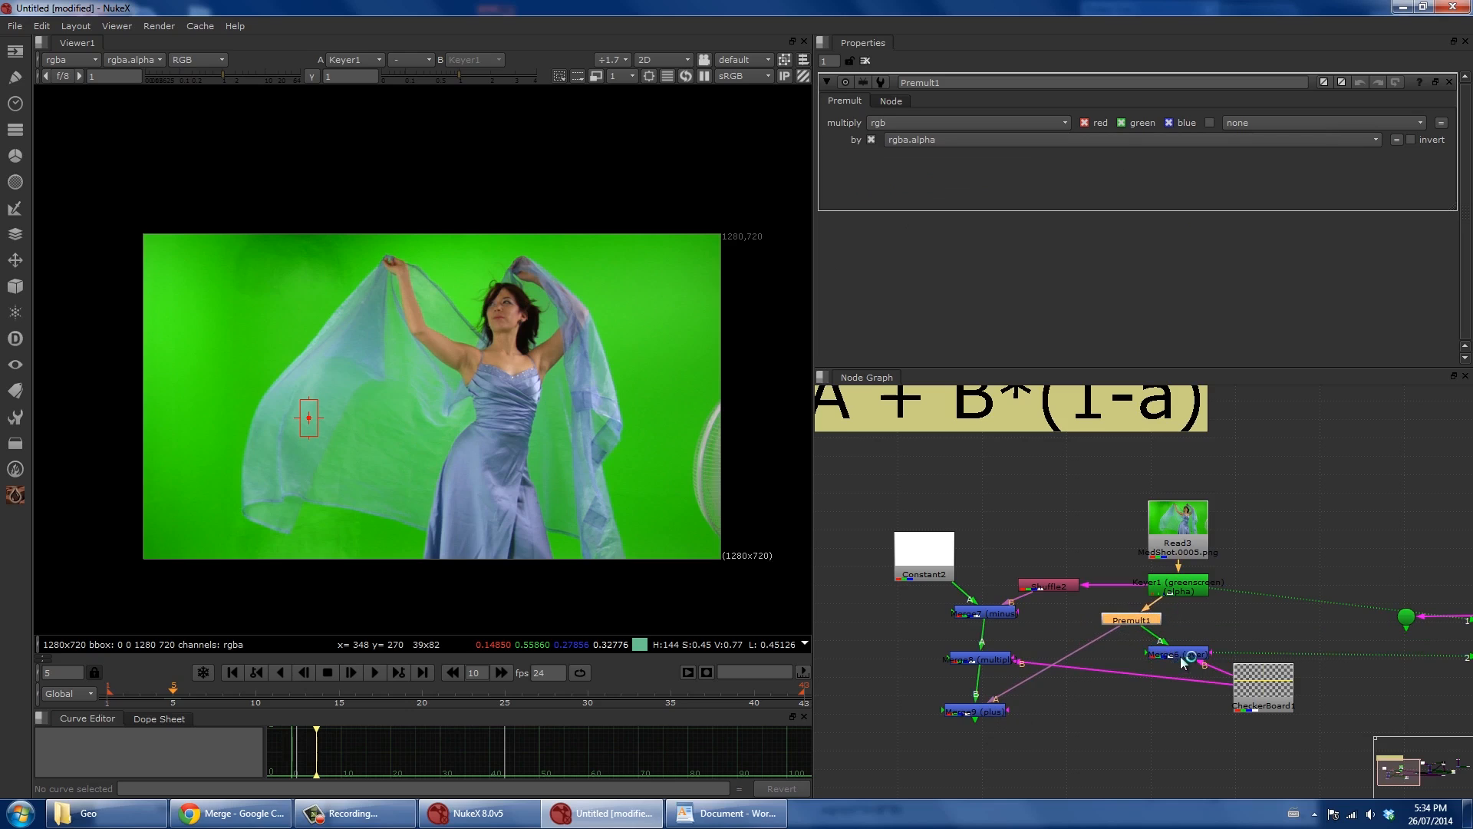
Compare the outputs of Merge6, Keyer1 and Premult1 to examine how premultiplication affects the over composite.
scroll(1195, 664, up, 5)
click(1143, 635)
key(1)
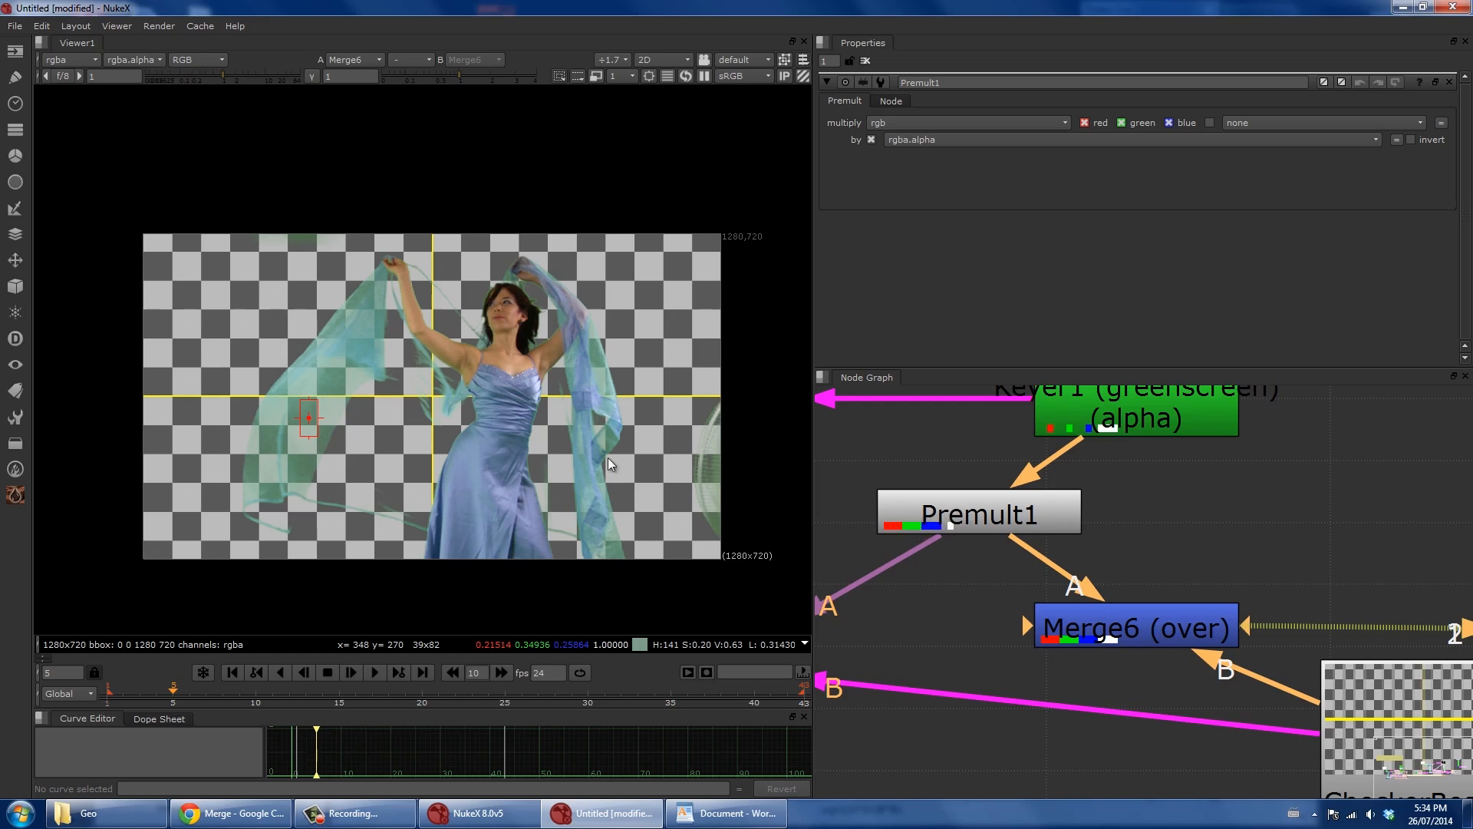
click(1120, 399)
key(1)
click(944, 518)
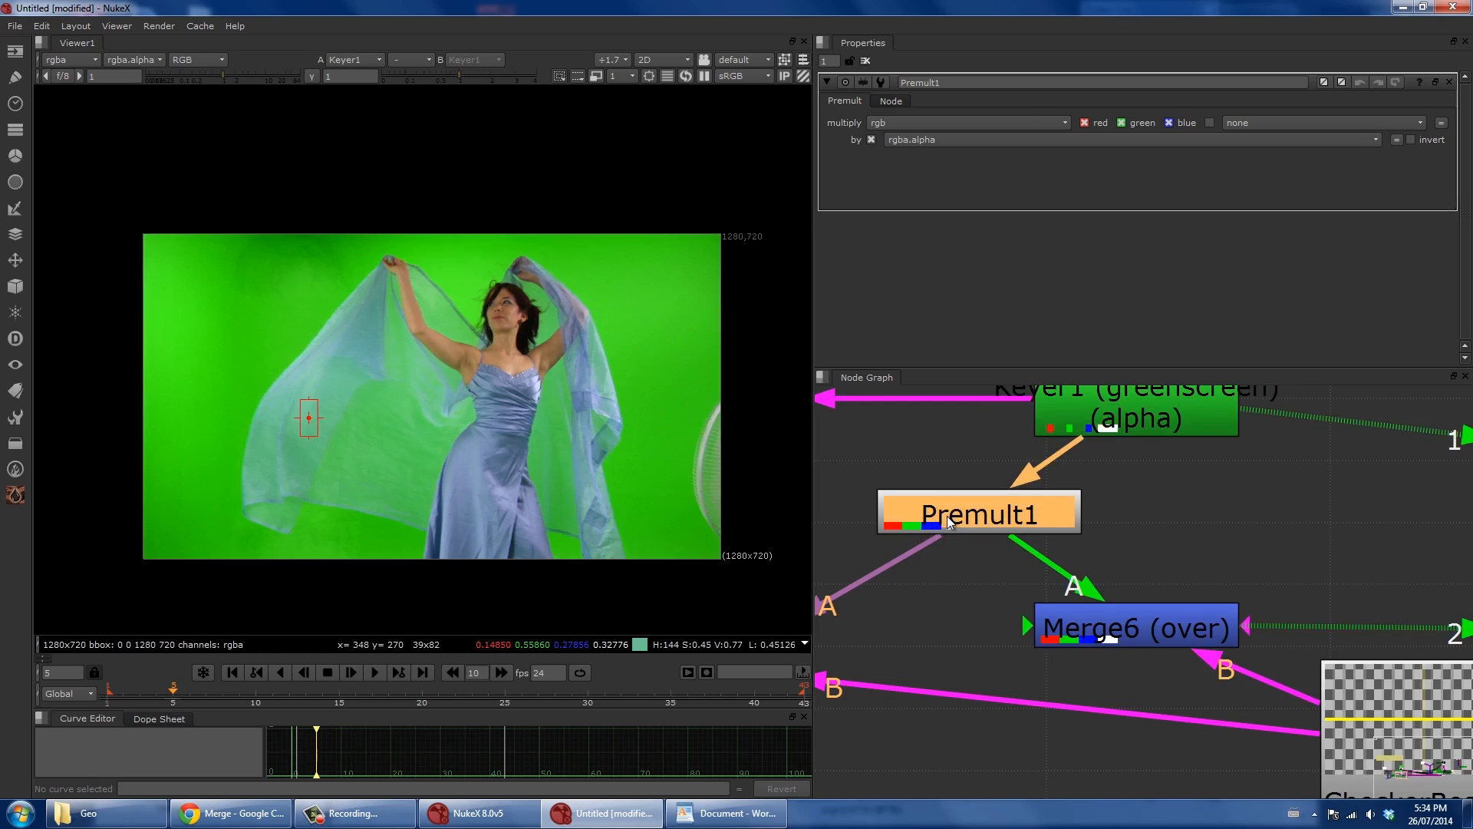
key(1)
click(1108, 636)
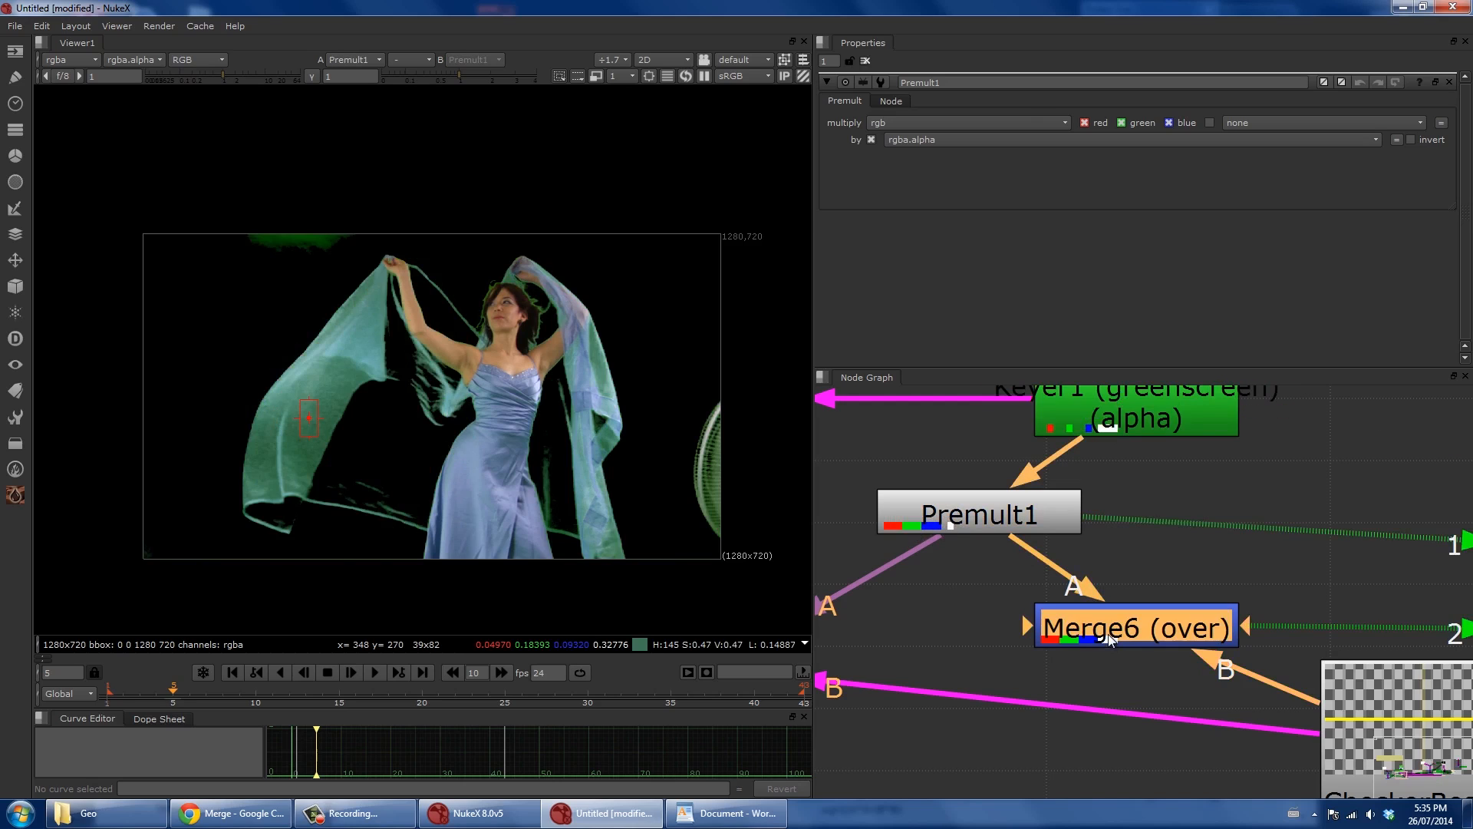
key(1)
Delete the Premult1 node between Keyer1 and Merge6.
scroll(541, 410, down, 1)
scroll(974, 568, down, 3)
click(982, 551)
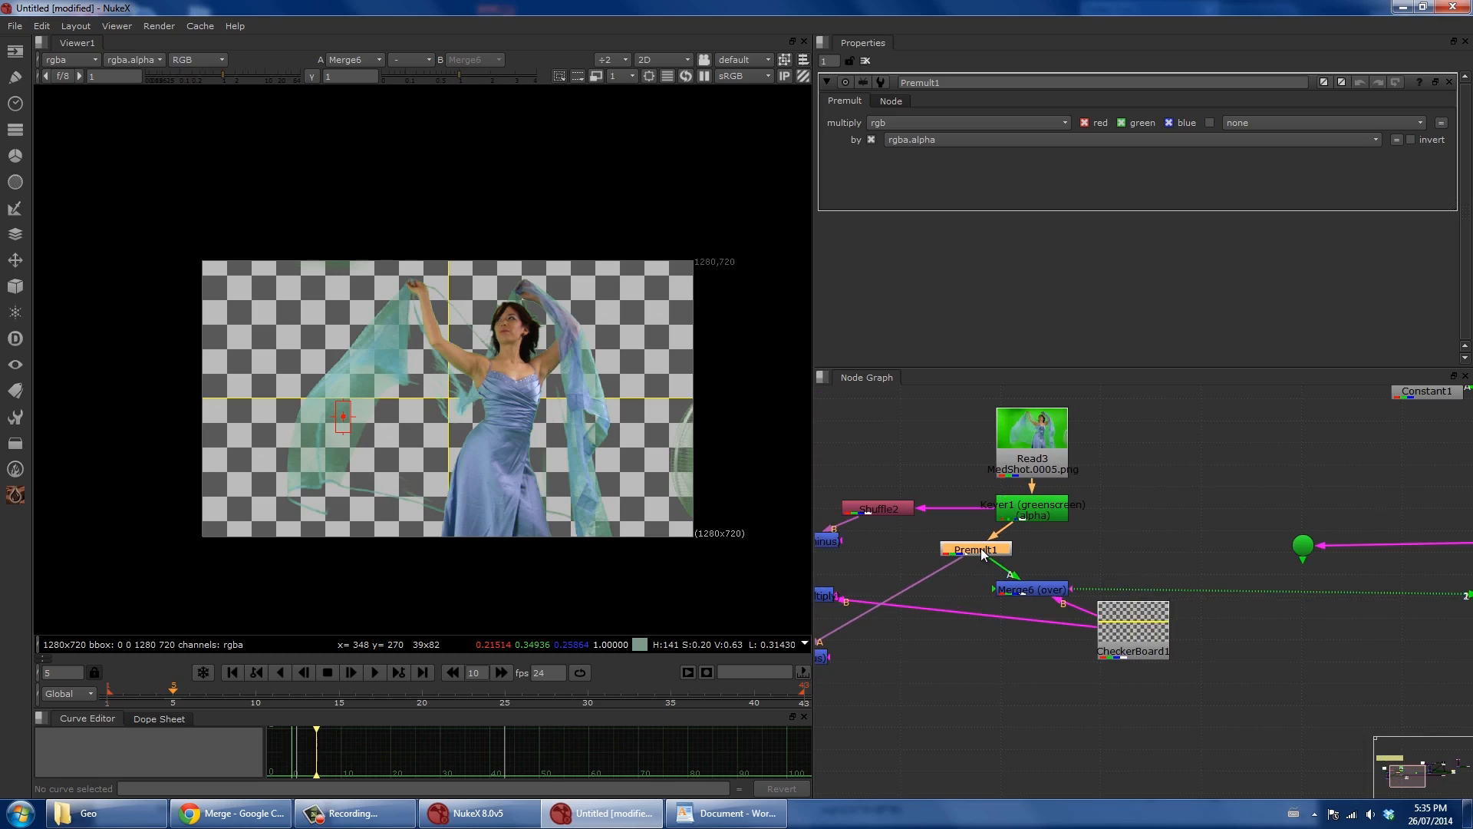
key(Delete)
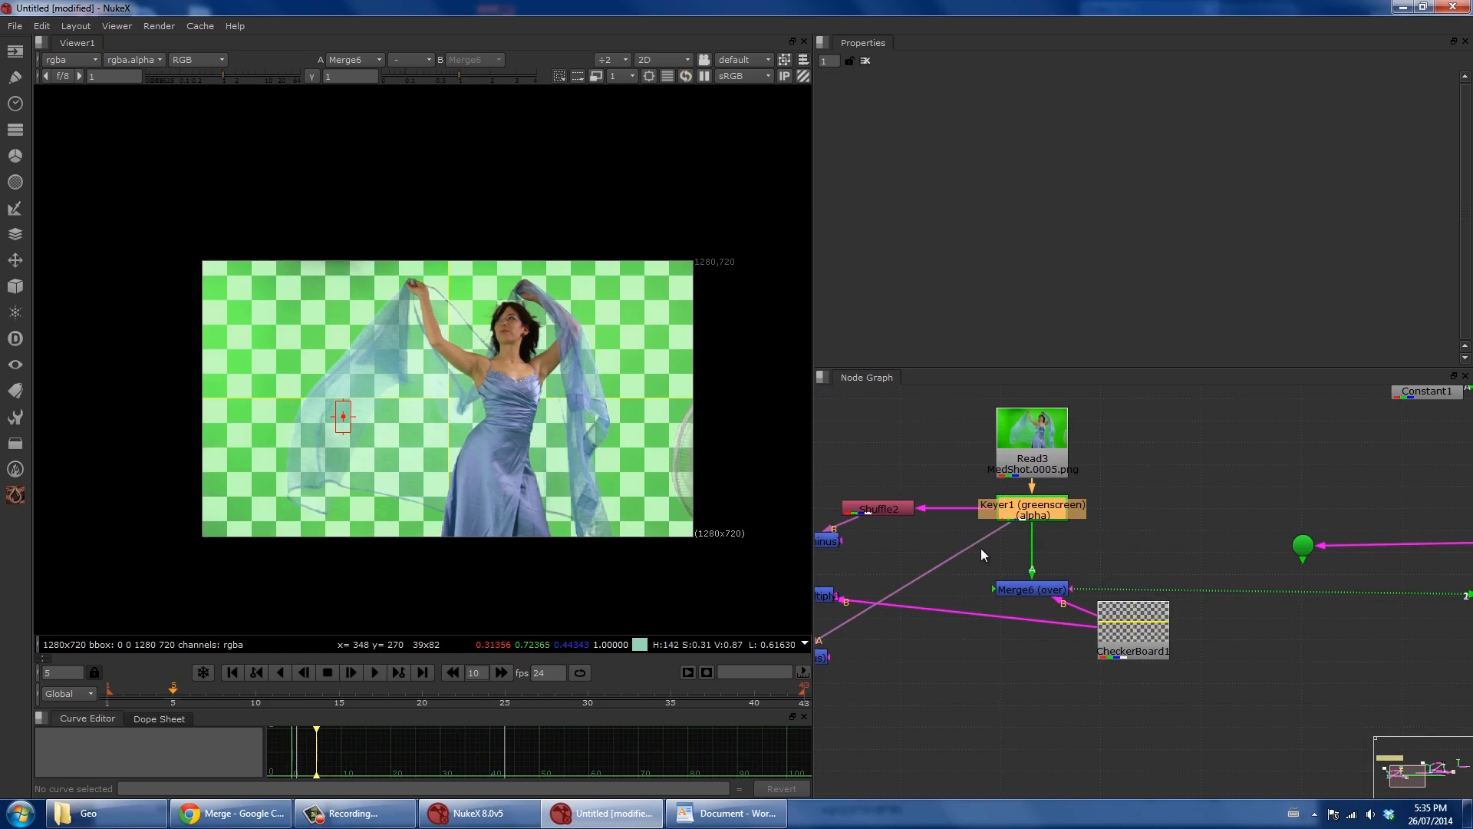
Set Merge6's operation to matte and inspect the composite over the checkerboard up close.
double_click(1015, 589)
click(902, 123)
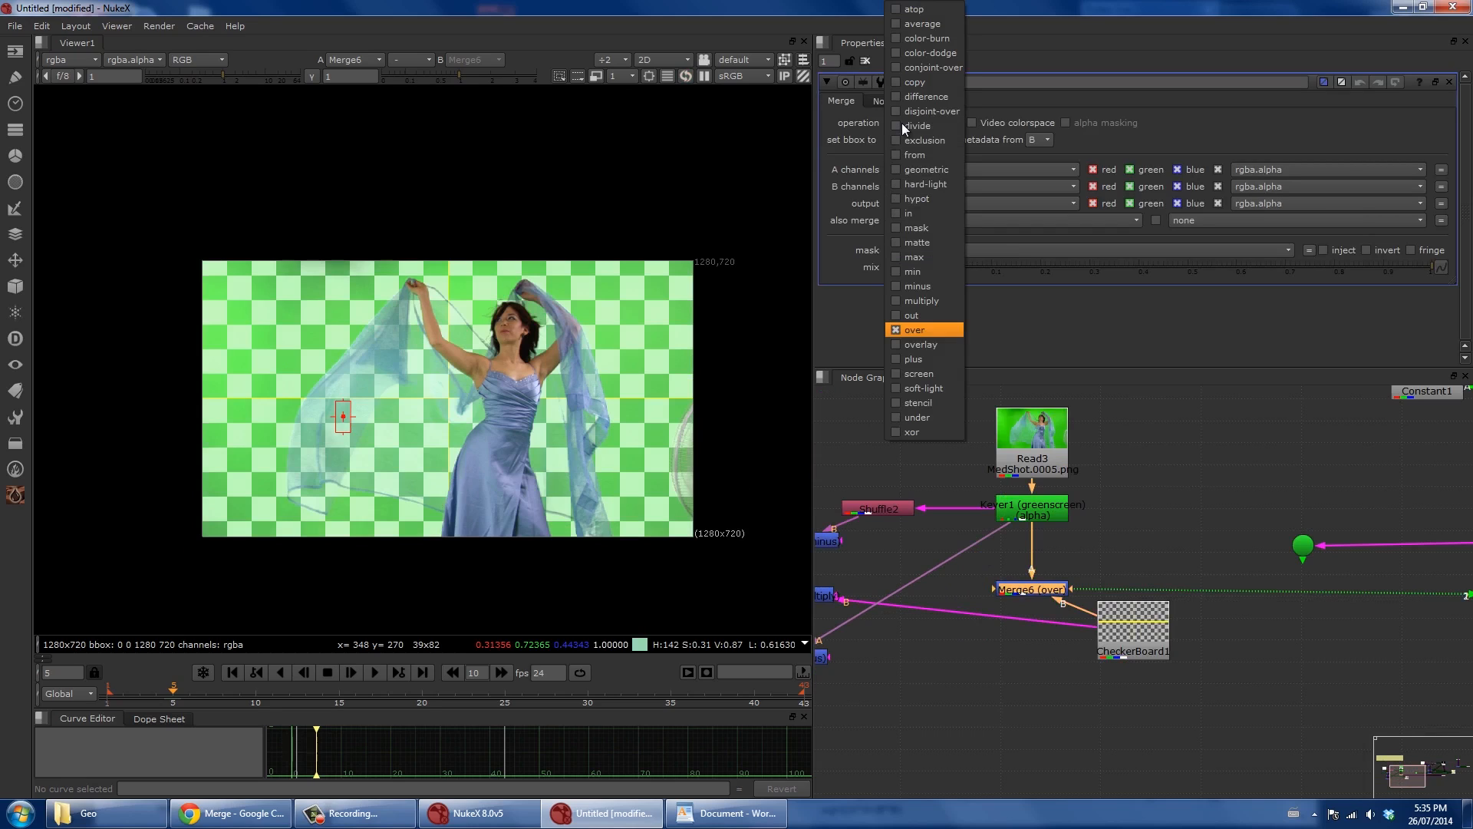
click(927, 244)
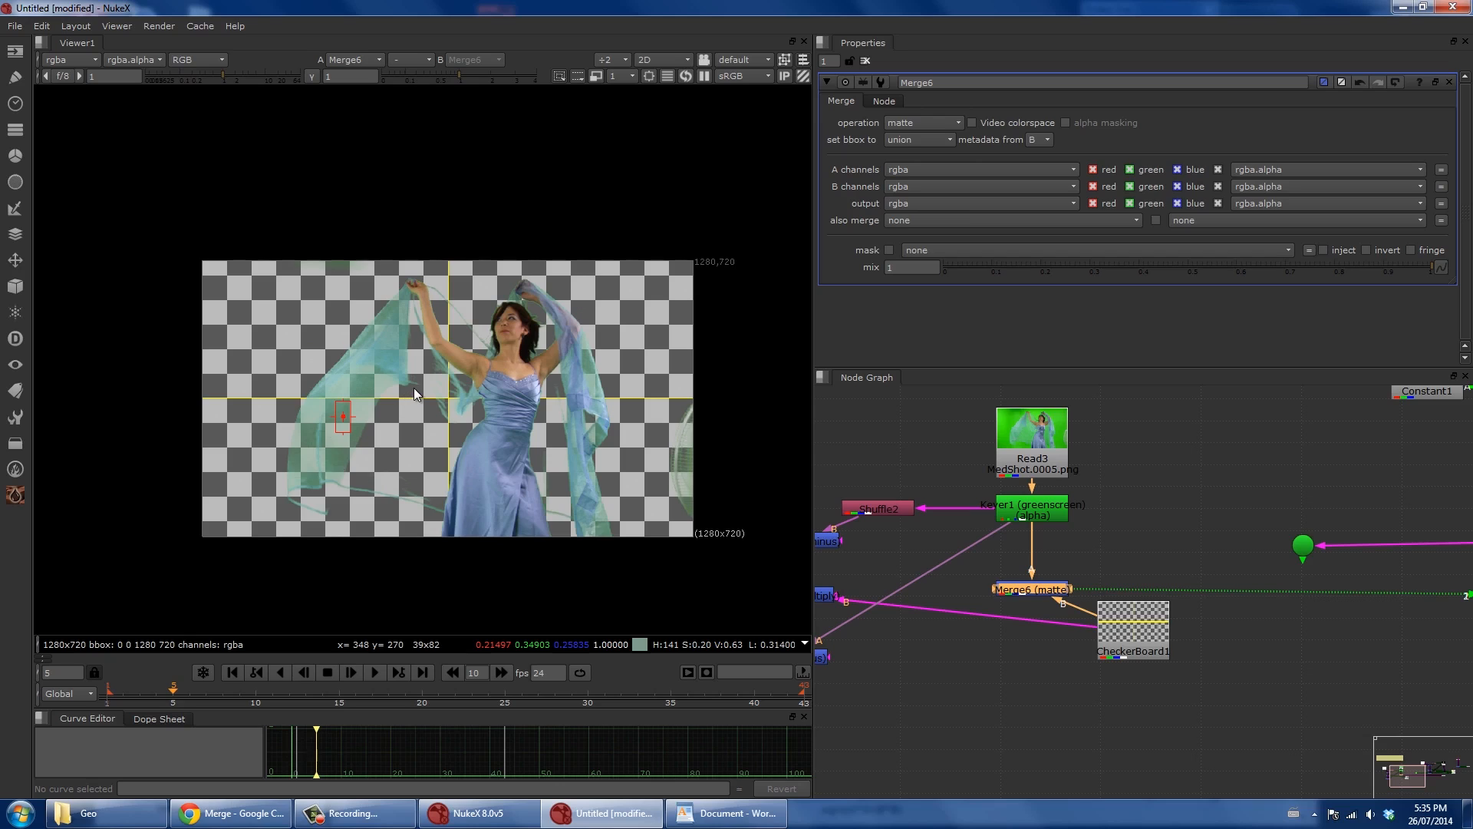
scroll(414, 393, up, 3)
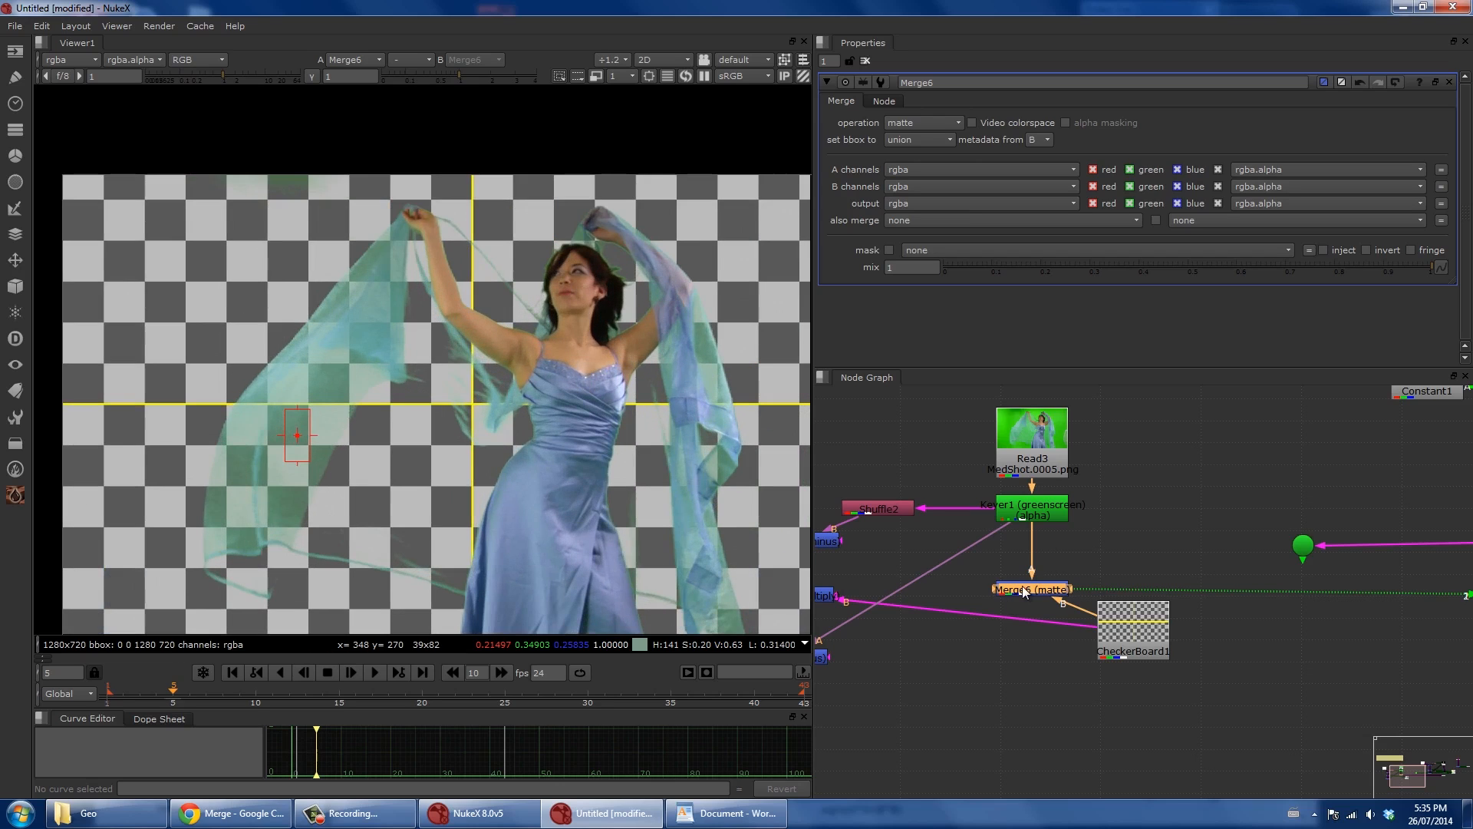
mouse_move(924, 123)
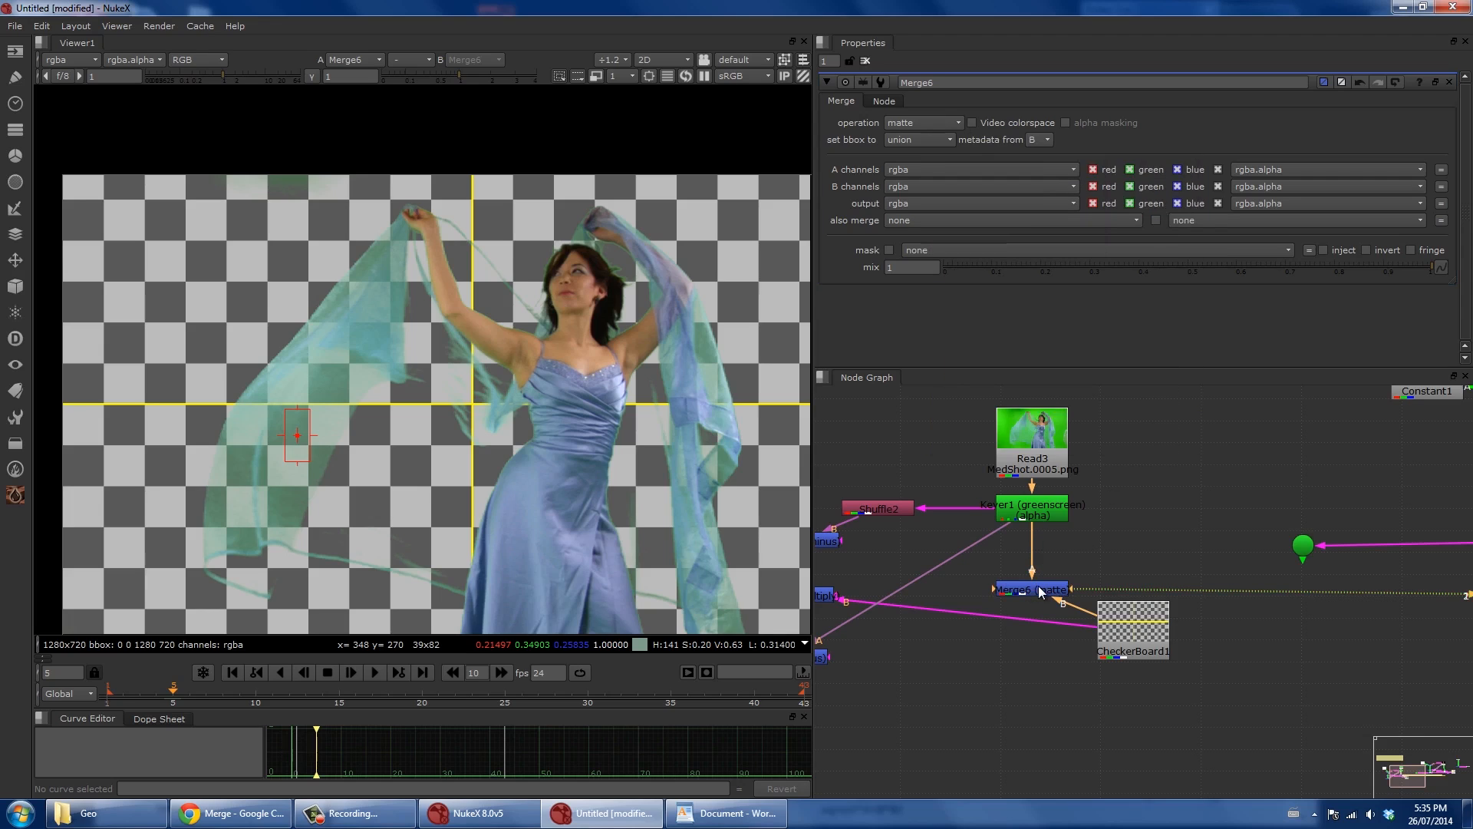
Clear the keying demo around Read3 by deleting Keyer1, Merge6, CheckerBoard1, Shuffle2, Constant2 and their connected Merges, keeping Read3.
scroll(534, 436, down, 2)
scroll(534, 436, up, 1)
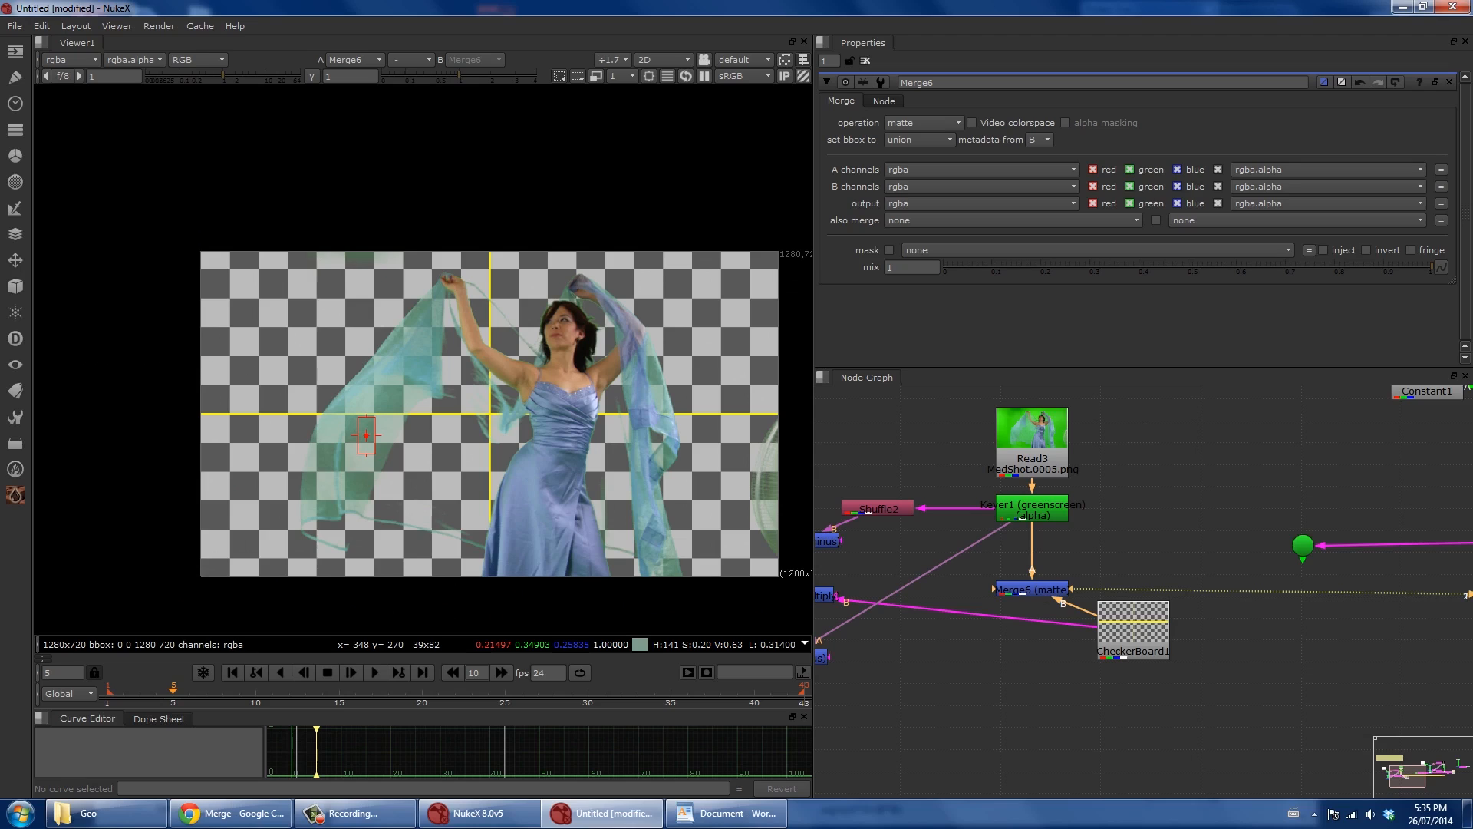
drag(1058, 510, 1057, 561)
scroll(1059, 560, down, 2)
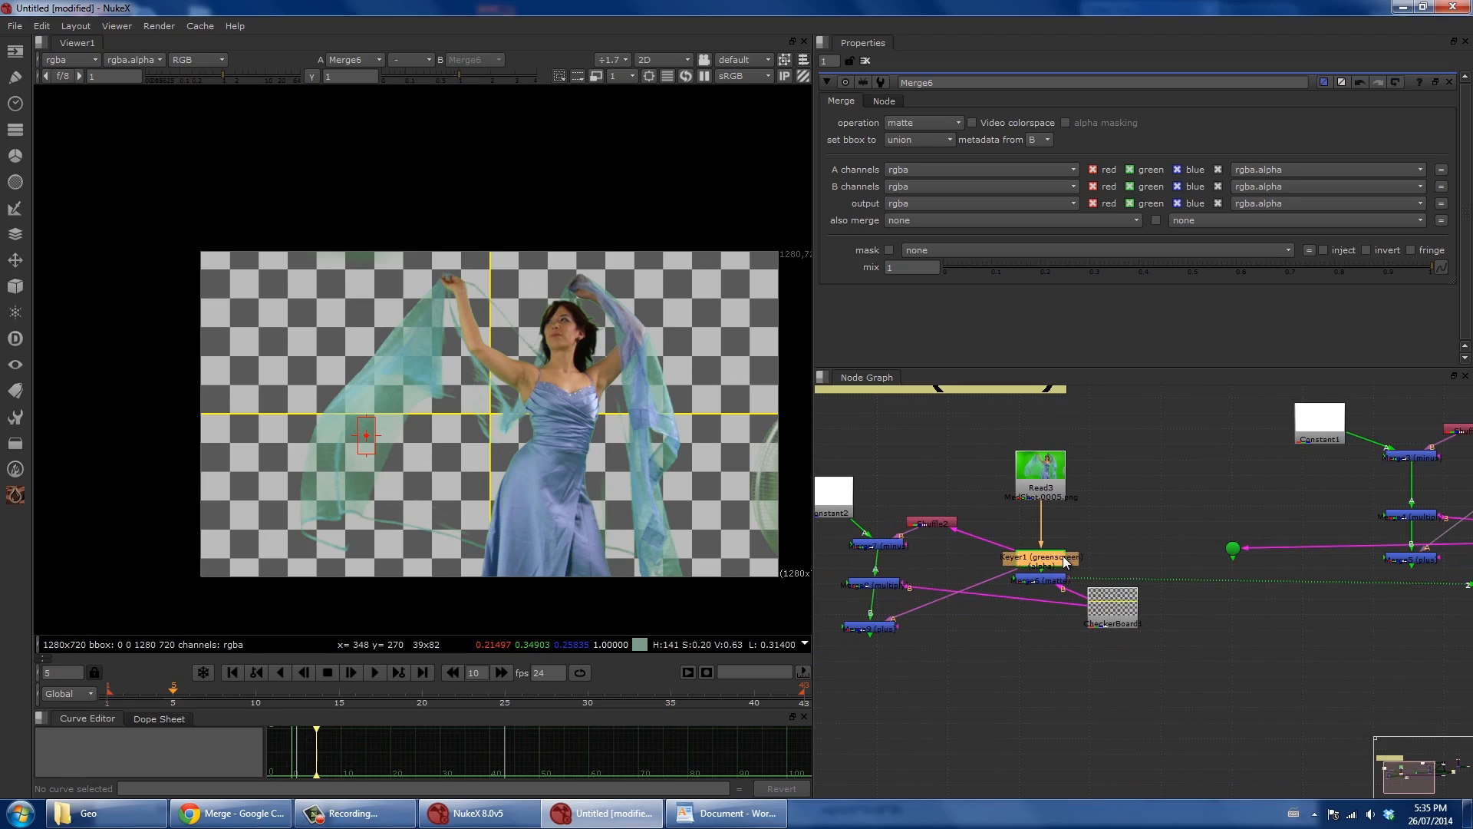
scroll(904, 485, down, 1)
middle_drag(904, 485, 957, 471)
drag(846, 454, 1189, 654)
key(Delete)
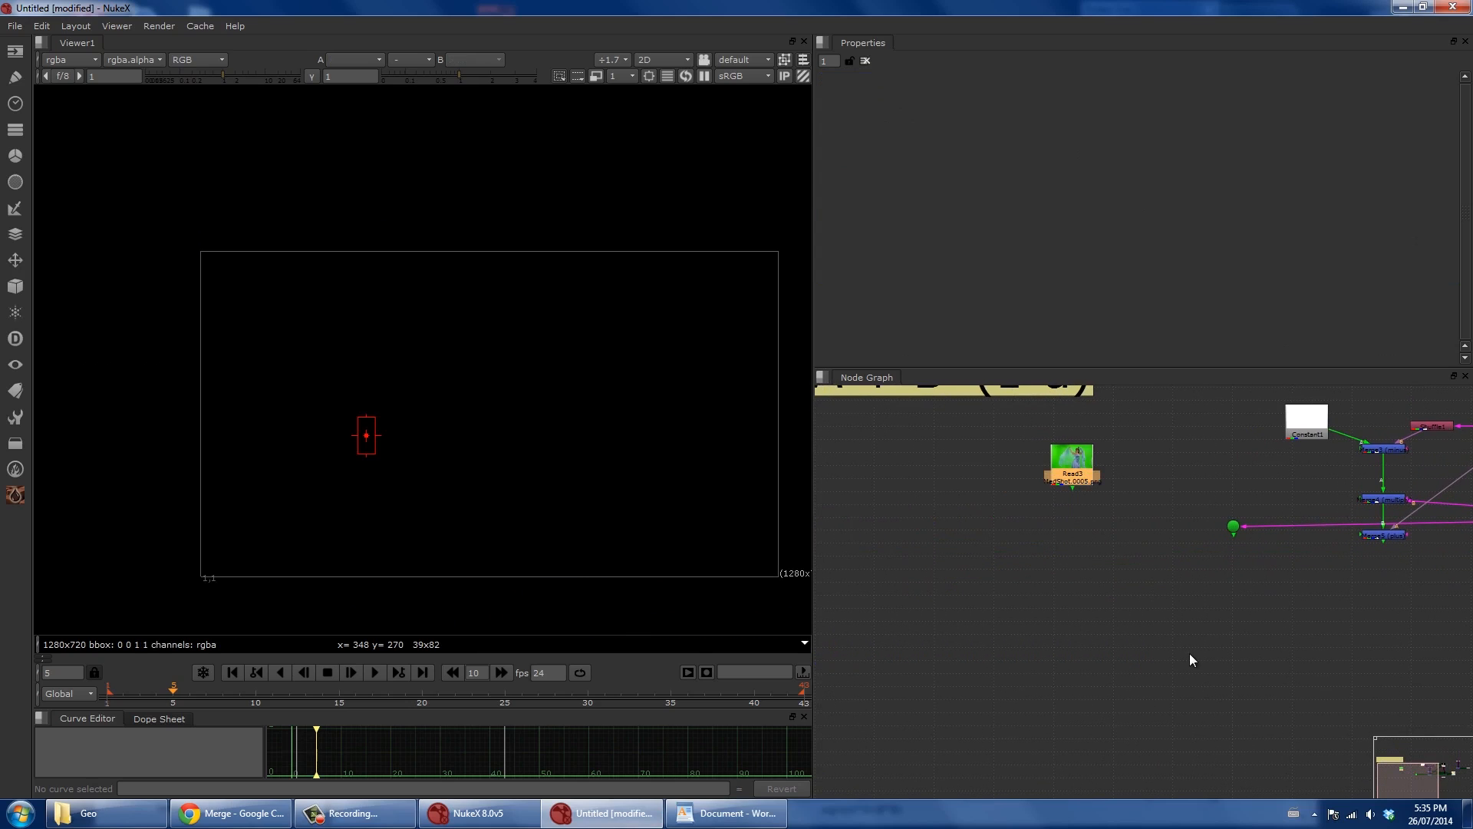
View Read3, add an unconnected Roto node, and draw a closed five-point Bezier over the footage's upper-left corner, checking its alpha.
key(1)
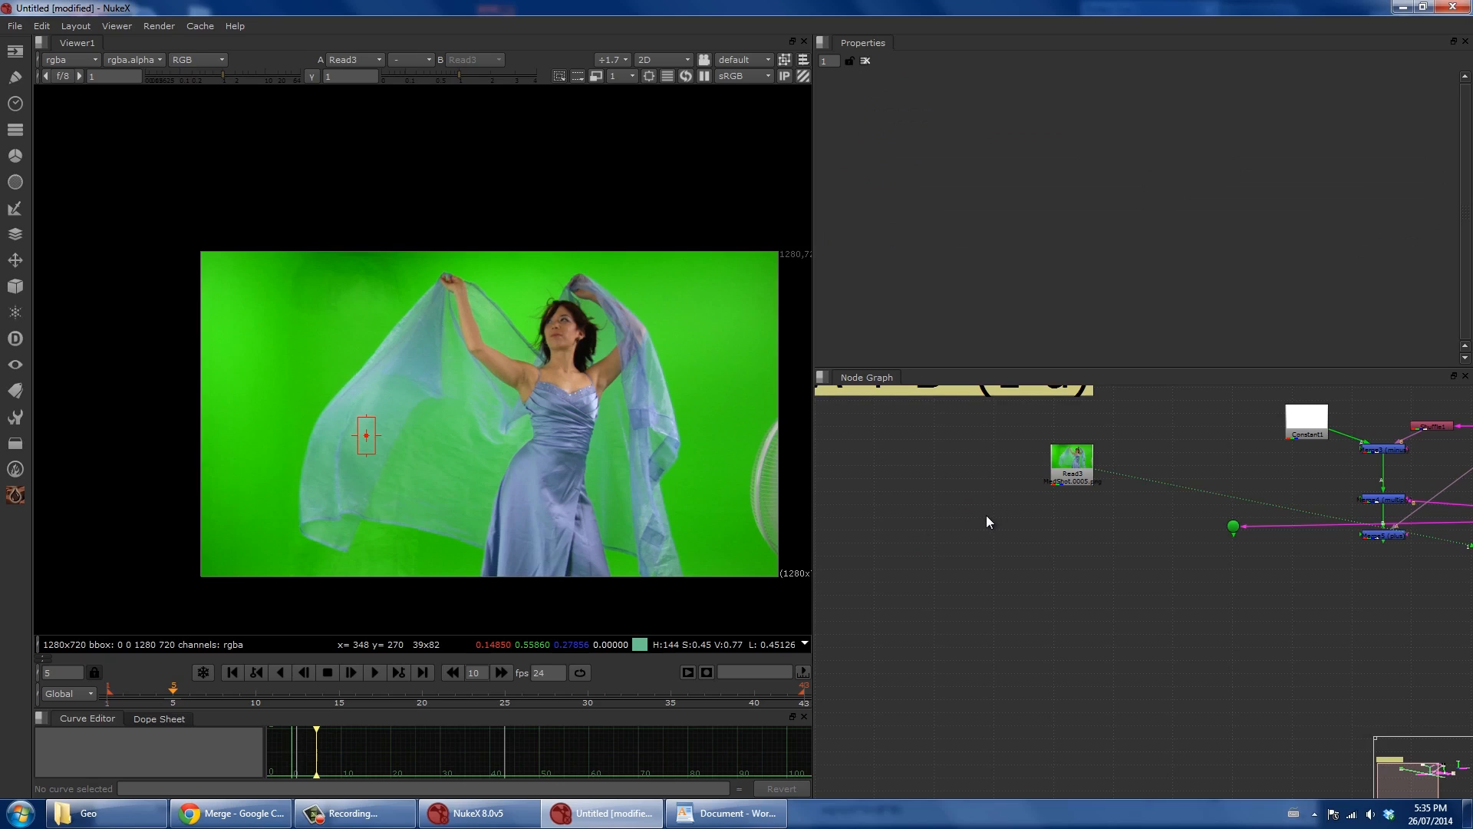
key(o)
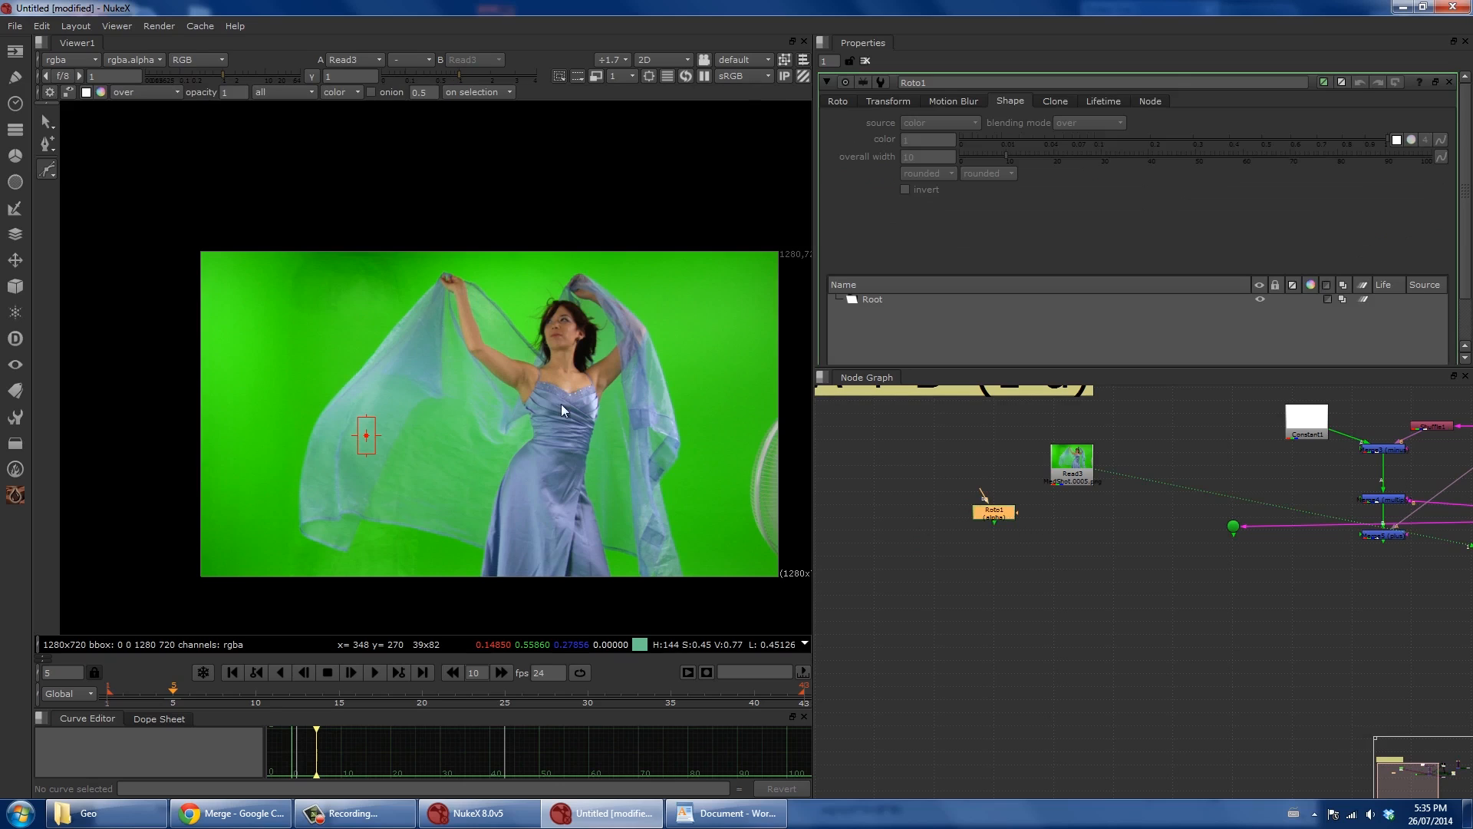
click(141, 342)
click(270, 402)
click(409, 277)
click(394, 225)
click(189, 187)
click(141, 343)
key(1)
key(a)
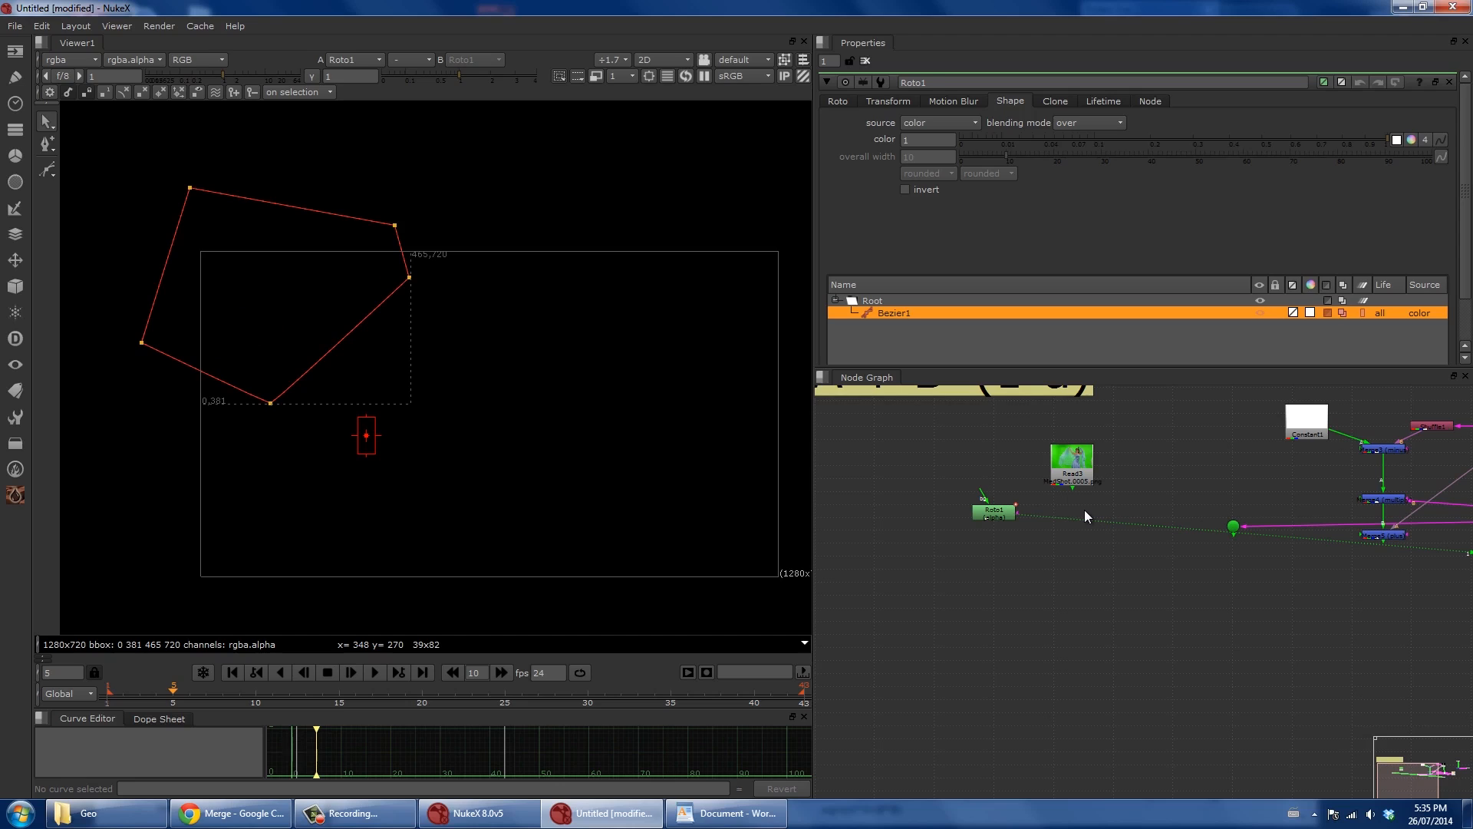
Add a Merge joining Roto1 and Read3, view its output, and set its operation to in.
key(m)
drag(1074, 488, 994, 513)
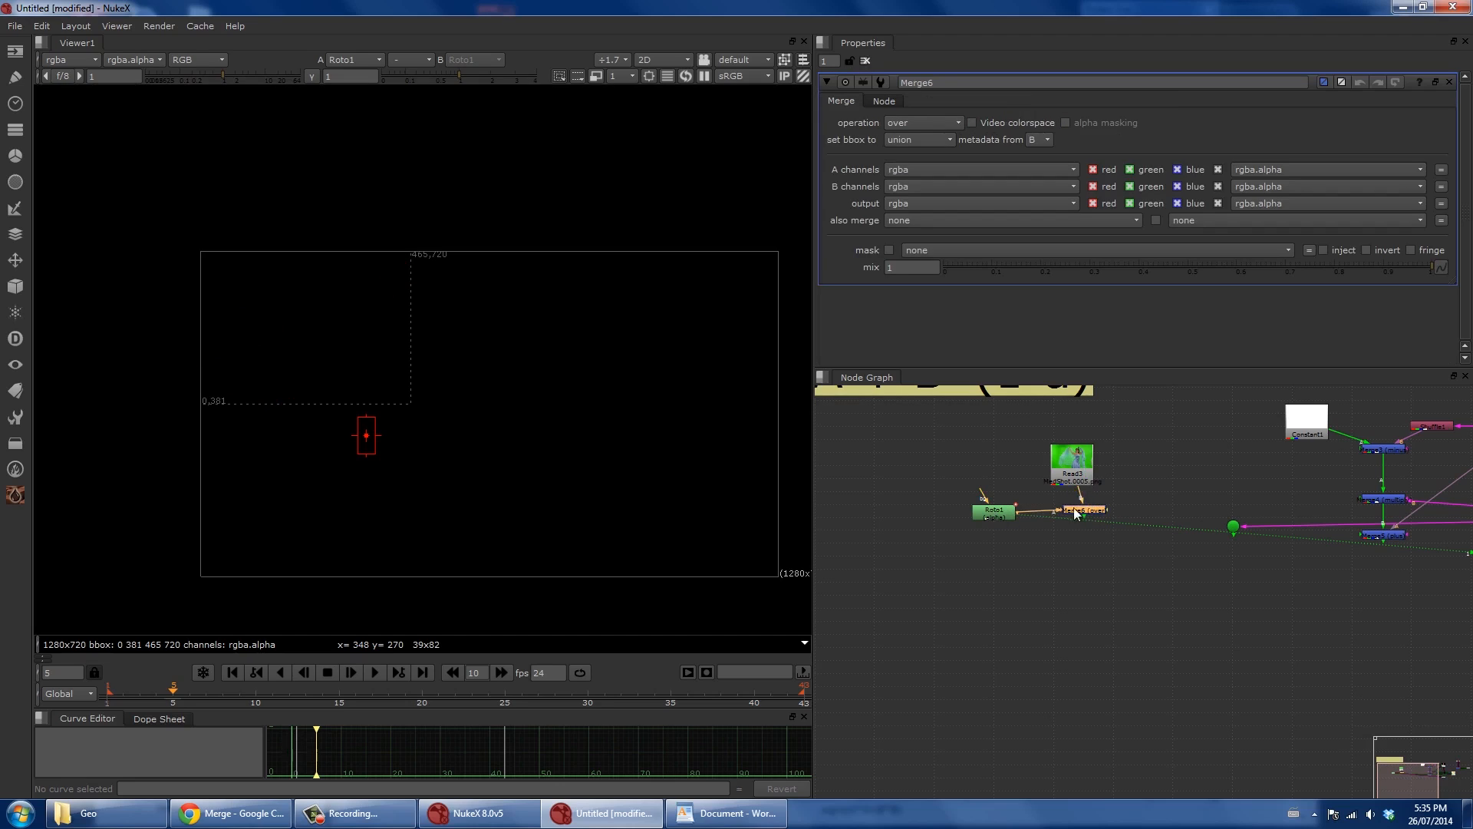
key(1)
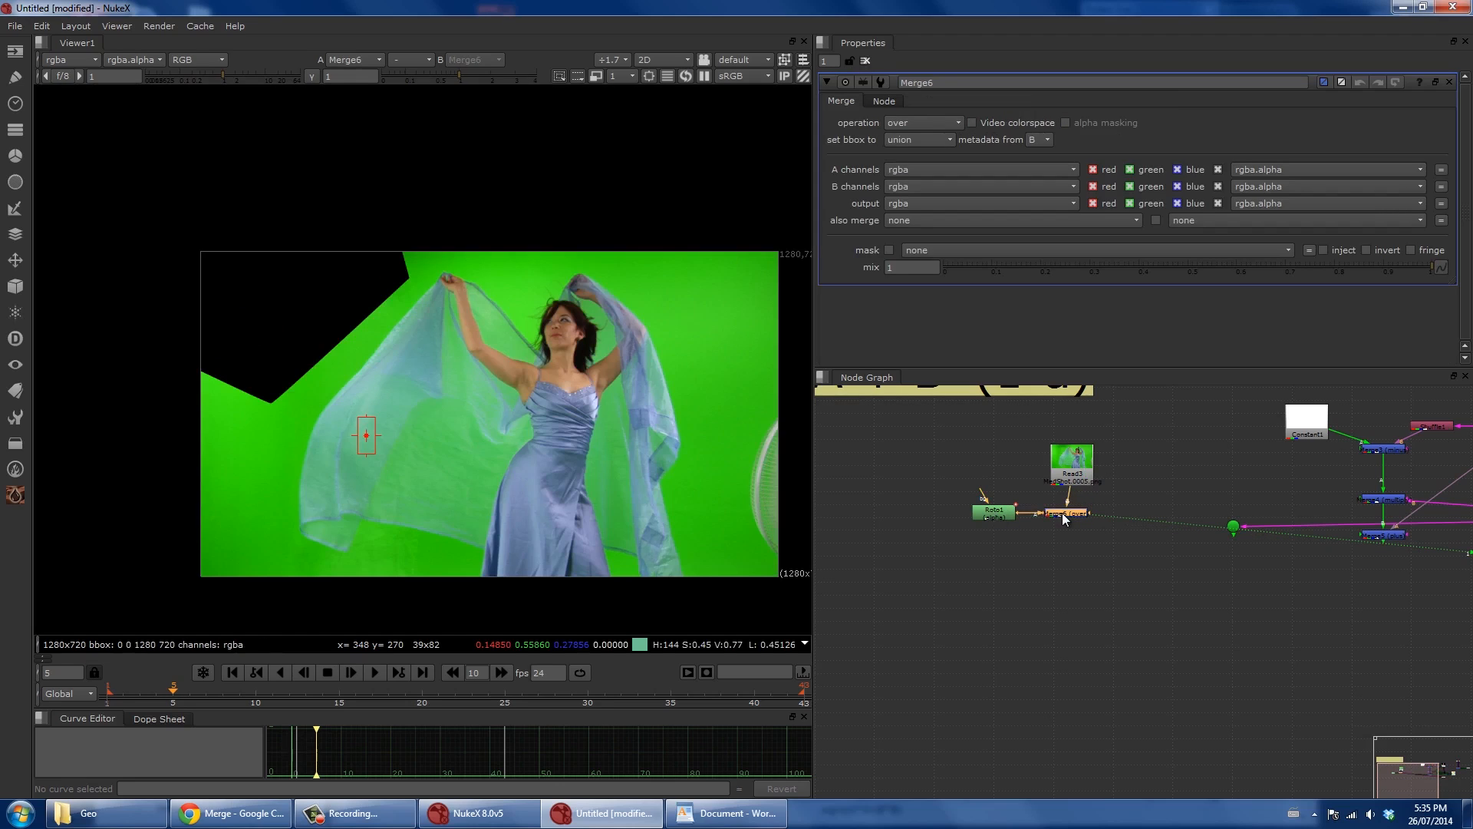
click(917, 125)
click(941, 210)
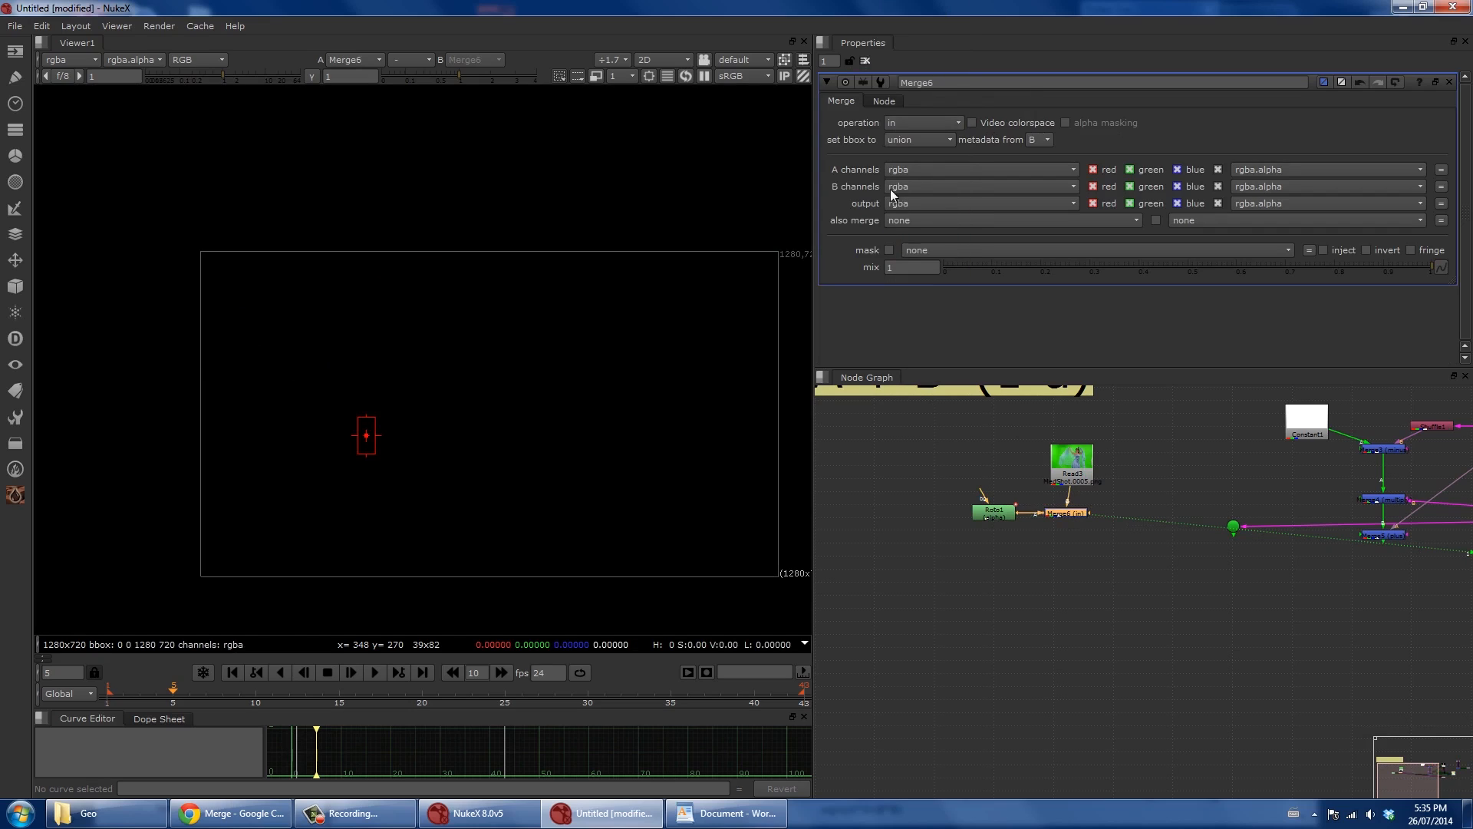
Set Roto1's output channels to rgba.
double_click(995, 514)
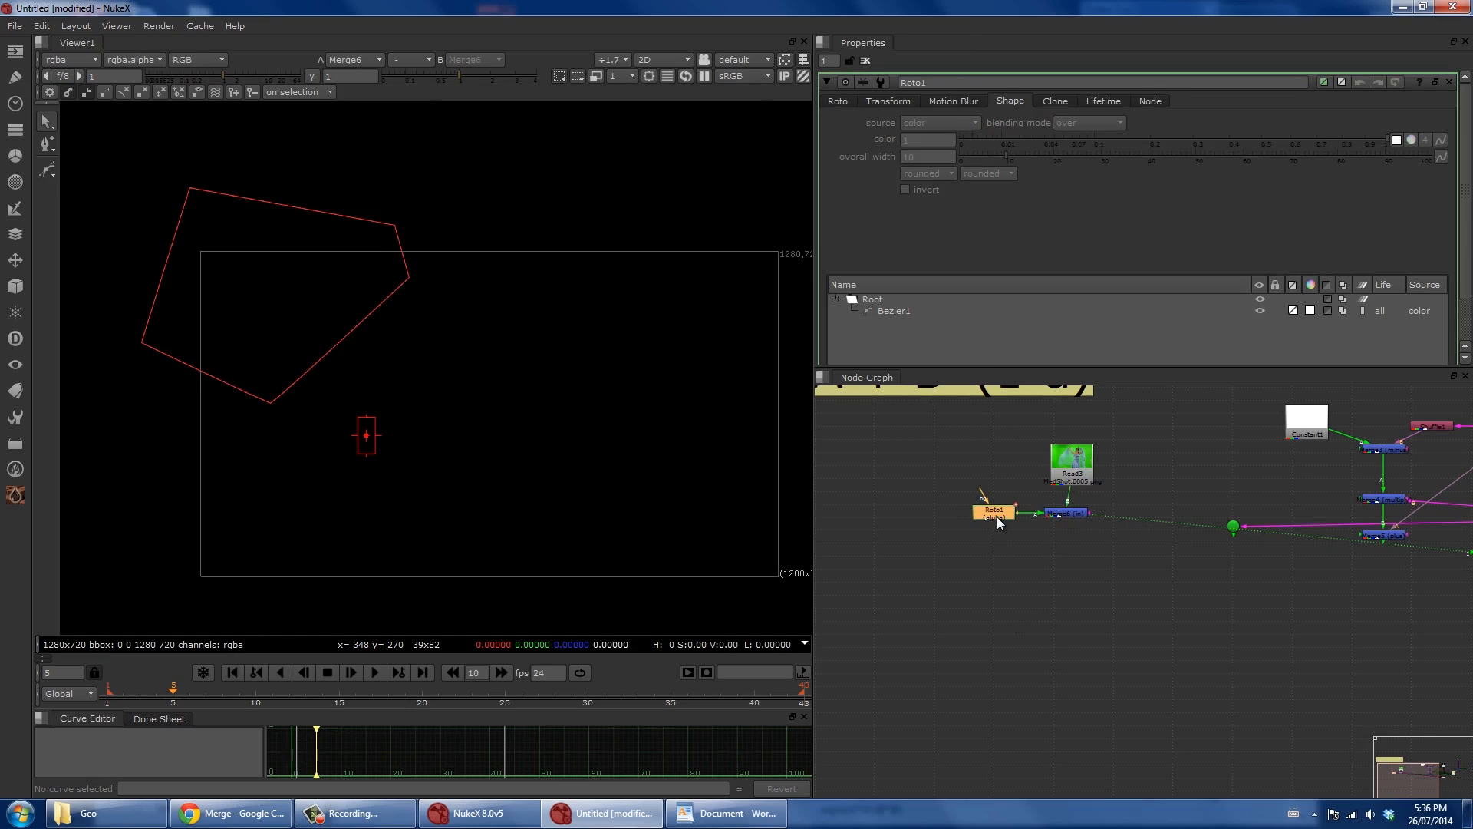
click(895, 310)
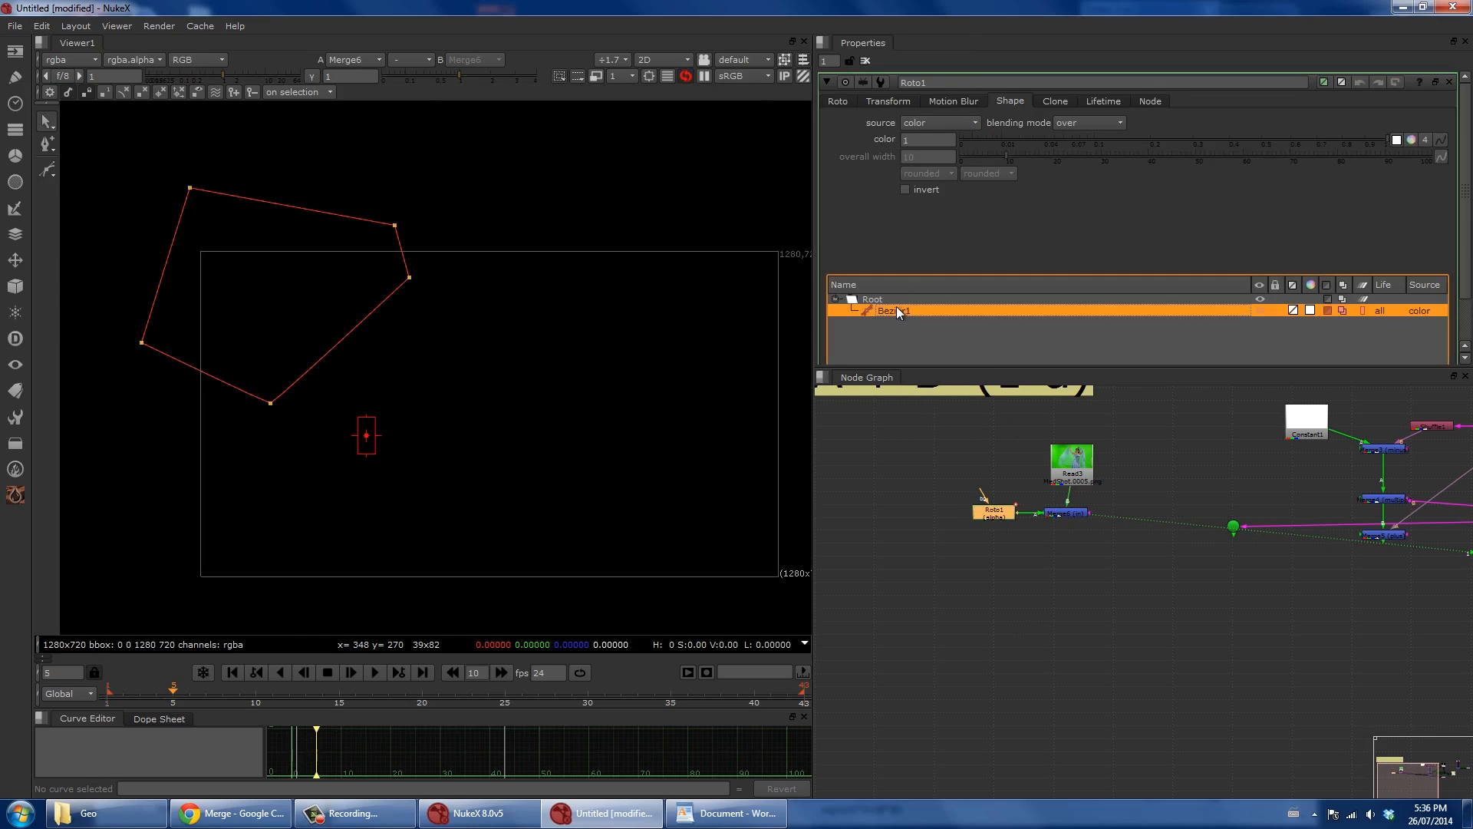
click(837, 103)
click(952, 123)
click(930, 168)
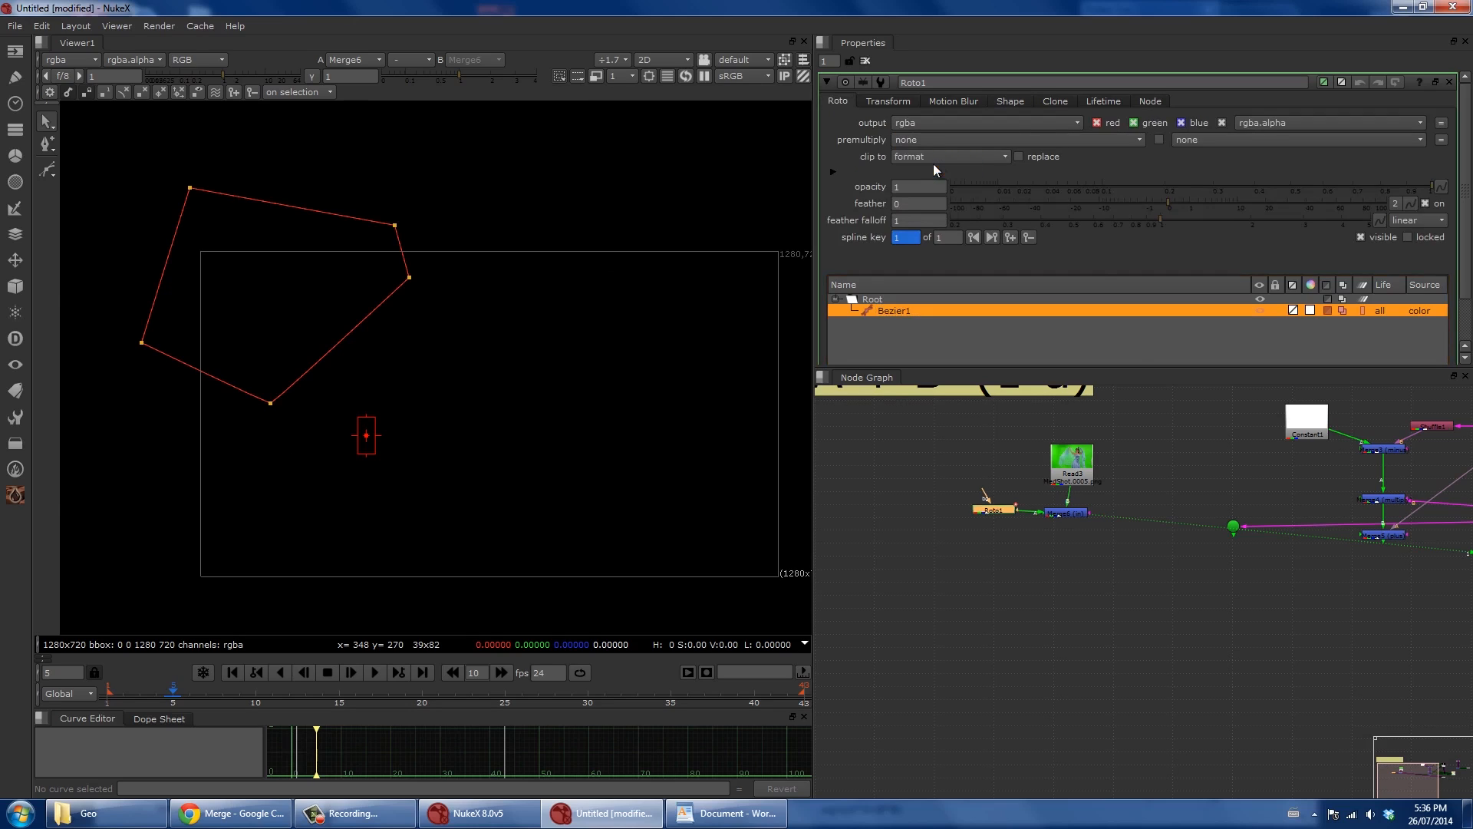
Swap Merge6's A and B inputs so Read3 feeds A and Roto1 feeds B, and align the Merge beneath Read3.
click(1055, 514)
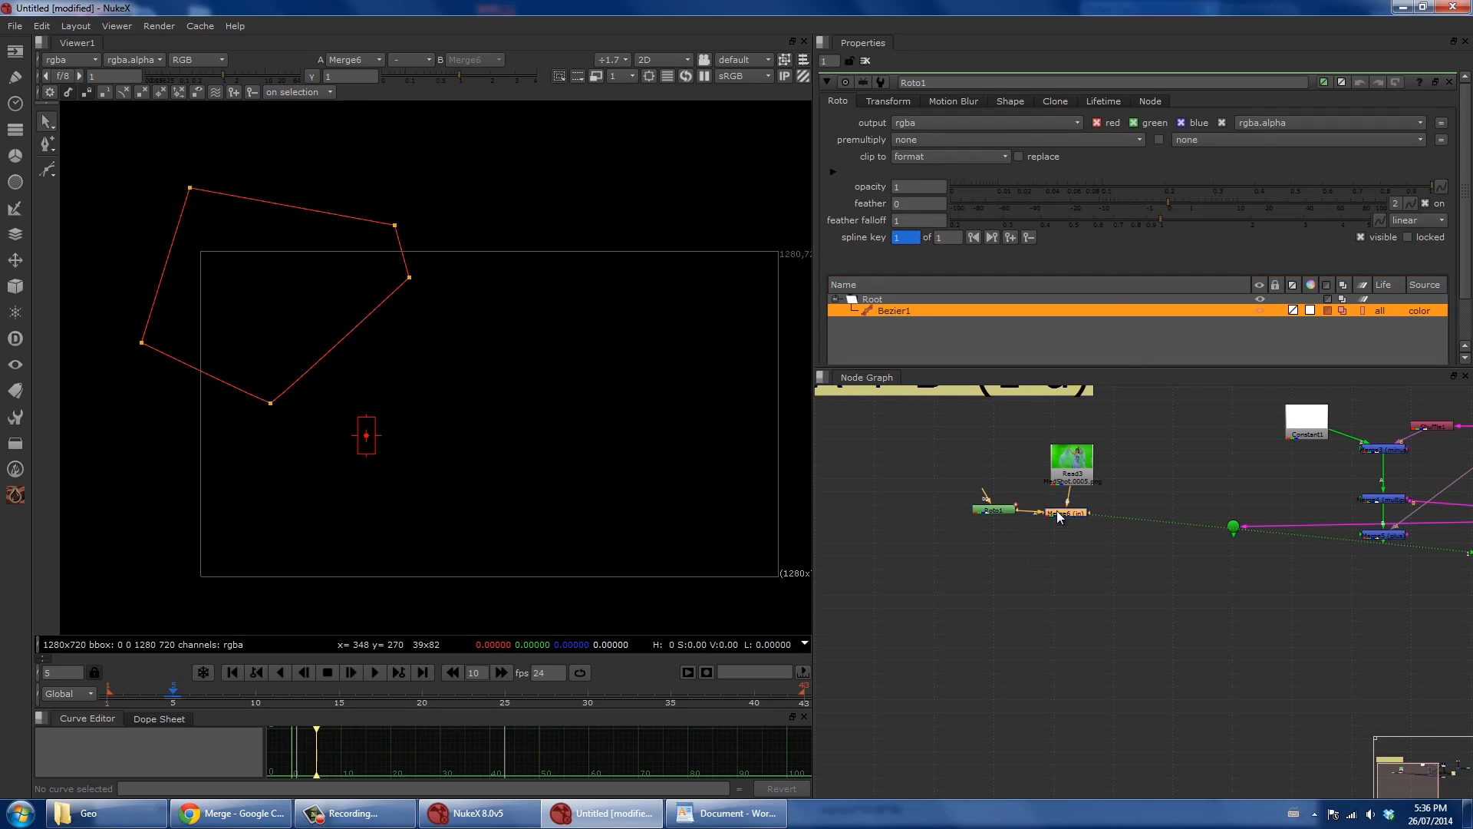
key(shift+x)
drag(1057, 510, 1063, 509)
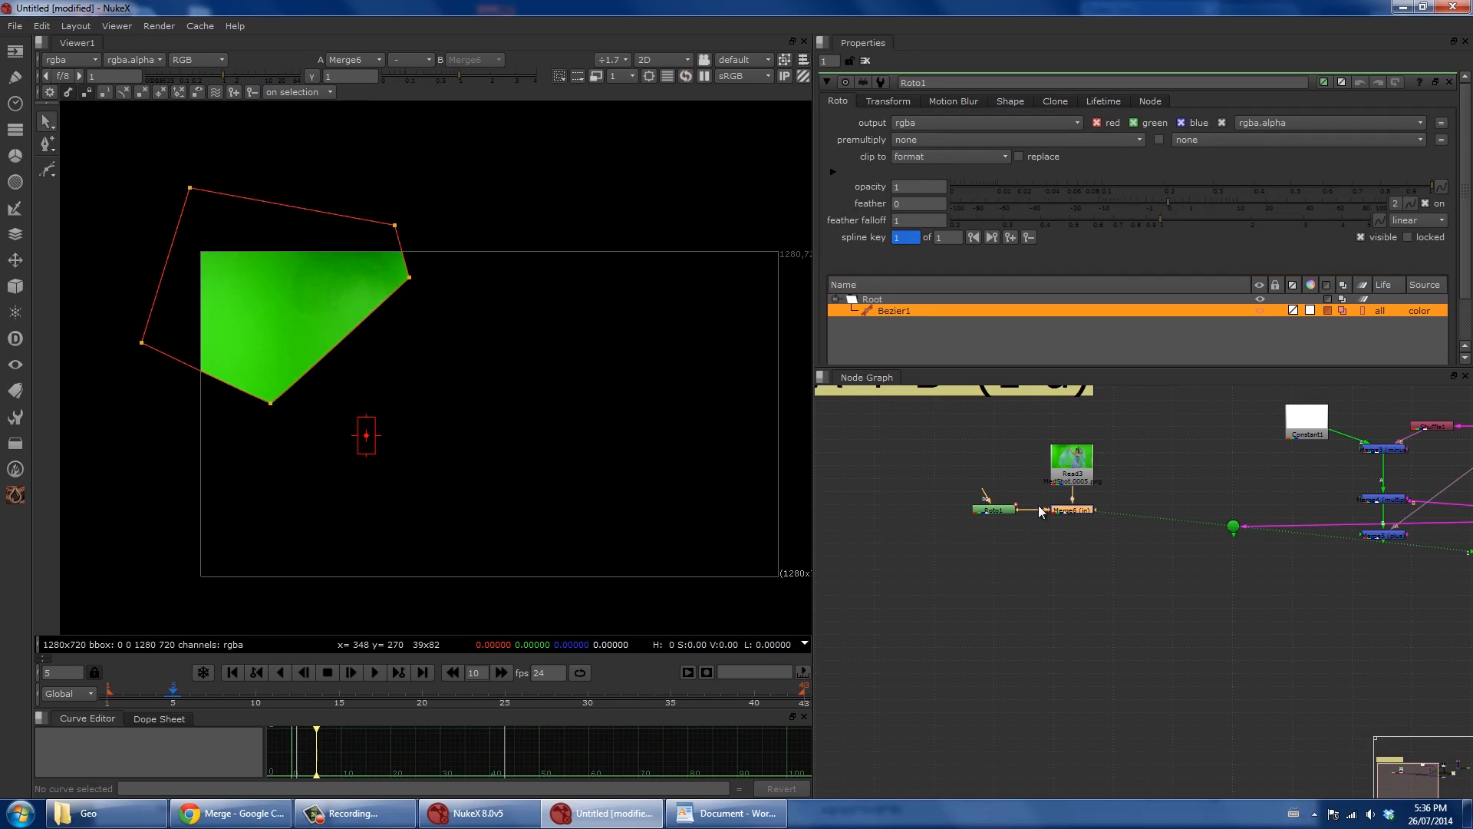
Compare the outputs of Roto1 and Merge6, including the red channel, to examine how the in operation masks the footage.
scroll(1040, 507, up, 3)
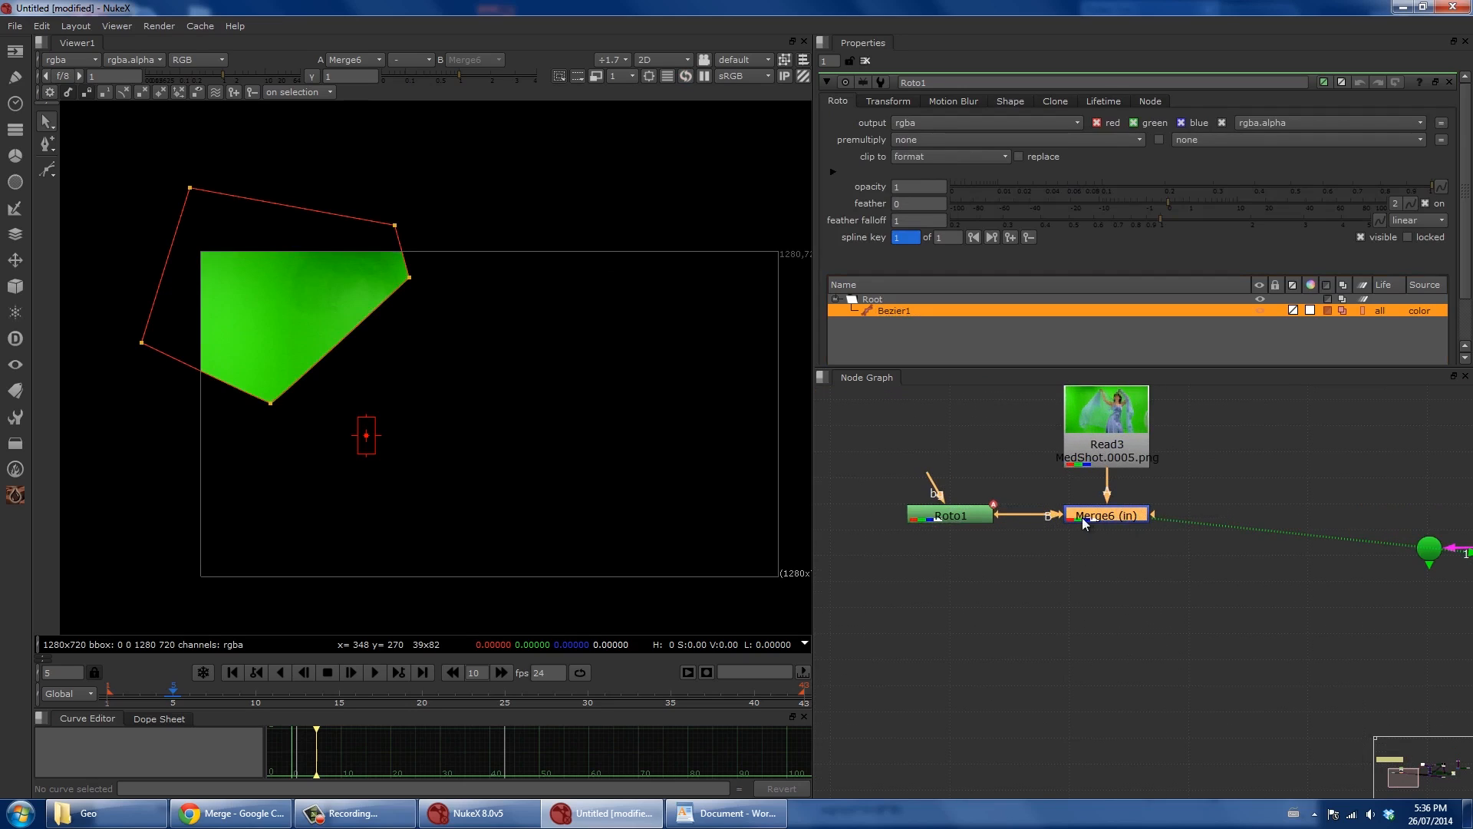
key(r)
key(r)
click(943, 516)
key(1)
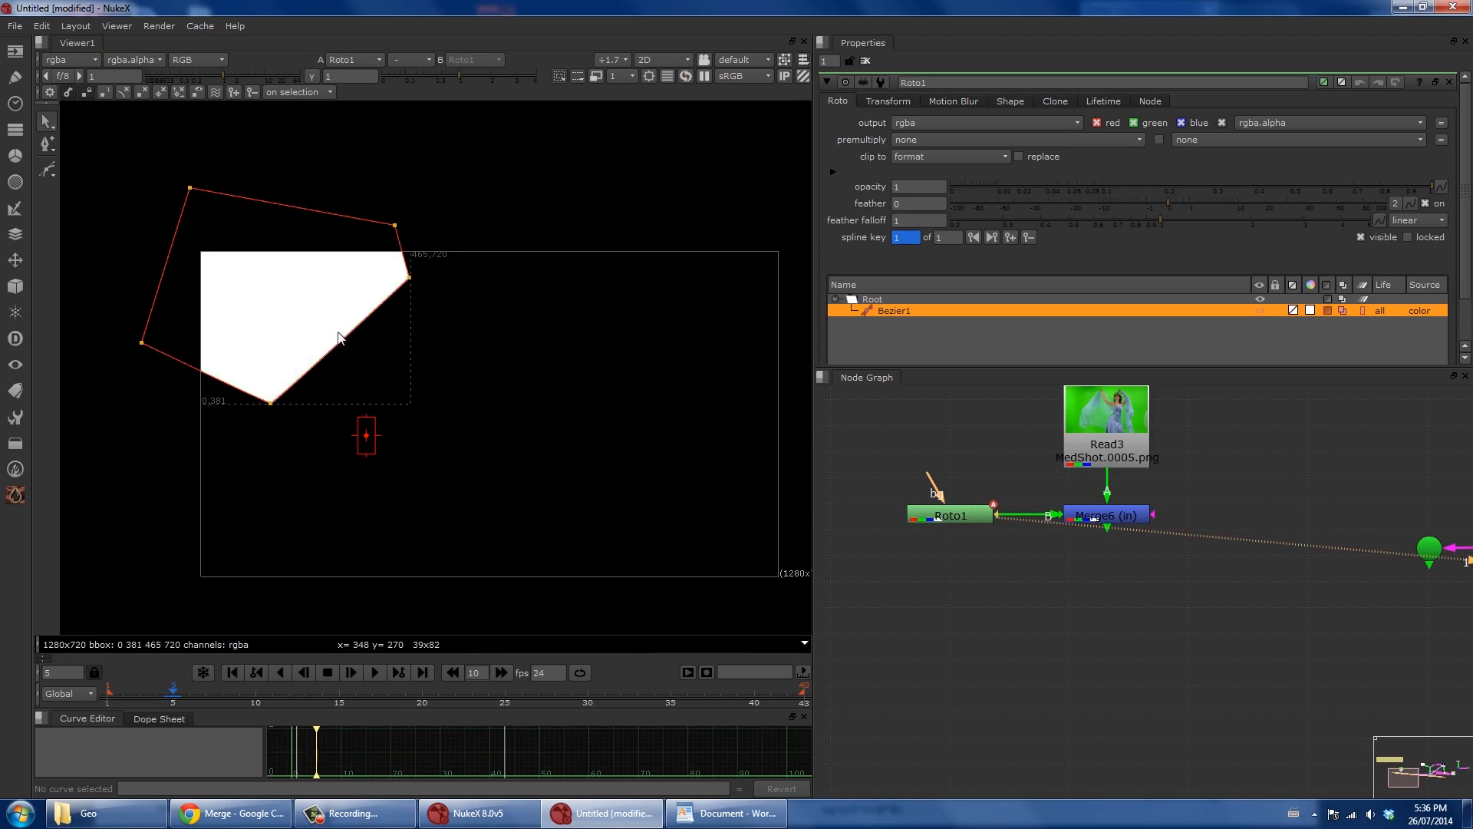
click(1085, 516)
key(1)
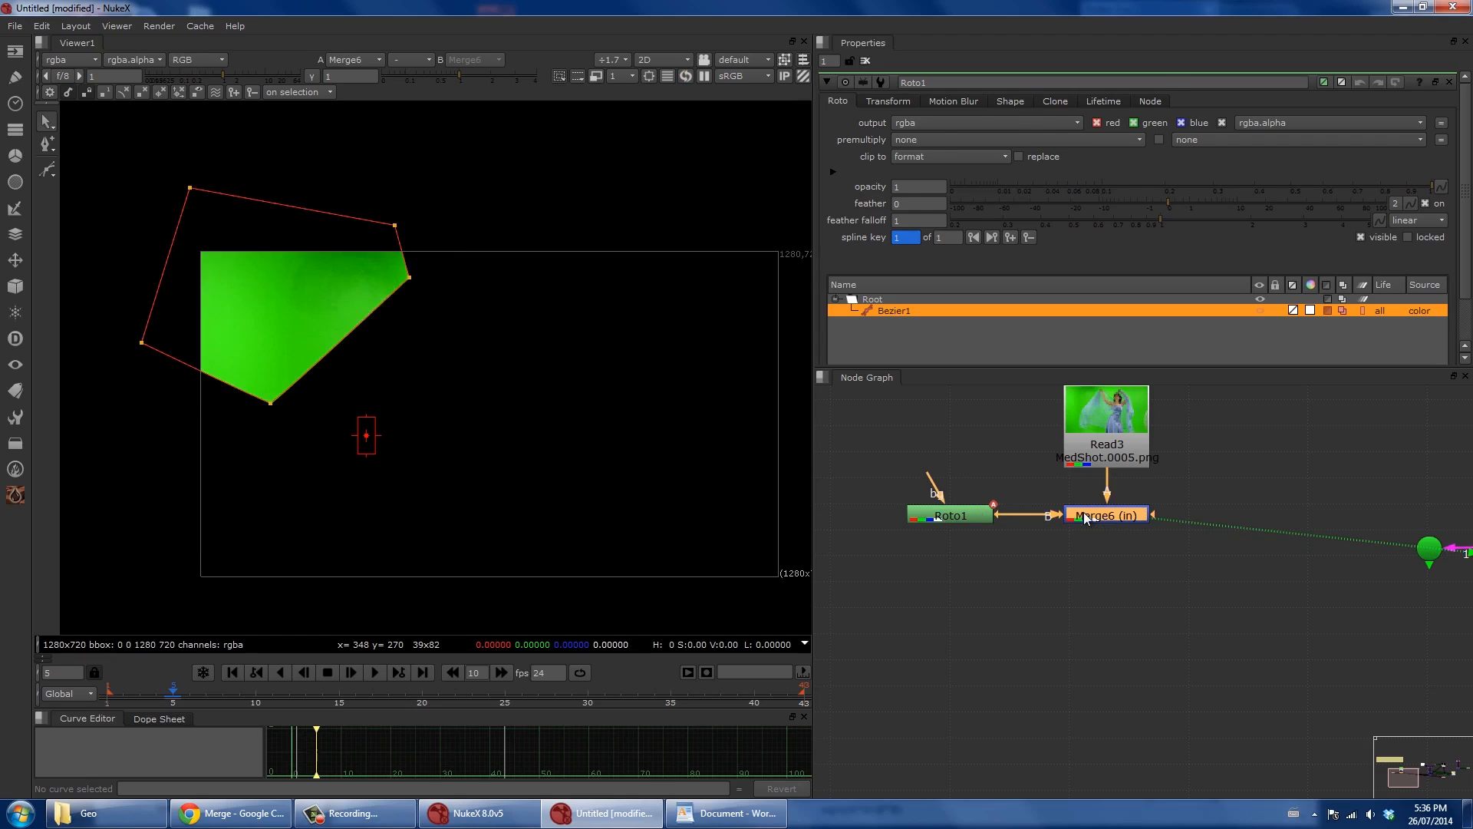
Enable auto alpha on Read3 and check the alpha channel of Merge6's output.
double_click(1089, 518)
double_click(1080, 459)
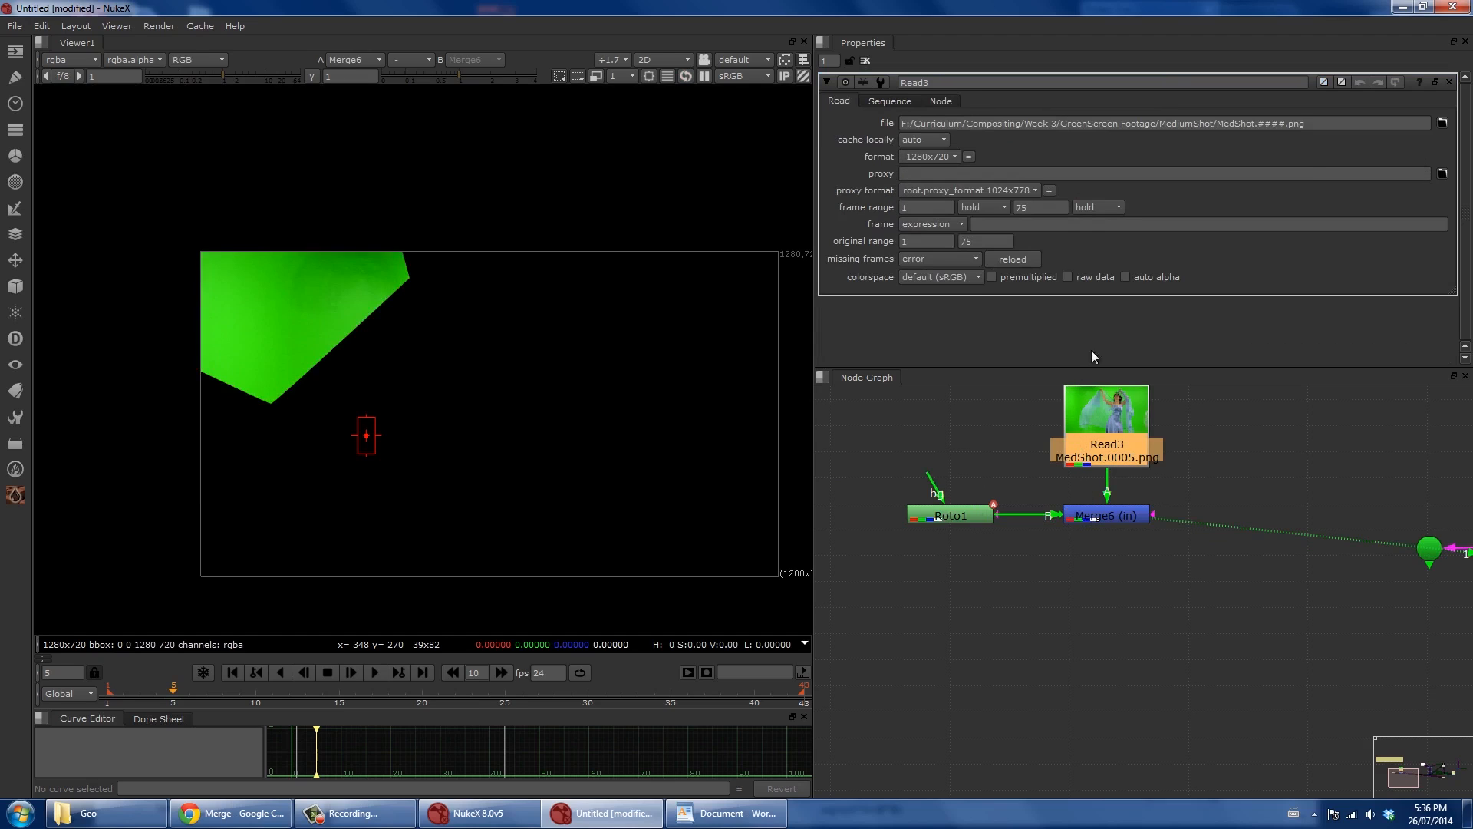
click(1153, 278)
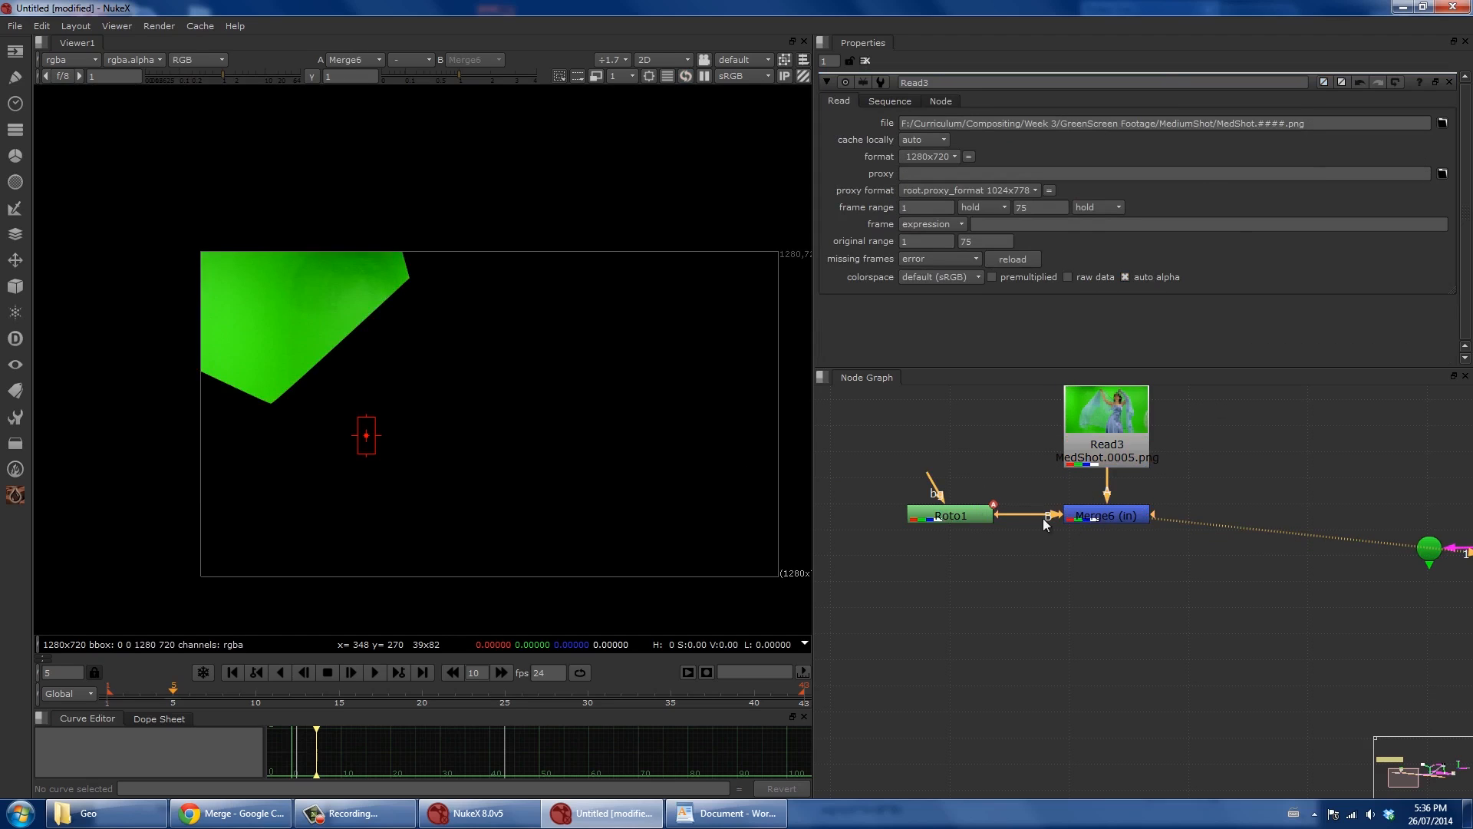
key(a)
key(a)
key(a)
key(a)
Extend Roto1's Bezier by moving its inner right-hand point out to the woman's waist.
double_click(948, 516)
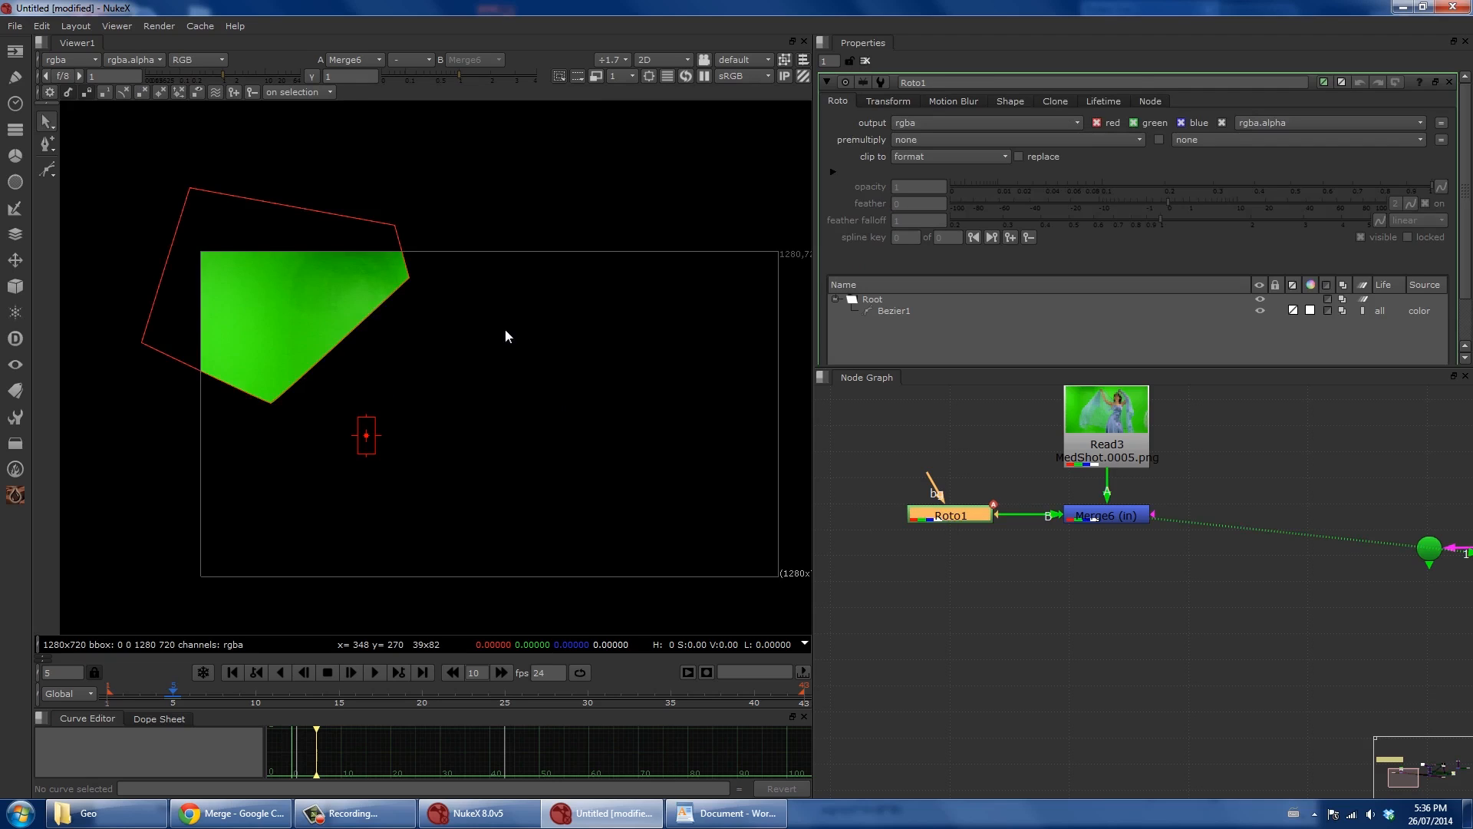
drag(412, 281, 616, 400)
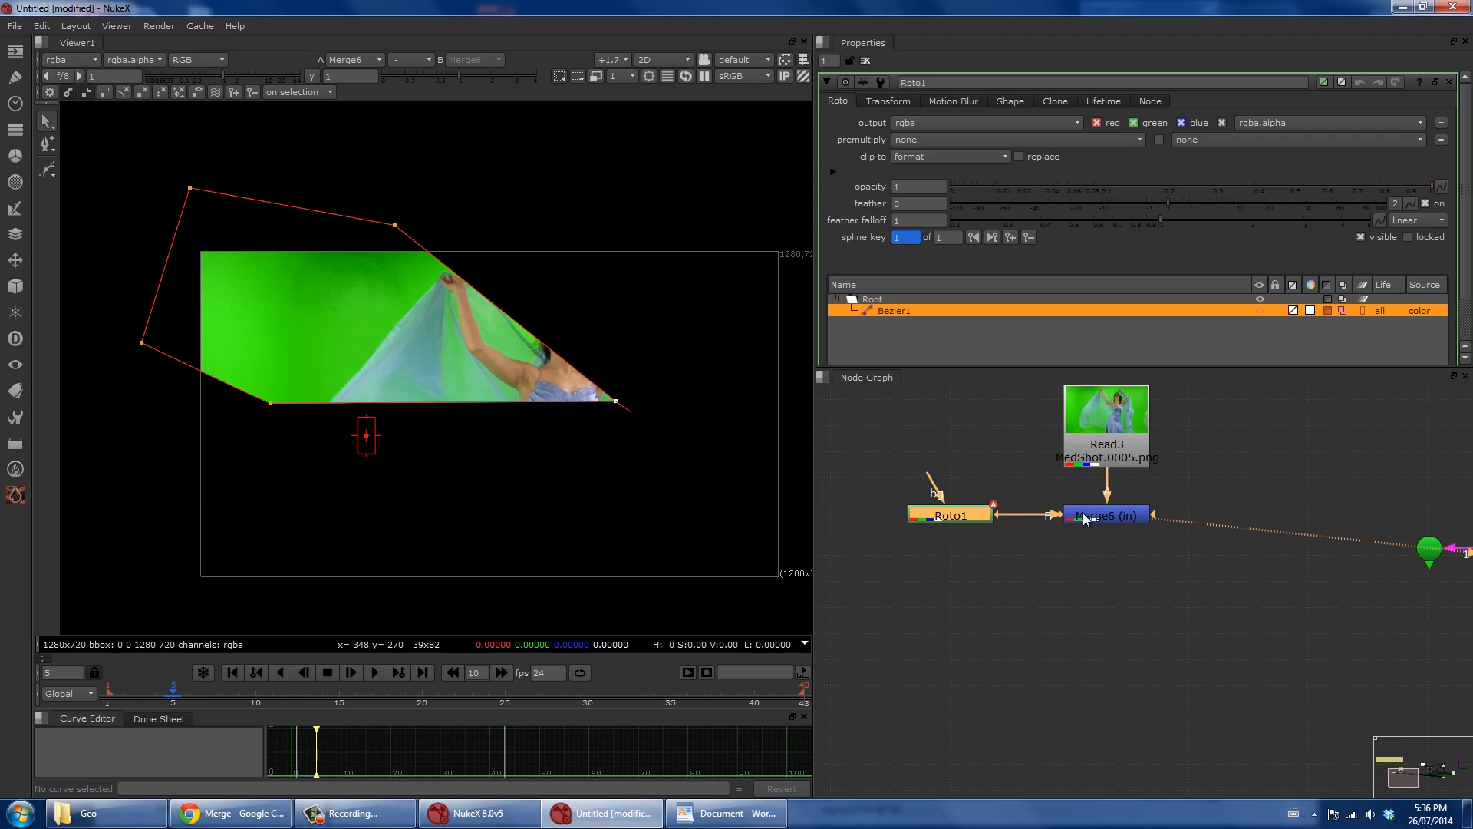
Move Merge6 and Roto1 clear of Read3 and delete both nodes.
drag(1088, 521, 918, 444)
drag(935, 513, 924, 492)
drag(858, 394, 1010, 548)
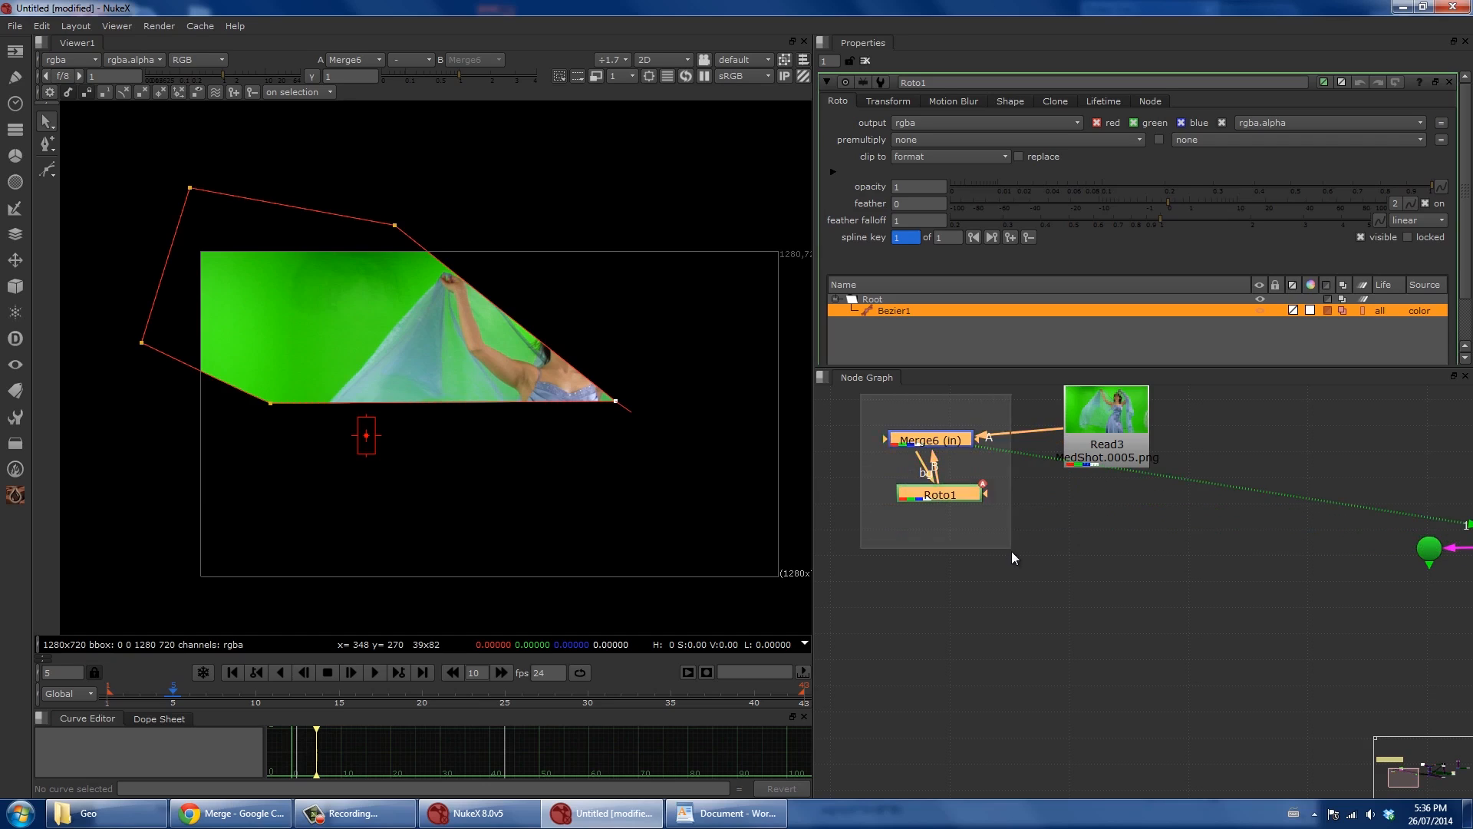
key(Delete)
click(1088, 451)
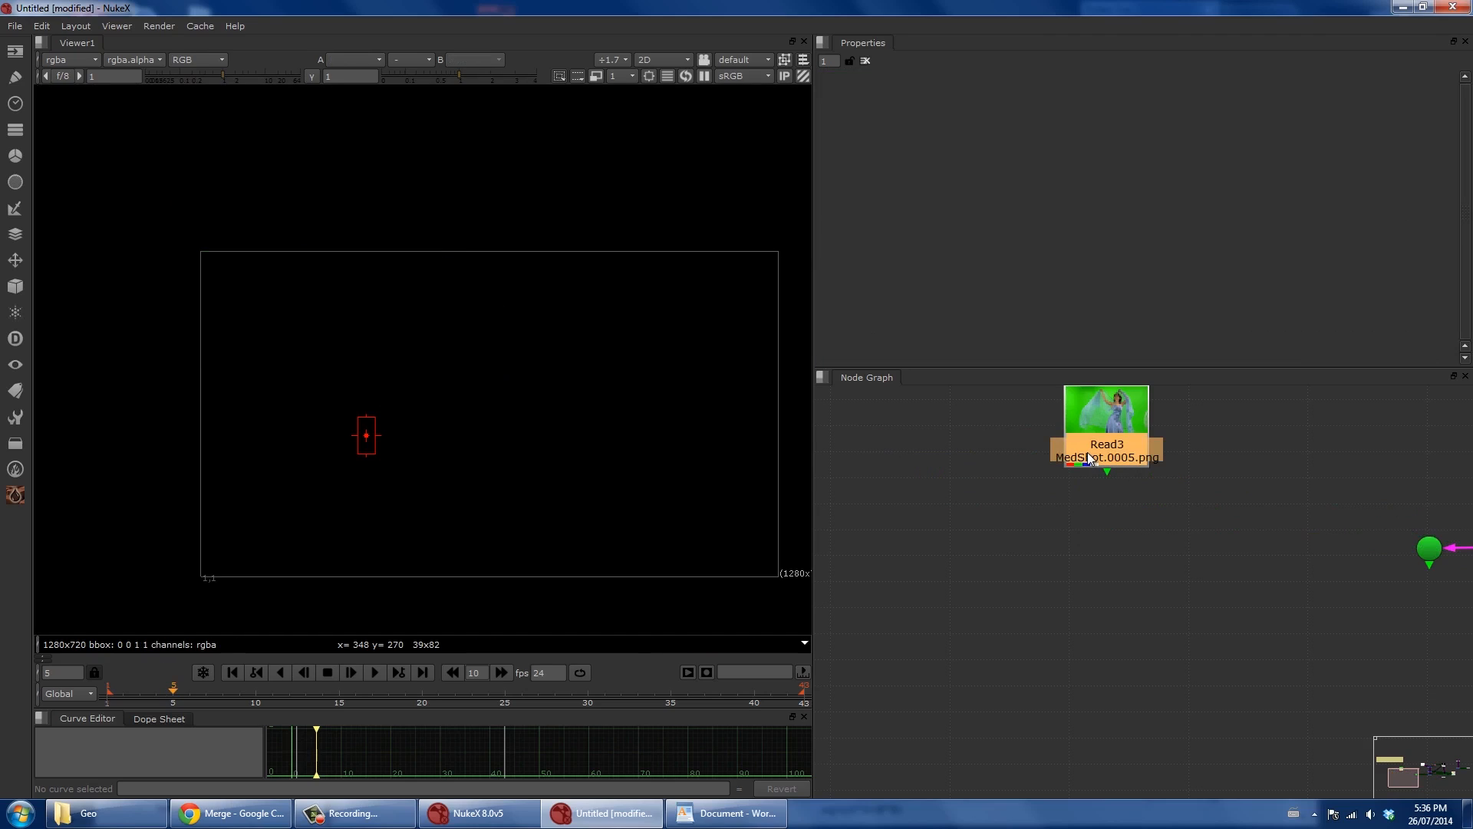
key(m)
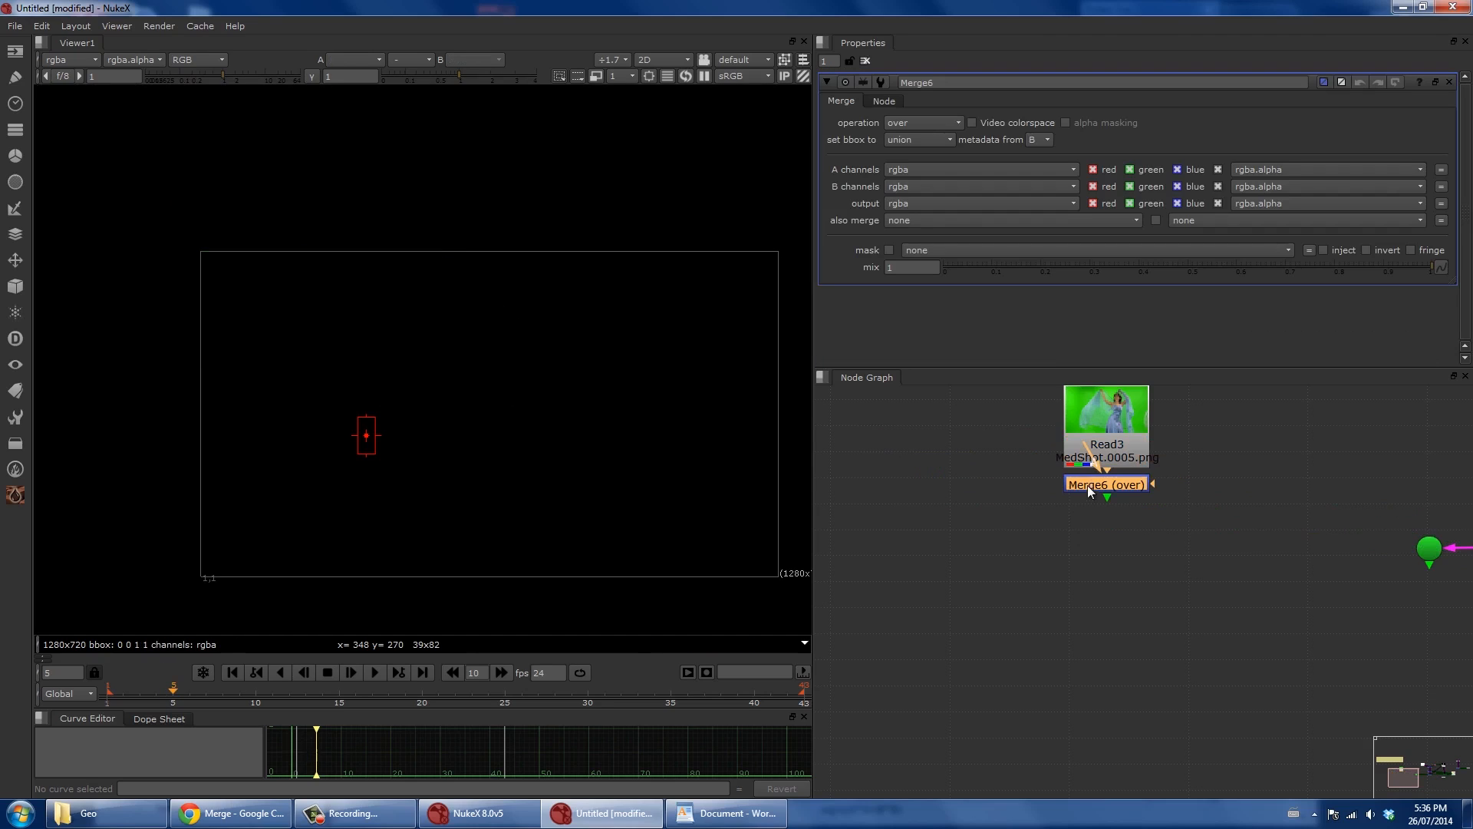
key(ctrl+z)
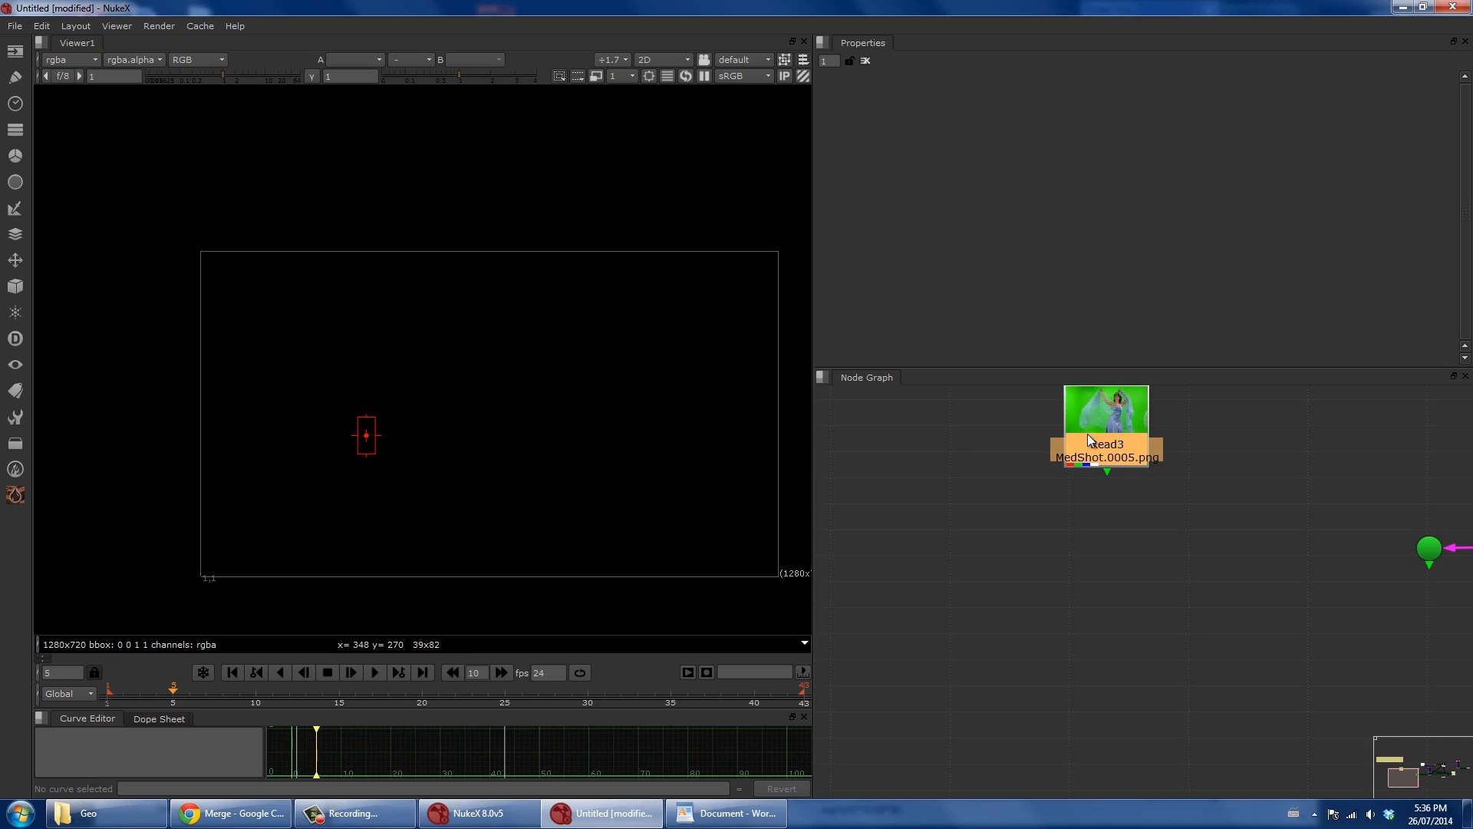
Add a Roto node under Read3, draw a closed four-point Bezier over the footage's upper-left area, and view its output and alpha.
key(o)
click(205, 309)
click(297, 378)
click(445, 236)
click(319, 200)
click(205, 309)
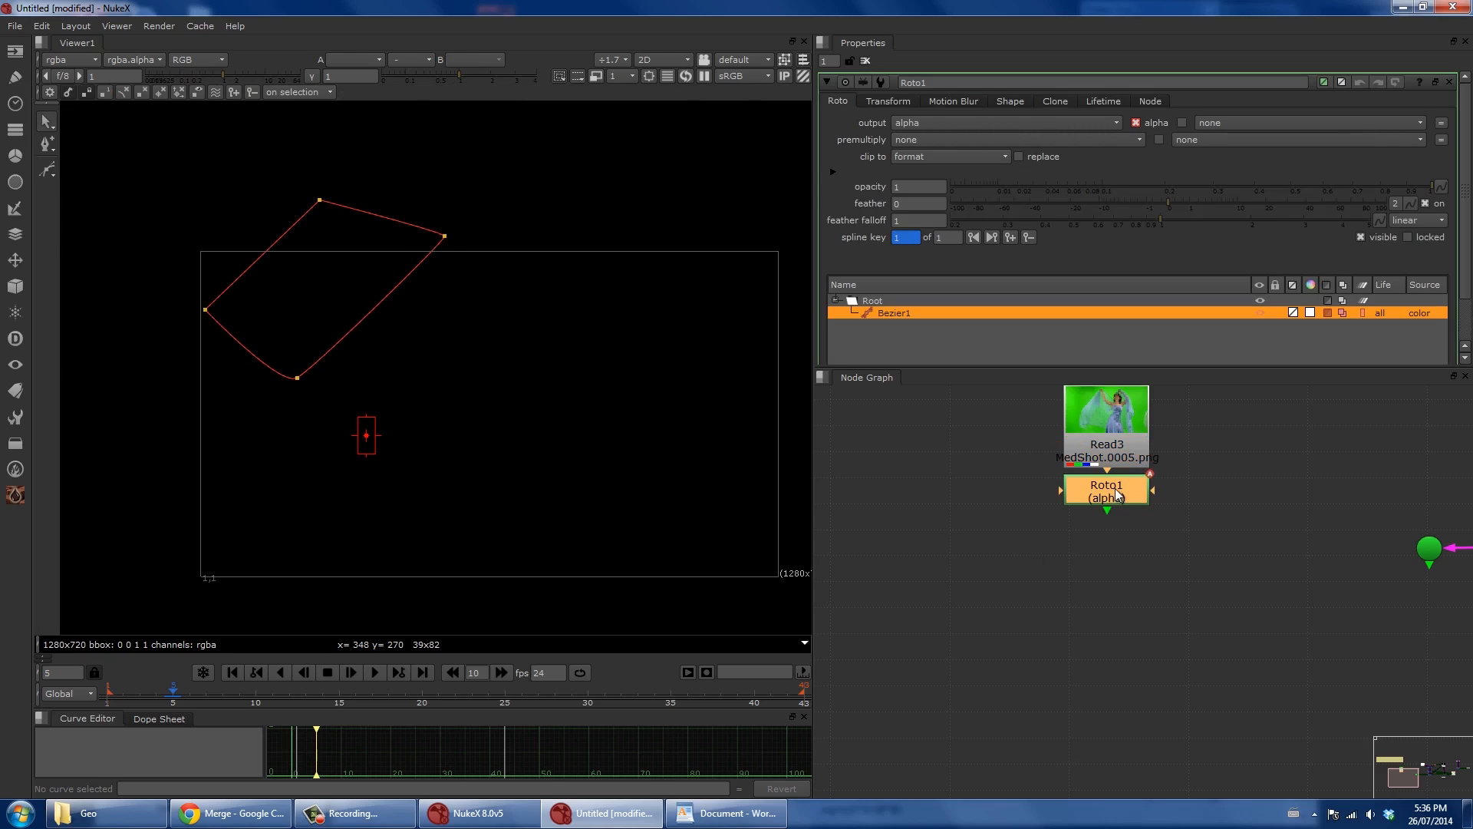
key(1)
key(a)
key(a)
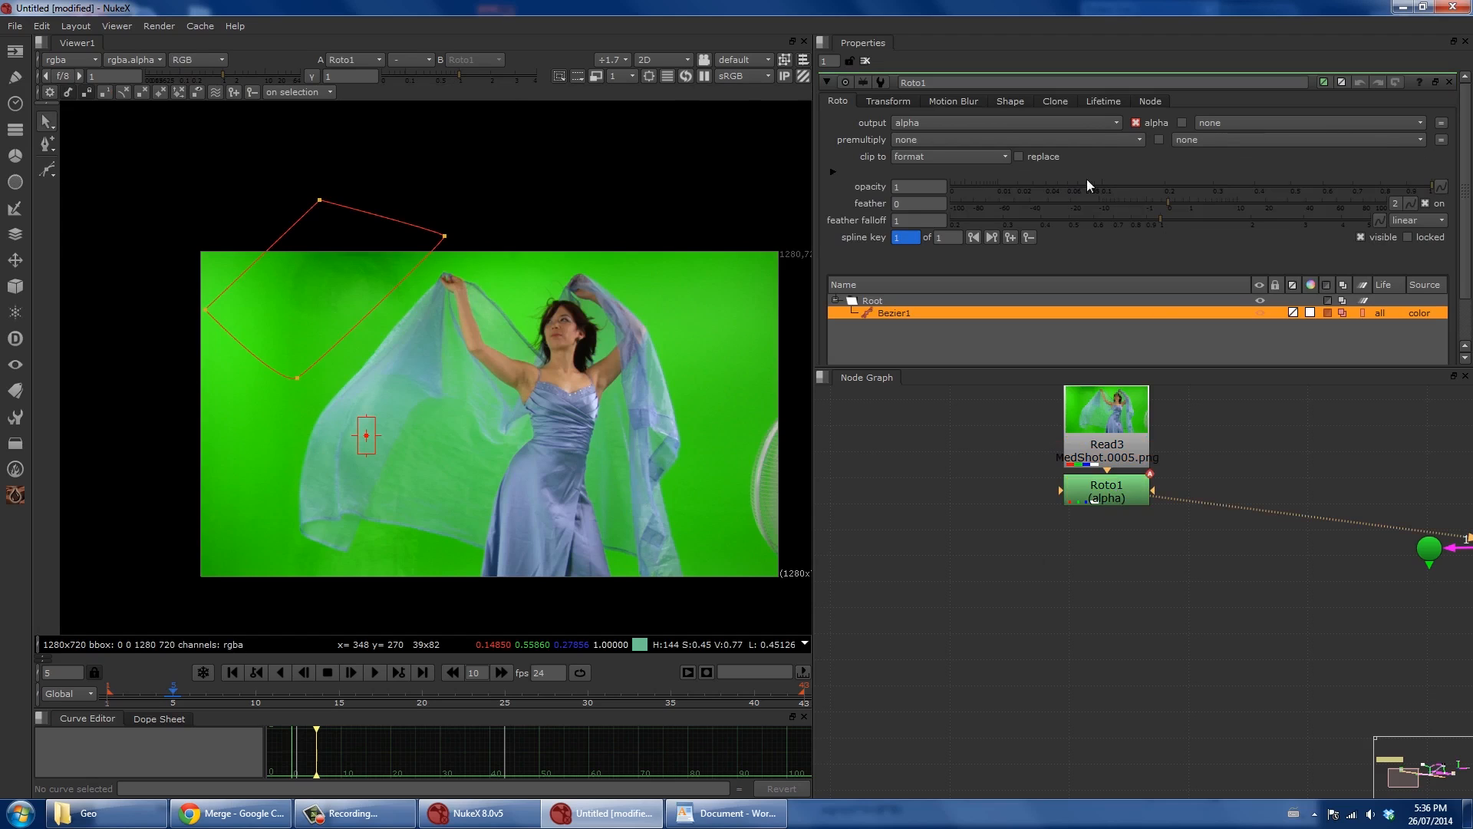
Turn on replace for Roto1 and add a Premult node after it to cut the footage to the shape.
click(1034, 158)
click(1114, 488)
key(Tab)
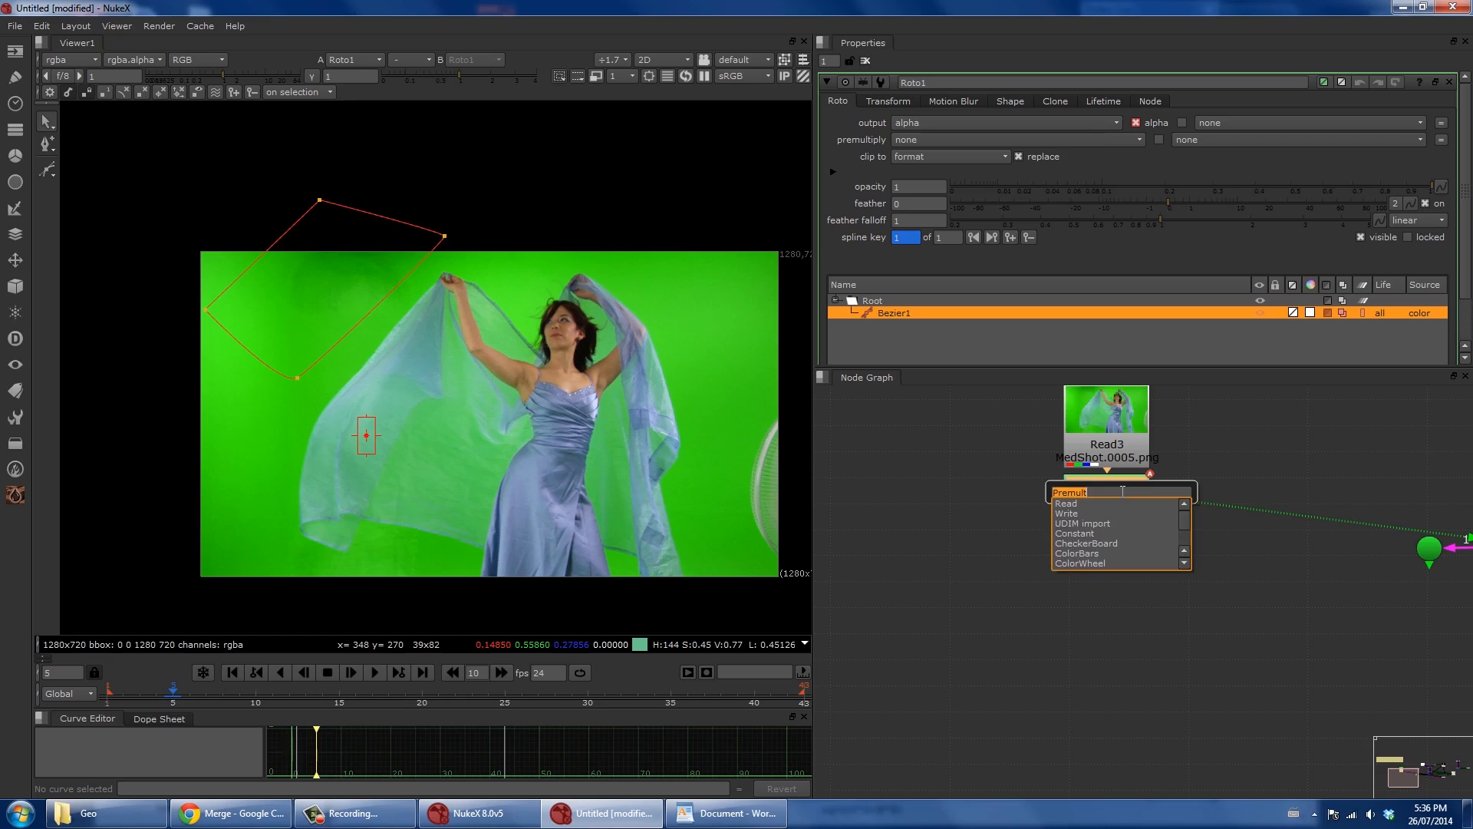
key(Return)
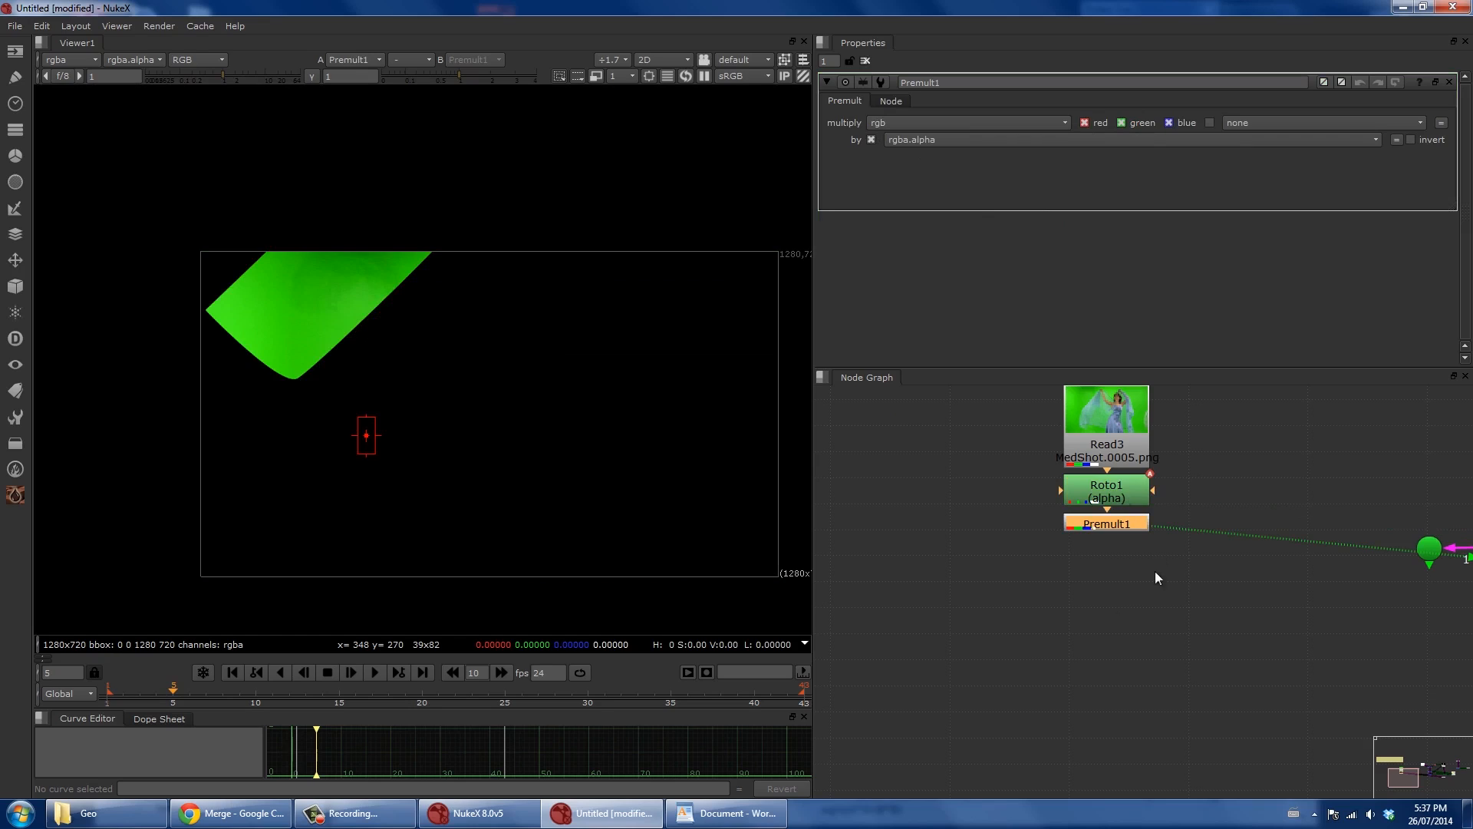
Delete Roto1 and Premult1, along with the separate over rebuild made of Constant1, Shuffle1, Merge3, Merge4 and Merge5.
drag(1033, 566, 1175, 462)
key(Delete)
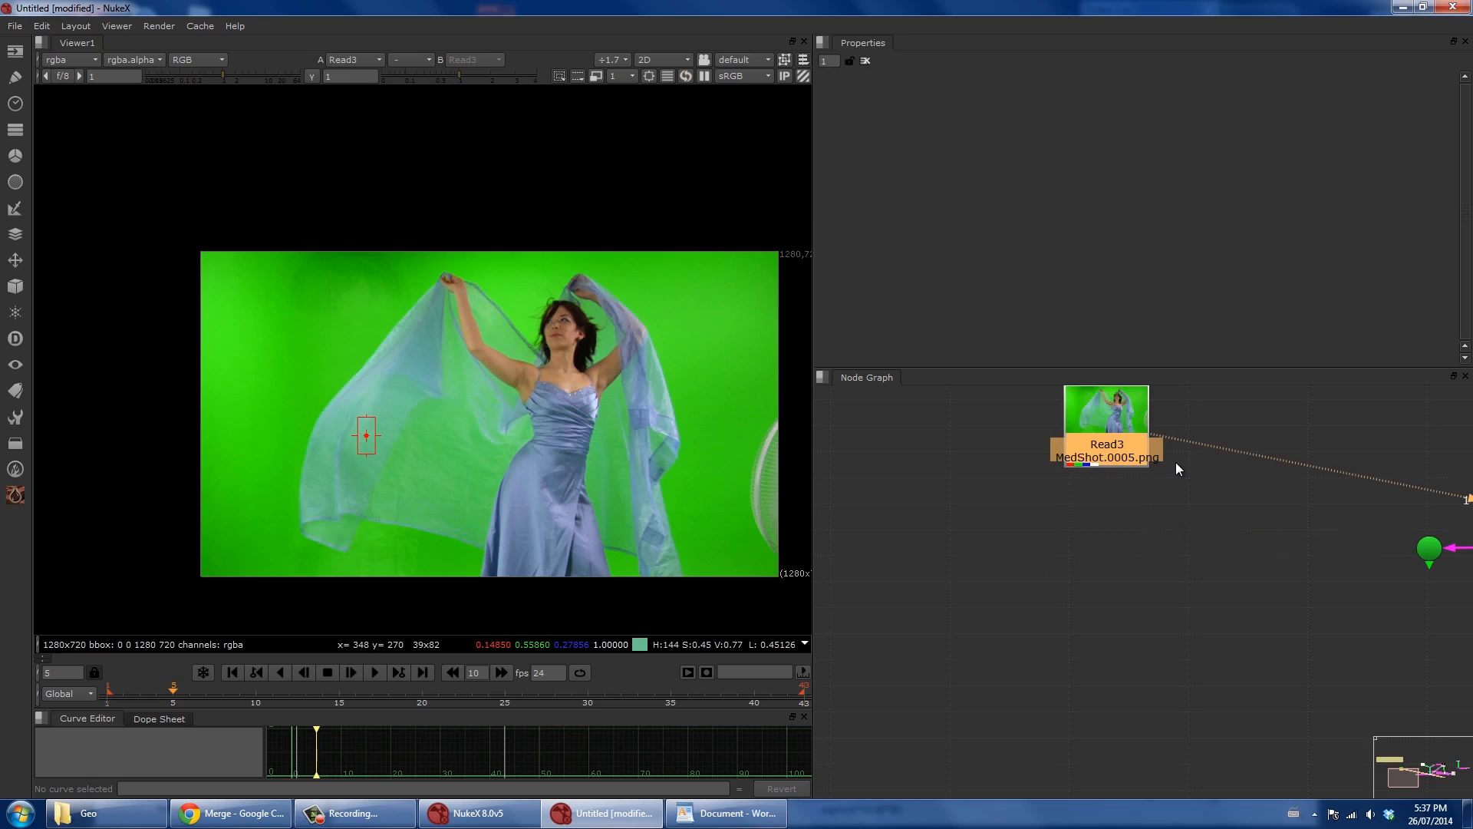
middle_drag(1419, 557, 950, 618)
middle_drag(1355, 561, 1071, 565)
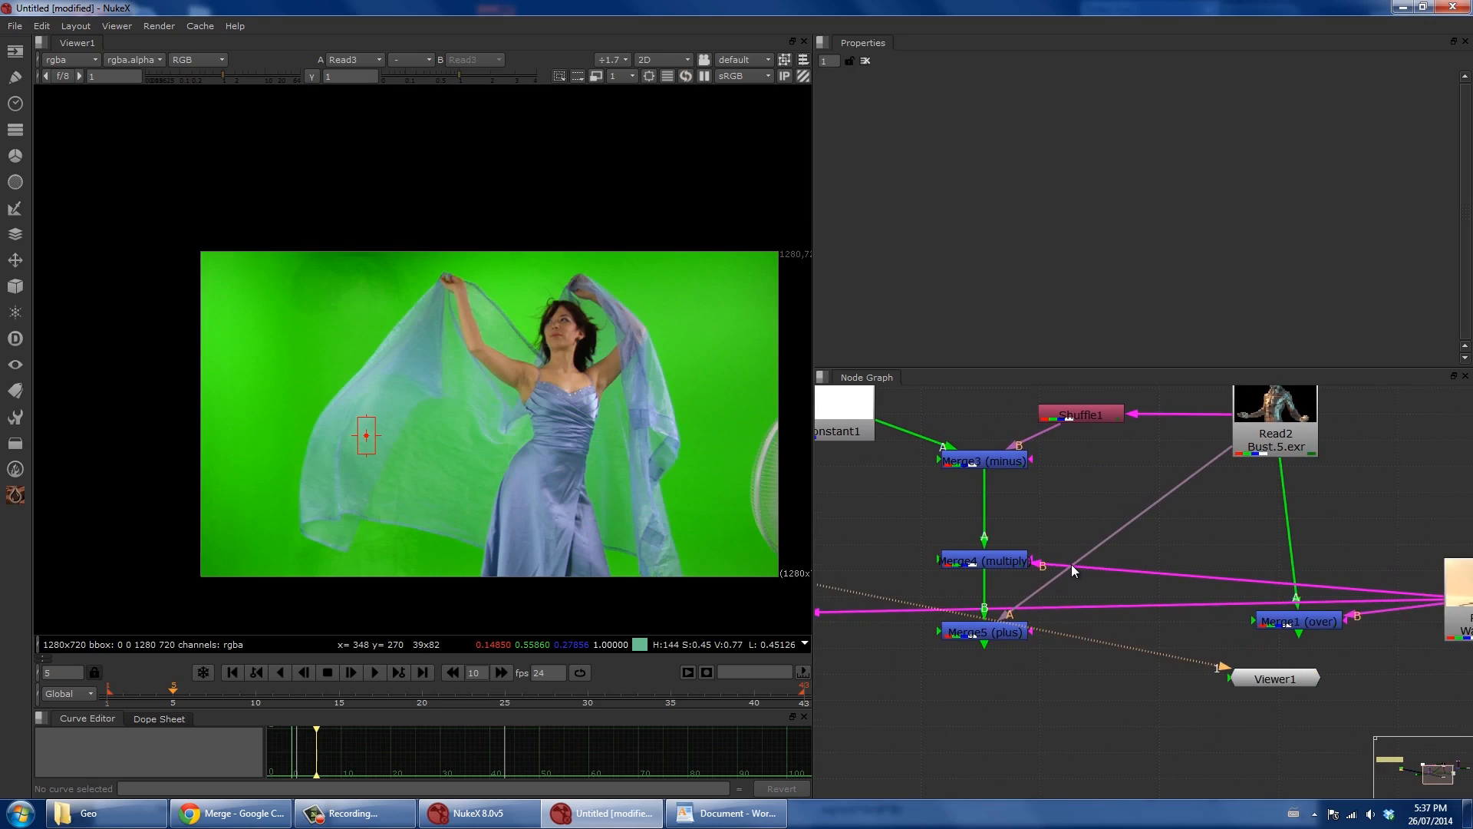
scroll(1072, 565, down, 3)
scroll(960, 486, down, 2)
drag(839, 431, 1071, 638)
key(Delete)
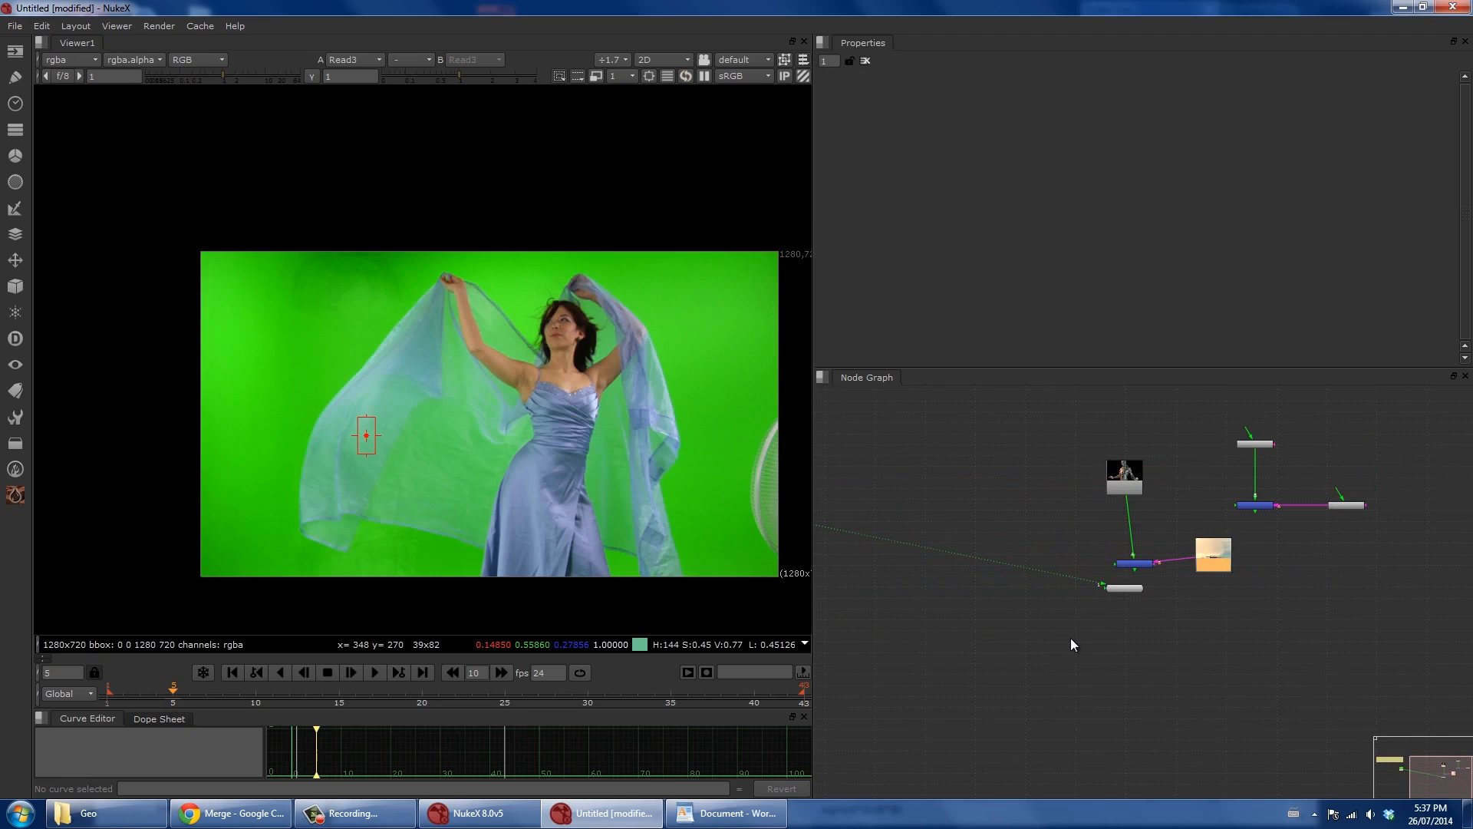
View Merge1, arrange its background Read beside it and Read2 above it in straight lines, and open Merge1's properties.
drag(1206, 555, 1020, 540)
click(1131, 564)
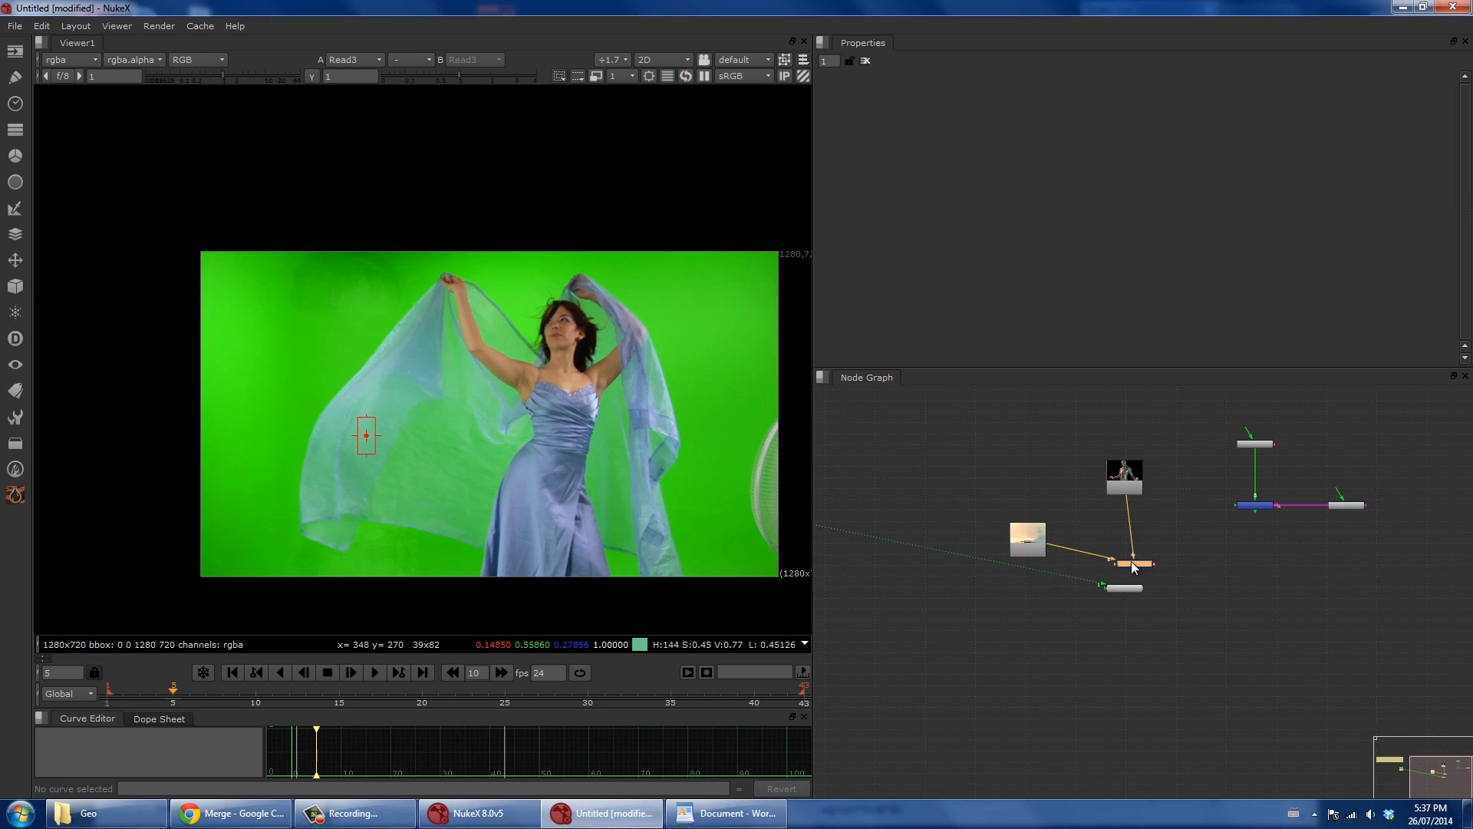
key(1)
click(1127, 584)
drag(1129, 565, 1035, 582)
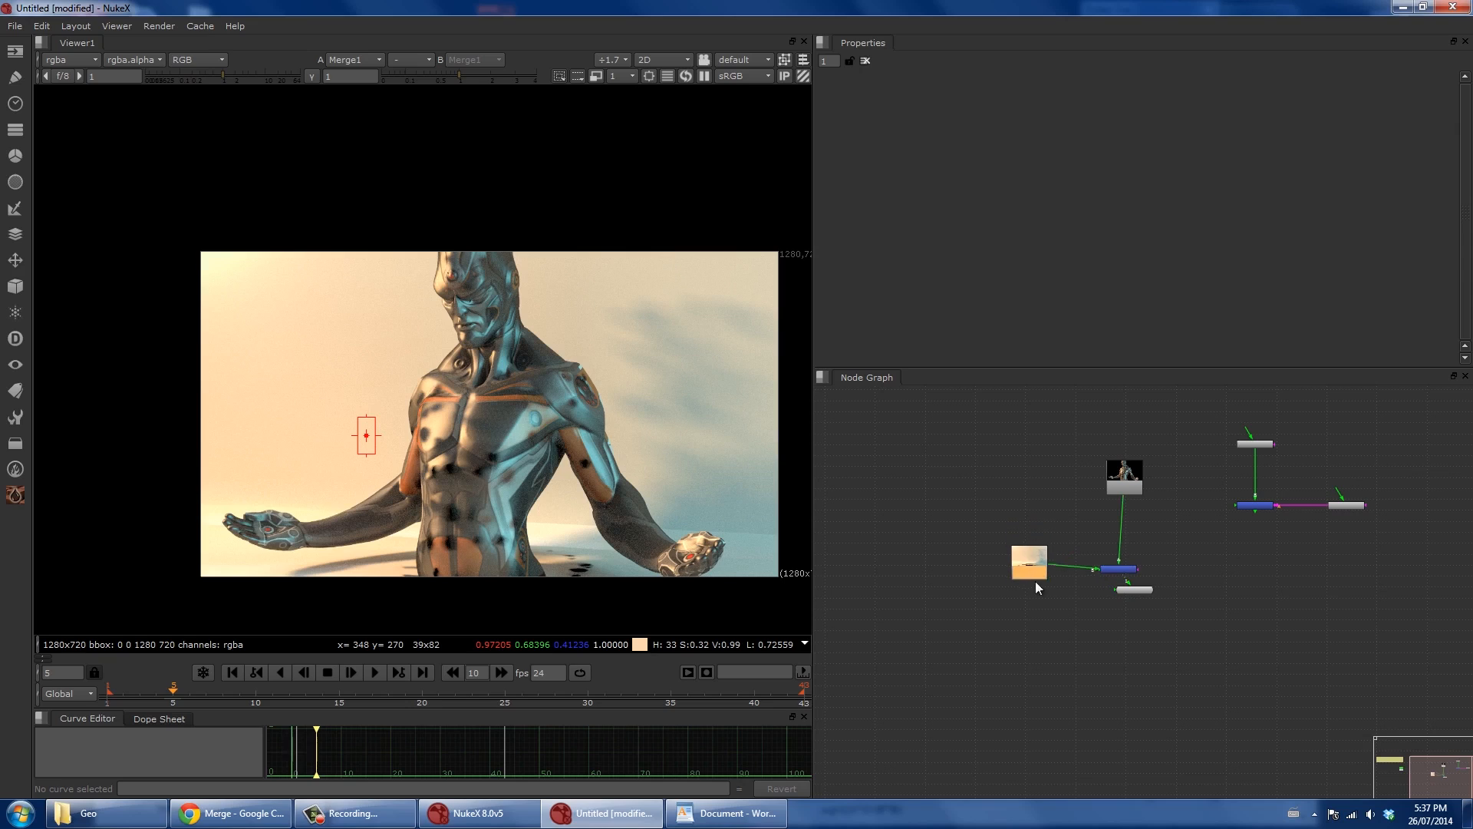
drag(1122, 487, 1116, 494)
double_click(1124, 569)
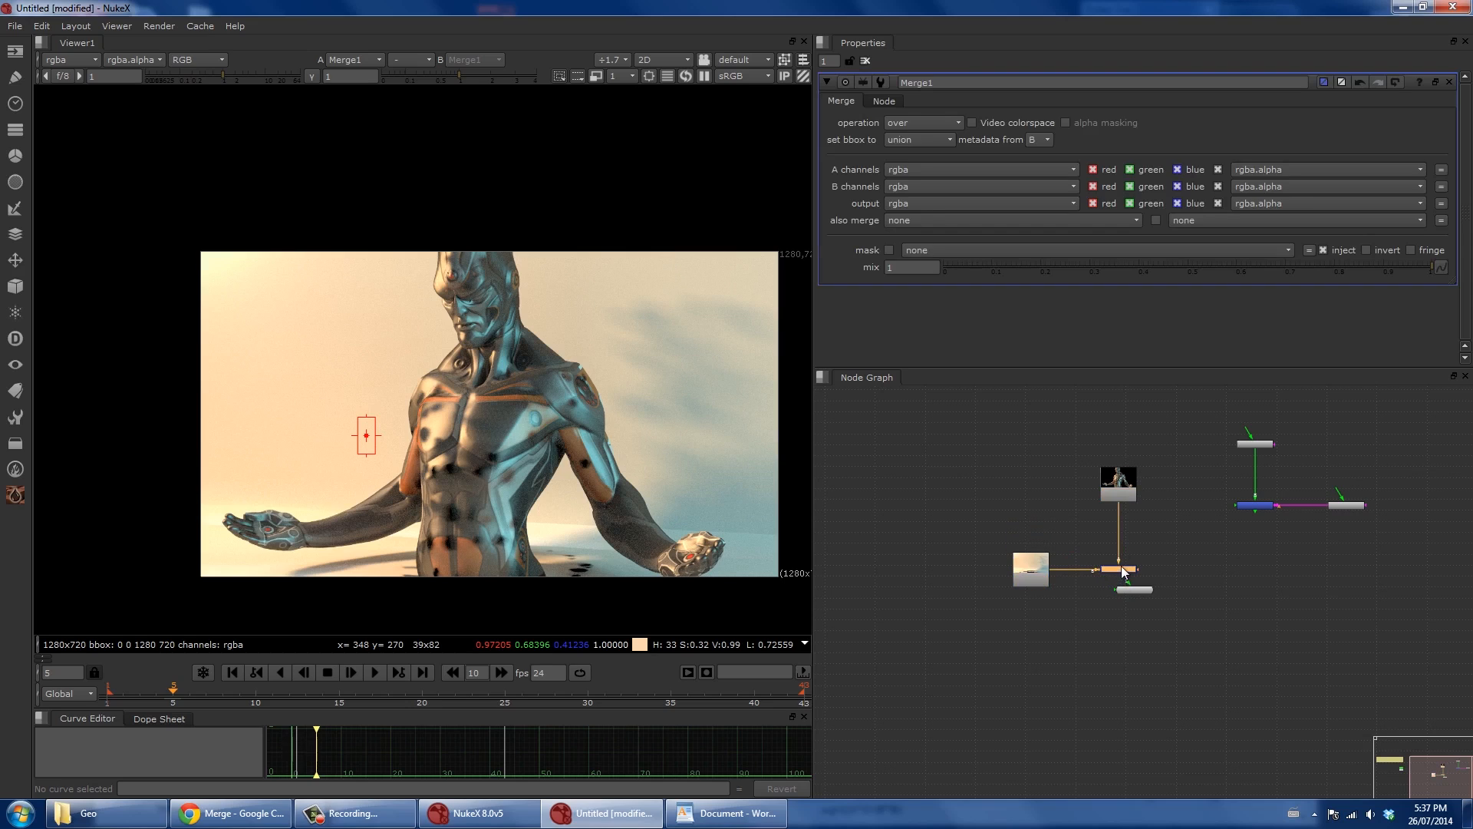
Set Merge1's operation to plus, and switch it to minus to compare the two results.
click(914, 123)
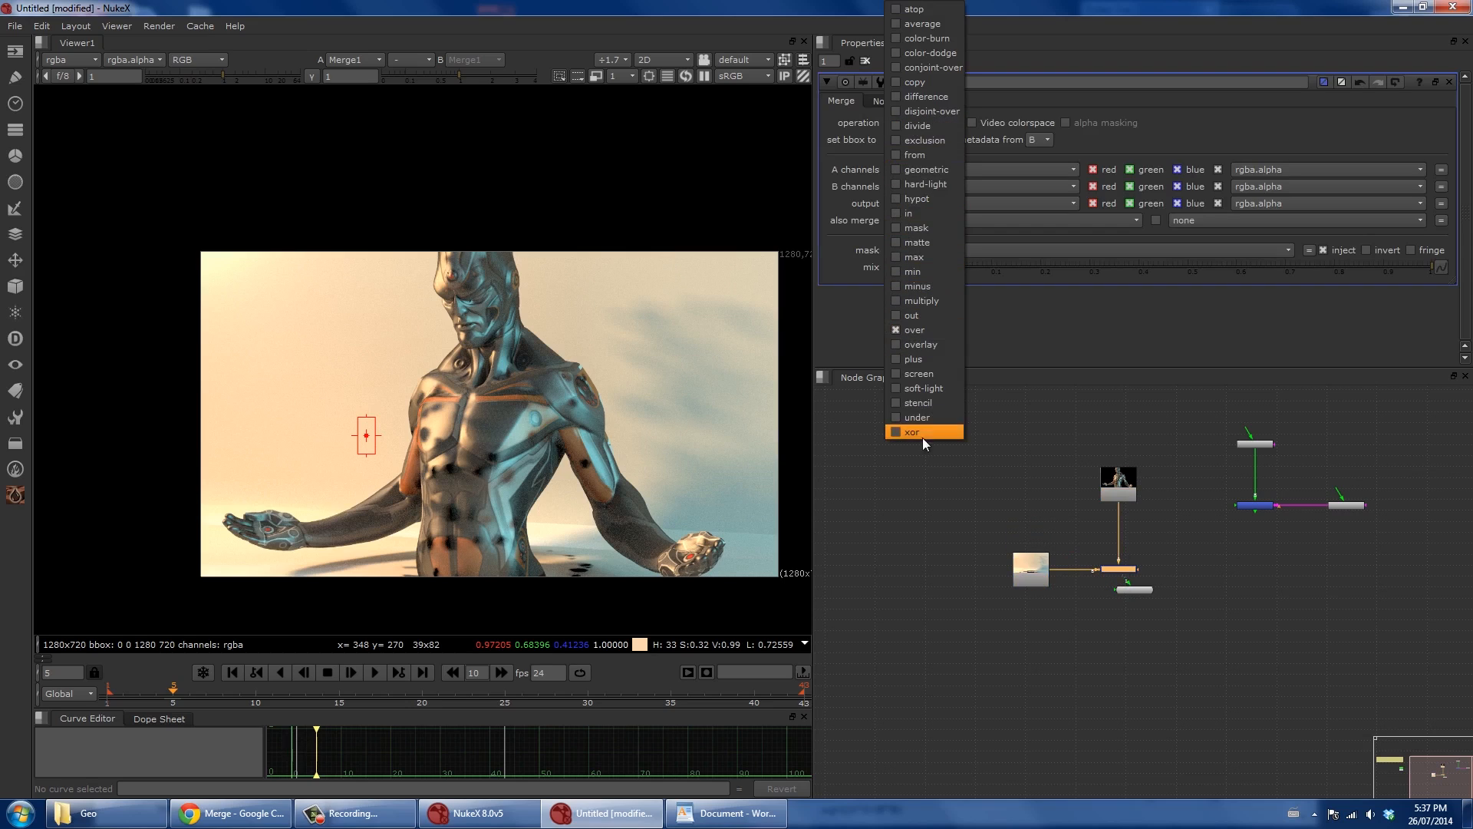
click(932, 355)
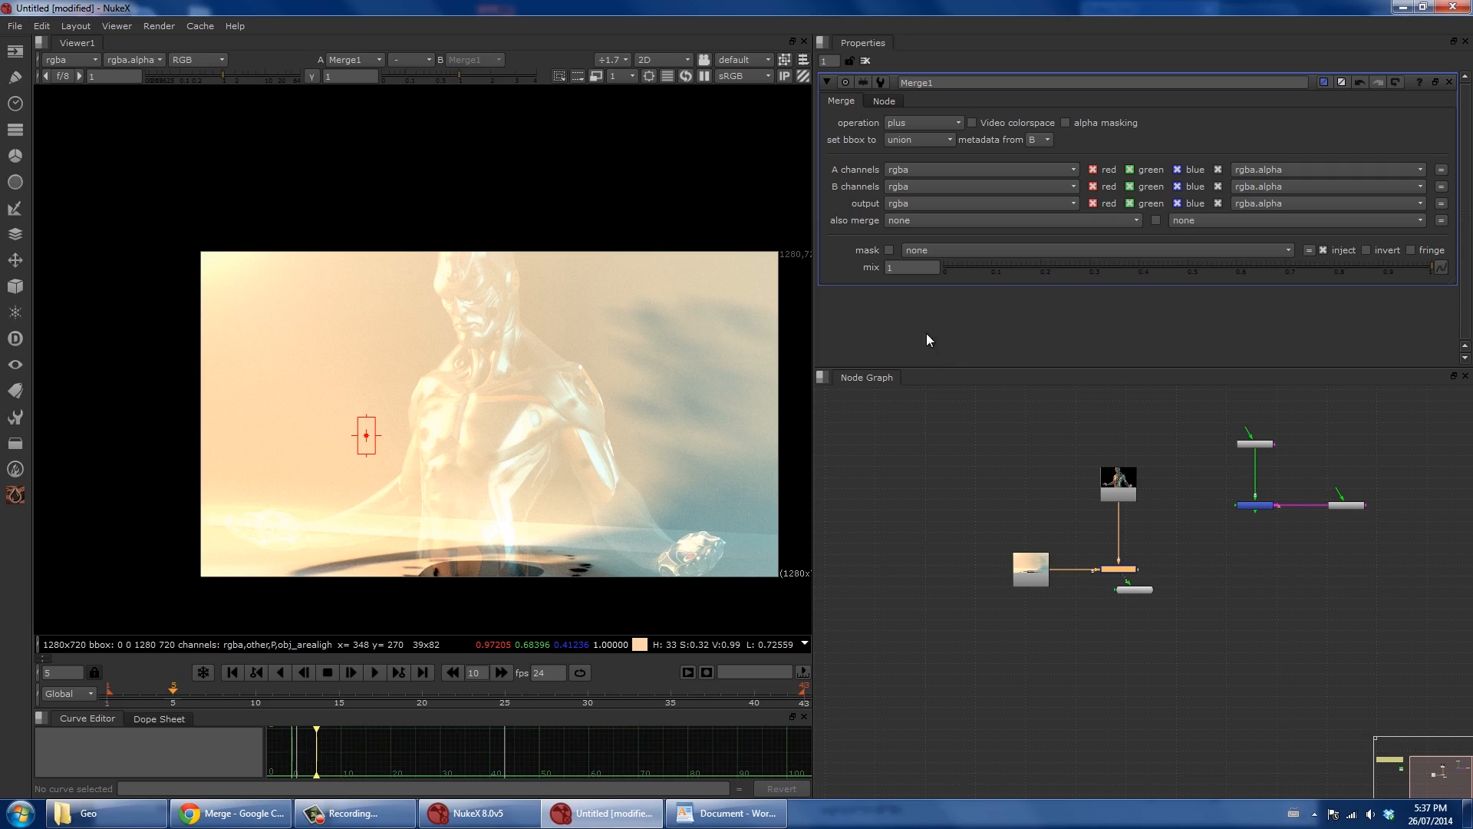
click(919, 126)
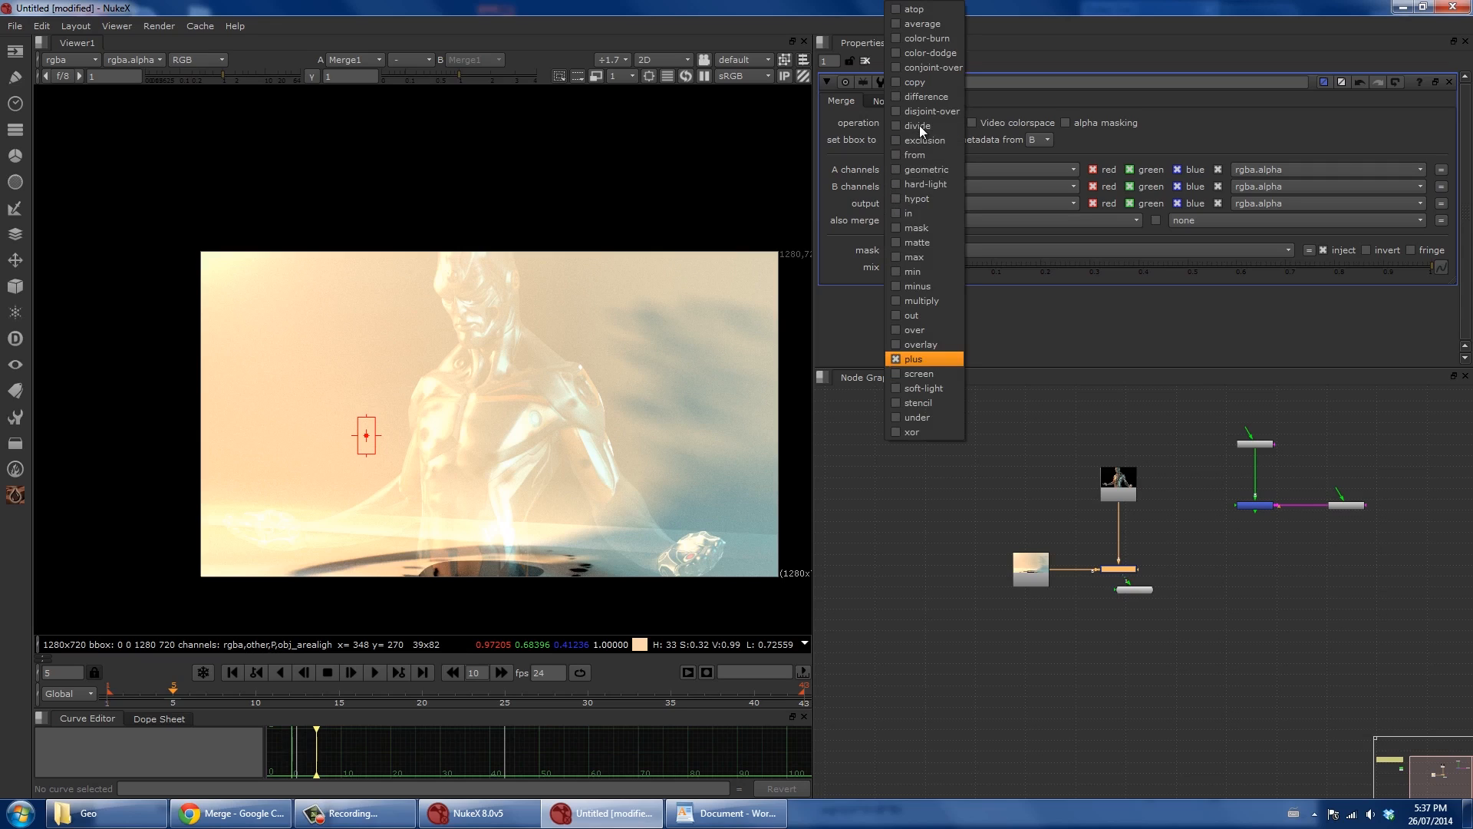
click(940, 289)
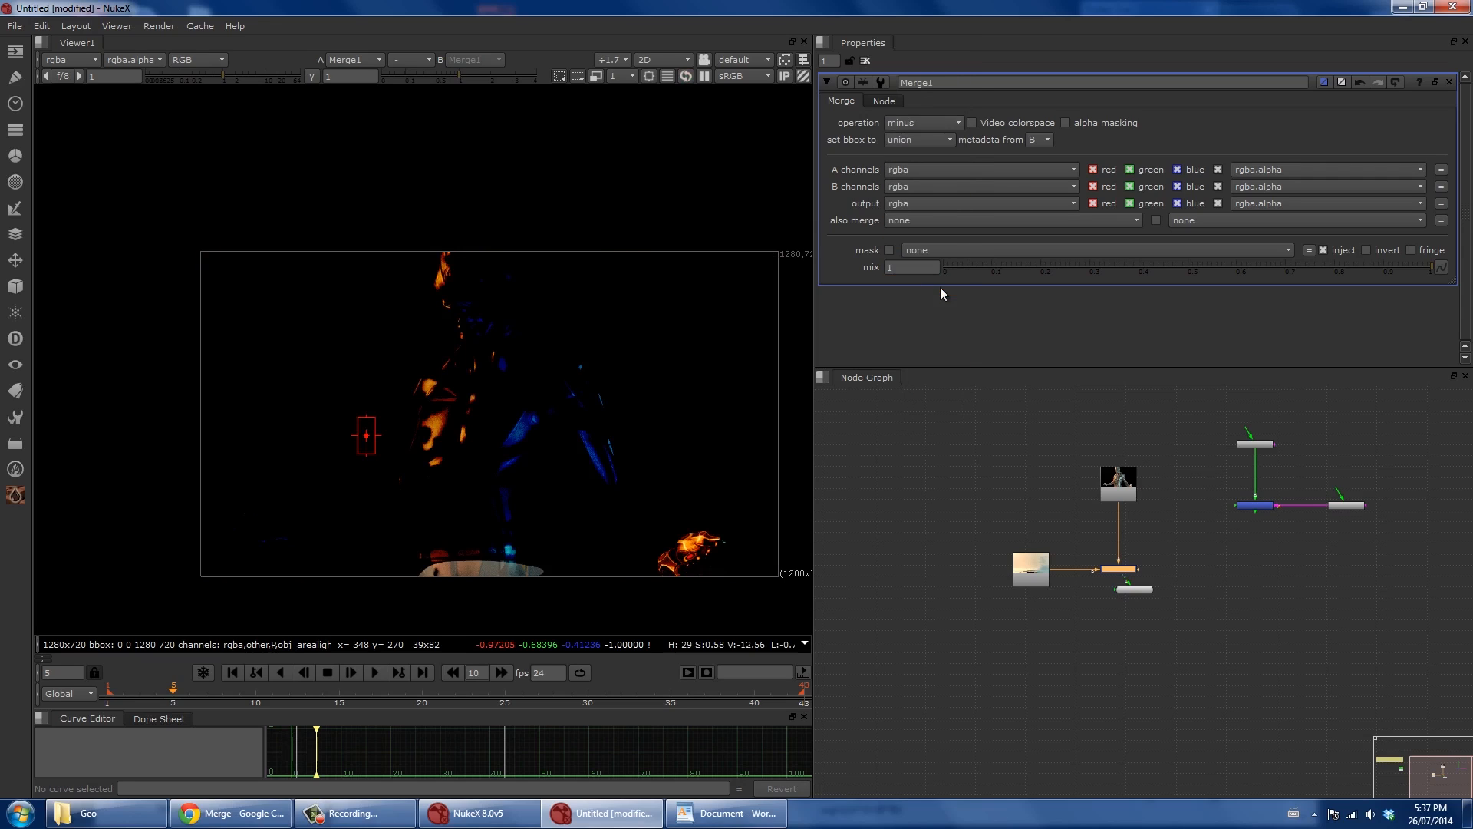
Set Merge1's operation to from and bring up the reference of formulas for each merge operation.
click(904, 127)
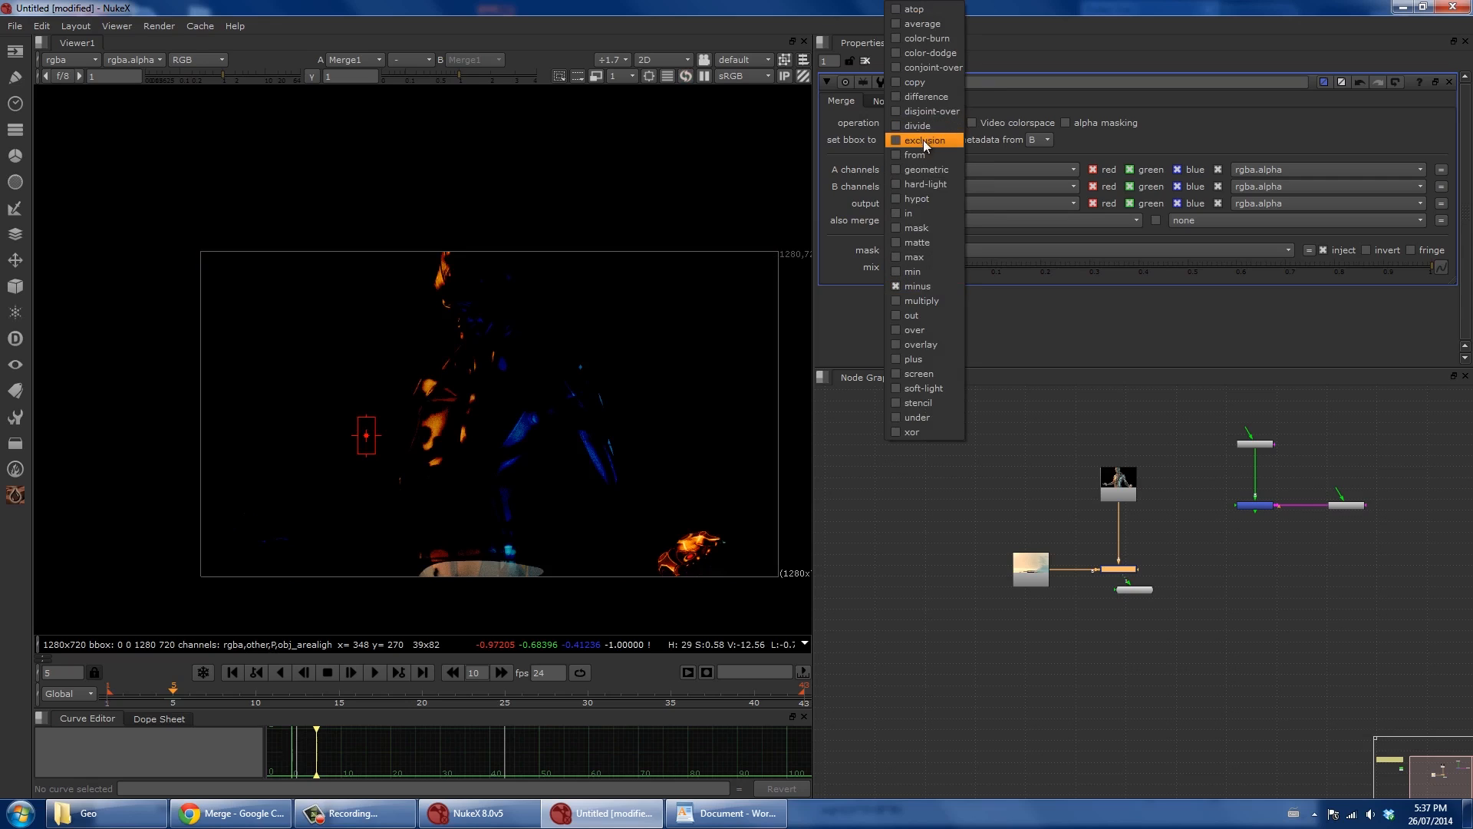
click(924, 153)
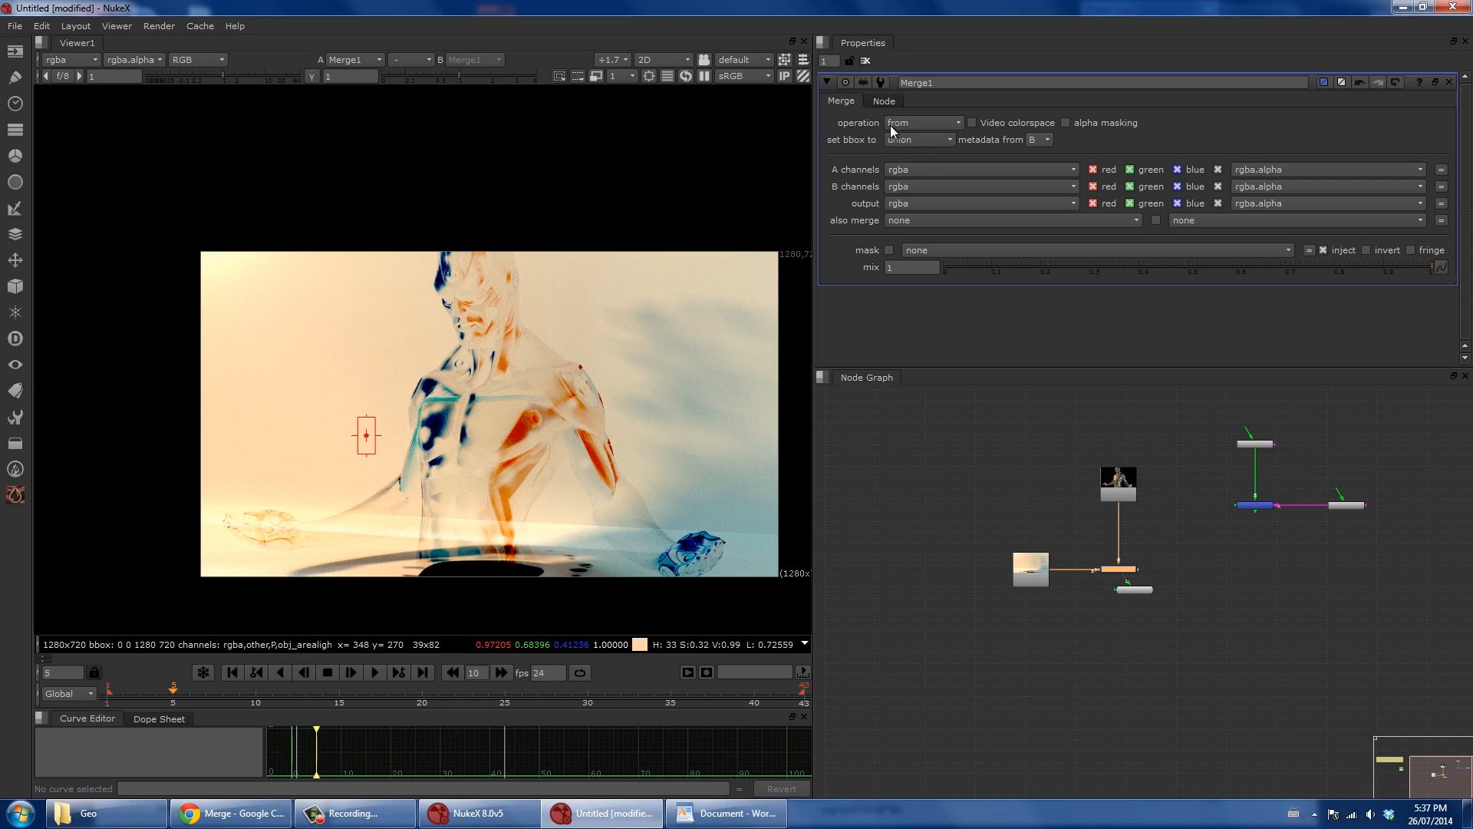
click(894, 127)
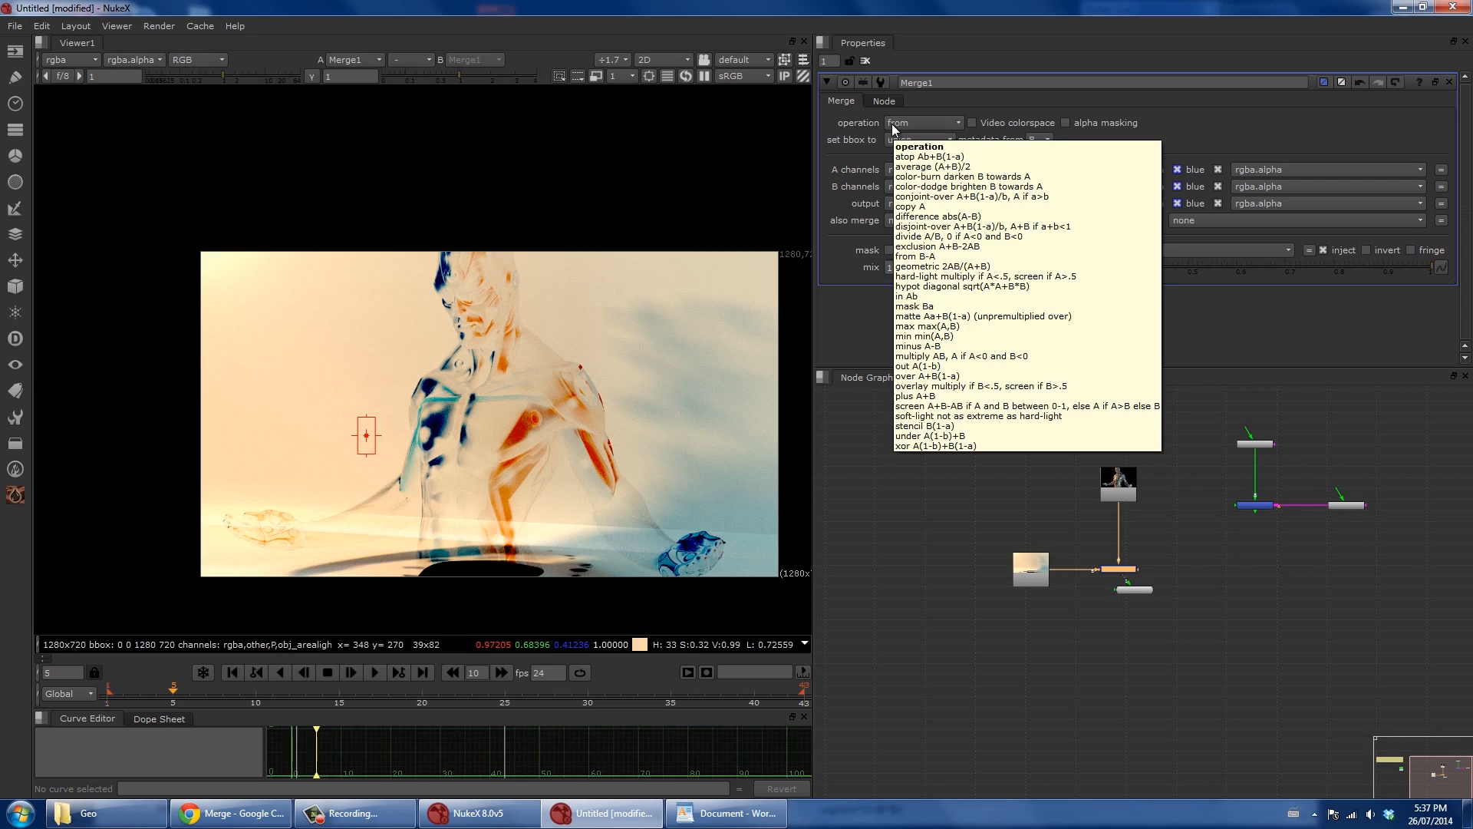
Compare the in and out operations on Merge1, returning the node to in.
click(892, 127)
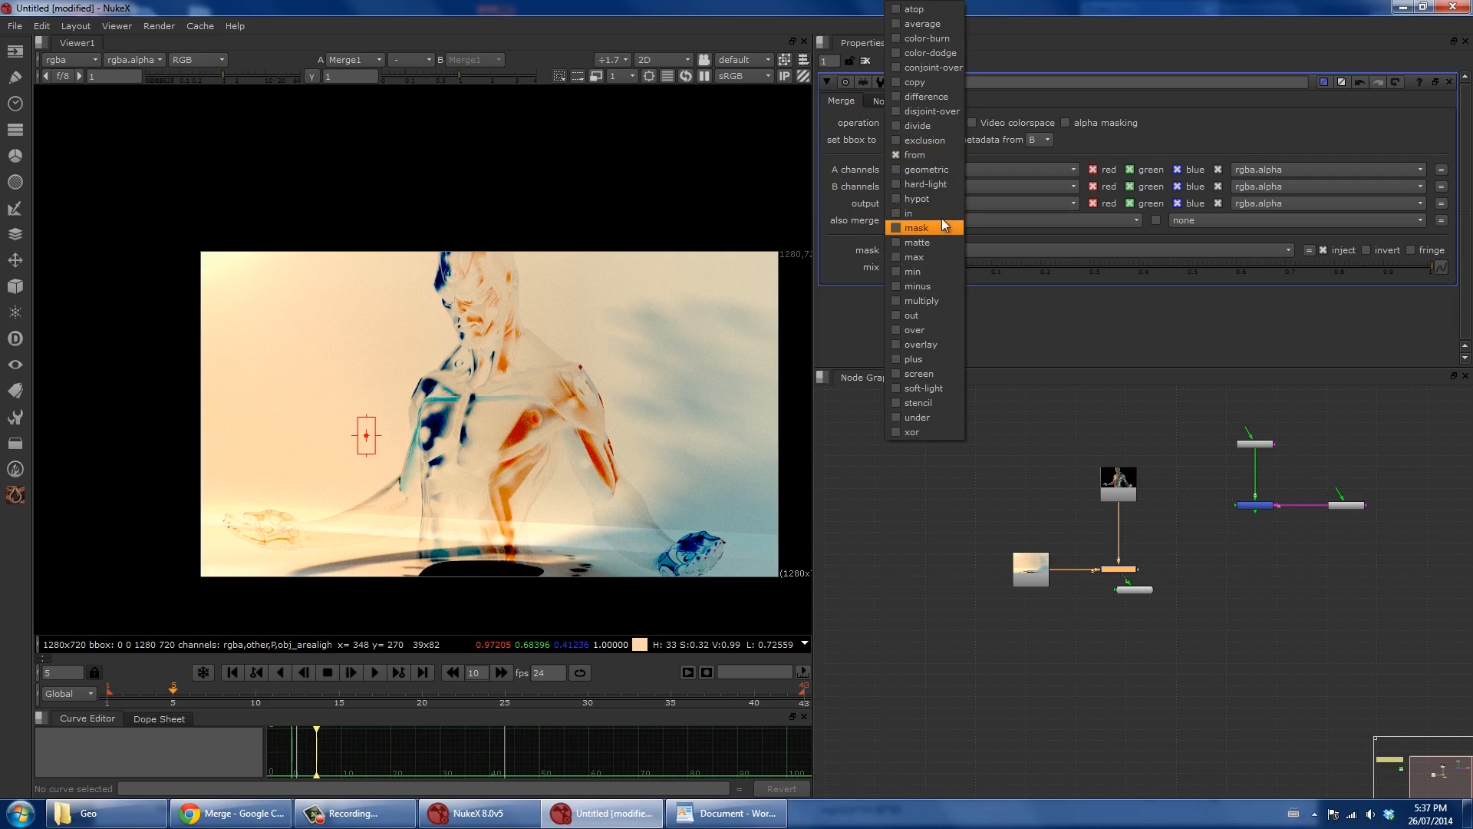
click(942, 212)
click(896, 126)
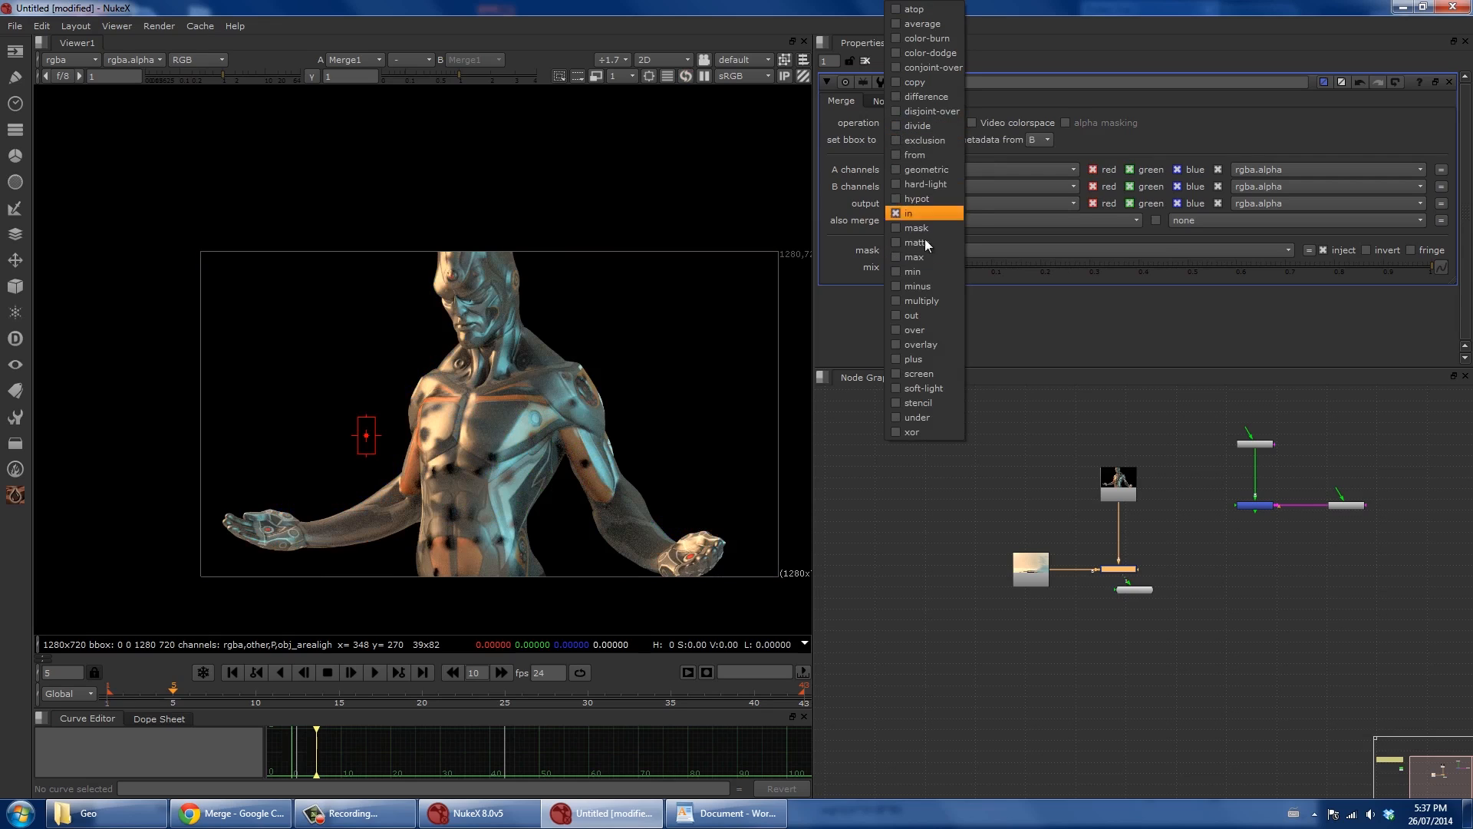
click(928, 316)
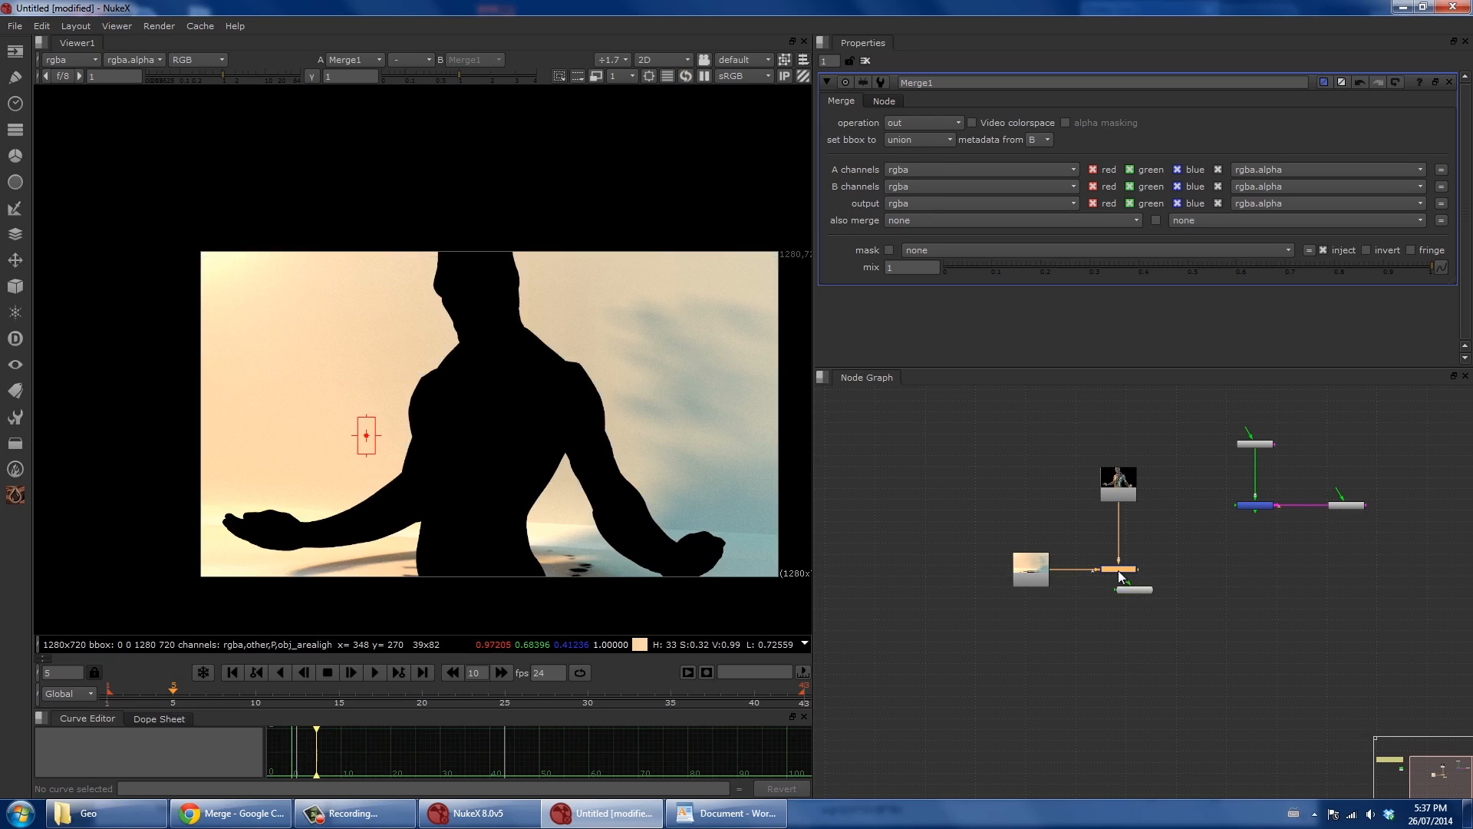
click(903, 122)
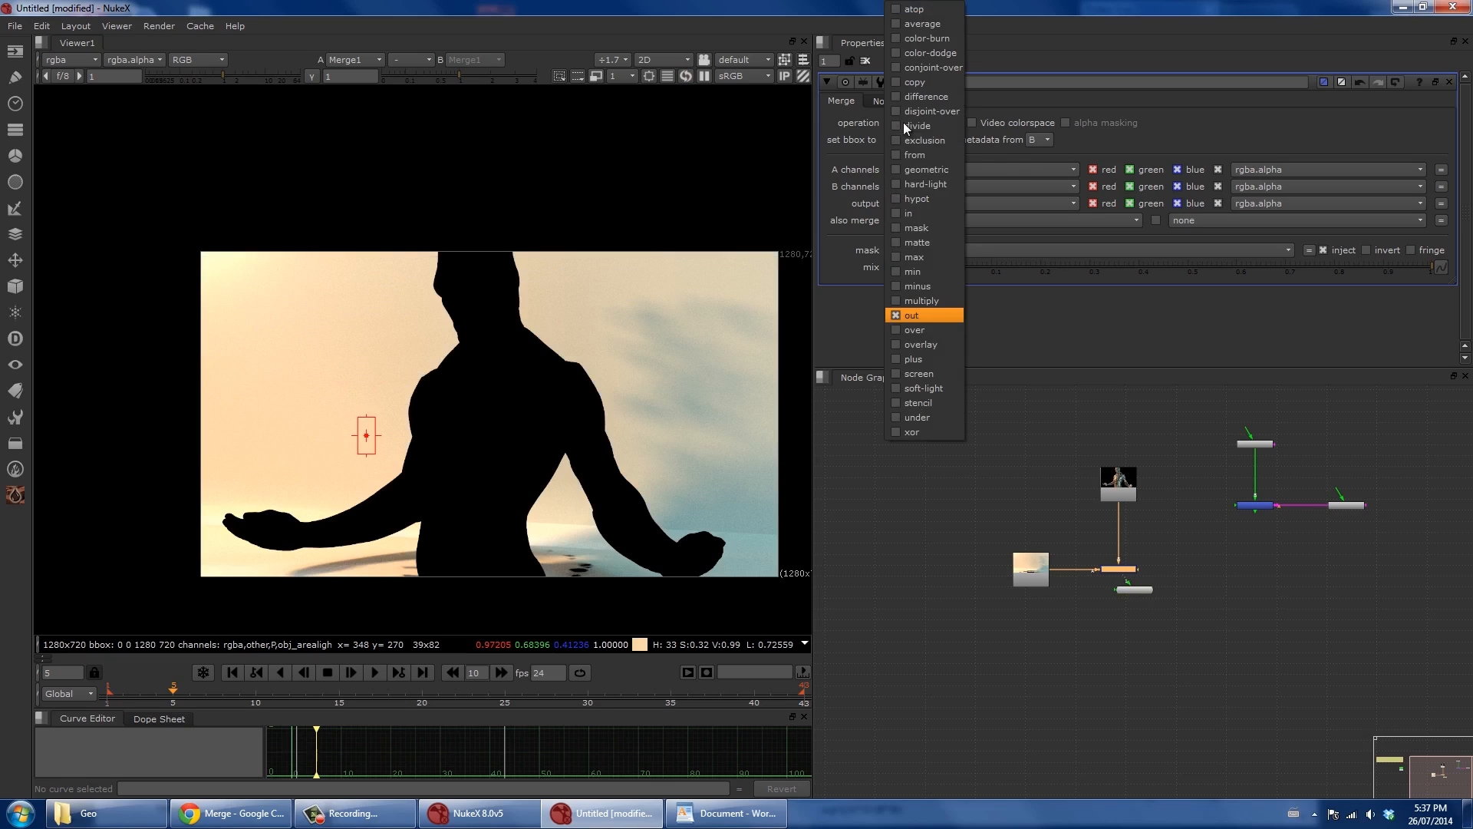
click(940, 215)
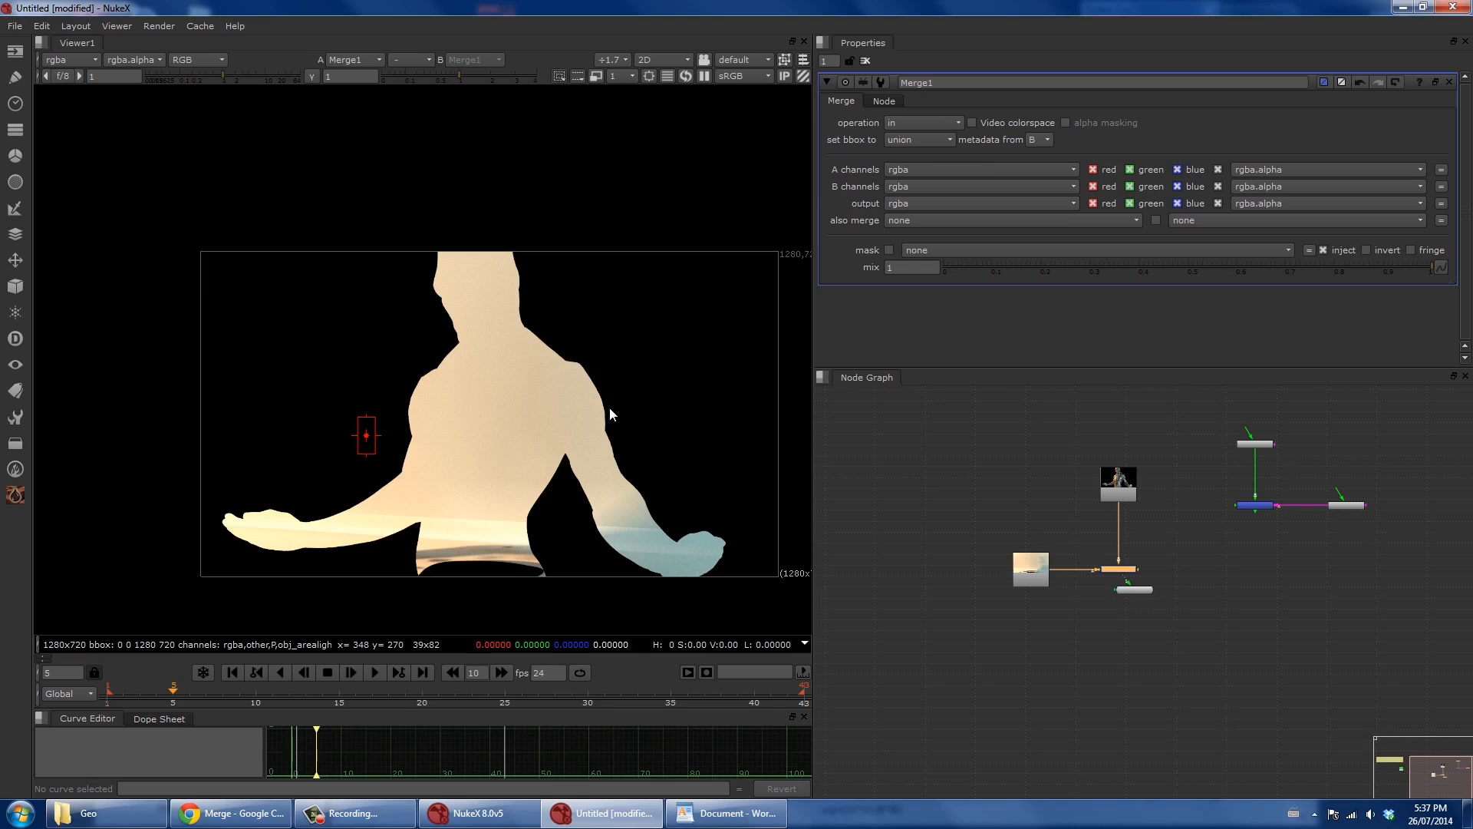
Set Merge1's operation to max and examine the result with its Wall and Bust inputs.
click(931, 122)
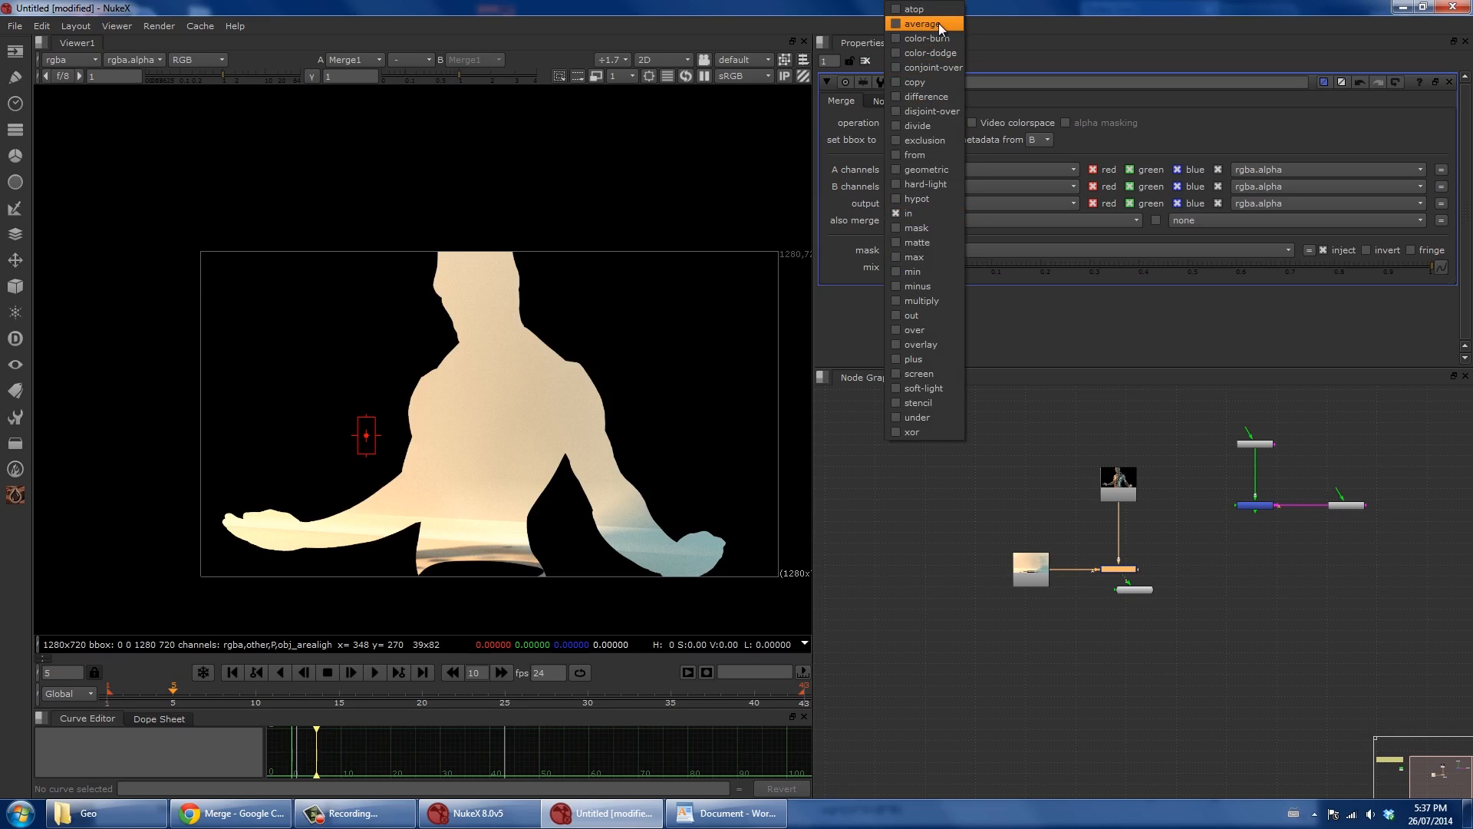
click(926, 258)
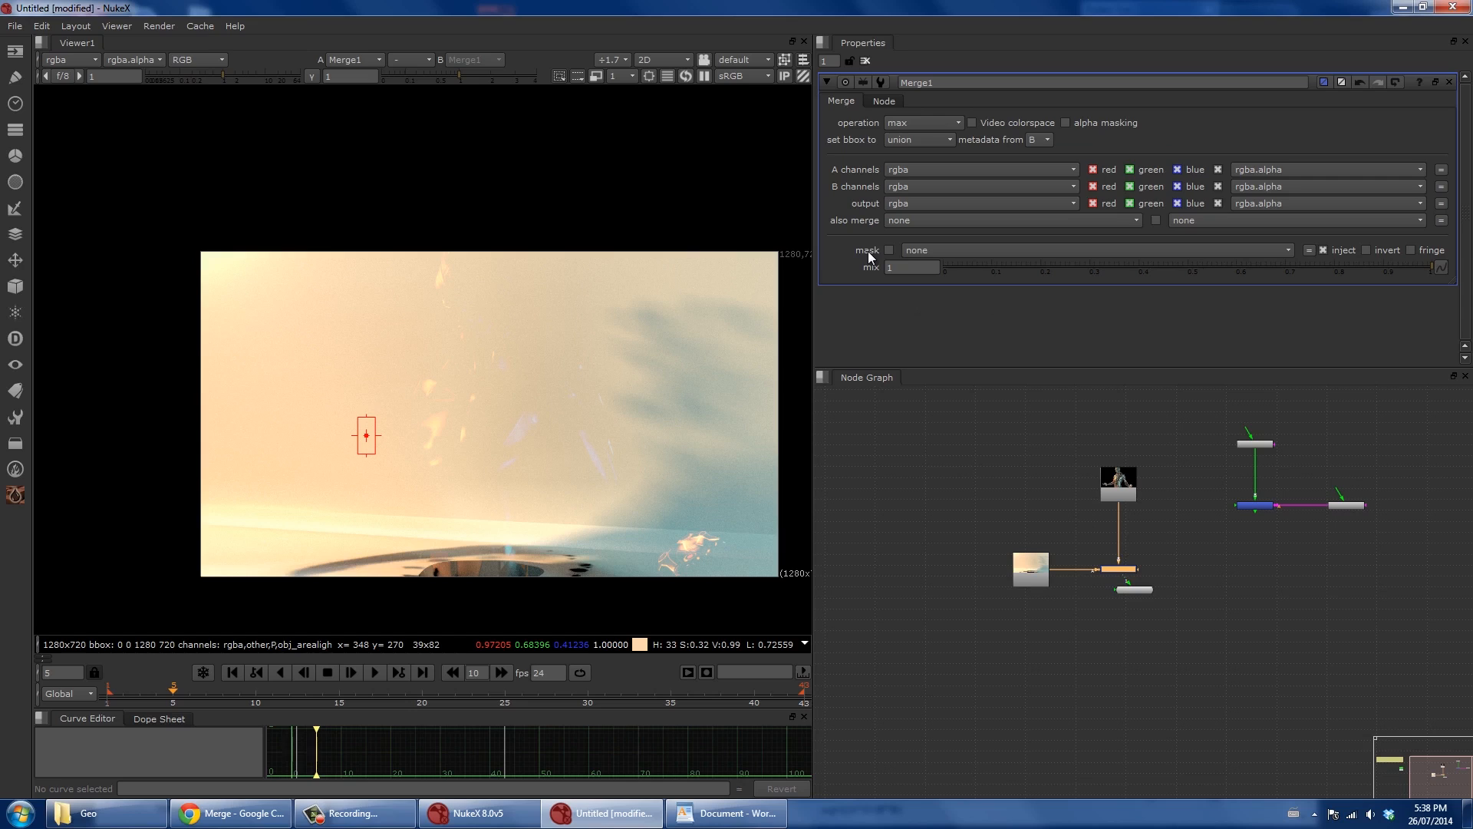
scroll(1126, 582, up, 4)
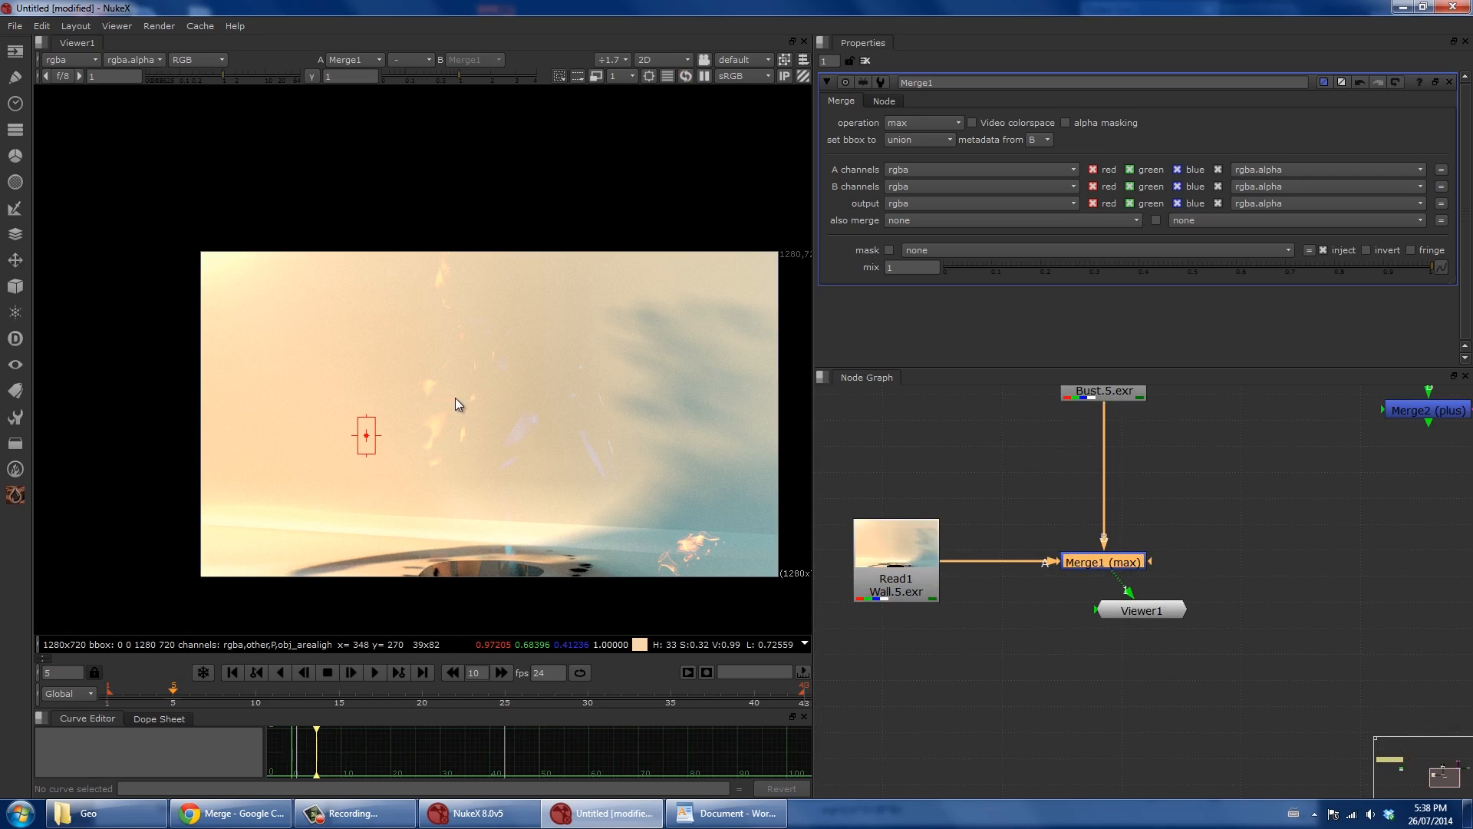
Open the choice of merge operations for Merge1.
click(924, 122)
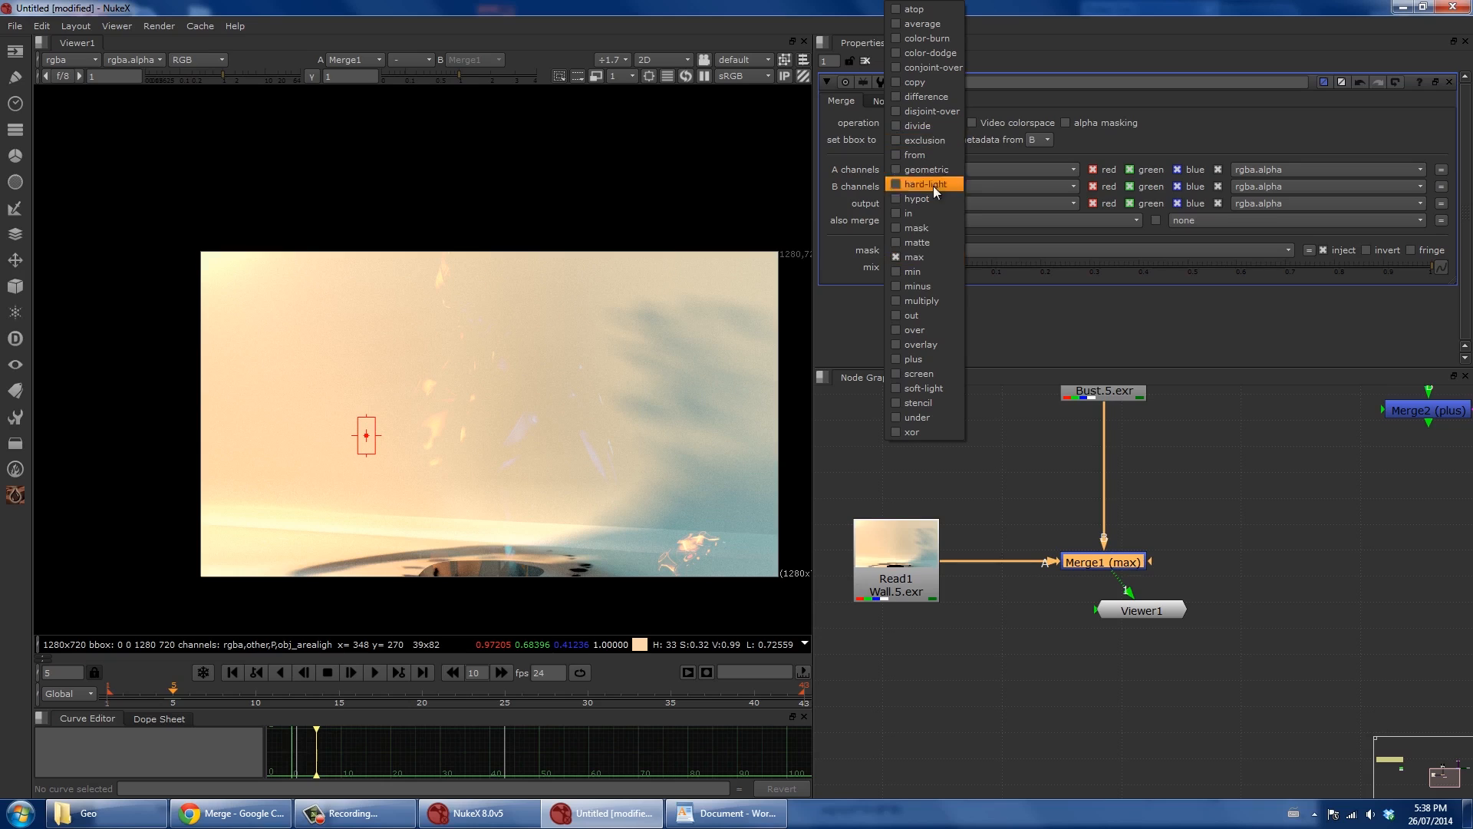
Set the Merge1 operation to min and compare the result with alpha masking on and off.
click(929, 275)
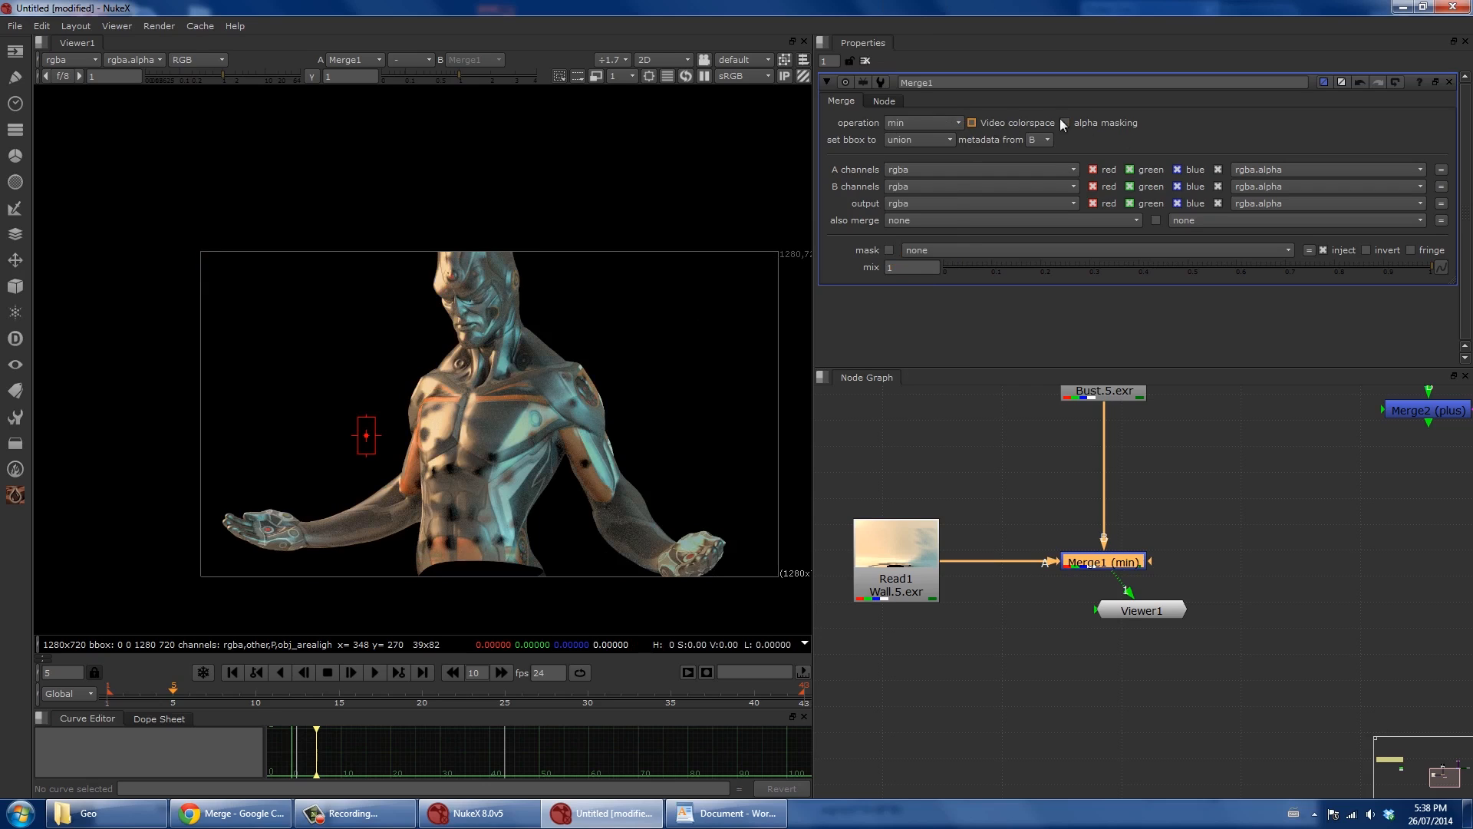
click(1088, 119)
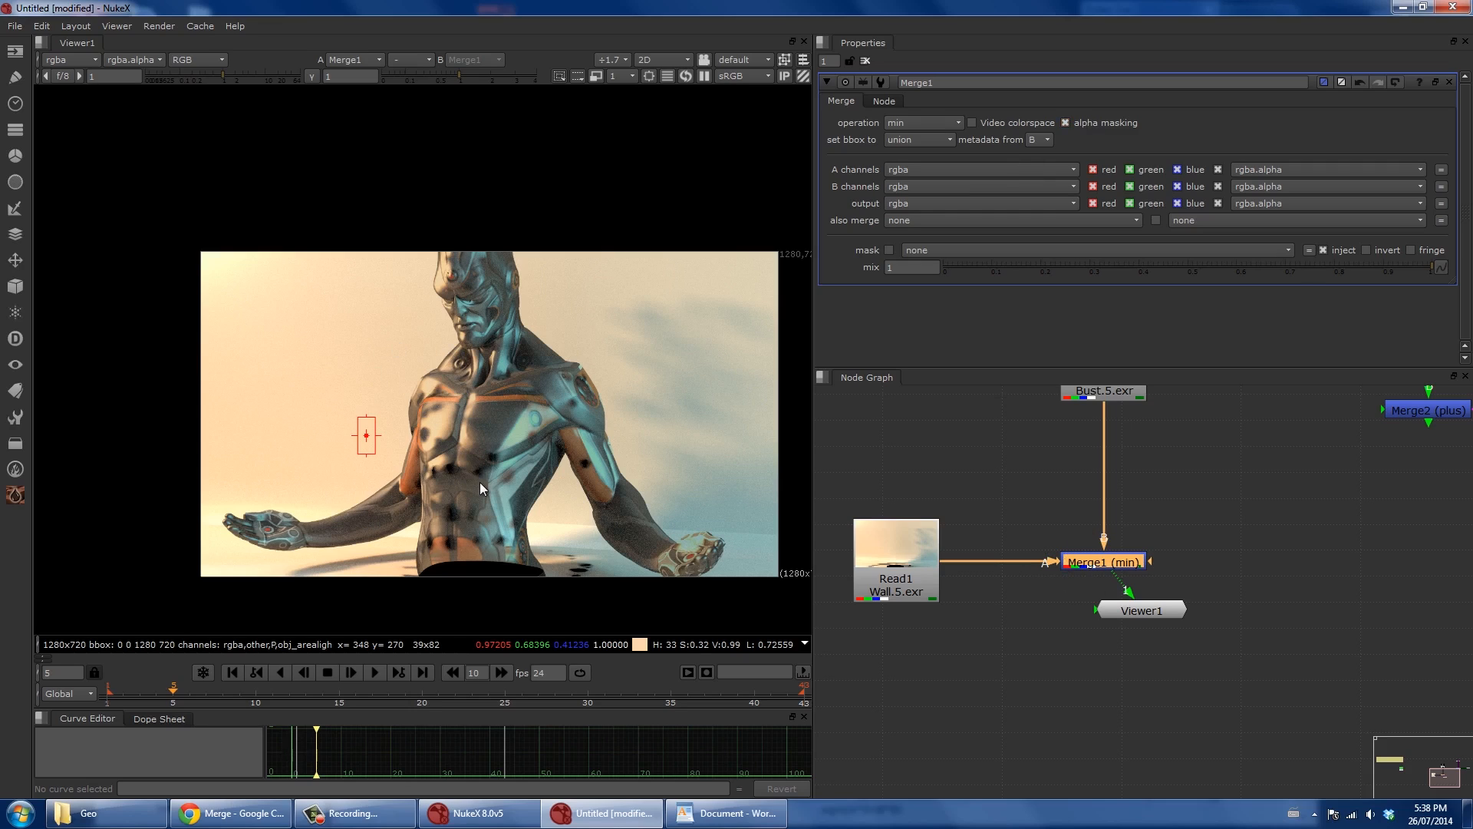
click(1072, 123)
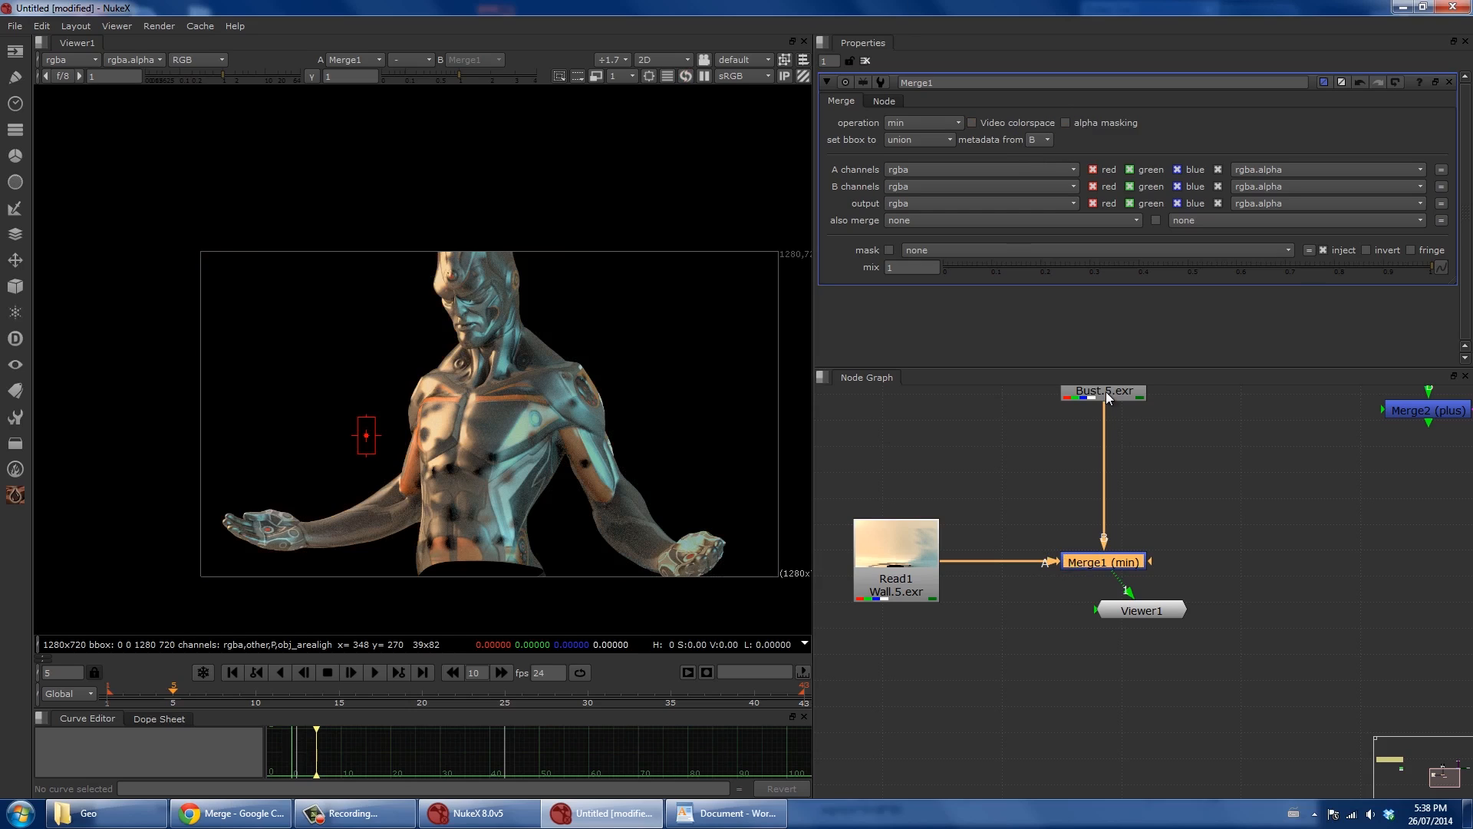
Move the Read2 bust node closer to Merge1, then view it and sample the empty background beside the figure's shoulder.
drag(1106, 391, 1110, 455)
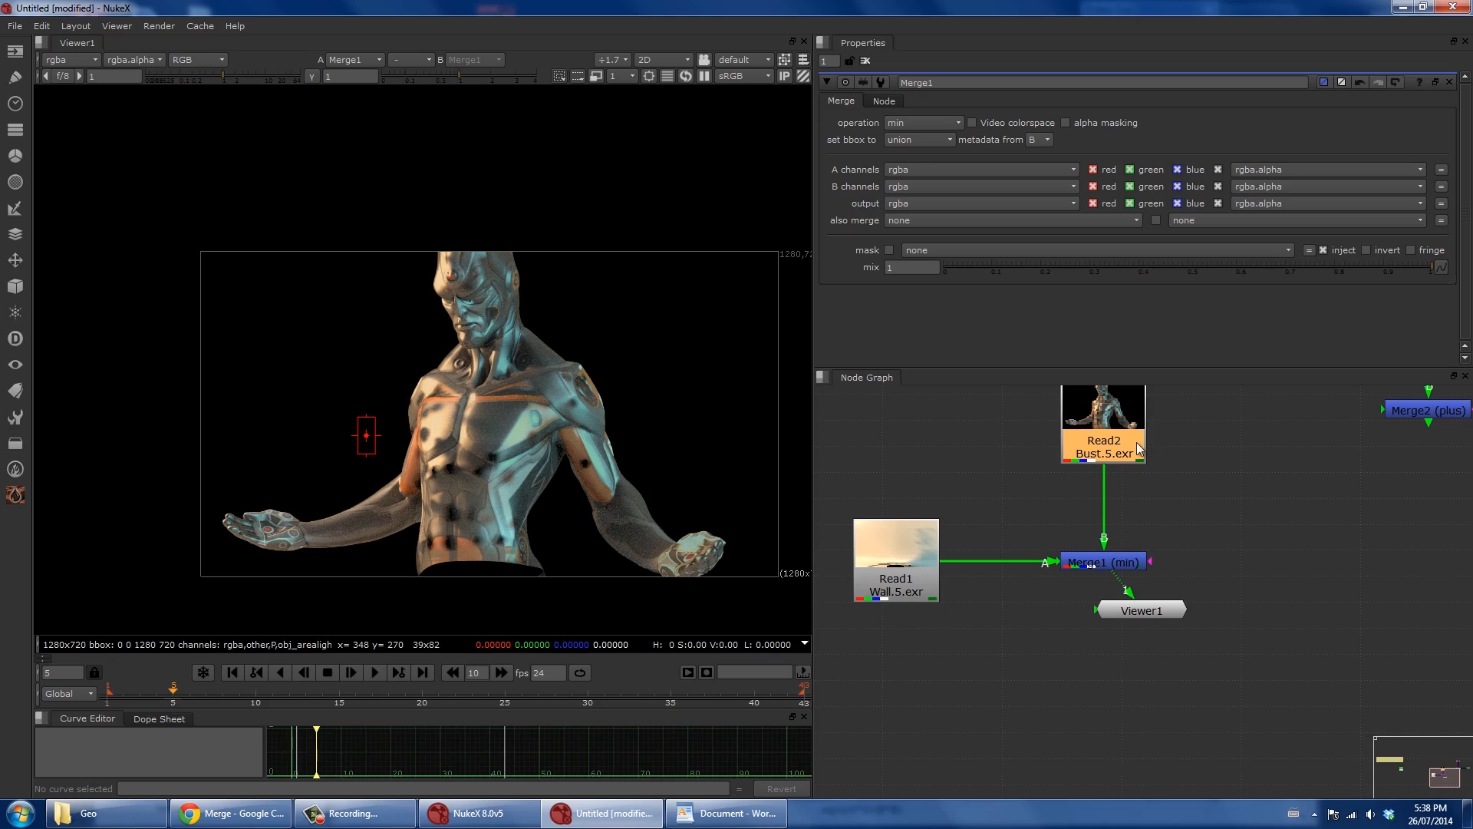
key(2)
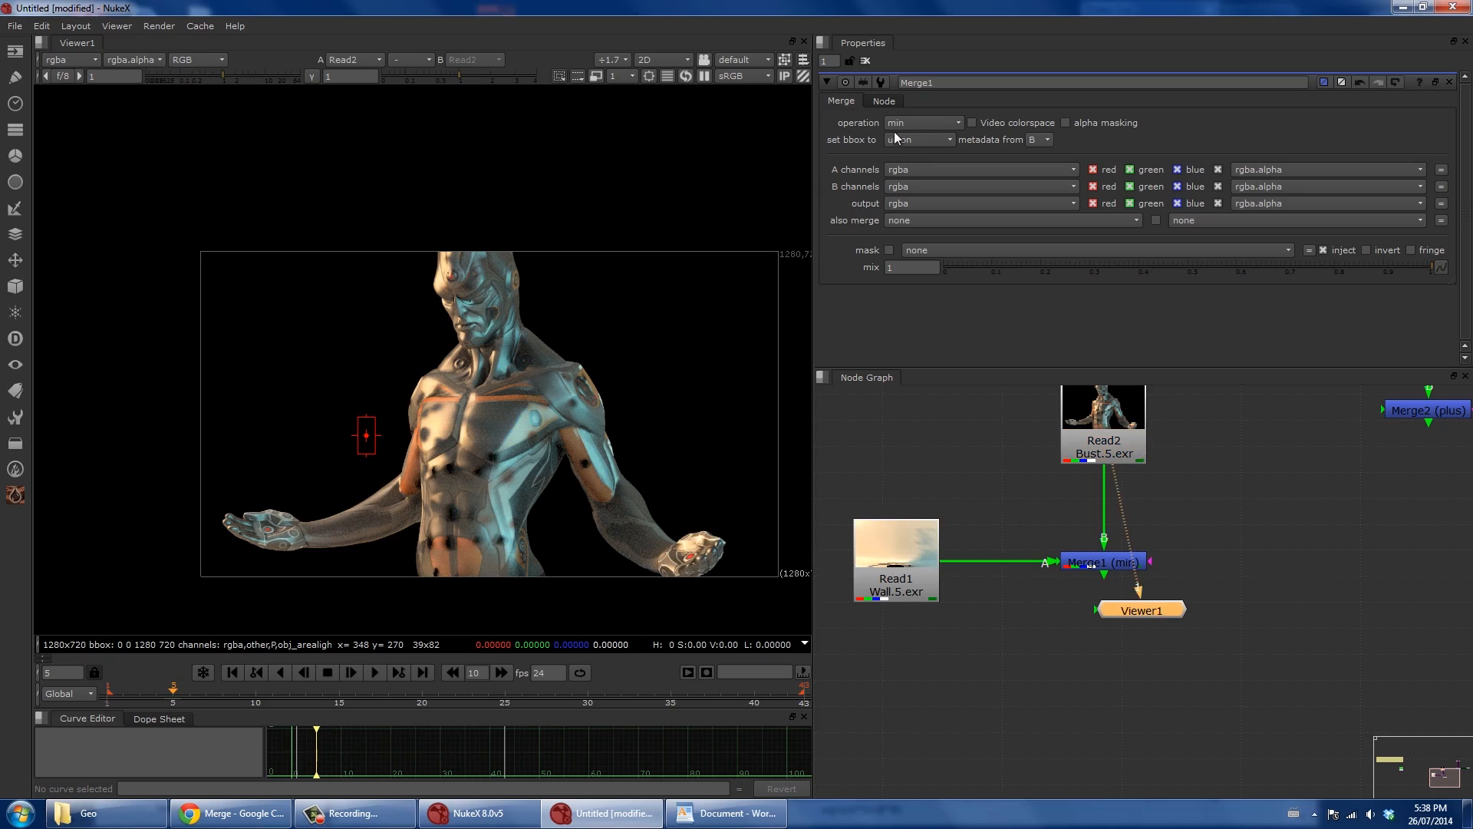
mouse_move(903, 125)
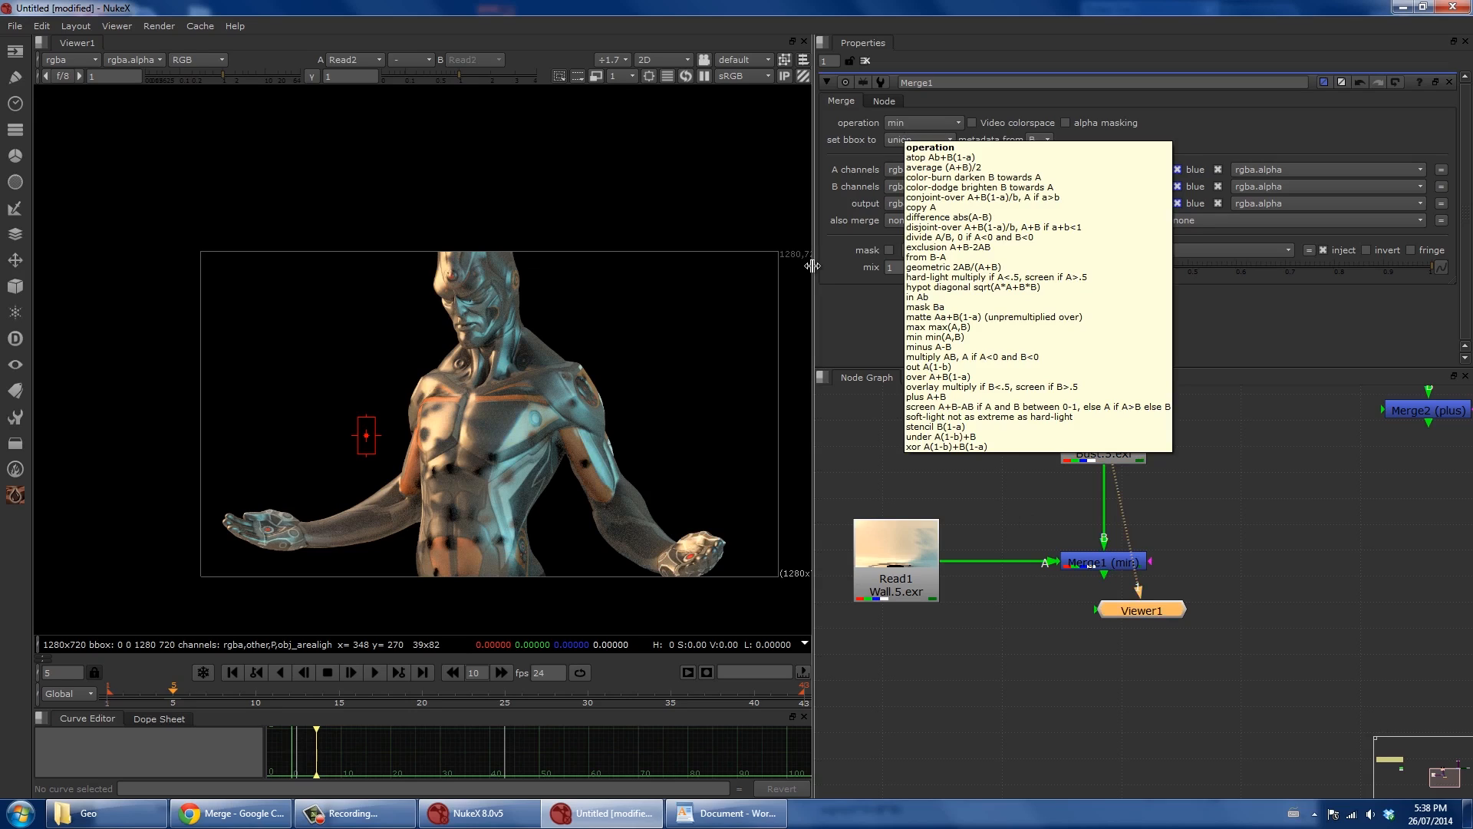
drag(684, 346, 743, 429)
ctrl+shift+drag(637, 284, 760, 446)
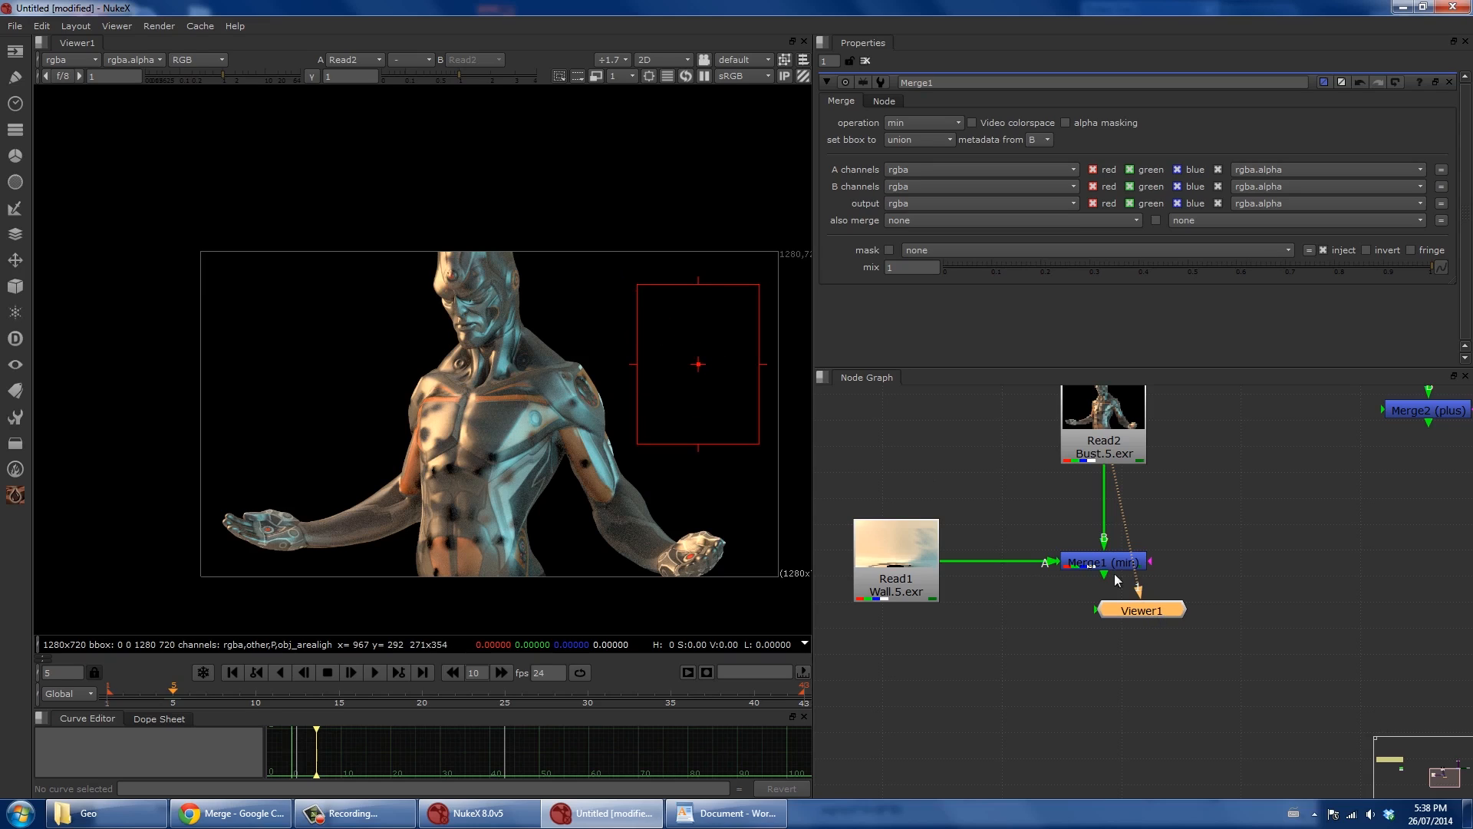
Compare the sampled area between the Merge1 output and the Read1 wall image in the viewer.
click(1089, 562)
key(1)
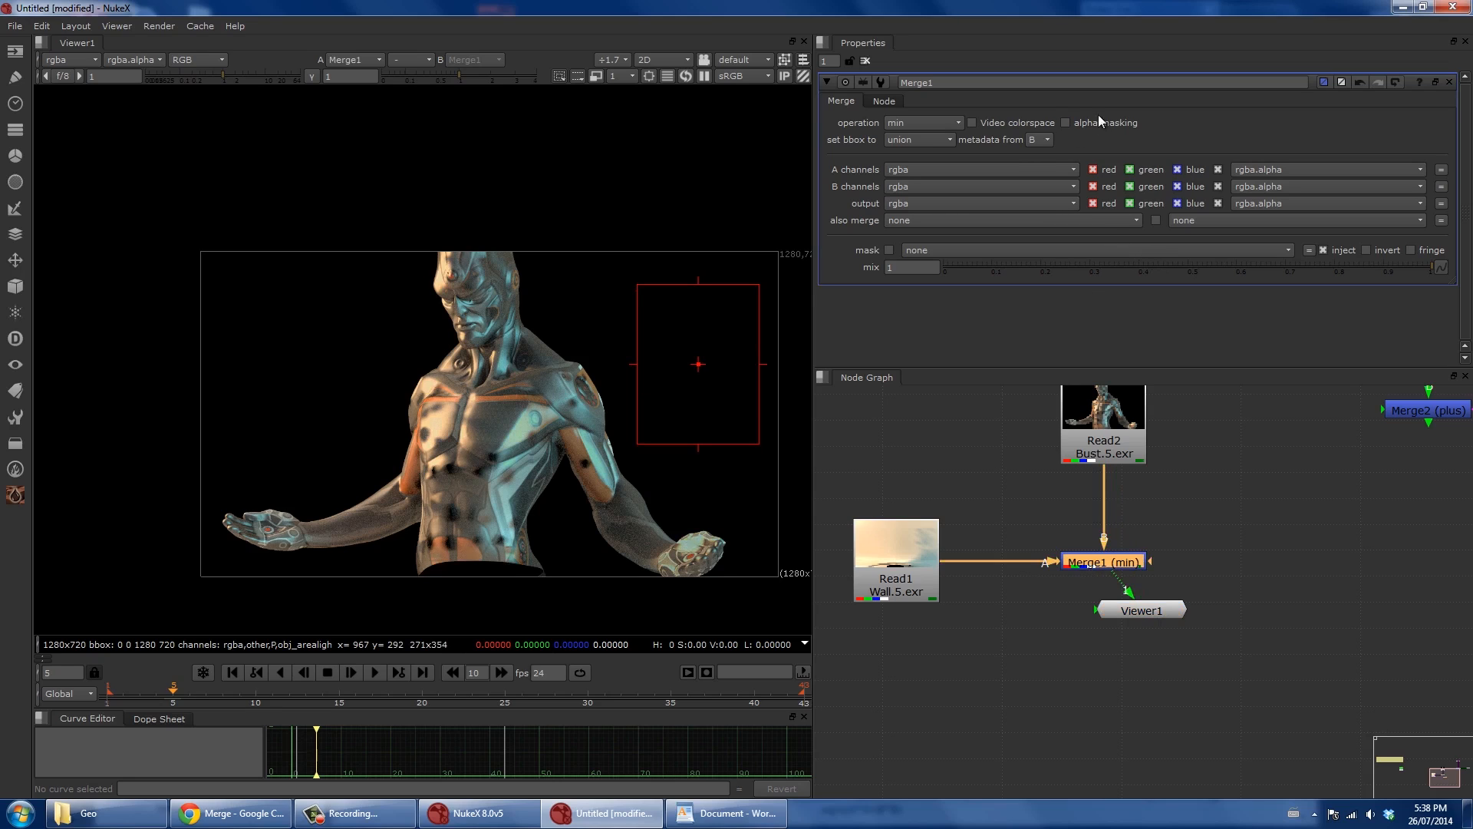
click(930, 558)
key(1)
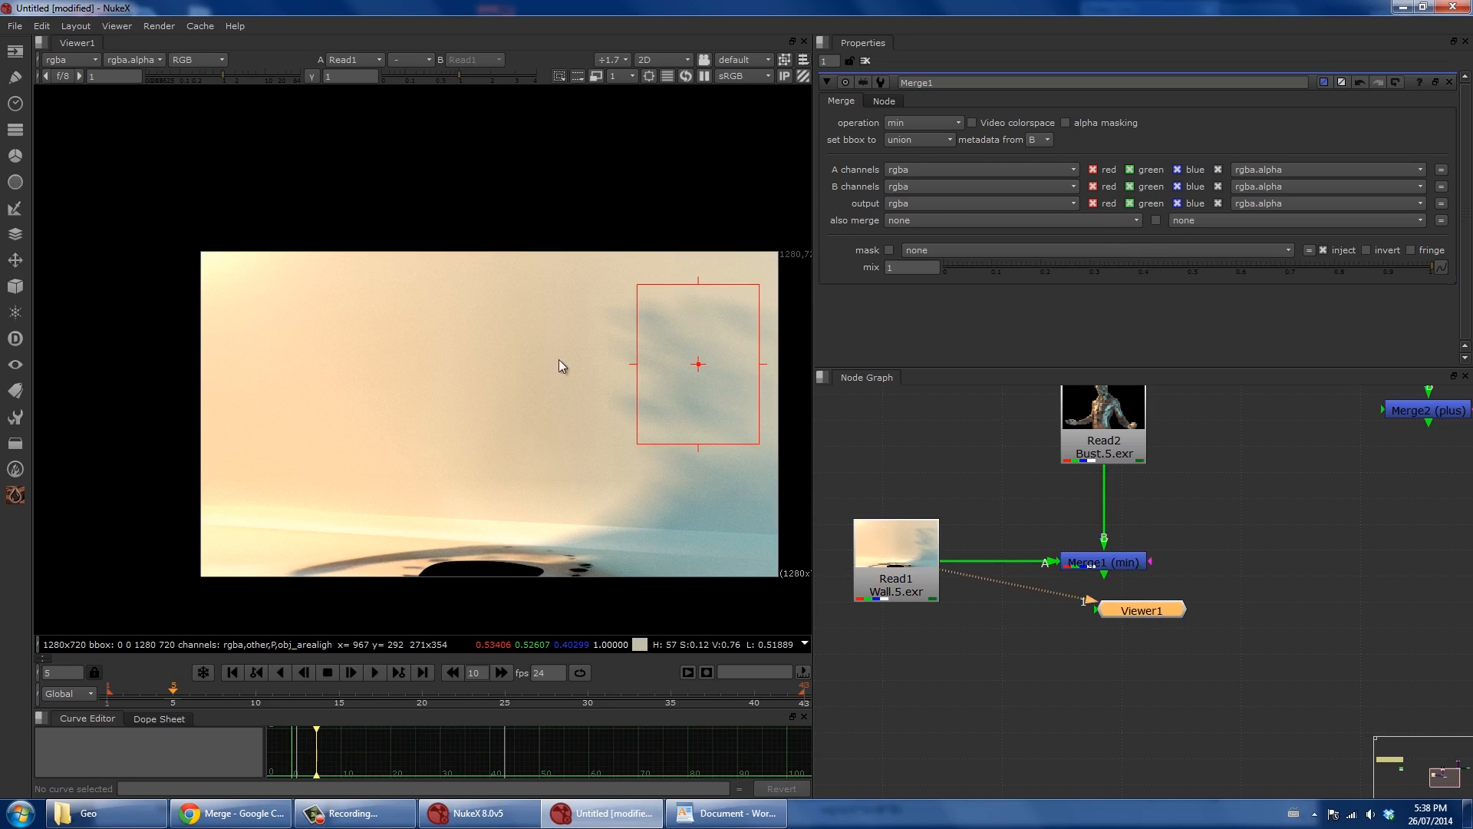
click(1082, 566)
key(1)
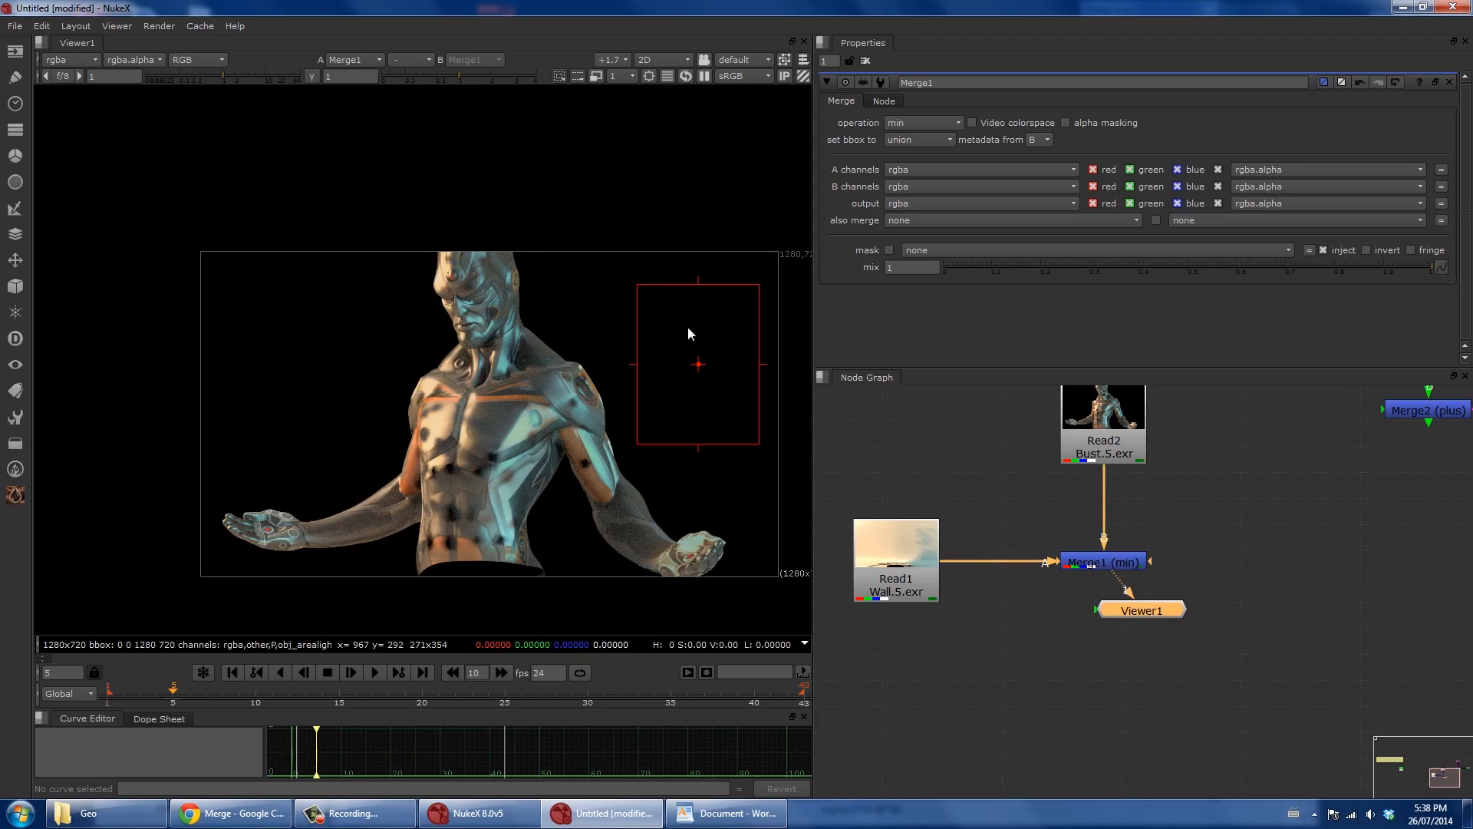
Try alpha masking on Merge1, compare the lower torso area with the Read1 wall image, and turn the masking off.
click(1089, 123)
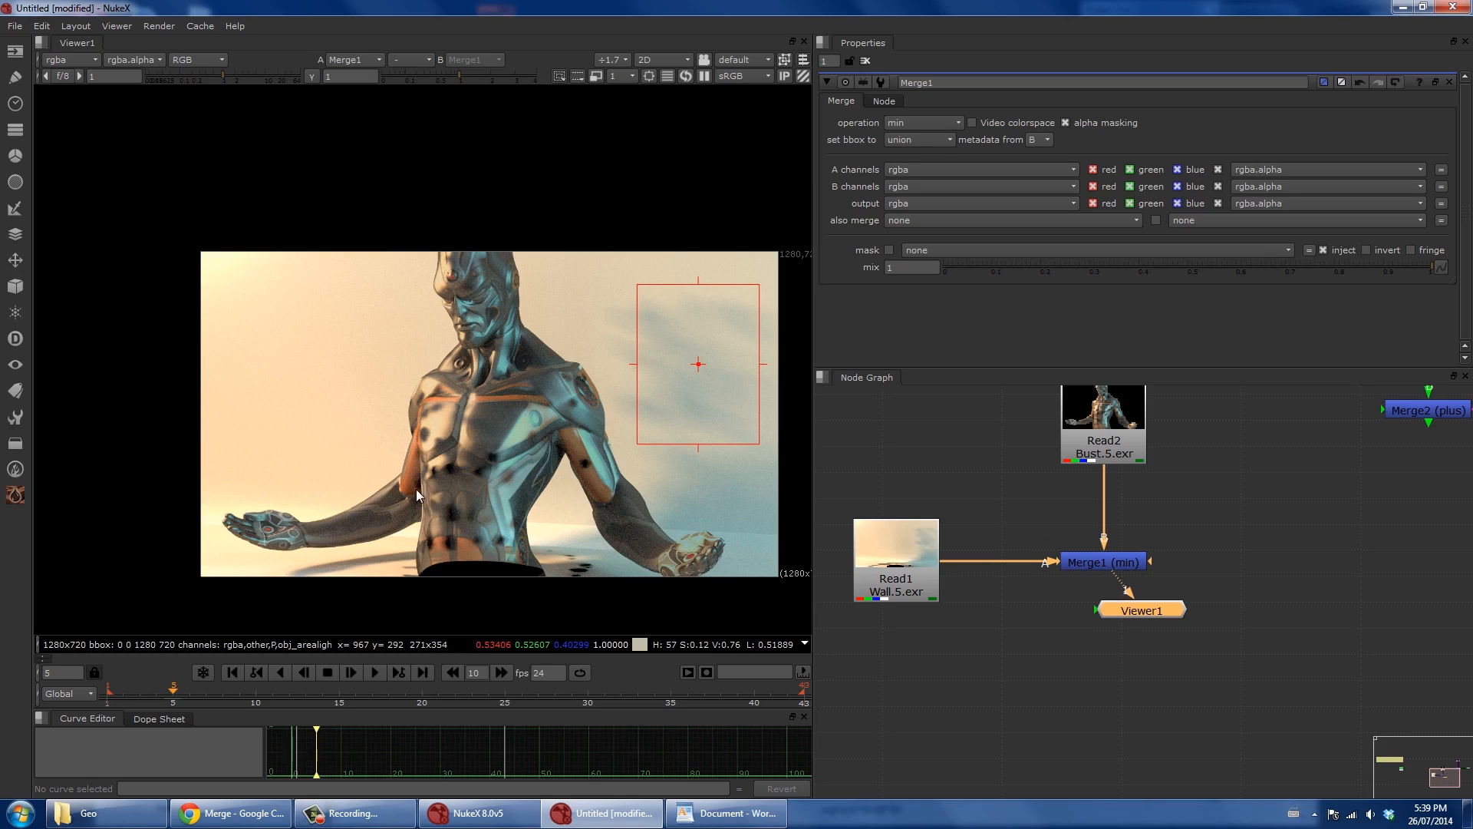
scroll(678, 558, up, 5)
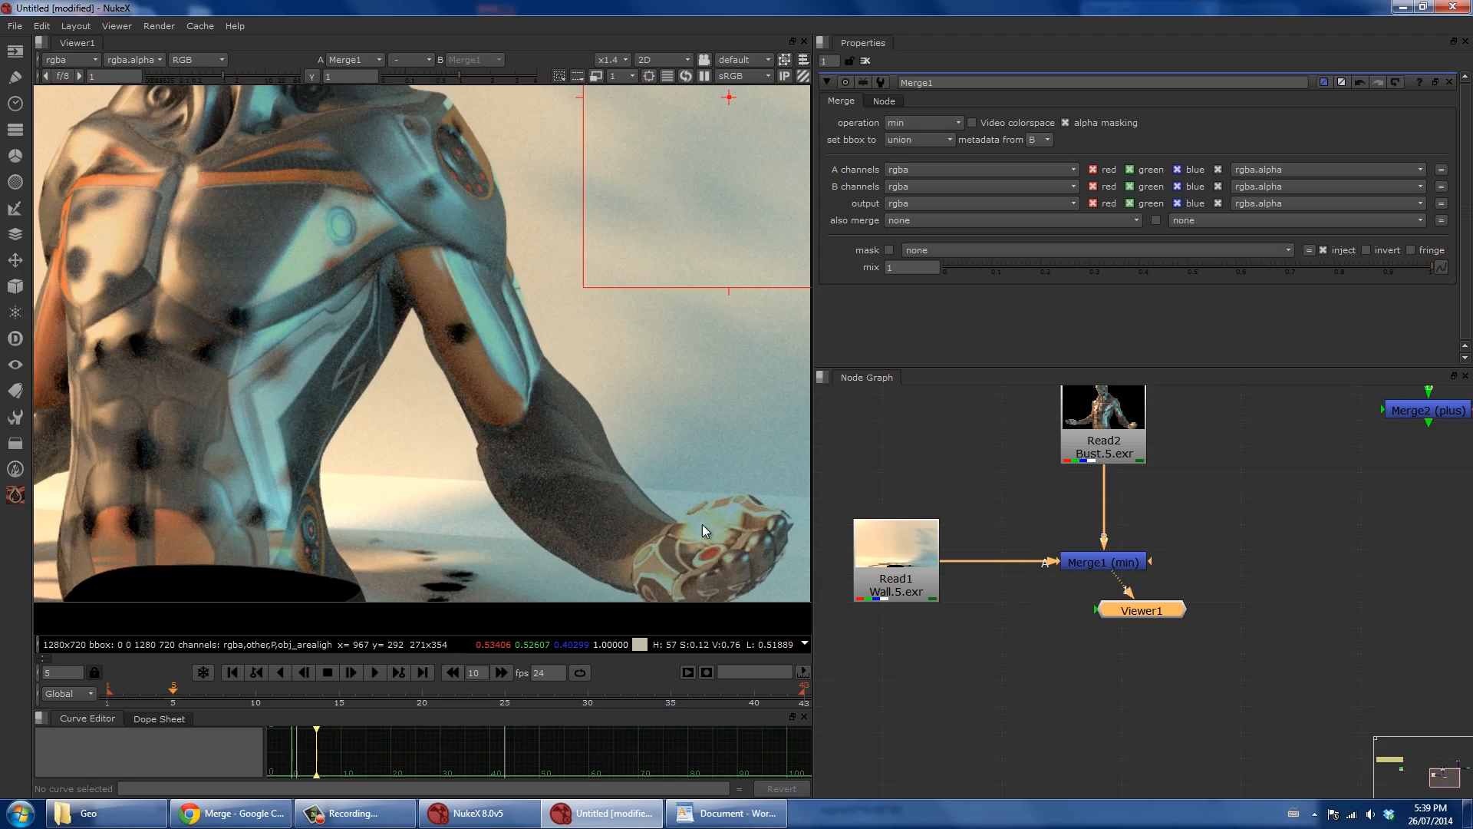
middle_drag(448, 527, 818, 402)
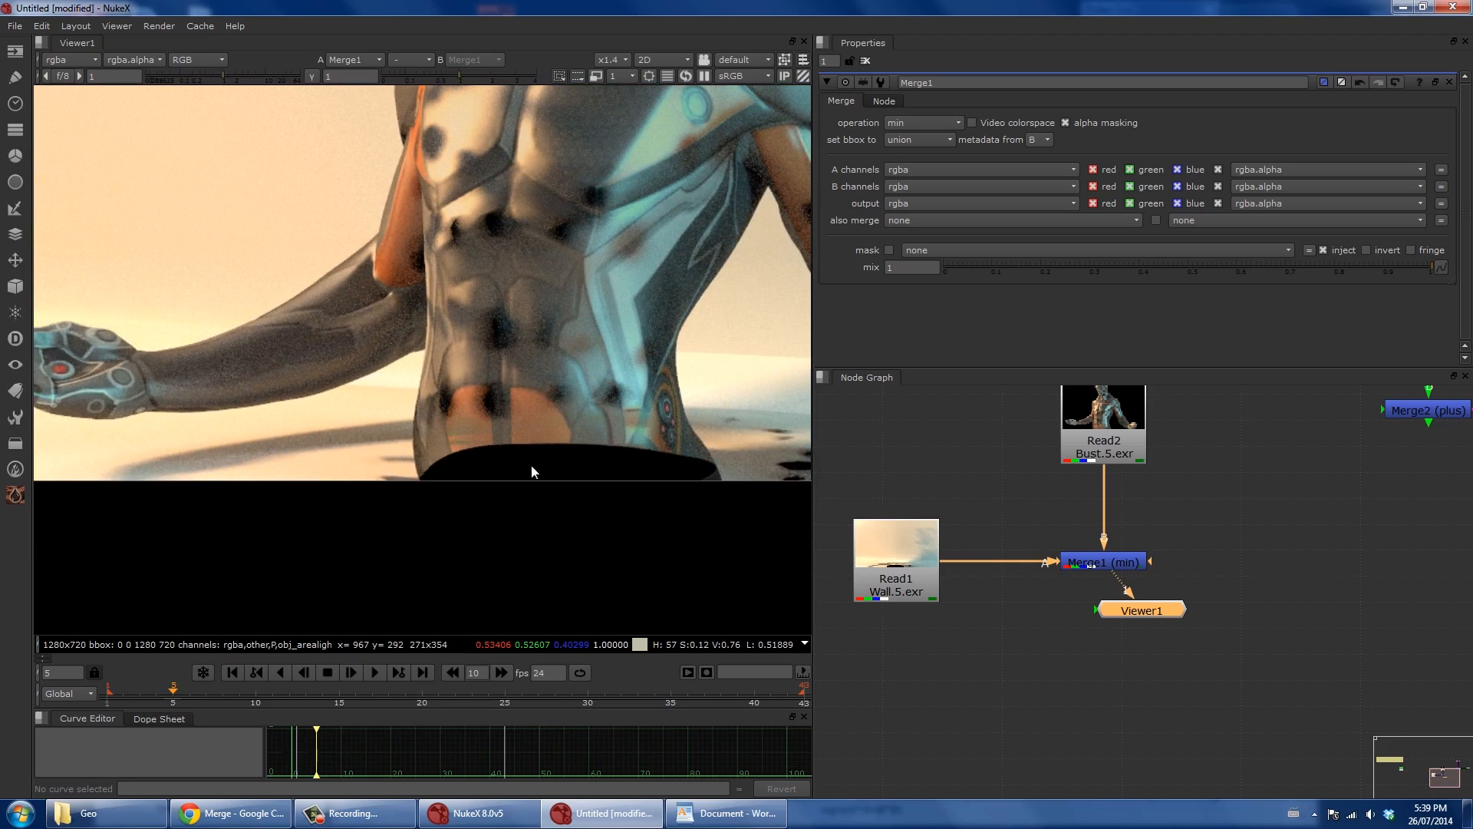
key(1)
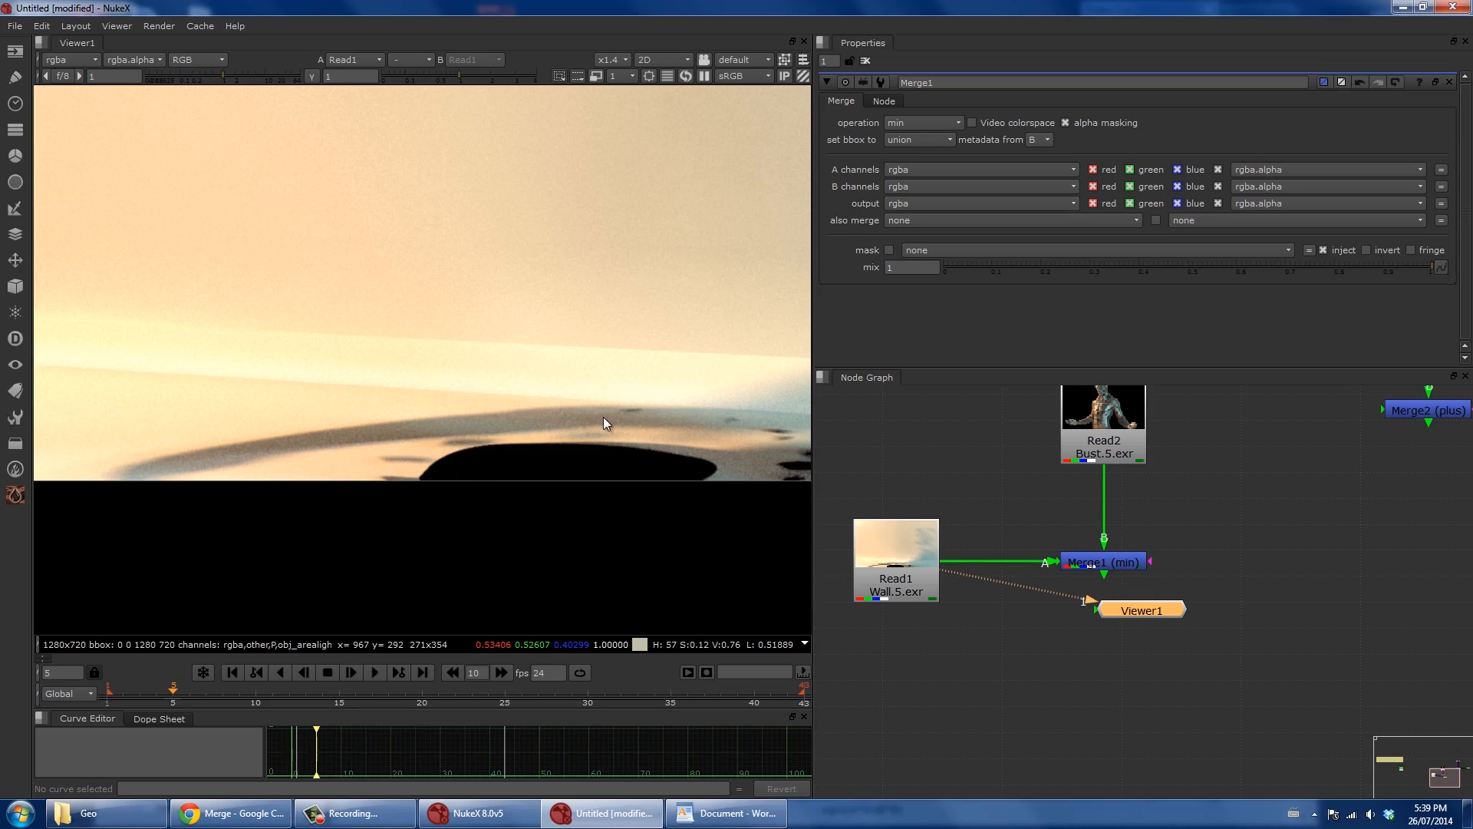
click(1078, 570)
key(1)
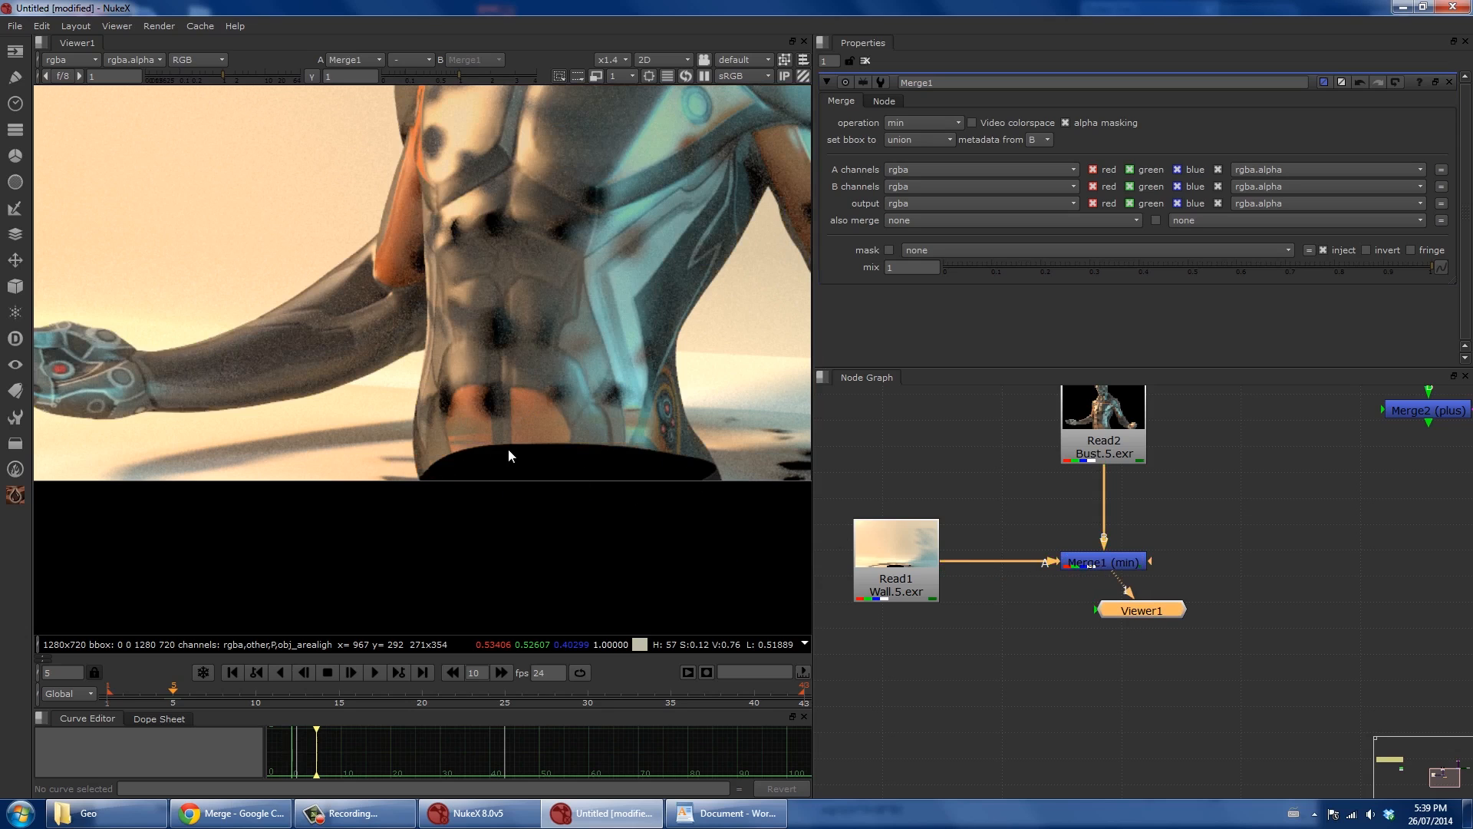
scroll(508, 448, down, 5)
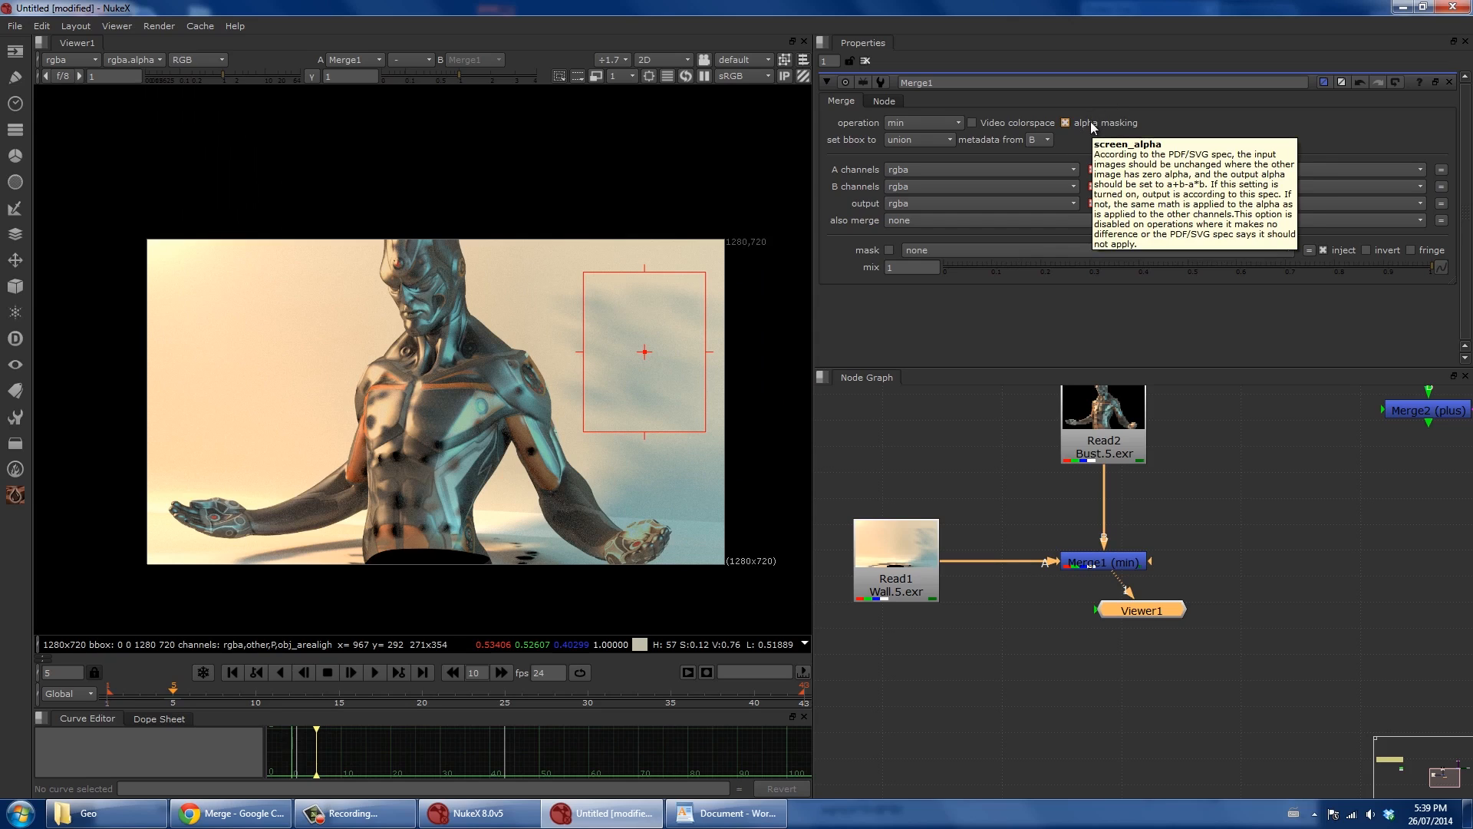
click(1090, 121)
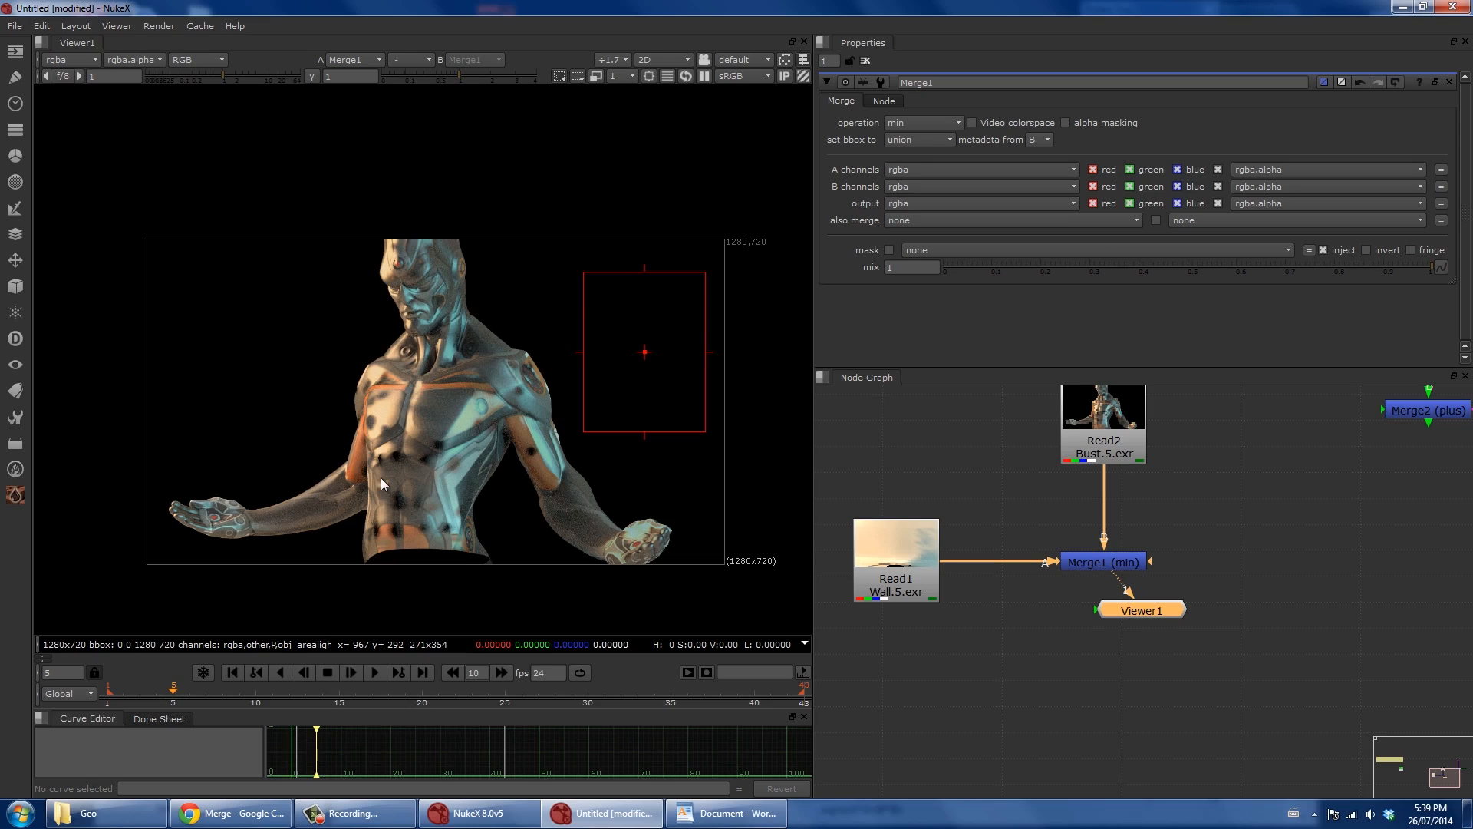
Try the alpha masking and Video colorspace options on Merge1 and read the Video colorspace description.
click(1108, 122)
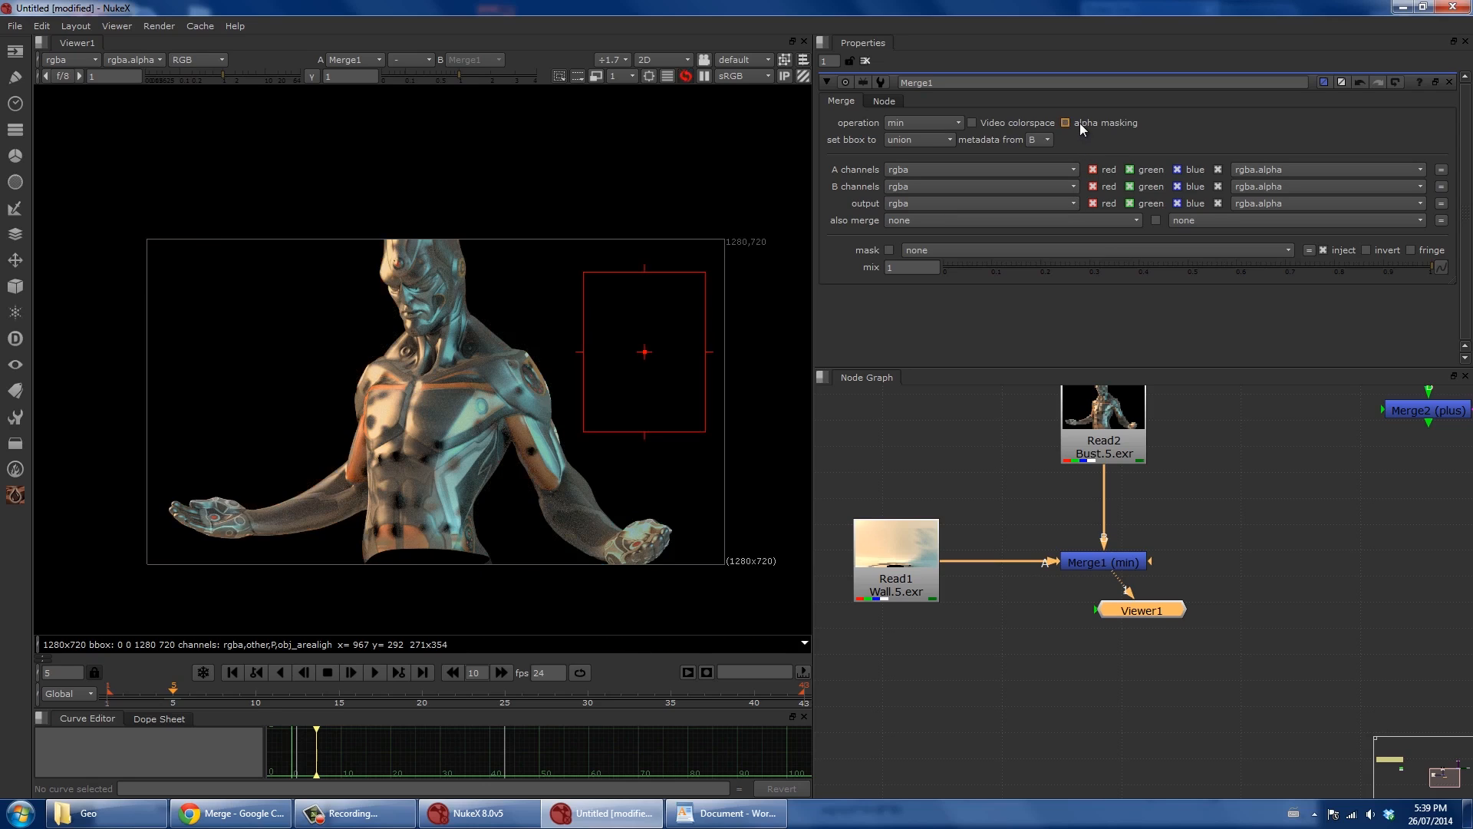
click(988, 126)
click(973, 123)
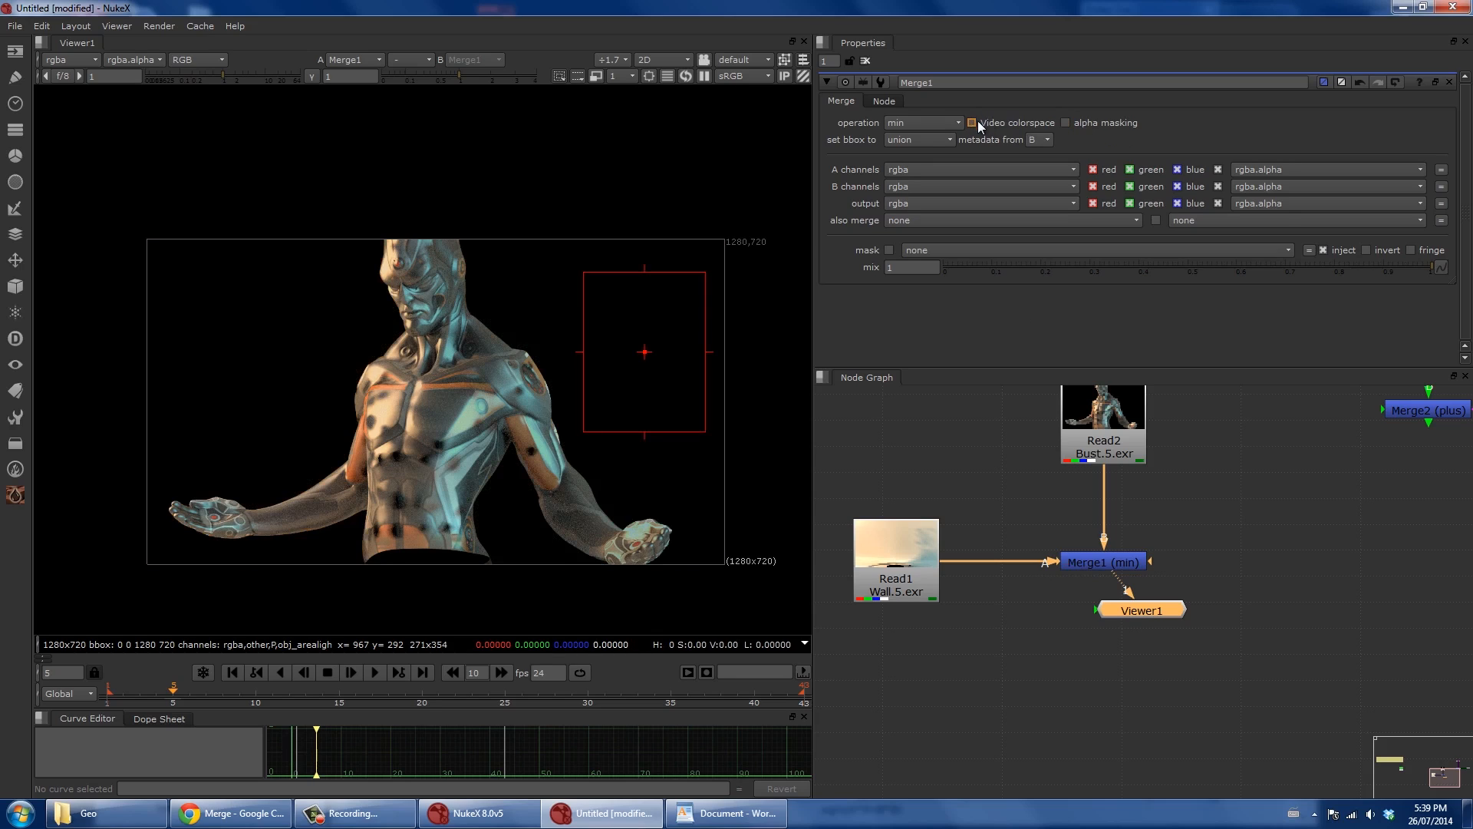
click(1091, 562)
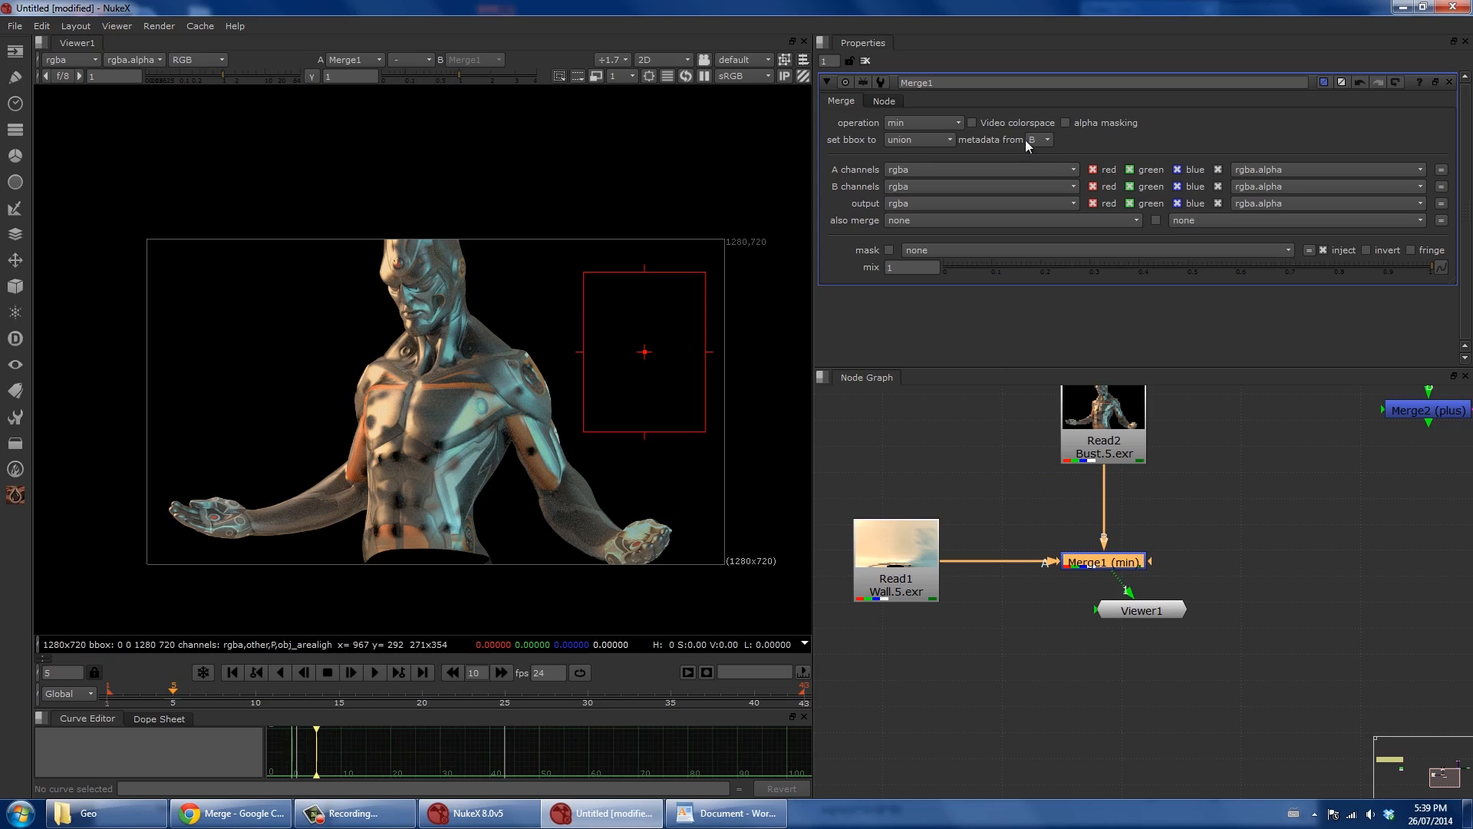
mouse_move(1011, 118)
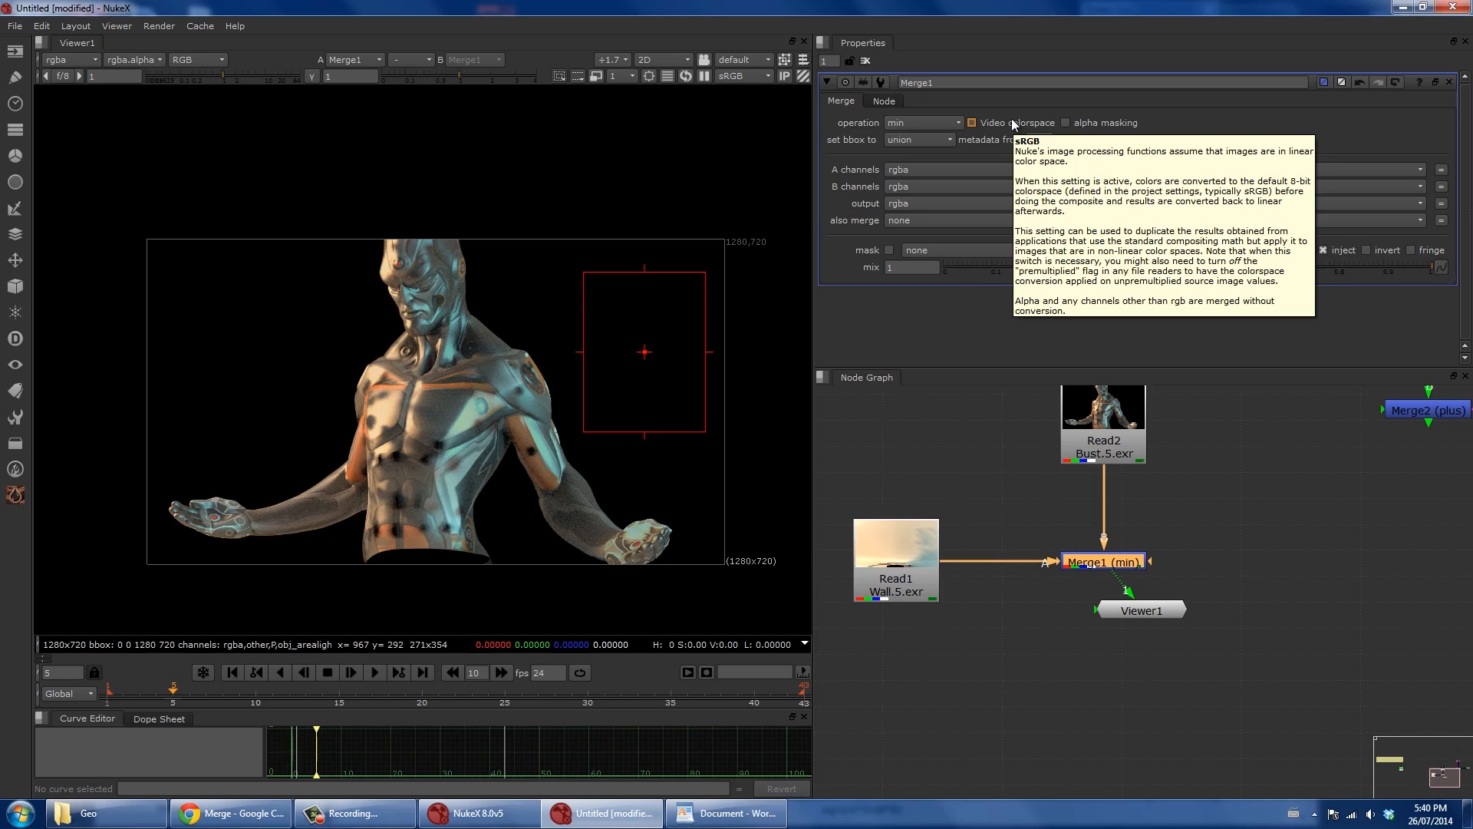
Set the Merge1 operation to over and swap its A and B inputs so the bust sits over the wall.
click(922, 123)
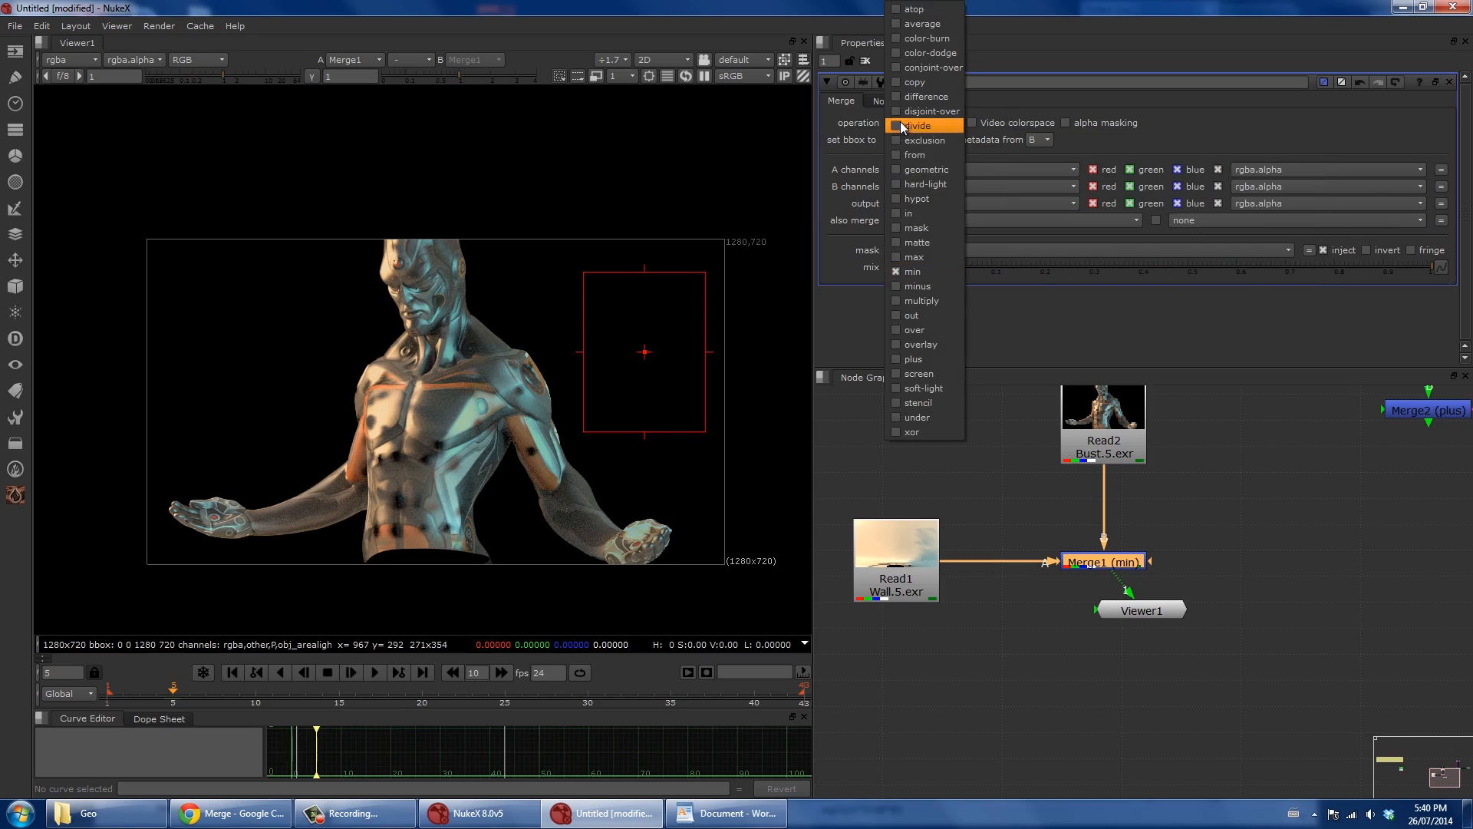
click(933, 329)
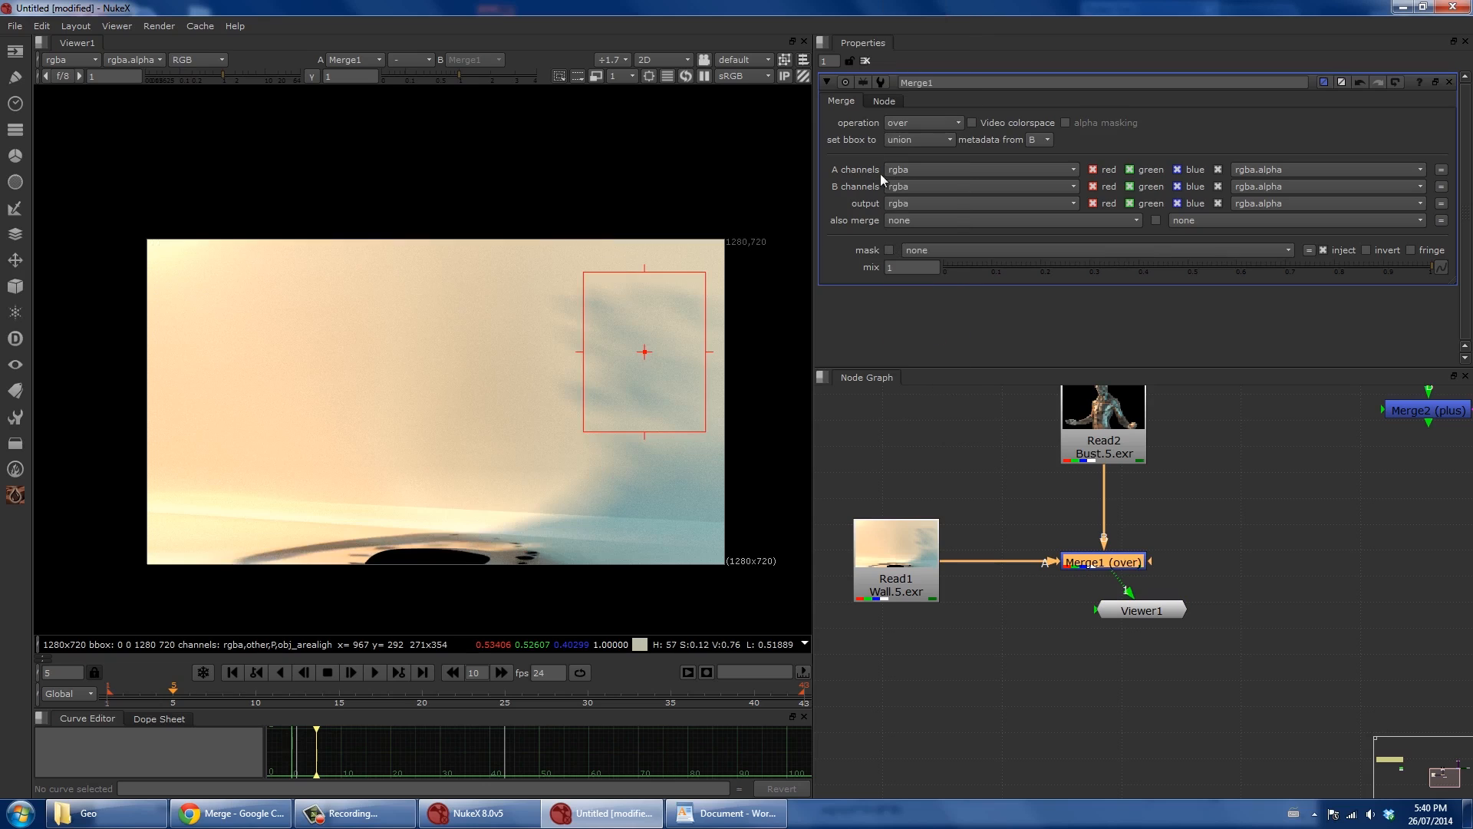
click(1094, 564)
key(shift+x)
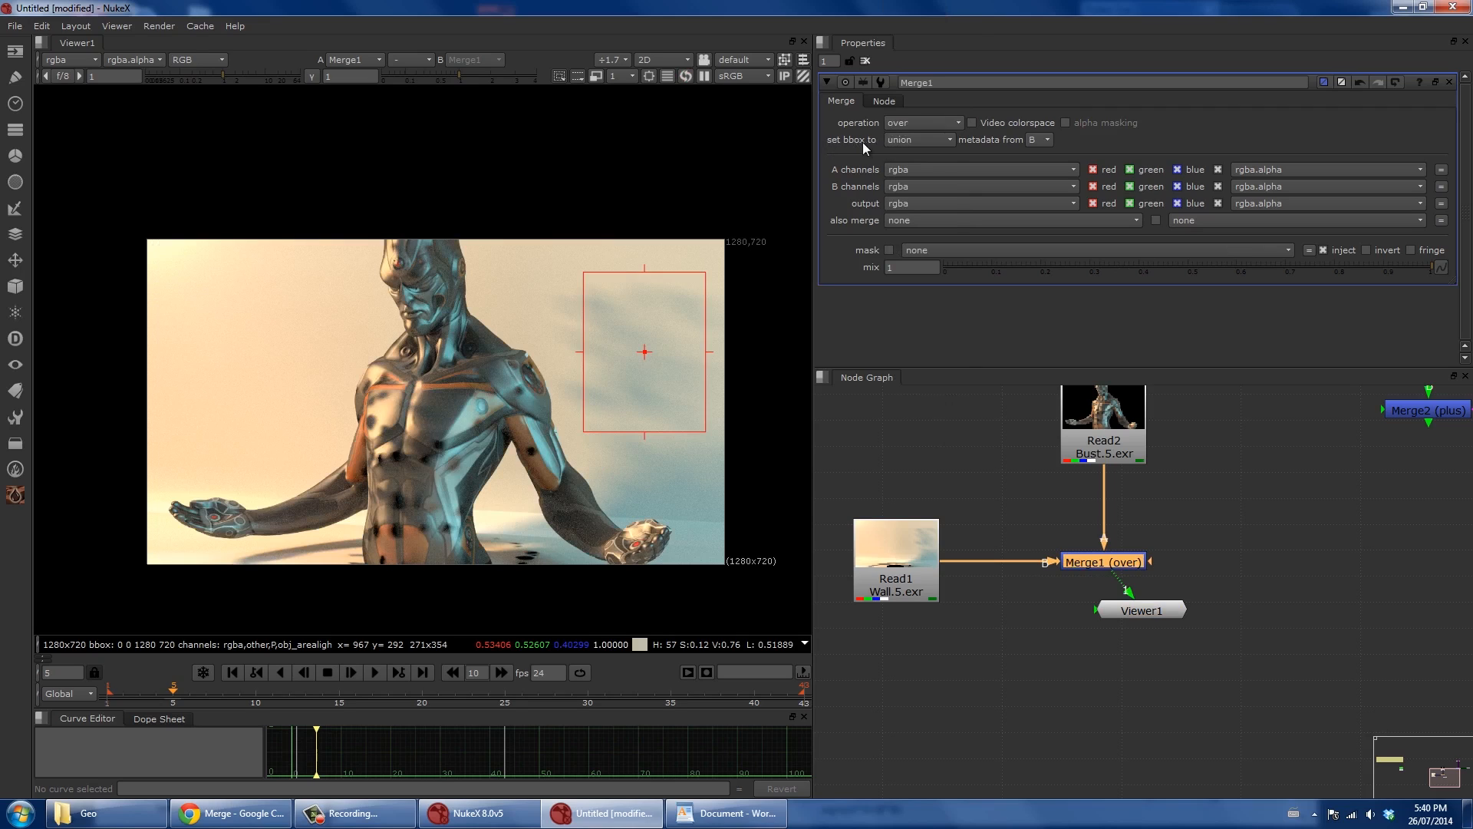
click(907, 124)
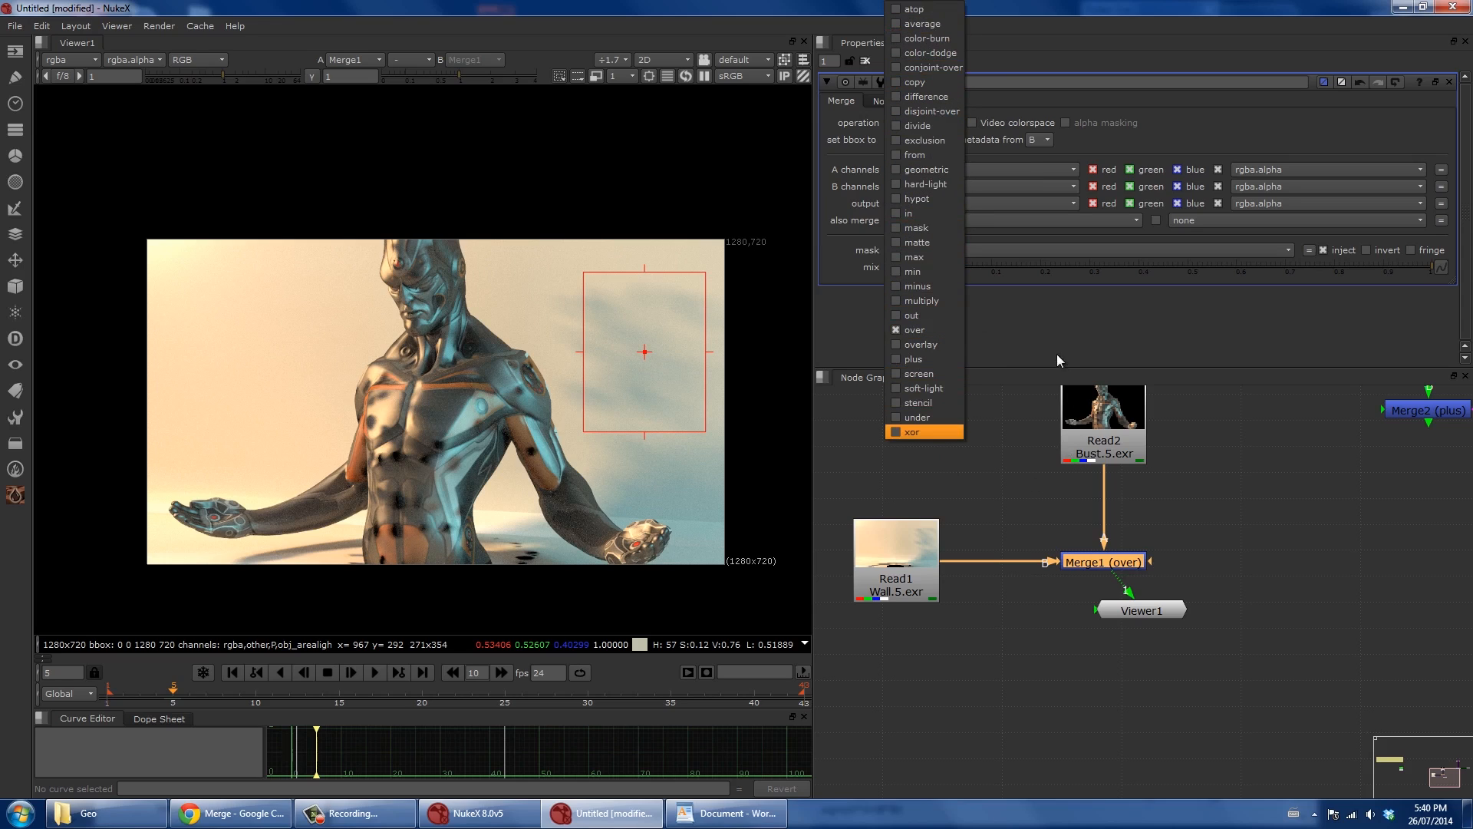
click(1045, 336)
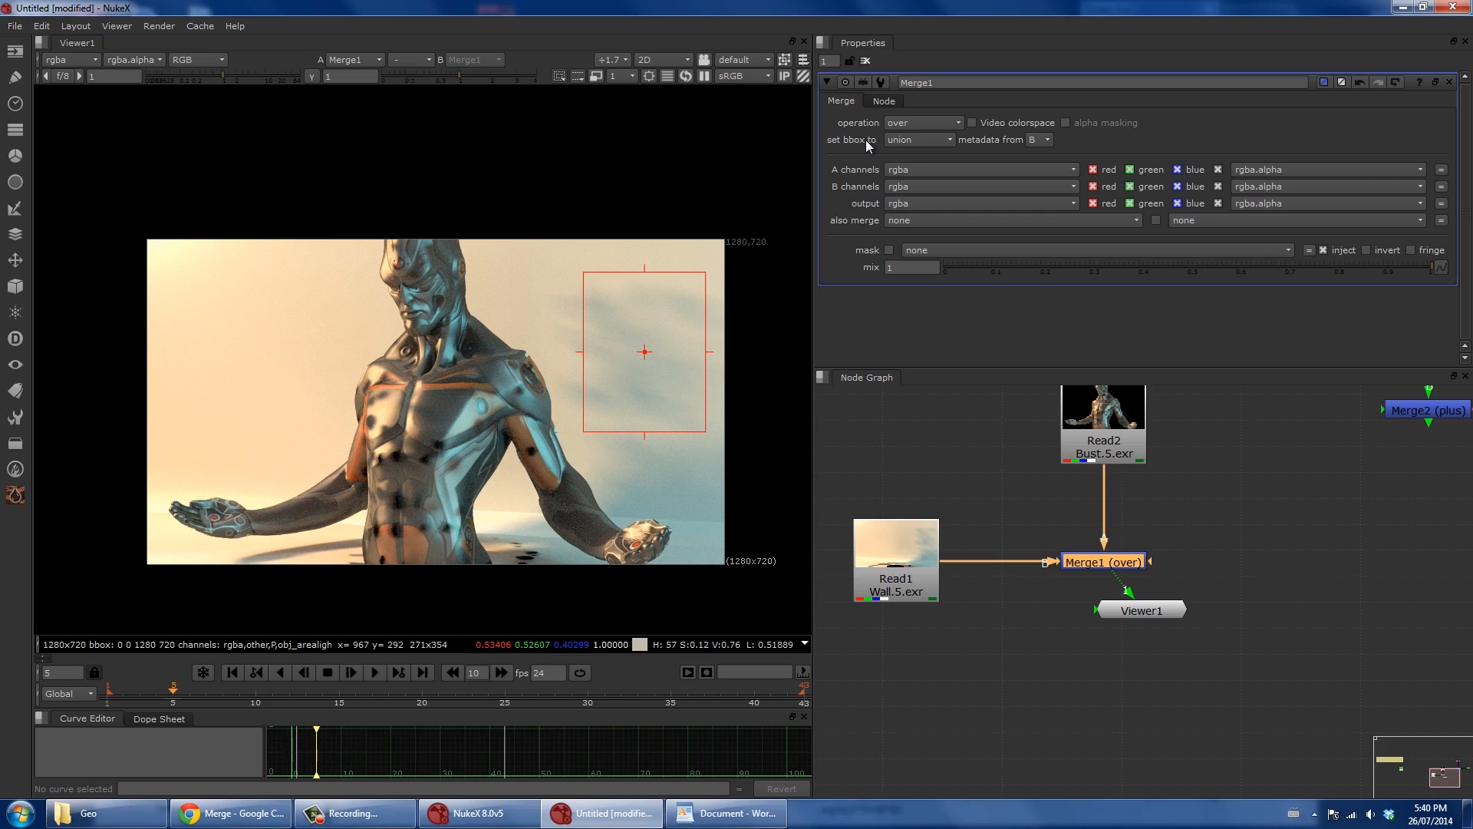
Clear the colour sample region from the viewer image and move the Viewer1 node further below Merge1.
ctrl+click(714, 252)
ctrl+click(737, 278)
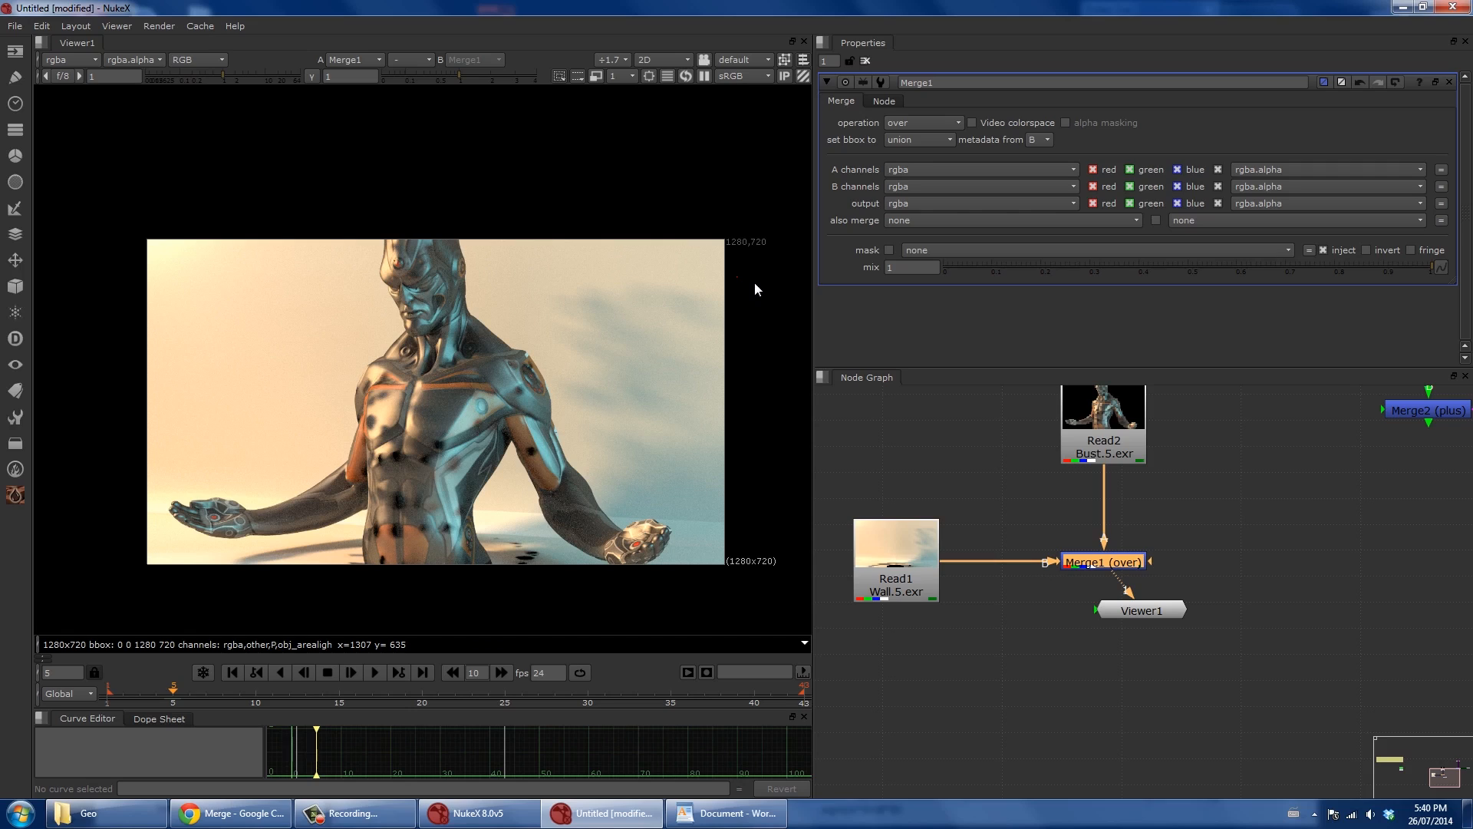
drag(1135, 612, 1105, 722)
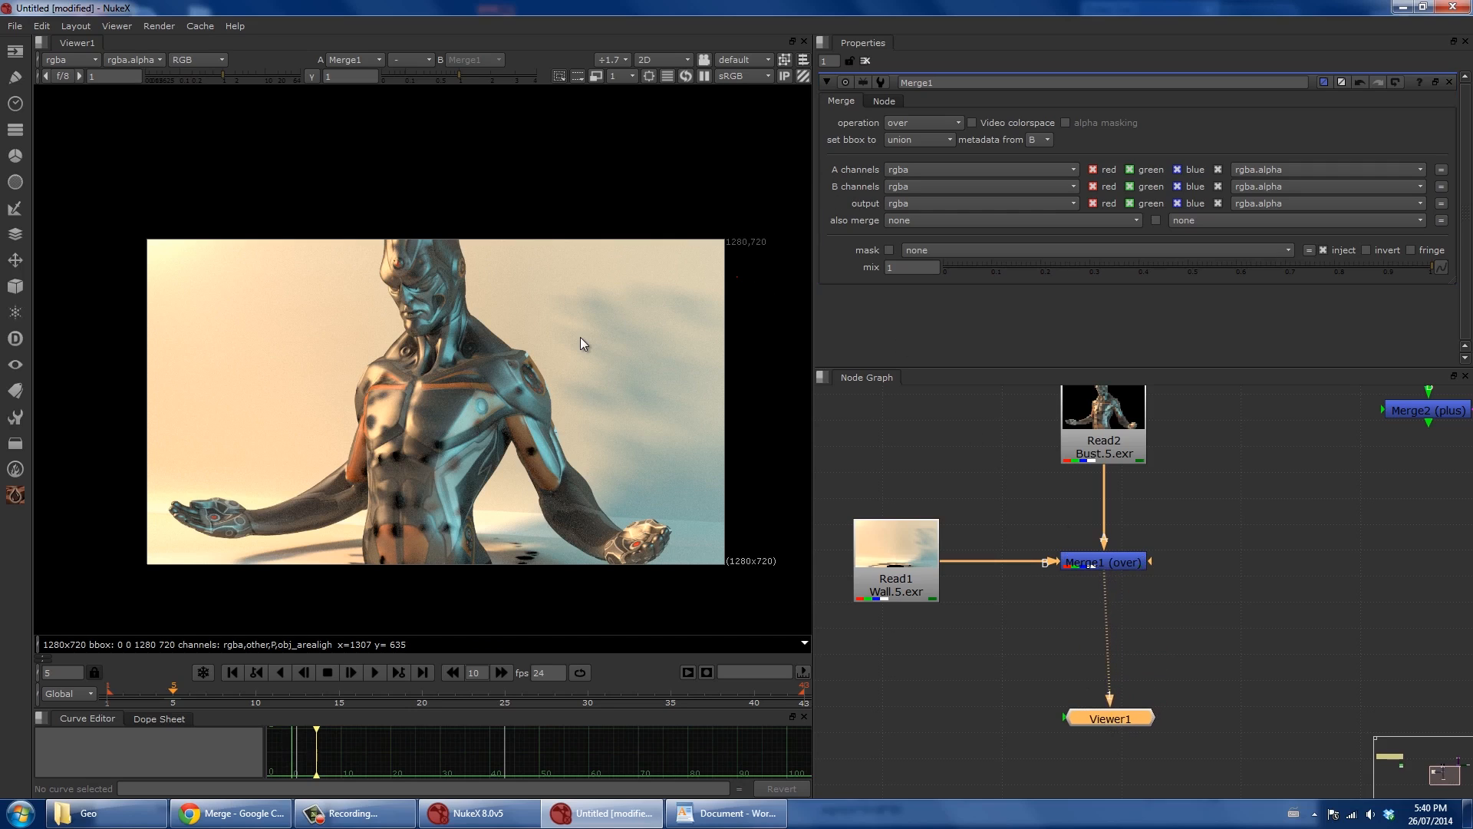
scroll(581, 338, down, 3)
scroll(581, 337, up, 3)
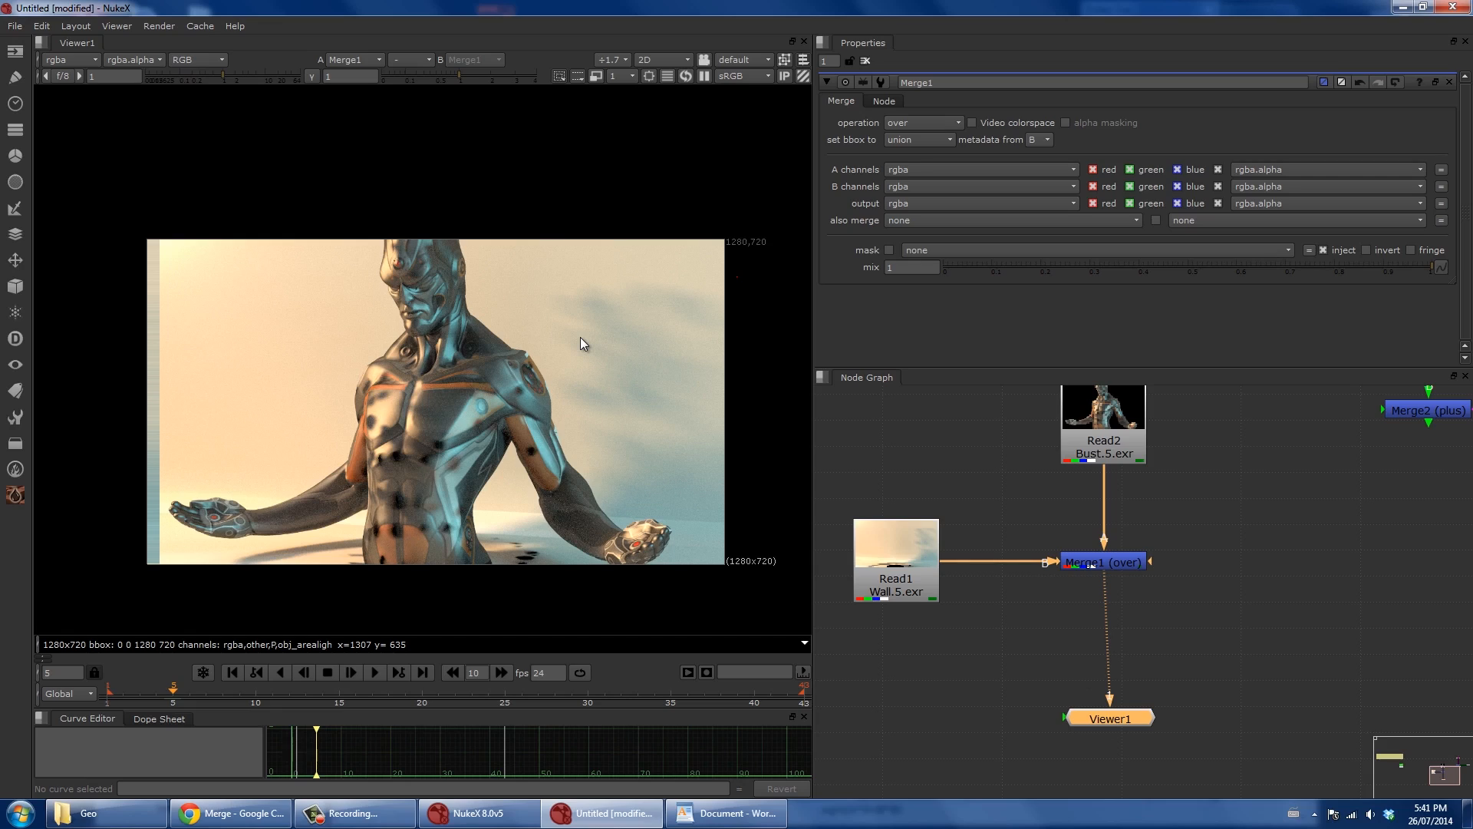
ctrl+shift+drag(706, 585, 794, 541)
drag(795, 542, 795, 541)
ctrl+shift+drag(709, 589, 791, 534)
ctrl+shift+drag(736, 587, 787, 545)
drag(780, 540, 792, 528)
drag(758, 256, 771, 261)
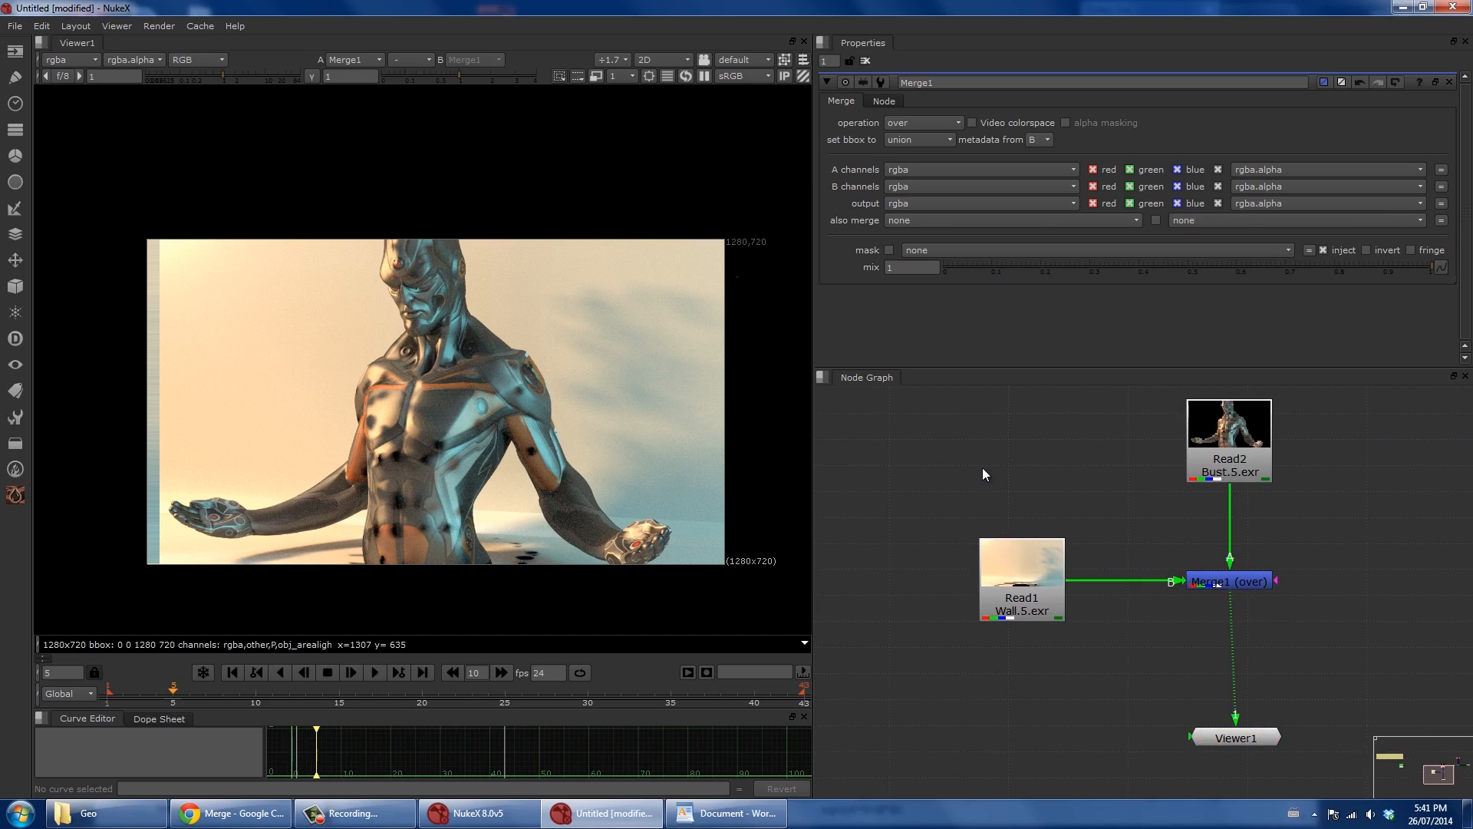
Add a Roto node, view its output, and draw a closed four-point Bezier shape in the frame's left half.
key(o)
key(1)
click(273, 343)
click(348, 297)
click(444, 422)
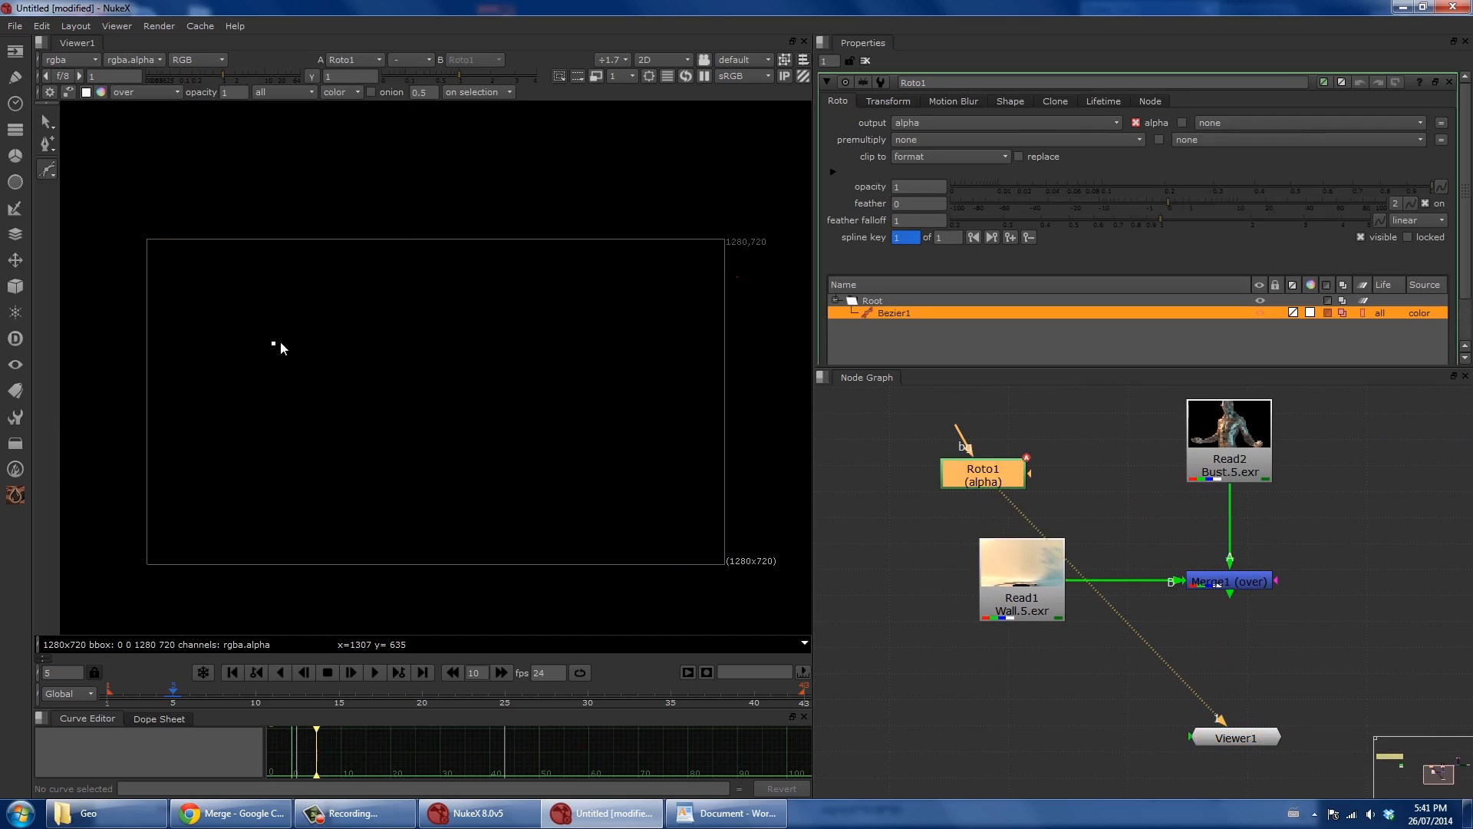
click(294, 444)
click(273, 344)
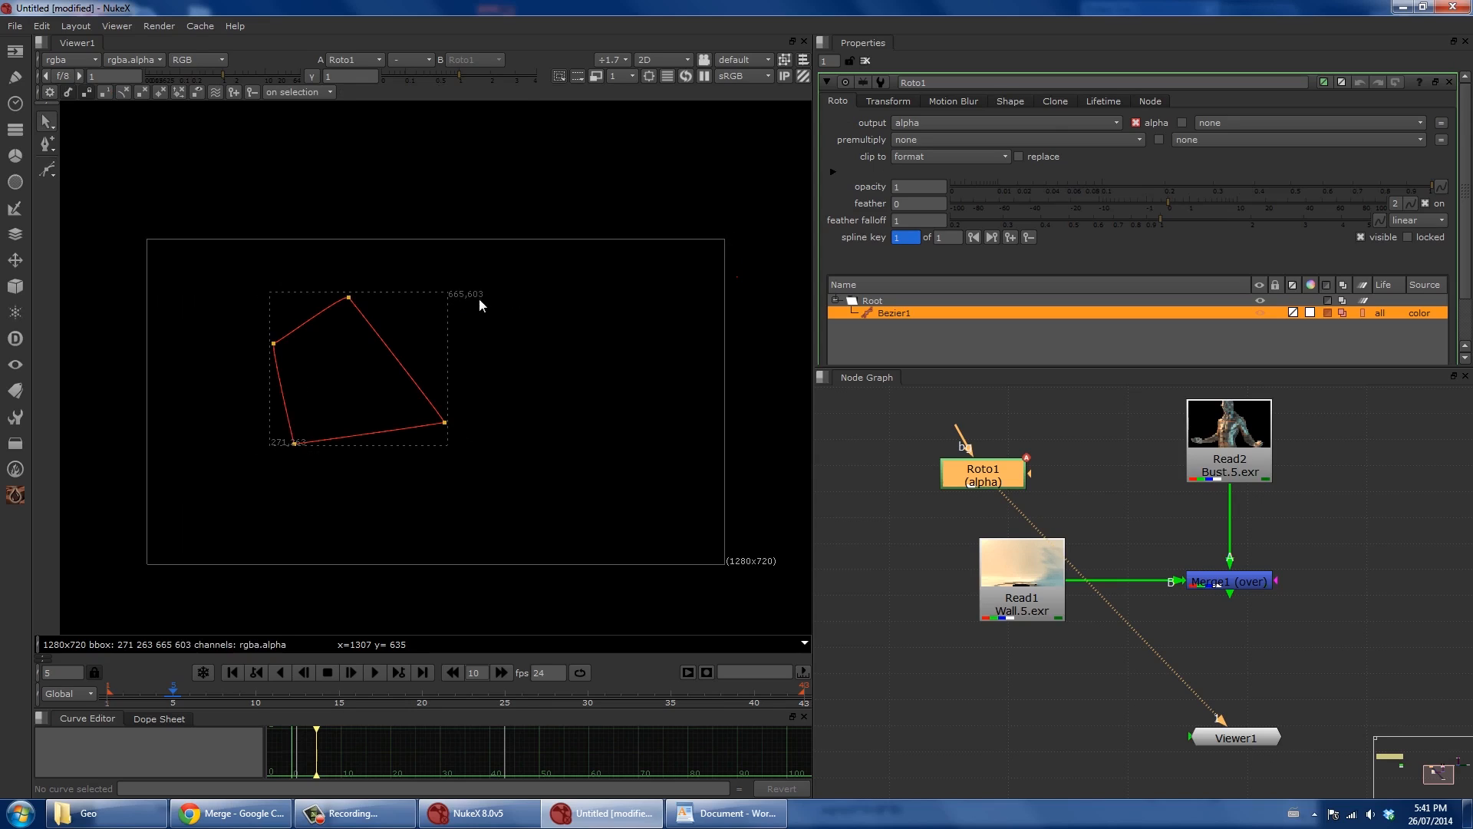
Examine the bounding box around the Bezier shape and the empty part of the frame outside it.
scroll(271, 449, up, 3)
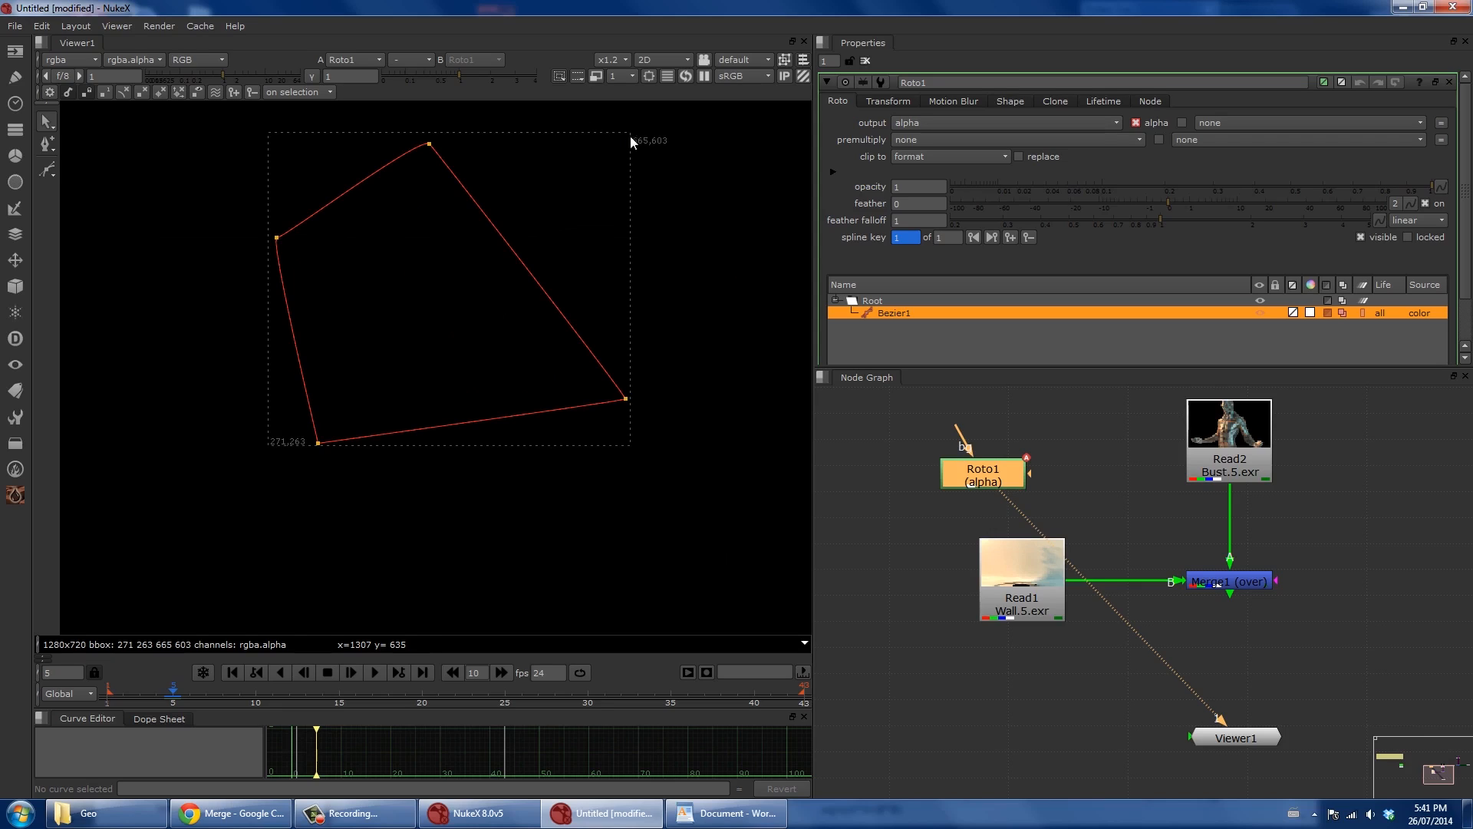
scroll(586, 255, down, 4)
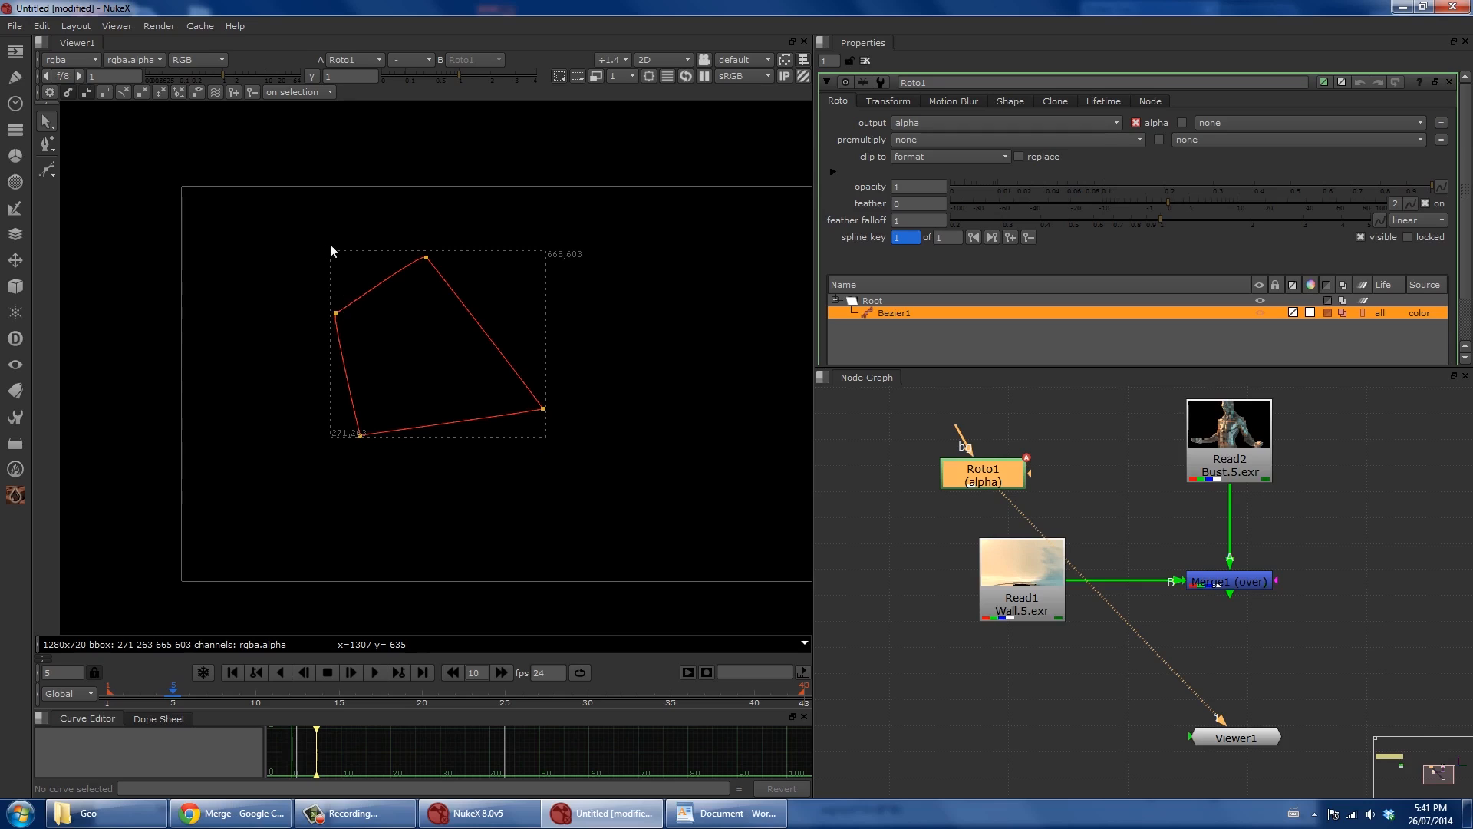
middle_drag(628, 321, 369, 354)
drag(394, 246, 603, 593)
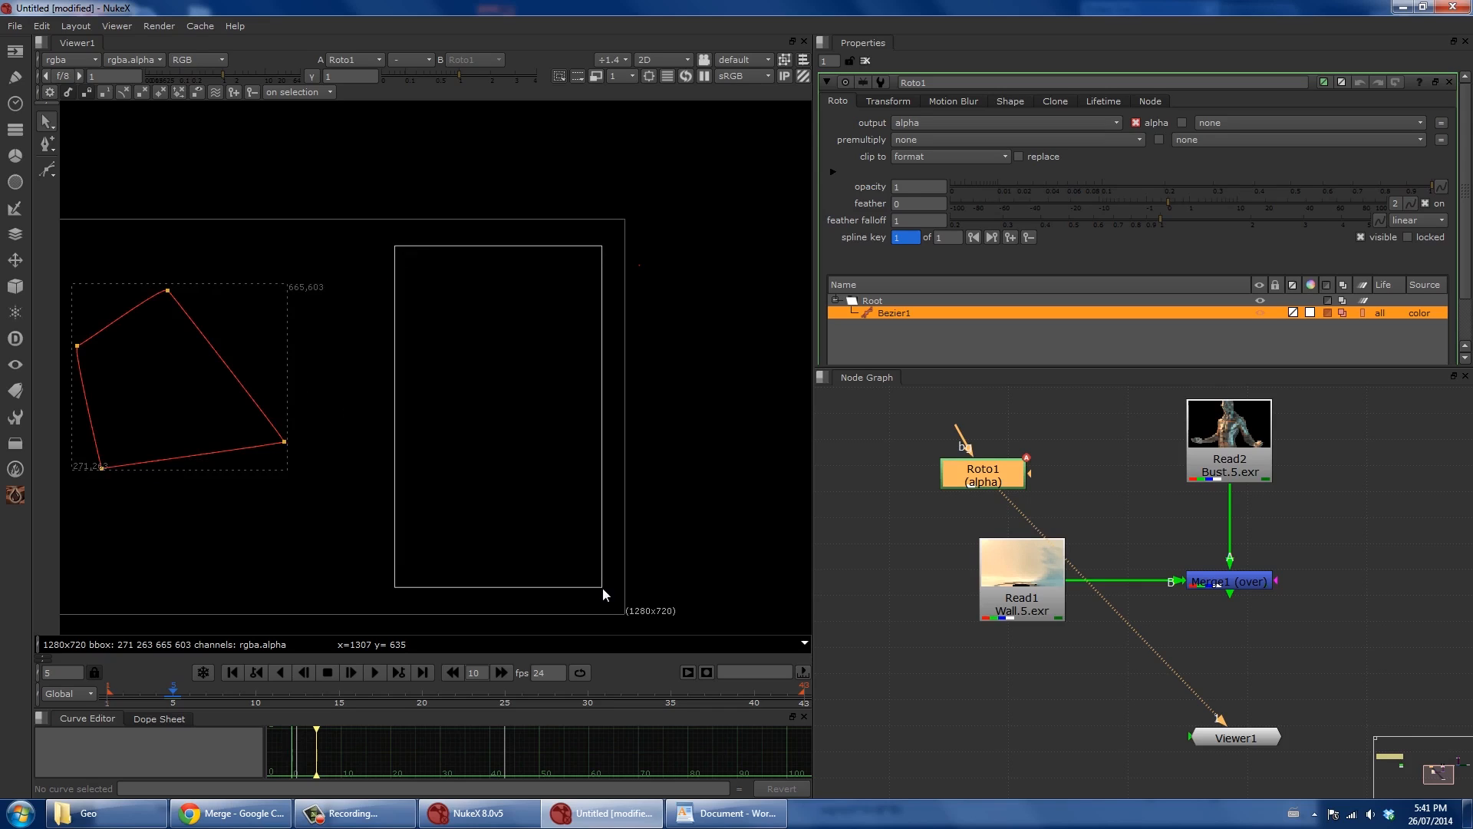
Deselect the Bezier shape, open Merge1's properties and view its output.
drag(603, 589, 603, 590)
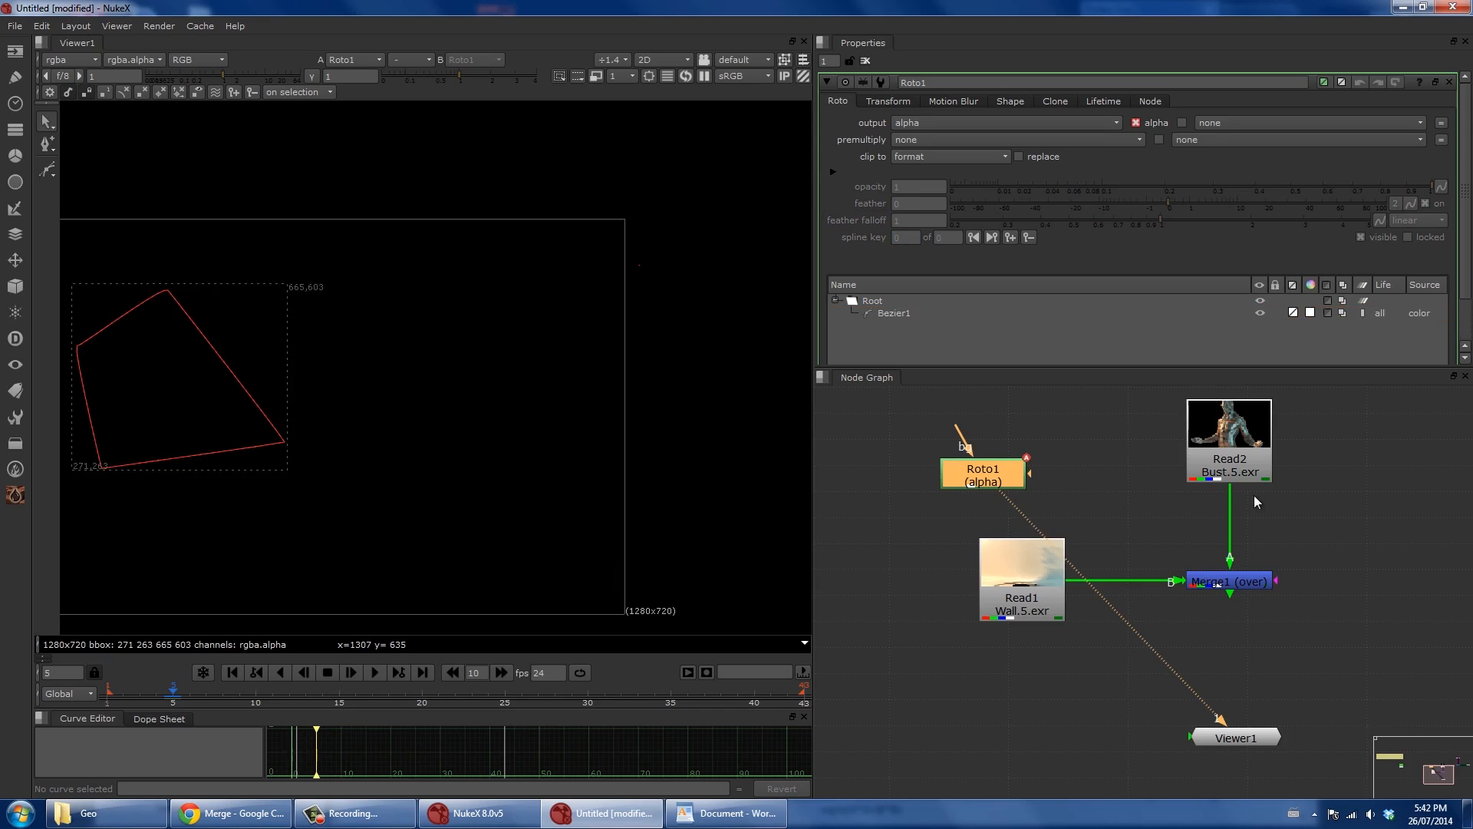
scroll(623, 421, down, 3)
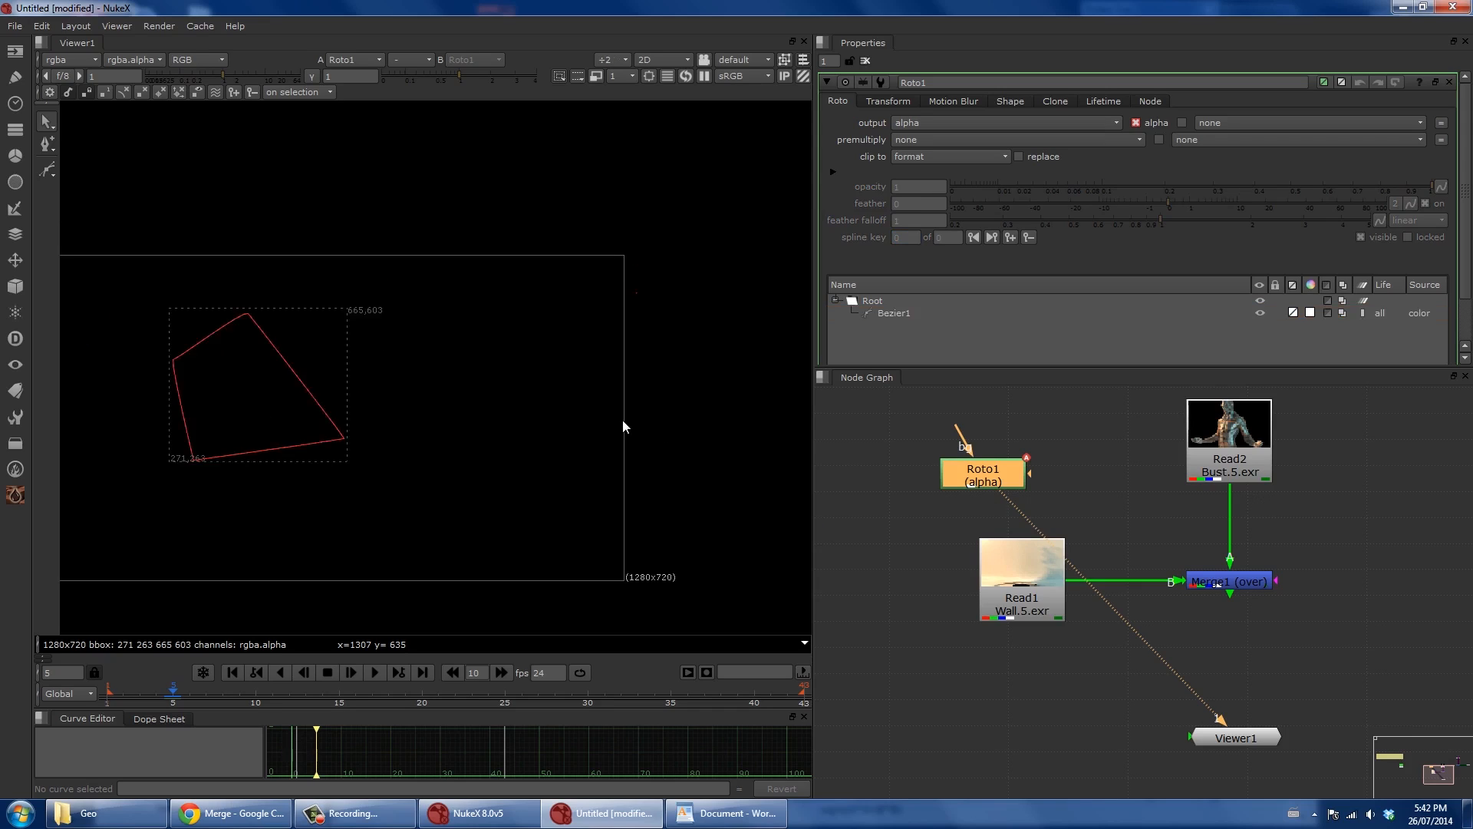
double_click(1222, 578)
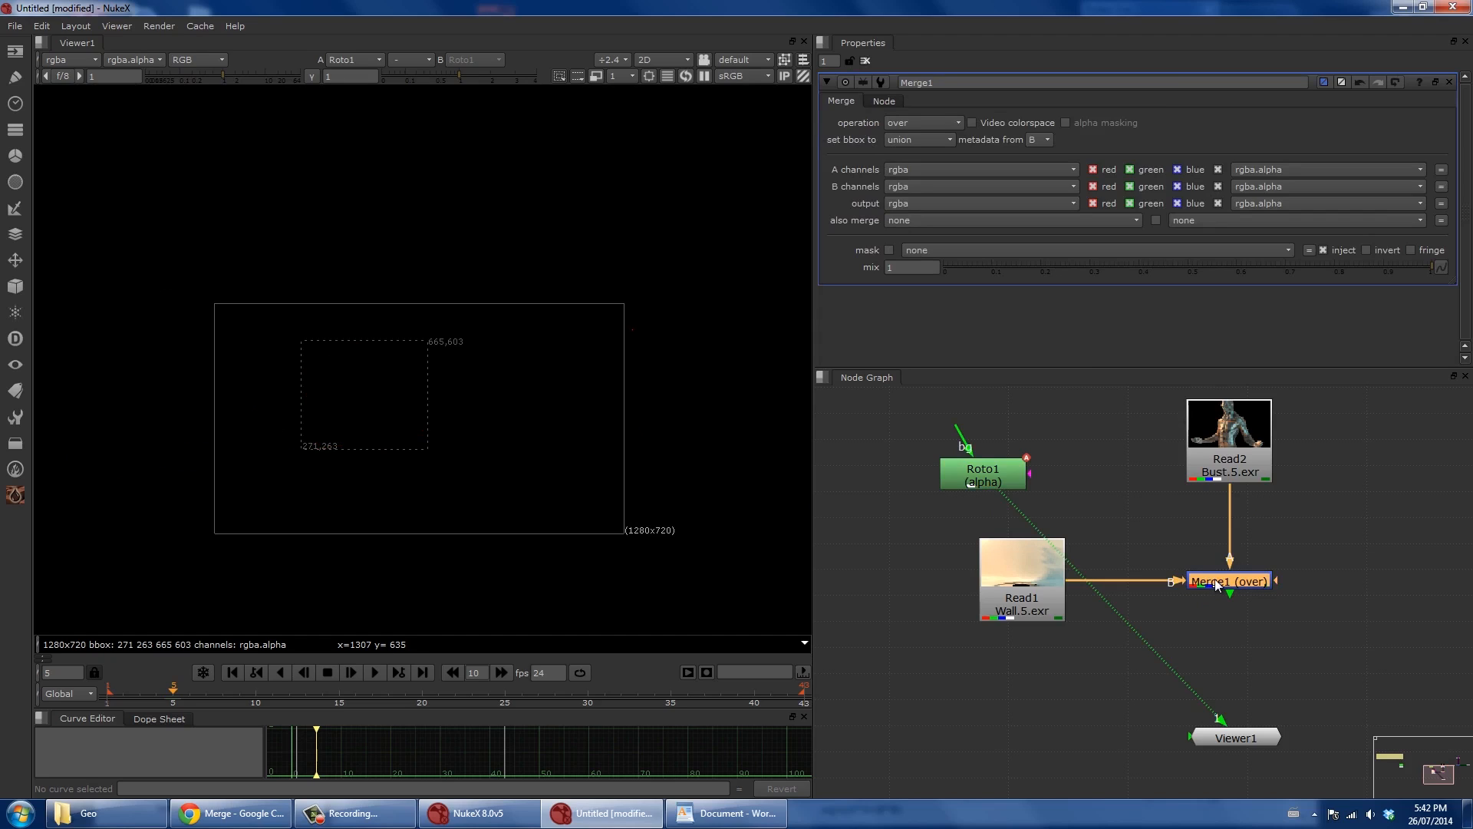
key(1)
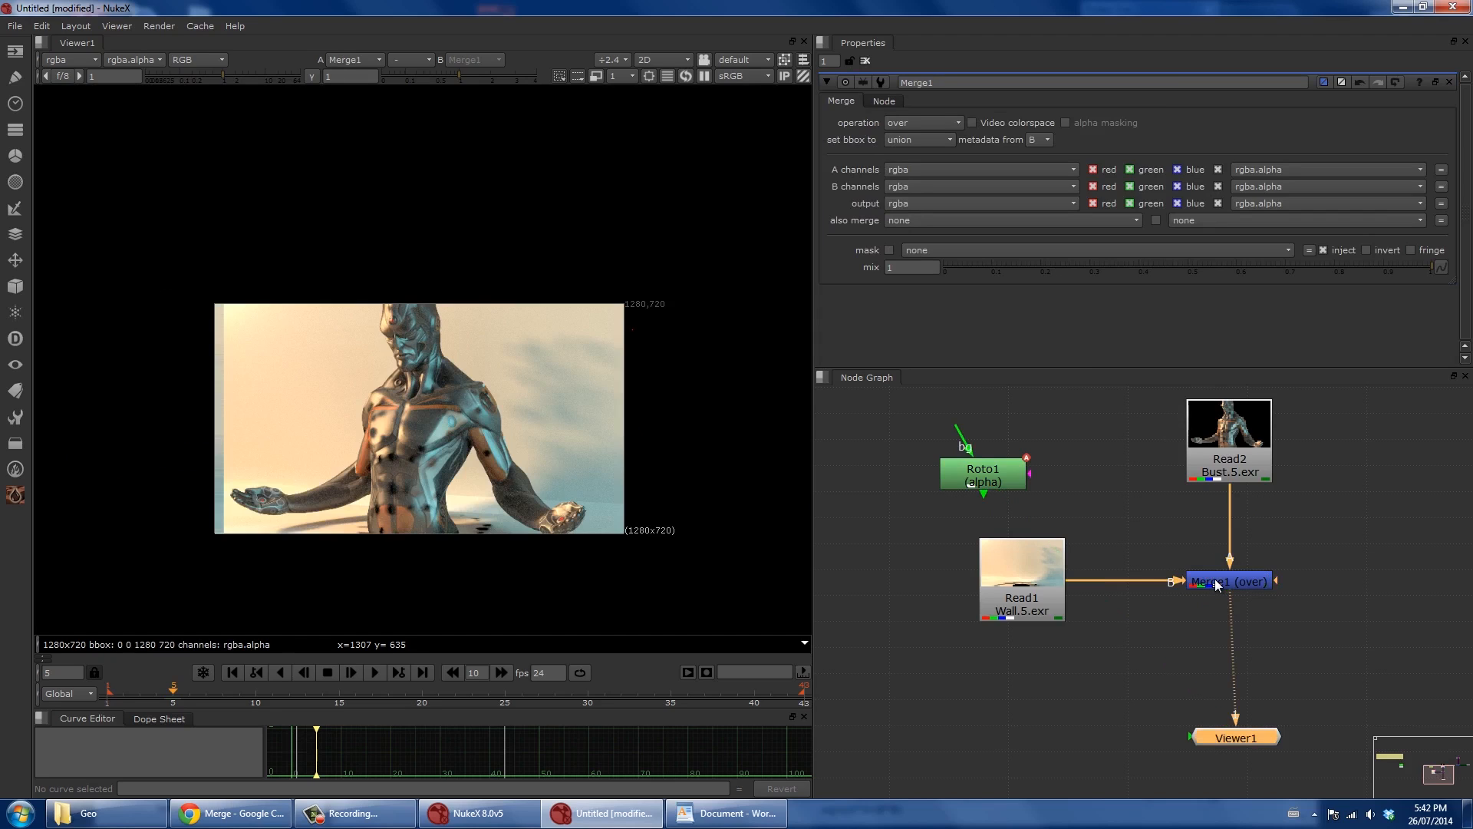
Add a Transform node after Read2 and shift the bust up and left to about x -544, y 296.
click(1034, 602)
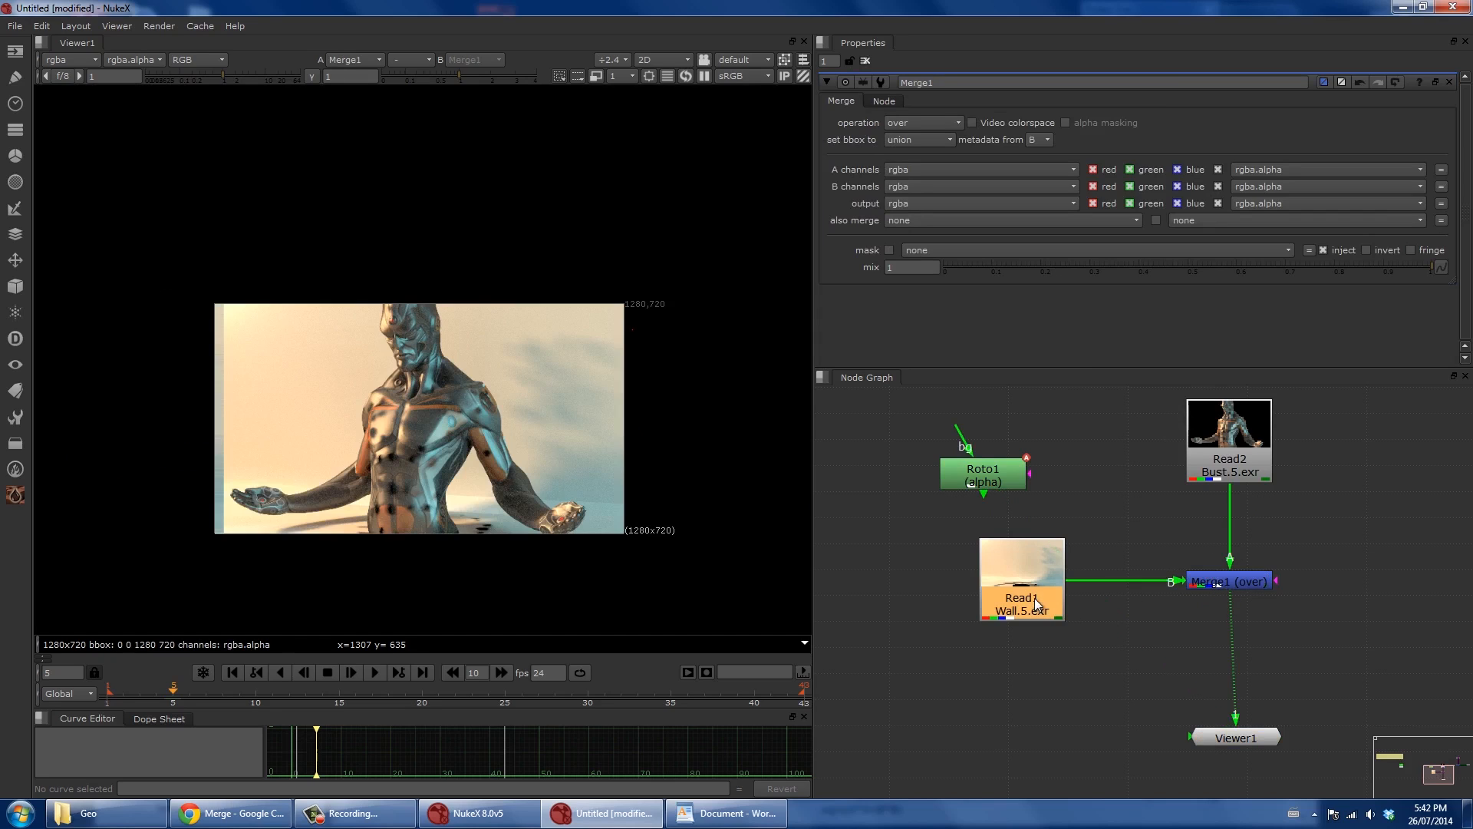
click(1220, 456)
key(t)
drag(424, 419, 249, 325)
middle_drag(489, 424, 575, 435)
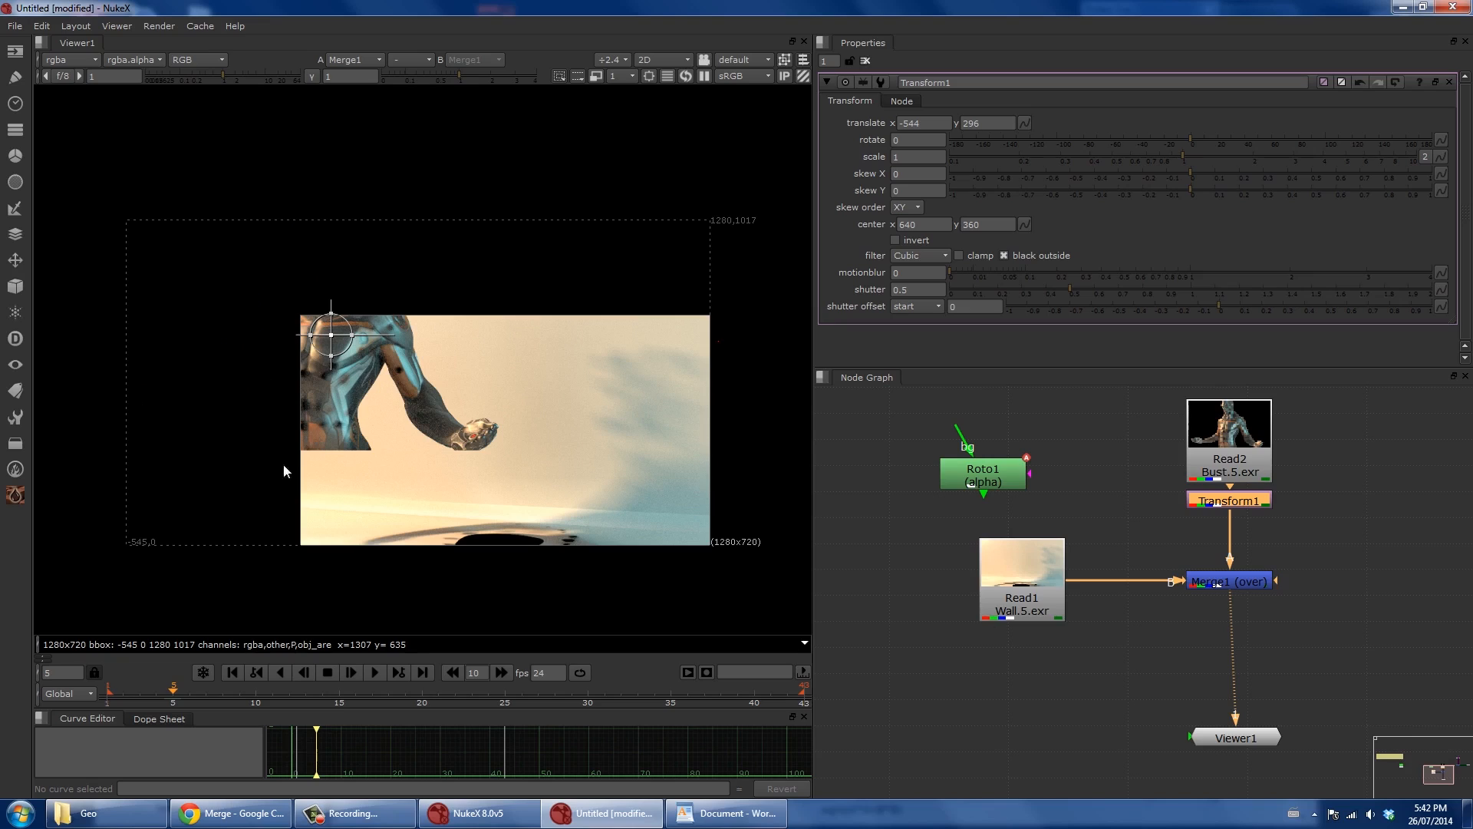
Add a Transform node after Merge1 and translate the merged image to about x 490, y -224.
click(1203, 589)
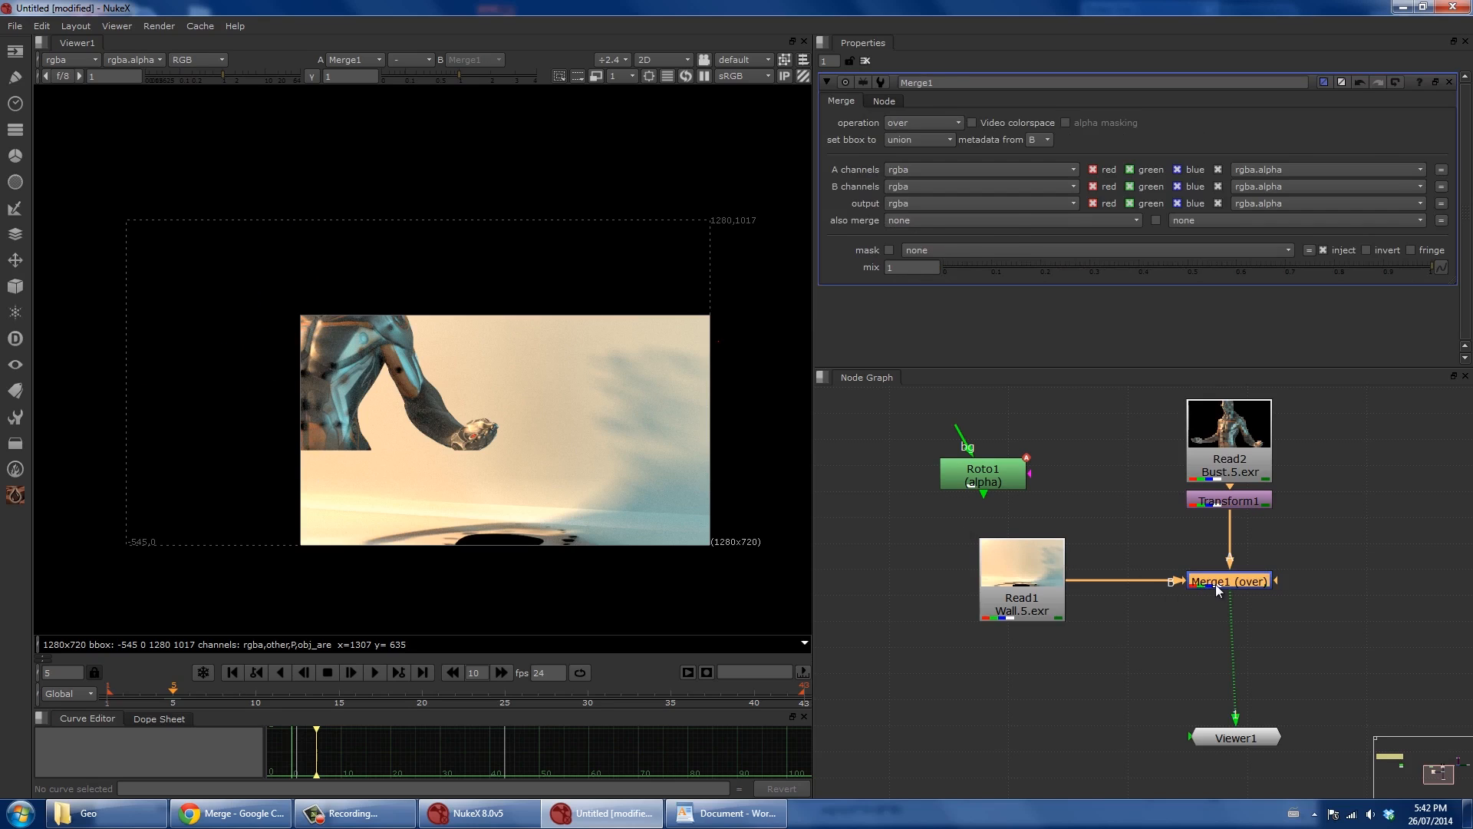
key(t)
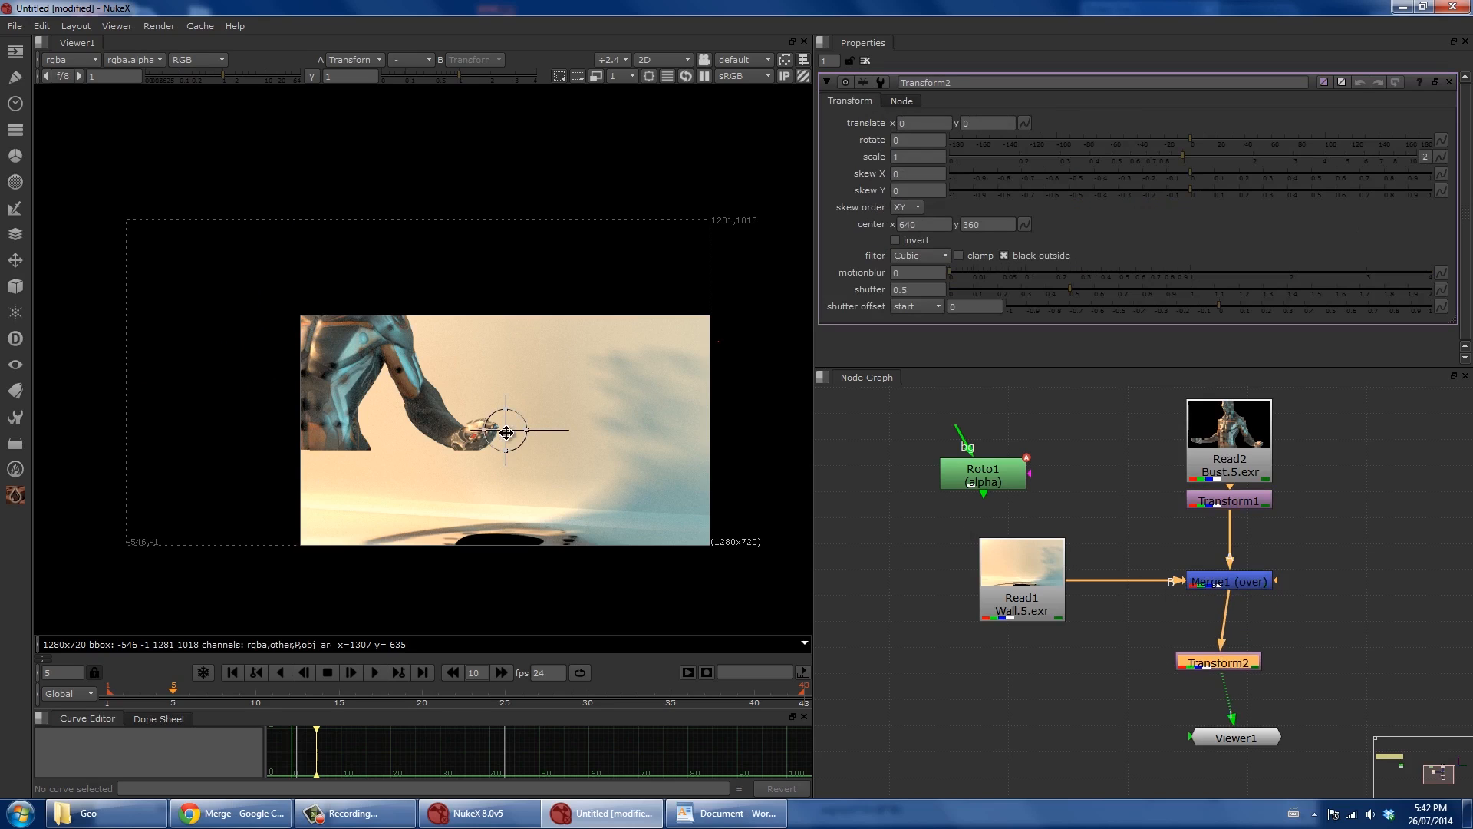
drag(506, 430, 663, 504)
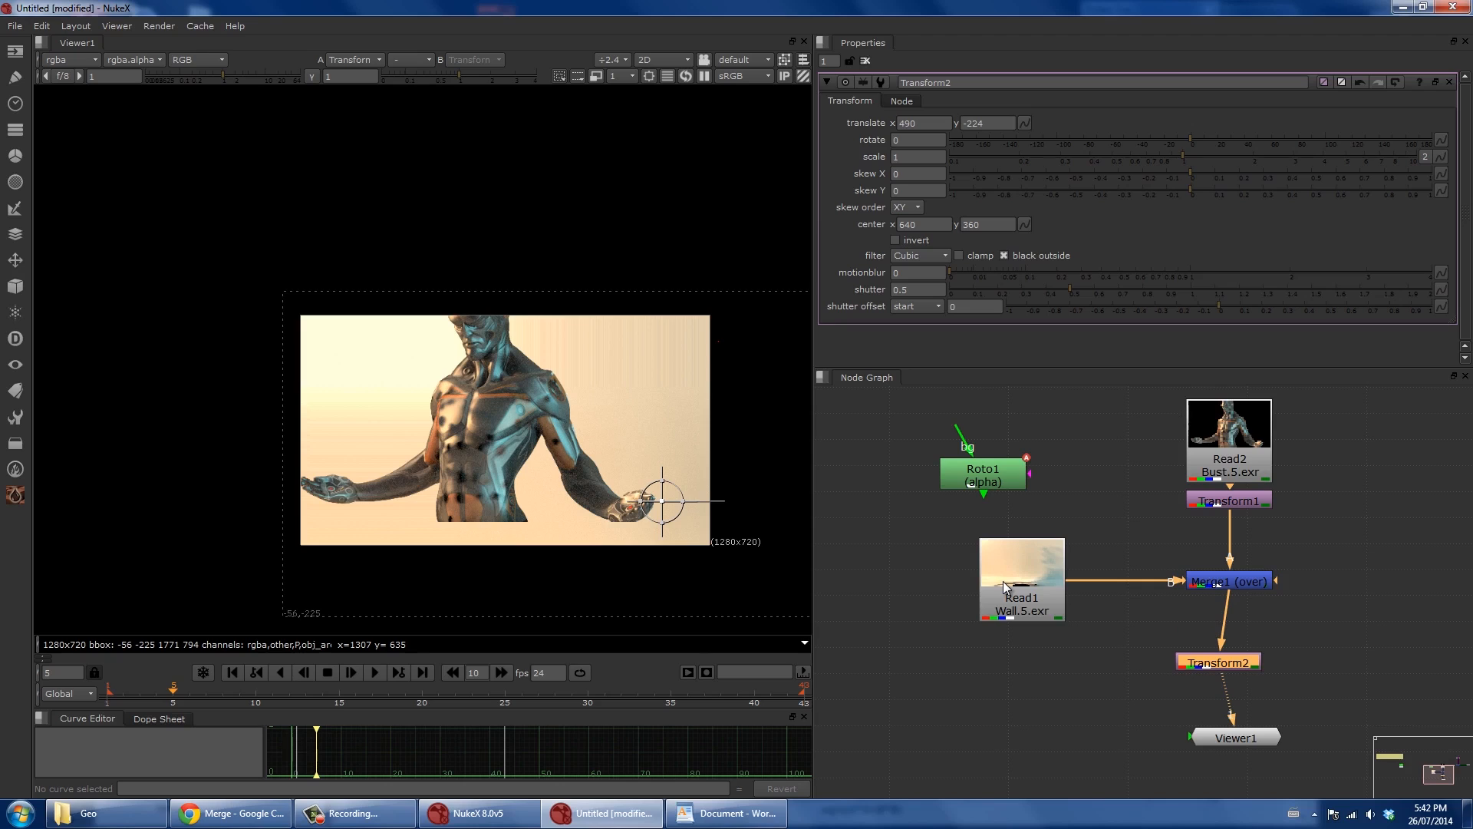
Examine the wall's edge pixels behind the bust and around the frame border in the transformed image.
scroll(980, 578, up, 5)
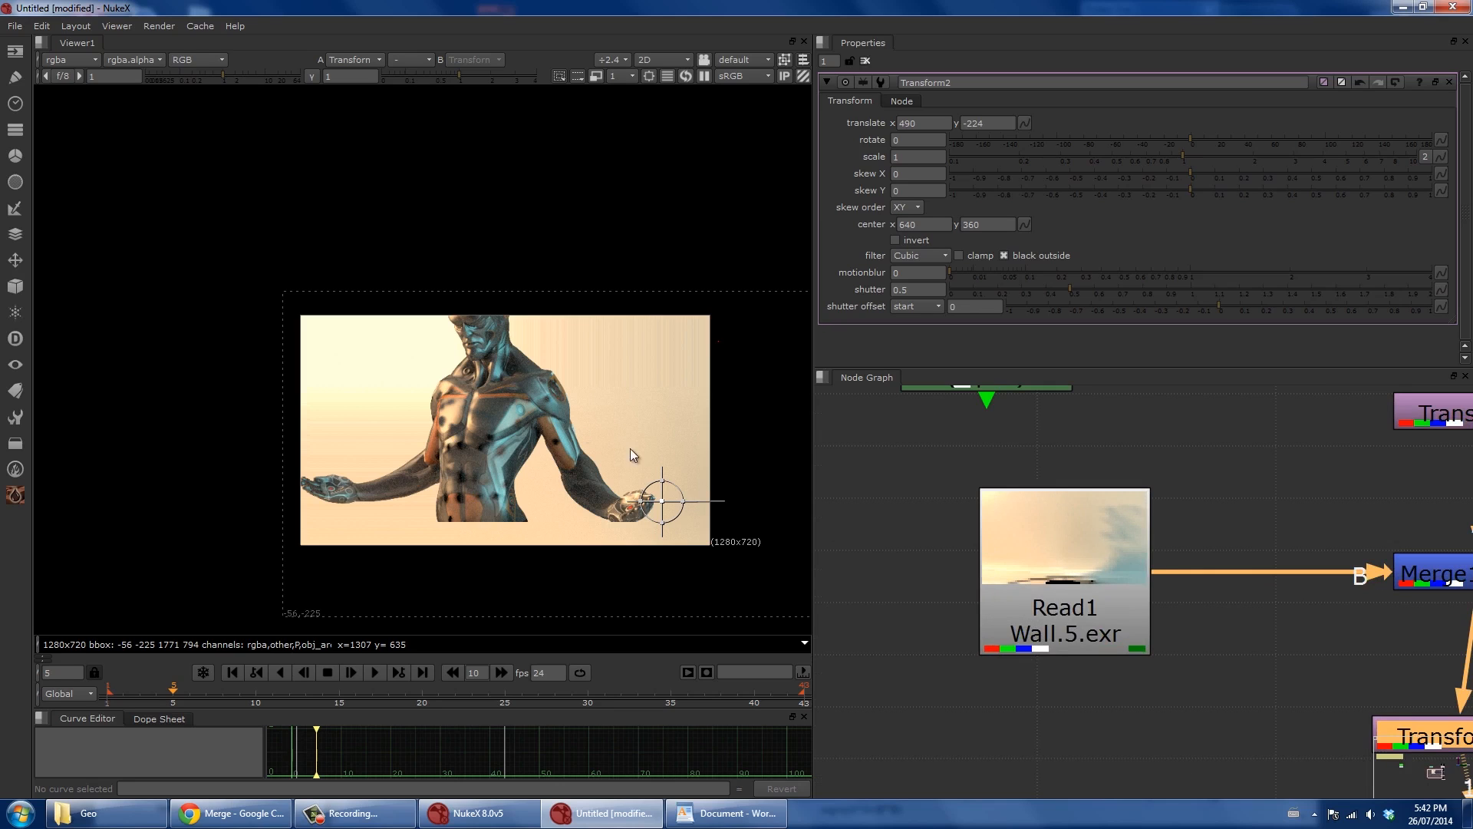
scroll(581, 381, up, 5)
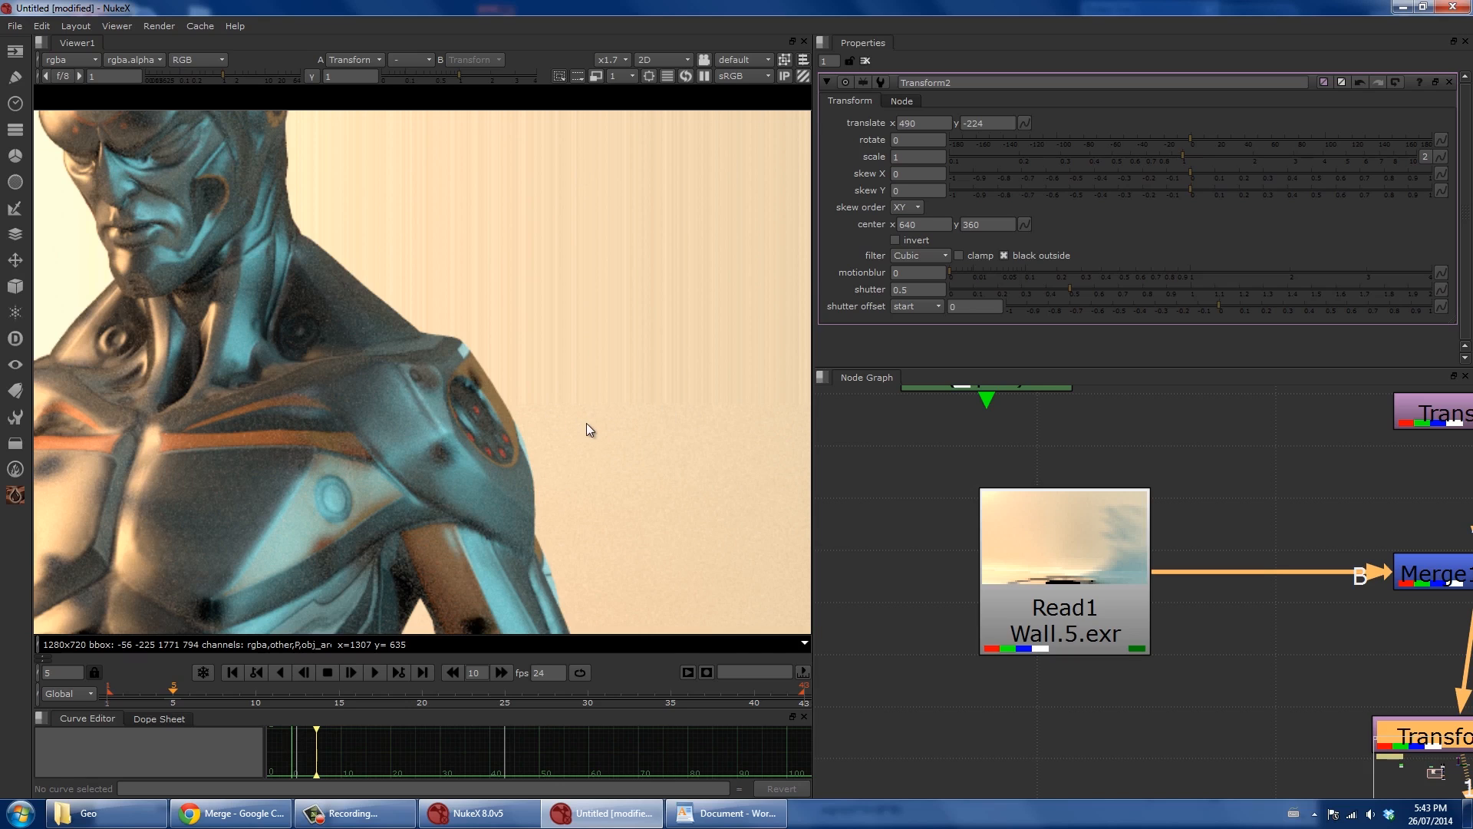
scroll(547, 391, down, 2)
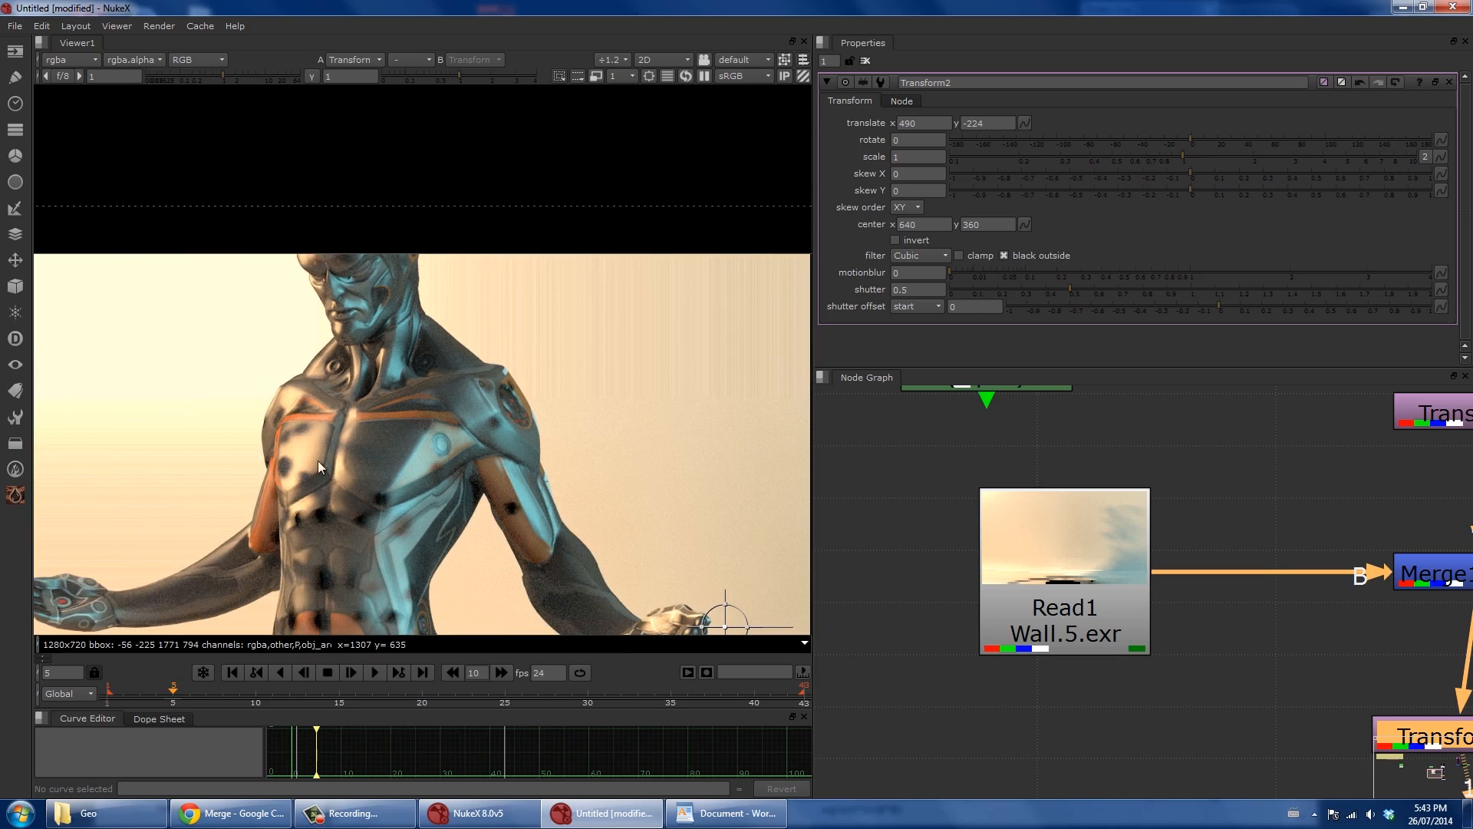
scroll(522, 346, down, 2)
middle_drag(590, 401, 325, 370)
scroll(360, 379, down, 2)
middle_drag(425, 333, 422, 355)
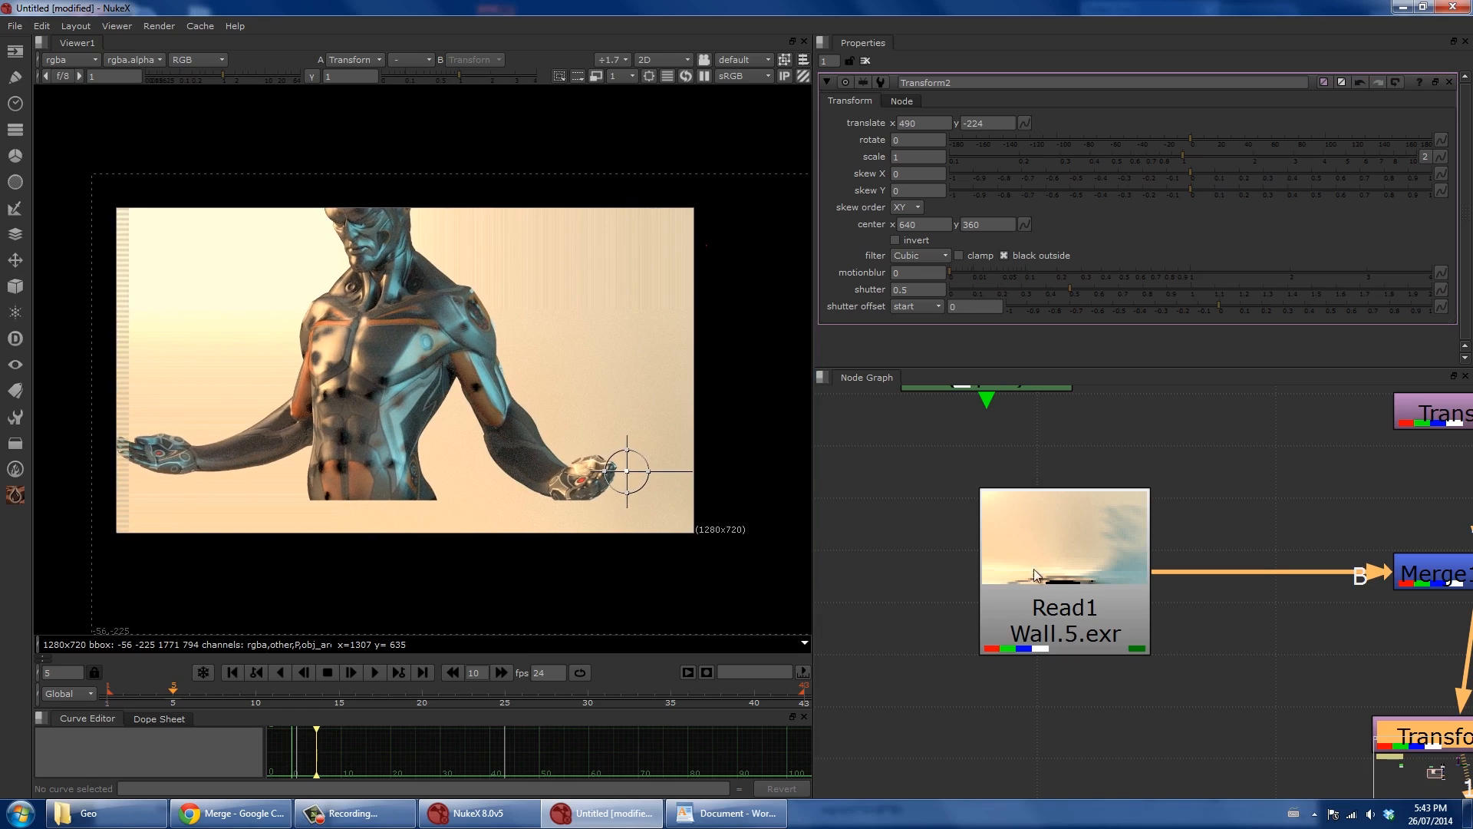
Insert a BlackOutside node after the Read1 wall image and check the composite's edges.
drag(1075, 578, 1068, 546)
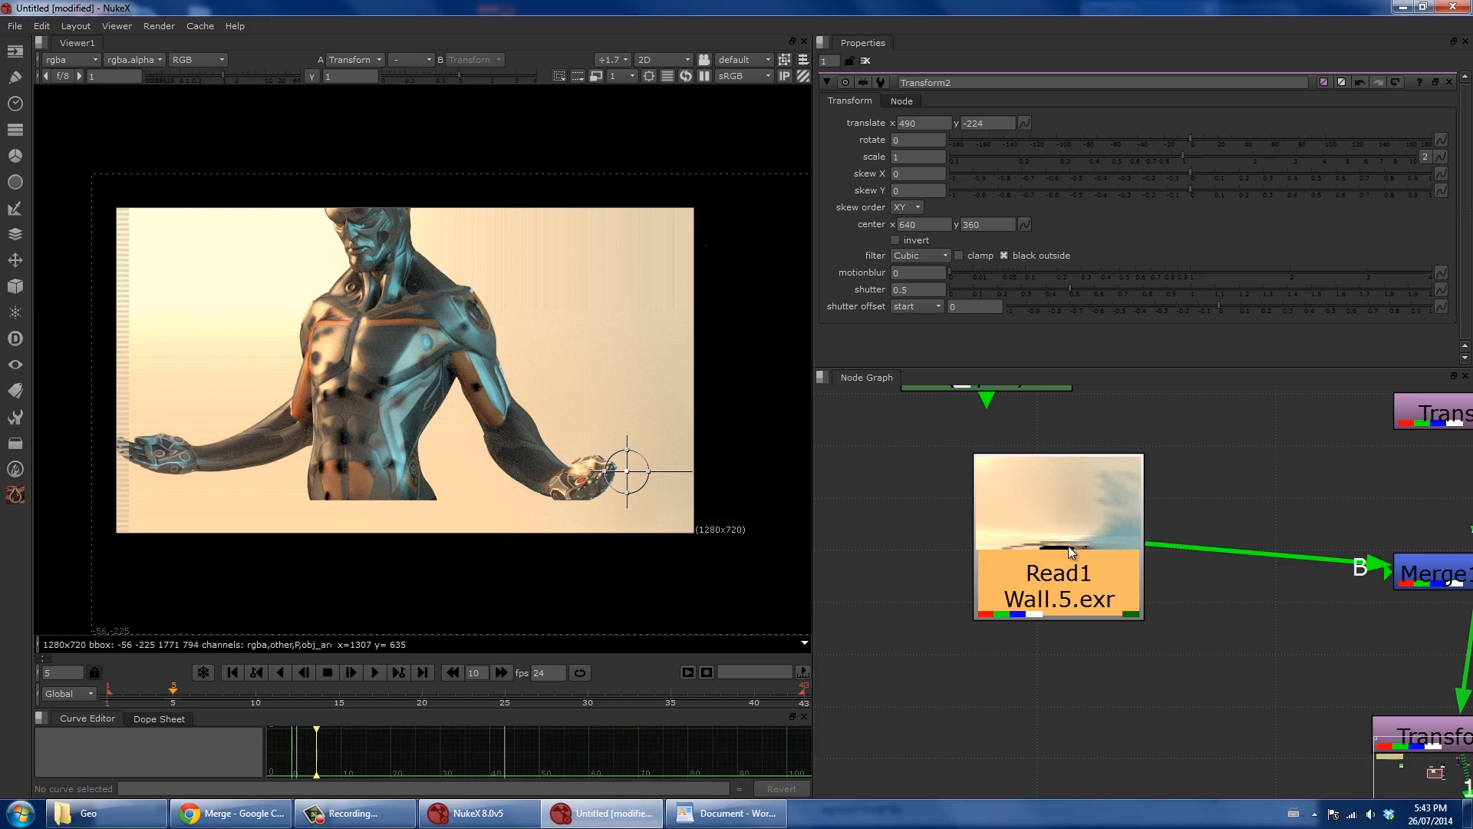
key(Tab)
text(black)
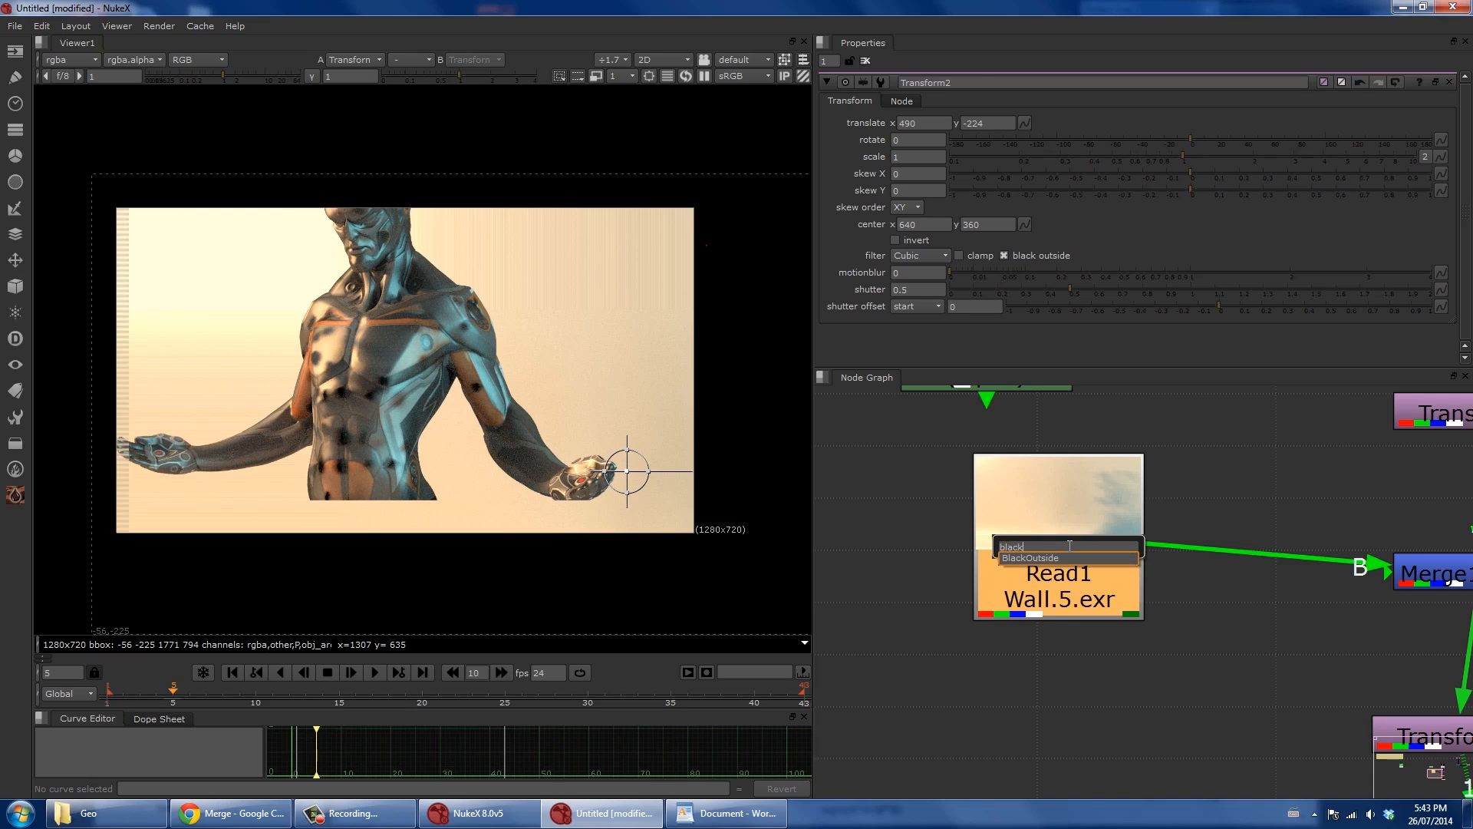
key(Return)
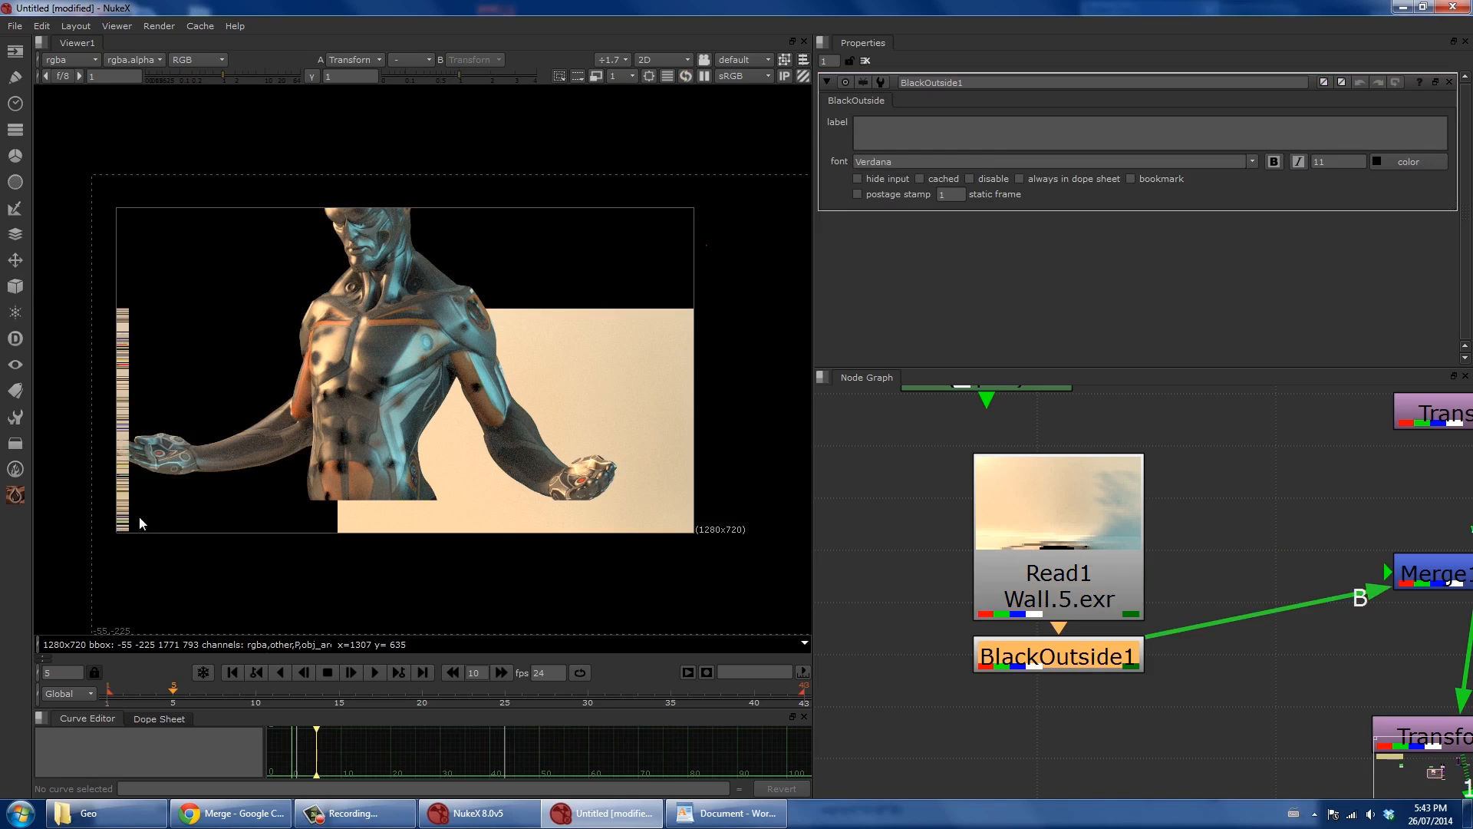
scroll(133, 361, up, 2)
scroll(133, 361, down, 2)
middle_drag(128, 375, 149, 367)
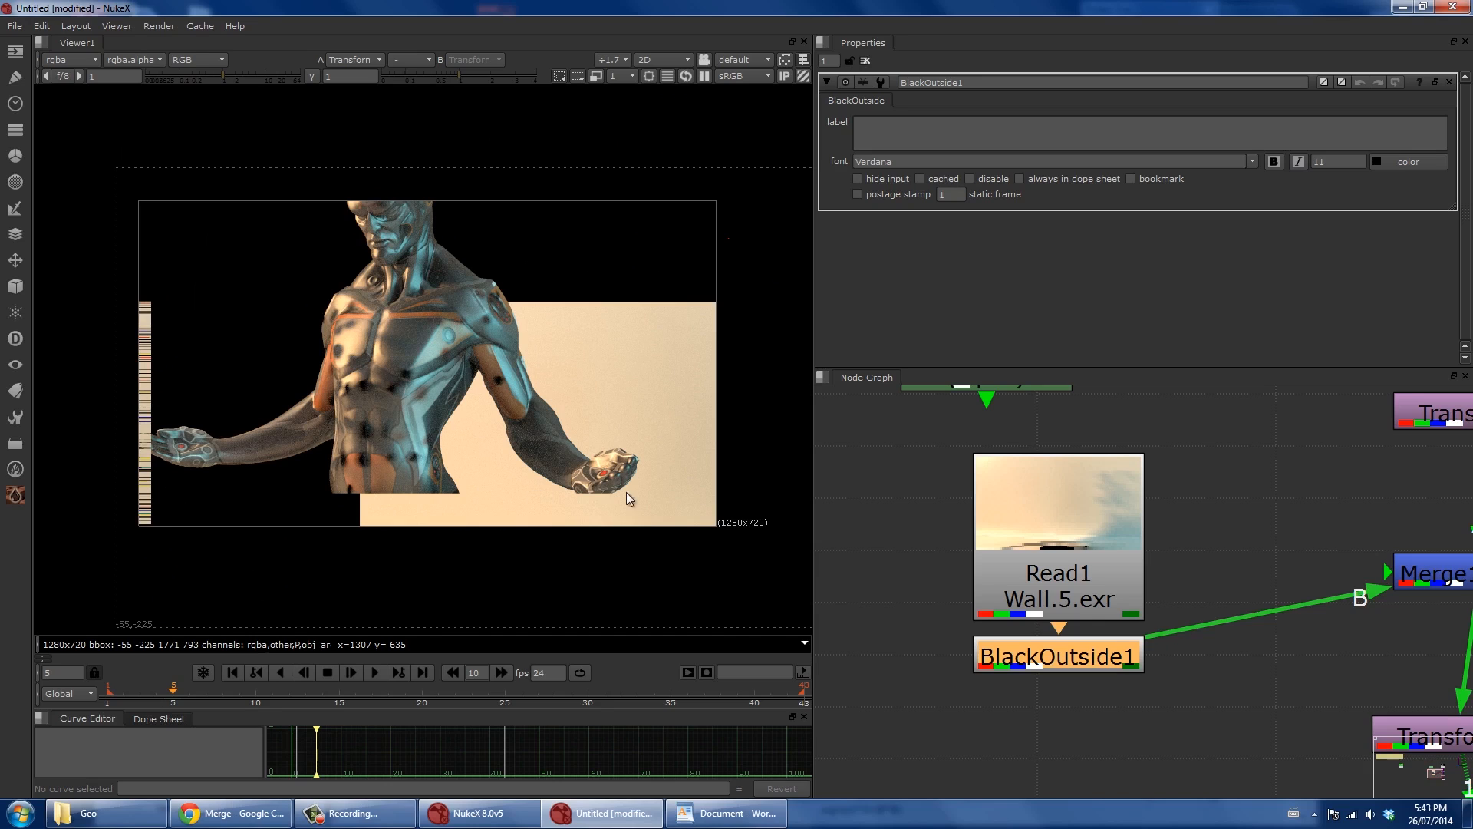
View the BlackOutside1 output and examine the border pixels between the wall image and its bounding box up close.
middle_drag(1218, 554, 1111, 550)
scroll(1108, 551, down, 2)
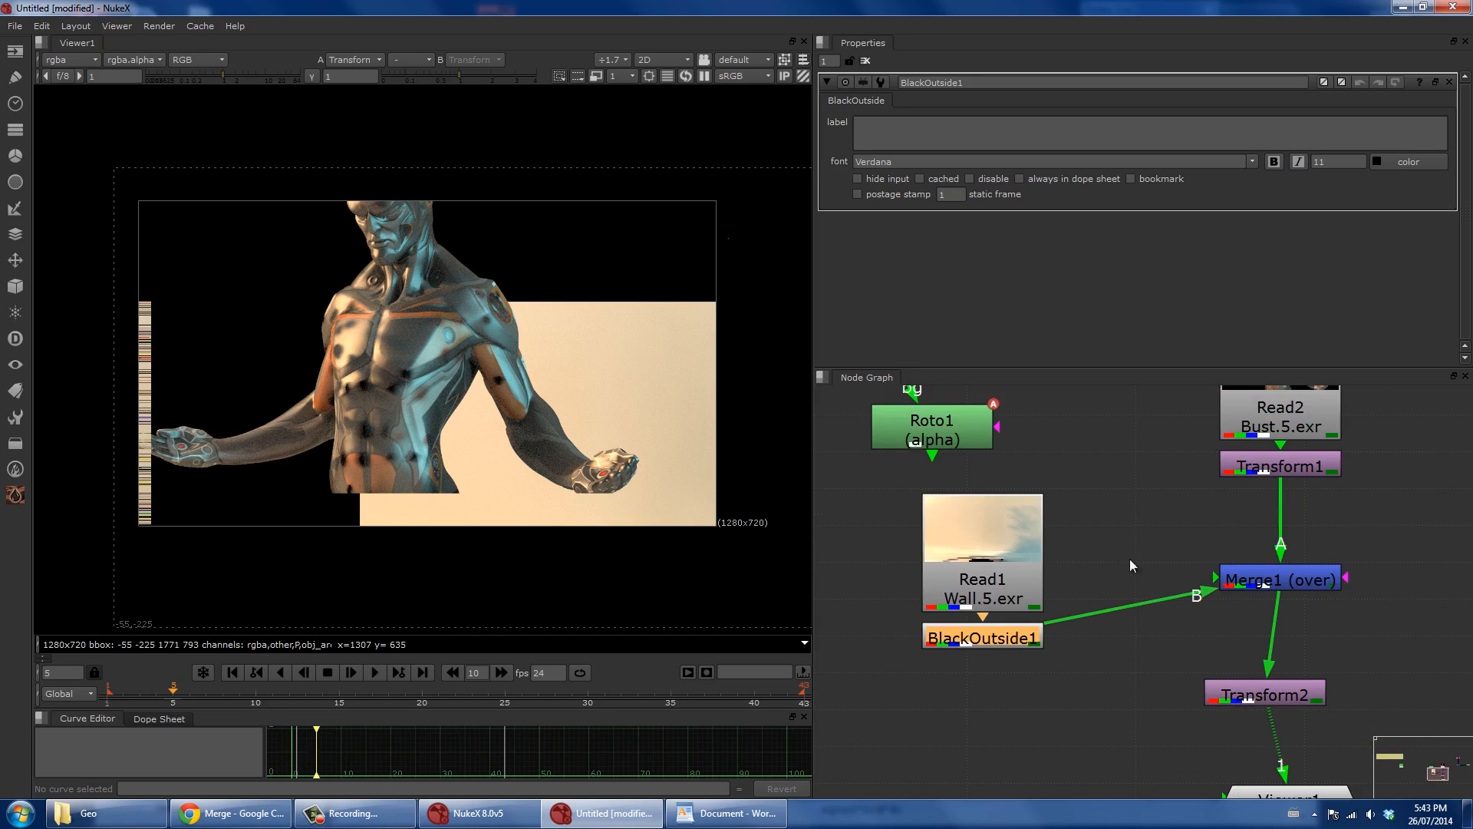
click(1006, 587)
click(998, 639)
key(1)
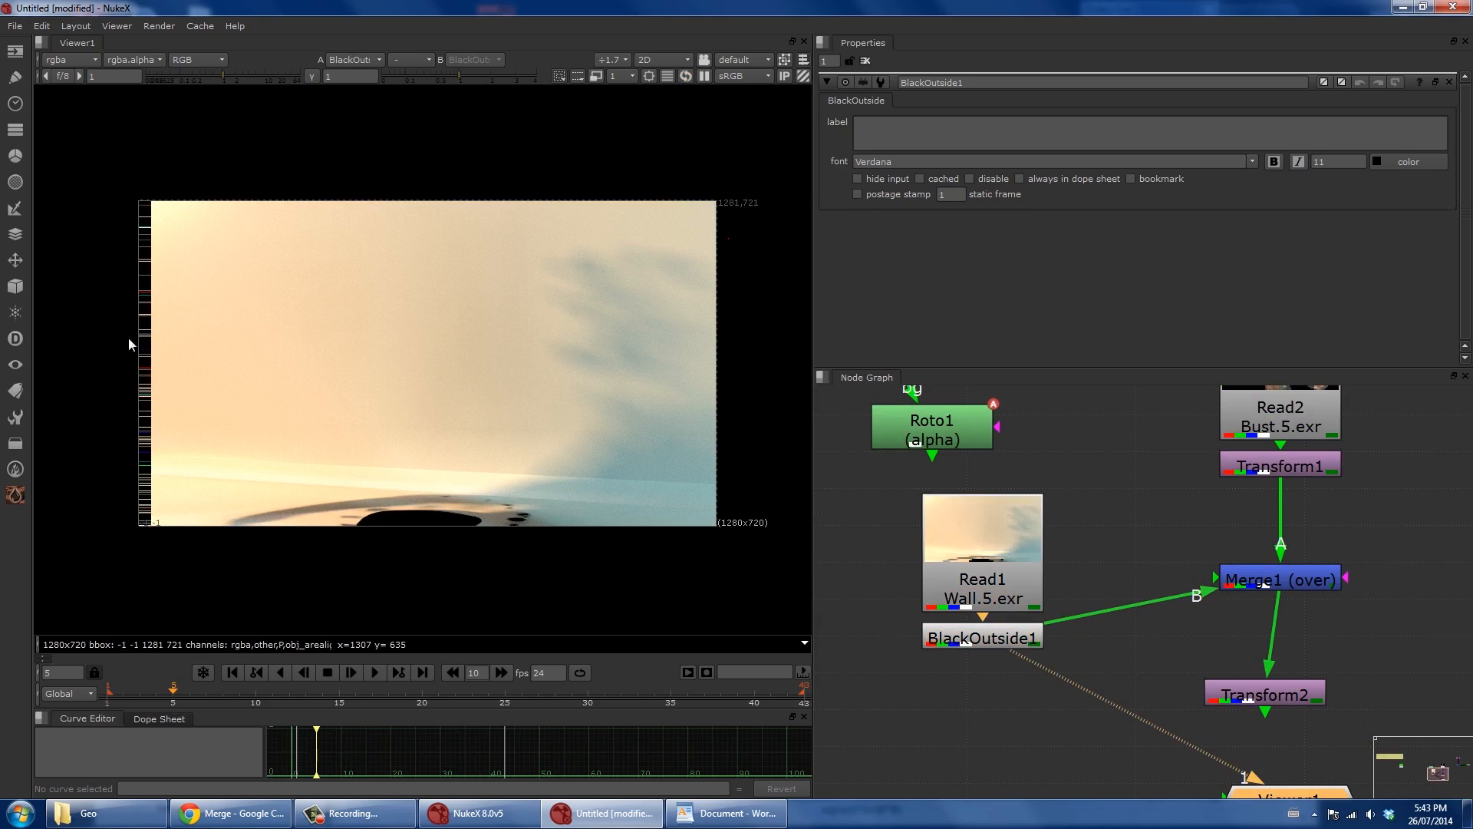
scroll(86, 274, up, 6)
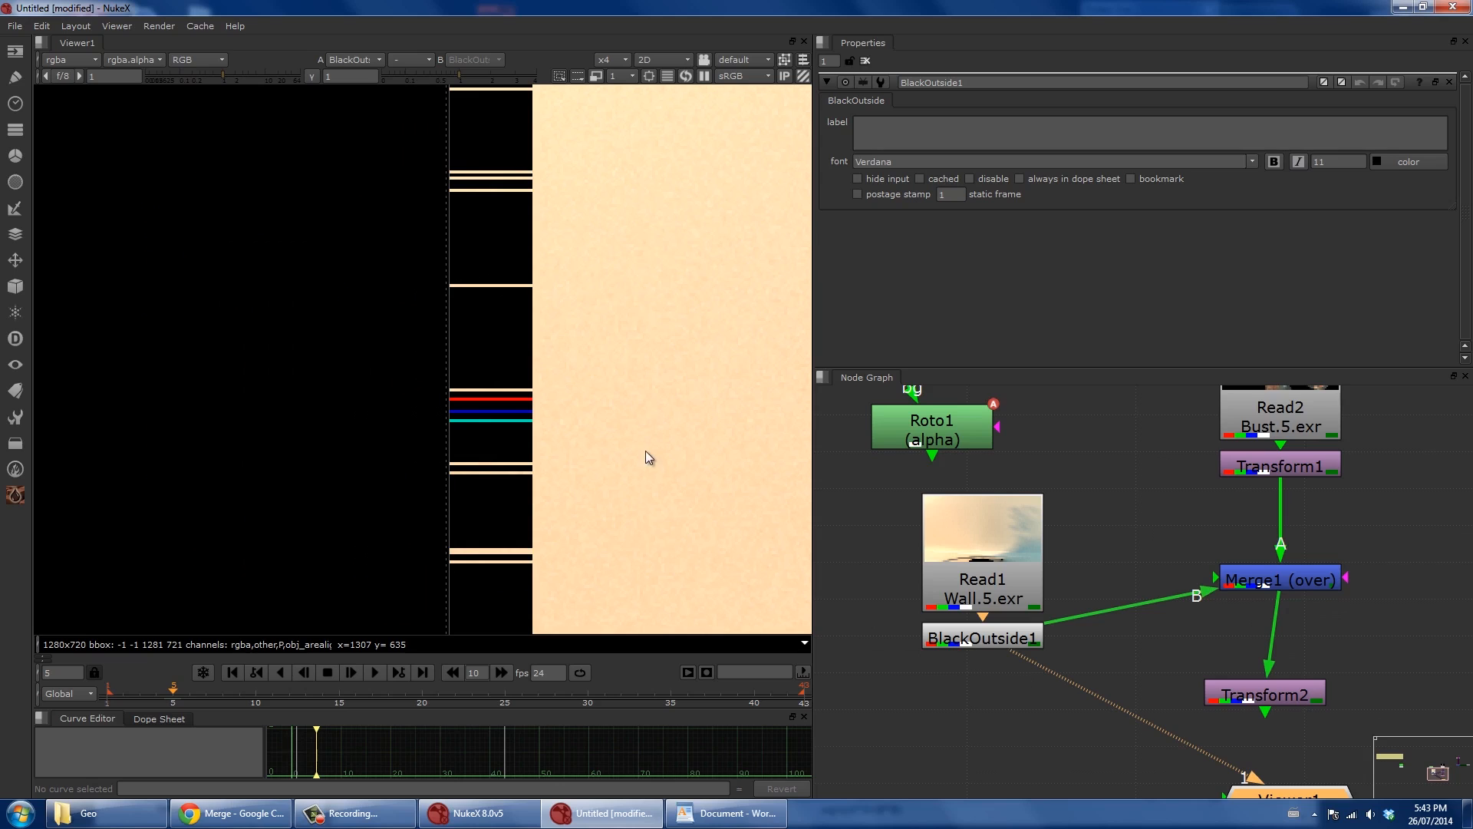
scroll(507, 433, down, 5)
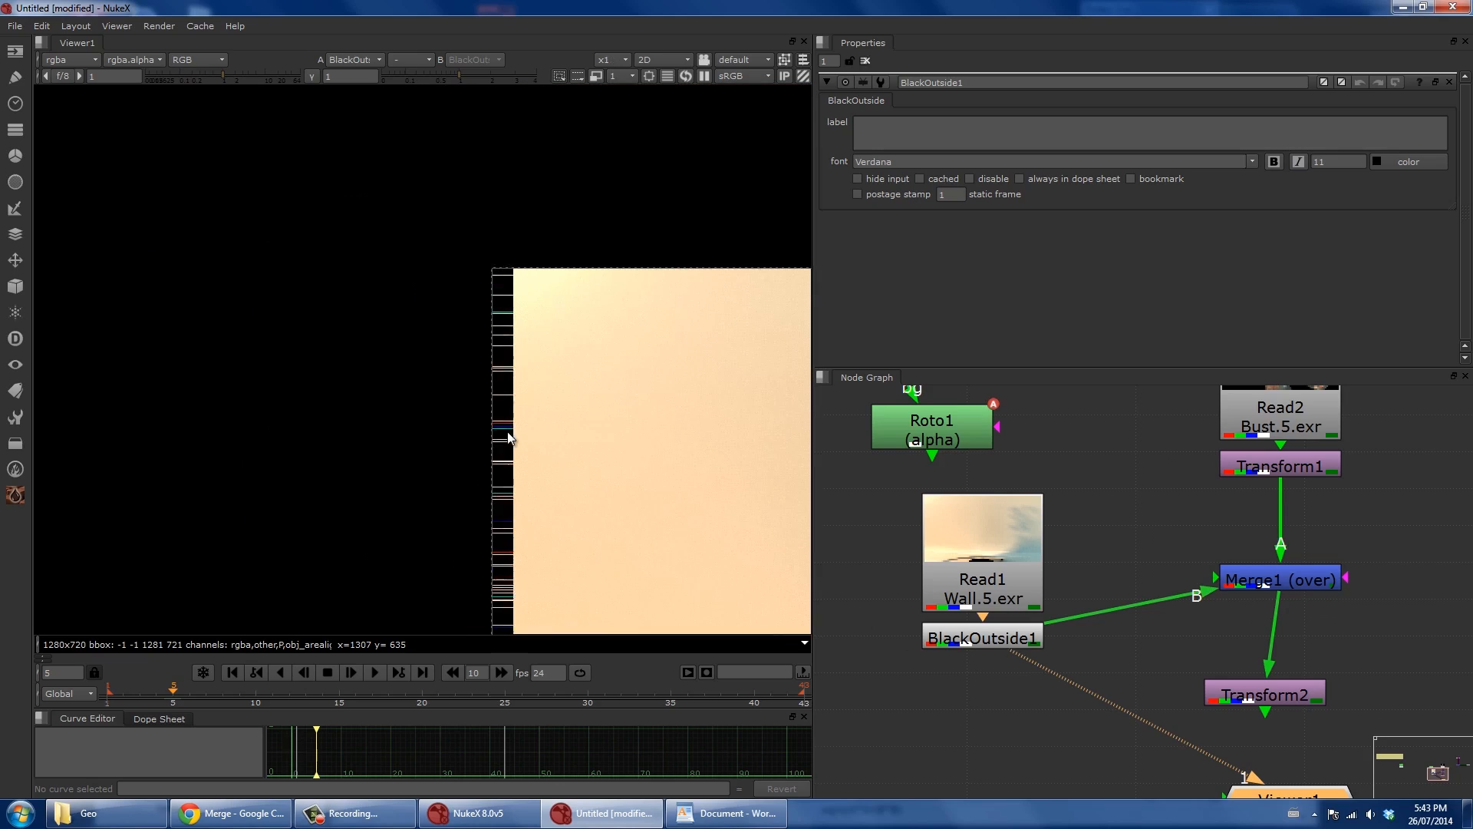
scroll(614, 307, up, 7)
click(995, 638)
scroll(628, 335, up, 8)
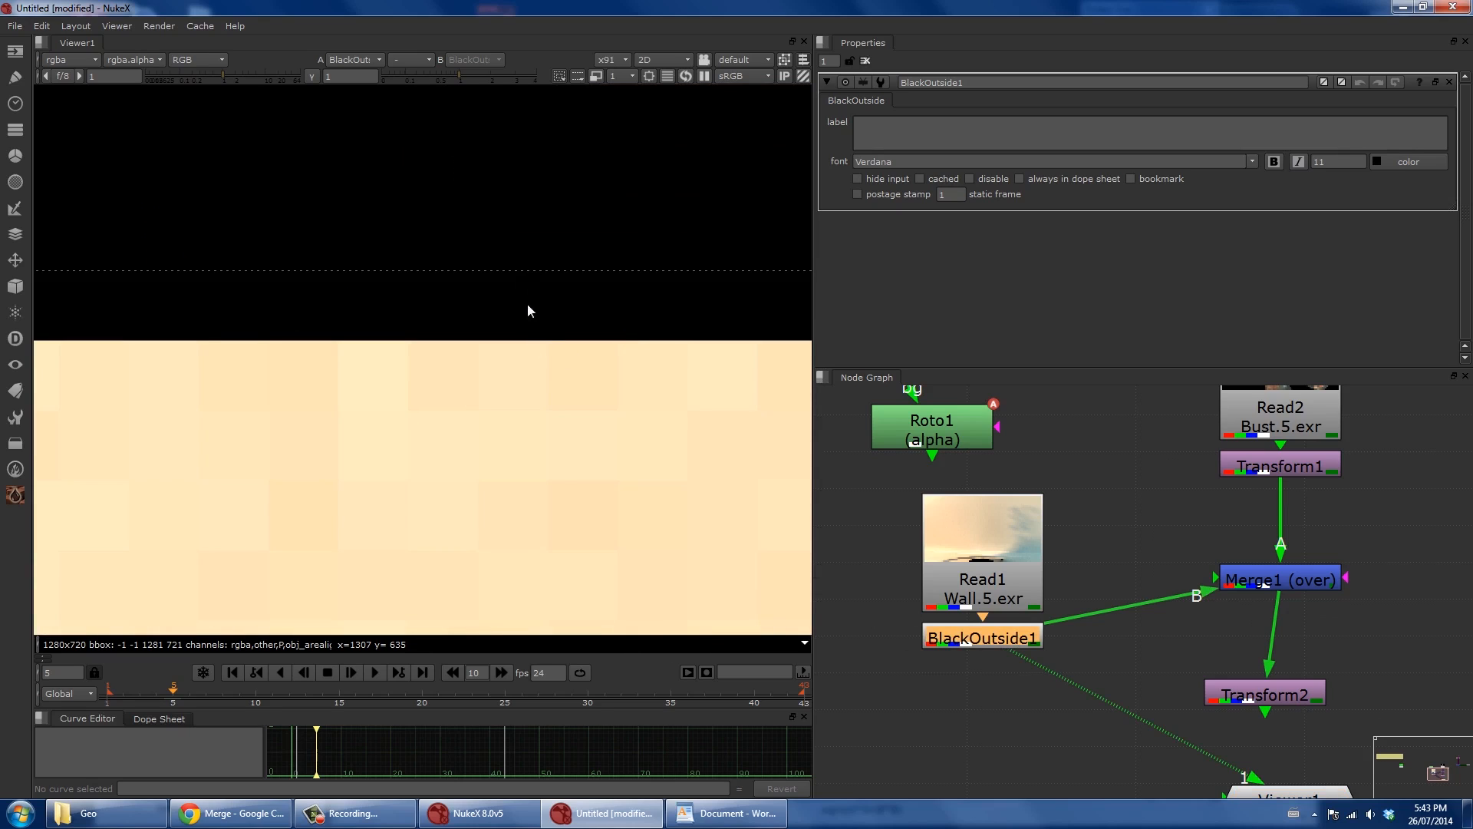
middle_drag(526, 317, 417, 322)
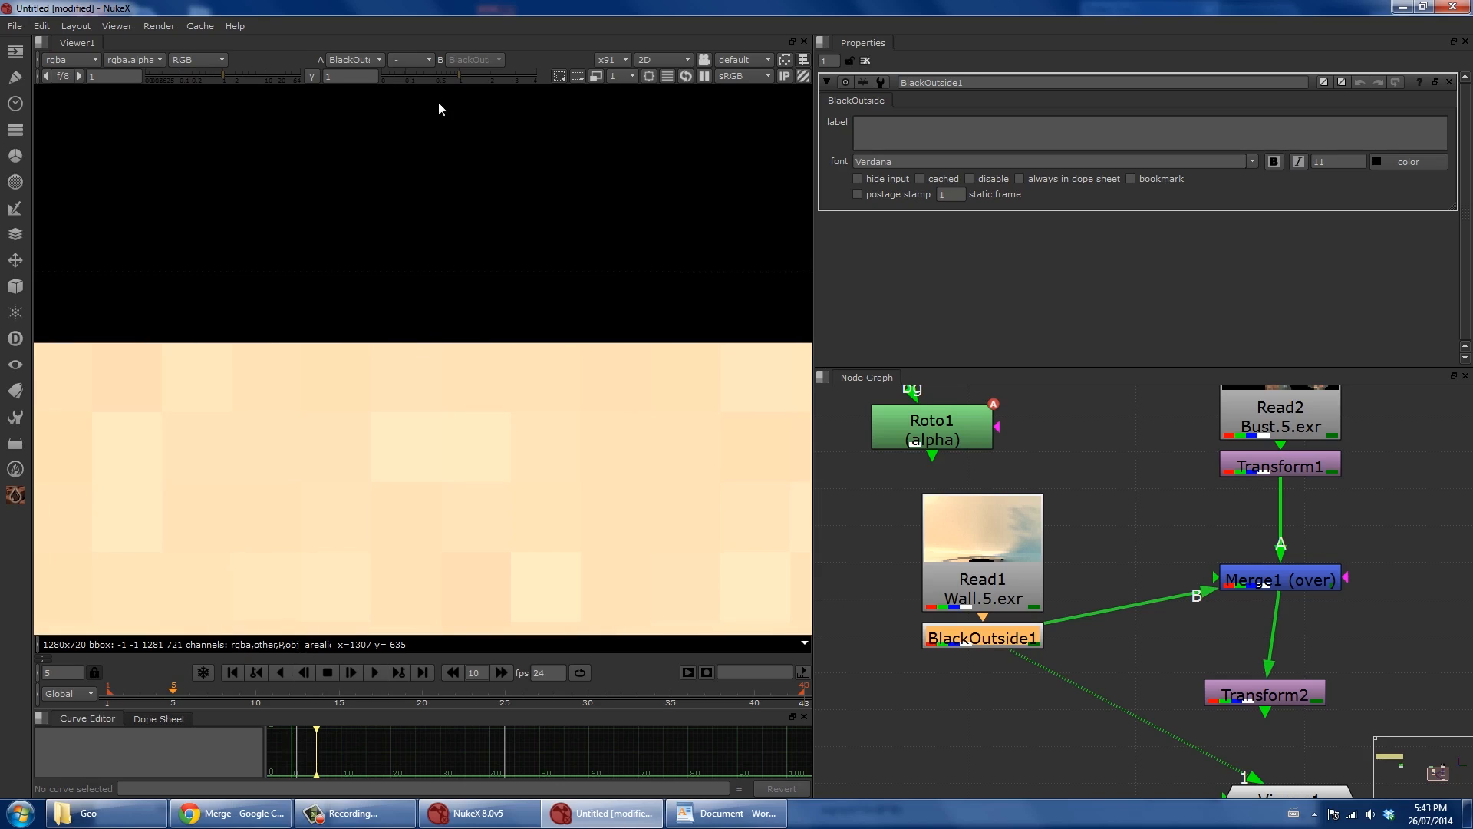
scroll(448, 254, down, 6)
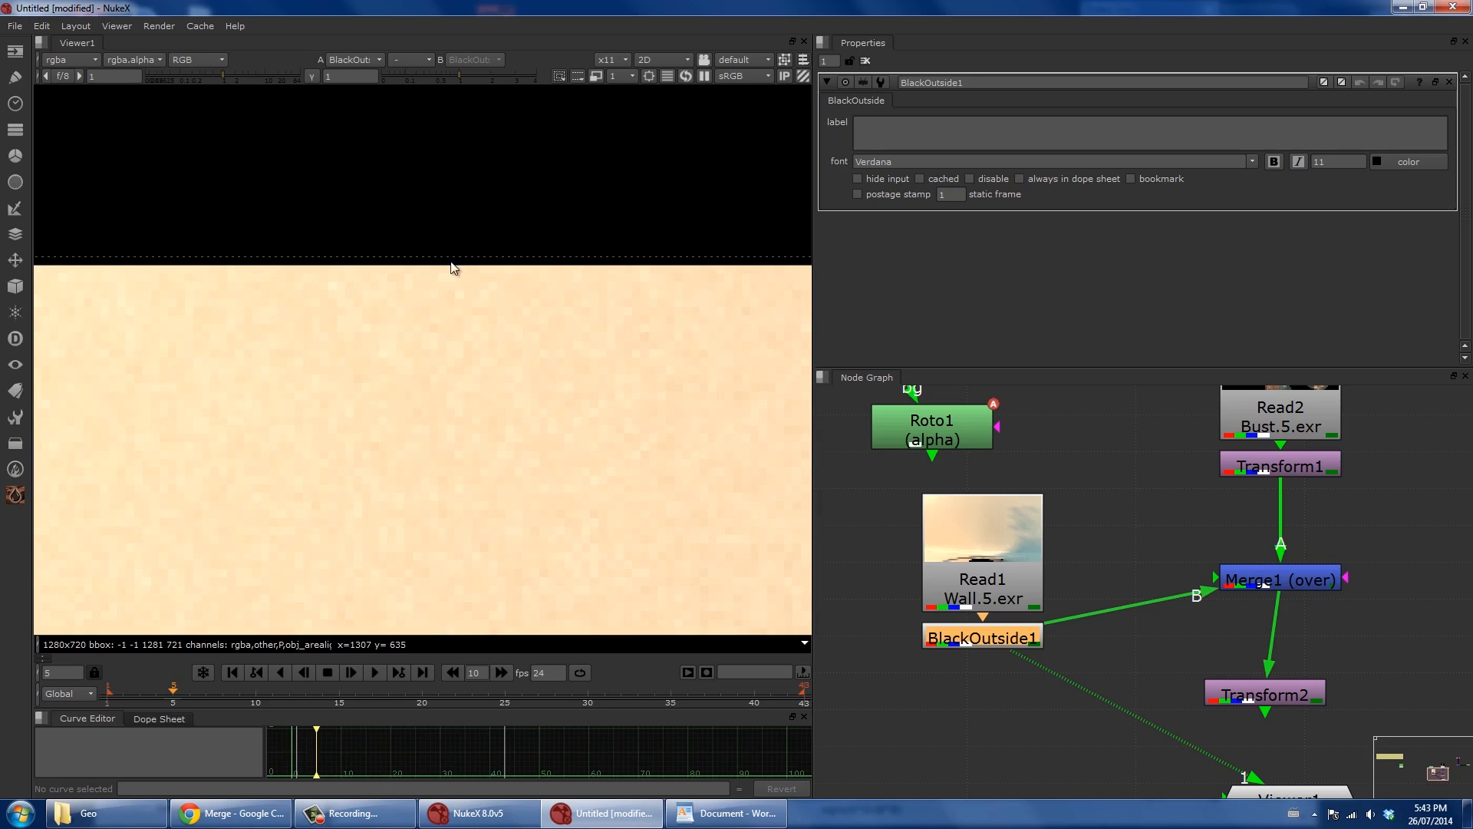
scroll(453, 267, down, 5)
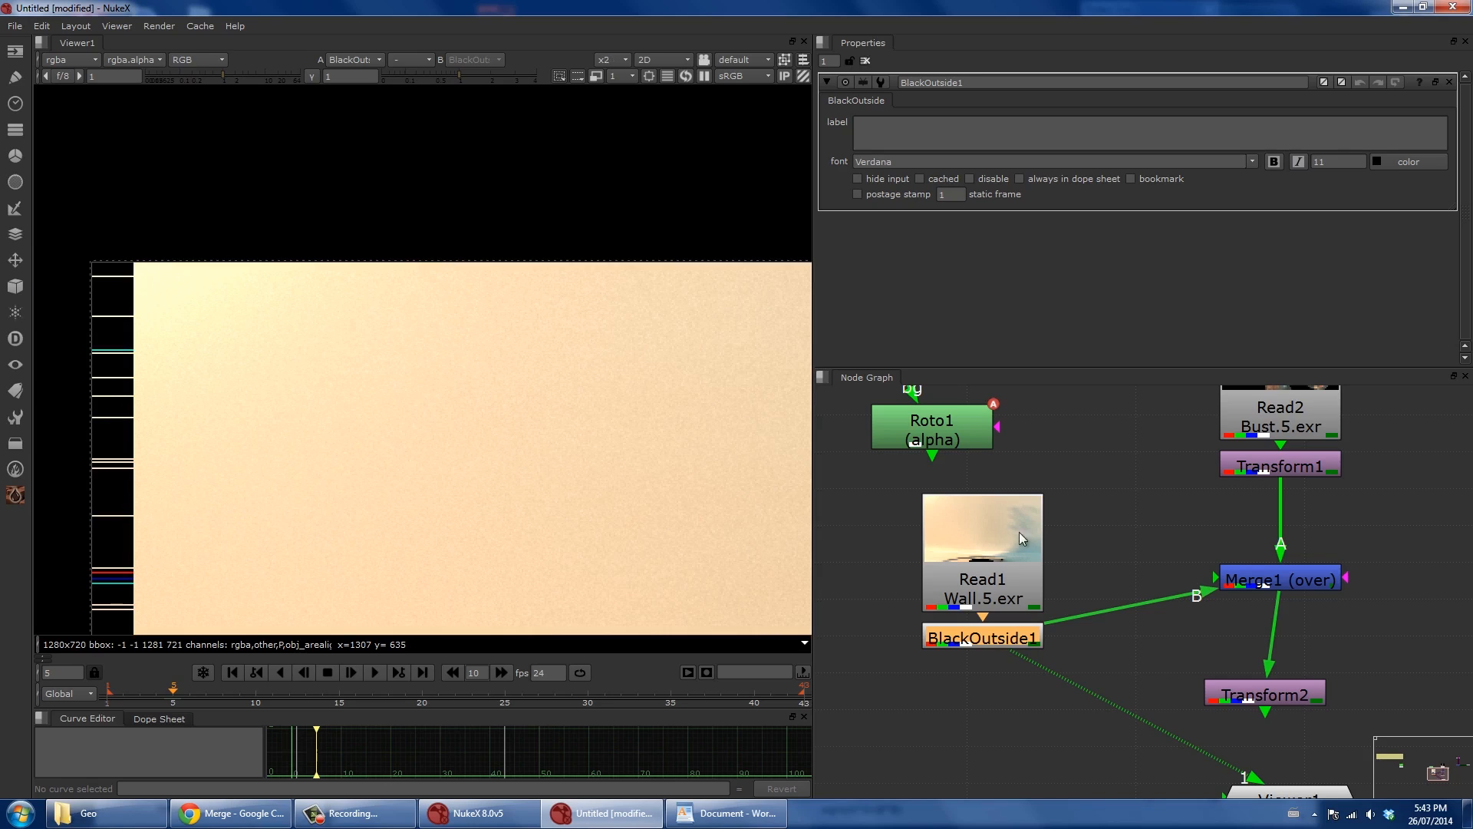
View the Transform2 output and disable BlackOutside1 to compare the wall's edges.
click(1279, 697)
key(1)
scroll(511, 410, down, 2)
scroll(399, 329, down, 2)
scroll(471, 370, up, 3)
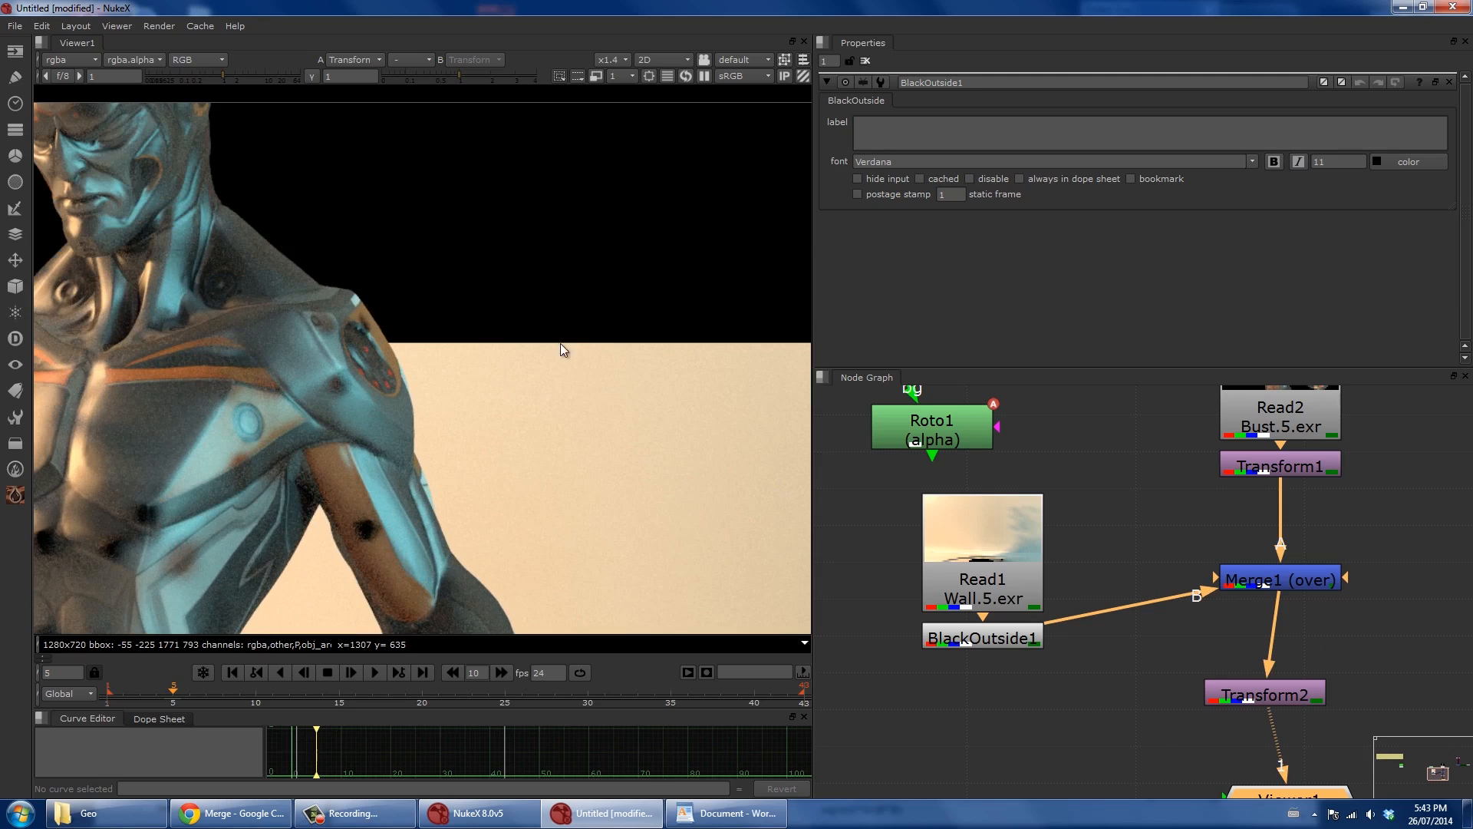
click(998, 639)
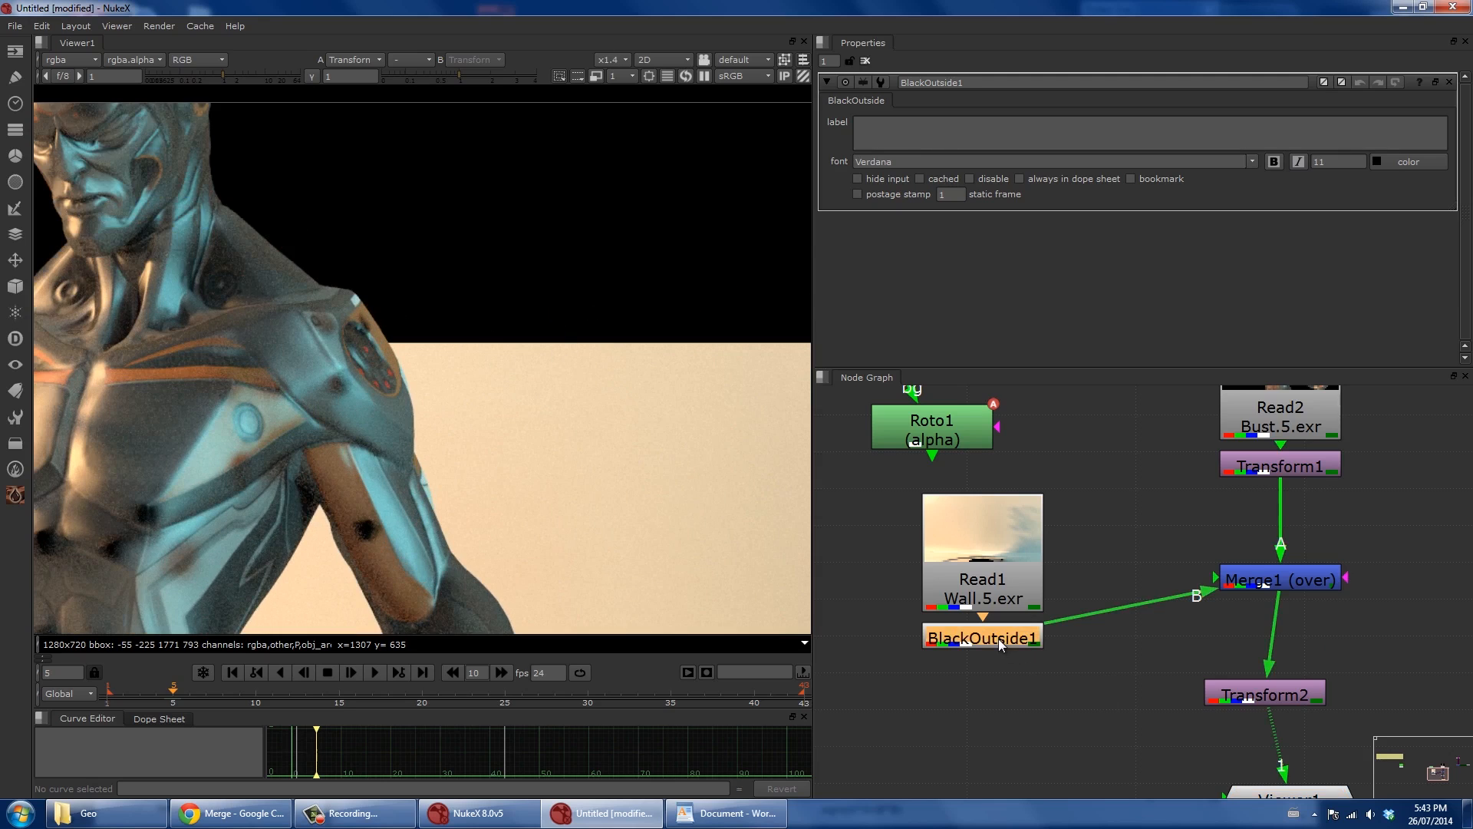
key(d)
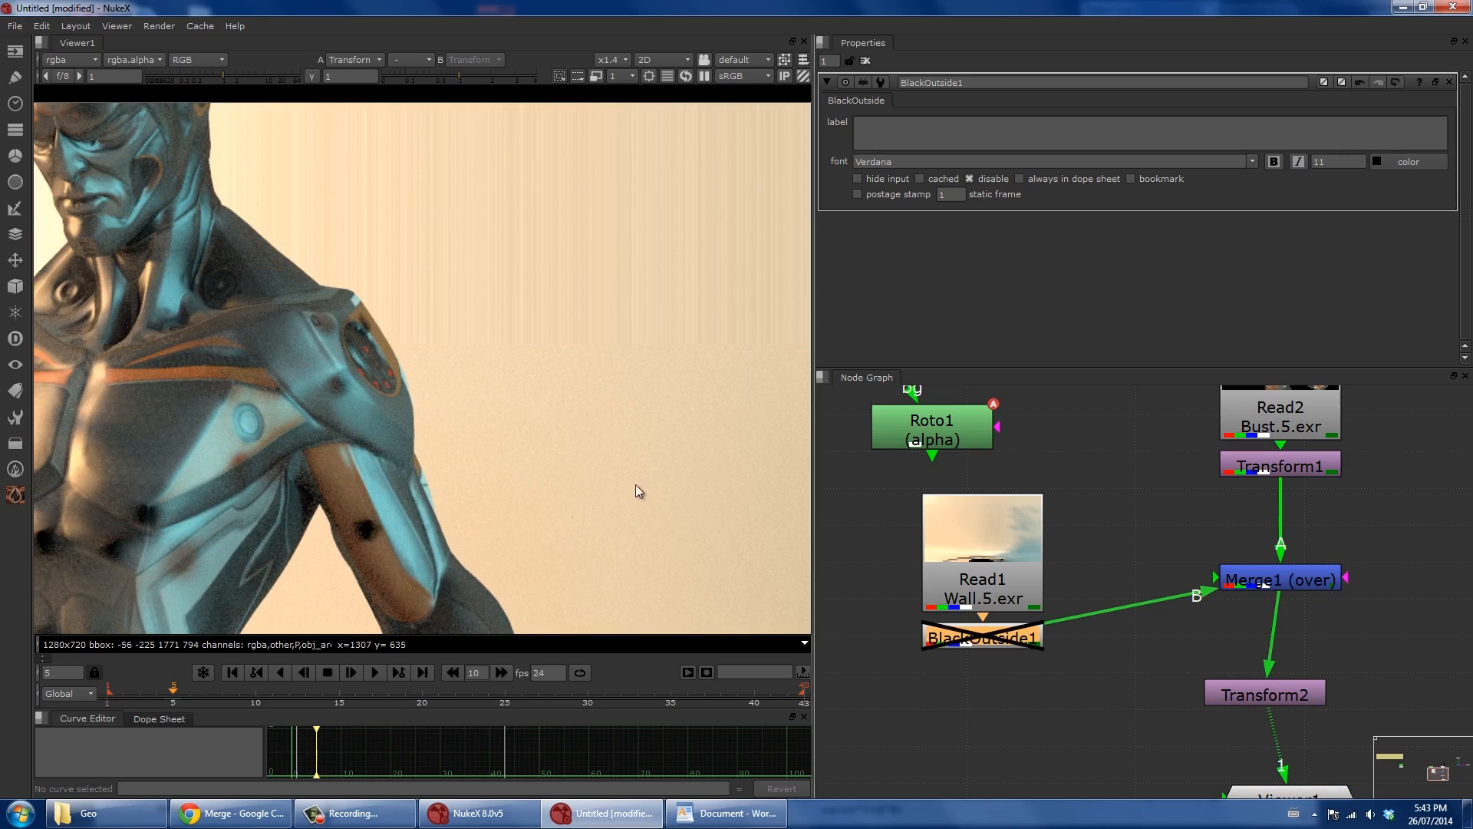
scroll(530, 425, down, 3)
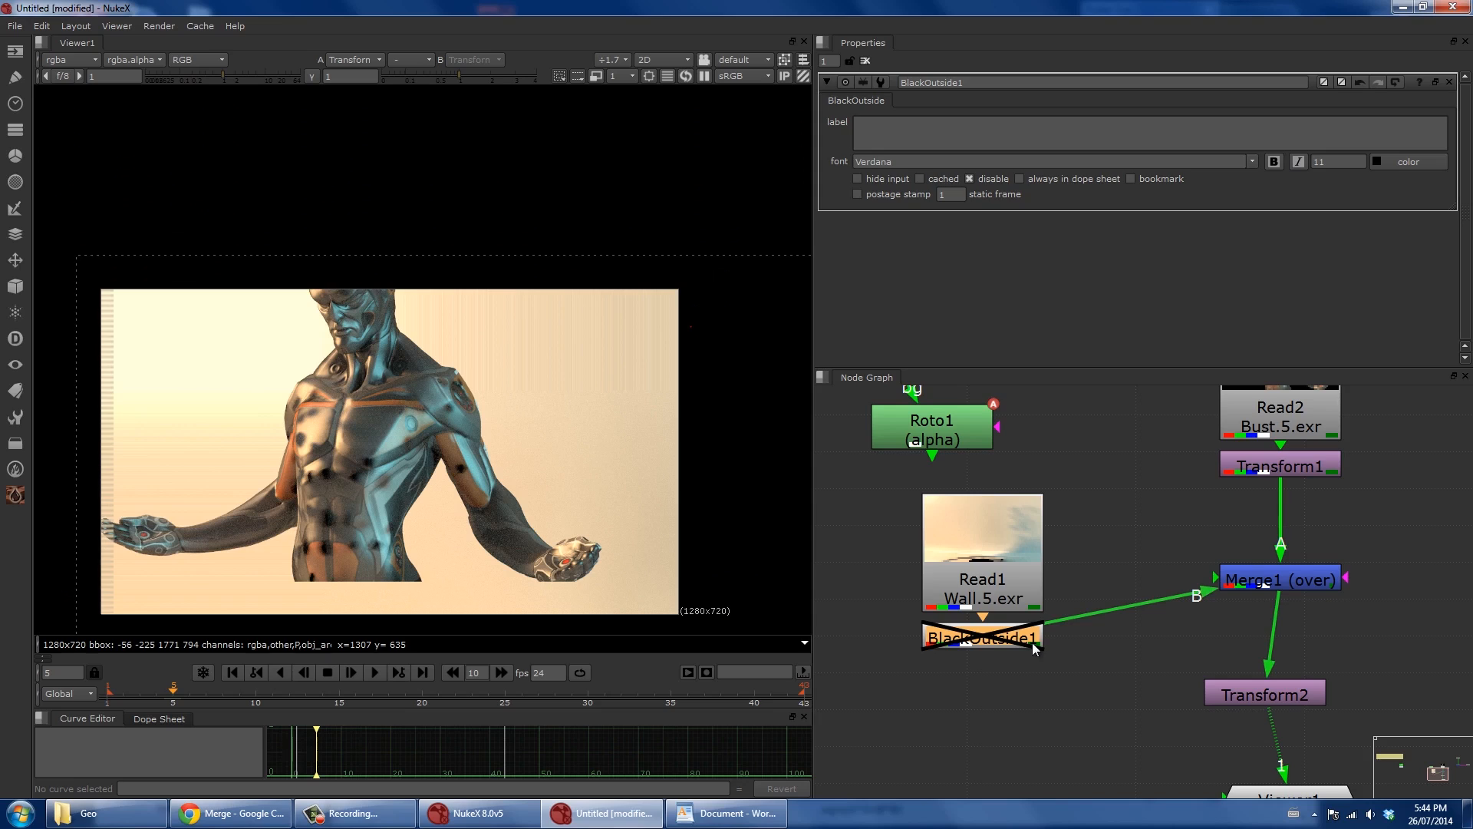
Delete the BlackOutside1 node and align Read1 and Transform2 with Merge1.
key(Delete)
drag(1006, 600, 1011, 625)
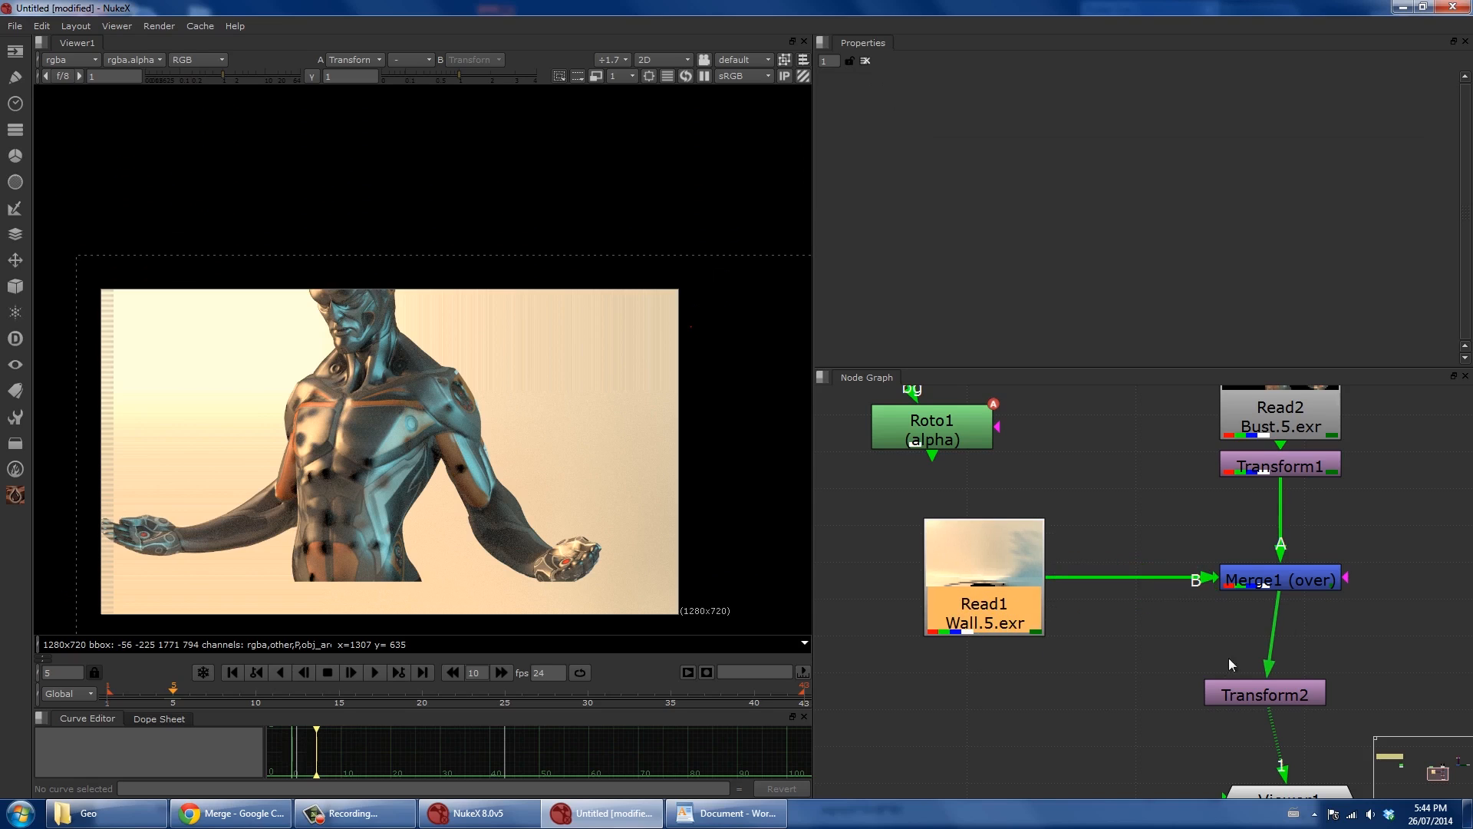
drag(1251, 693, 1266, 696)
scroll(553, 470, down, 2)
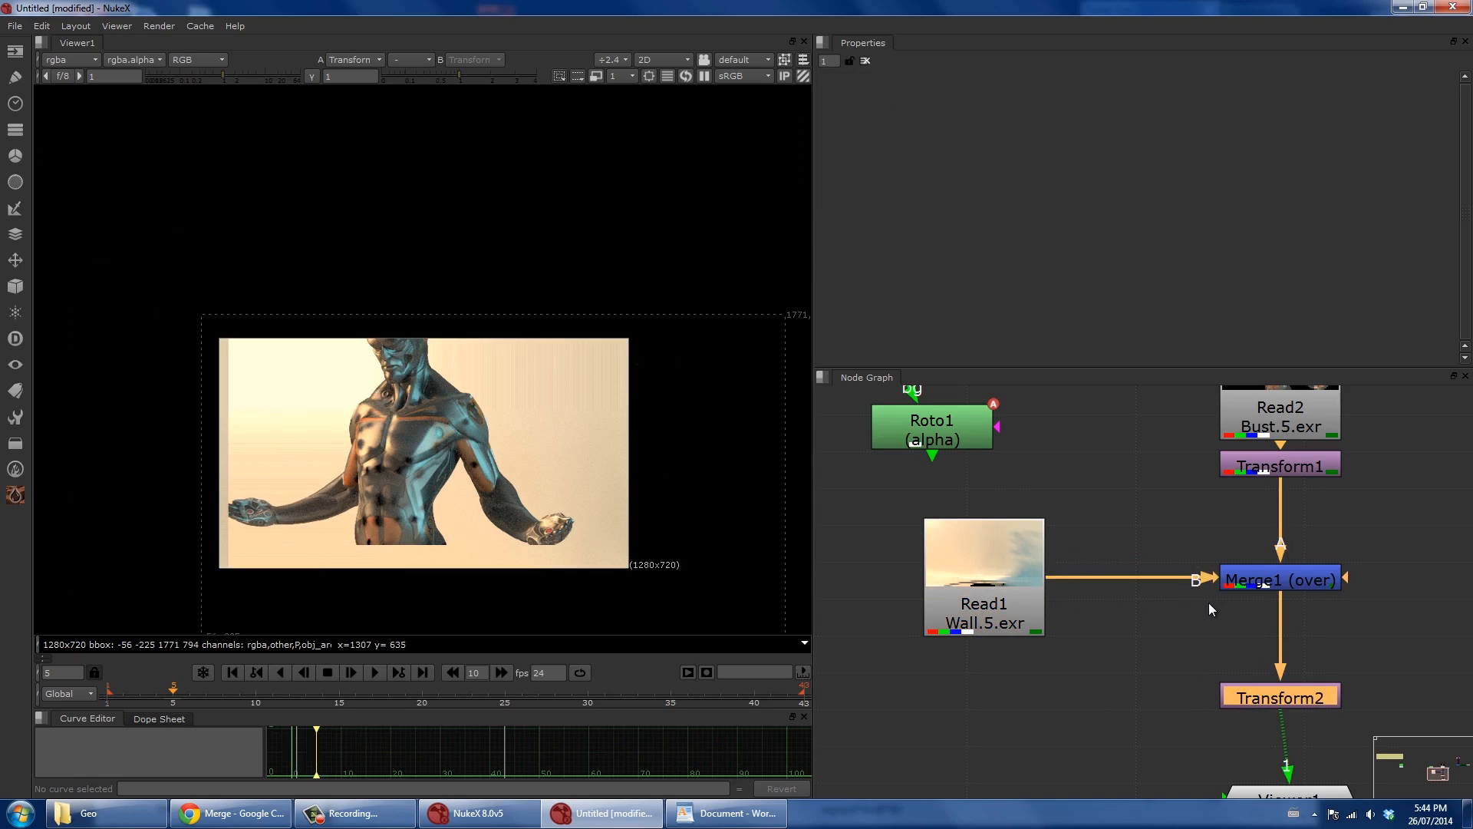
View the Merge1 output and set its bounding box option to B.
click(1258, 581)
key(1)
double_click(1258, 581)
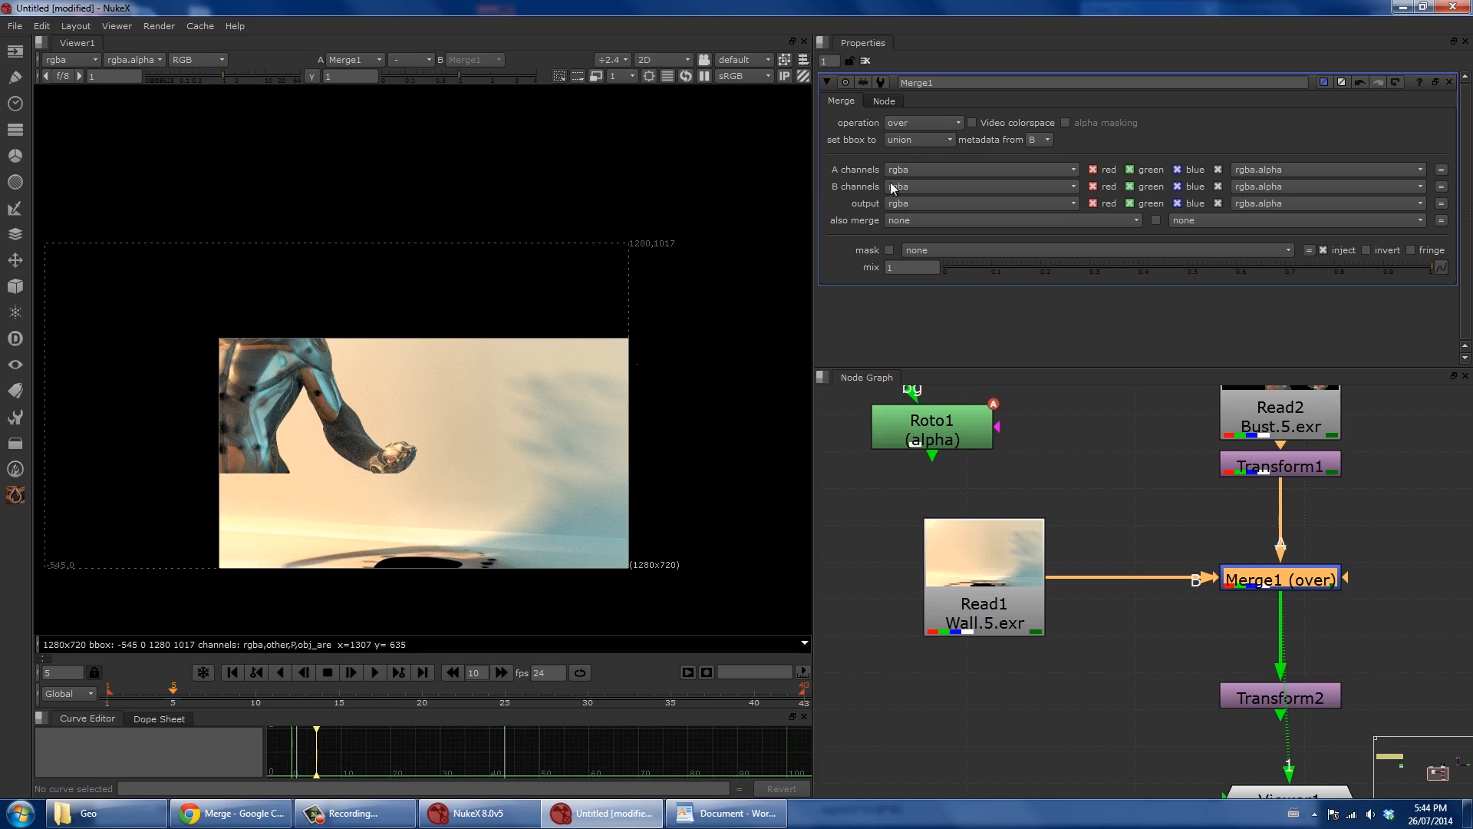
click(904, 144)
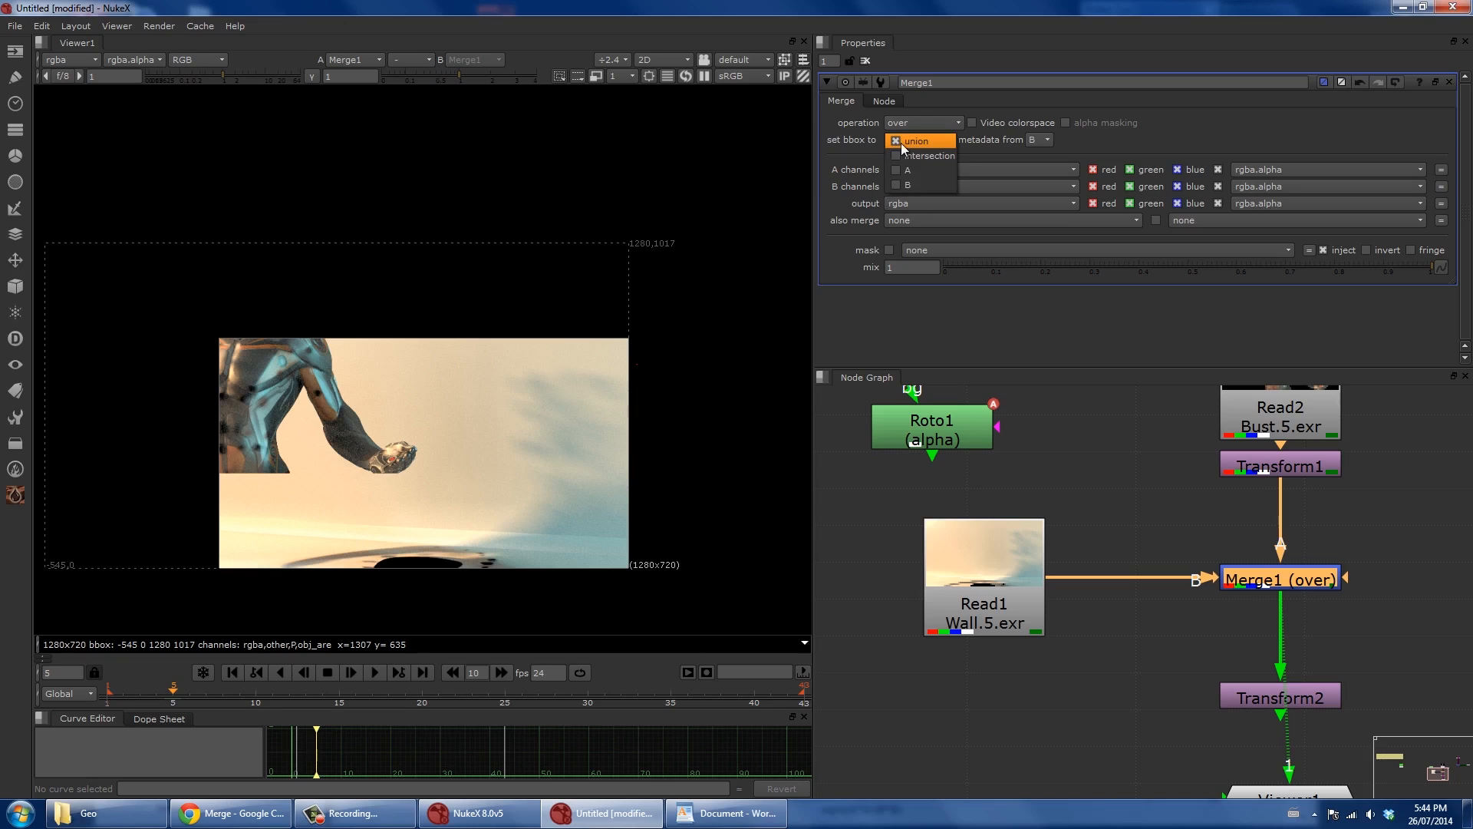
click(913, 187)
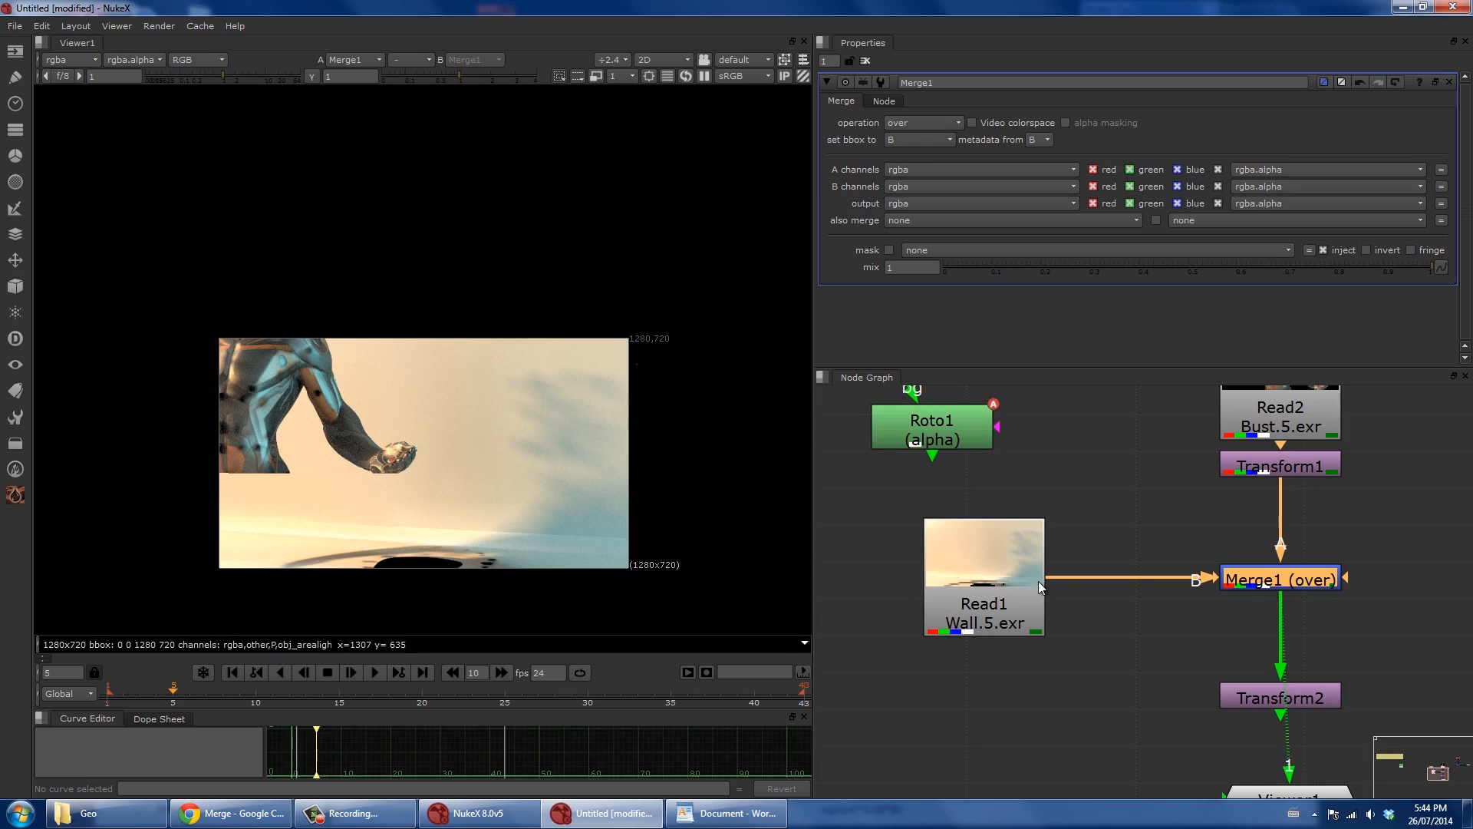
click(1167, 606)
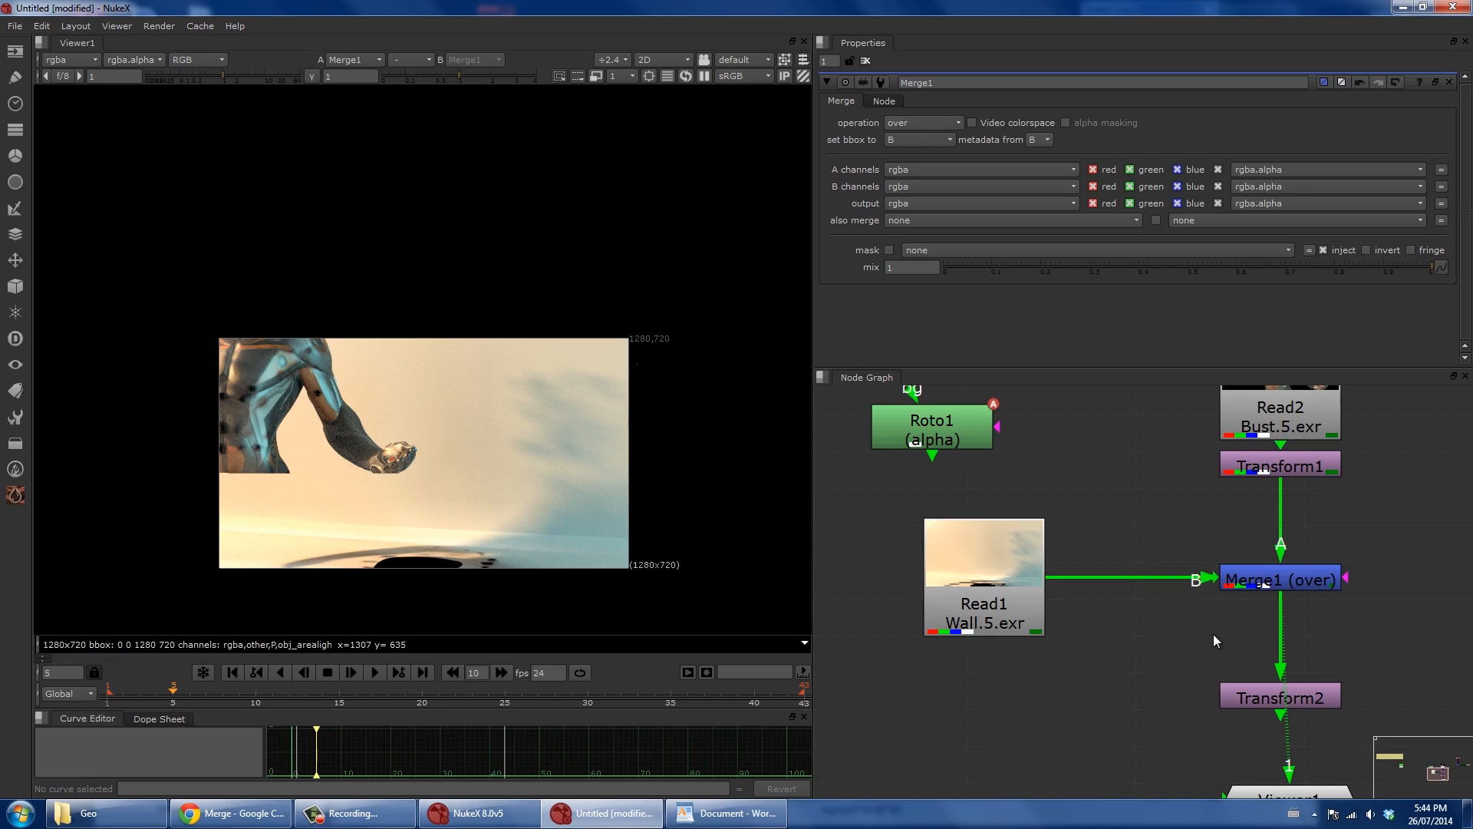
View the Transform2 output and set Merge1's bounding box option to A.
click(1253, 698)
key(1)
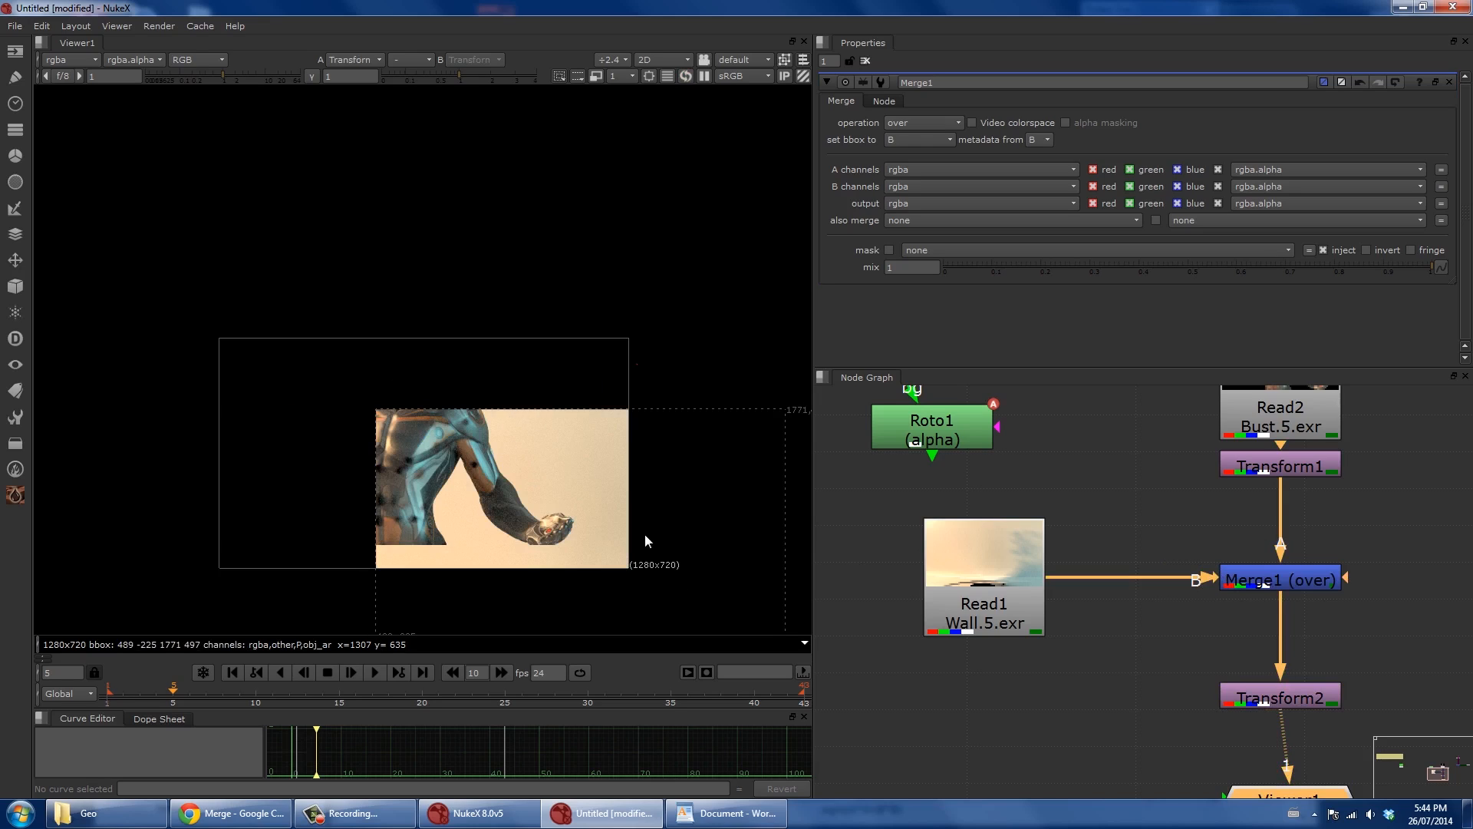
click(906, 140)
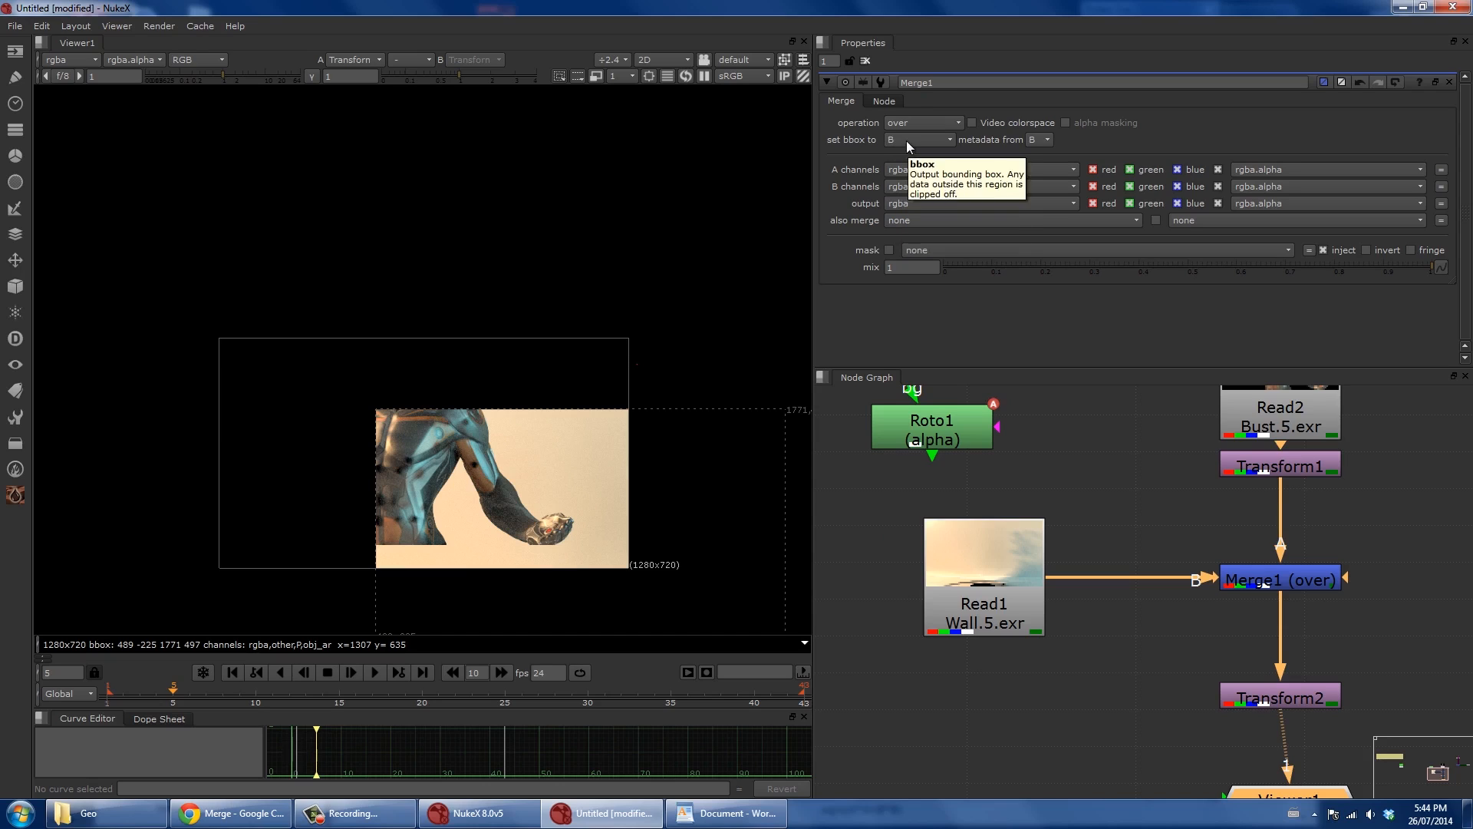
click(909, 126)
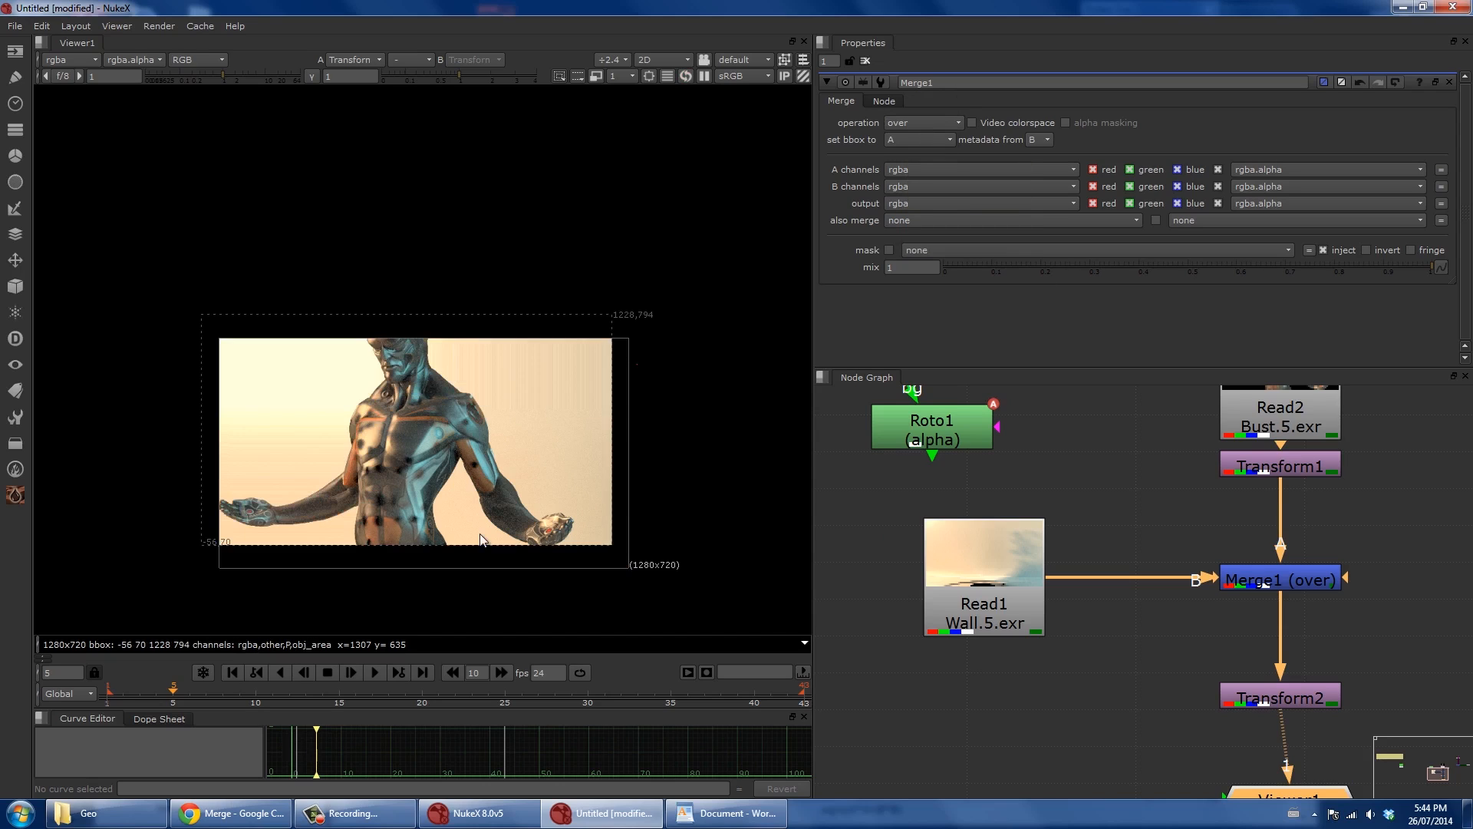
View the Merge1 output and examine the streaked wall pixels outside the bounding box up close.
click(1273, 581)
key(1)
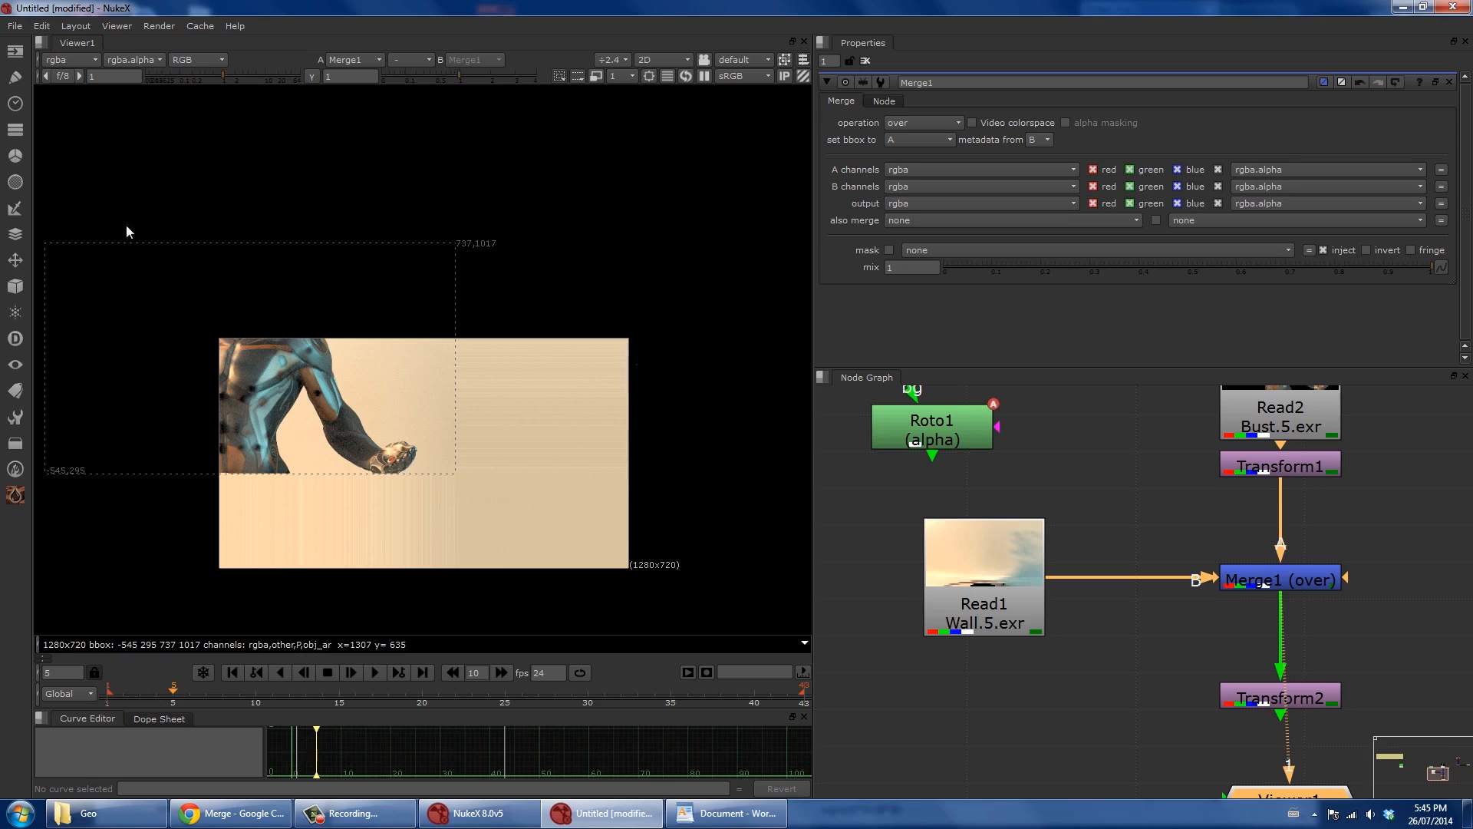
scroll(282, 488, up, 3)
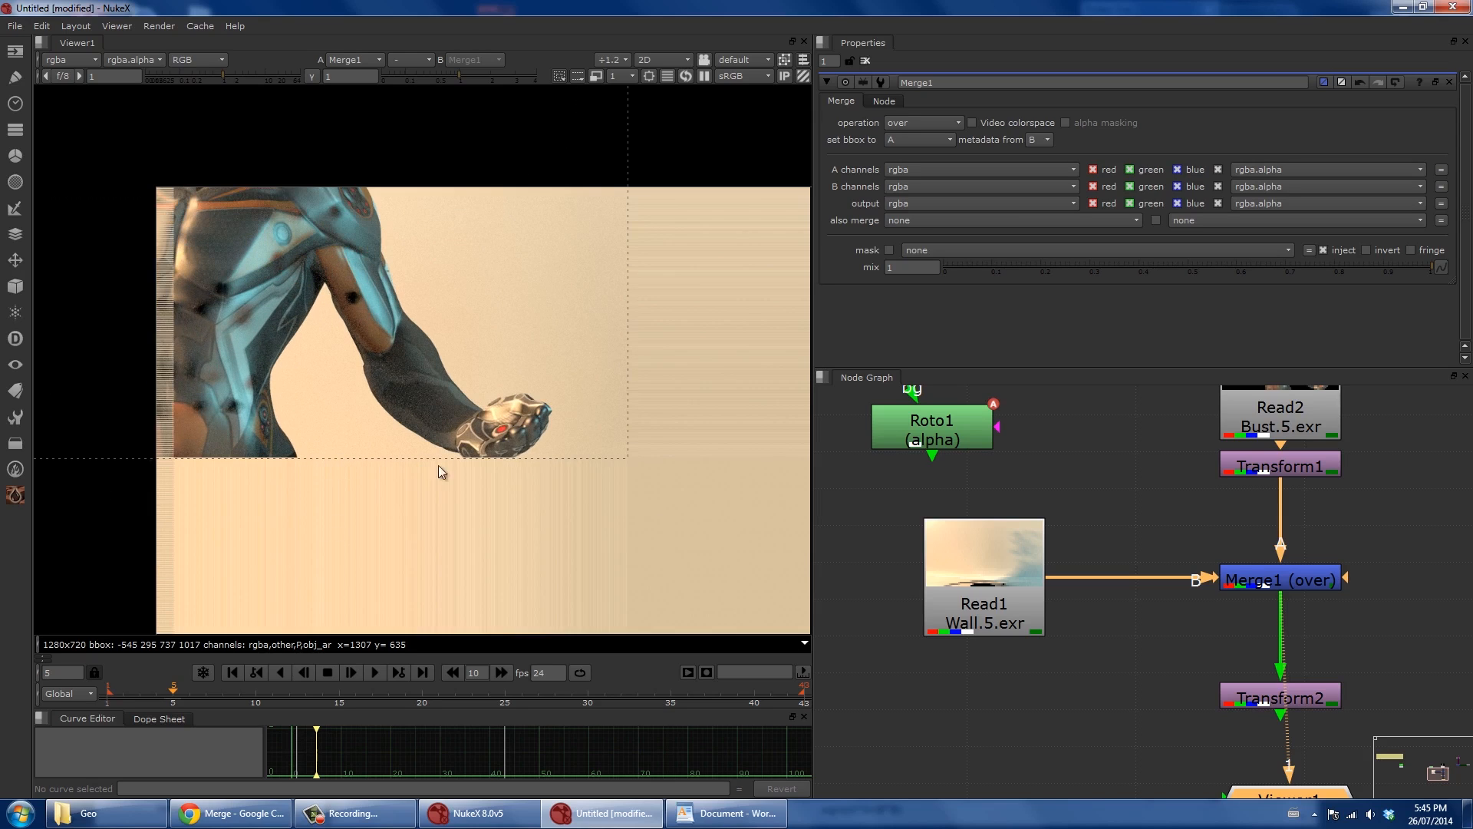
scroll(537, 437, down, 3)
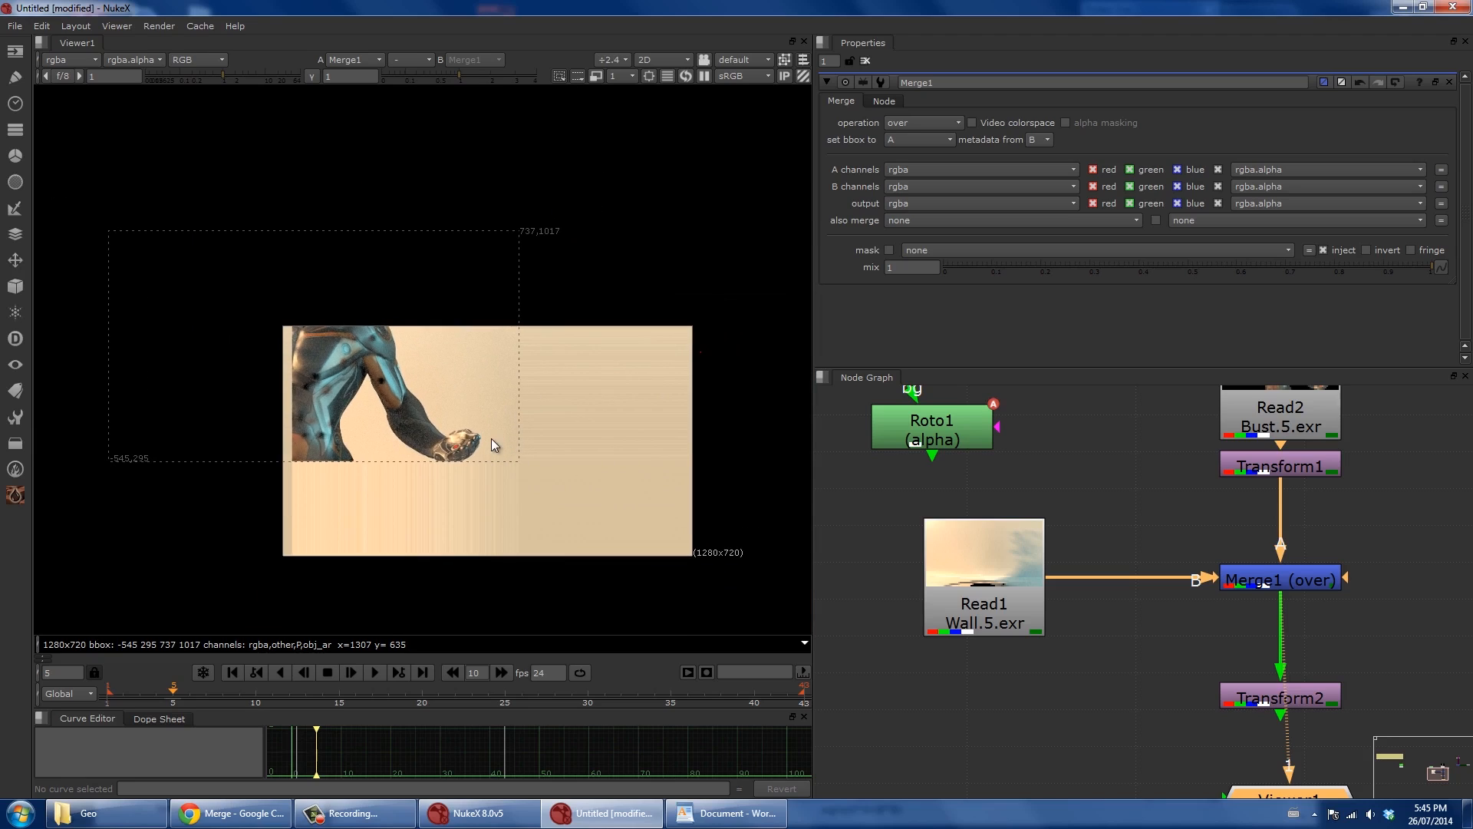
Switch Merge1's bounding box option through intersection and B, ending on union.
click(933, 139)
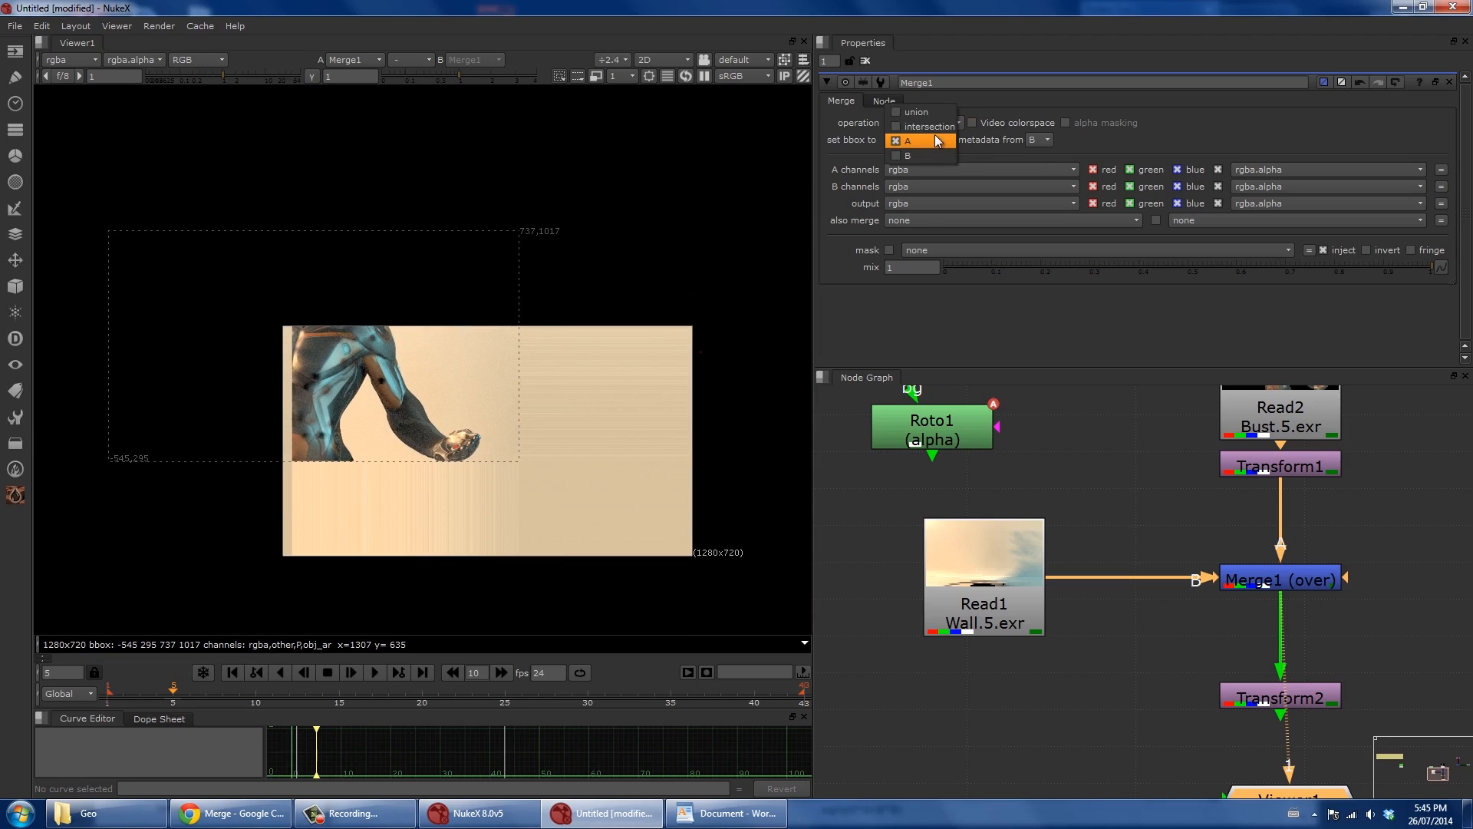
click(933, 126)
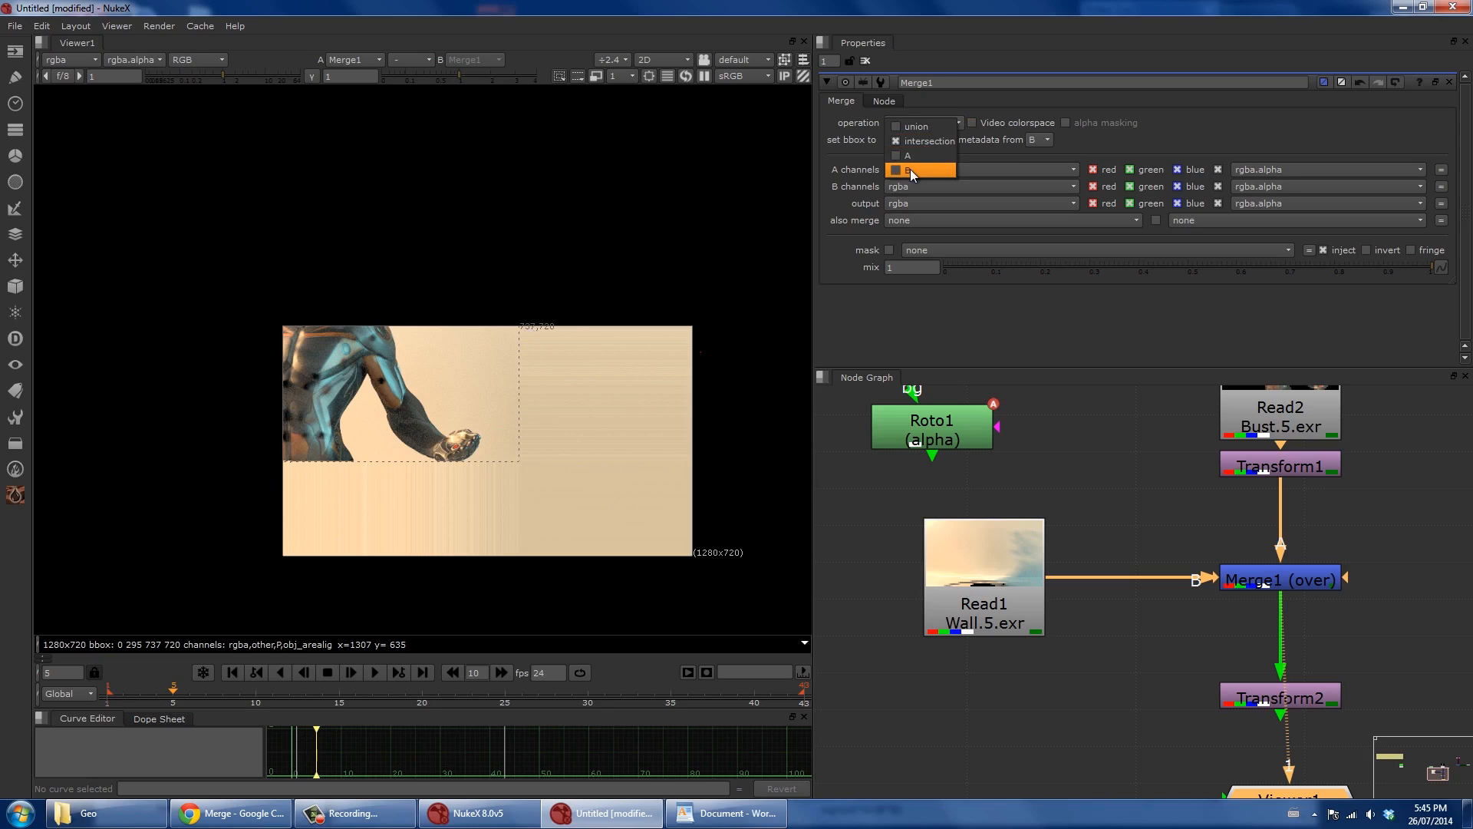
click(910, 170)
click(910, 139)
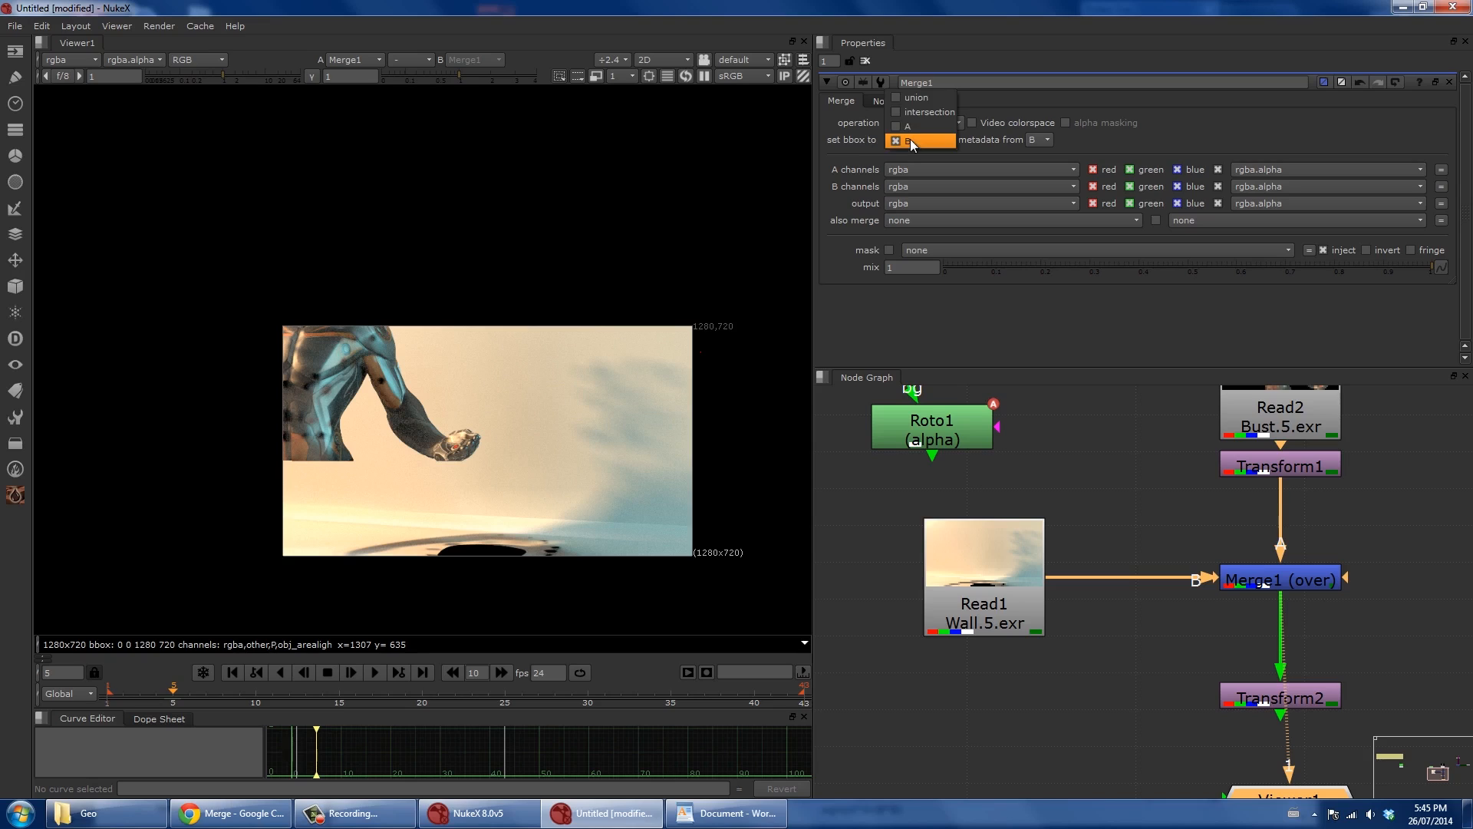
click(913, 98)
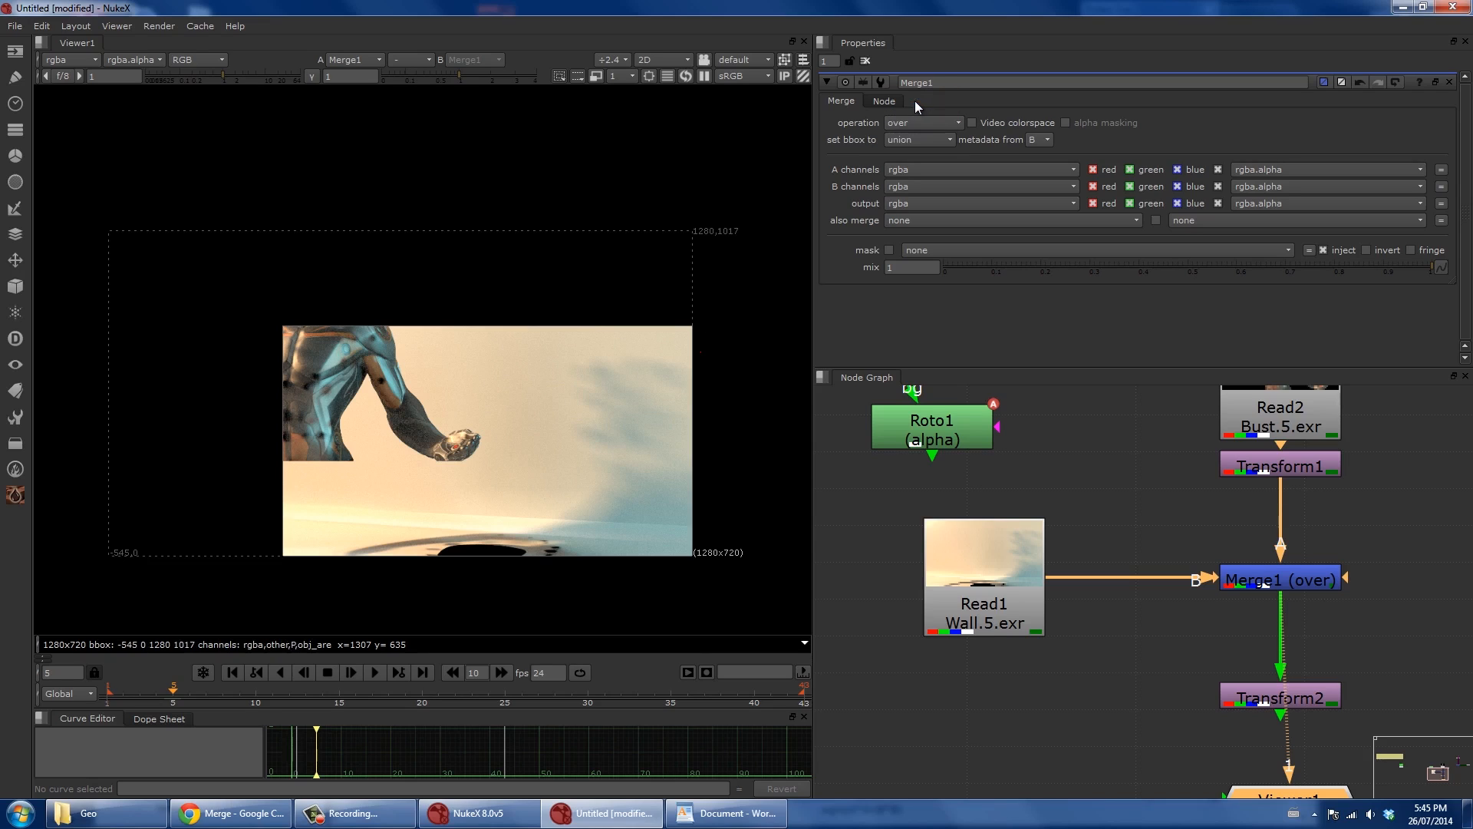
Delete the Transform1 and Transform2 nodes and disconnect Read1 from Merge1's B input.
click(1294, 468)
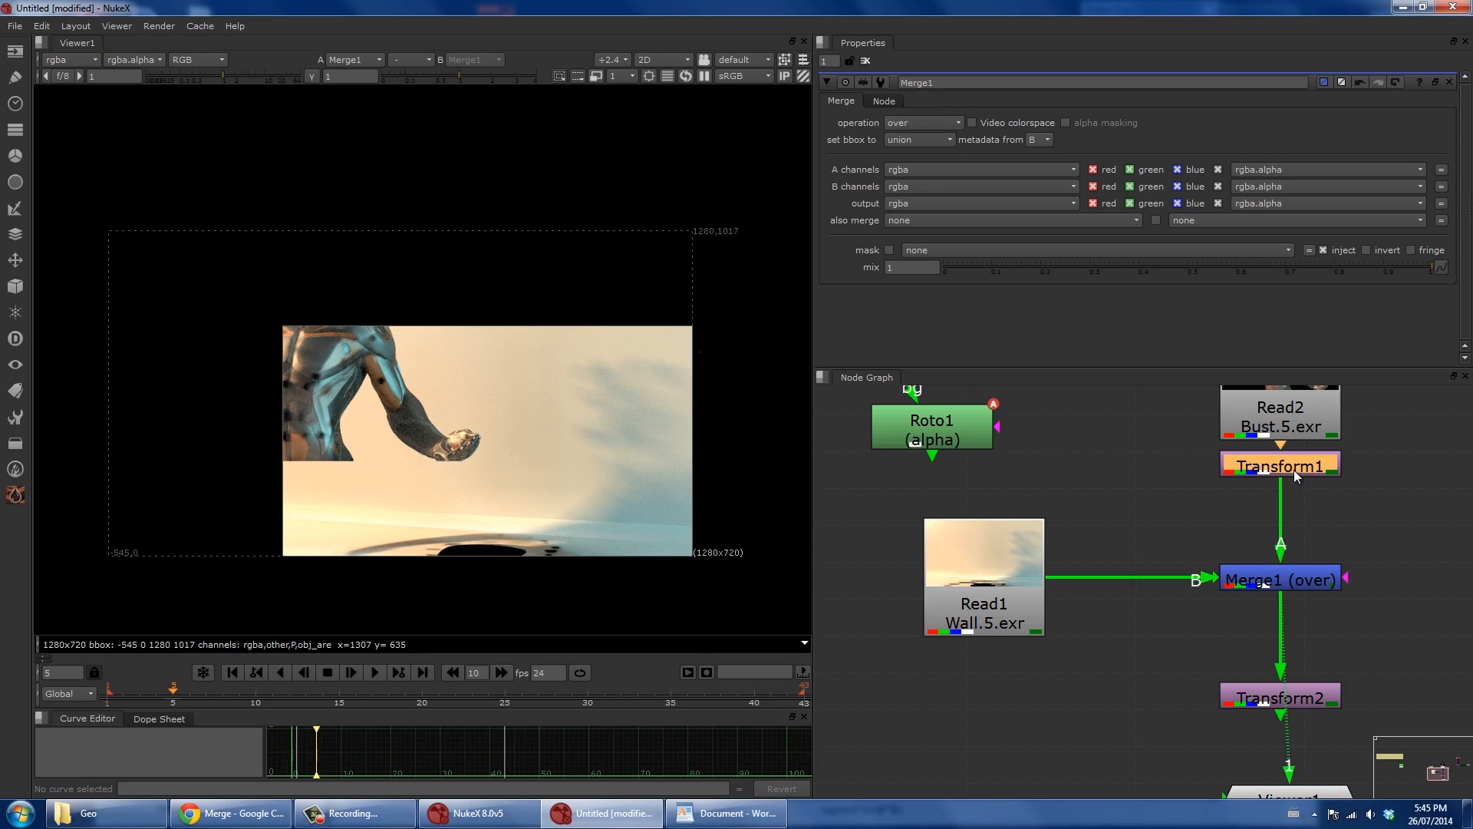
key(Delete)
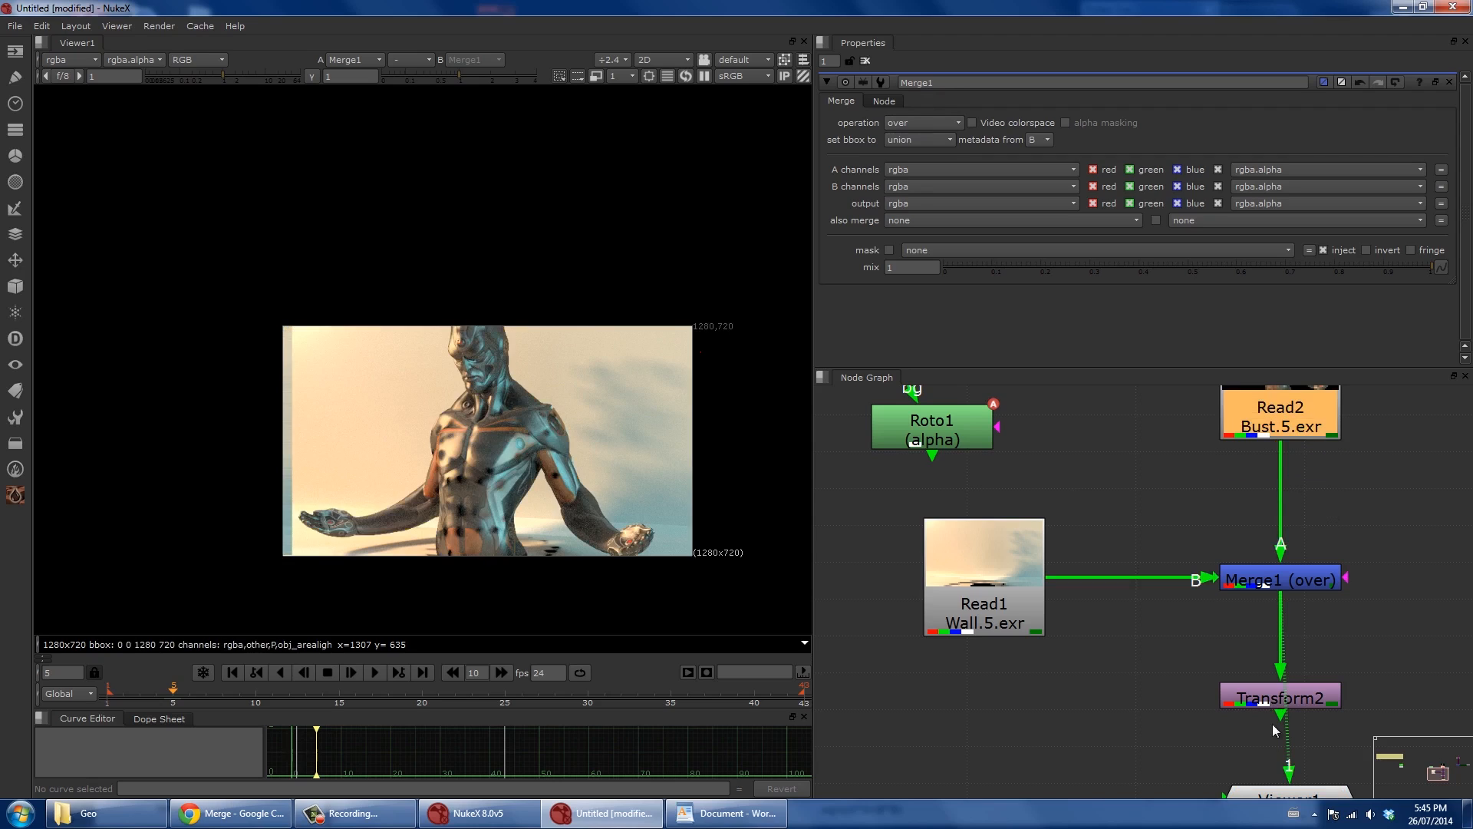
click(1274, 699)
key(Delete)
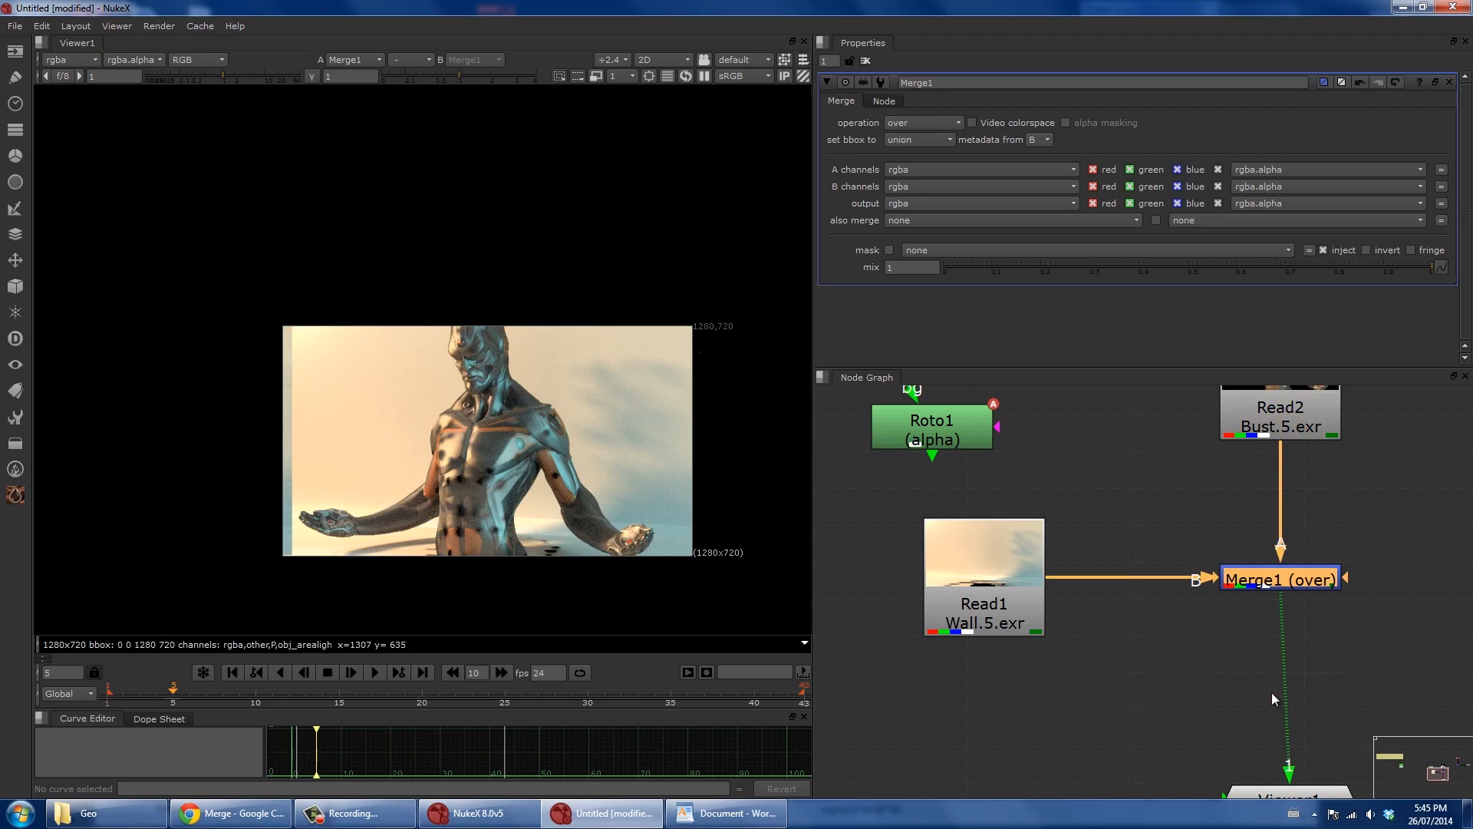
click(992, 586)
drag(1208, 581, 1193, 614)
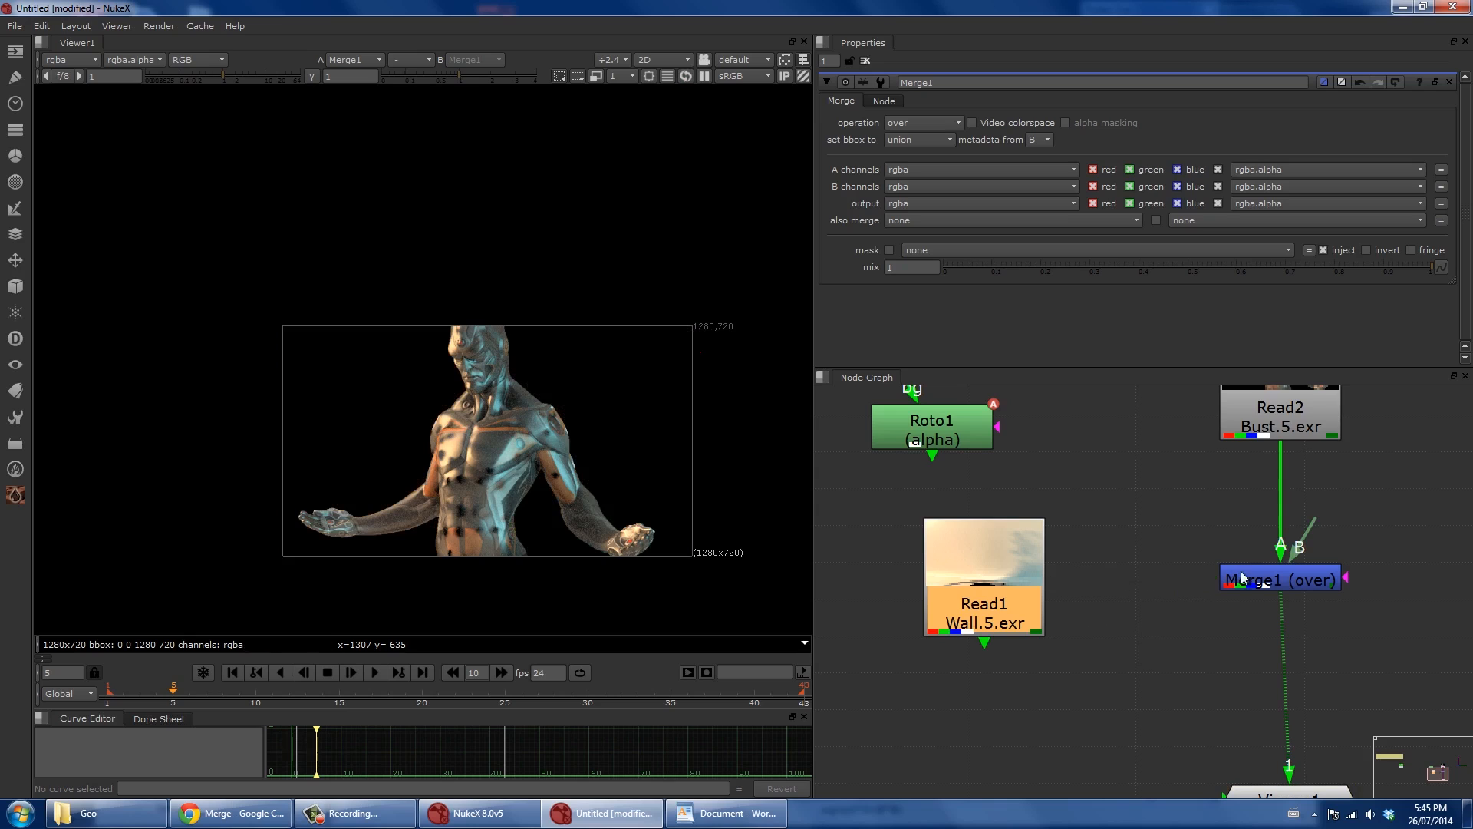
View Read2 and inspect its obj_arealight1_direct_diffuse, obj_arealight2_direct_diffuse and obj_envlight1_direct_diffuse layers.
middle_drag(551, 470, 568, 432)
scroll(503, 430, up, 2)
middle_drag(1158, 476, 986, 572)
click(1100, 506)
key(1)
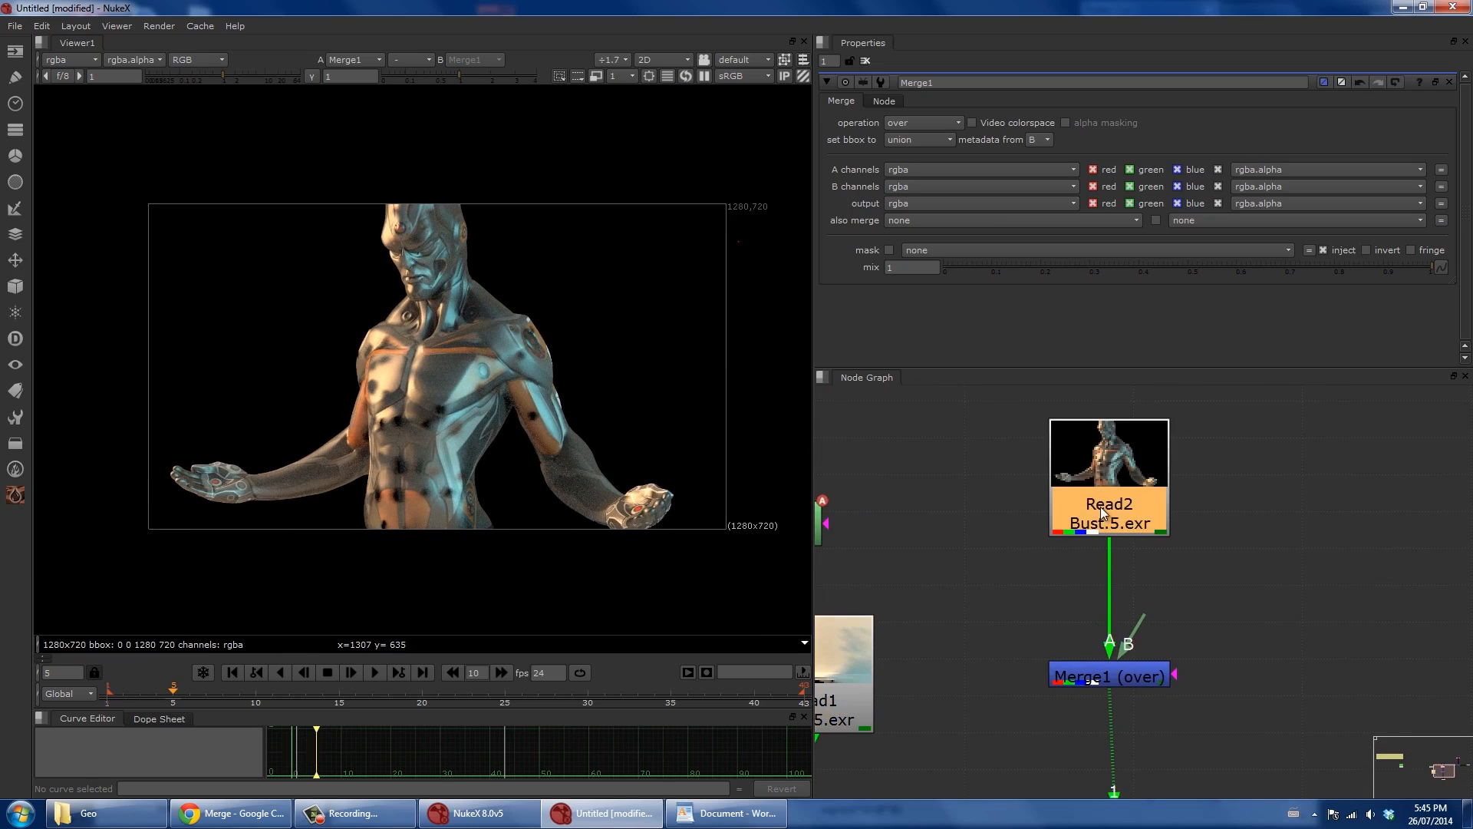
click(66, 61)
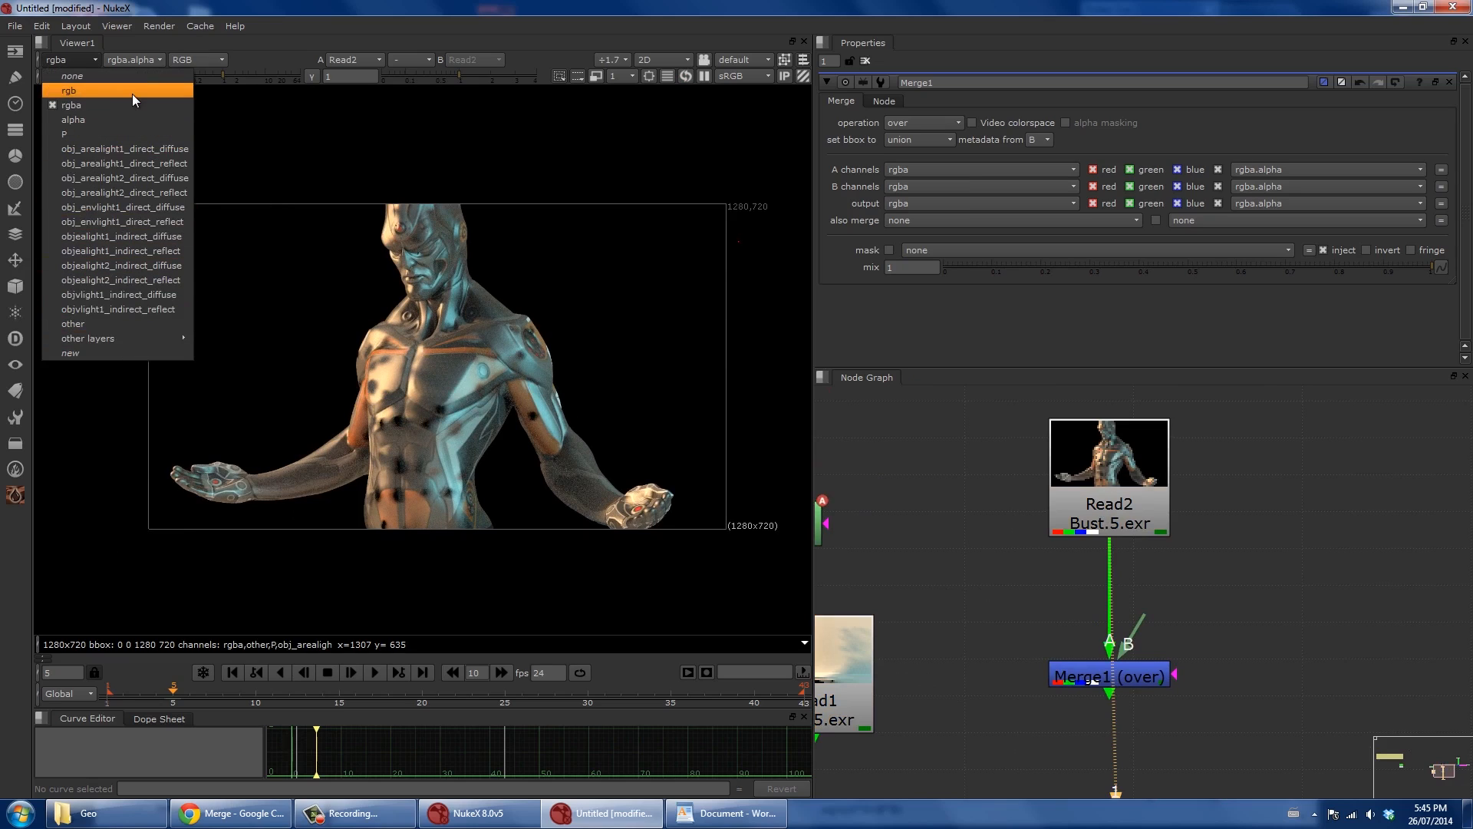
click(105, 149)
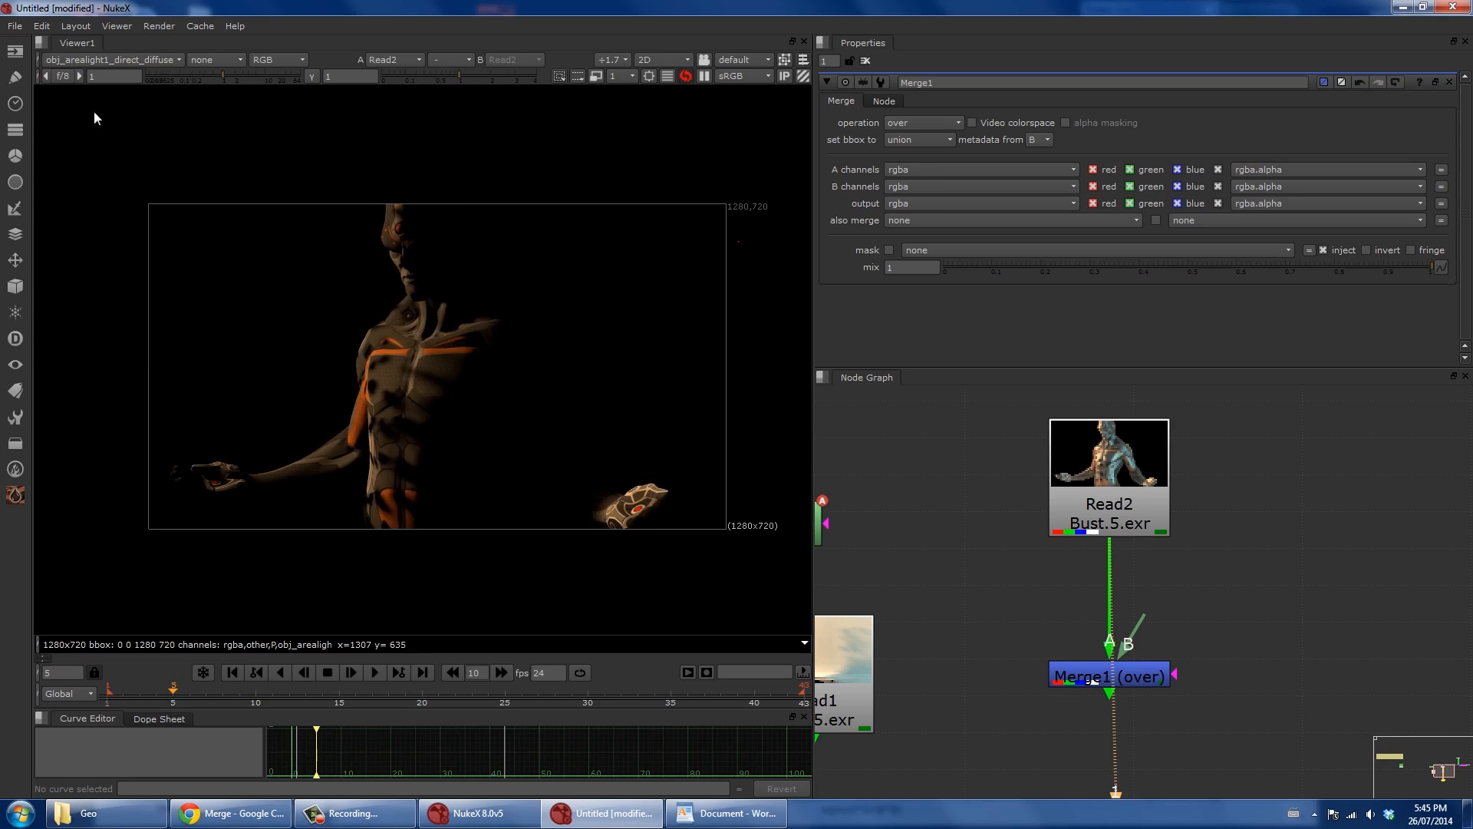
click(69, 59)
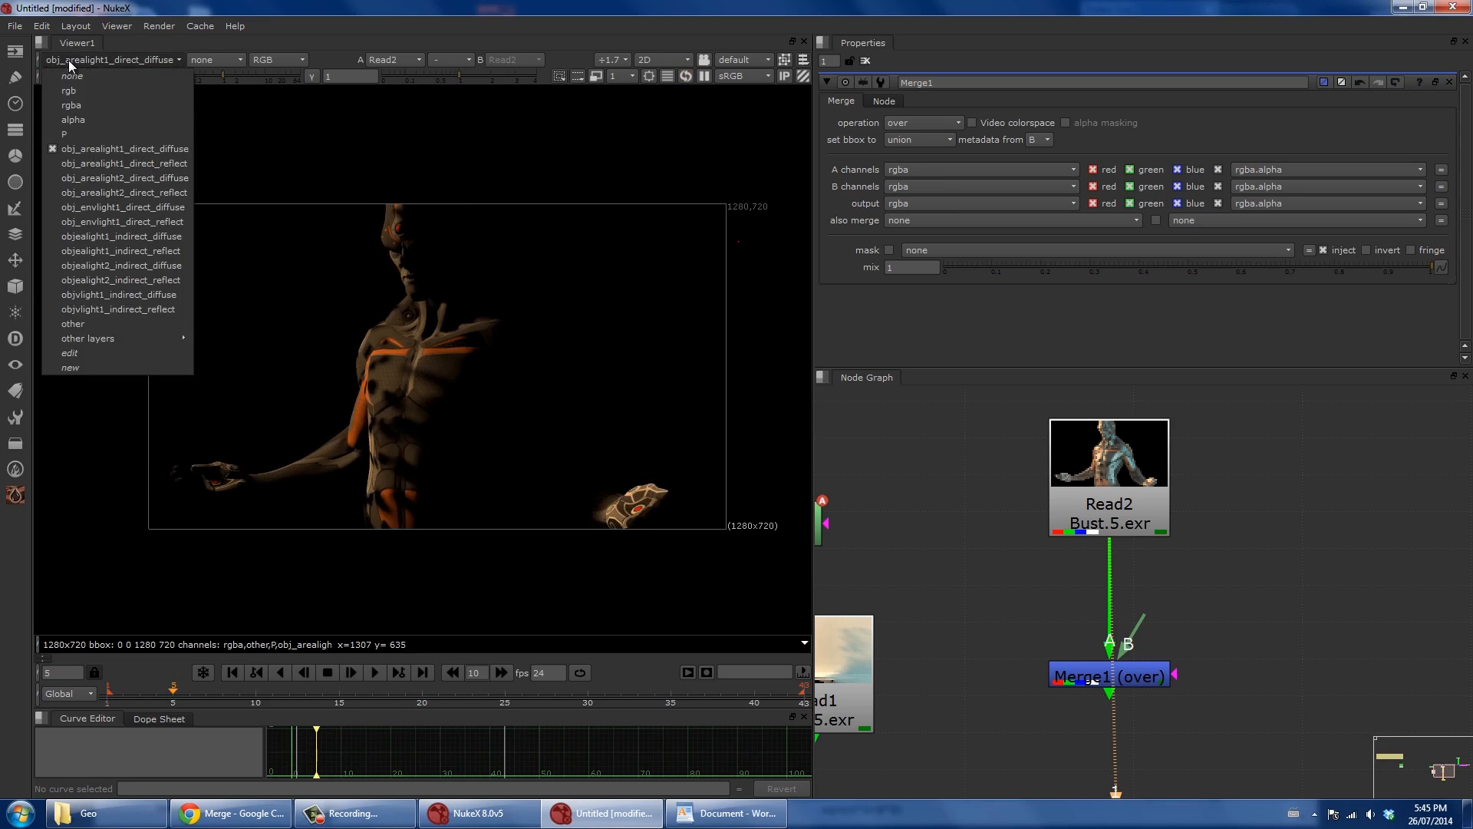
click(104, 181)
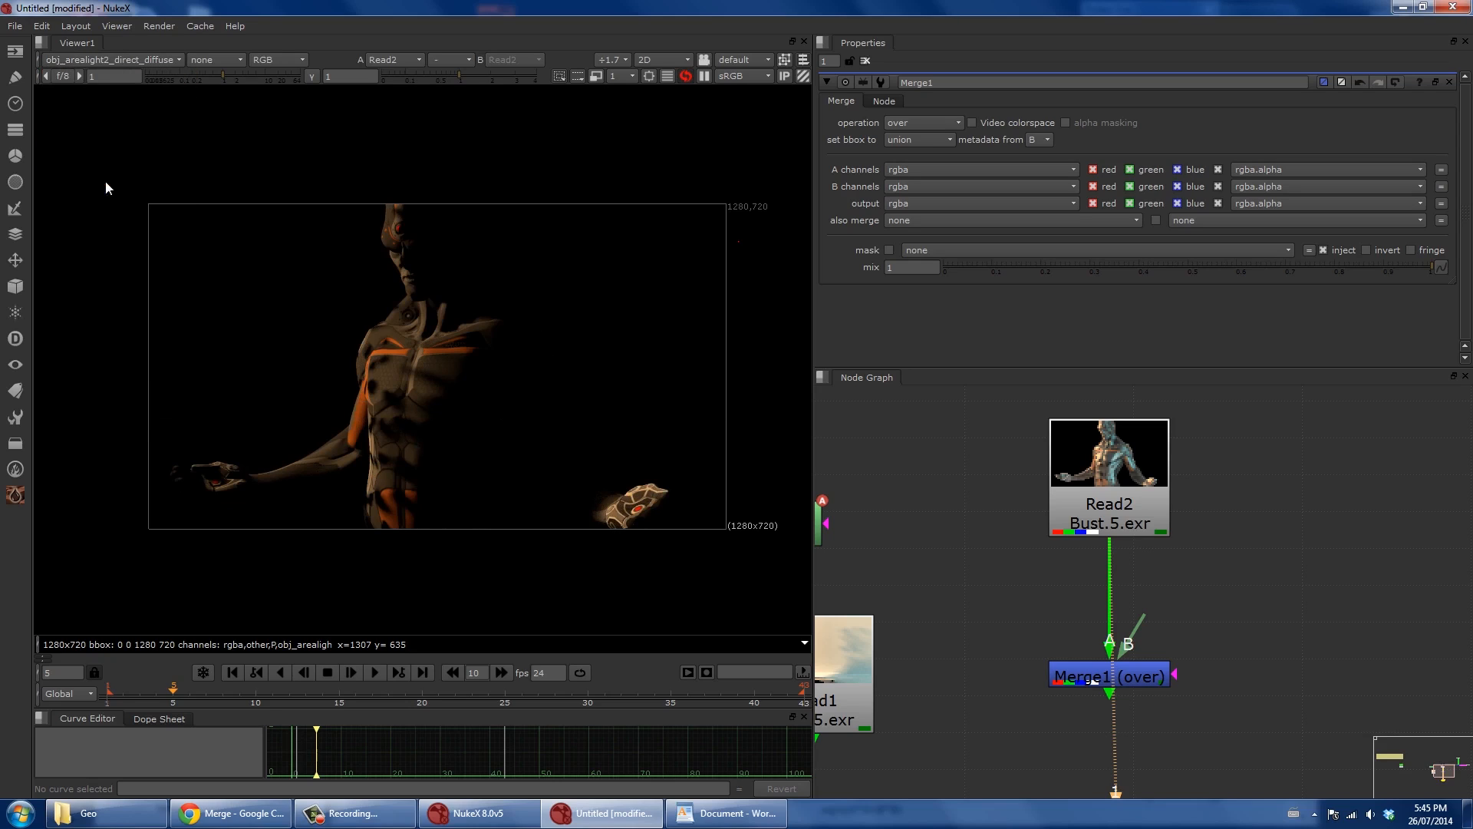
click(87, 60)
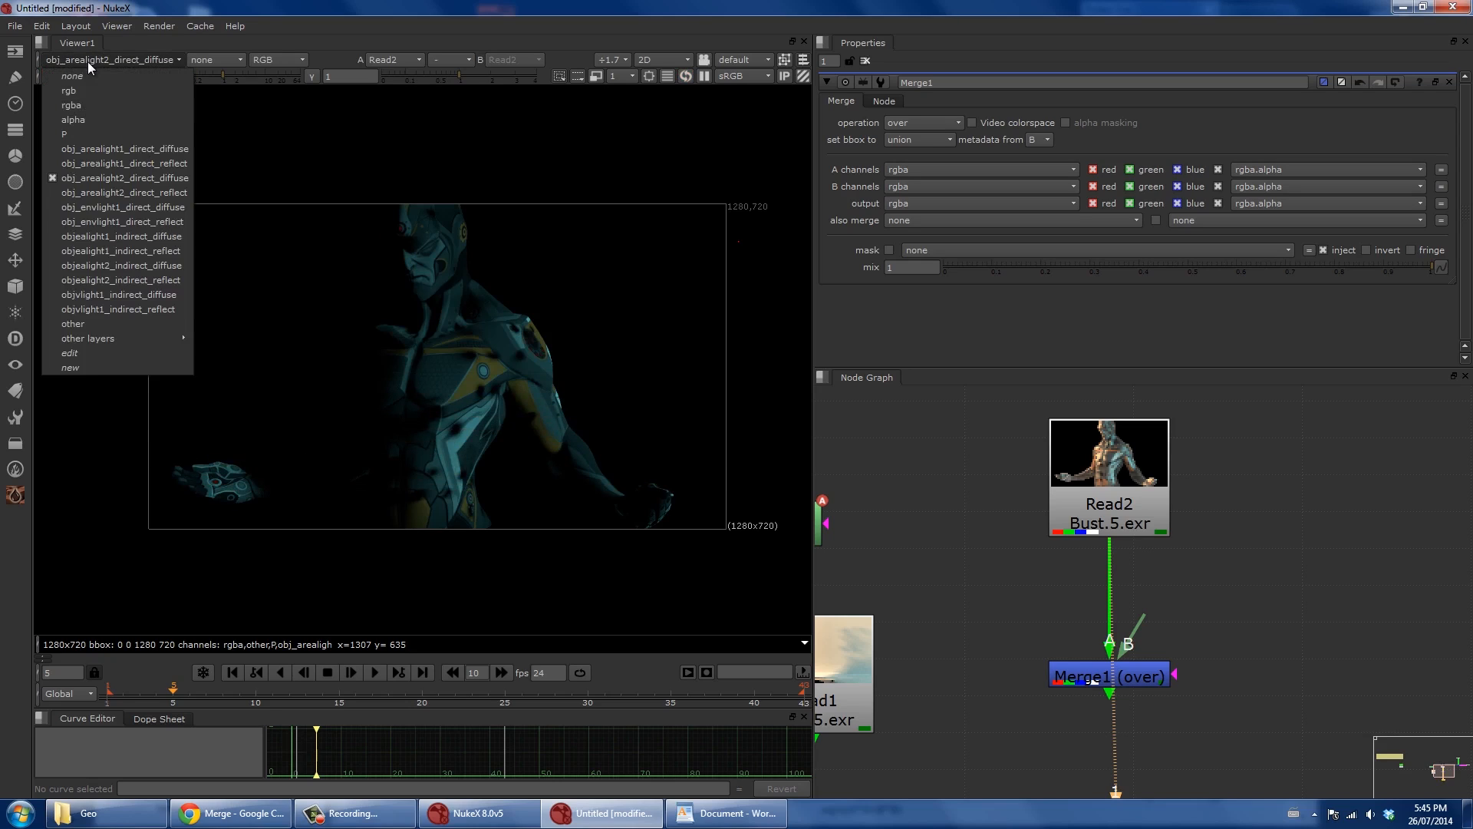
click(120, 209)
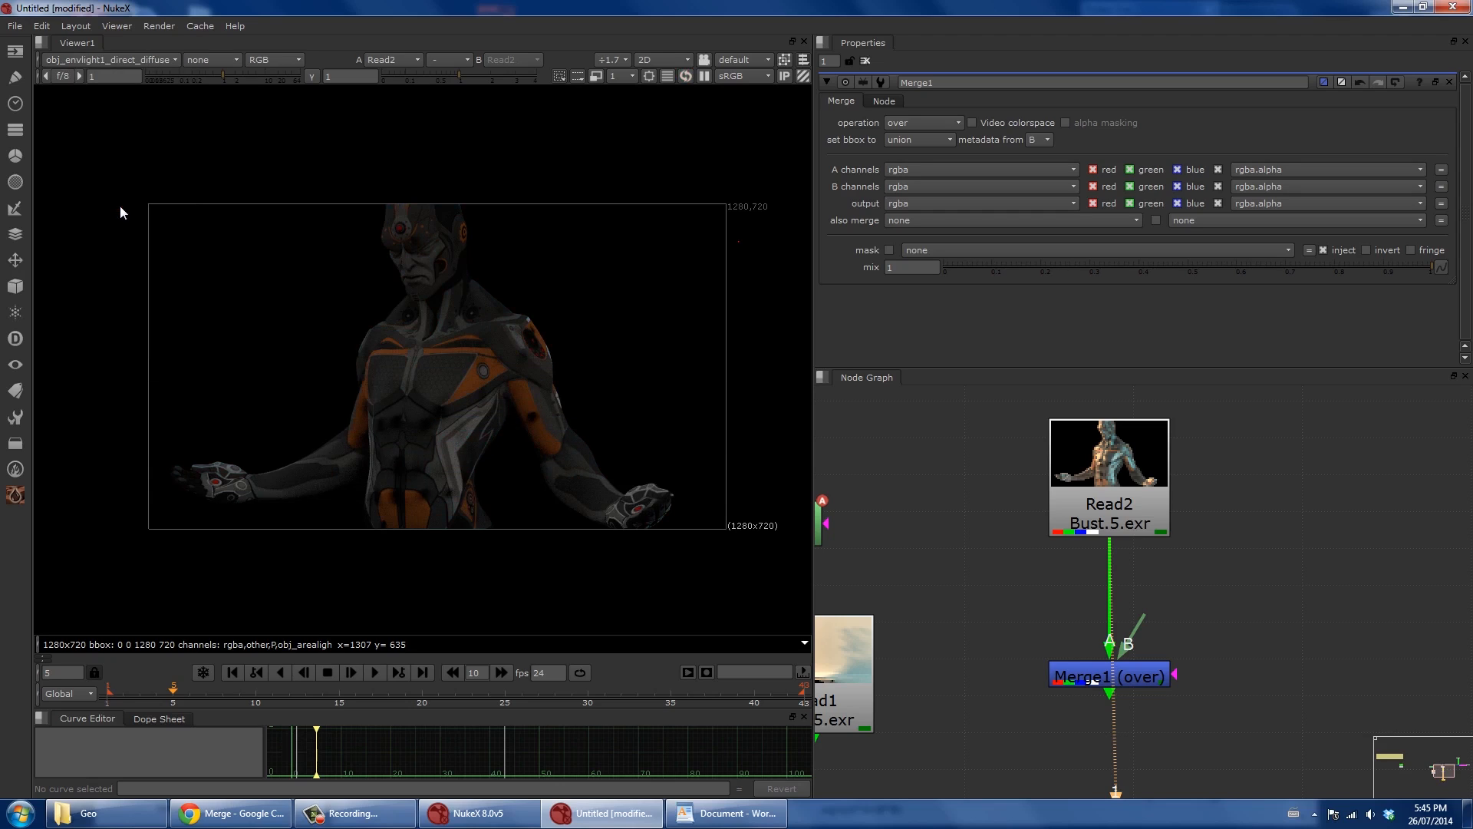
Inspect Read2's objealight1_indirect_diffuse and objealight2_indirect_diffuse layers, and return the viewer to rgba.
click(110, 60)
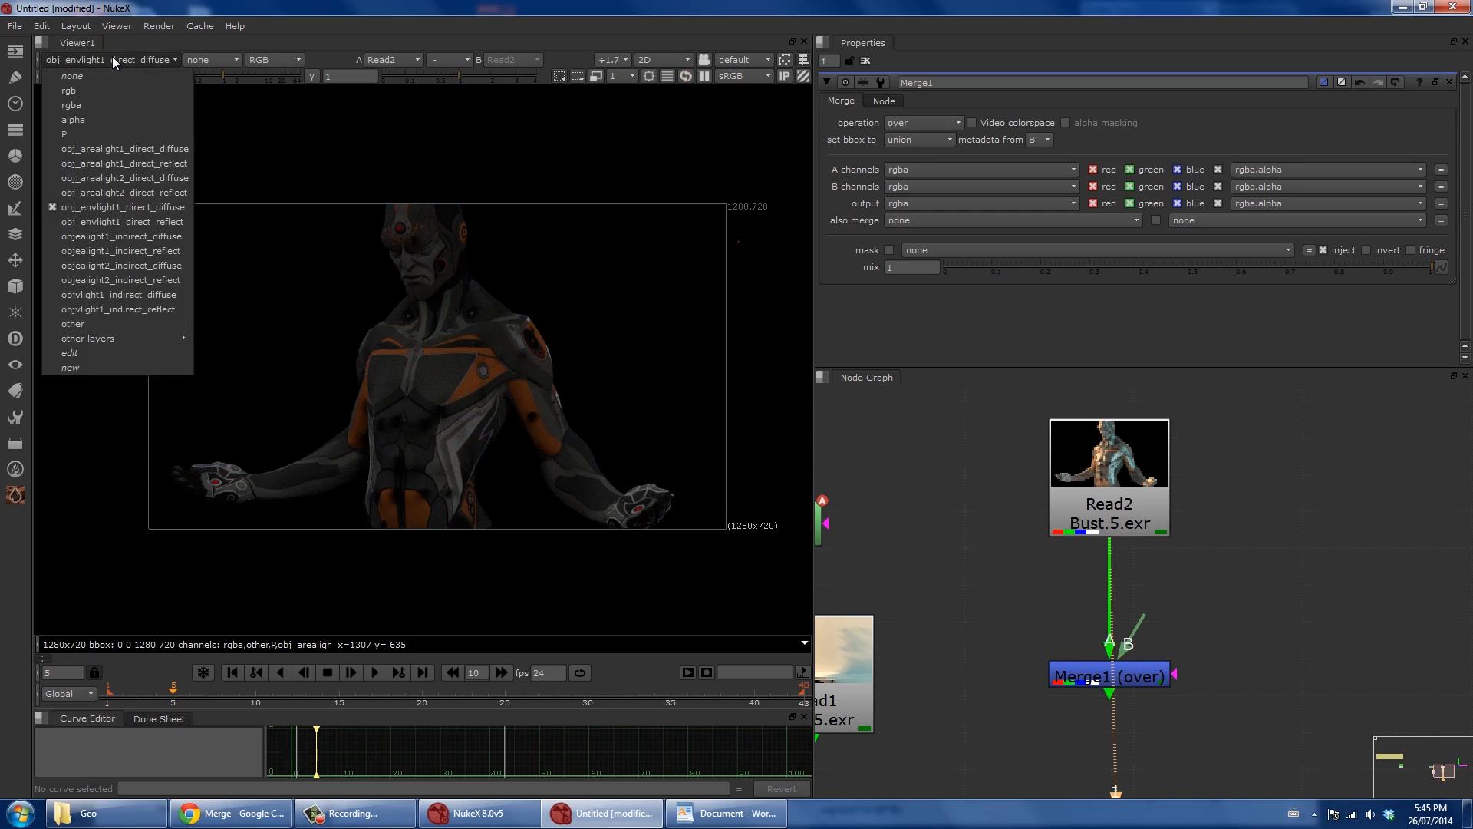
click(132, 238)
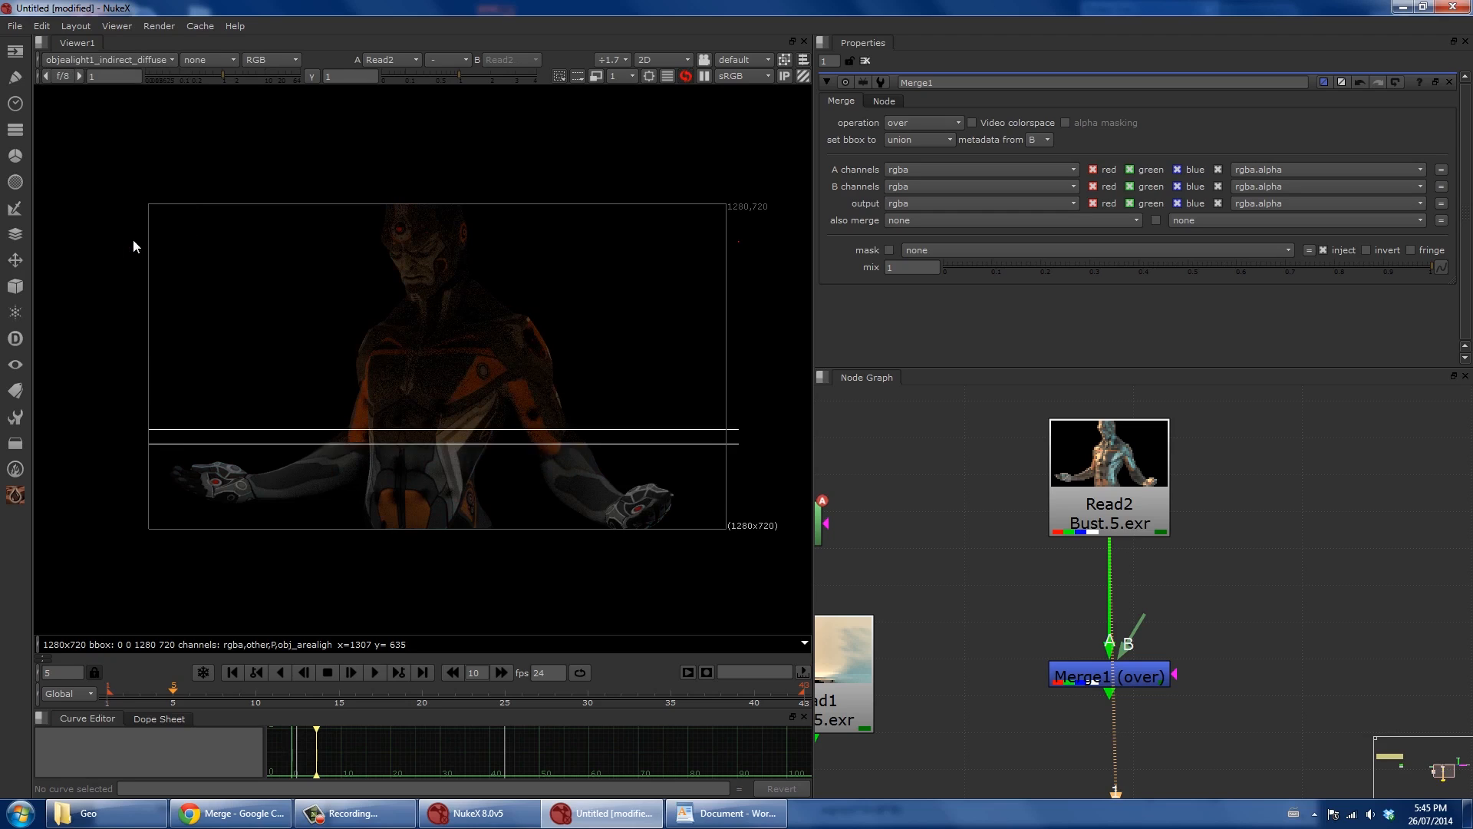
click(86, 61)
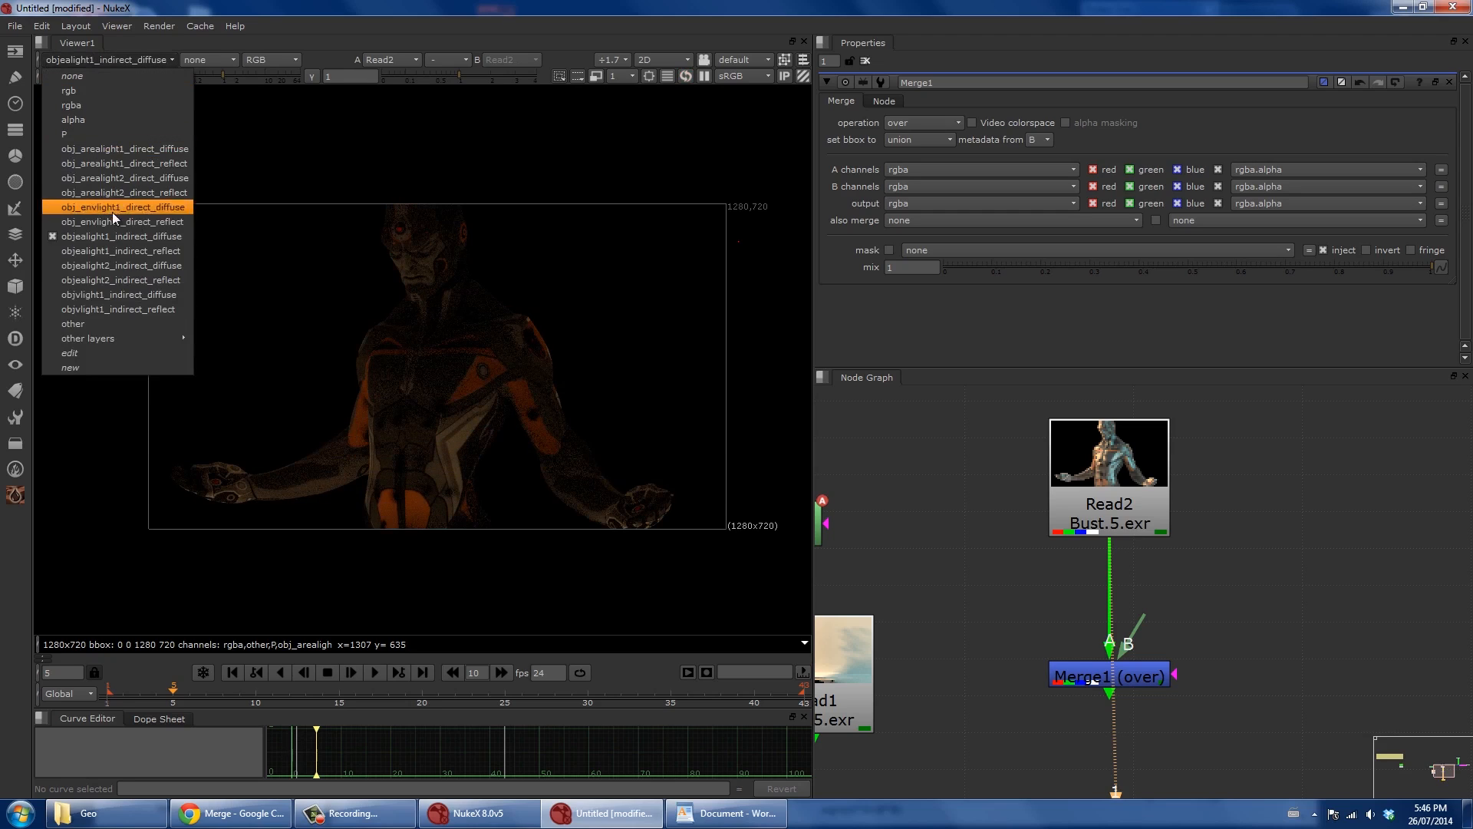
click(122, 264)
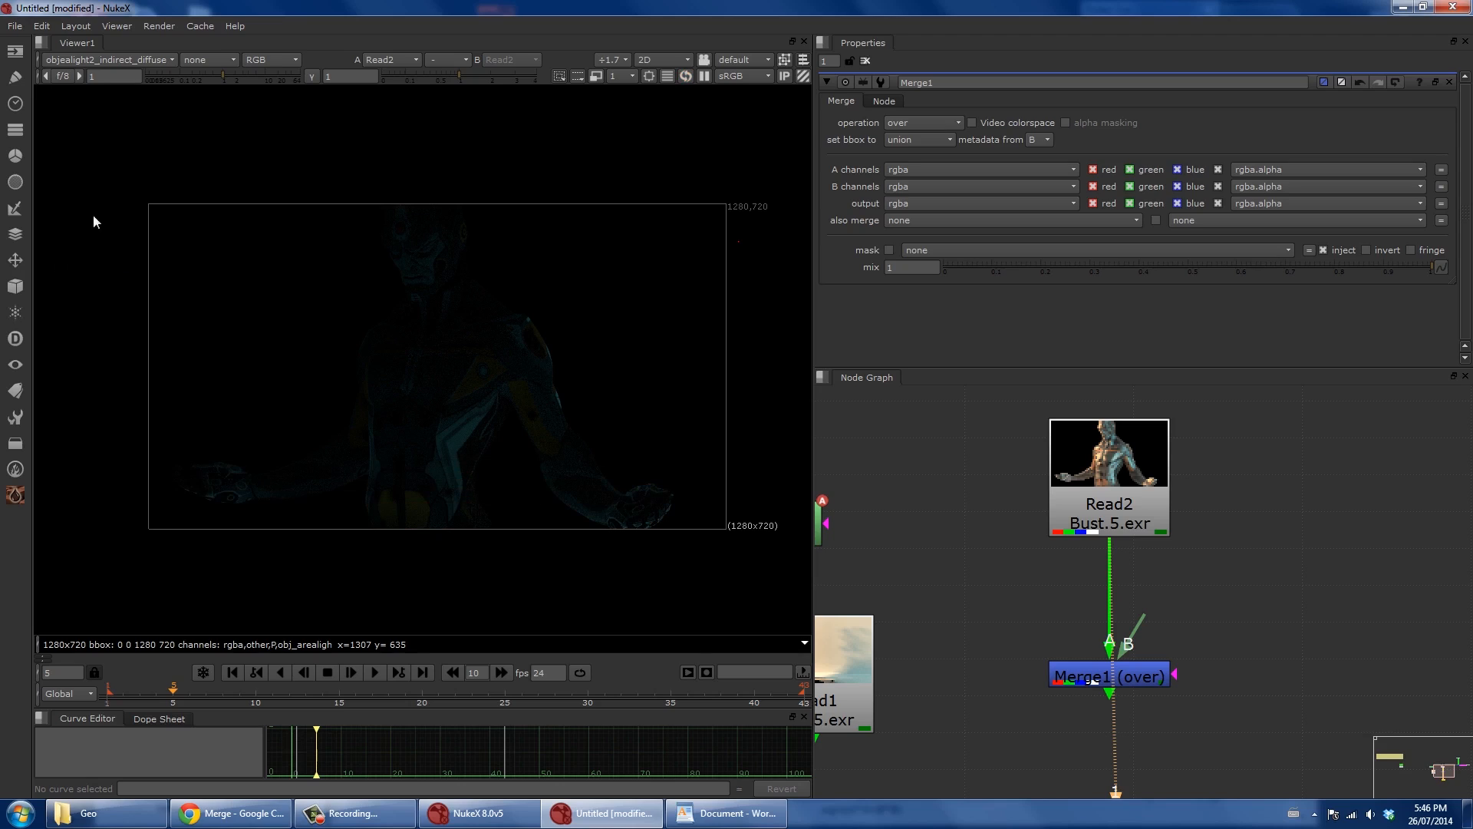
click(89, 60)
click(93, 111)
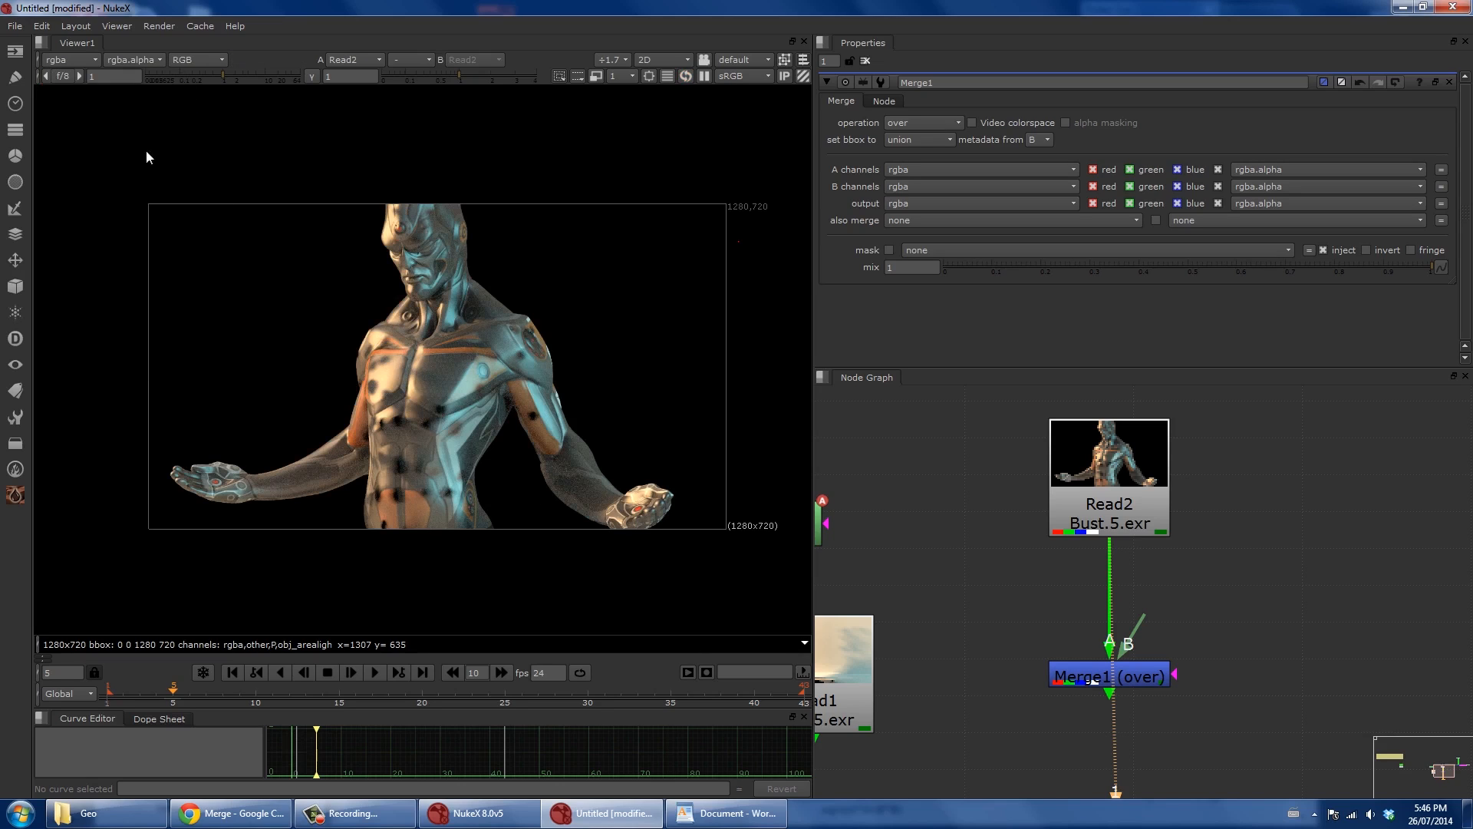
Delete the Merge1 node and add a Shuffle node connected to Read2.
click(1139, 675)
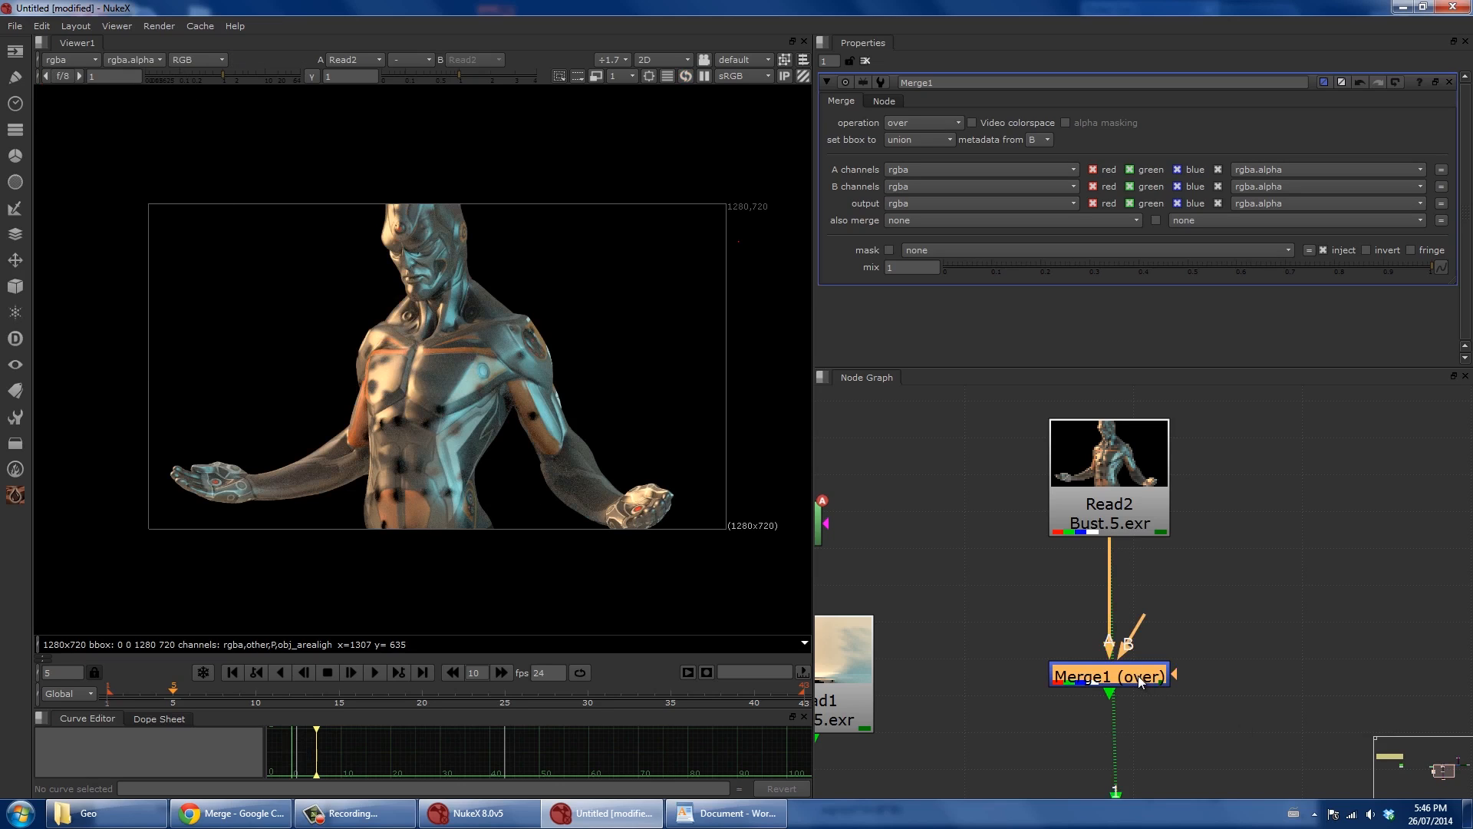
key(Delete)
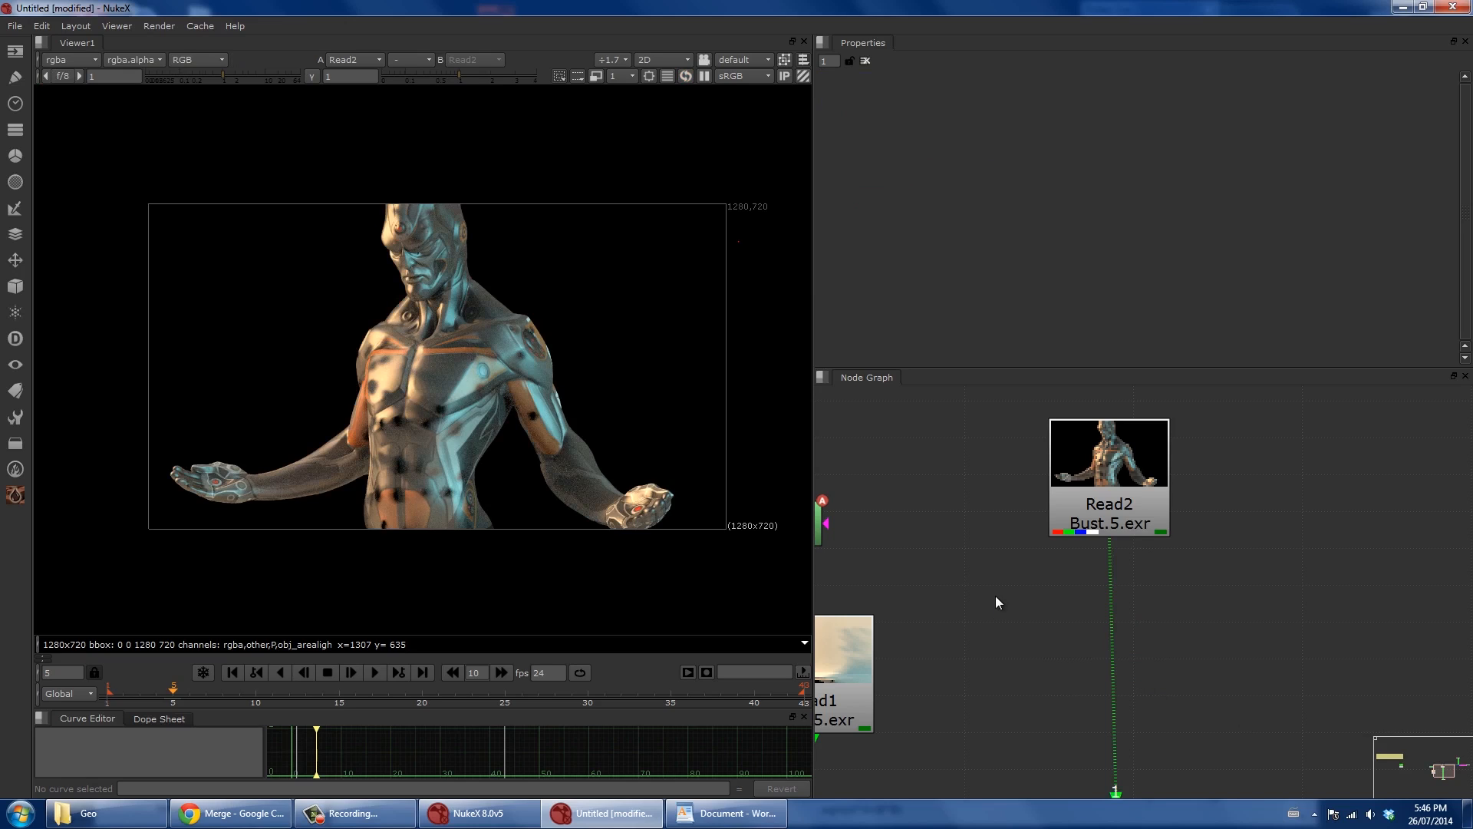
key(Tab)
text(Shuffle\)
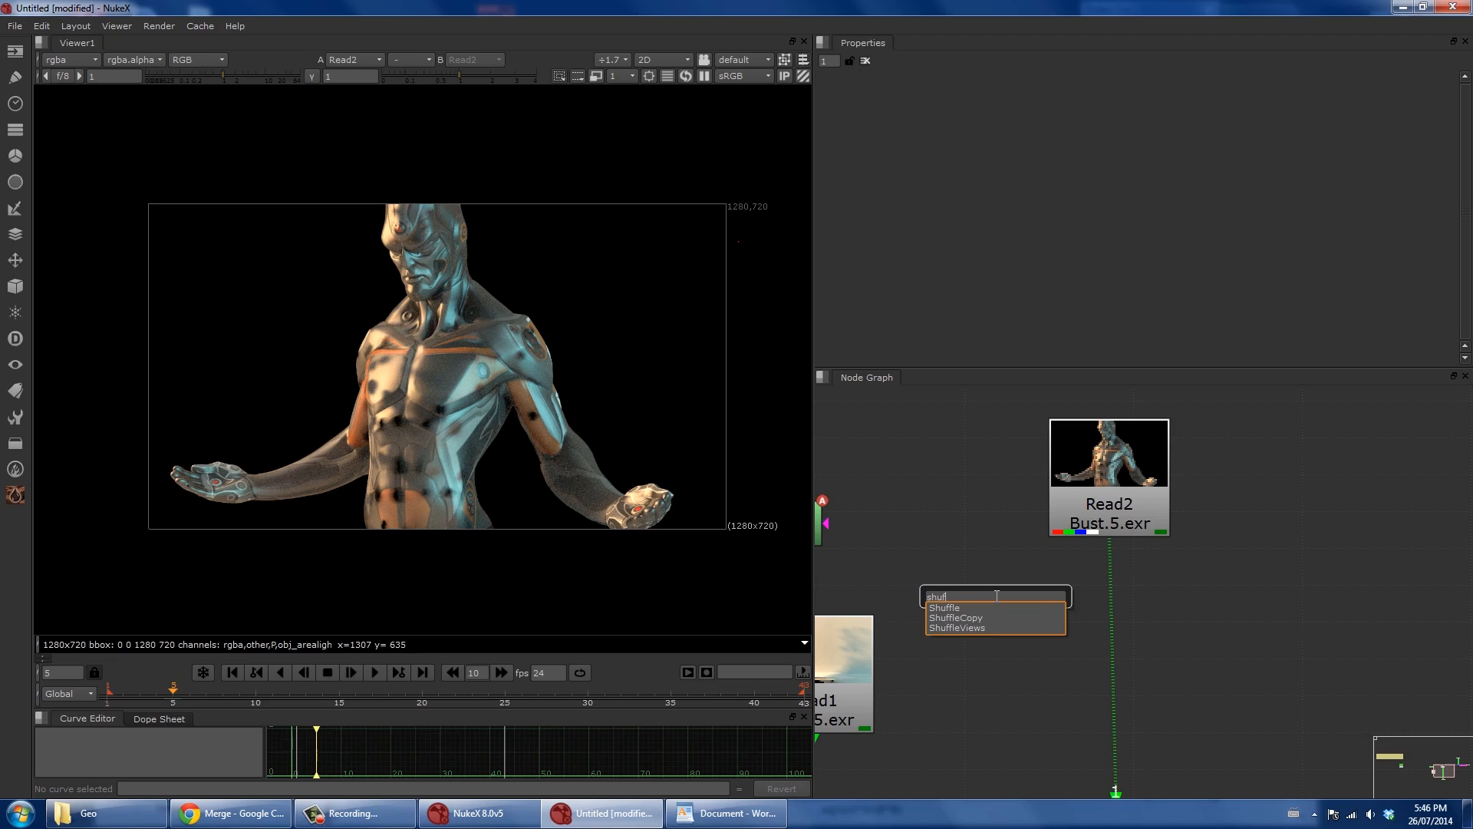
key(Return)
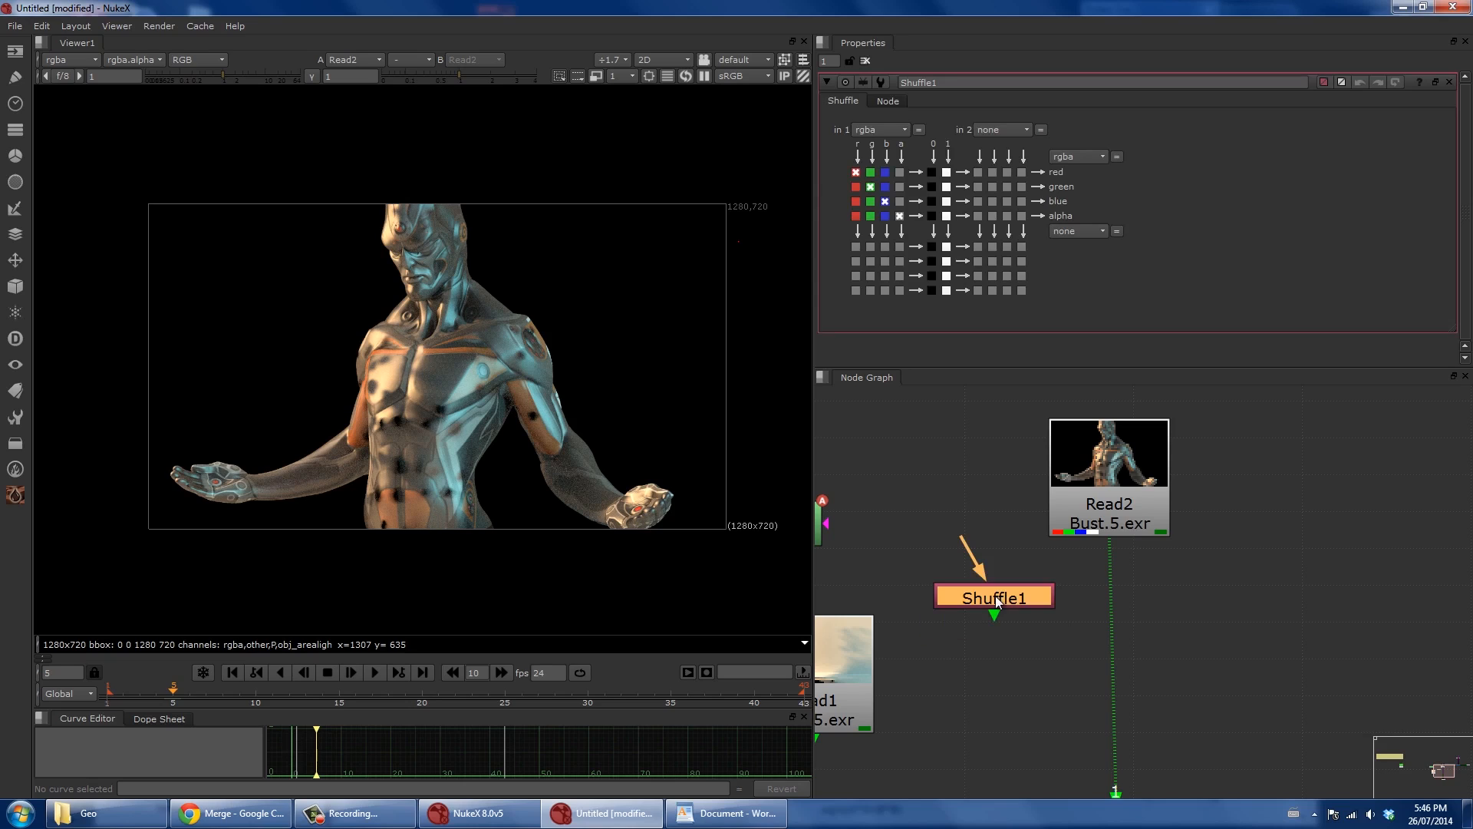
drag(960, 541, 1090, 522)
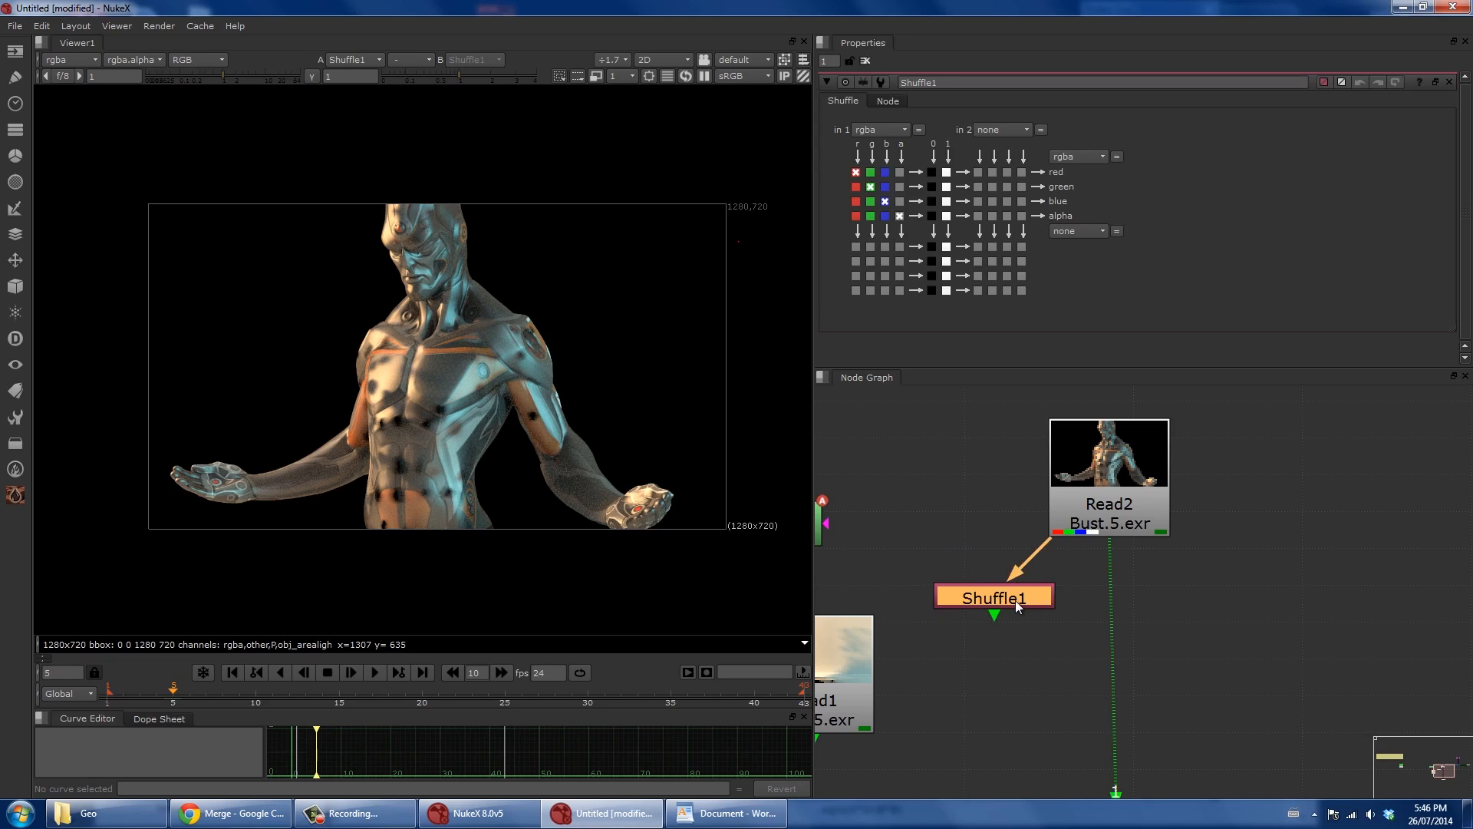
View the Shuffle1 output and set its first input layer to obj_arealight1_direct_diffuse.
key(1)
click(876, 129)
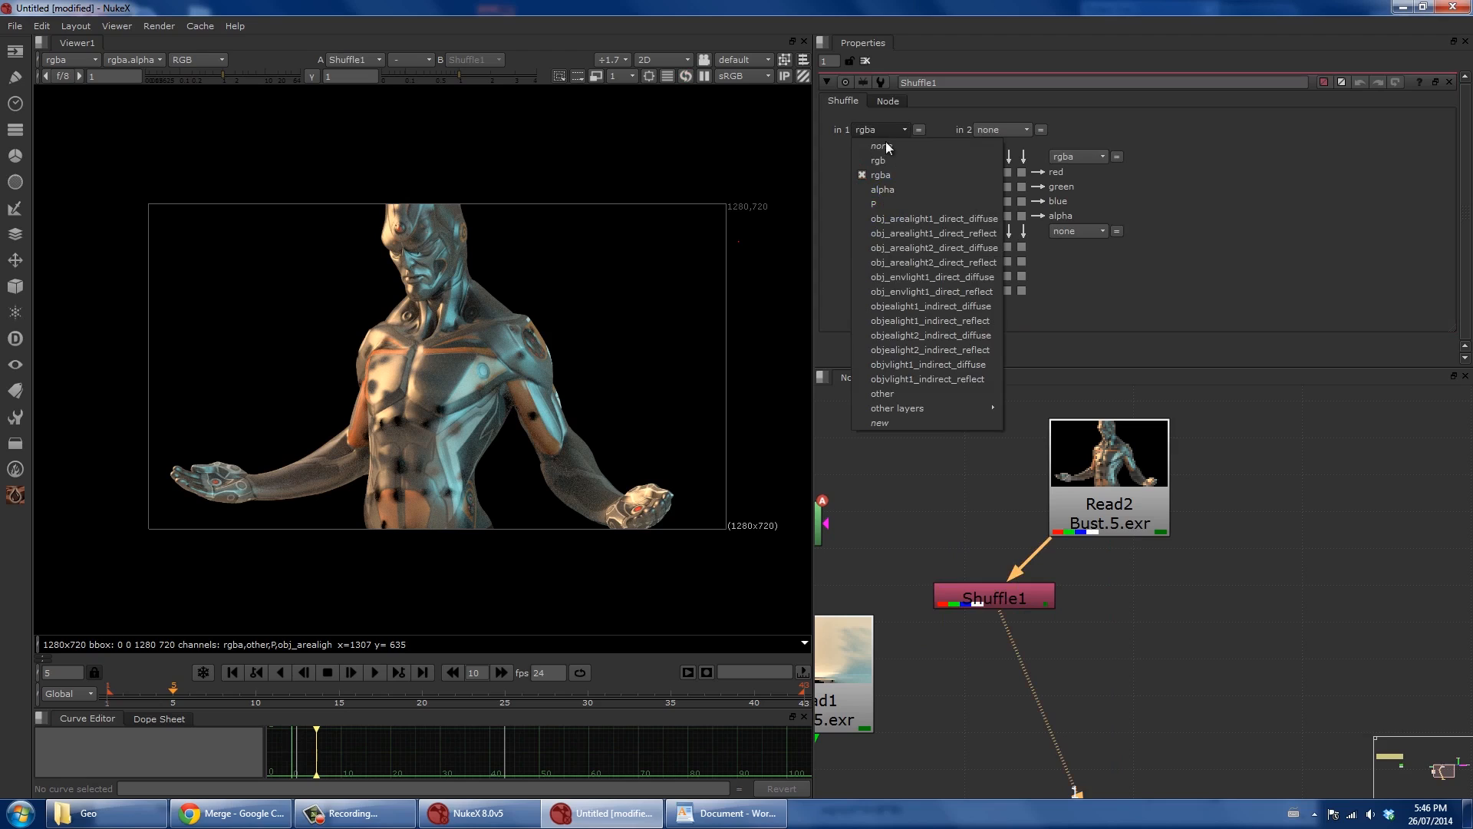
click(893, 228)
Add a second Shuffle node fed by Read2, view it, and set its first input layer to obj_arealight2_direct_diffuse.
click(1165, 606)
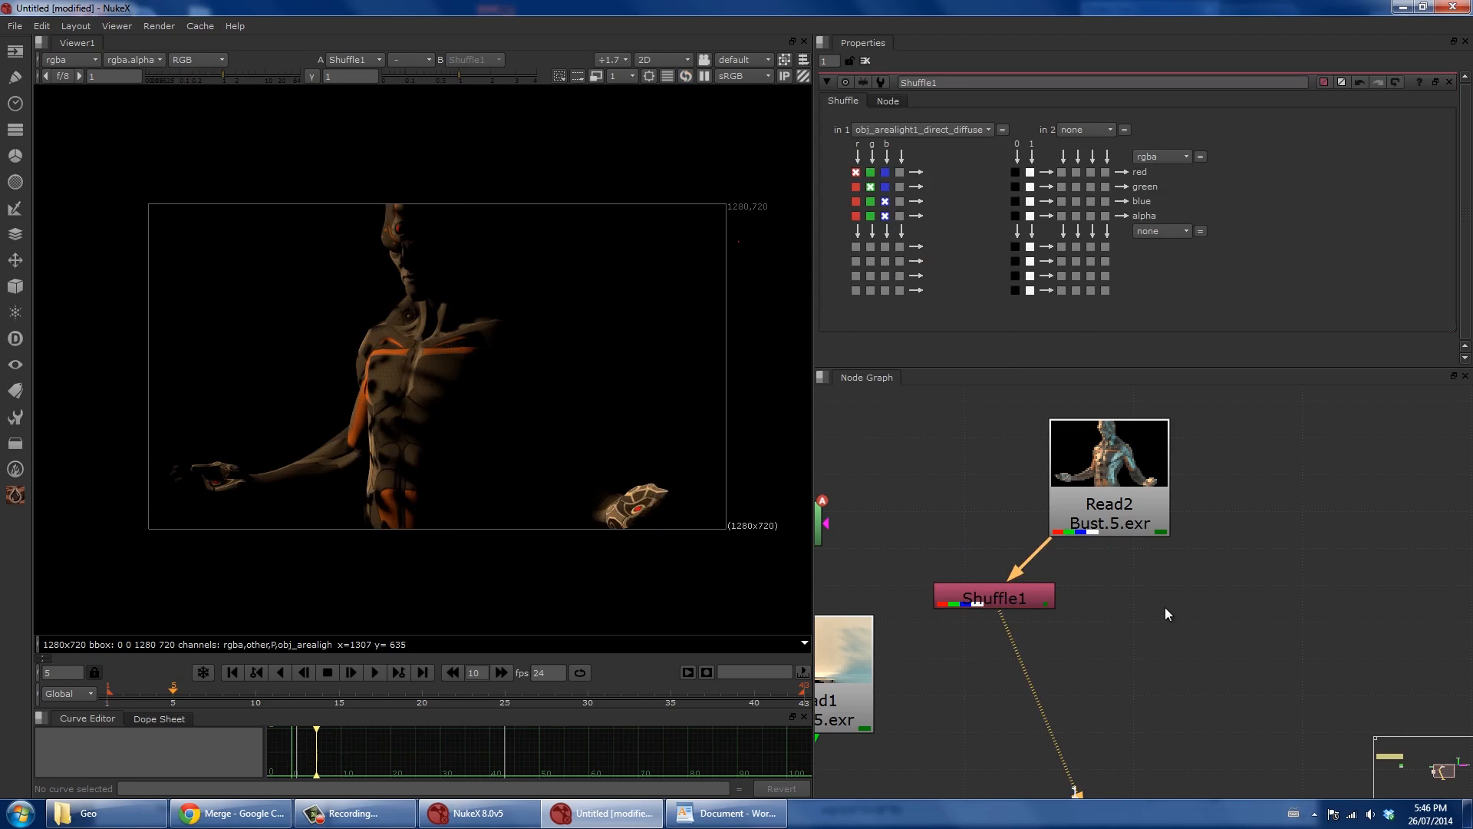
key(Tab)
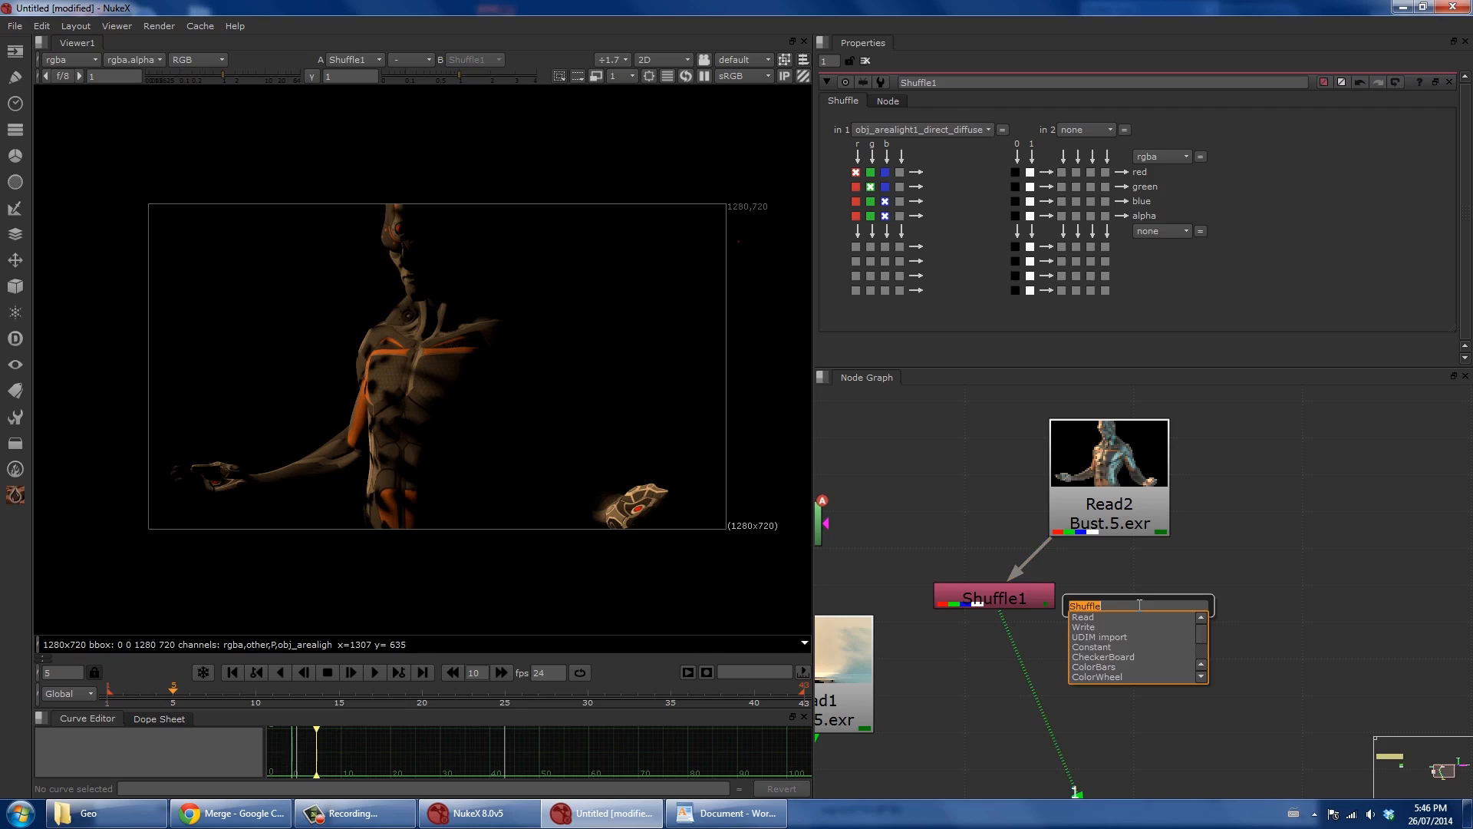
key(Return)
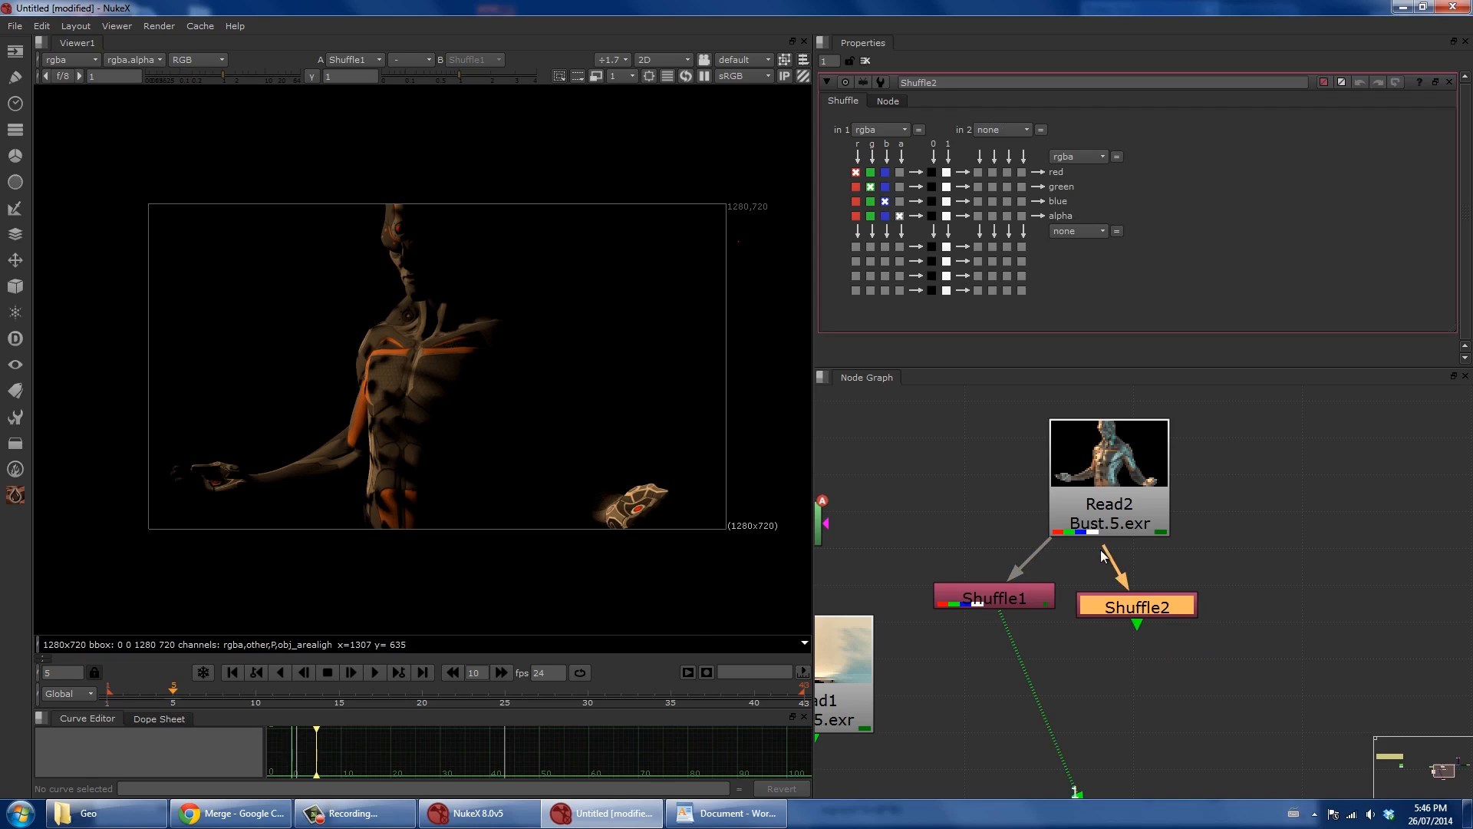
key(1)
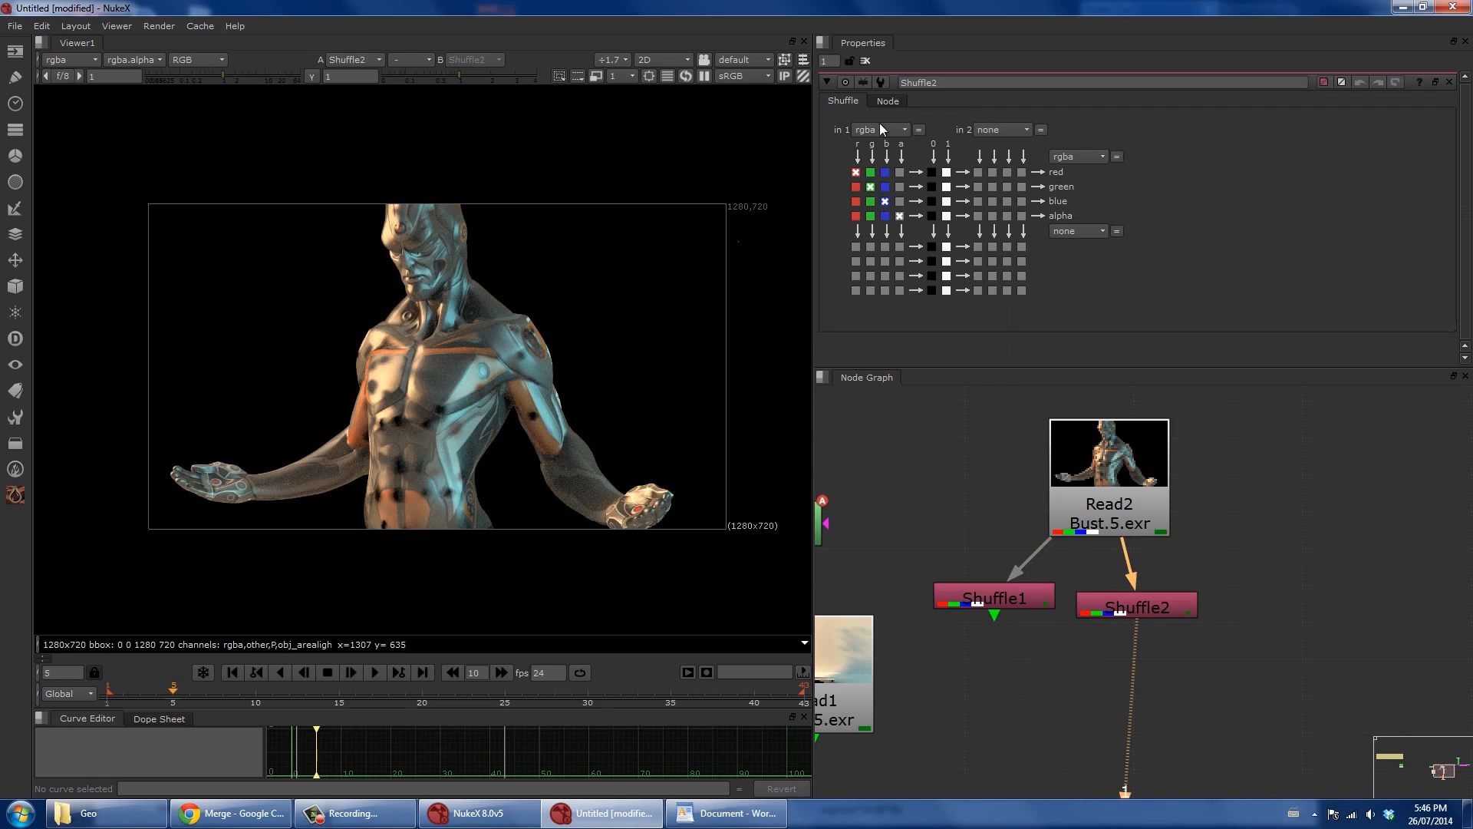
click(879, 126)
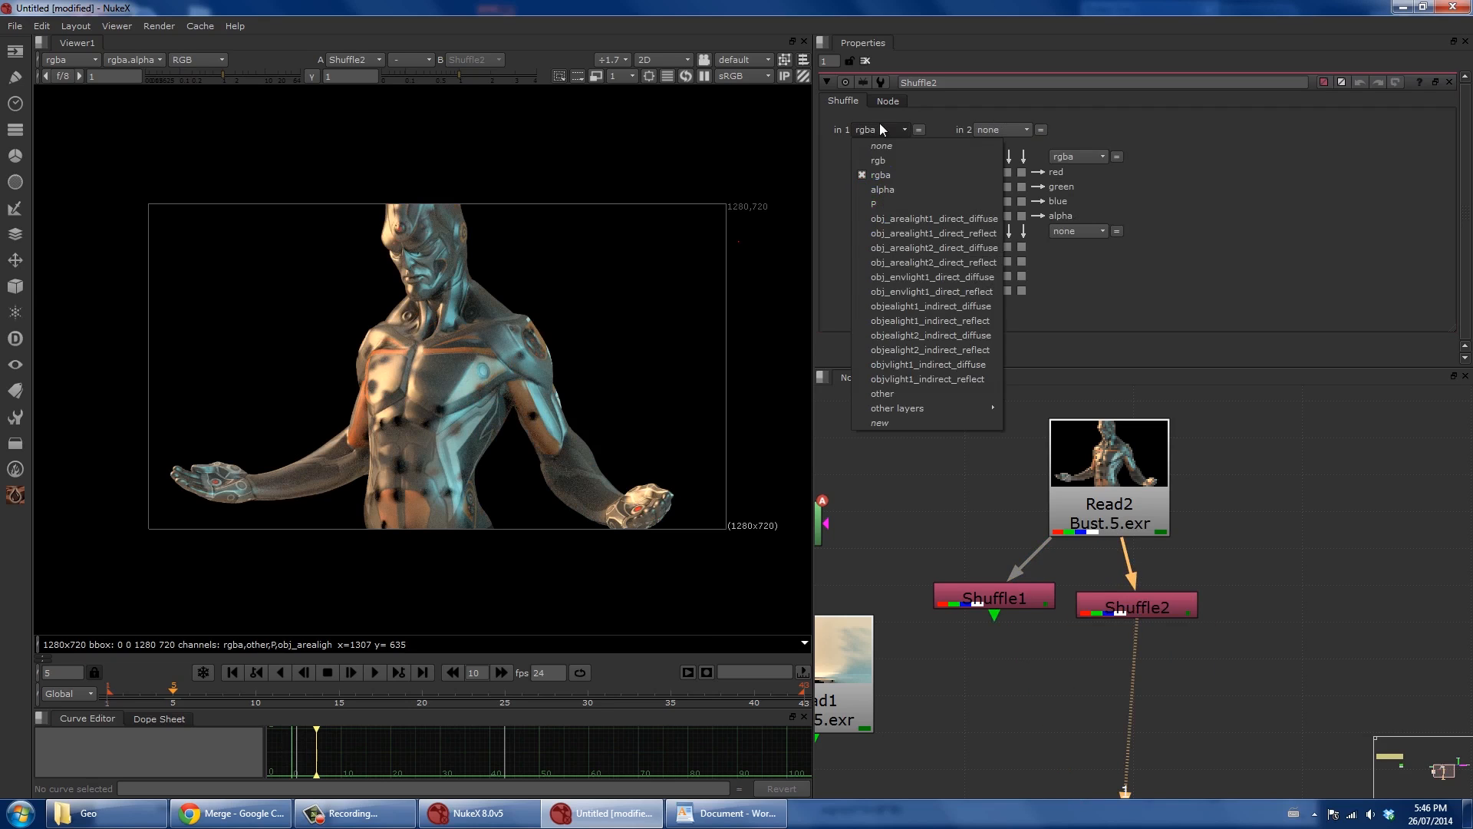
click(904, 247)
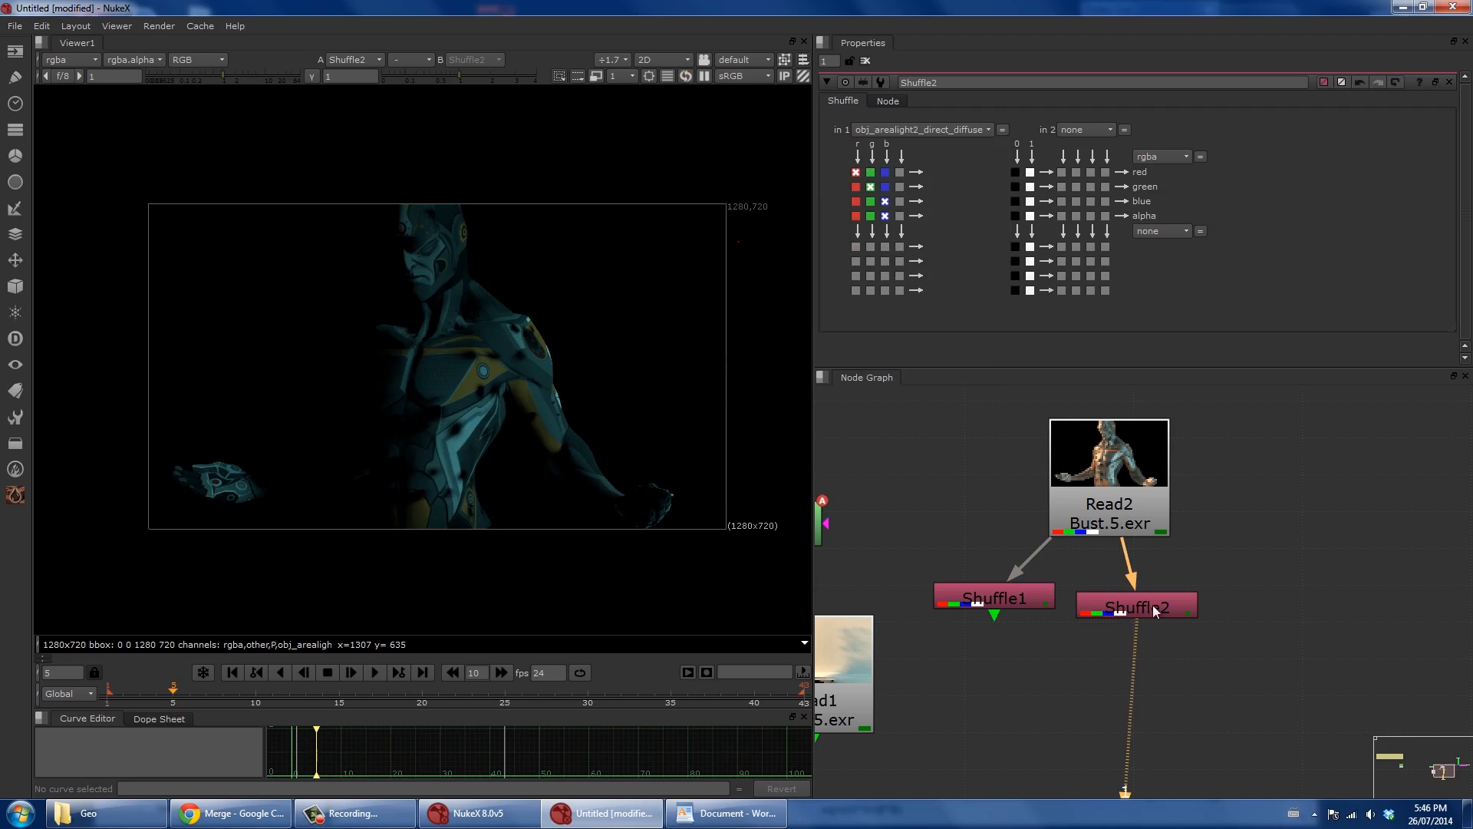
Add a third Shuffle node connected to Read2, view it, and set its first input layer to obj_envlight1_direct_diffuse.
key(Tab)
key(Return)
drag(1277, 583, 1136, 499)
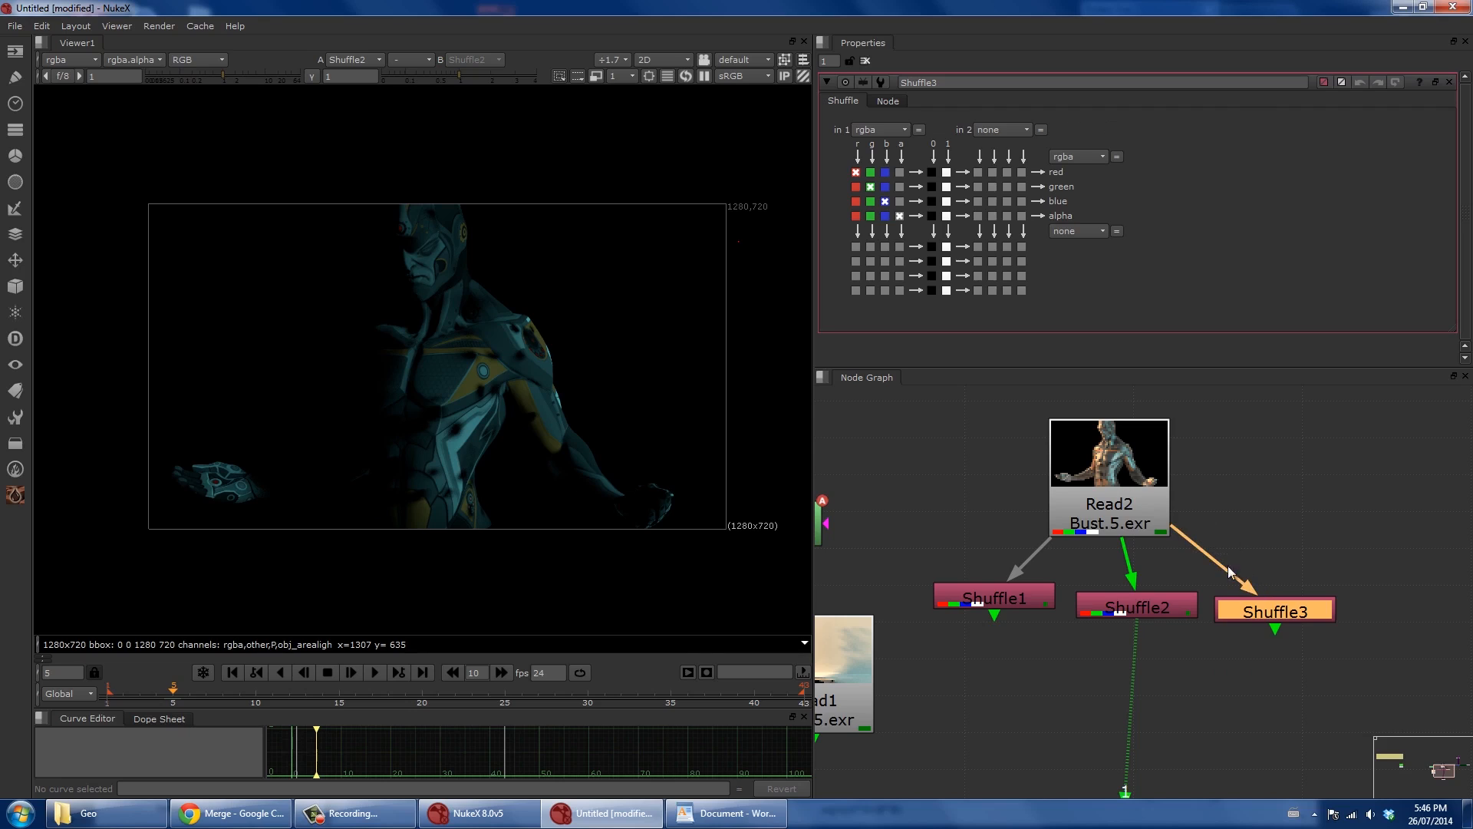
drag(1266, 617, 1272, 592)
key(1)
click(880, 129)
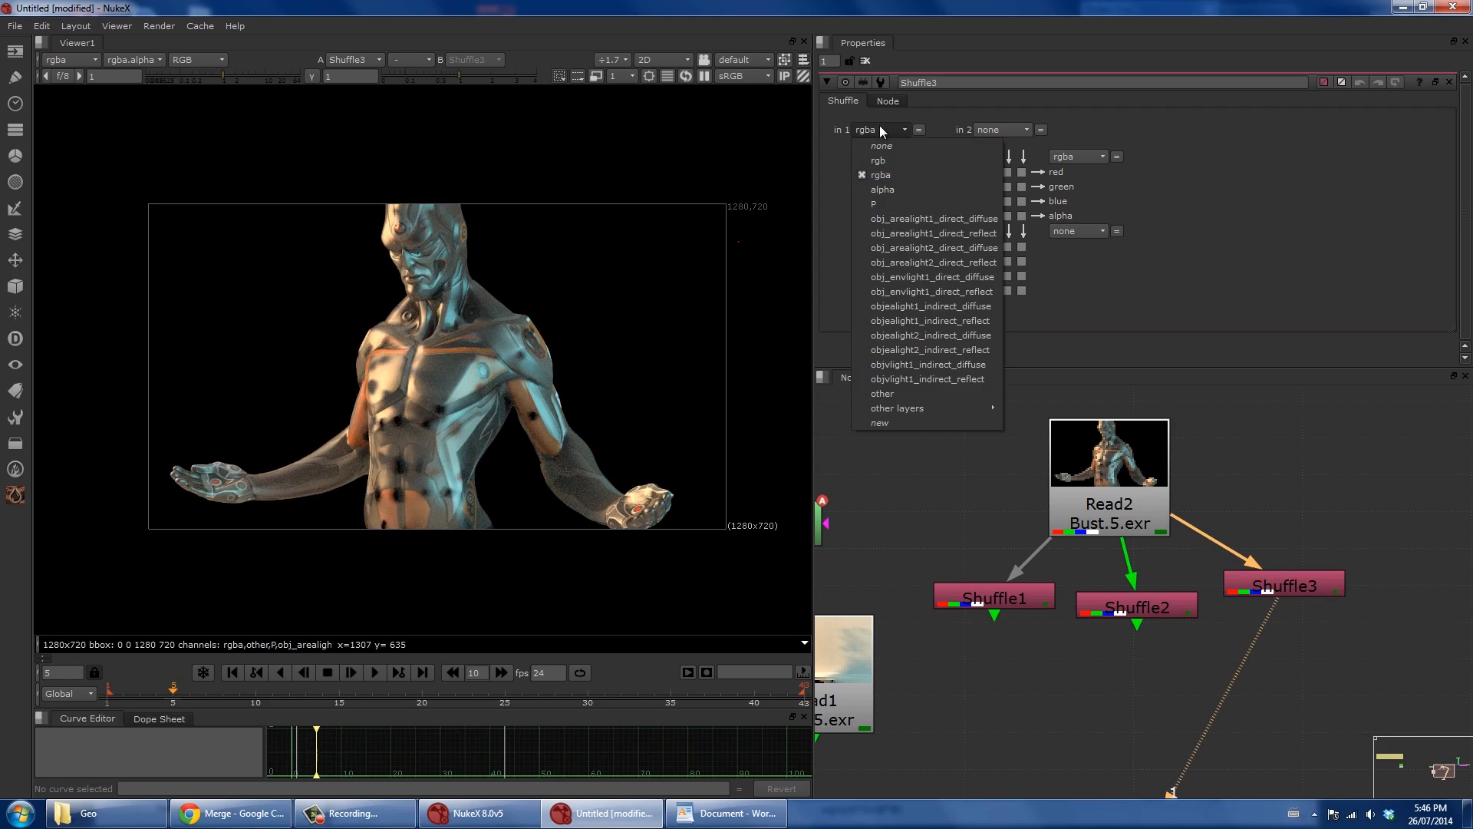
click(908, 277)
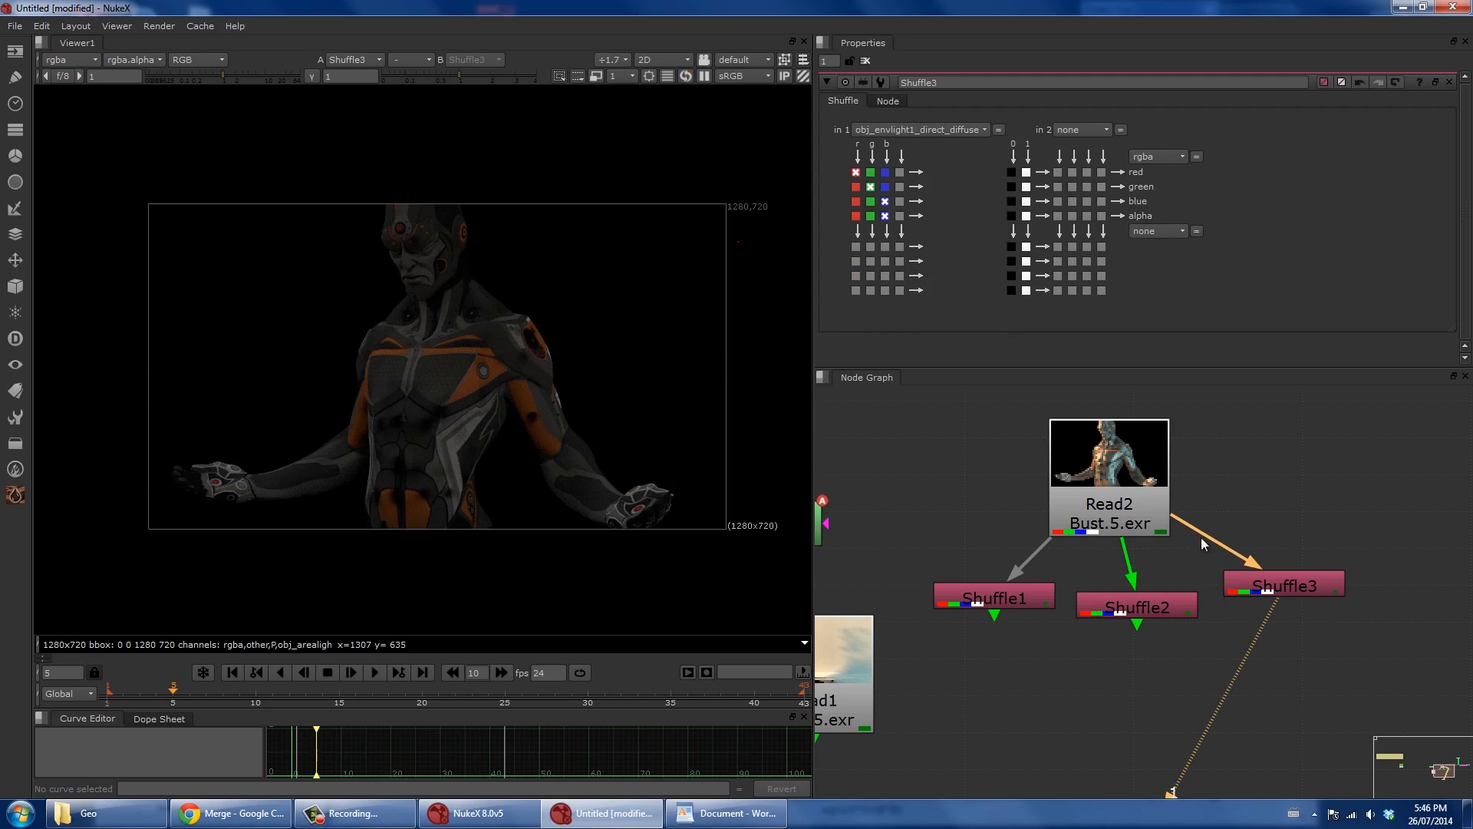
View the outputs of Shuffle1, Shuffle2 and Shuffle3 one after another.
middle_drag(1076, 689, 1074, 625)
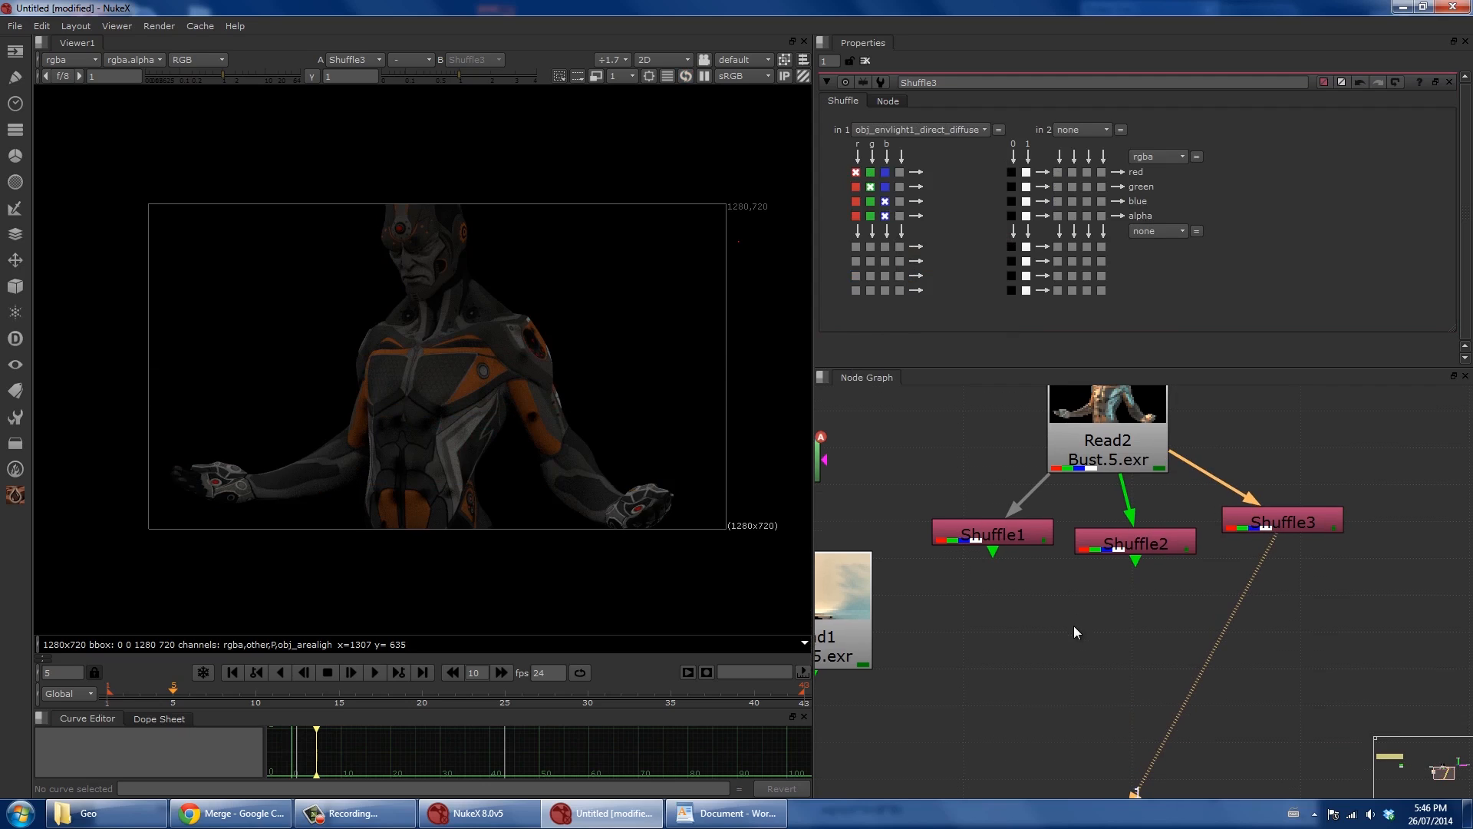
click(1005, 529)
key(1)
click(1147, 551)
key(1)
click(1270, 528)
key(1)
Merge Shuffle1 as B with Shuffle2 as A, view the result, and set the merge operation to plus.
click(1042, 612)
key(m)
drag(1065, 561, 1119, 543)
key(1)
click(905, 122)
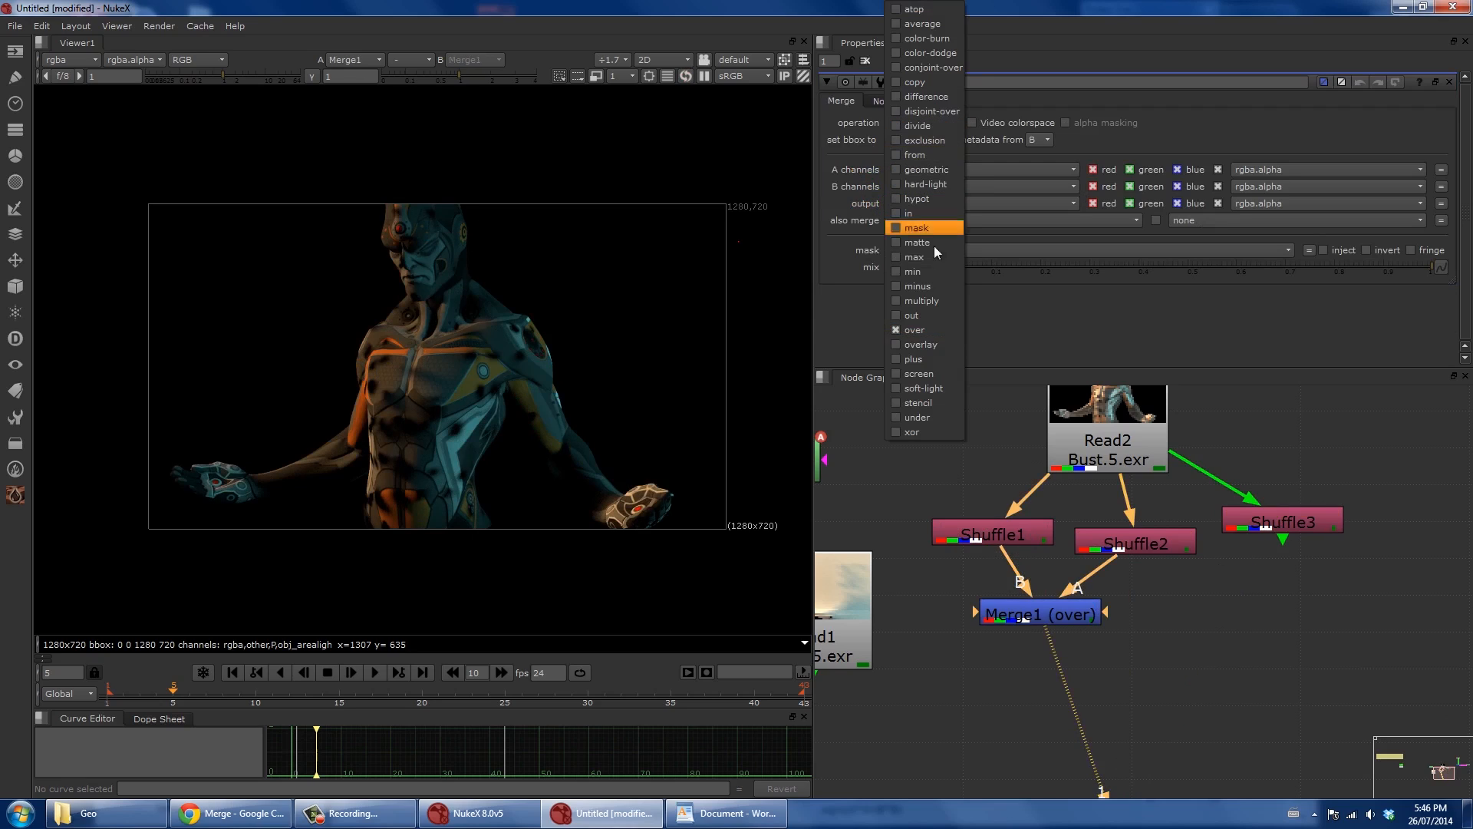
click(941, 358)
Duplicate the plus merge below Merge1, connect its A input to Shuffle3, and view the combined lights.
click(1019, 618)
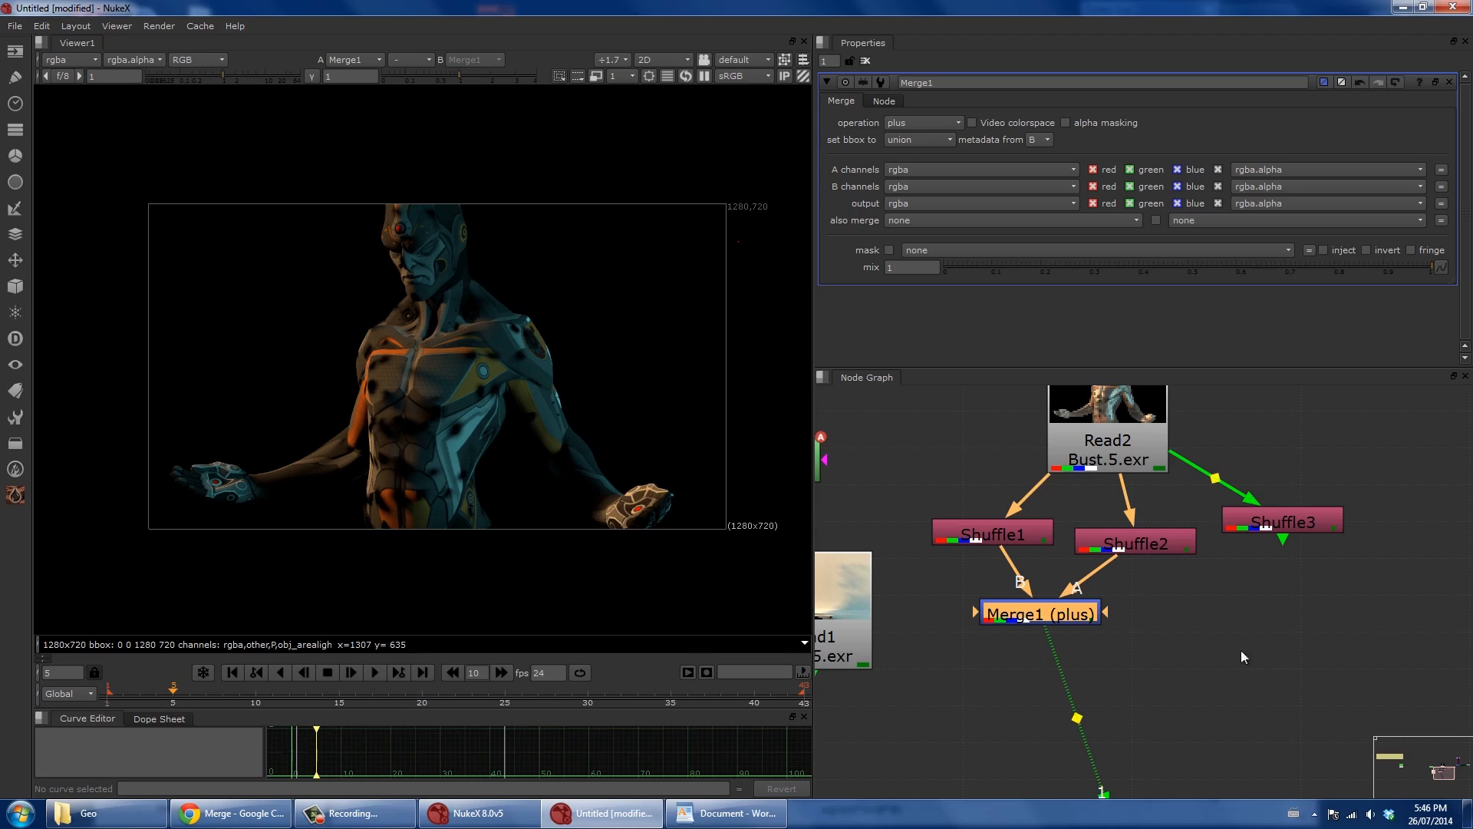
click(1187, 669)
key(ctrl+v)
drag(1217, 610, 1278, 527)
key(1)
Try out the mix values of Merge3 and Merge1, leaving both at 1.
double_click(1177, 671)
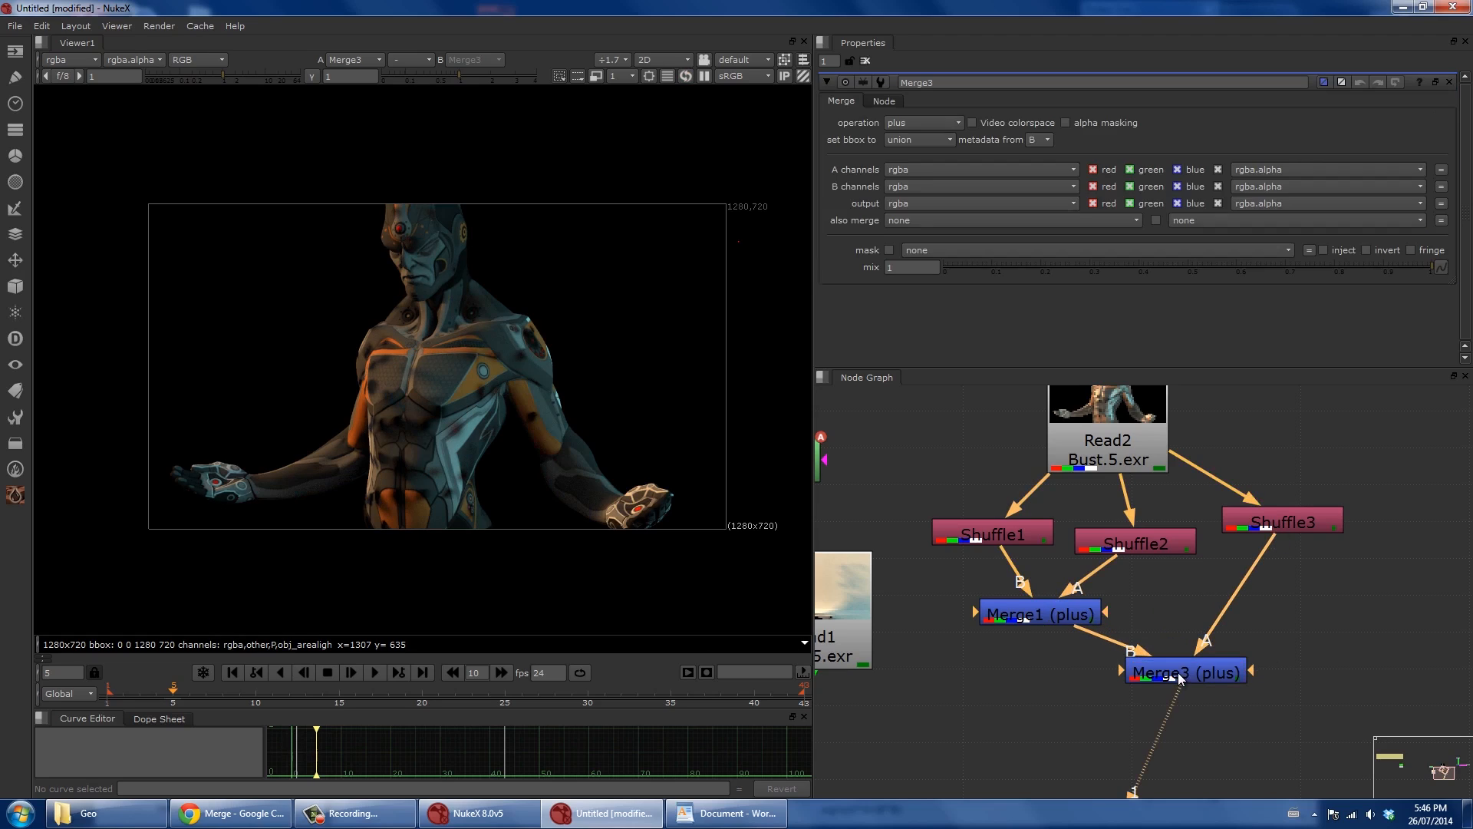
drag(1214, 266, 1386, 274)
double_click(1087, 618)
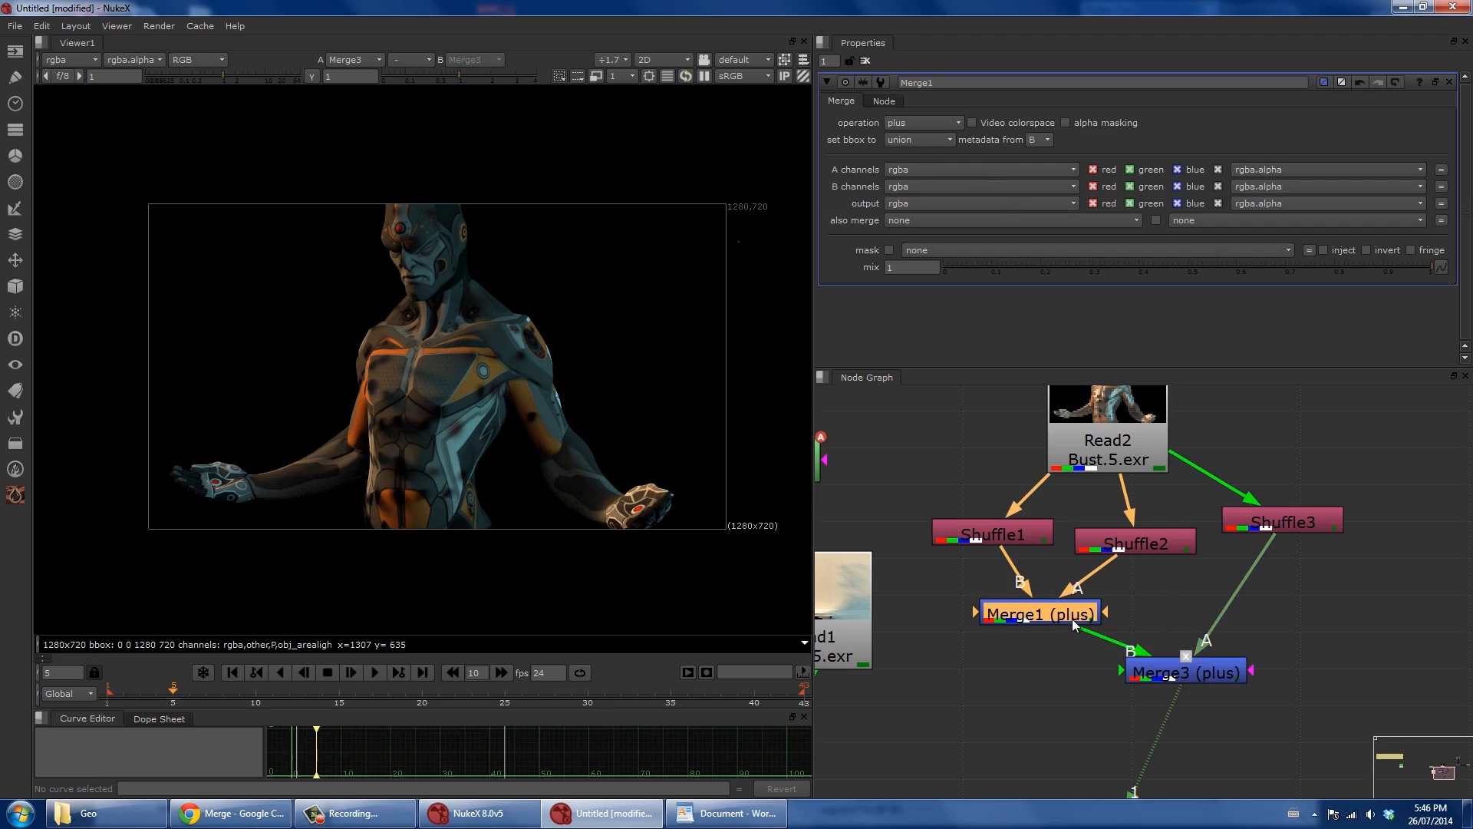
drag(1140, 266, 1472, 251)
Review the separate light passes by viewing Shuffle1, Shuffle2 and Shuffle3 again.
click(998, 536)
key(1)
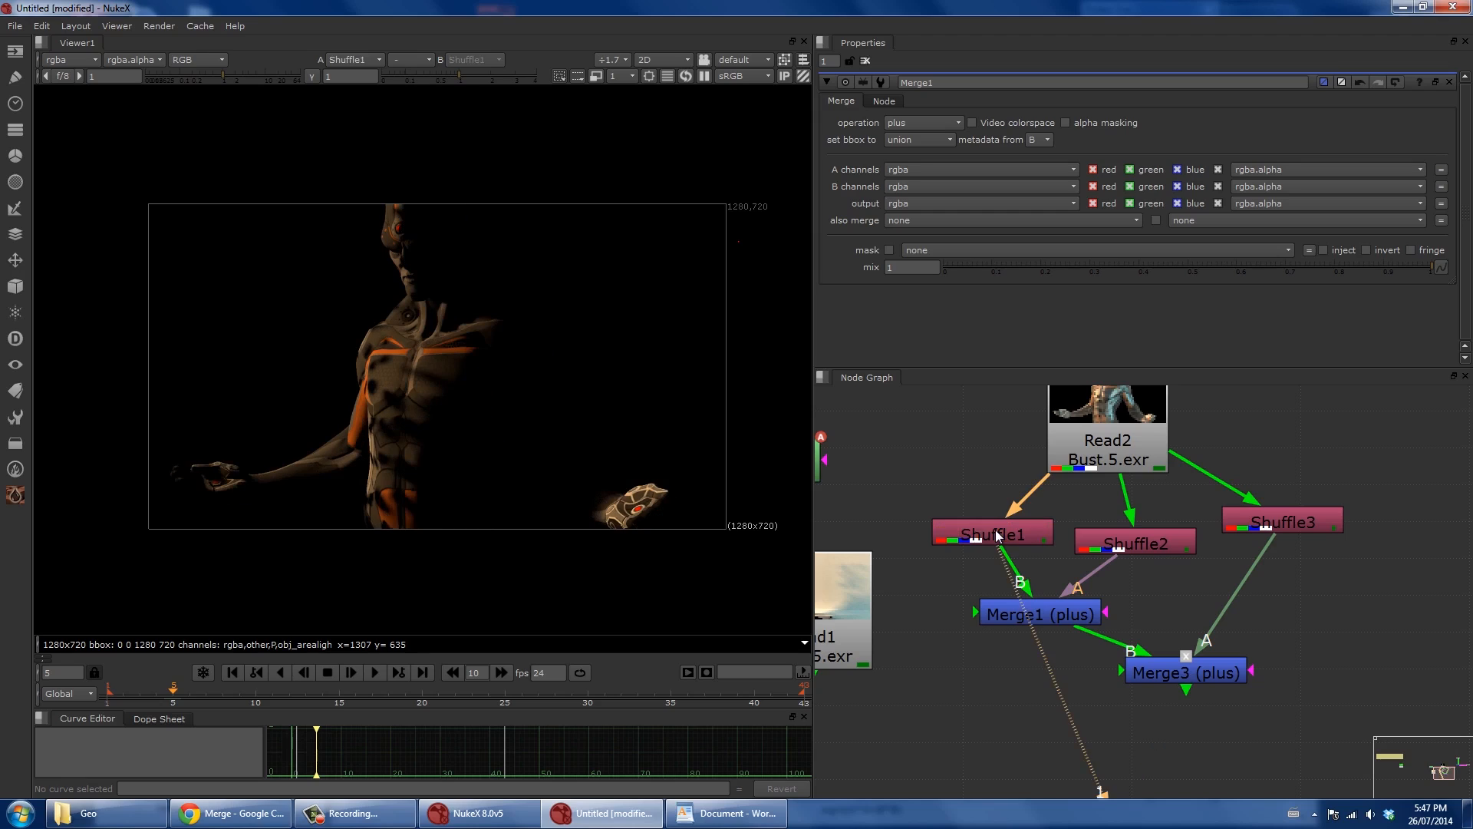
click(1132, 546)
key(1)
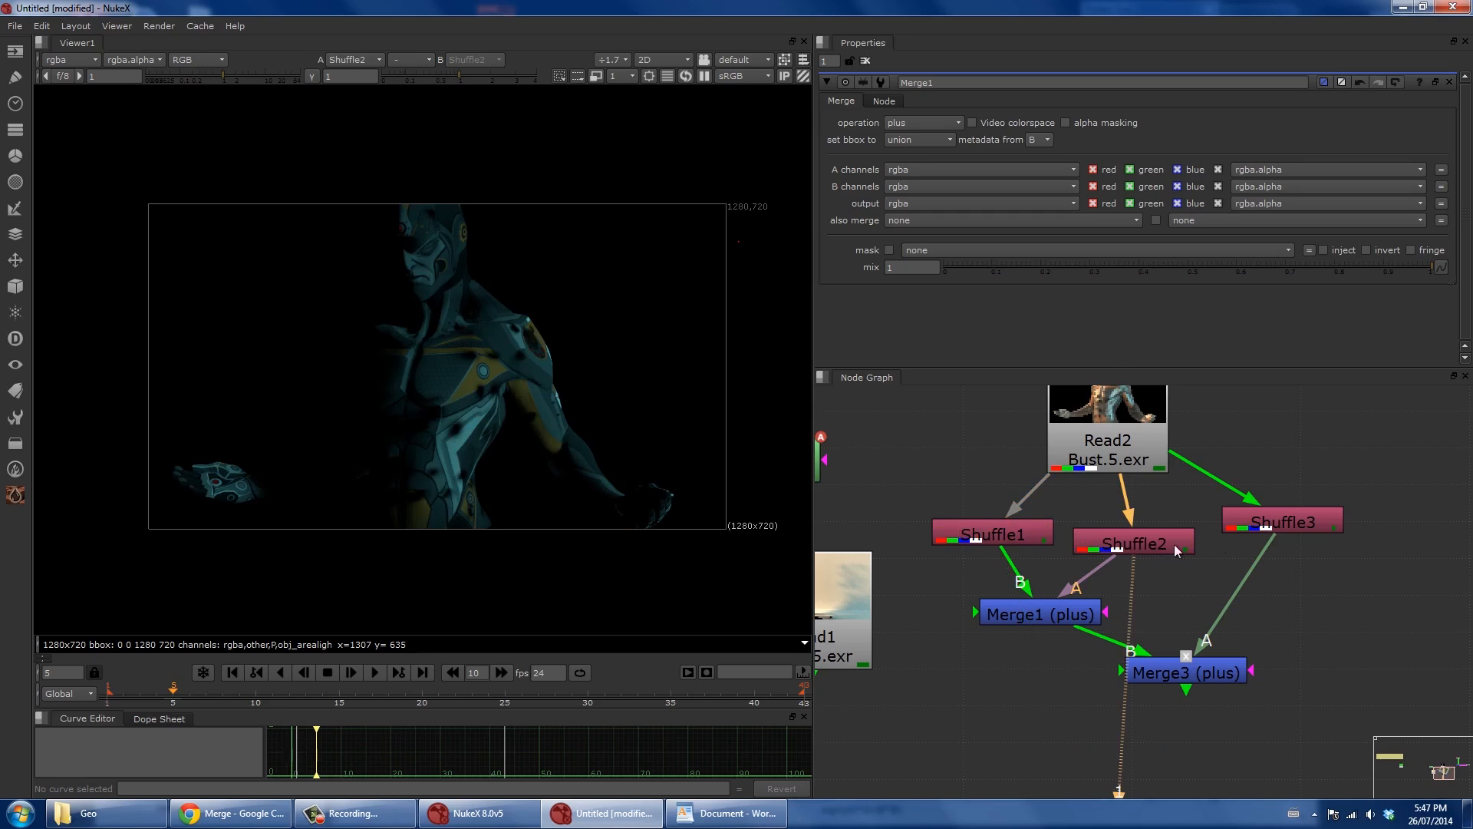
click(1279, 524)
key(1)
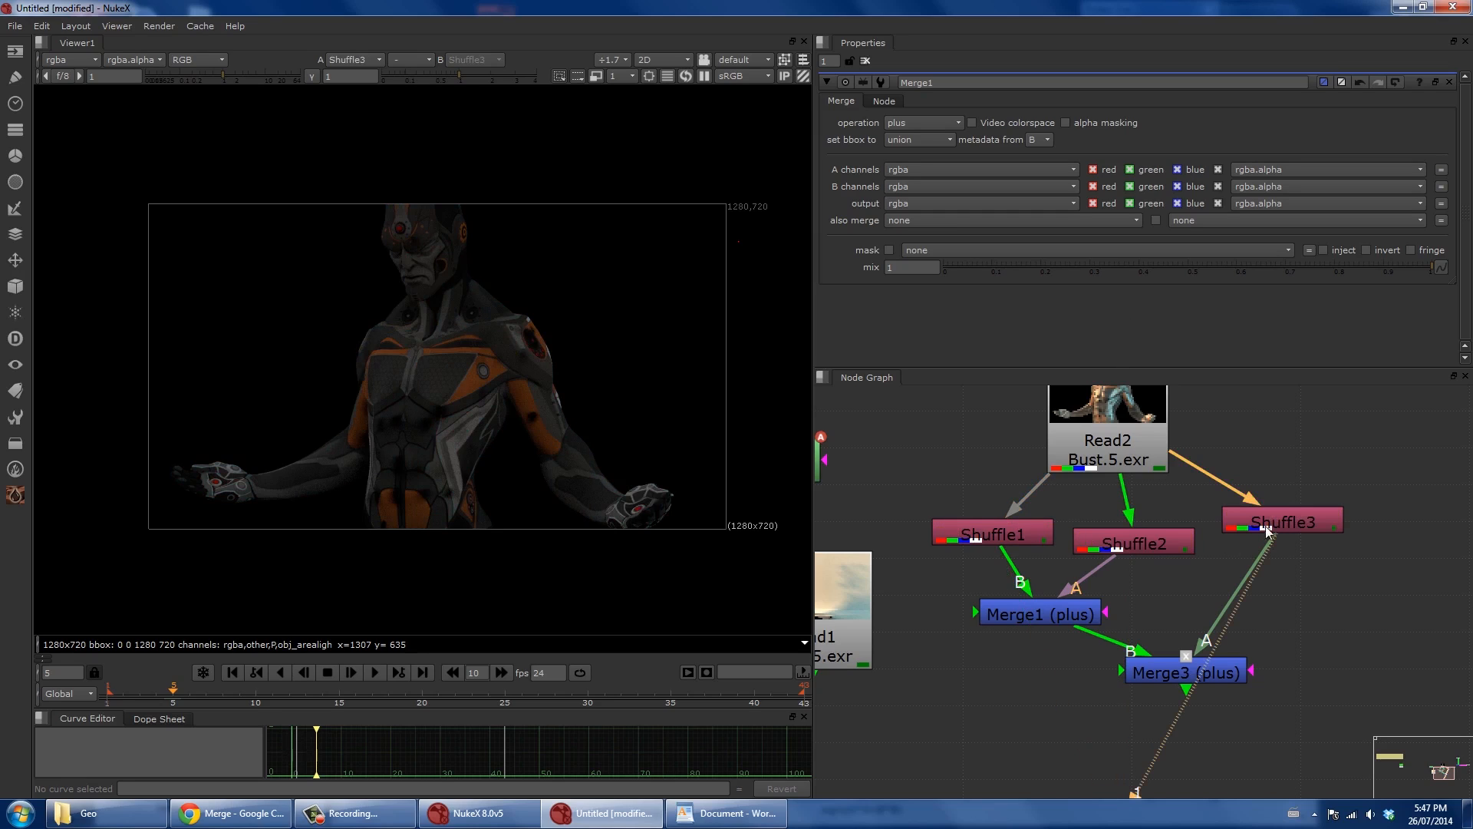
Delete all the Shuffle and Merge nodes below Read2 and add a new Merge node with both inputs connected to Read2.
drag(912, 463, 1368, 729)
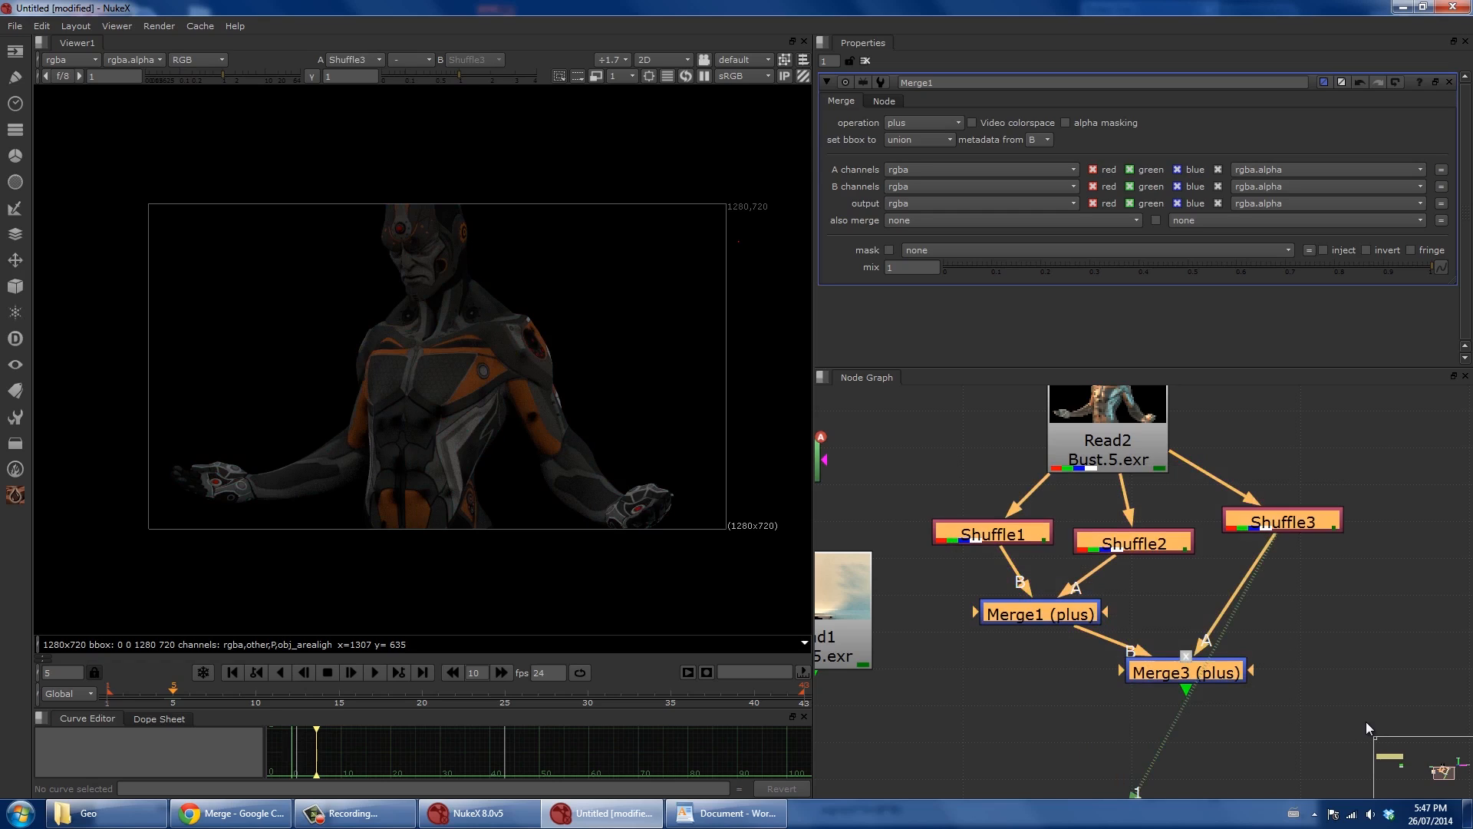
key(Delete)
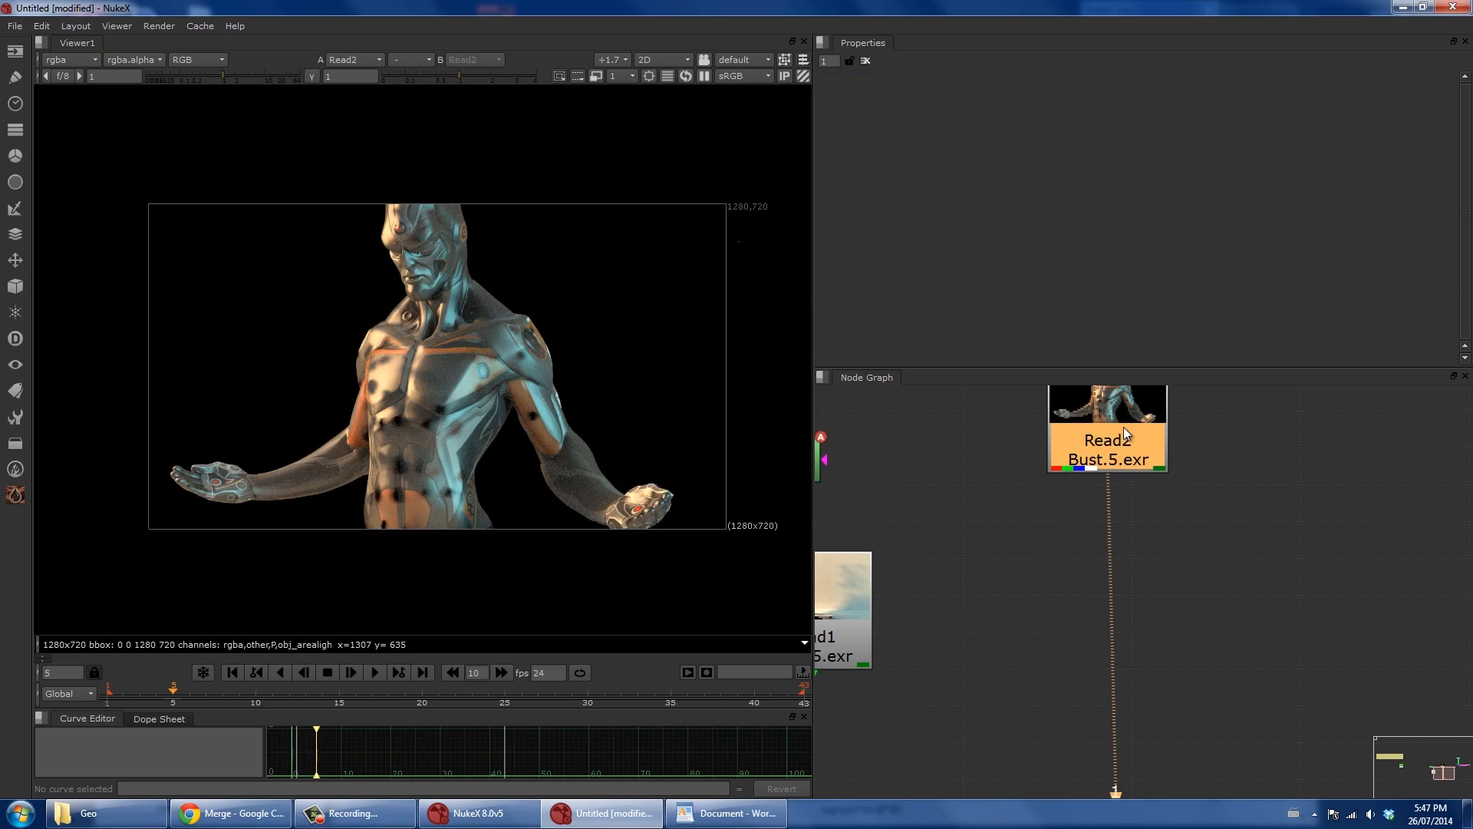
key(m)
drag(1089, 493, 1099, 446)
drag(1111, 553, 1112, 546)
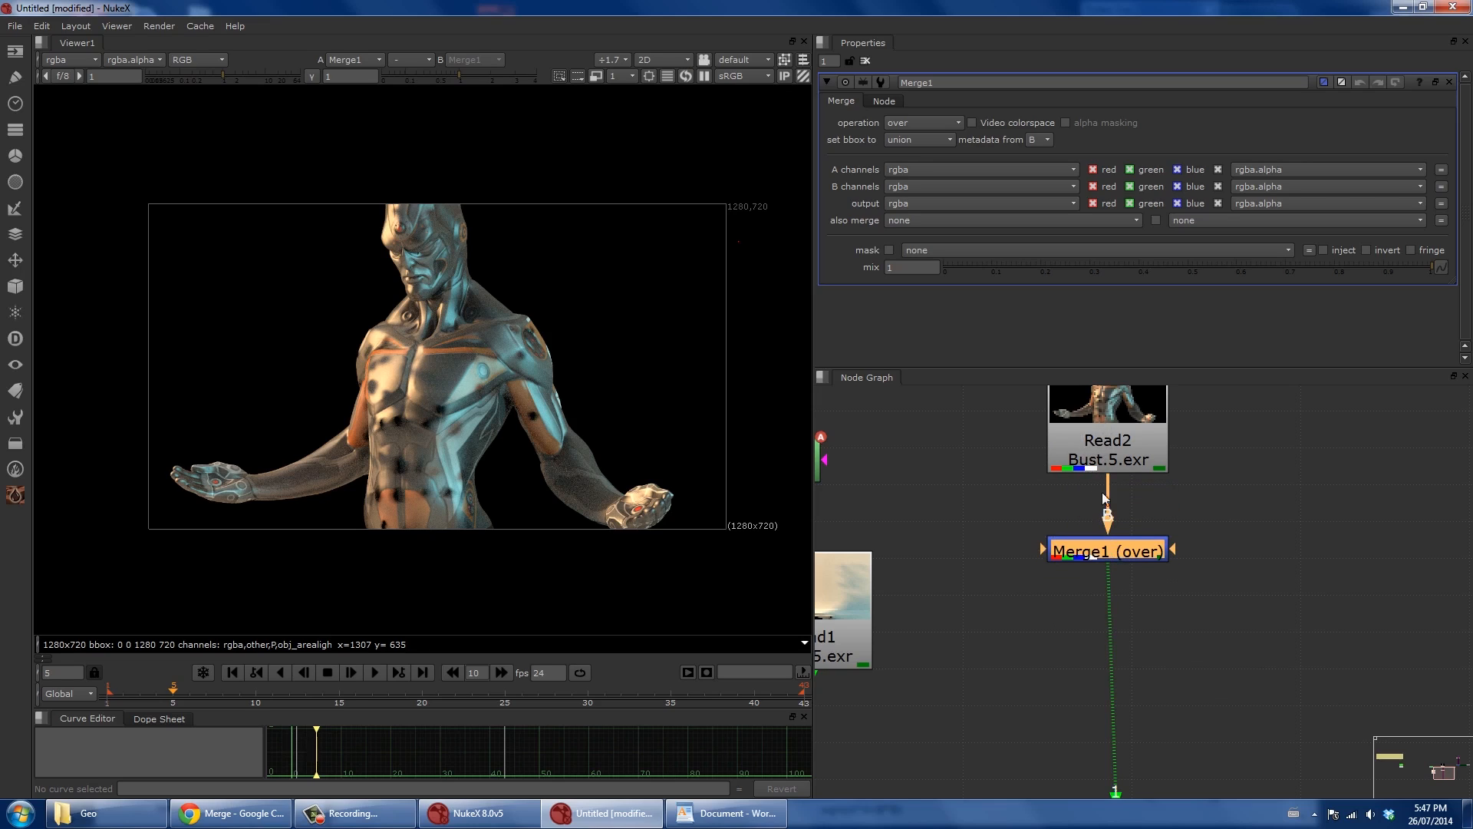
click(1101, 445)
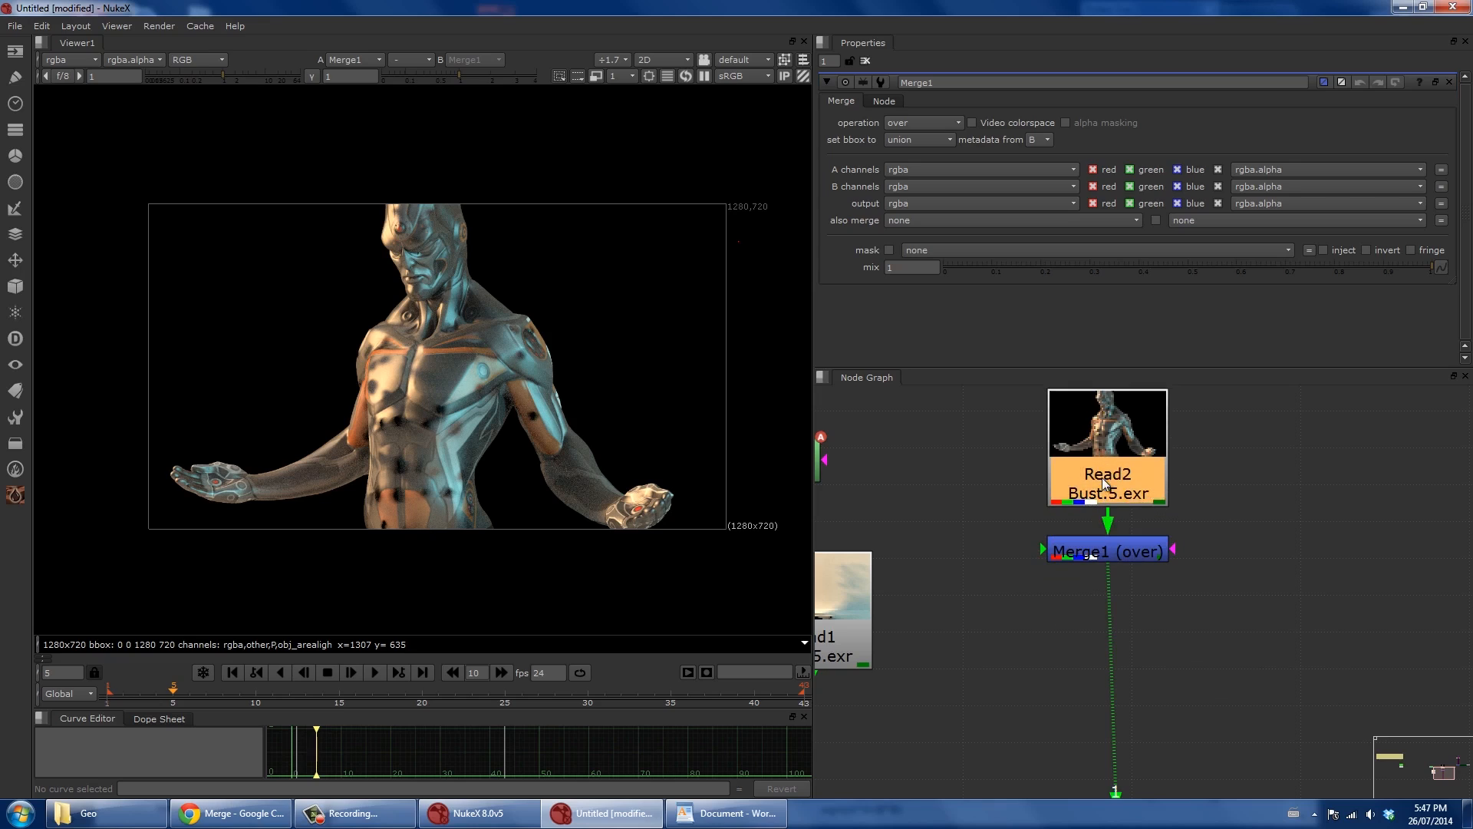
click(1122, 555)
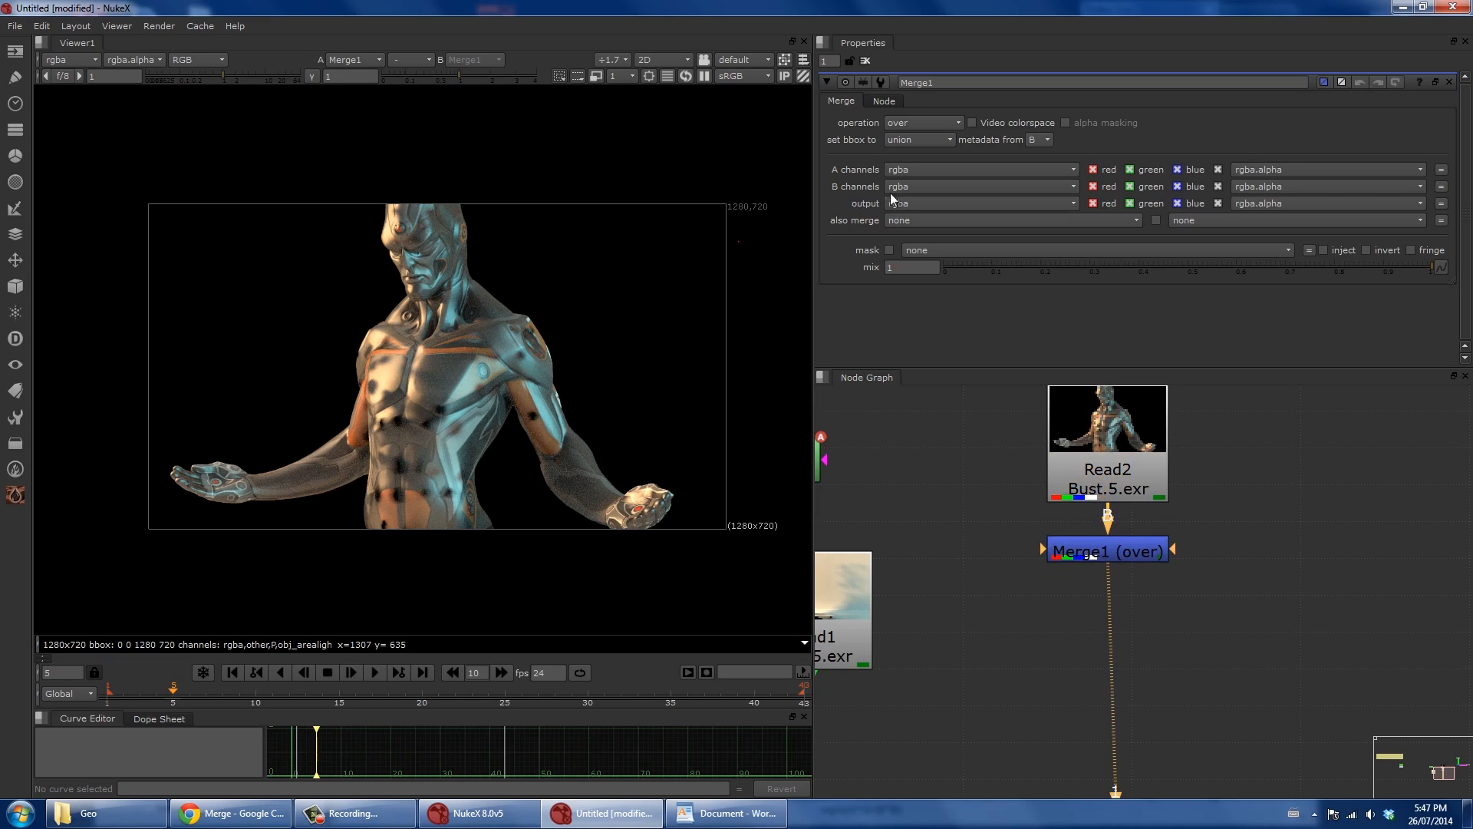
Set Merge1's A channels to obj_arealight1_direct_diffuse, B channels to obj_arealight2_direct_diffuse, and the operation to plus.
click(904, 172)
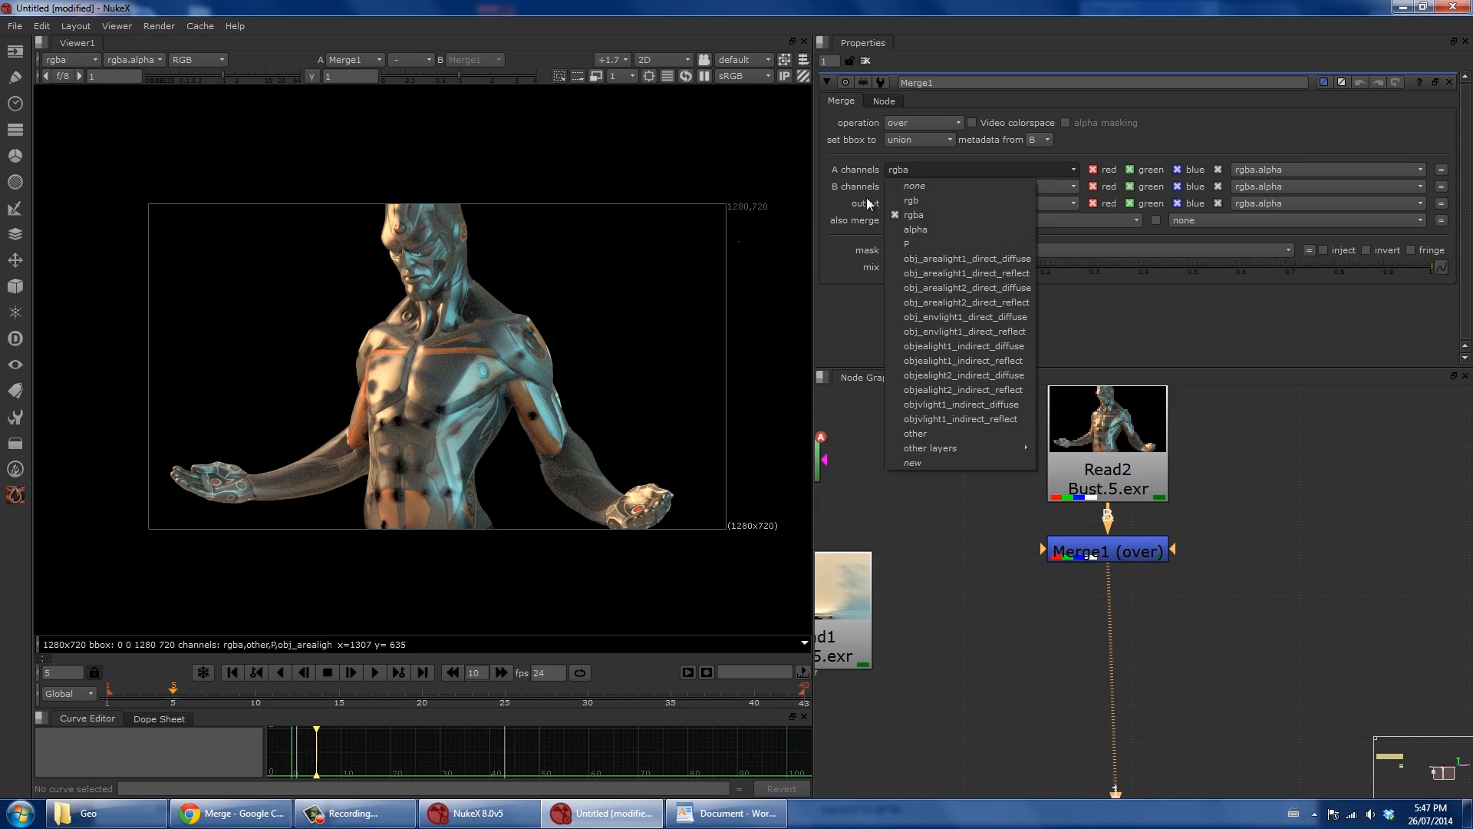
click(858, 305)
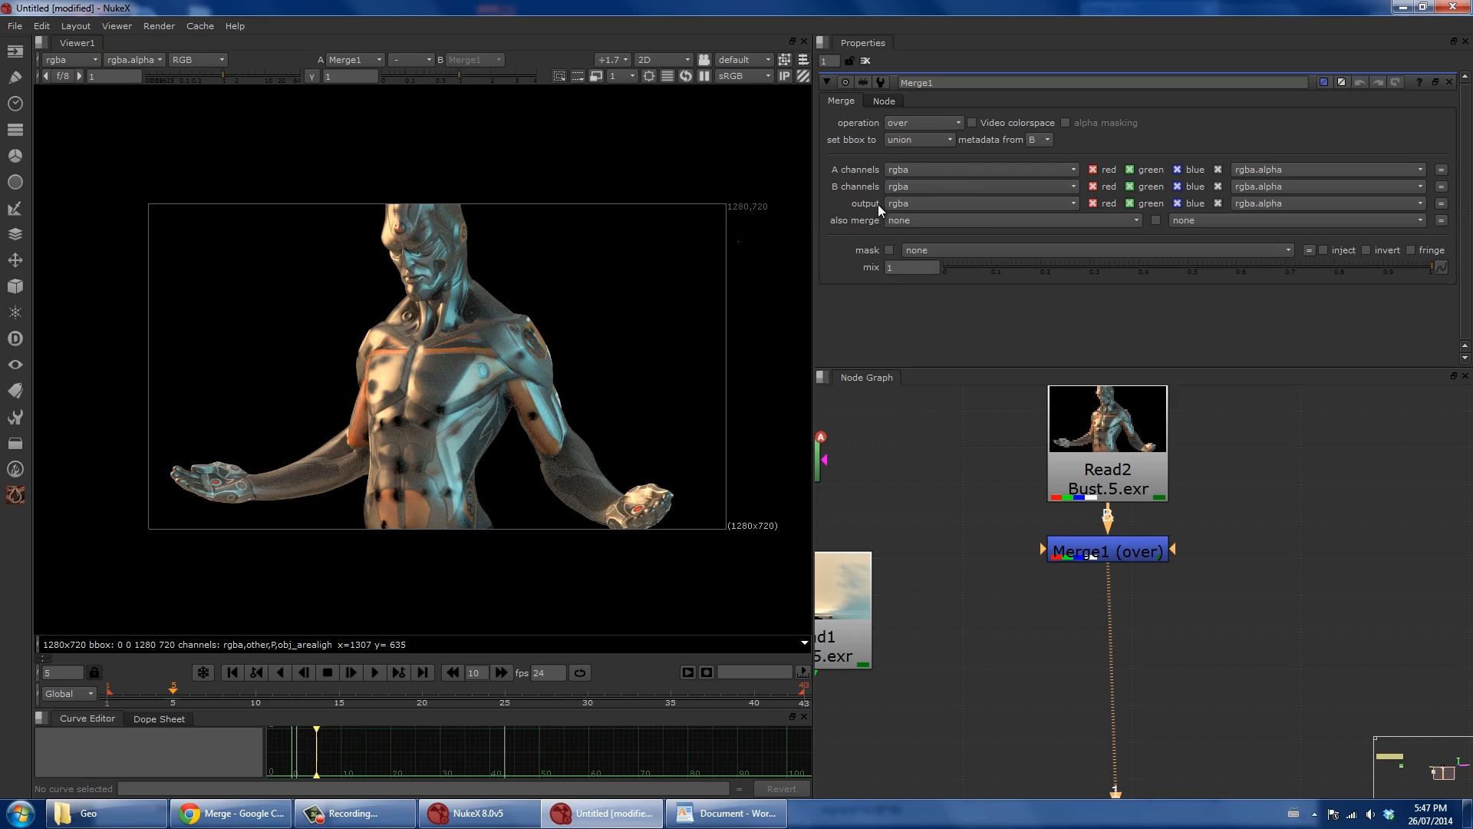
click(901, 164)
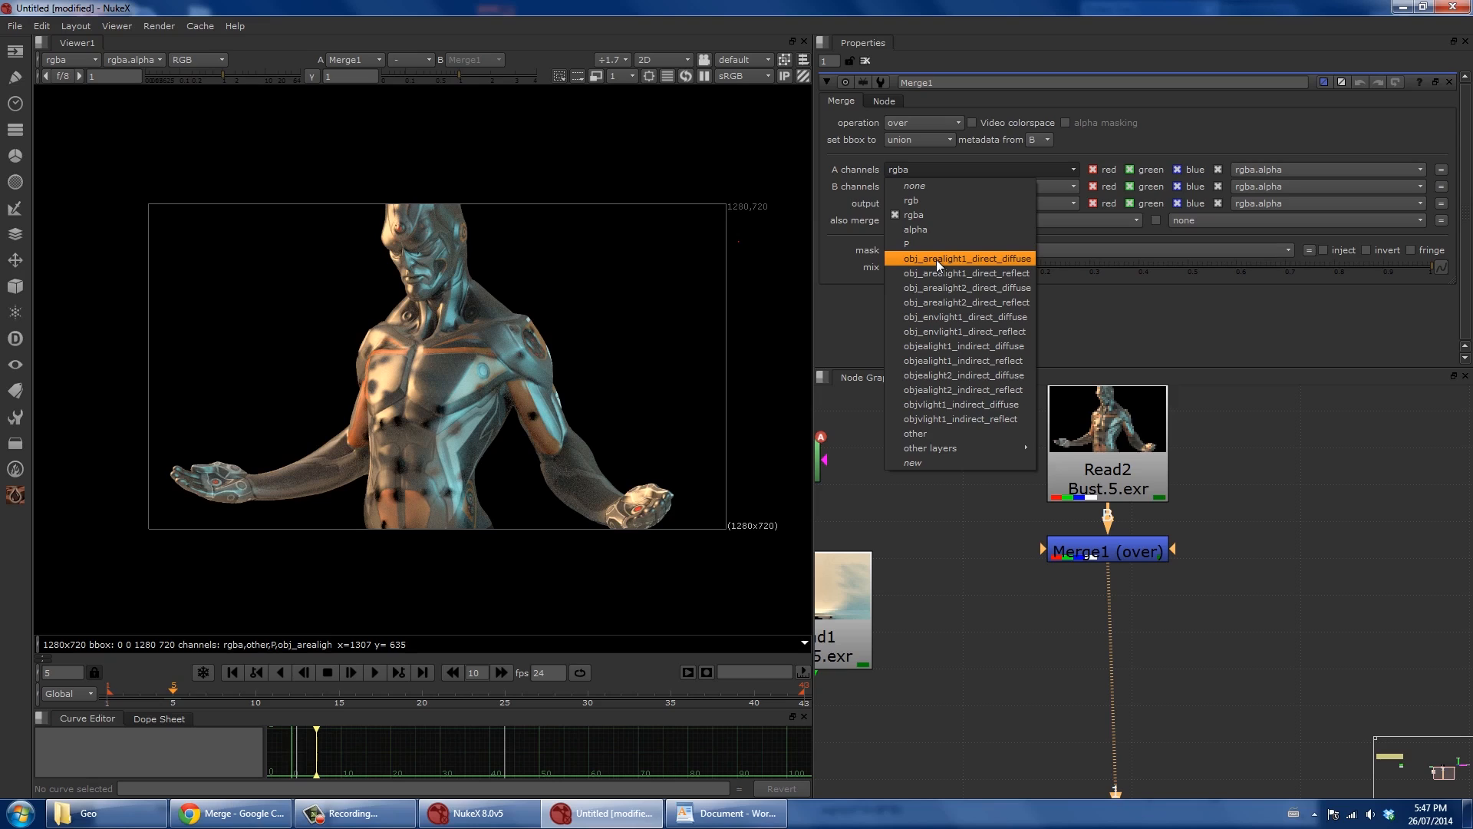
click(993, 259)
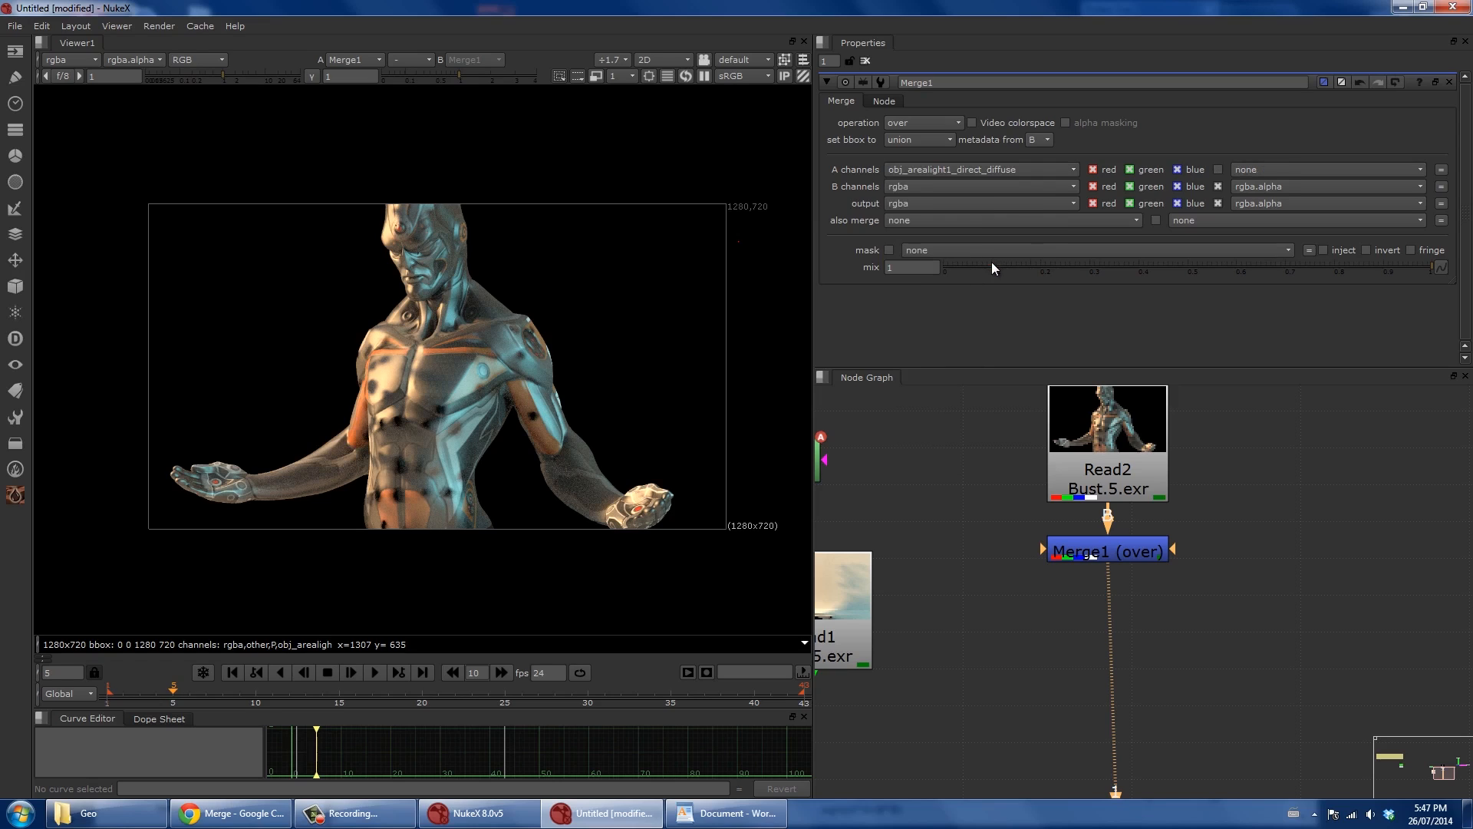
click(893, 186)
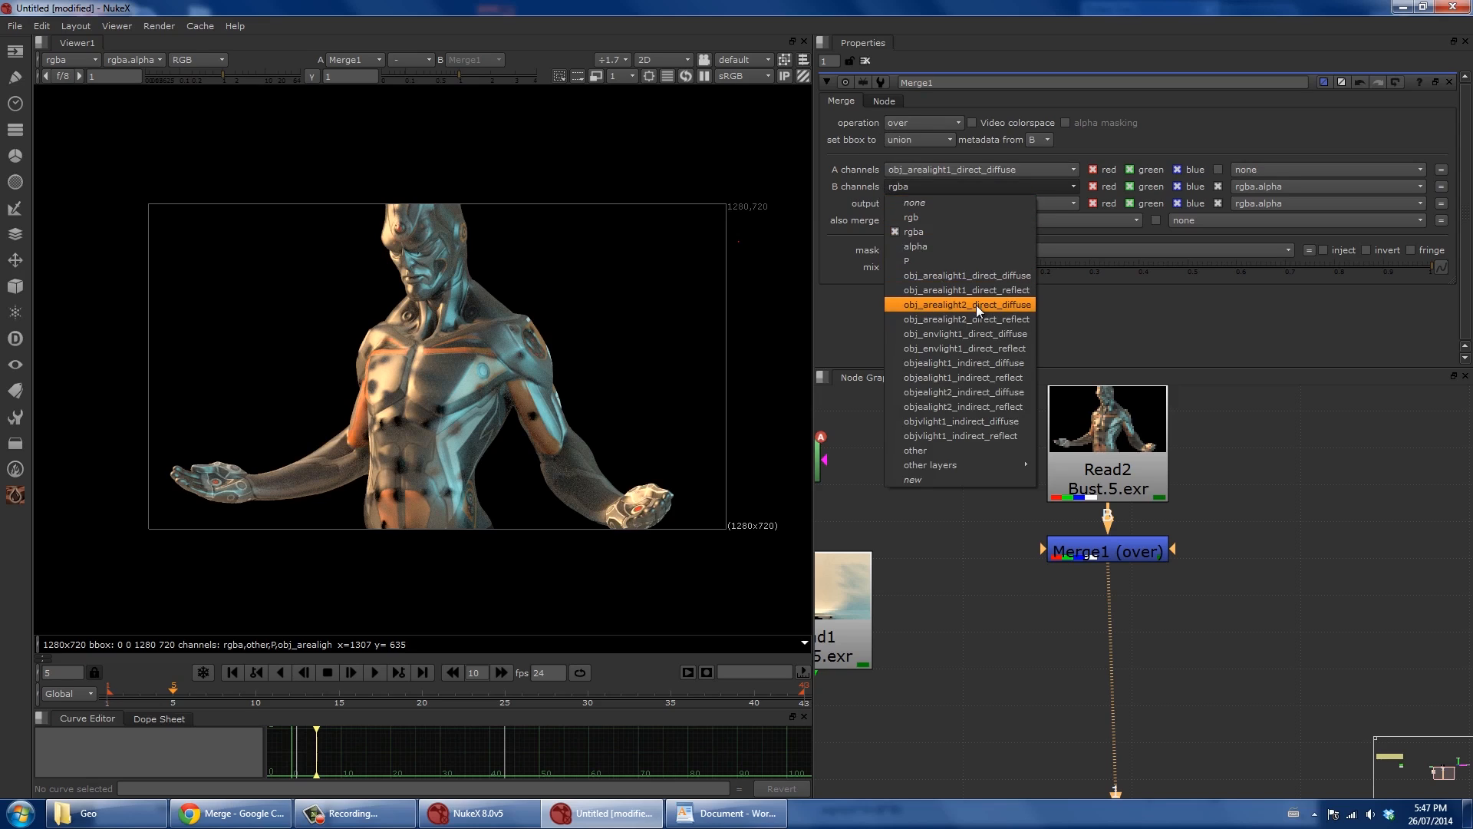
click(955, 306)
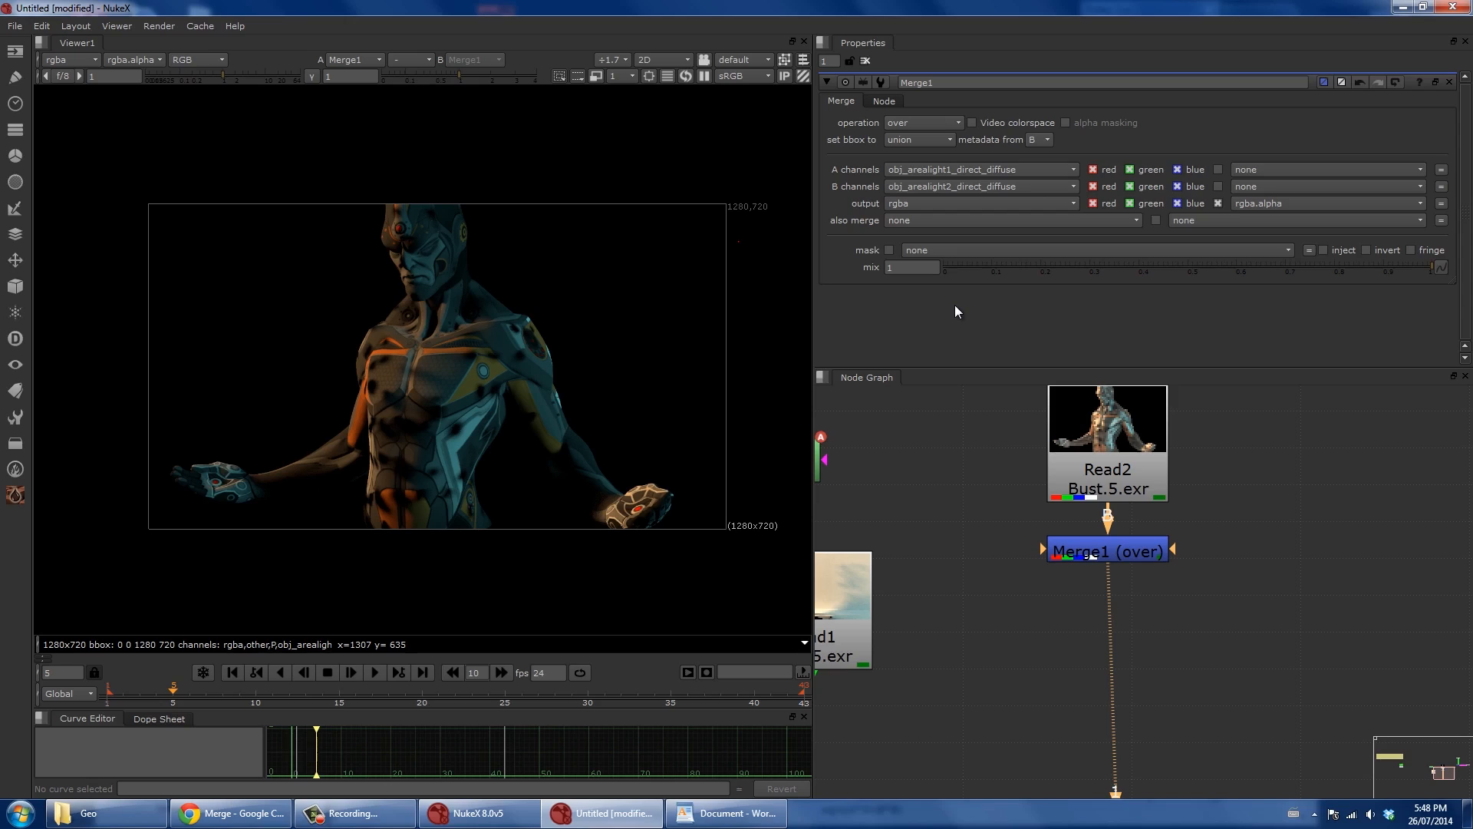
click(903, 123)
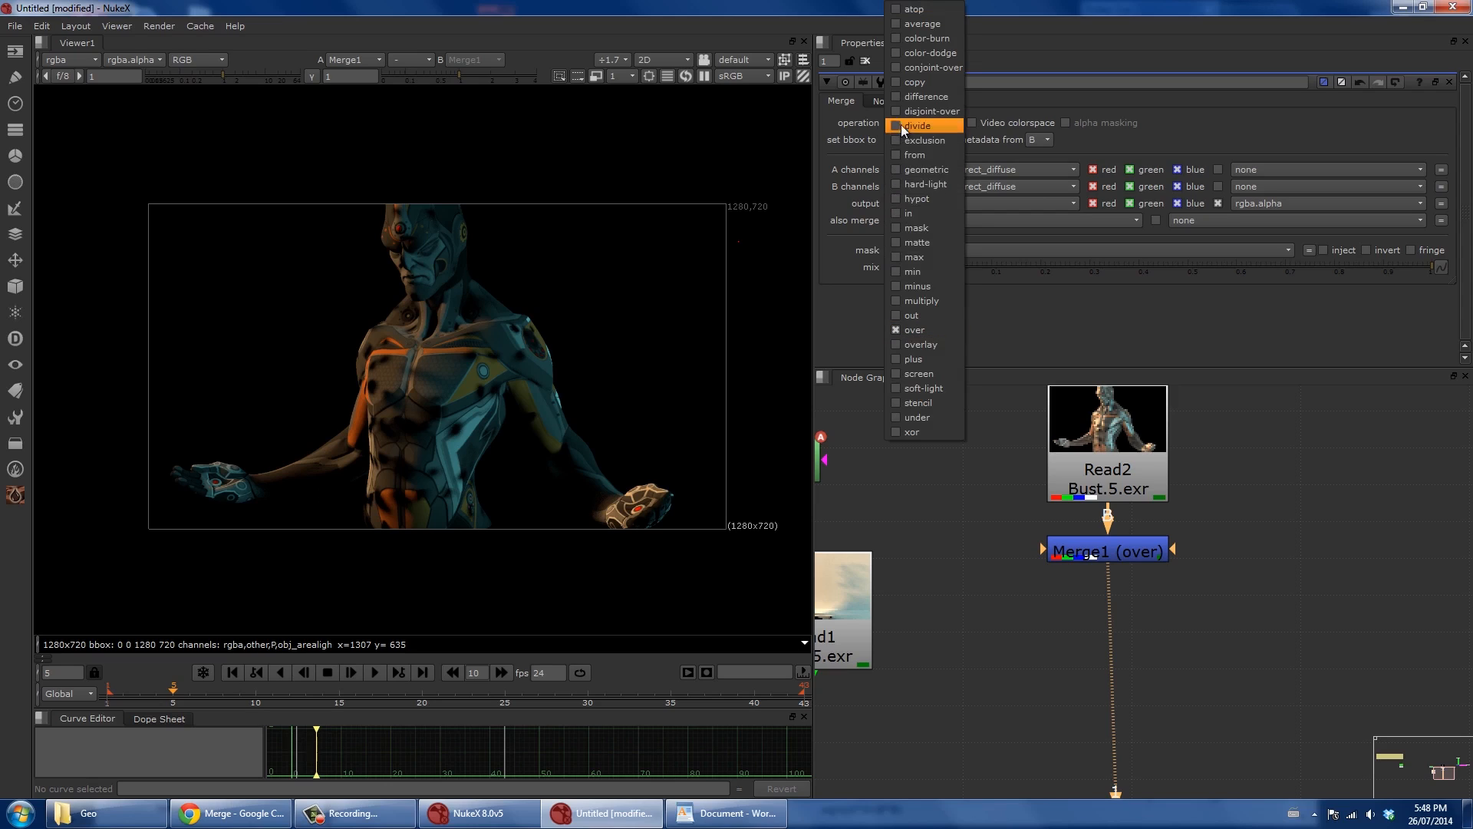
click(940, 361)
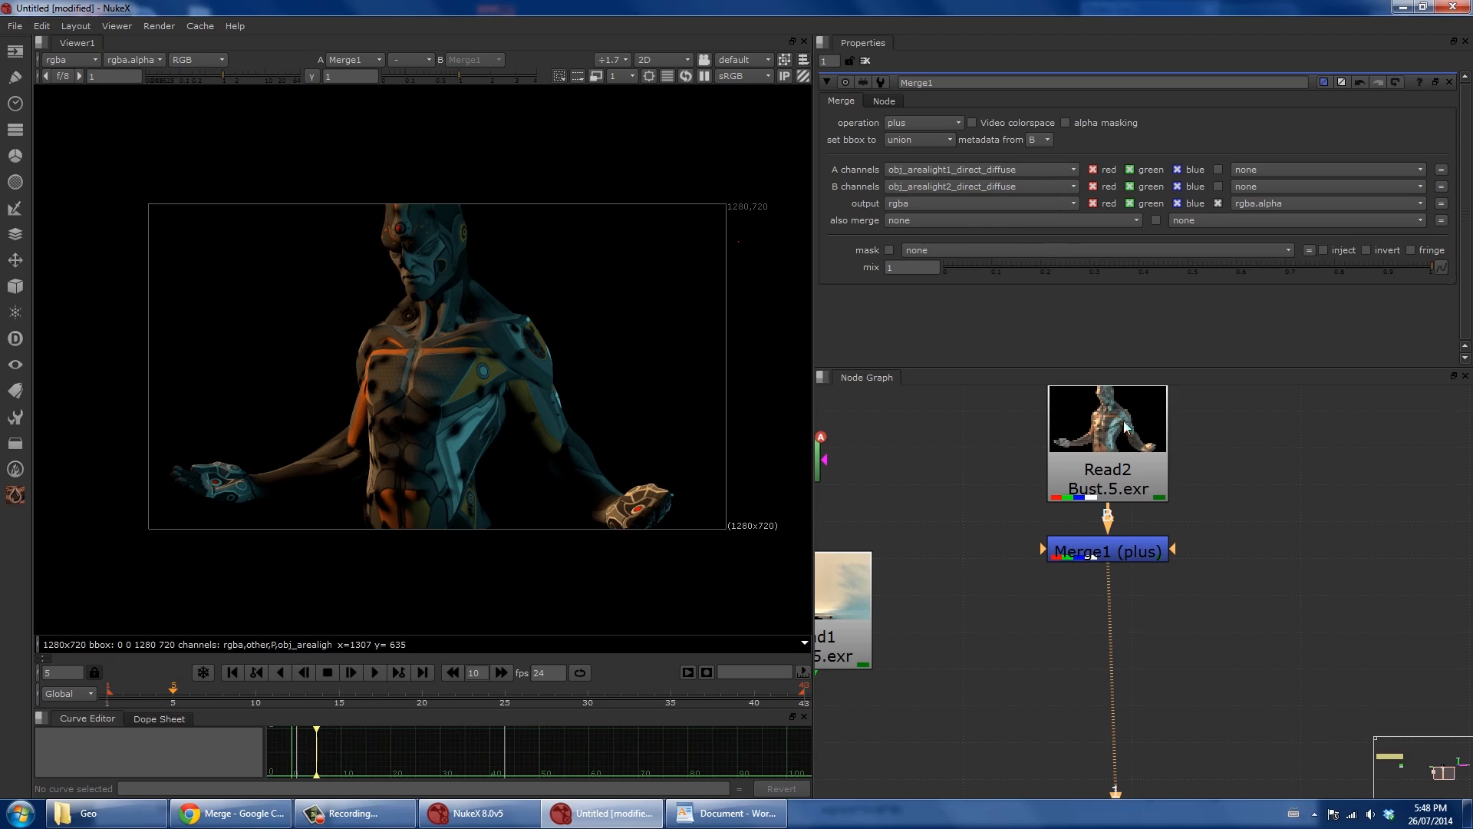
View Read2 and look through its available layers, keeping rgba, and return the viewer to Merge1.
click(1113, 452)
key(1)
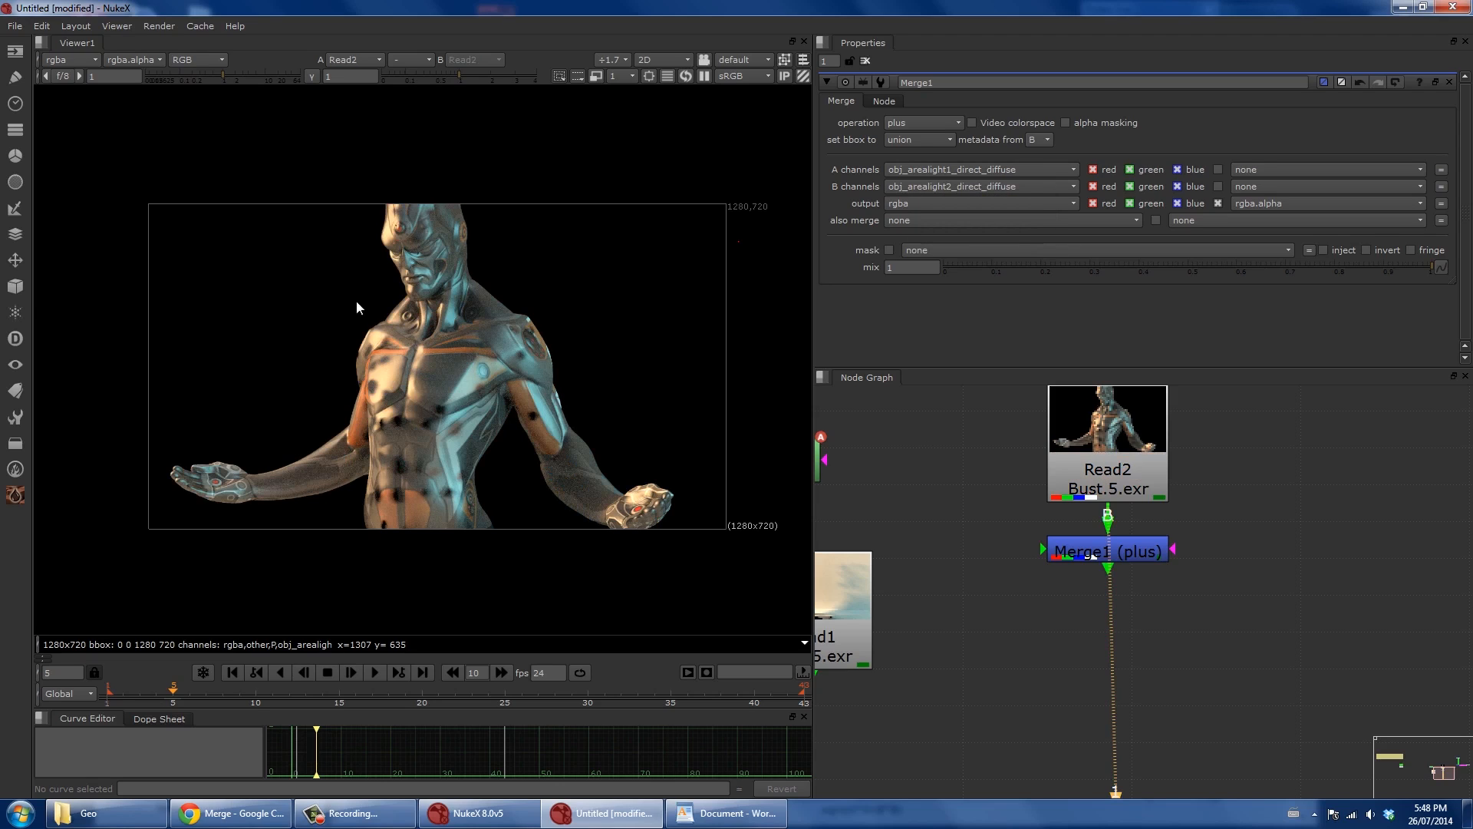
click(58, 62)
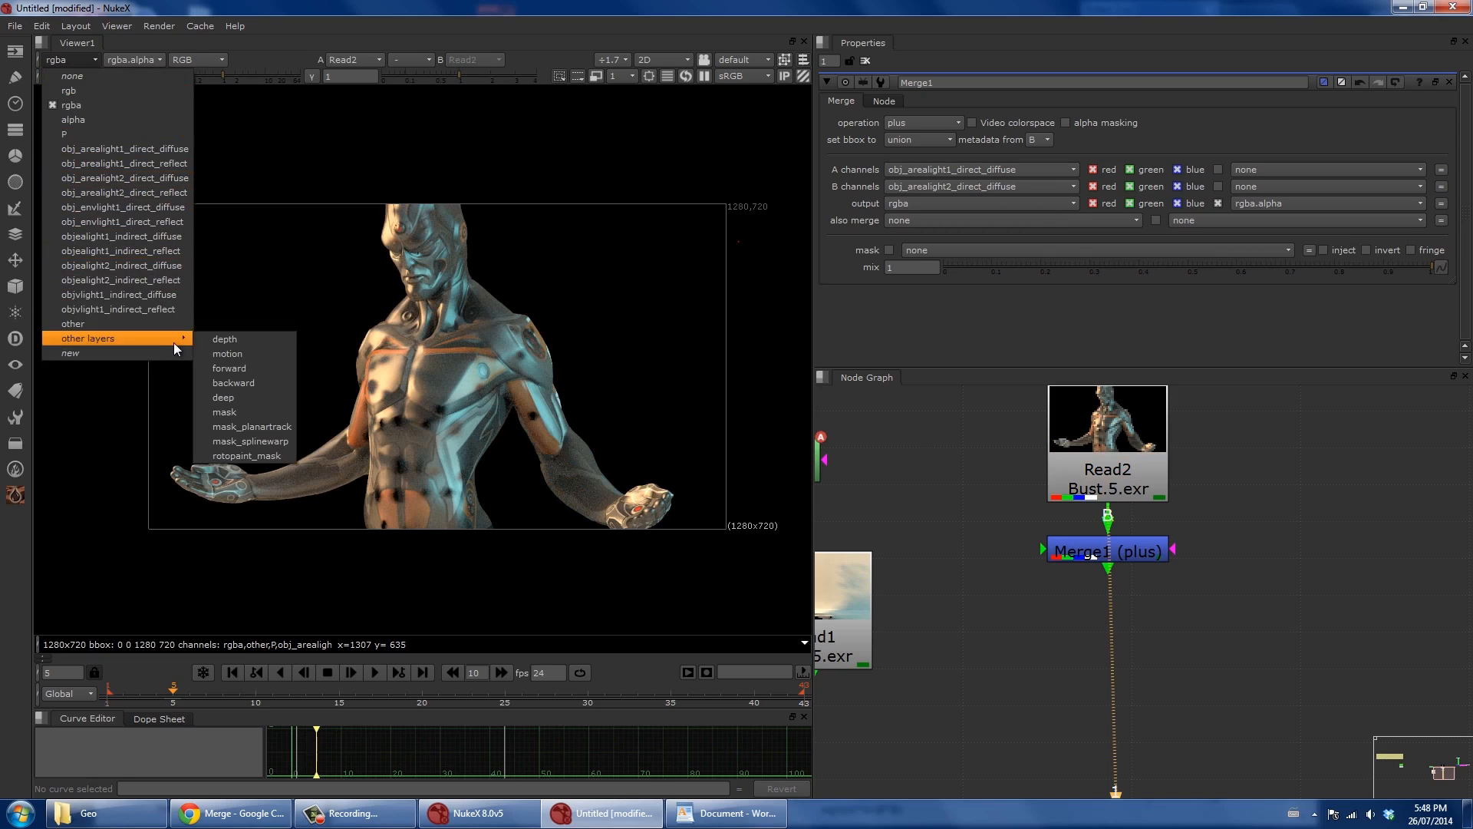
click(291, 133)
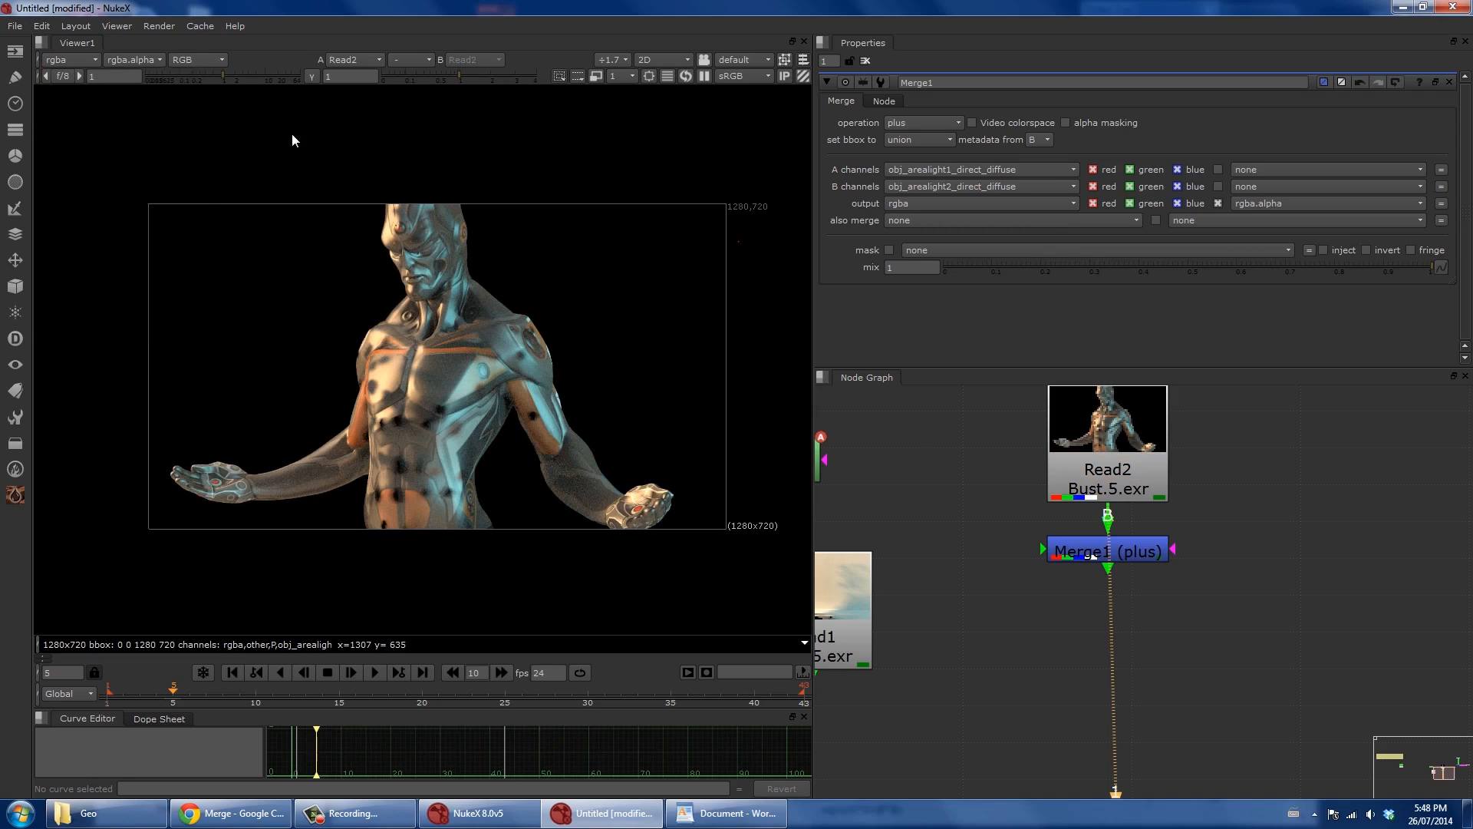
click(1079, 555)
key(1)
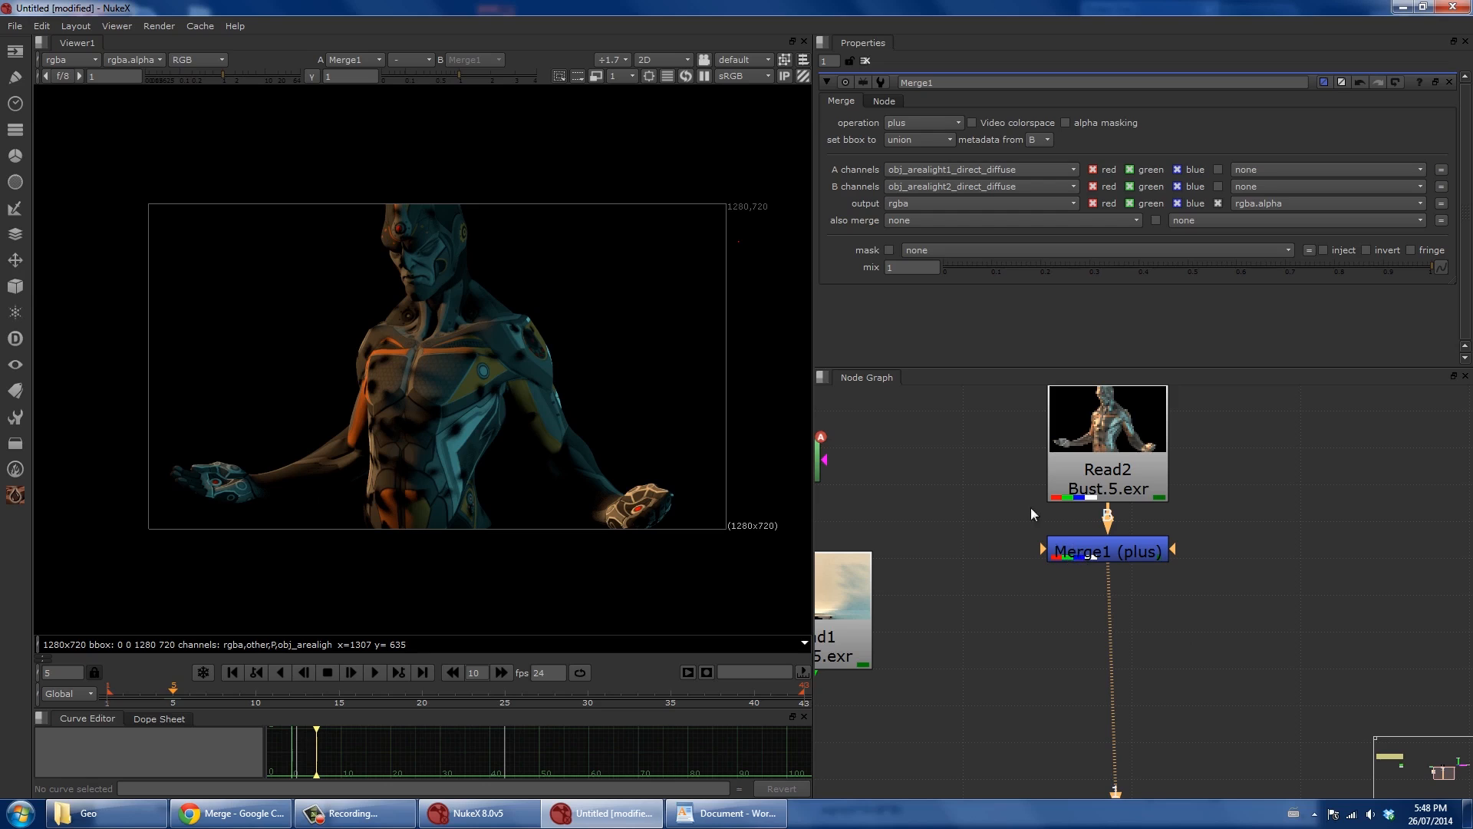
Try out Merge1's mix between its two light layers, leaving it at 1.
drag(1237, 270, 1438, 268)
double_click(1108, 547)
drag(1284, 267, 1467, 267)
Set Merge1's output to a new layer named TempGuyLighting with red, green, blue and alpha channels.
click(895, 205)
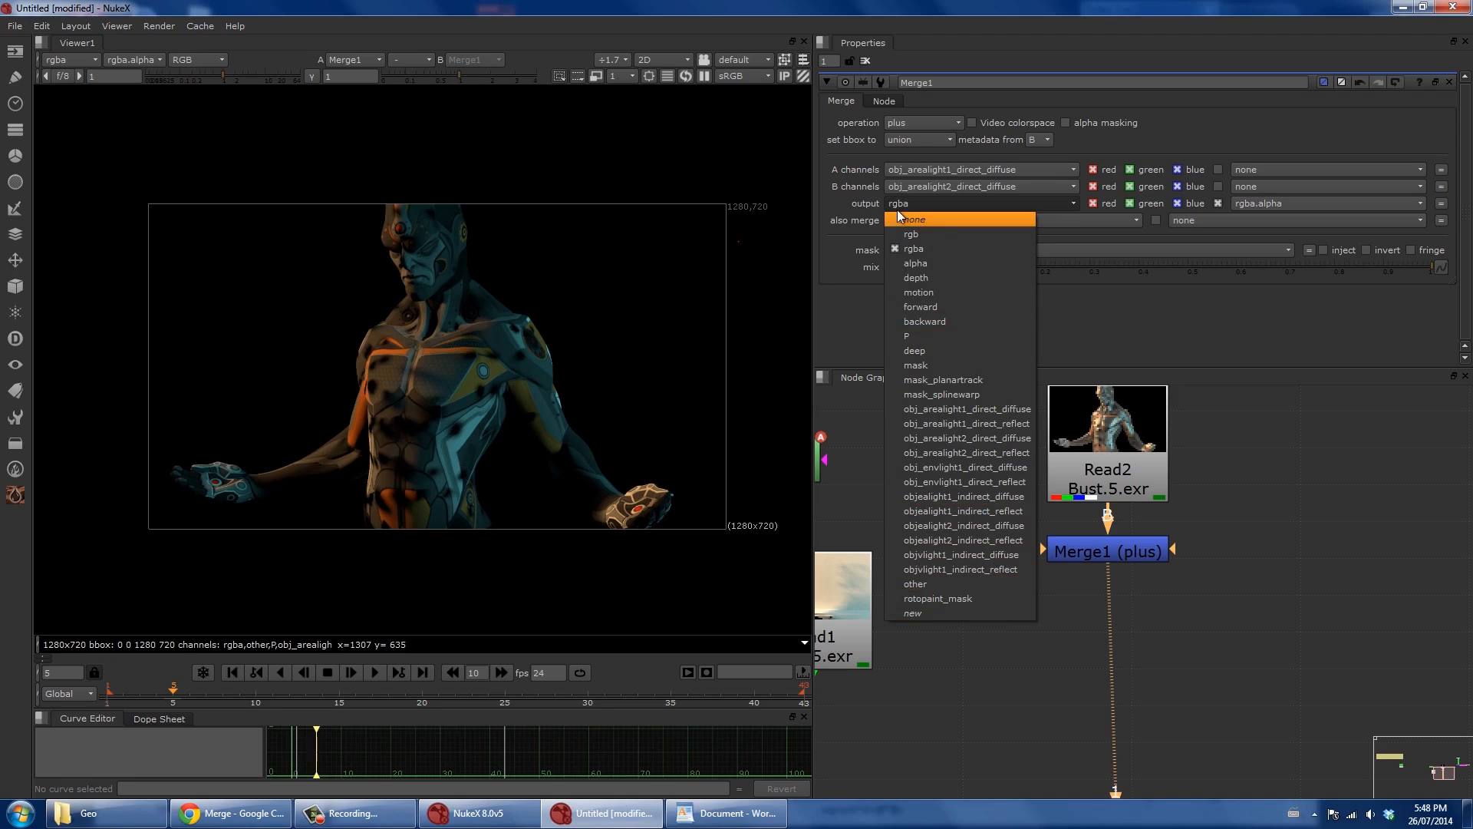
click(914, 613)
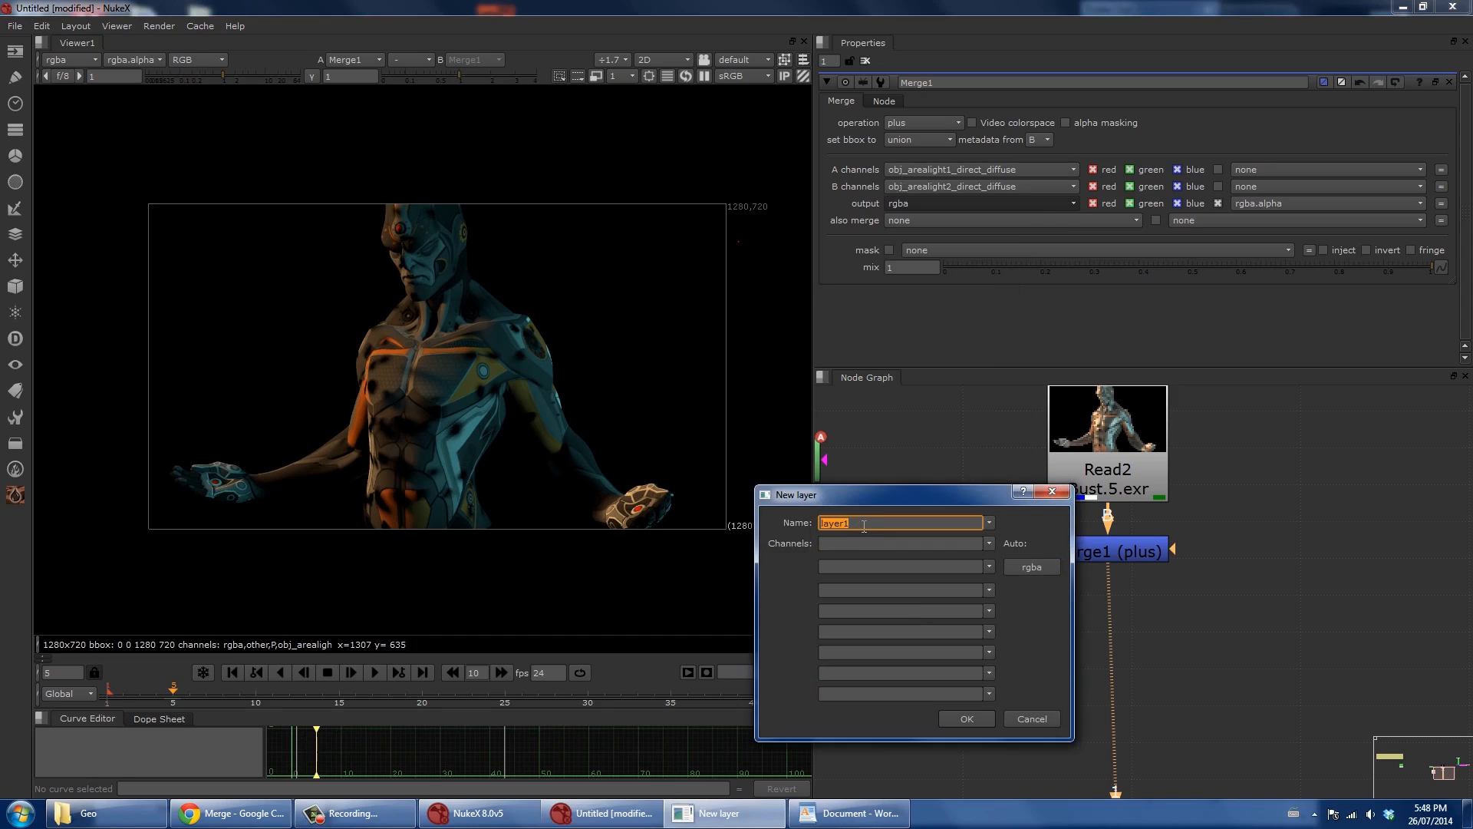
text(Temp Guy Lighting)
click(1039, 566)
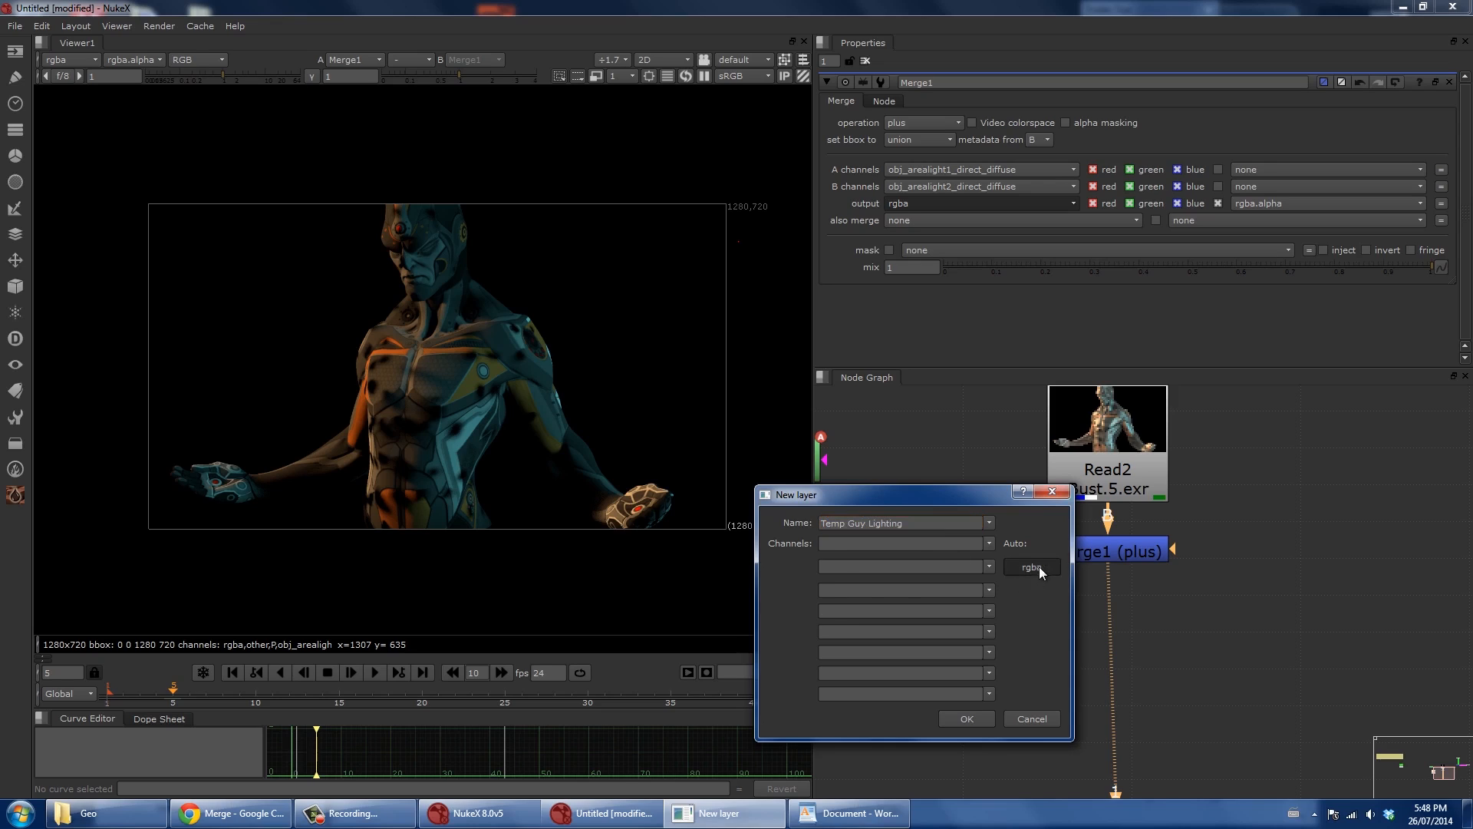
click(967, 717)
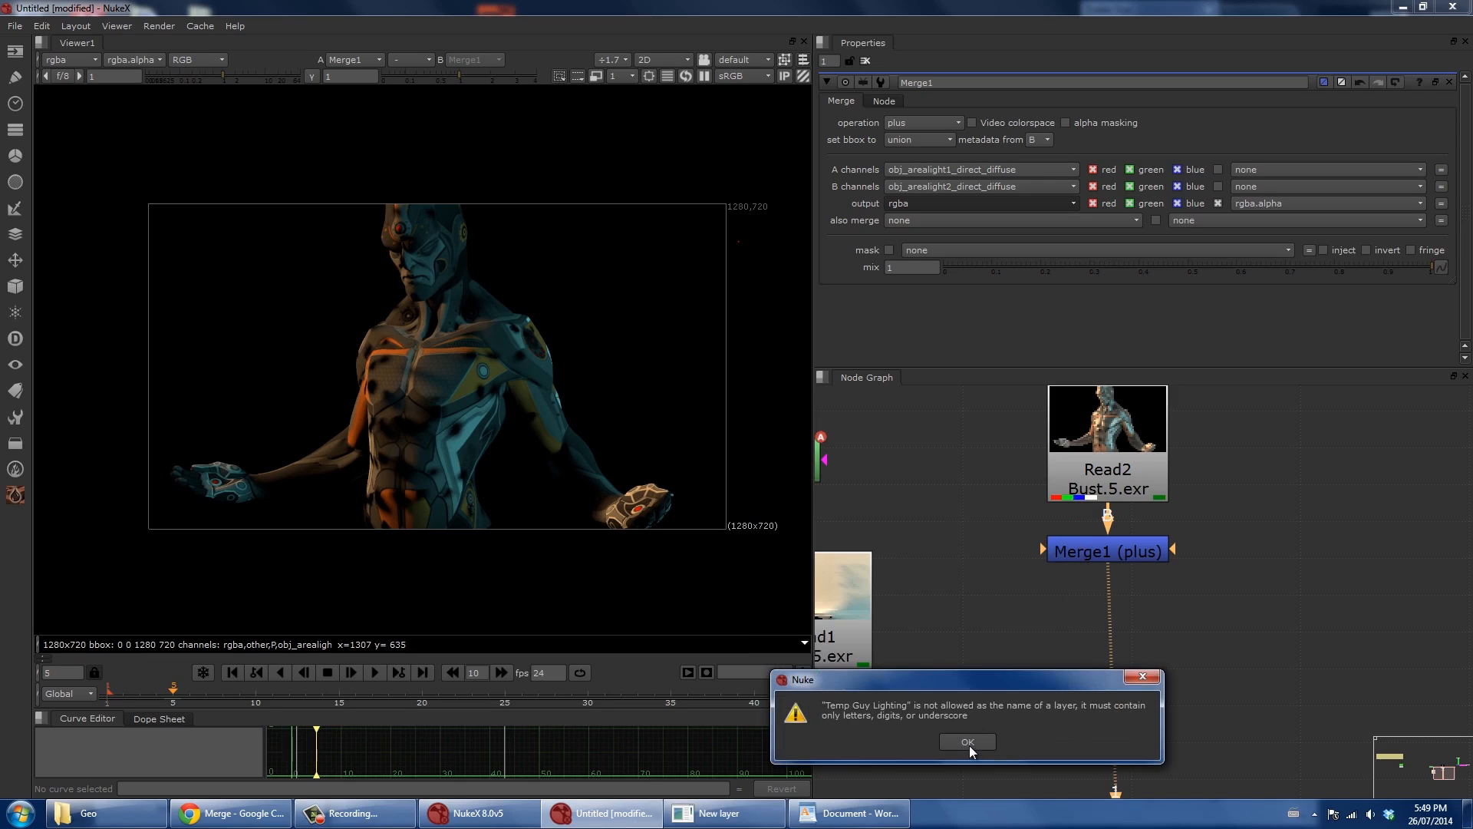
click(969, 744)
click(849, 524)
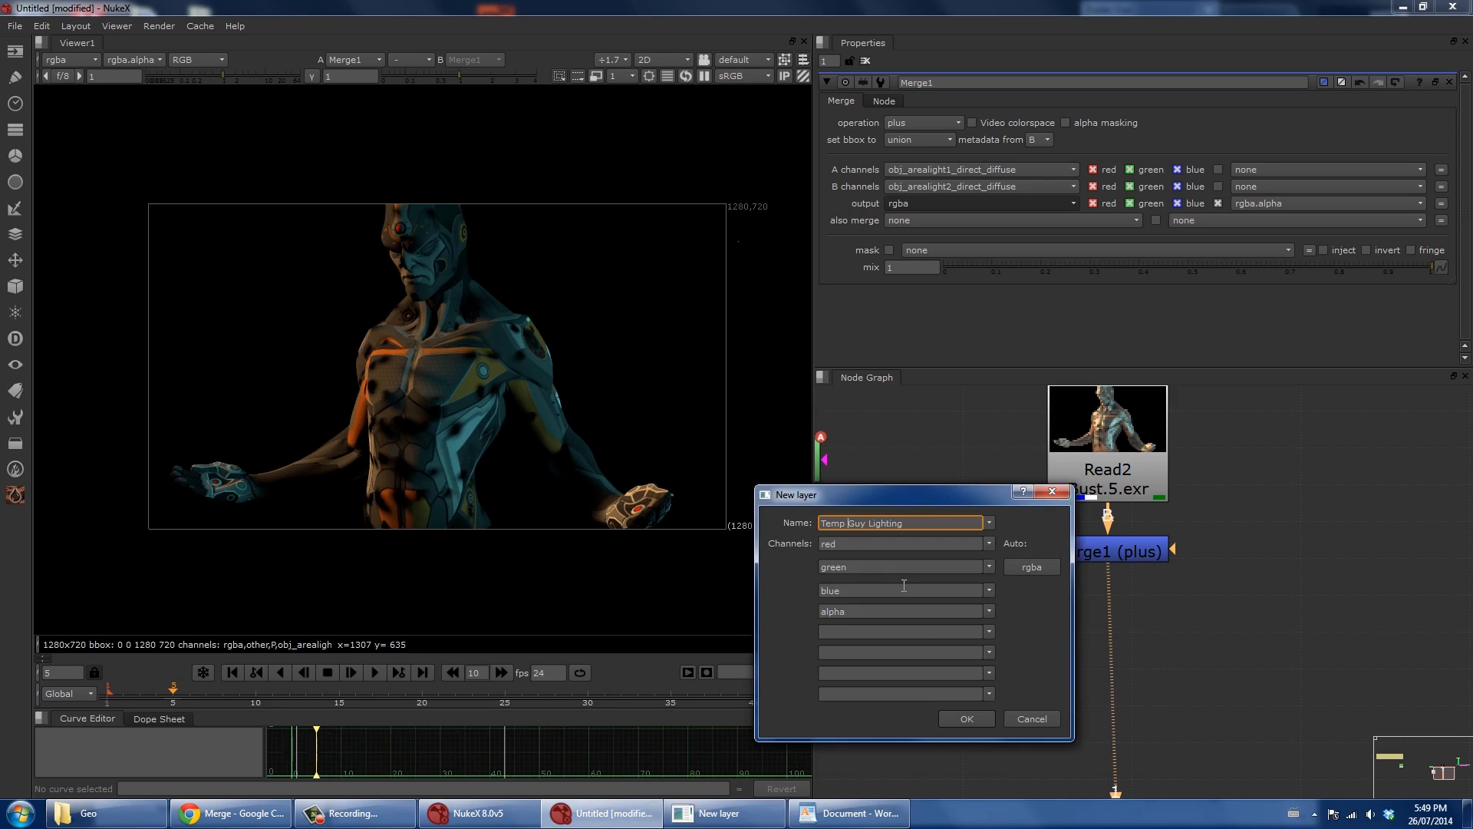
key(BackSpace)
key(BackSpace)
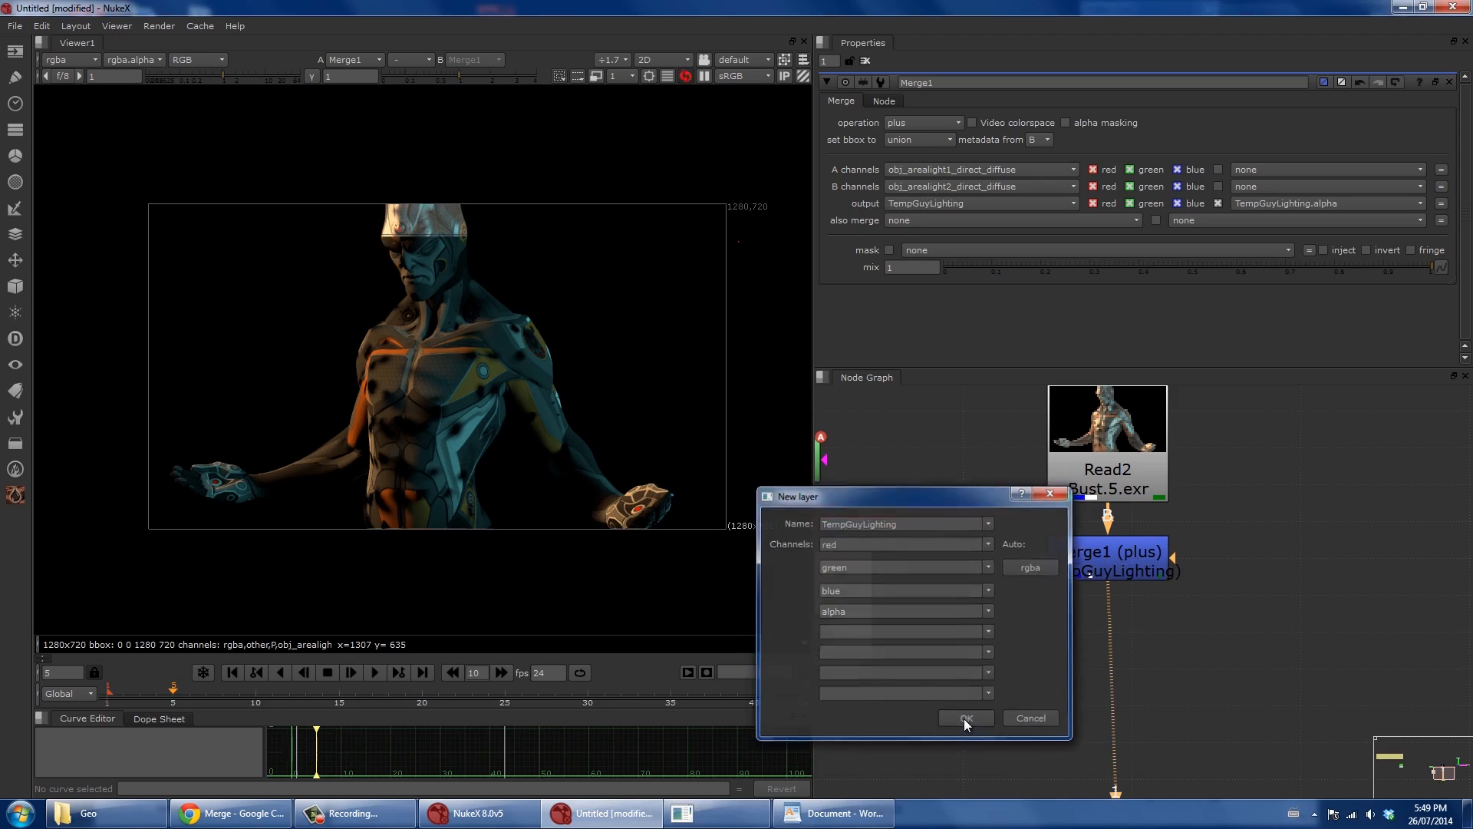
click(964, 718)
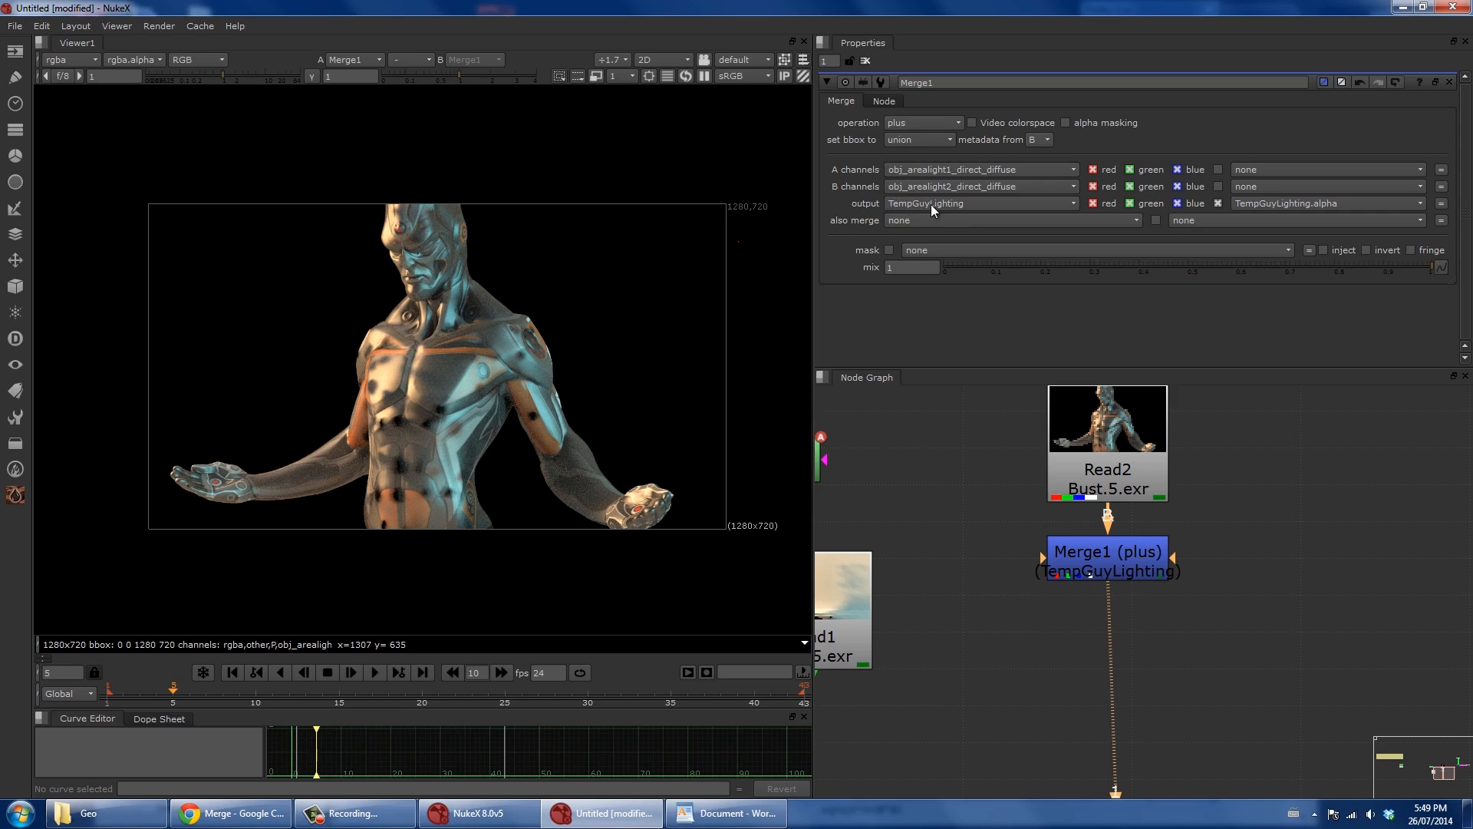
View the TempGuyLighting layer of Merge1 and return the viewer to rgba.
click(81, 59)
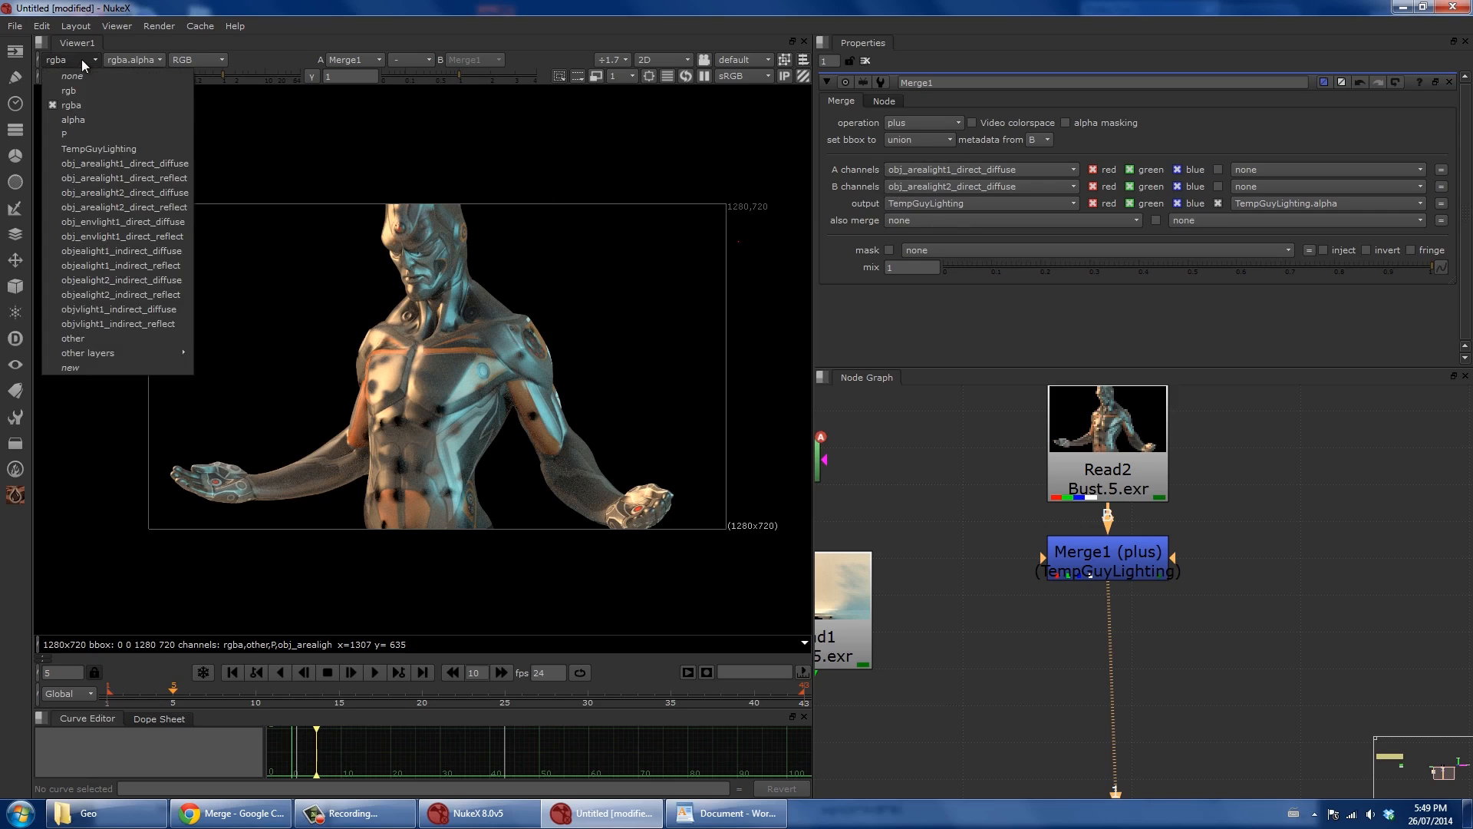
mouse_move(95, 353)
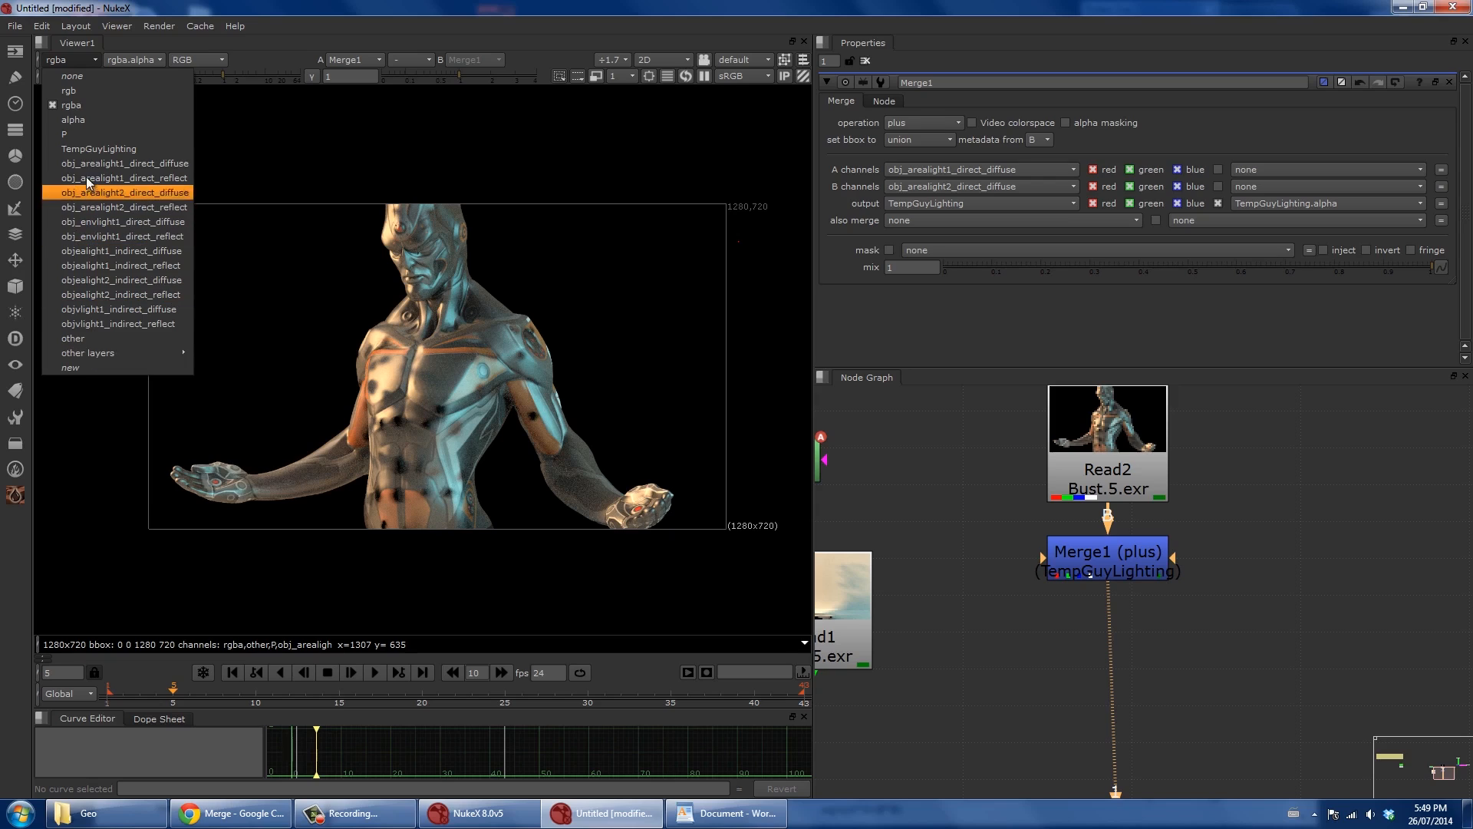
click(92, 148)
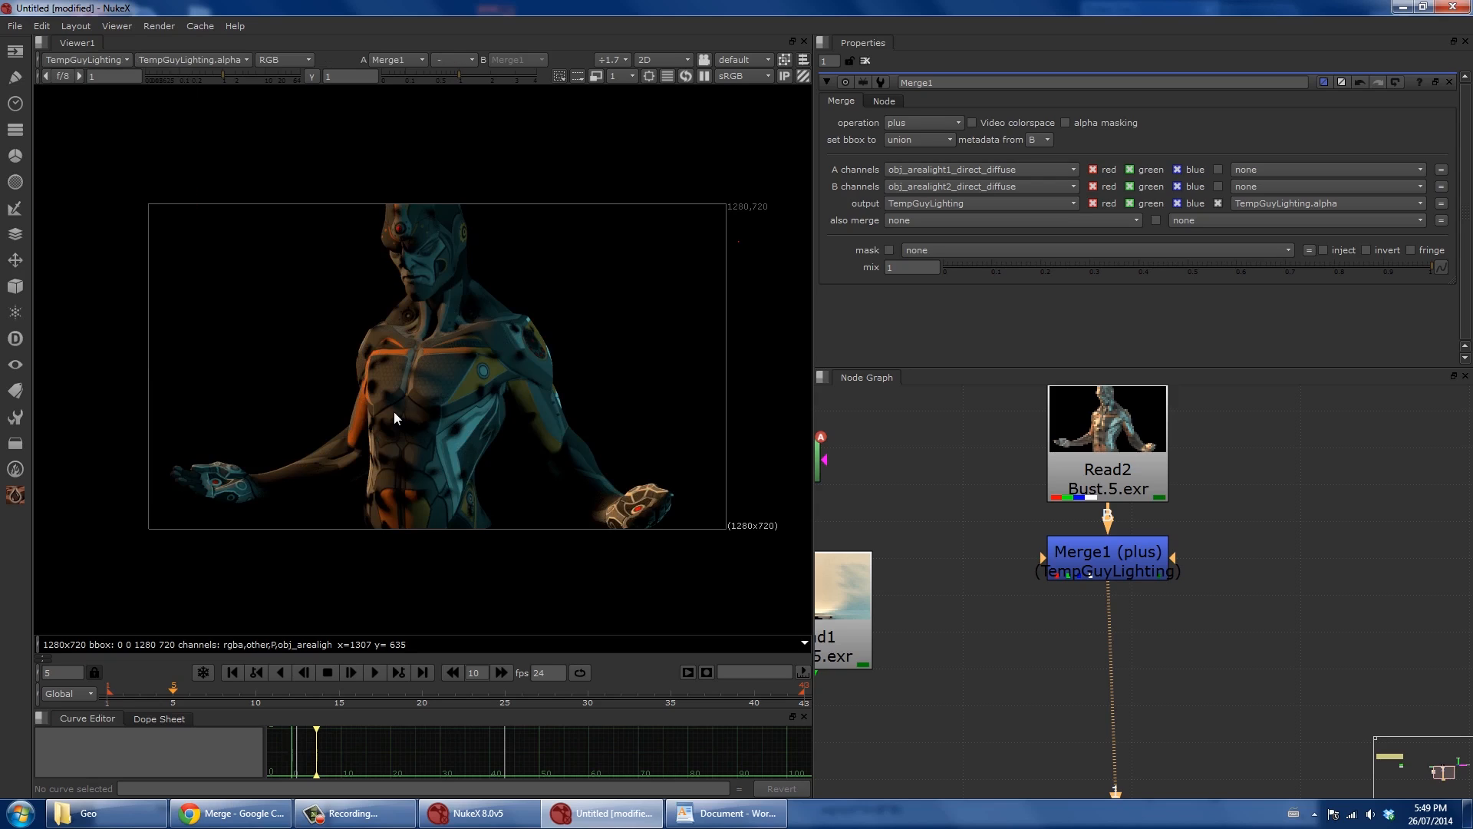
click(103, 60)
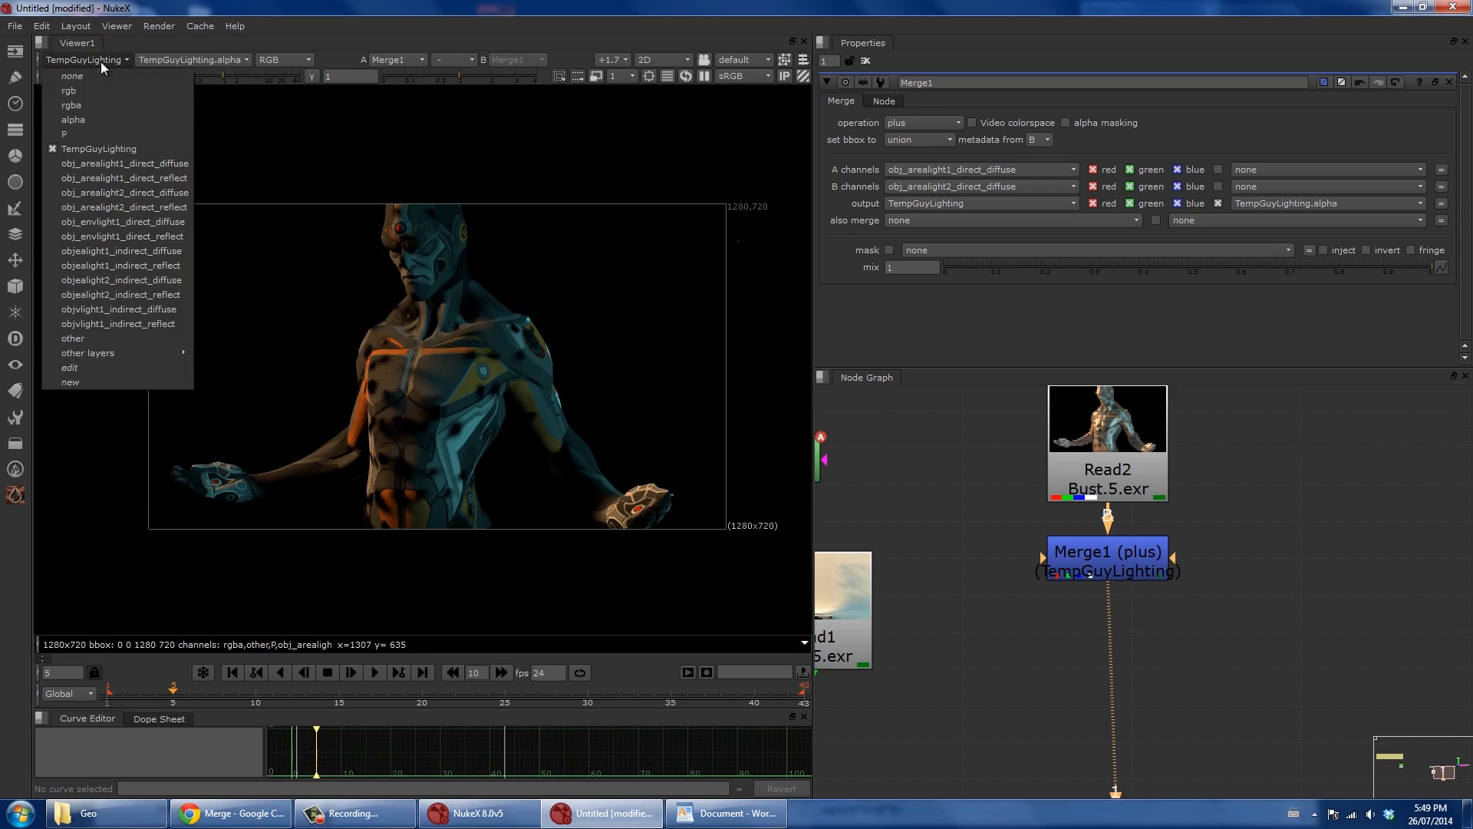
click(101, 106)
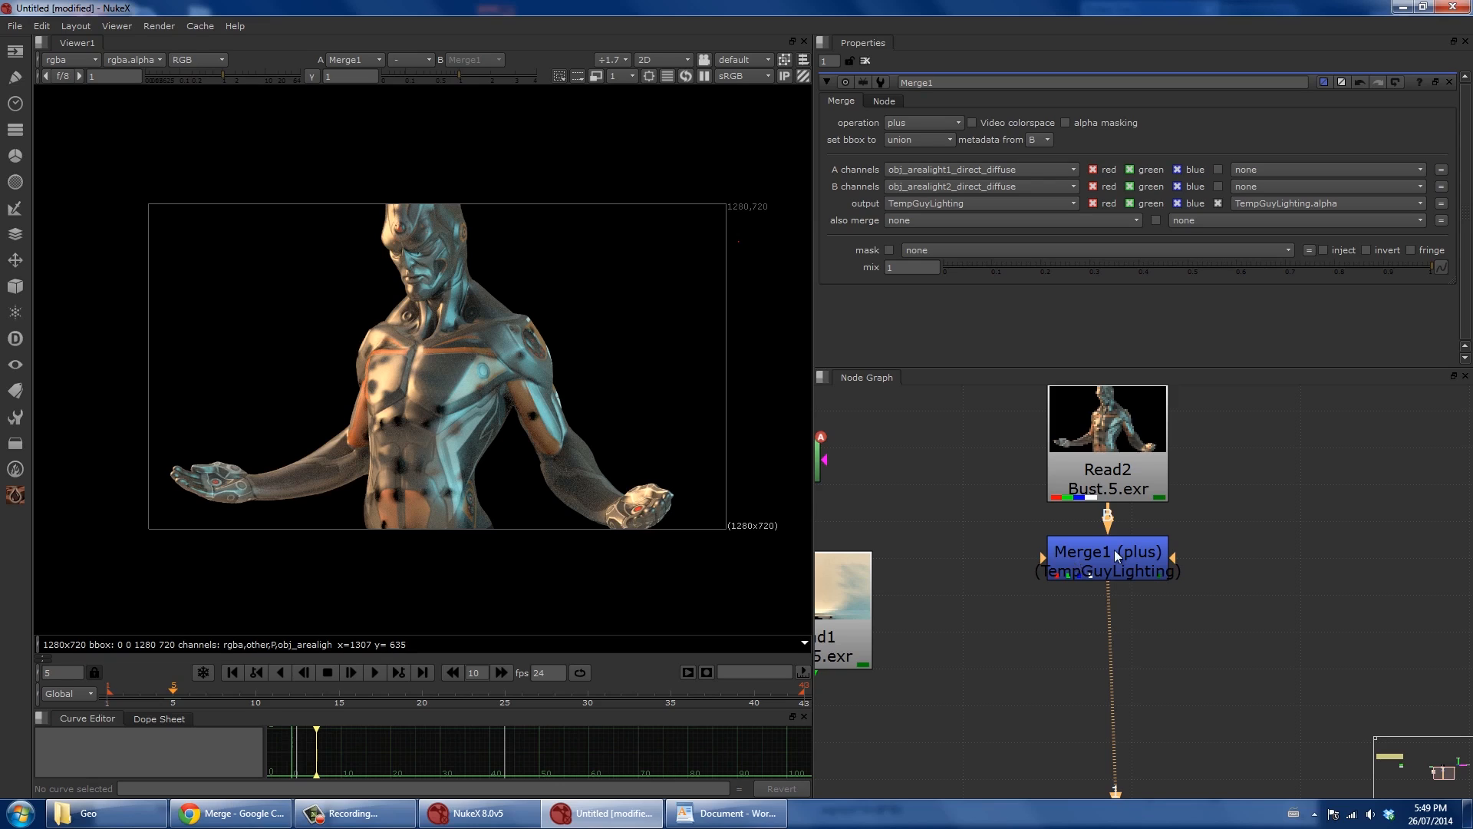
Try a Blur node with a size of 20.6 on Read2, view it, and delete it.
scroll(1114, 549, down, 2)
scroll(1114, 550, up, 4)
scroll(1114, 549, up, 1)
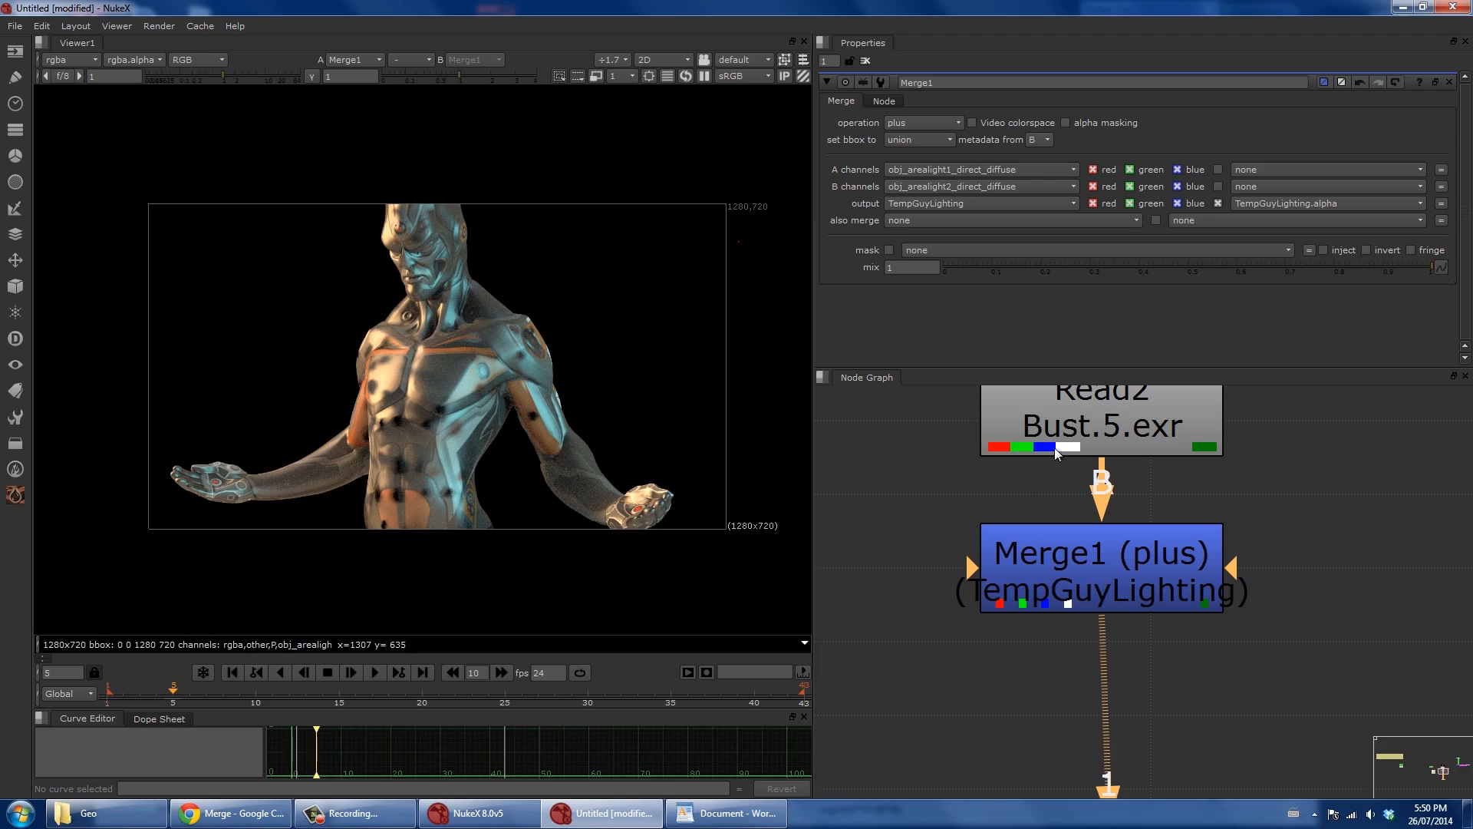
click(899, 551)
key(b)
drag(999, 445, 1080, 432)
drag(1098, 562, 956, 472)
key(1)
middle_drag(823, 521, 931, 594)
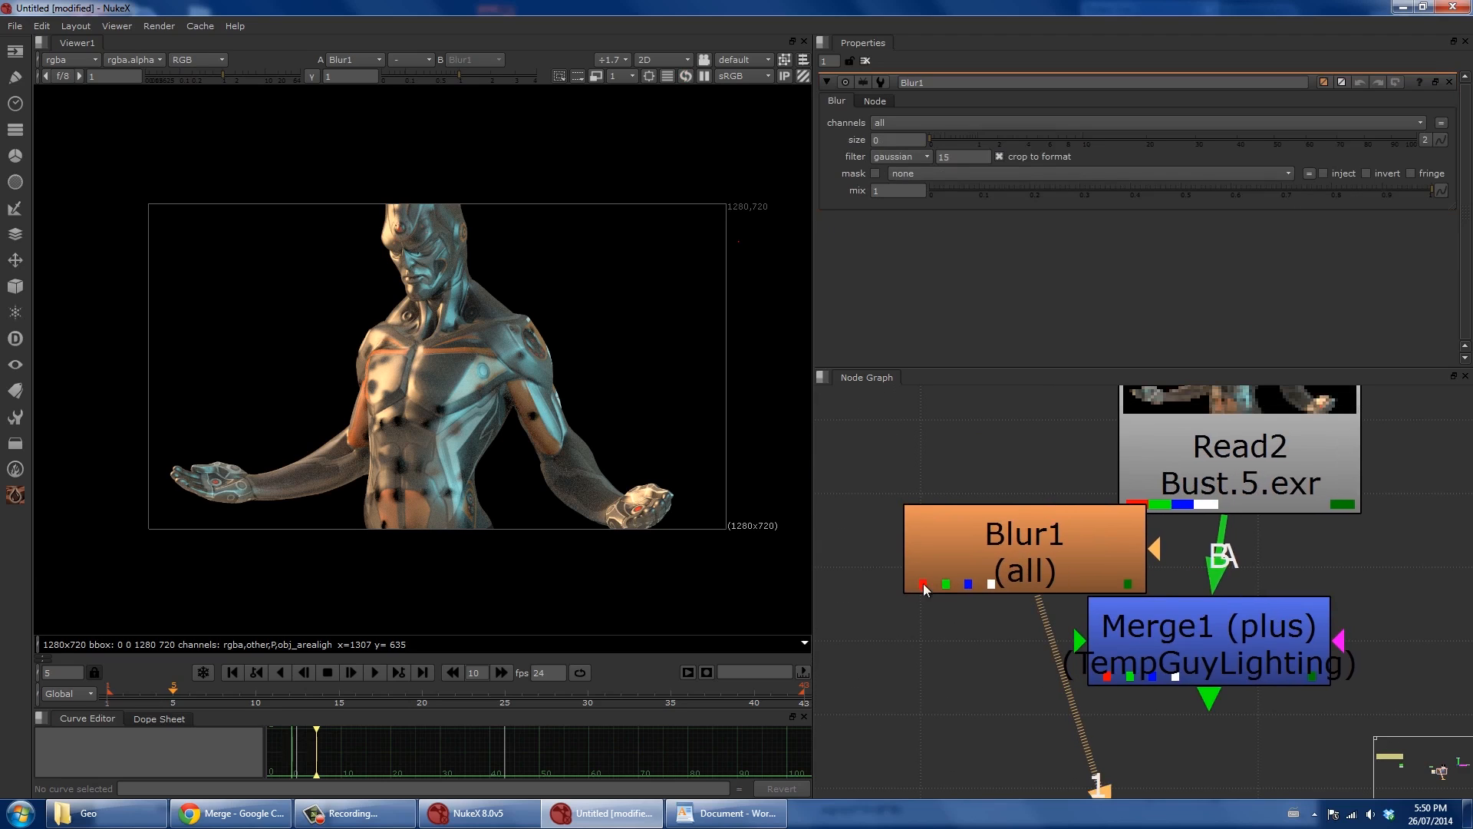
drag(942, 144, 1150, 143)
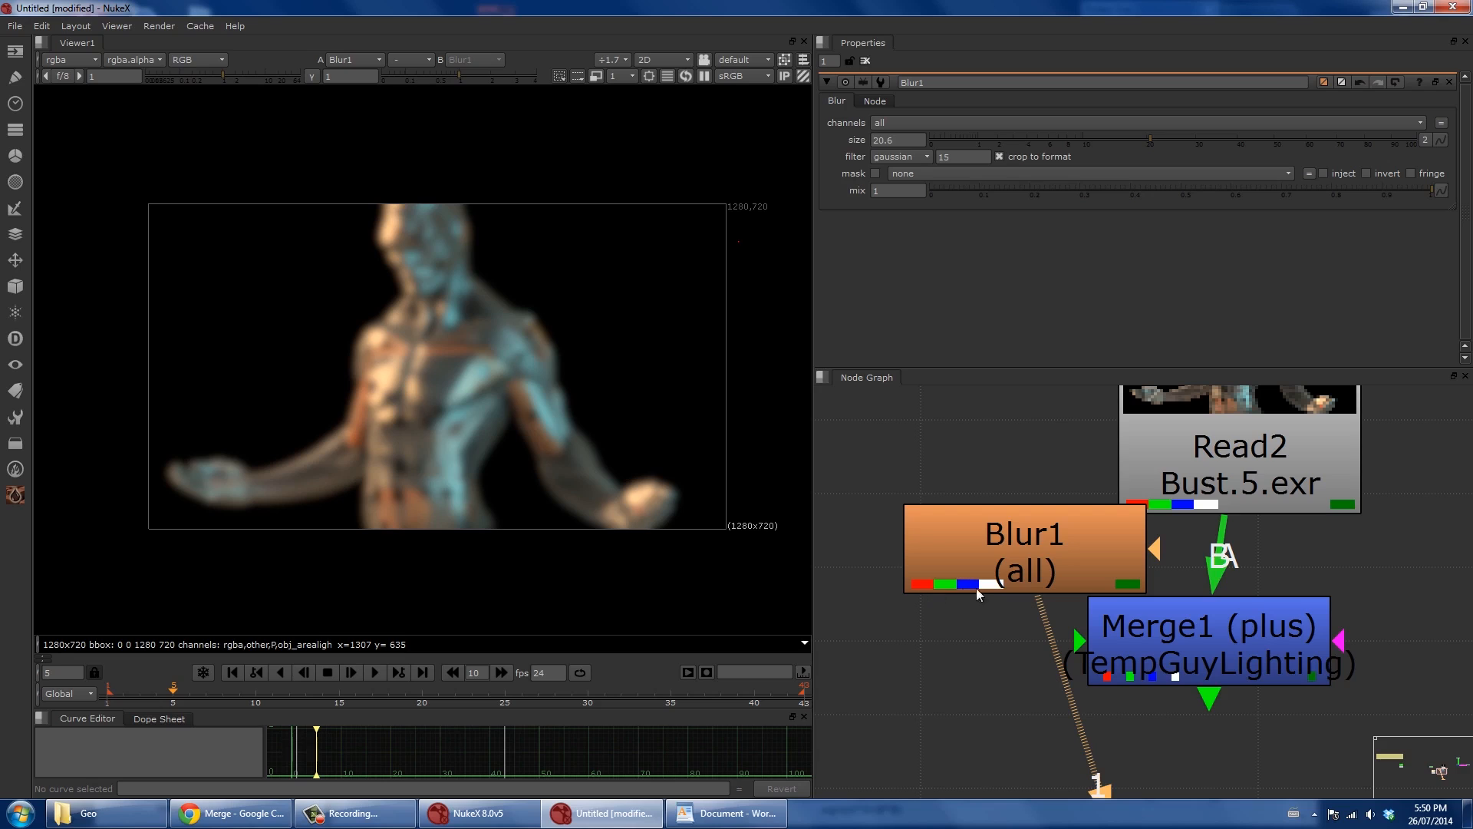
click(987, 551)
key(Delete)
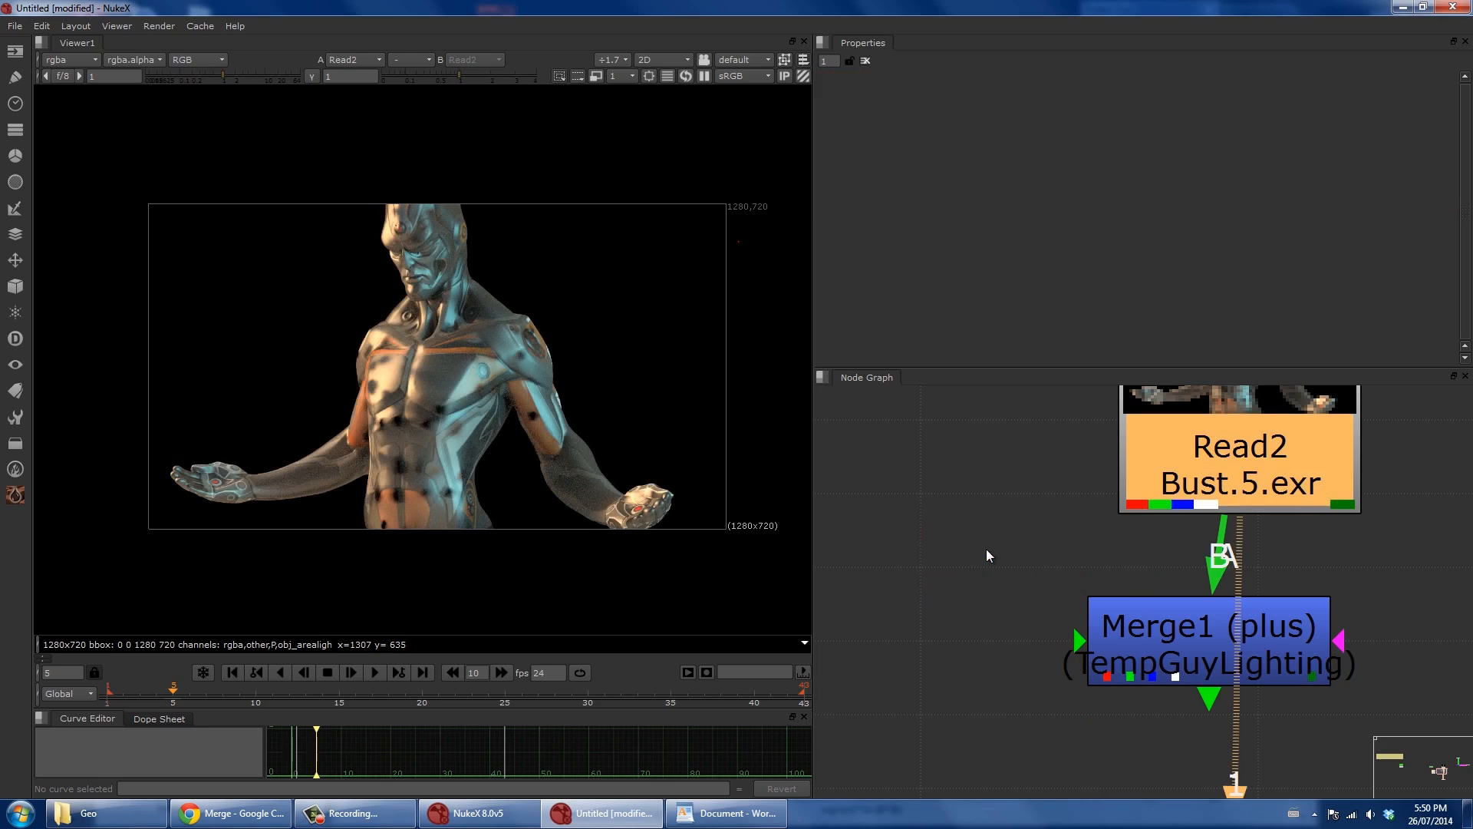
View Merge1 again and open its properties to review the channel settings.
scroll(1084, 550, down, 3)
drag(1122, 499, 1118, 500)
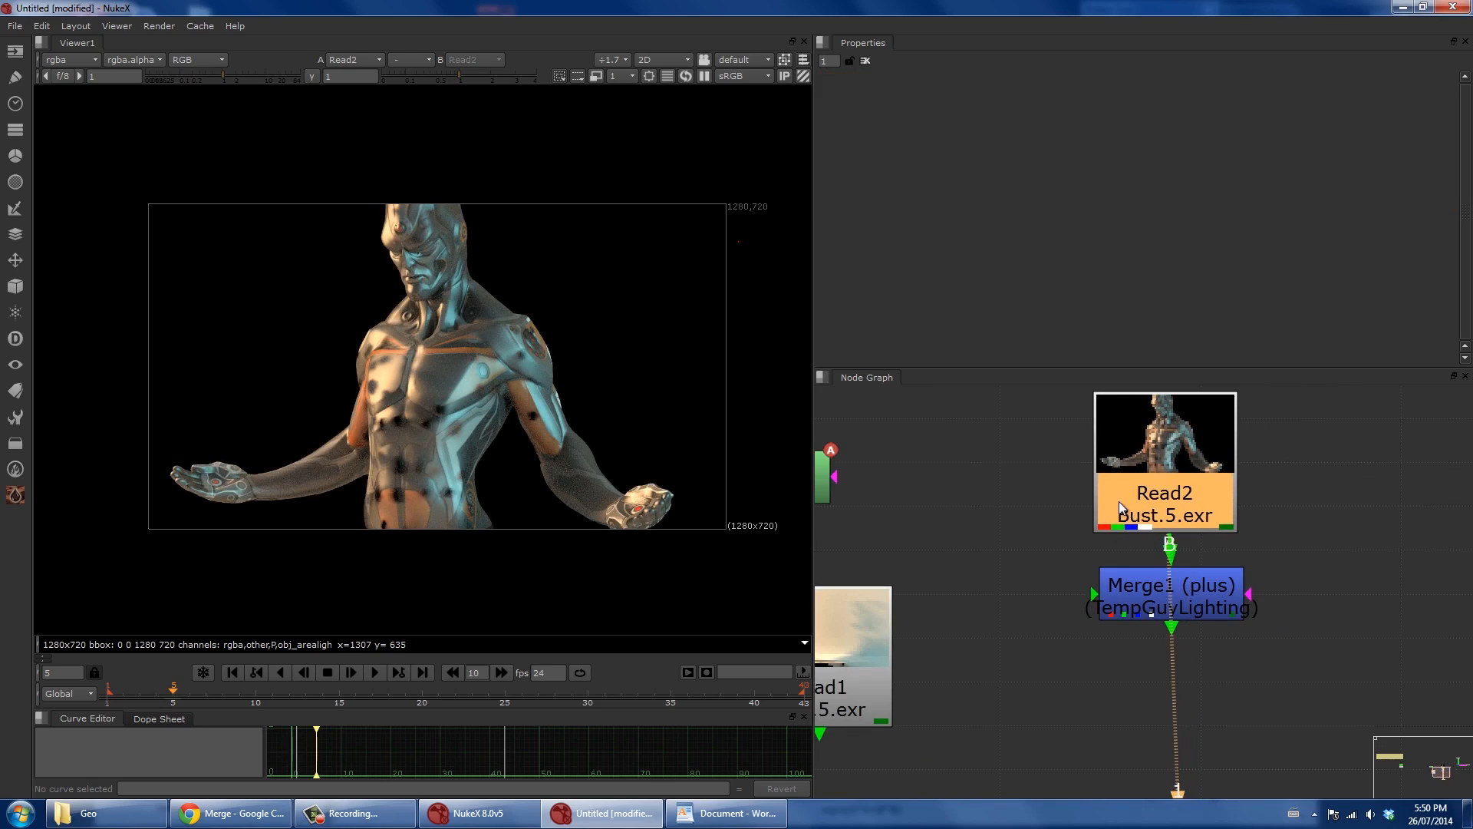
middle_drag(1155, 585, 1043, 570)
drag(1043, 569, 1049, 569)
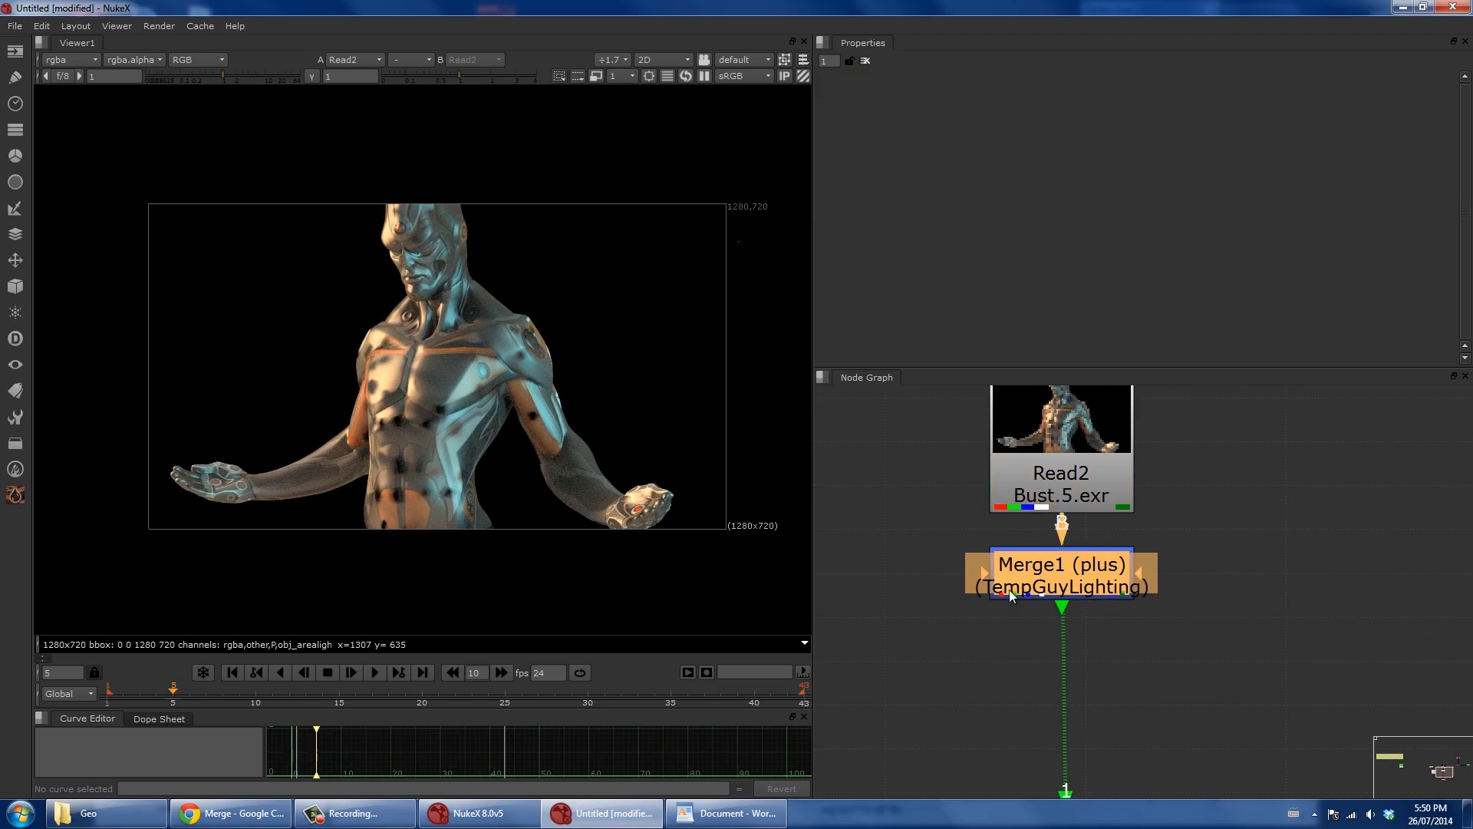
click(1009, 619)
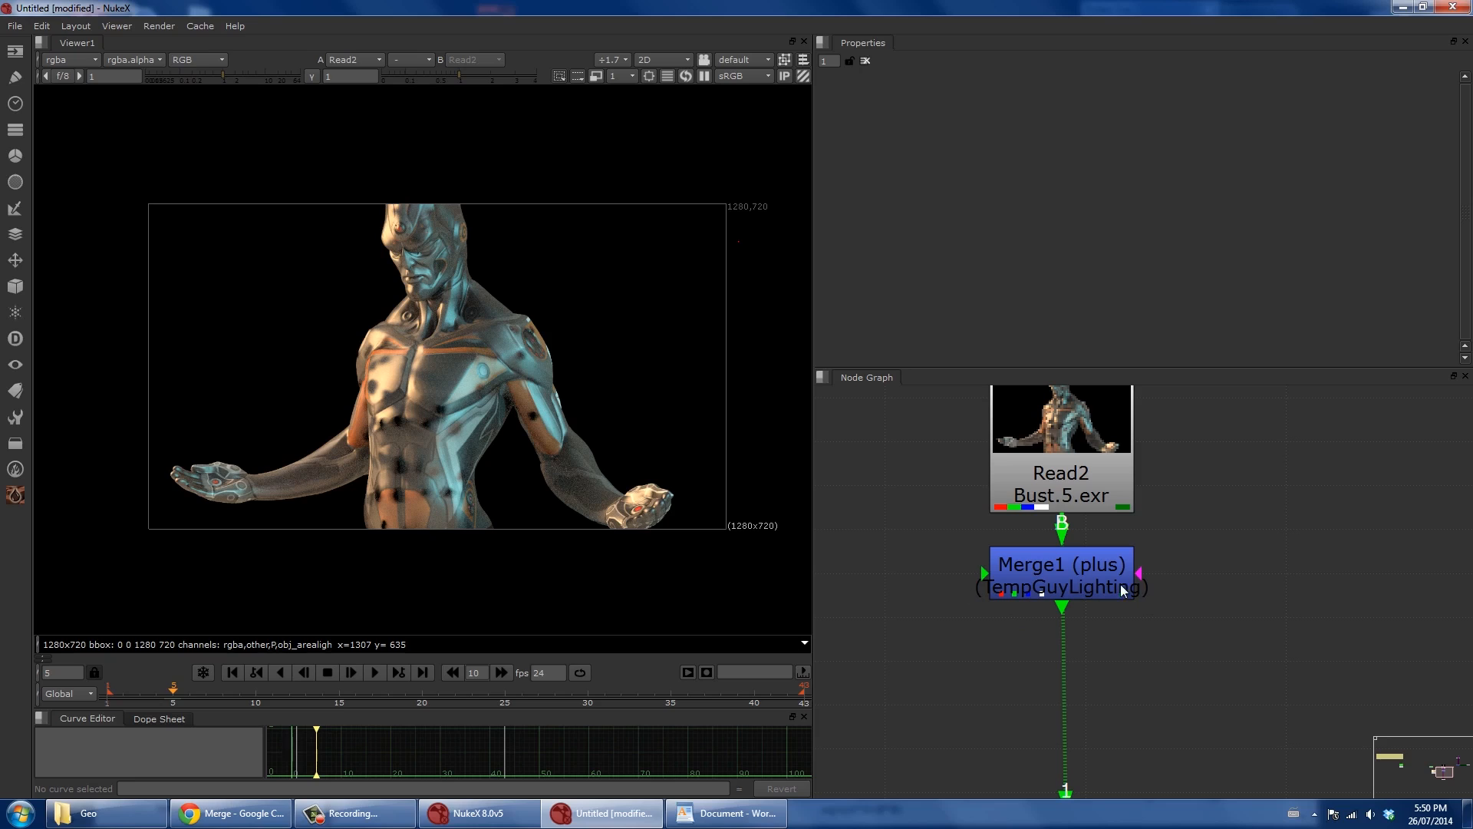
click(1047, 570)
key(1)
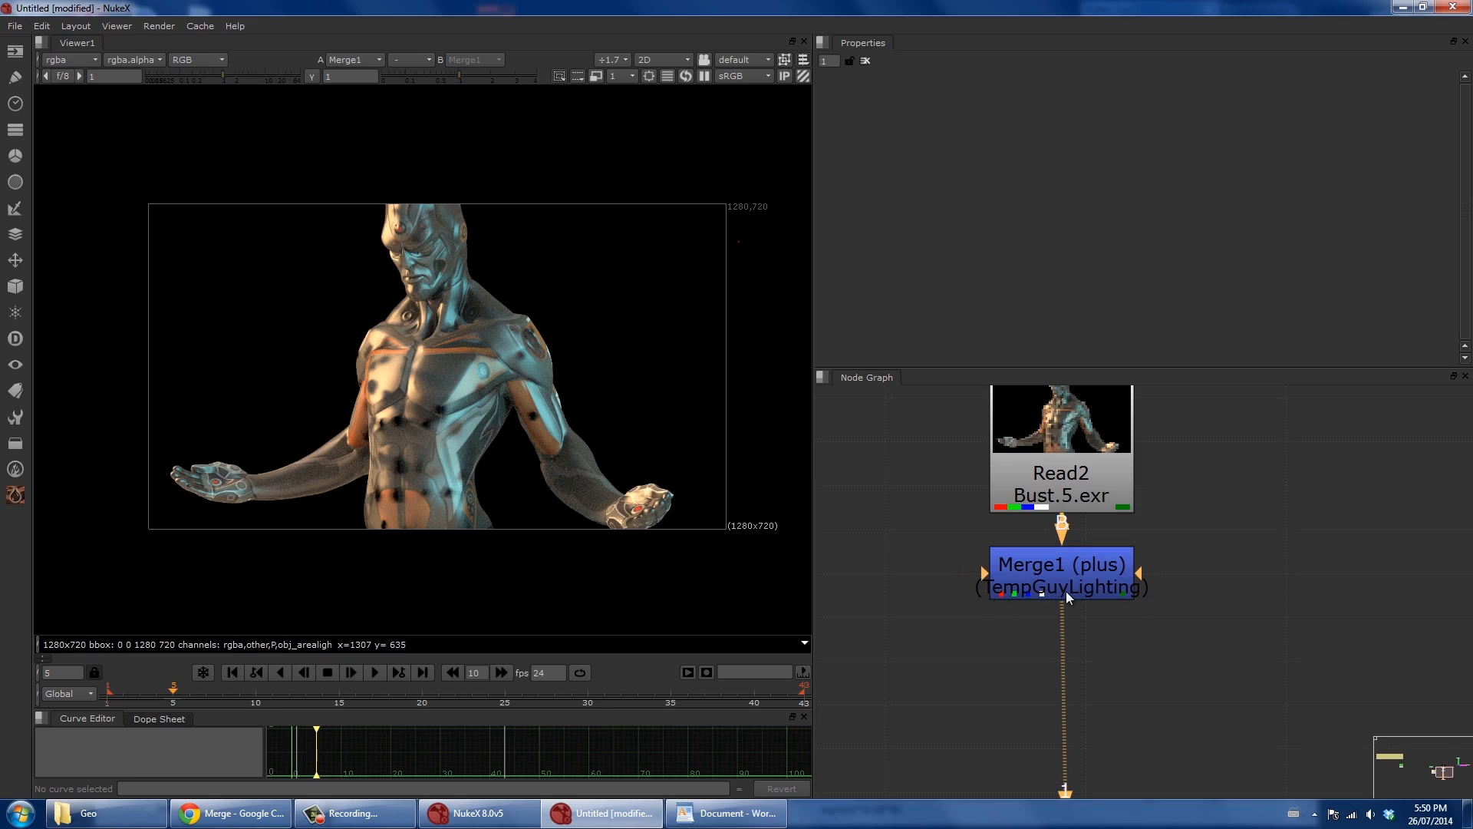
double_click(1066, 590)
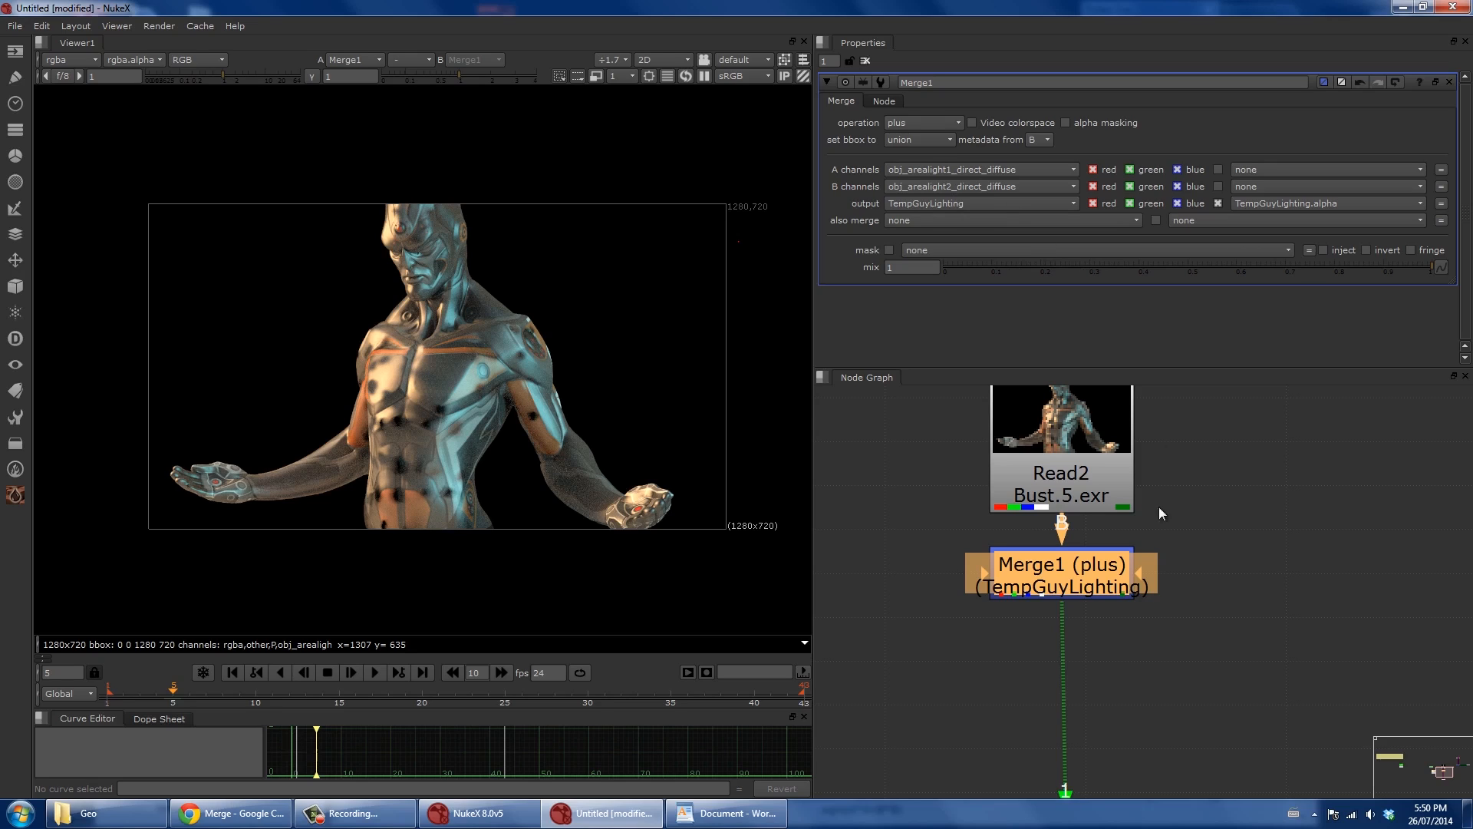
Replace Merge1 with a new Merge node below Read2, with Read2 as A and Read1 as B, and view it.
key(Delete)
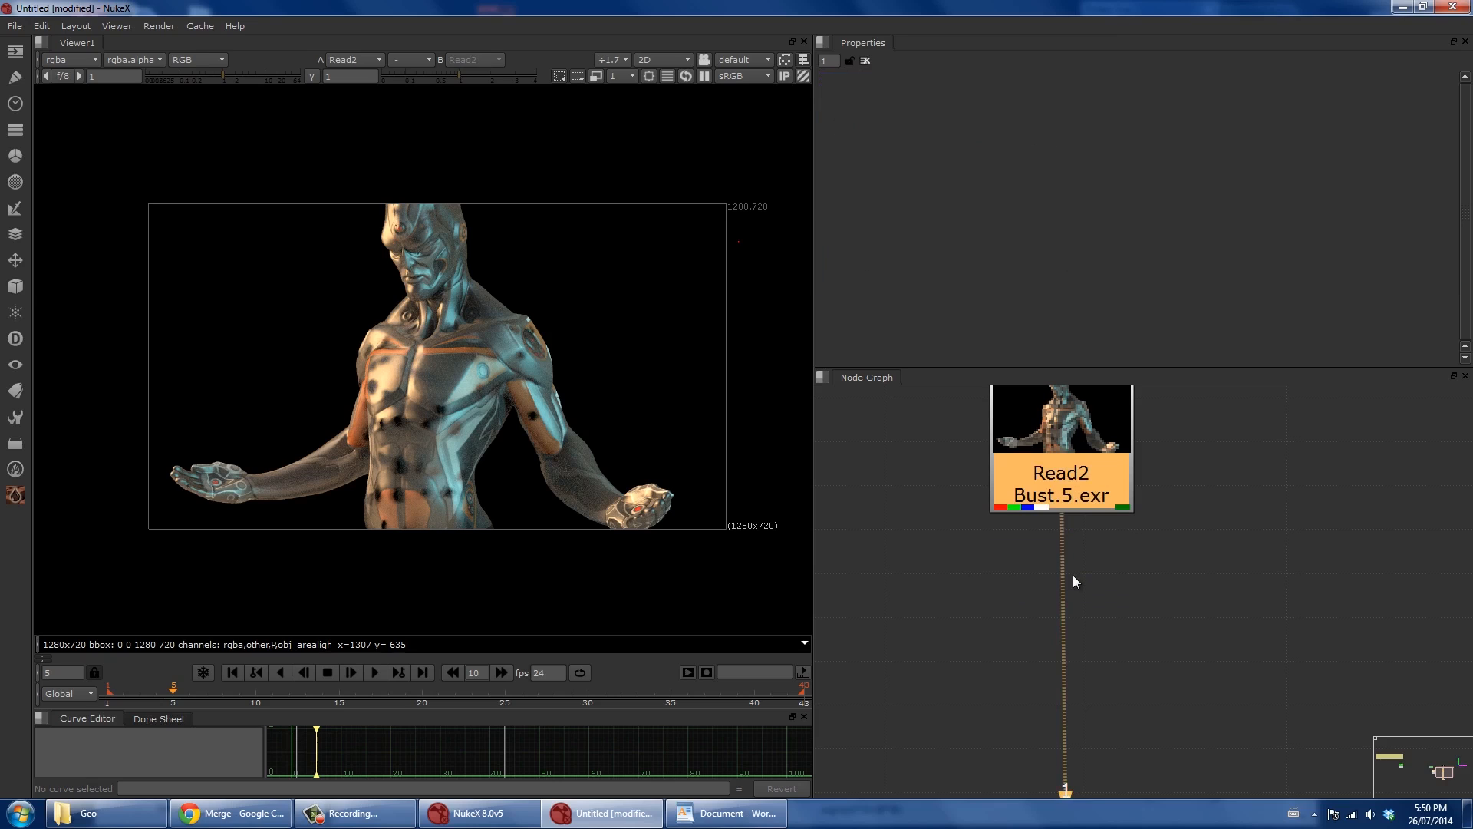
scroll(1004, 582, down, 3)
drag(836, 611, 880, 602)
click(972, 622)
key(m)
drag(993, 600, 1024, 526)
key(1)
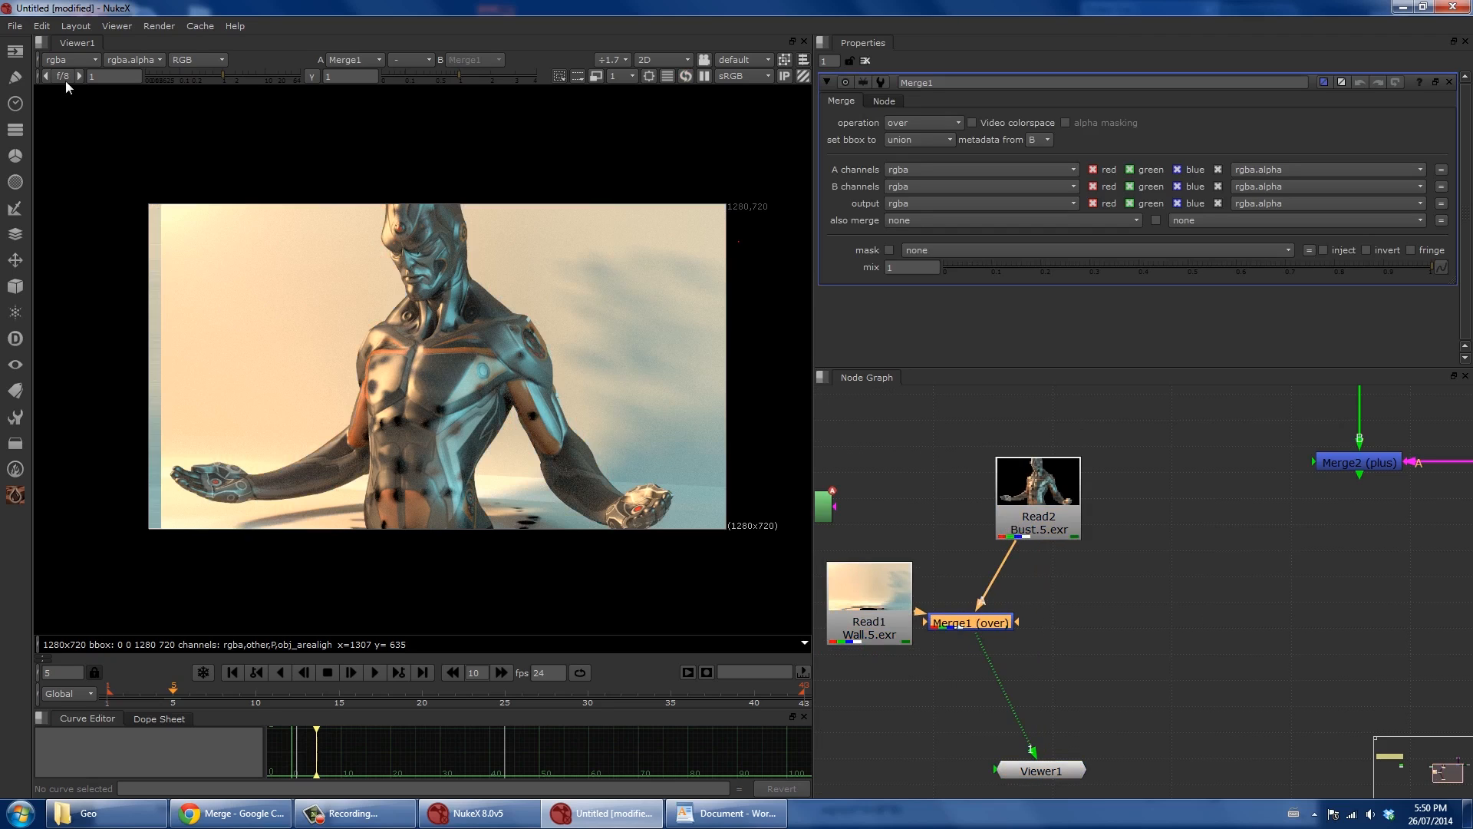
click(74, 60)
click(74, 60)
drag(983, 623, 1044, 611)
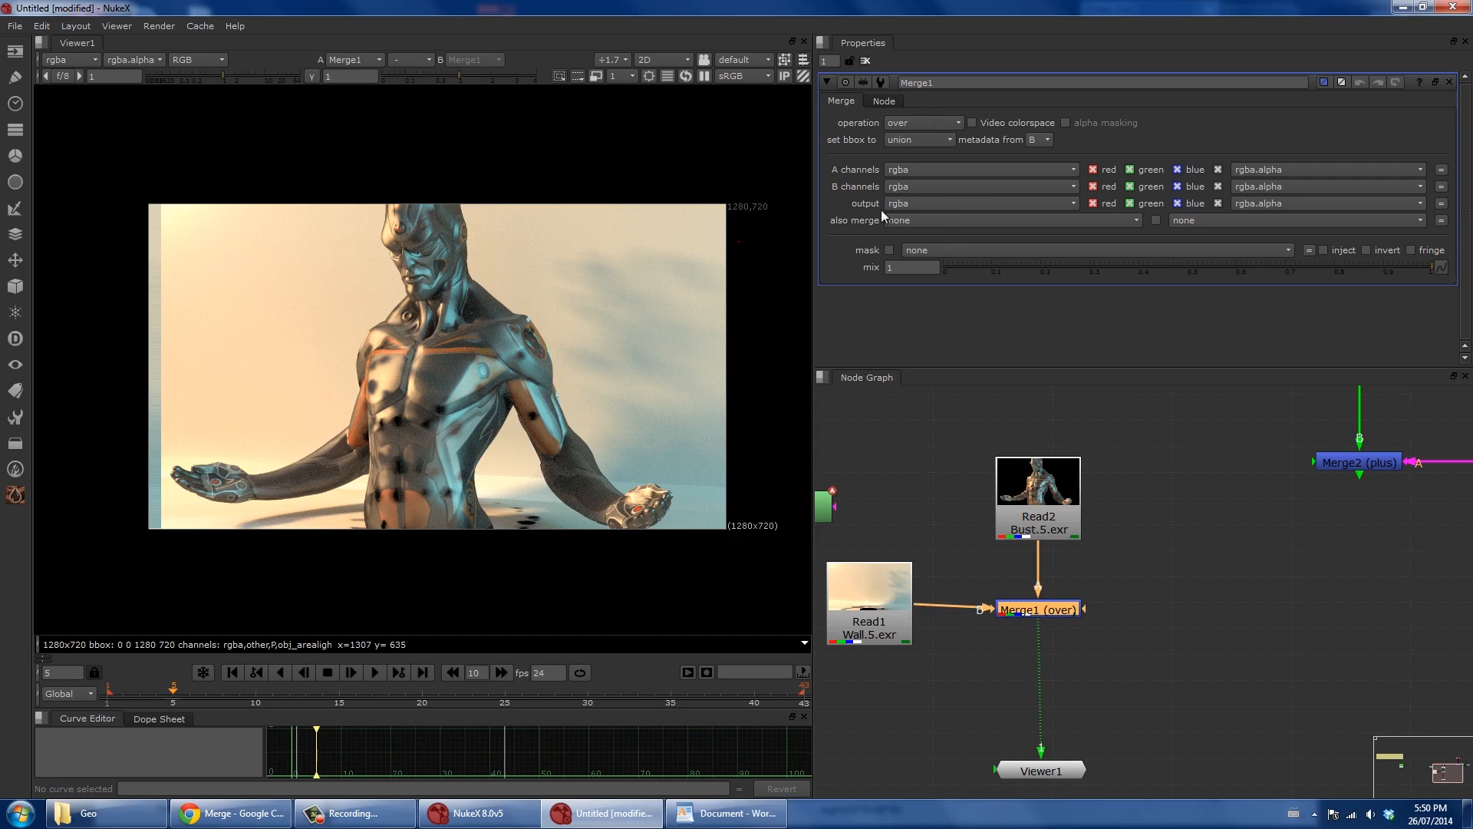
Look through the layers available for Merge1's A channels, B channels and also merge, keeping the current choices.
click(906, 168)
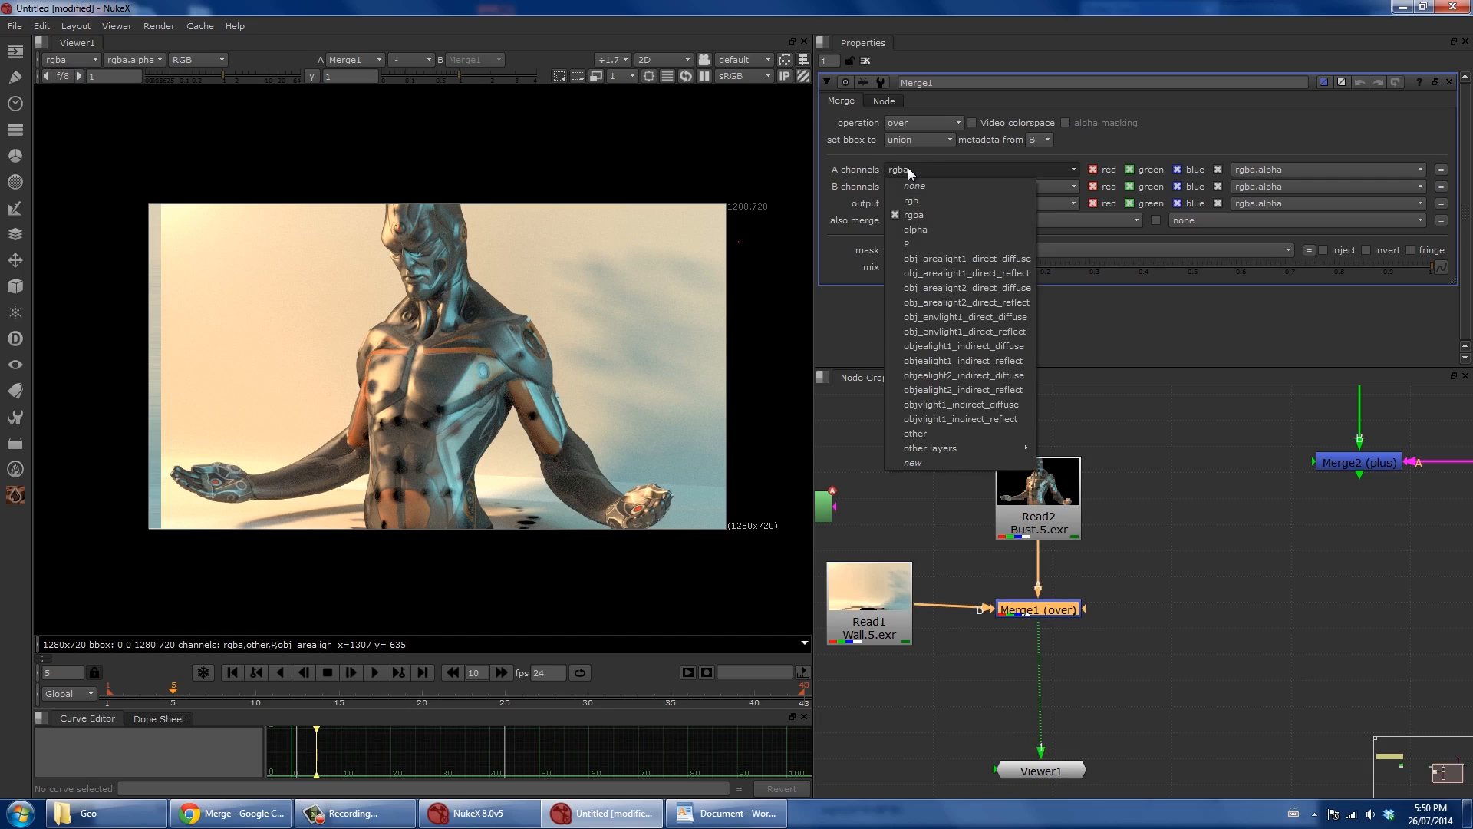
click(909, 186)
click(909, 185)
click(908, 186)
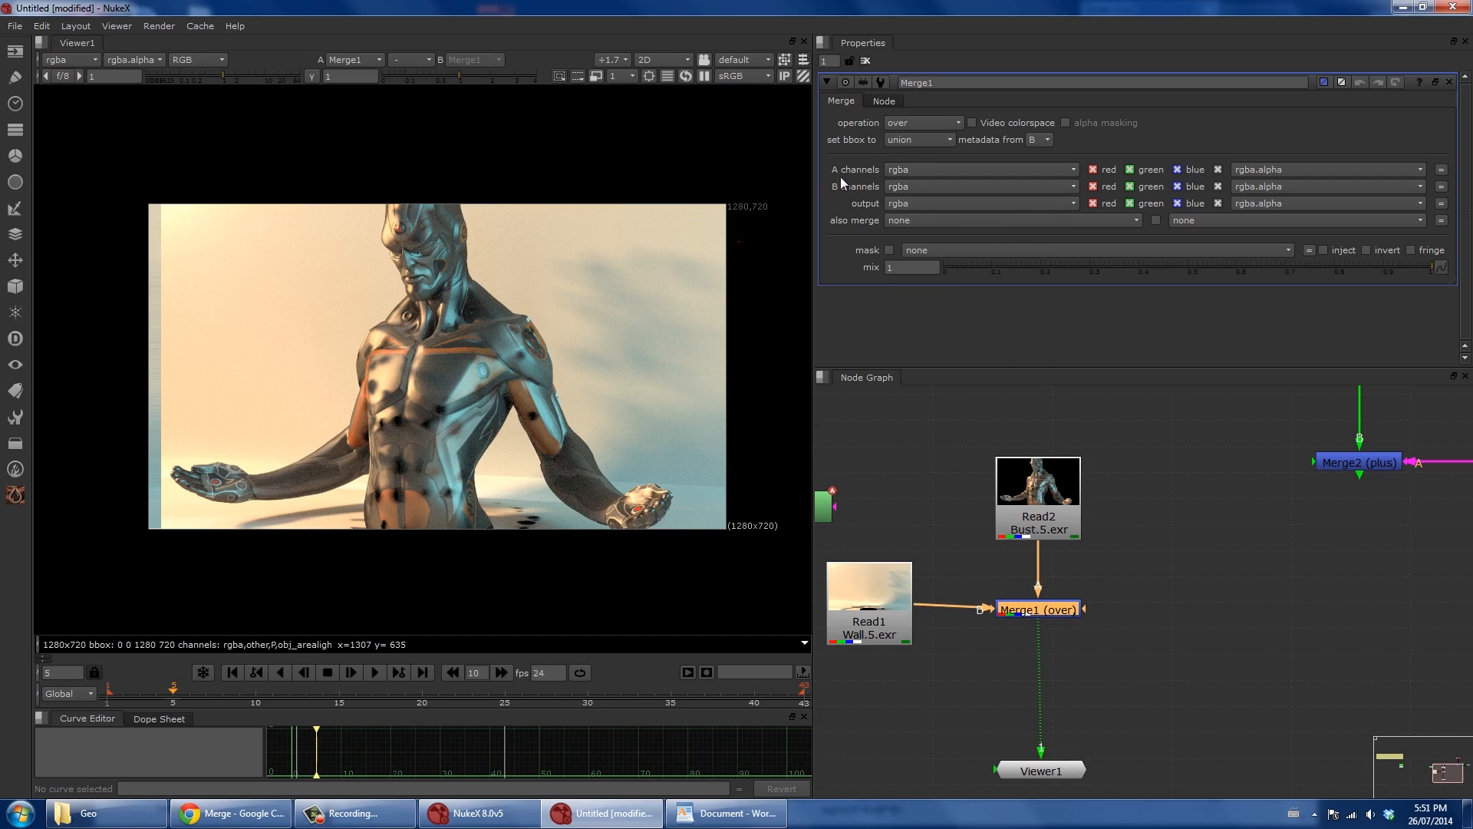
click(901, 221)
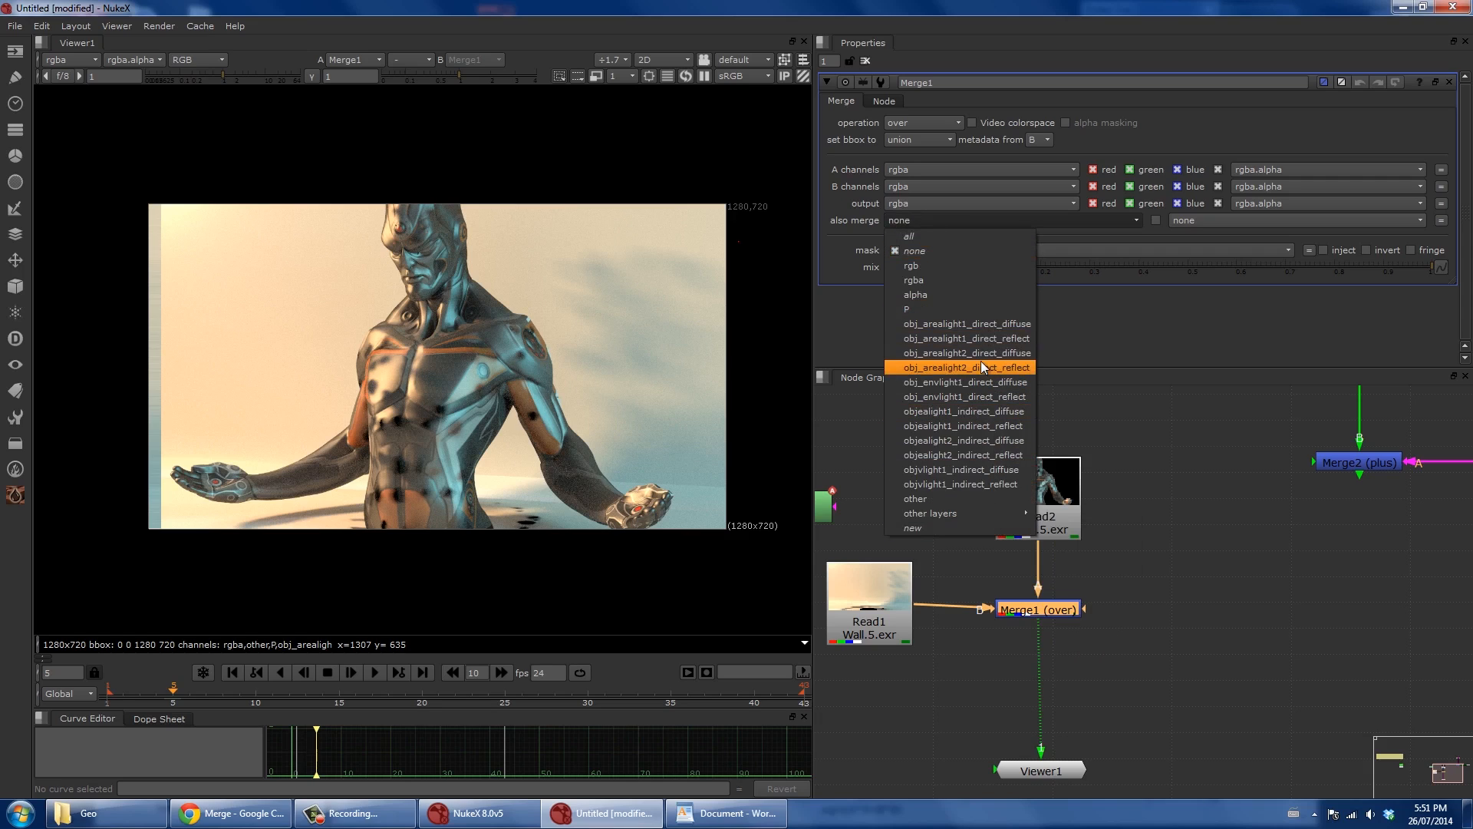
mouse_move(959, 513)
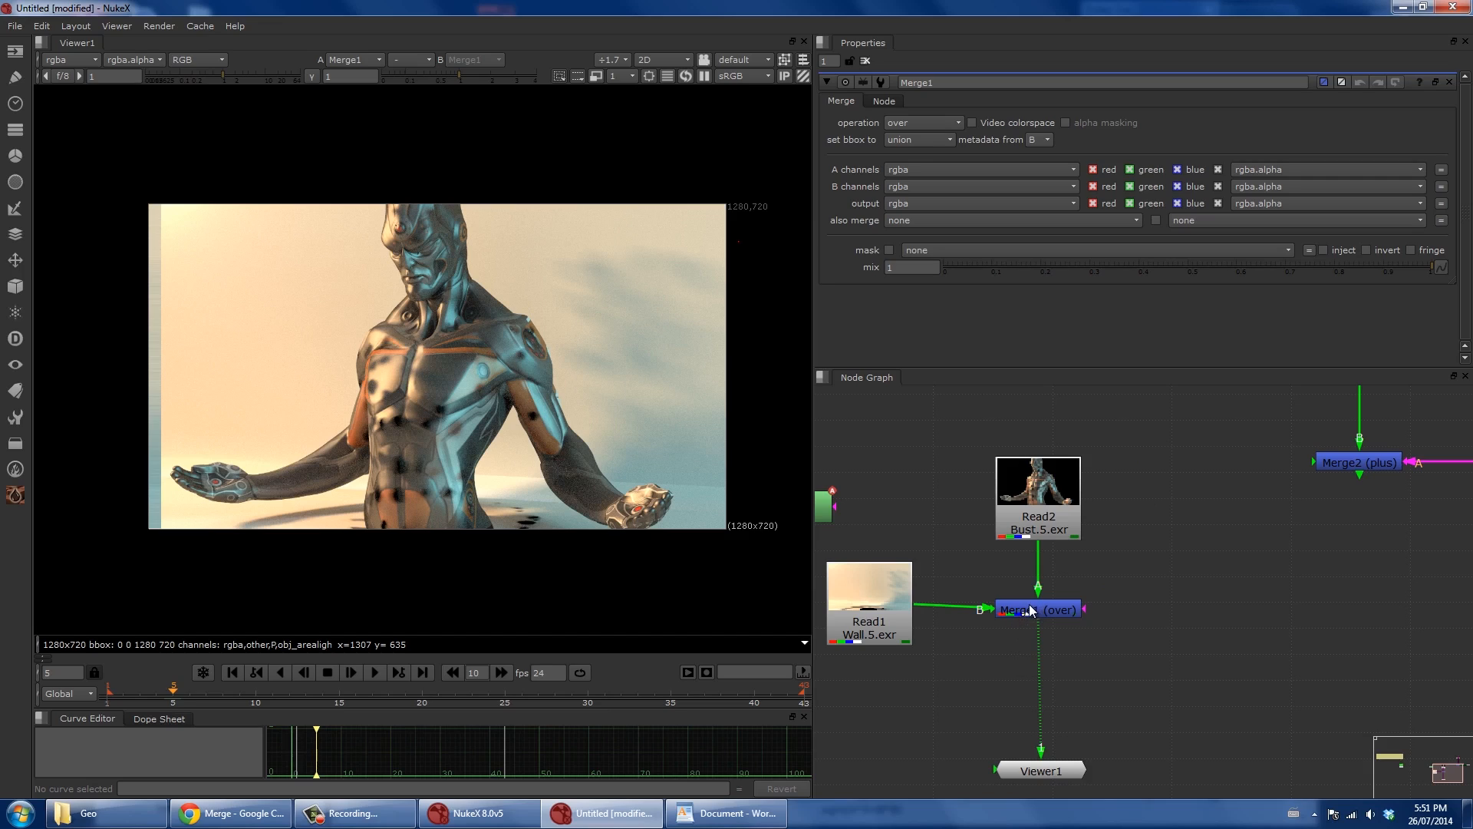
Move Read2 higher above Merge1 and place Read1 to the right of Merge1.
drag(904, 587, 905, 592)
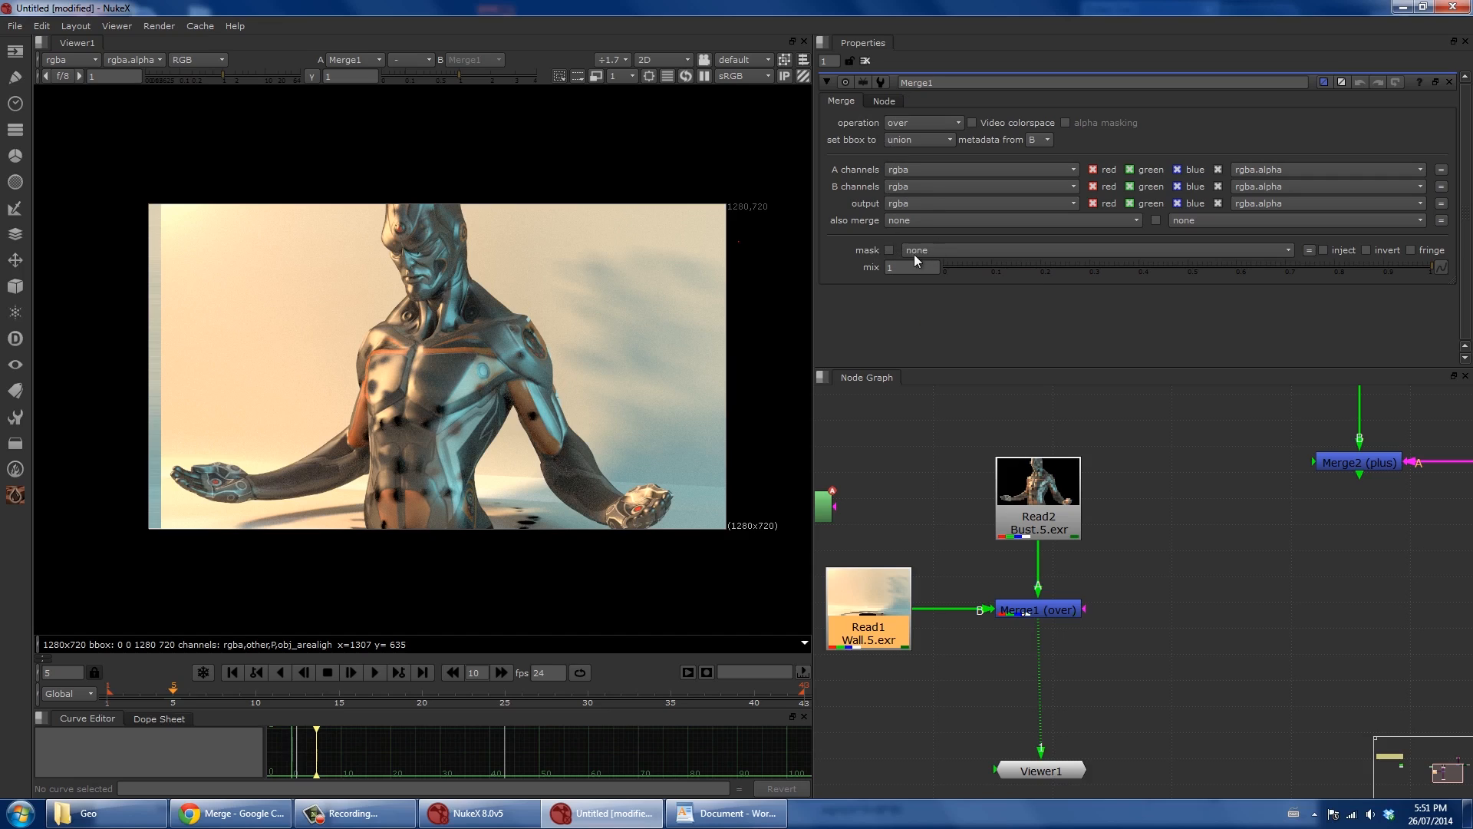
drag(1029, 525, 1067, 465)
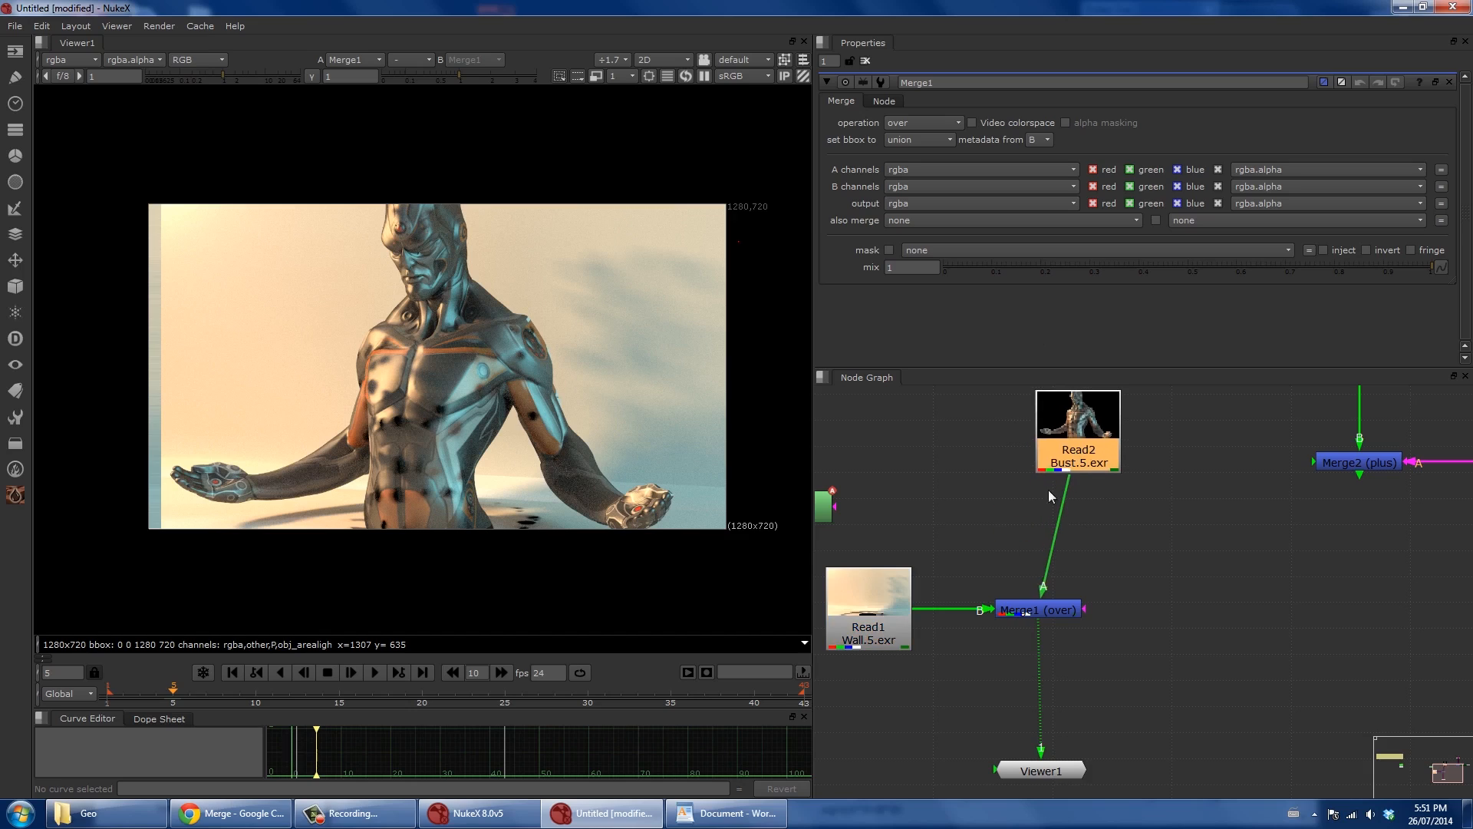
drag(880, 618, 1231, 592)
drag(1112, 435, 1097, 445)
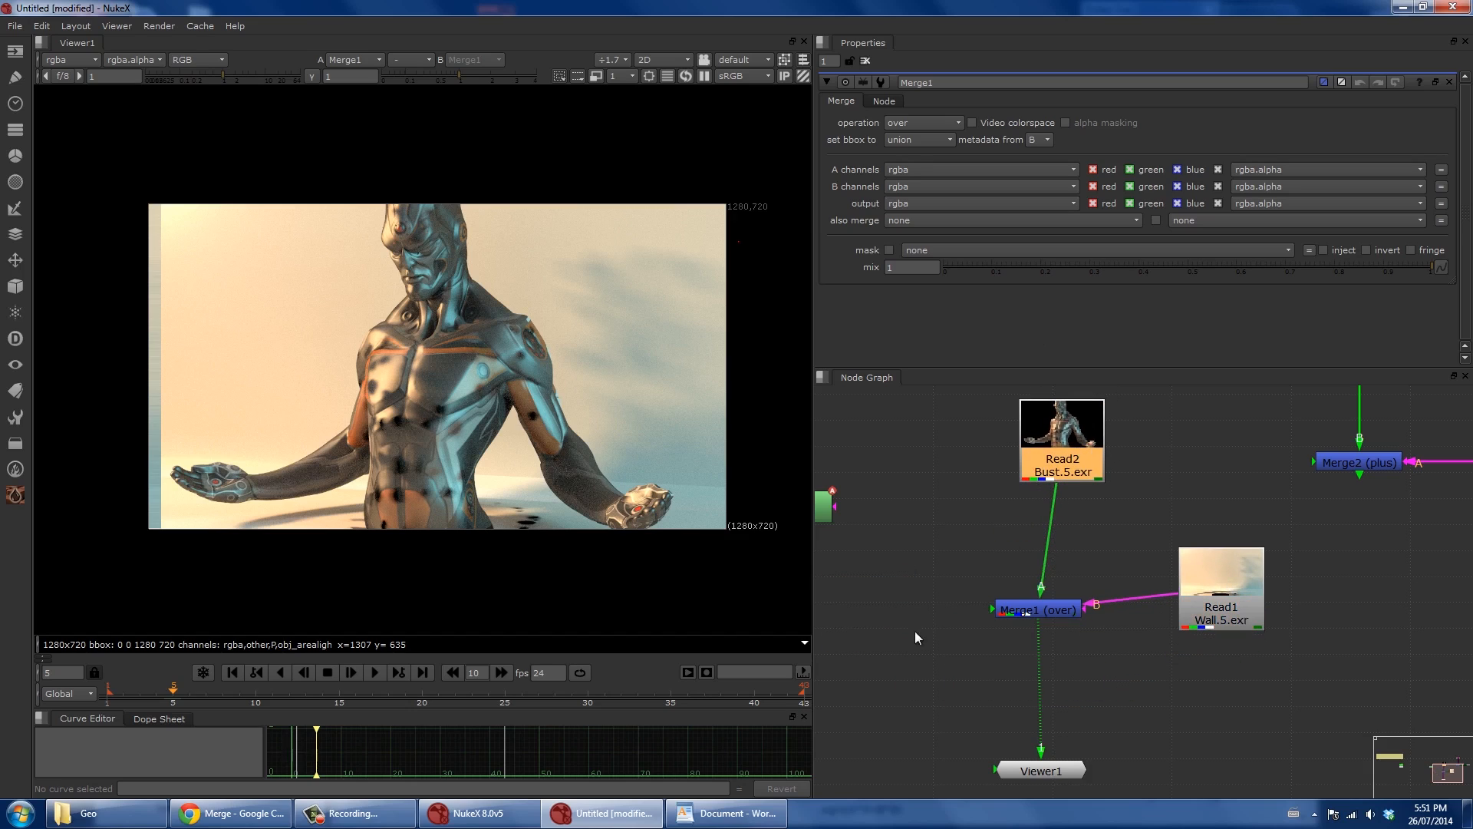
drag(1041, 585, 1041, 541)
View the Roto1 node, open its properties and set its output to rgba.
scroll(979, 634, up, 5)
drag(919, 557, 905, 454)
scroll(905, 454, down, 5)
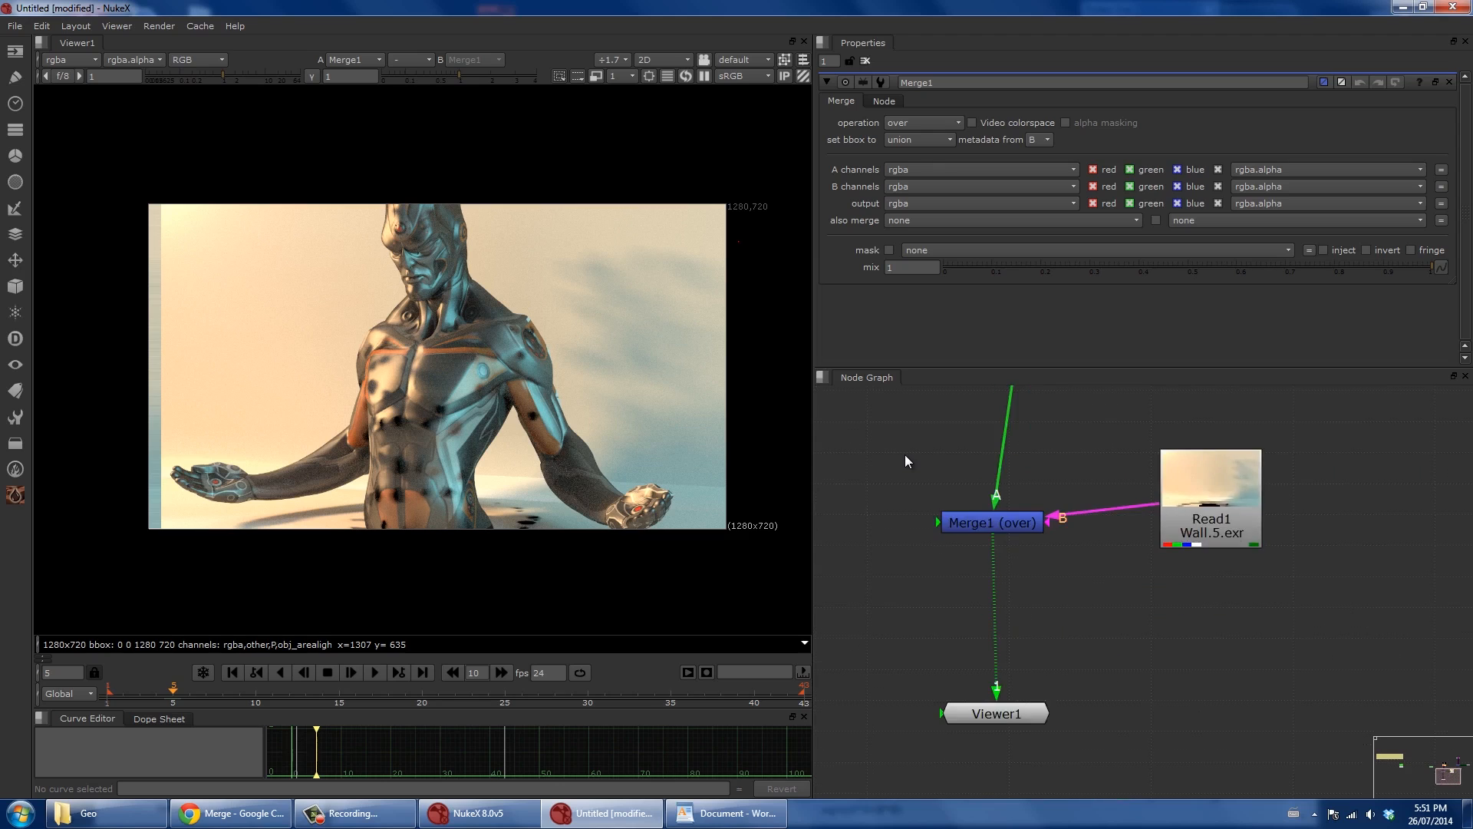
middle_drag(931, 461, 1078, 555)
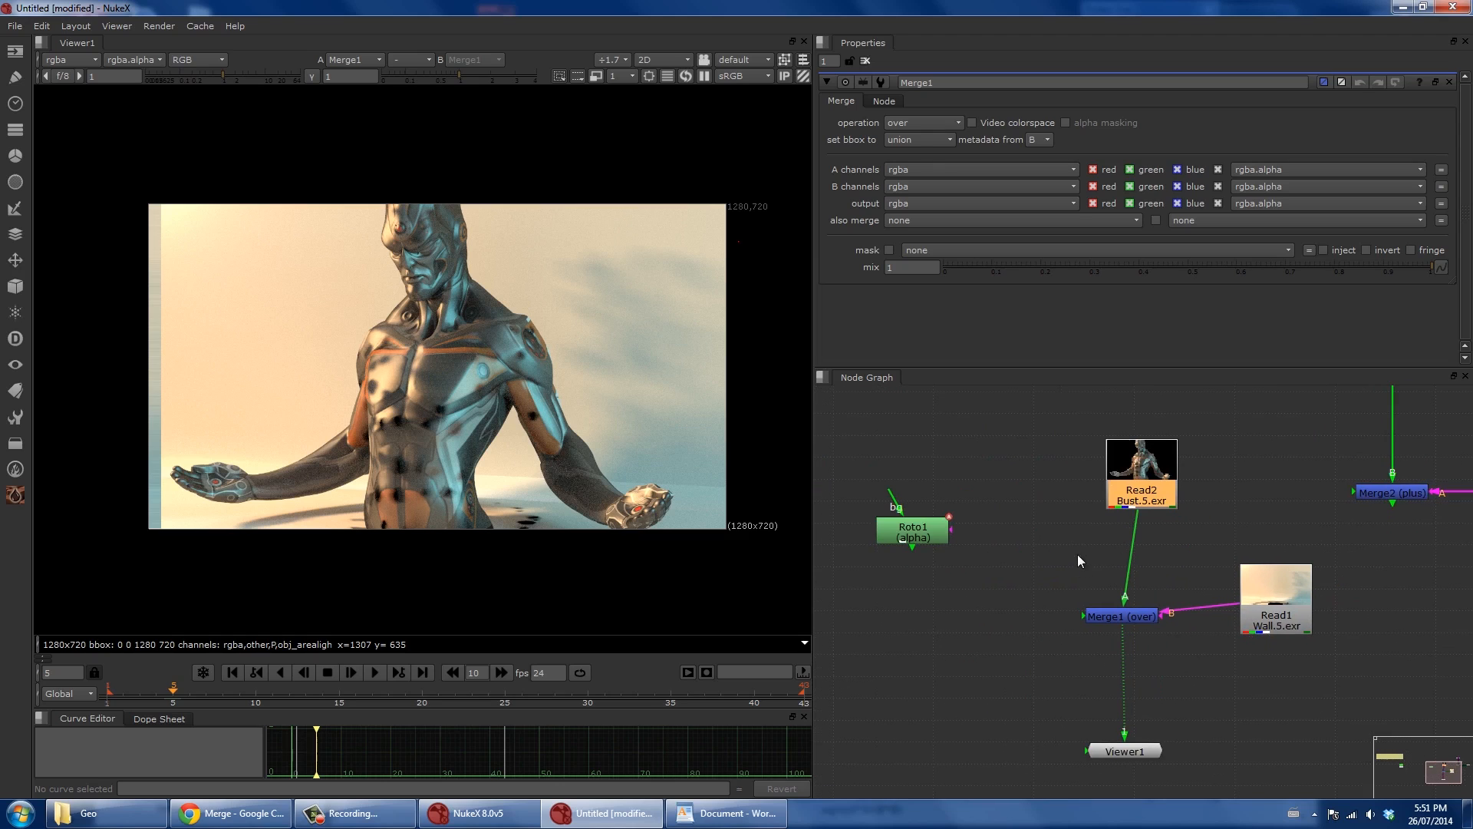
key(1)
double_click(927, 527)
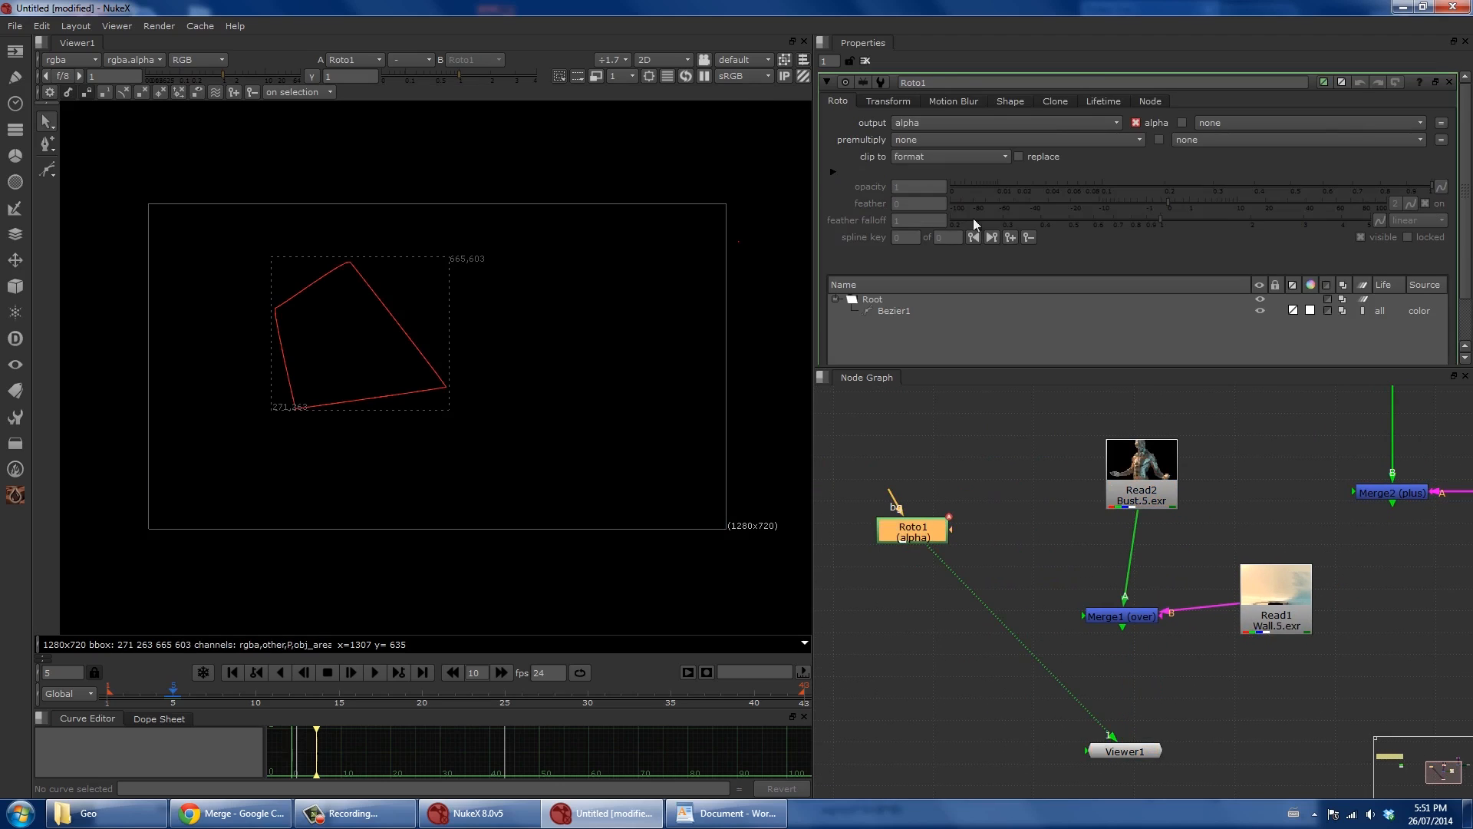
click(917, 123)
click(925, 152)
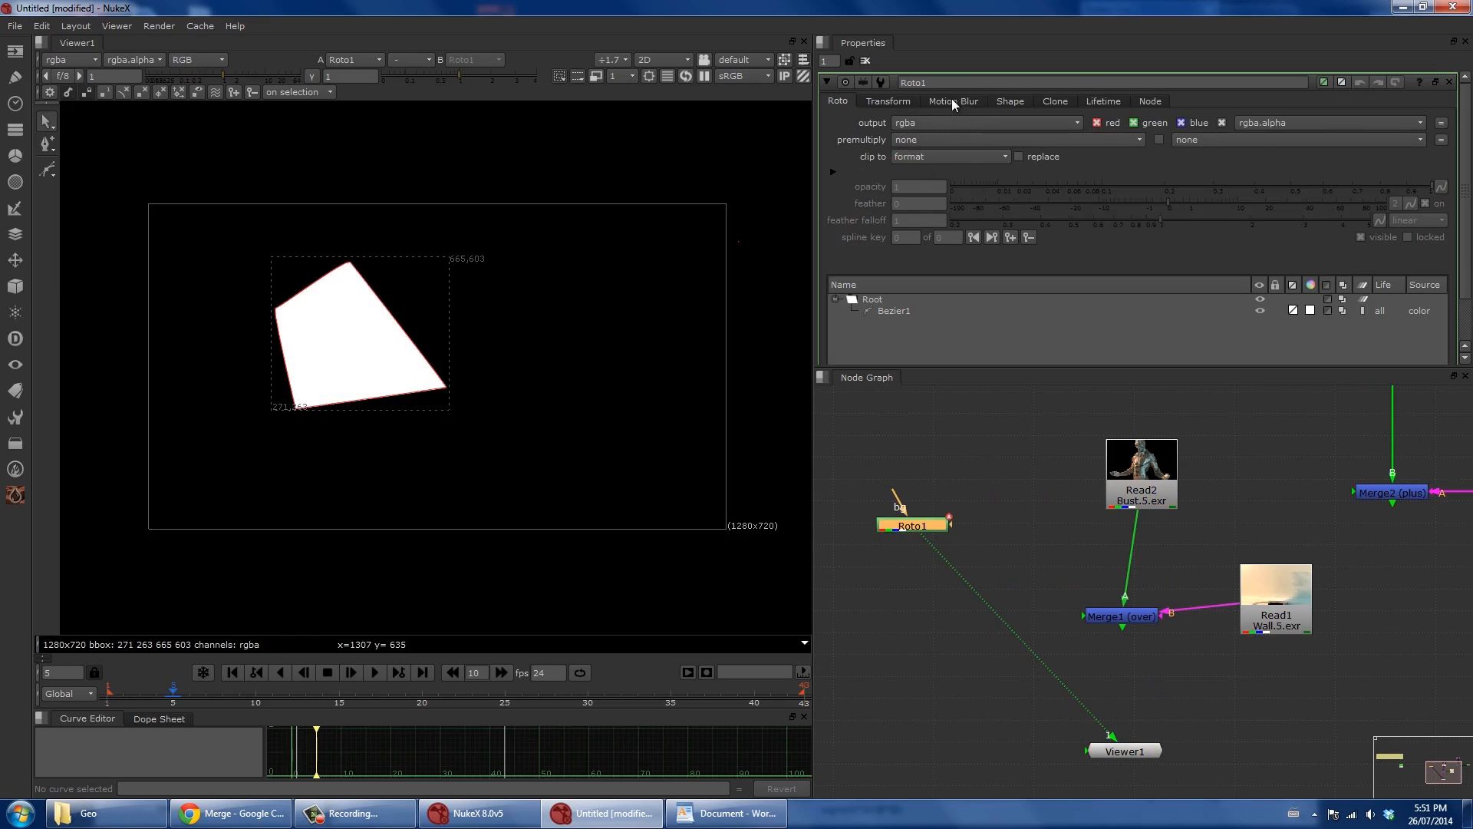
Change the color of the Bezier1 shape in Roto1 to a salmon orange and return to the main Roto settings.
click(1011, 100)
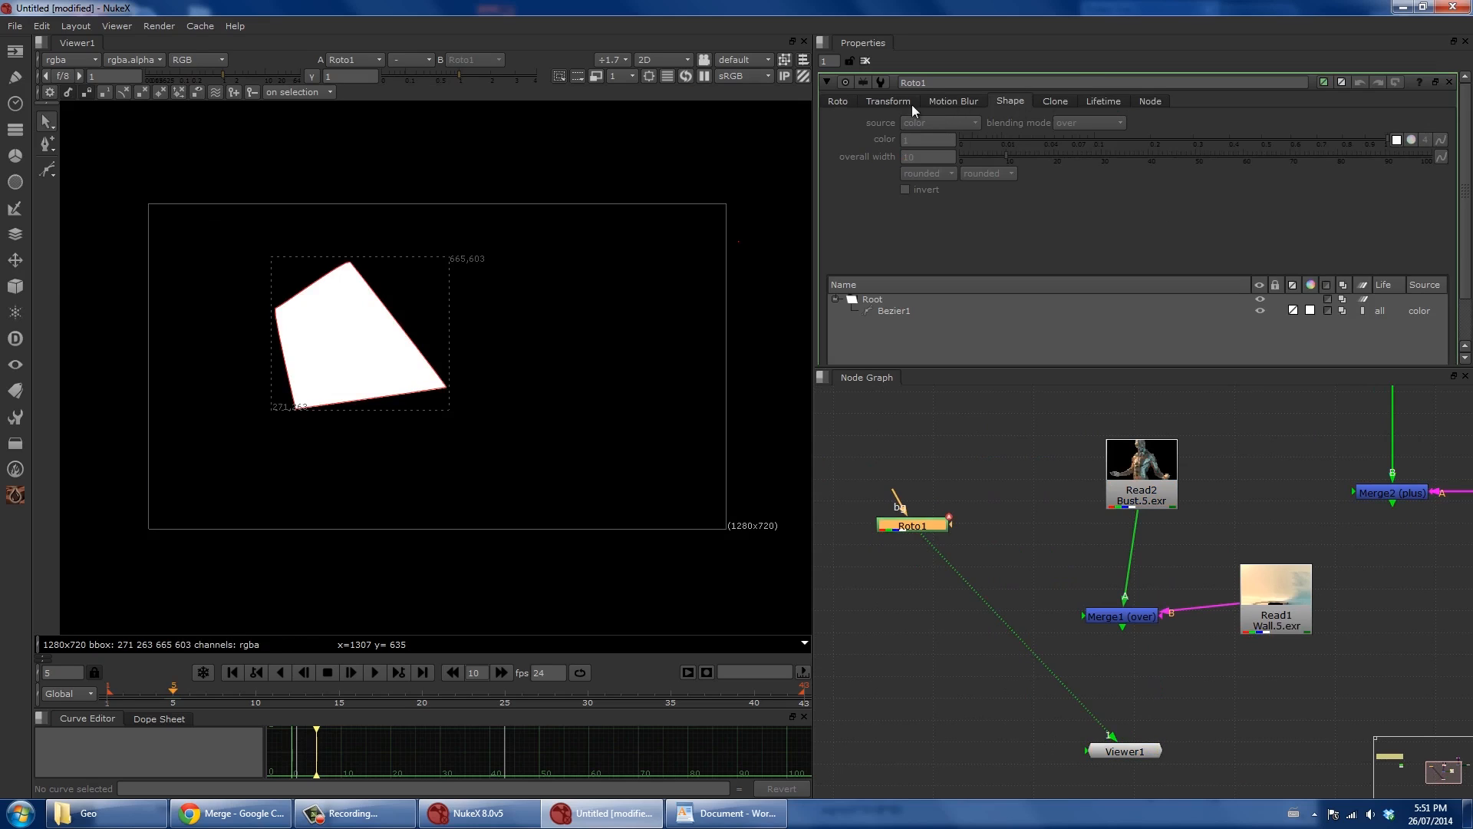
click(896, 310)
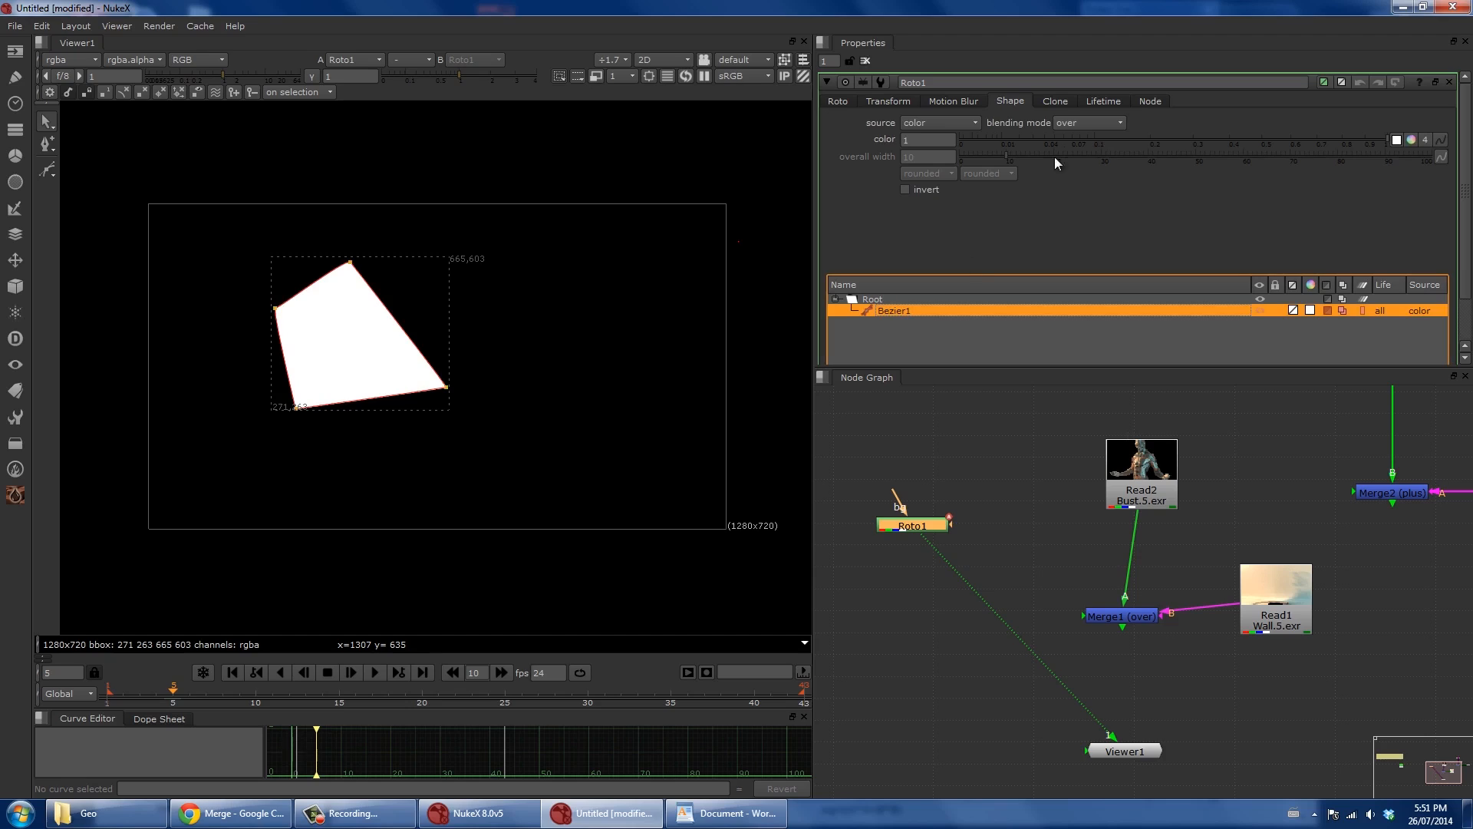
click(1393, 144)
click(1105, 191)
drag(1107, 178, 1141, 174)
click(838, 100)
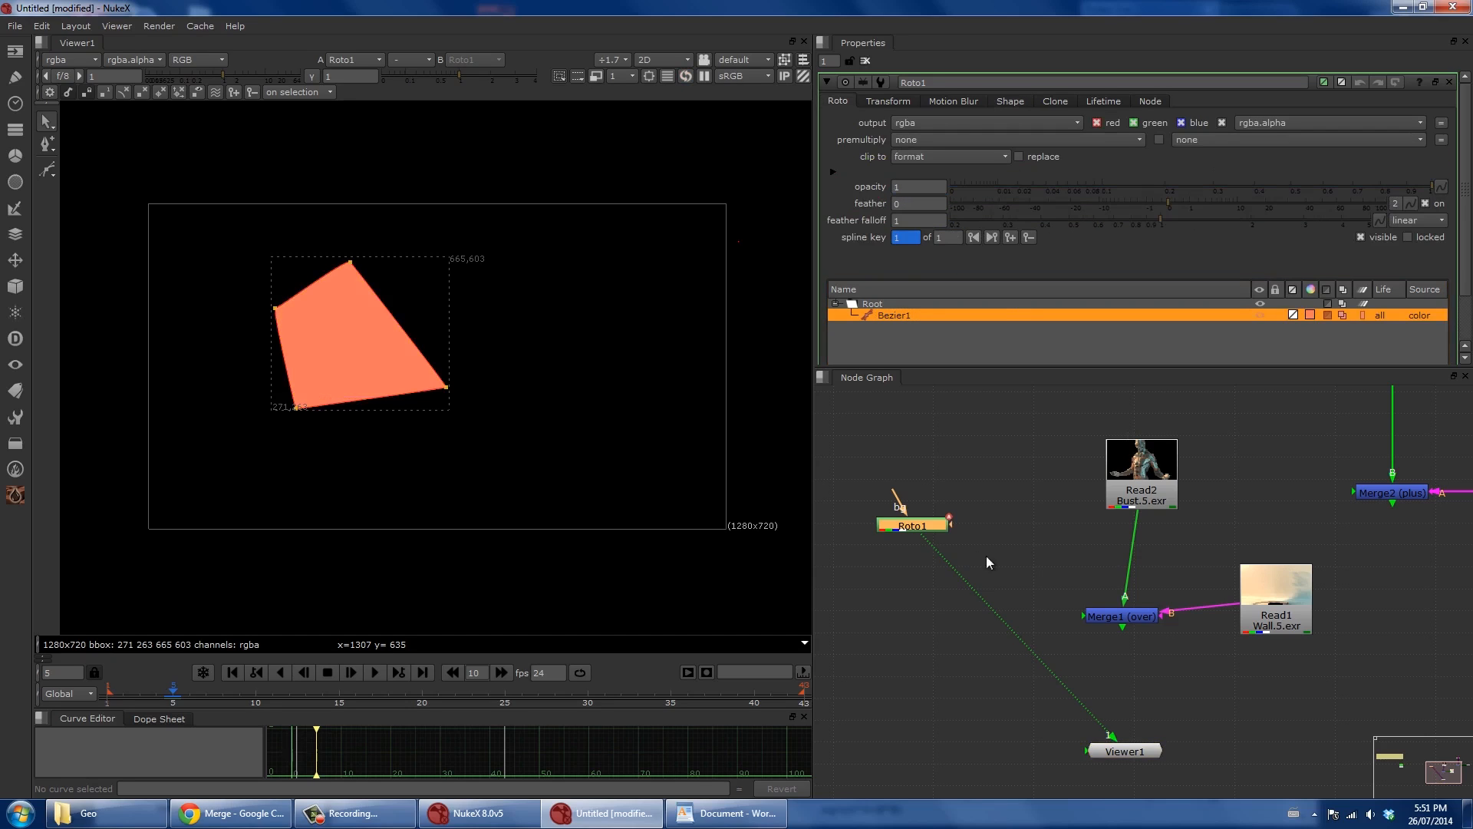
Connect Roto1 to Merge1 as a second A input (A2) and view Merge1.
drag(1079, 615, 925, 526)
click(1108, 615)
key(1)
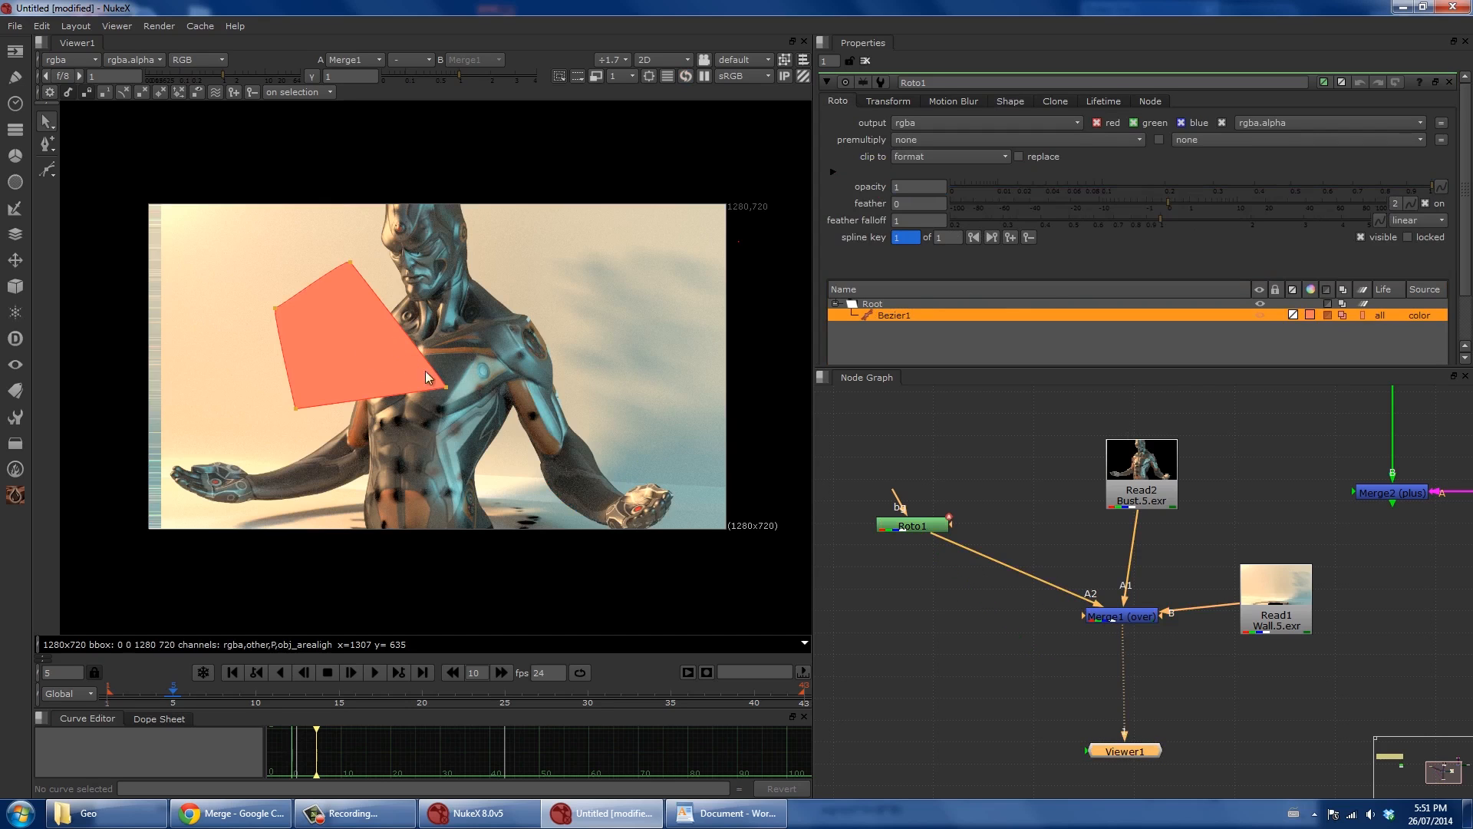
click(741, 438)
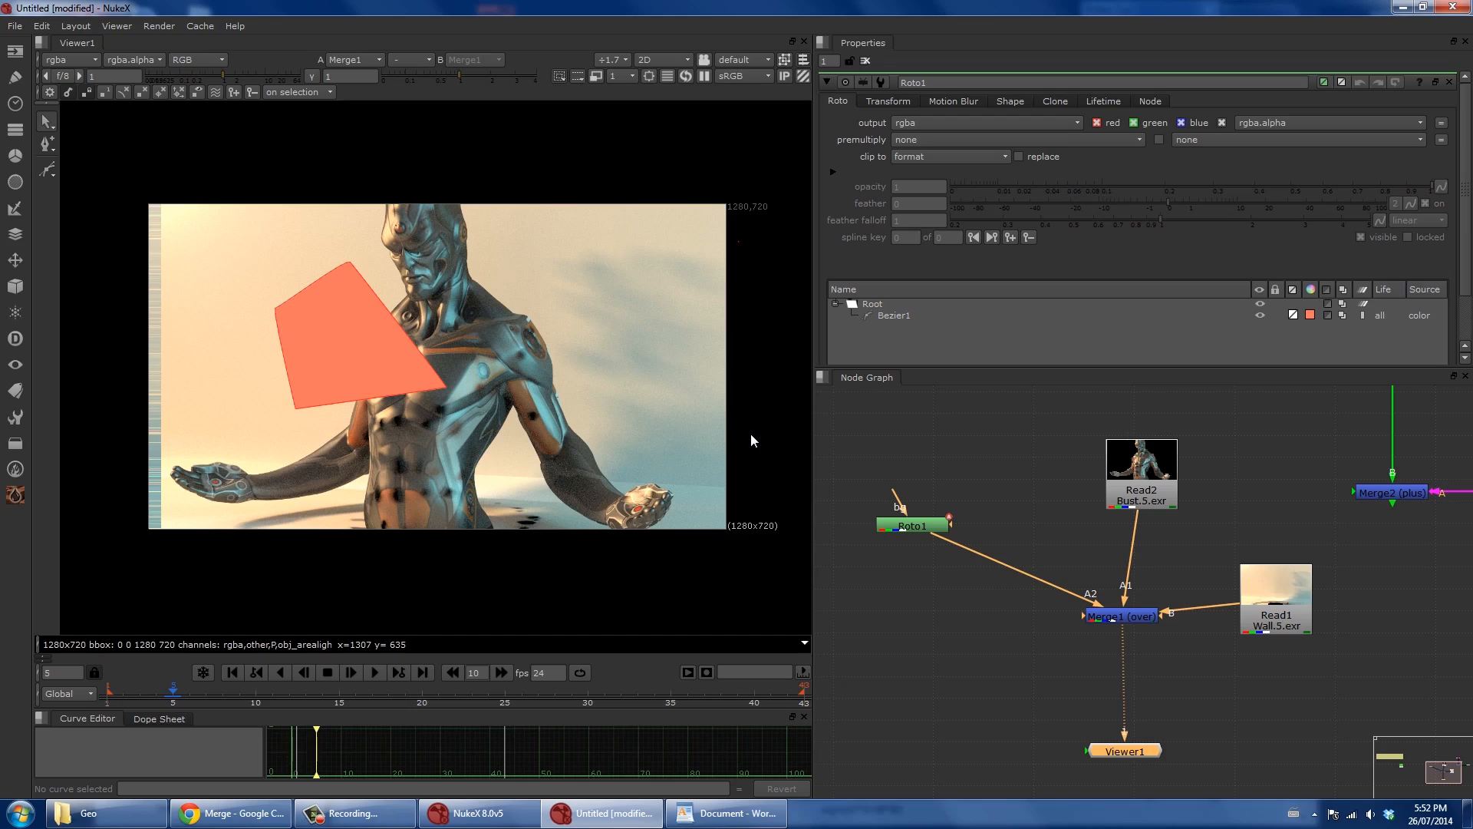
Move Roto1 closer to Merge1 and align Merge1 directly beneath Read2, level with Read1.
drag(1079, 614, 852, 583)
drag(925, 528, 967, 511)
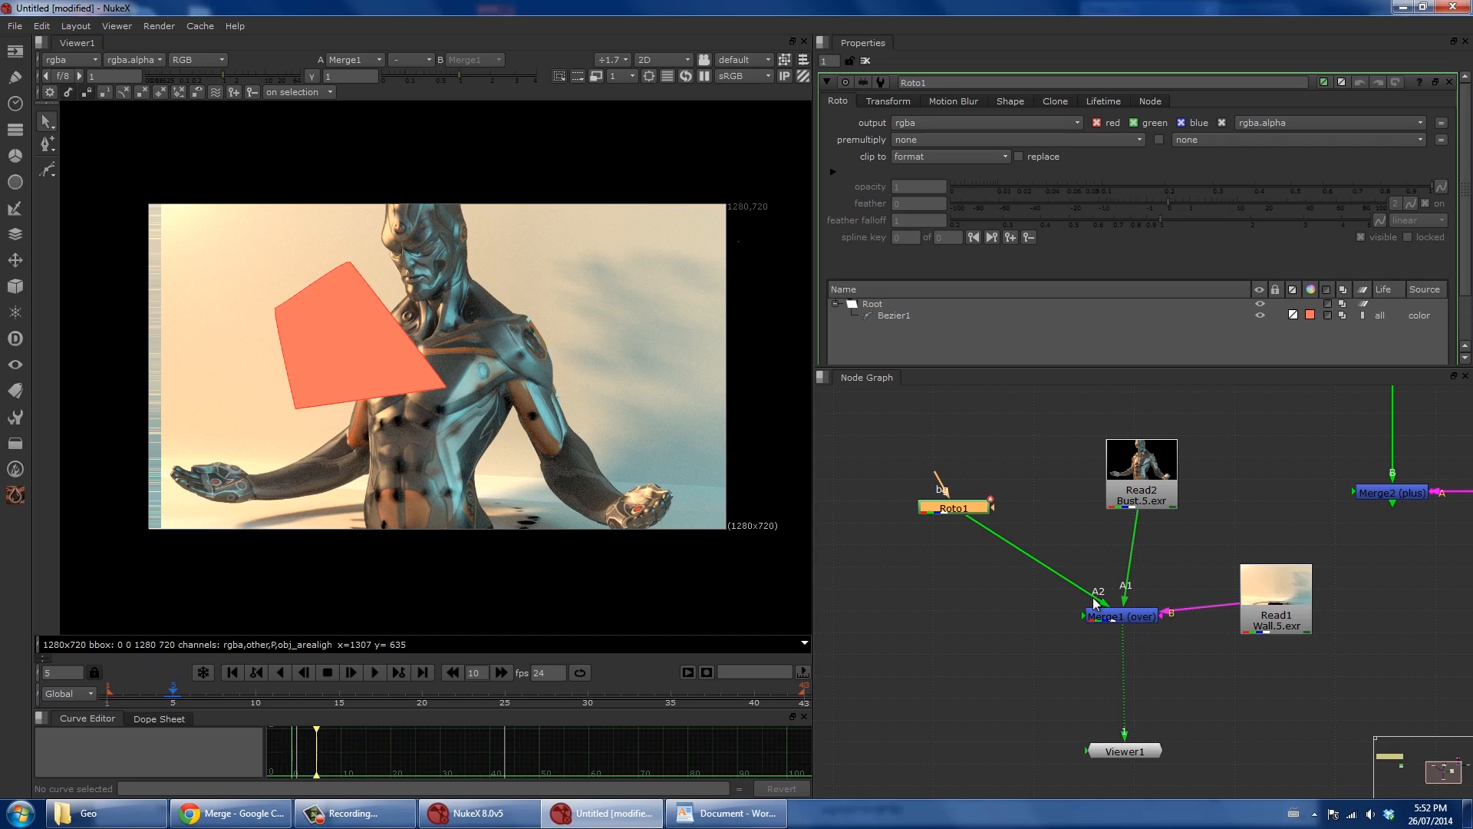
scroll(1096, 602, up, 3)
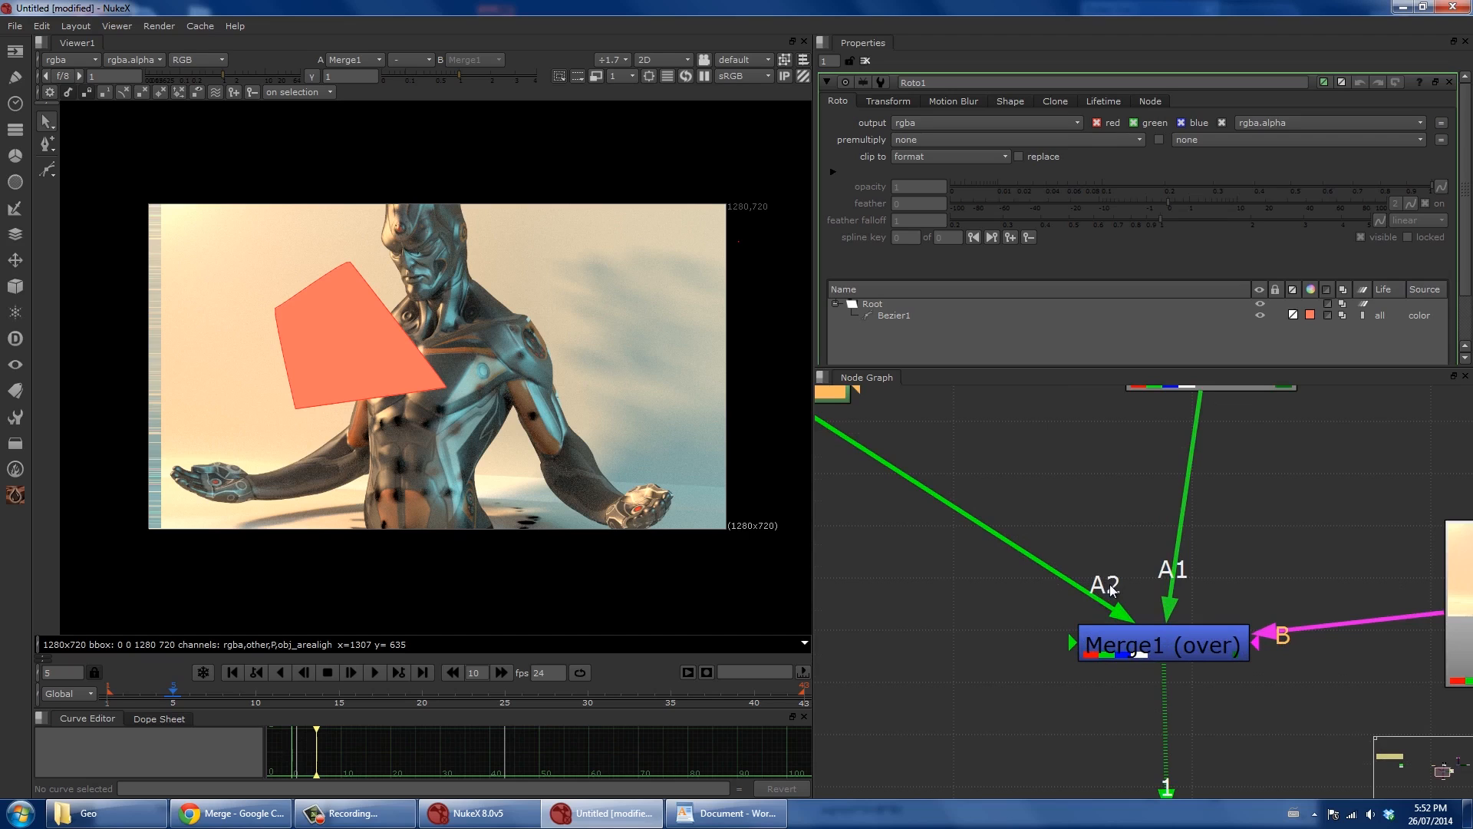
scroll(1097, 589, down, 3)
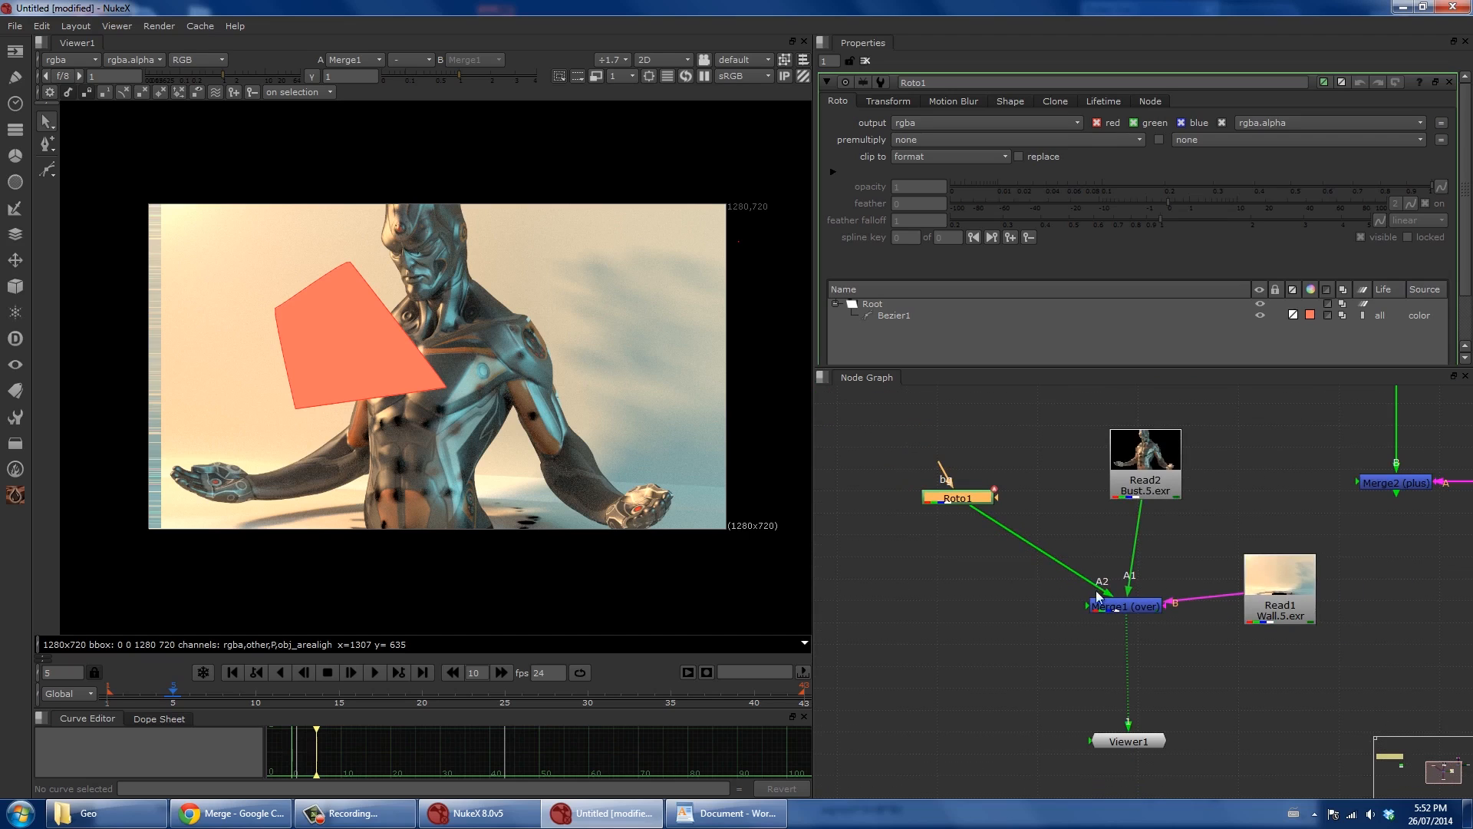
drag(1122, 614, 1141, 597)
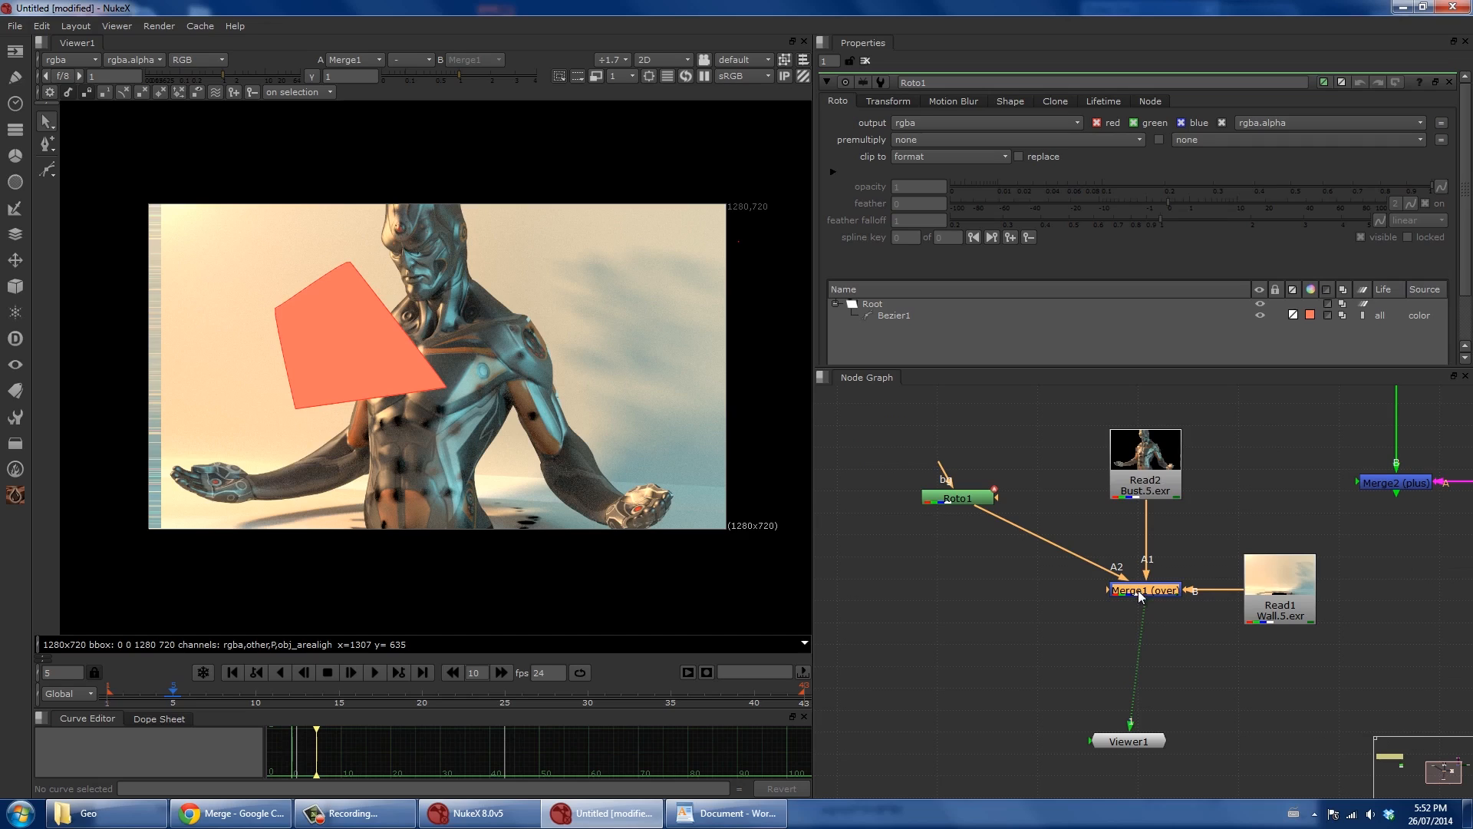
drag(1125, 577, 960, 499)
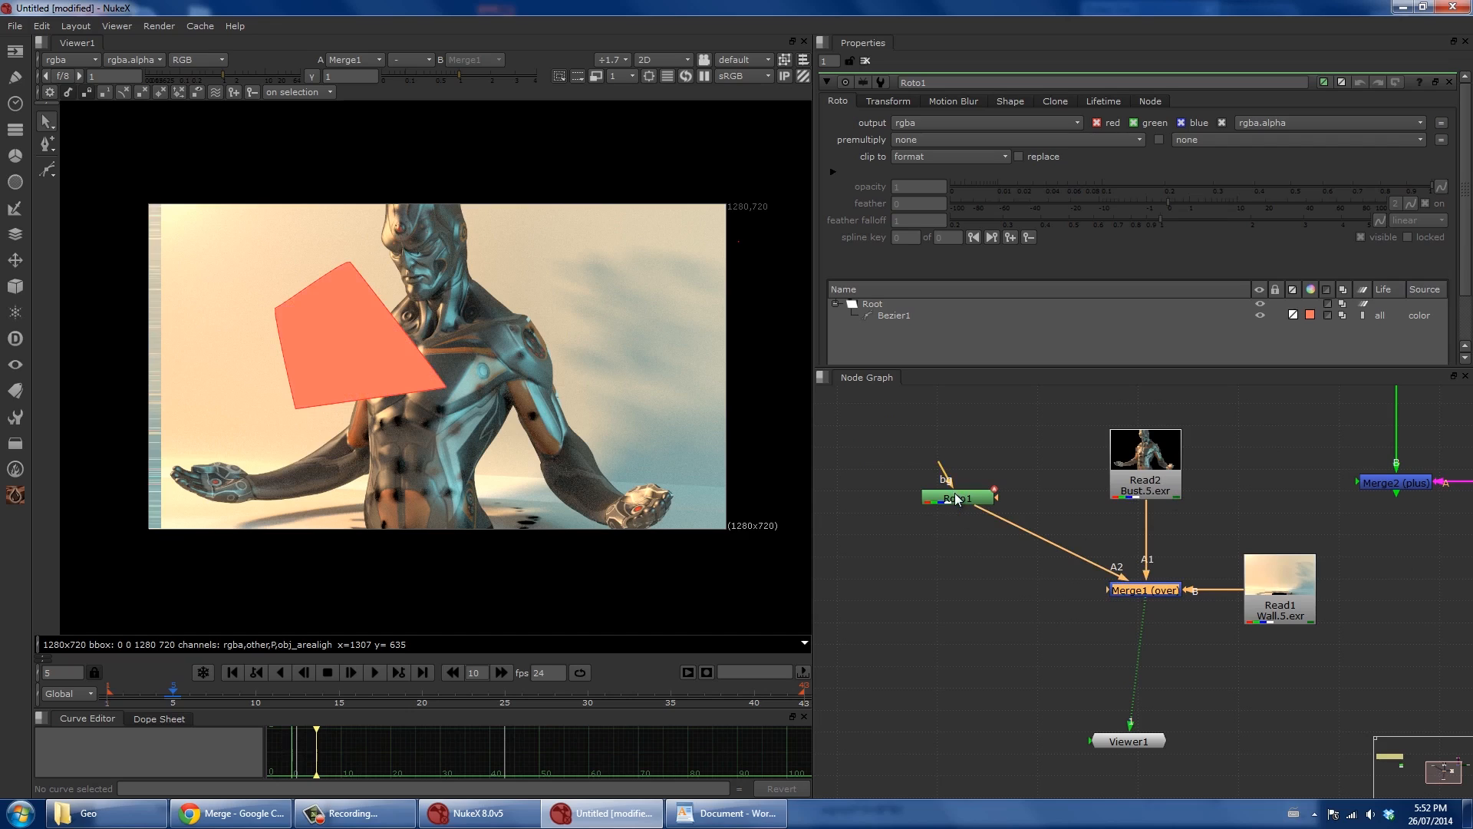
Open Merge1's properties, then disconnect Roto1 from its A2 input and leave Roto1 beside Merge1.
double_click(1161, 590)
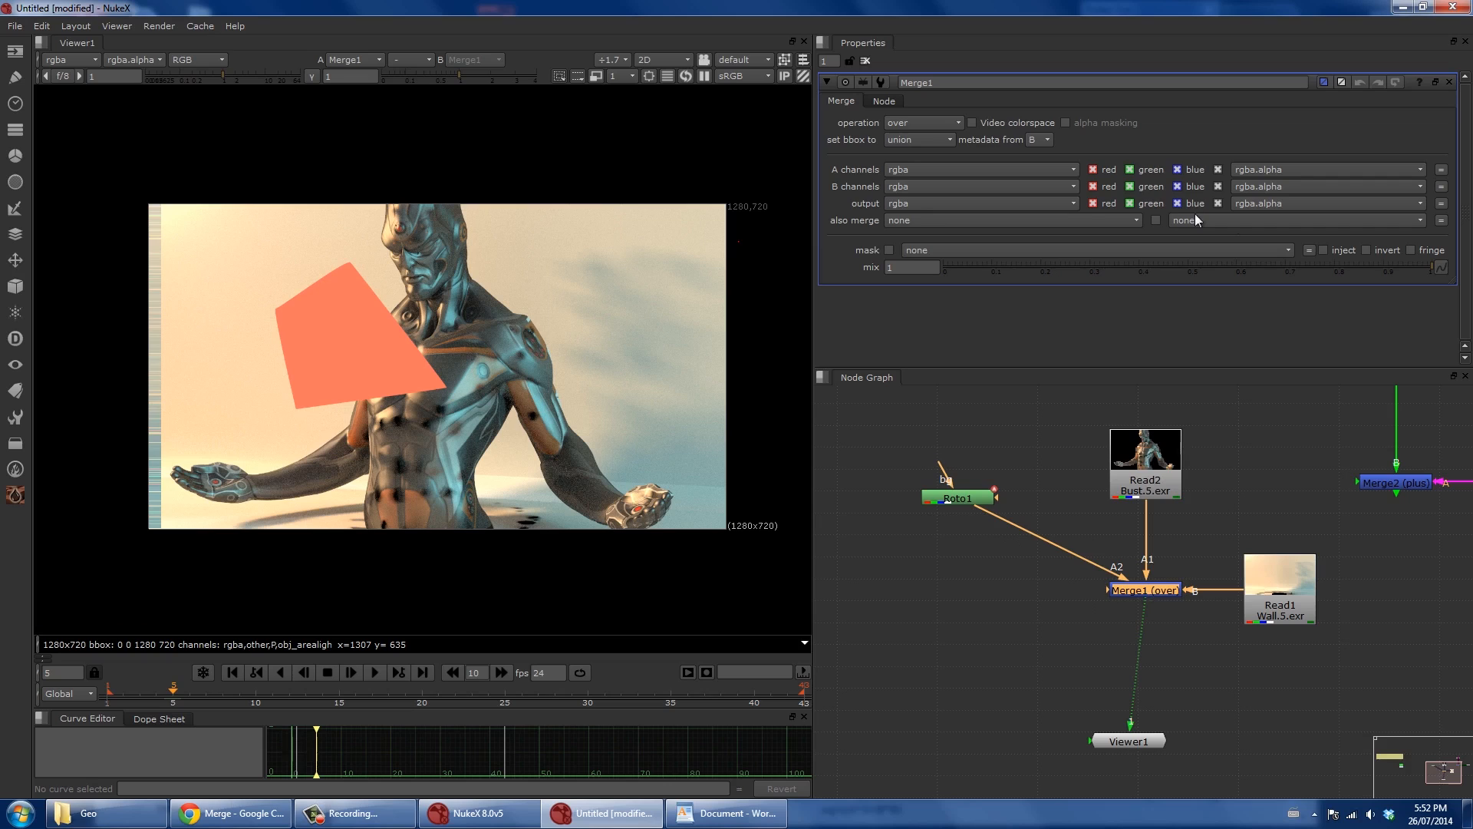
drag(1290, 270, 1462, 299)
drag(1122, 582, 962, 586)
click(1099, 653)
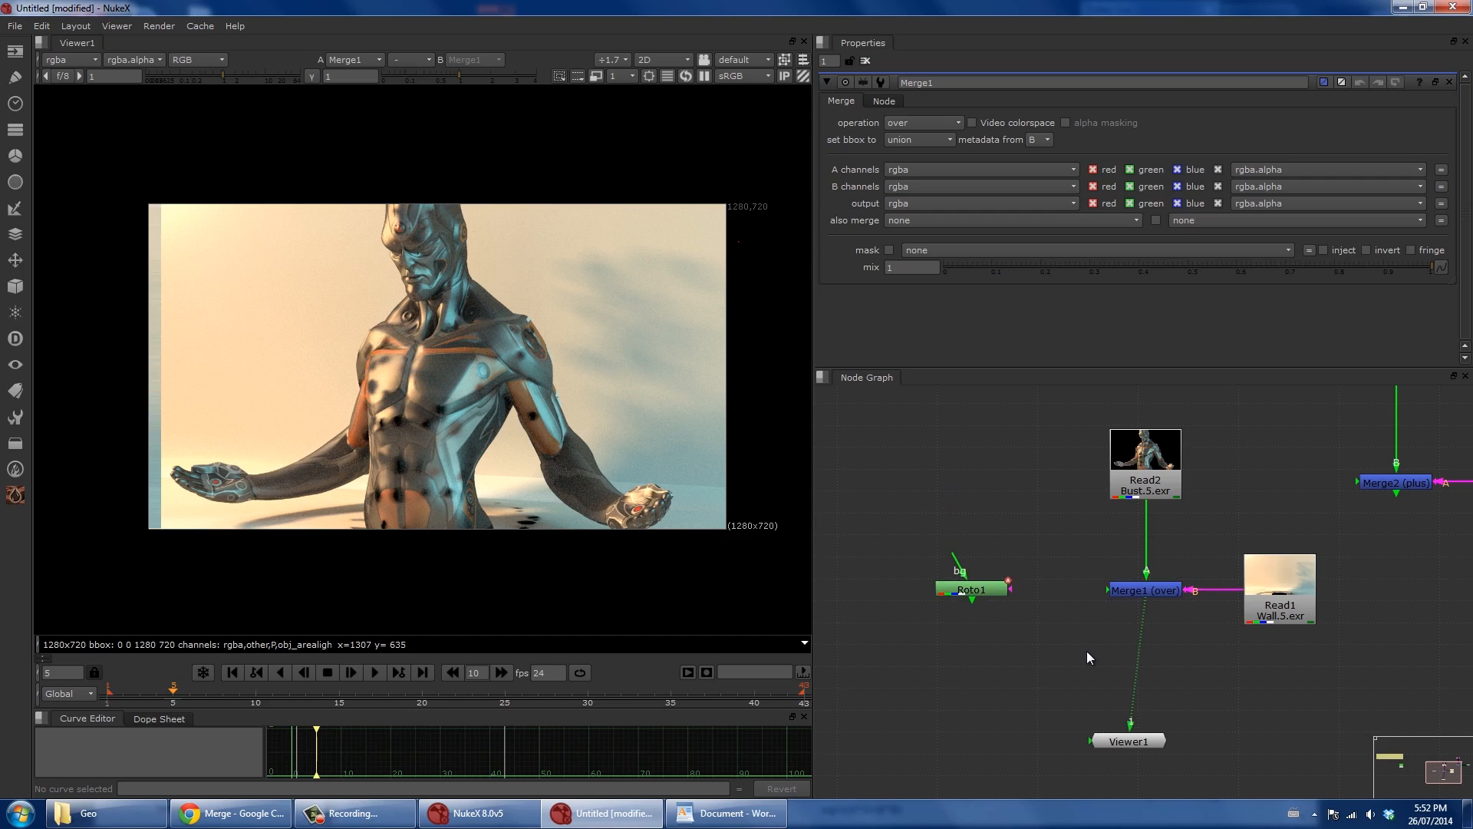
Add a second Merge node, Merge3, below Merge1 with Roto1 as its A input, and view it.
key(m)
drag(1087, 652, 986, 590)
drag(982, 589, 1278, 658)
click(1135, 656)
key(1)
double_click(1037, 654)
click(1197, 637)
Rearrange the nodes so Read1 sits above Merge1, Read2 to its left and Roto1 level with Merge3.
drag(1256, 587, 1200, 509)
drag(1124, 465, 1269, 550)
drag(1200, 508, 1122, 494)
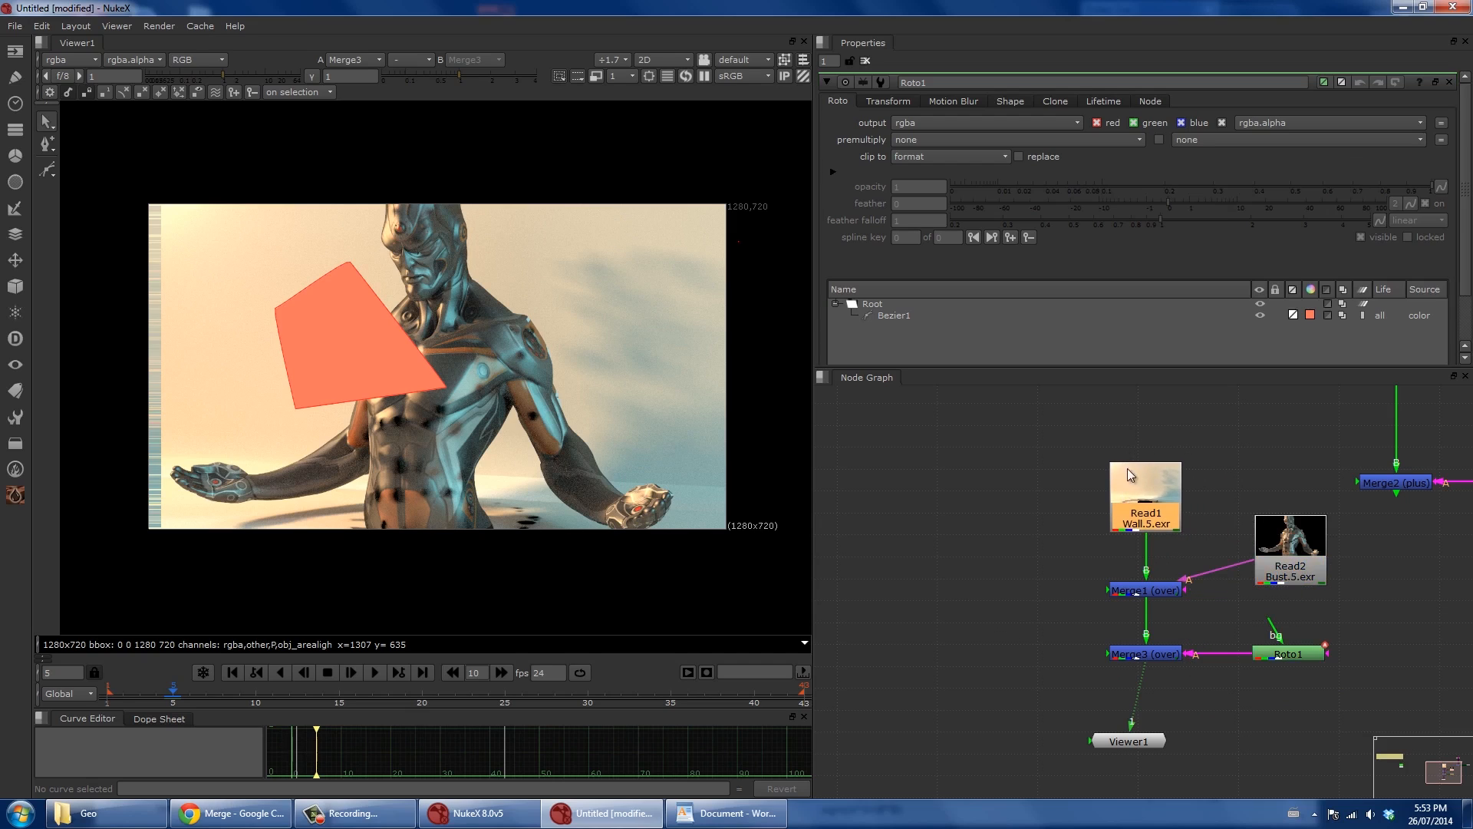
click(1289, 564)
drag(1289, 564, 1278, 604)
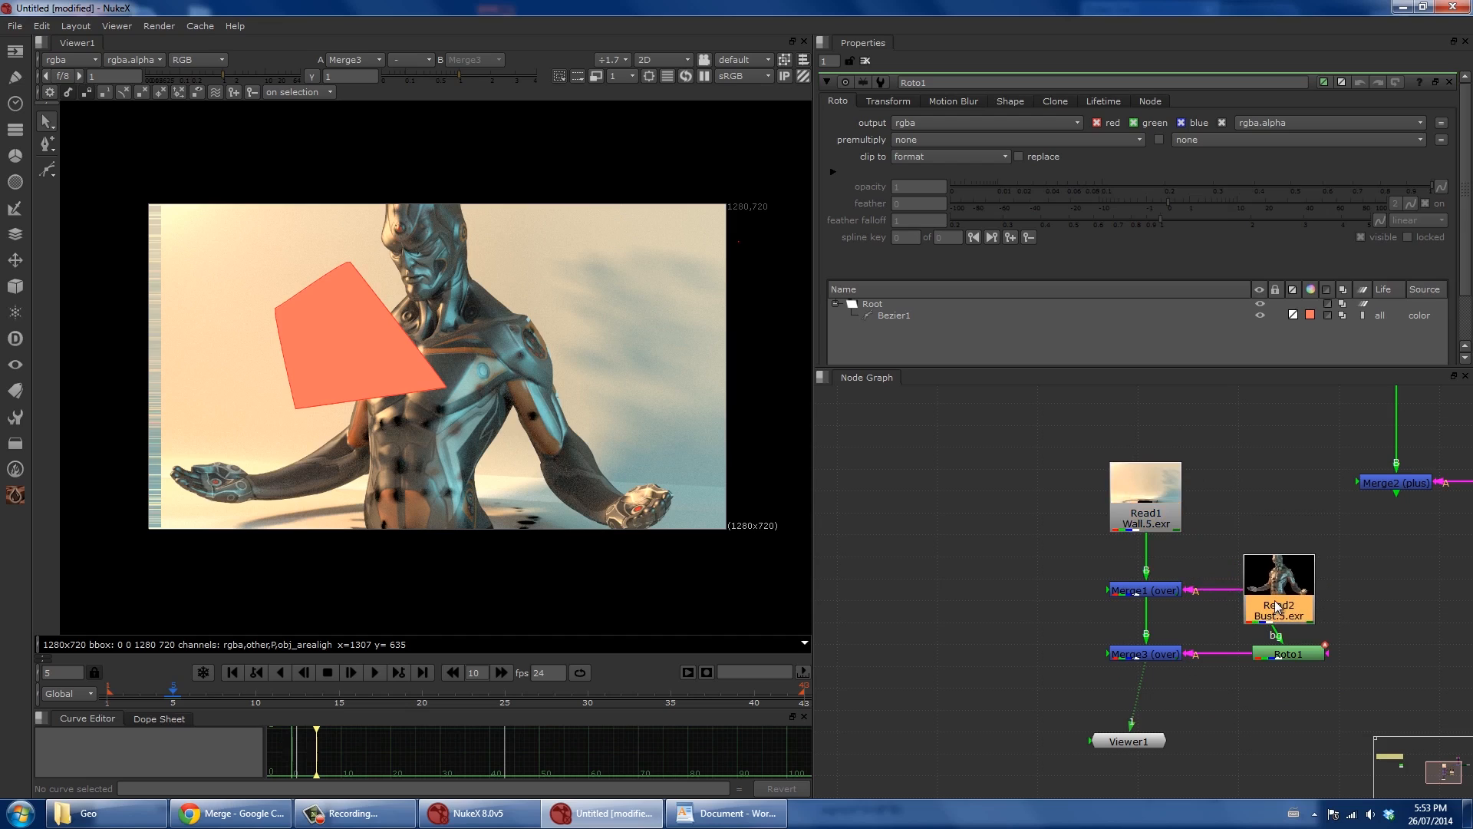
click(1296, 659)
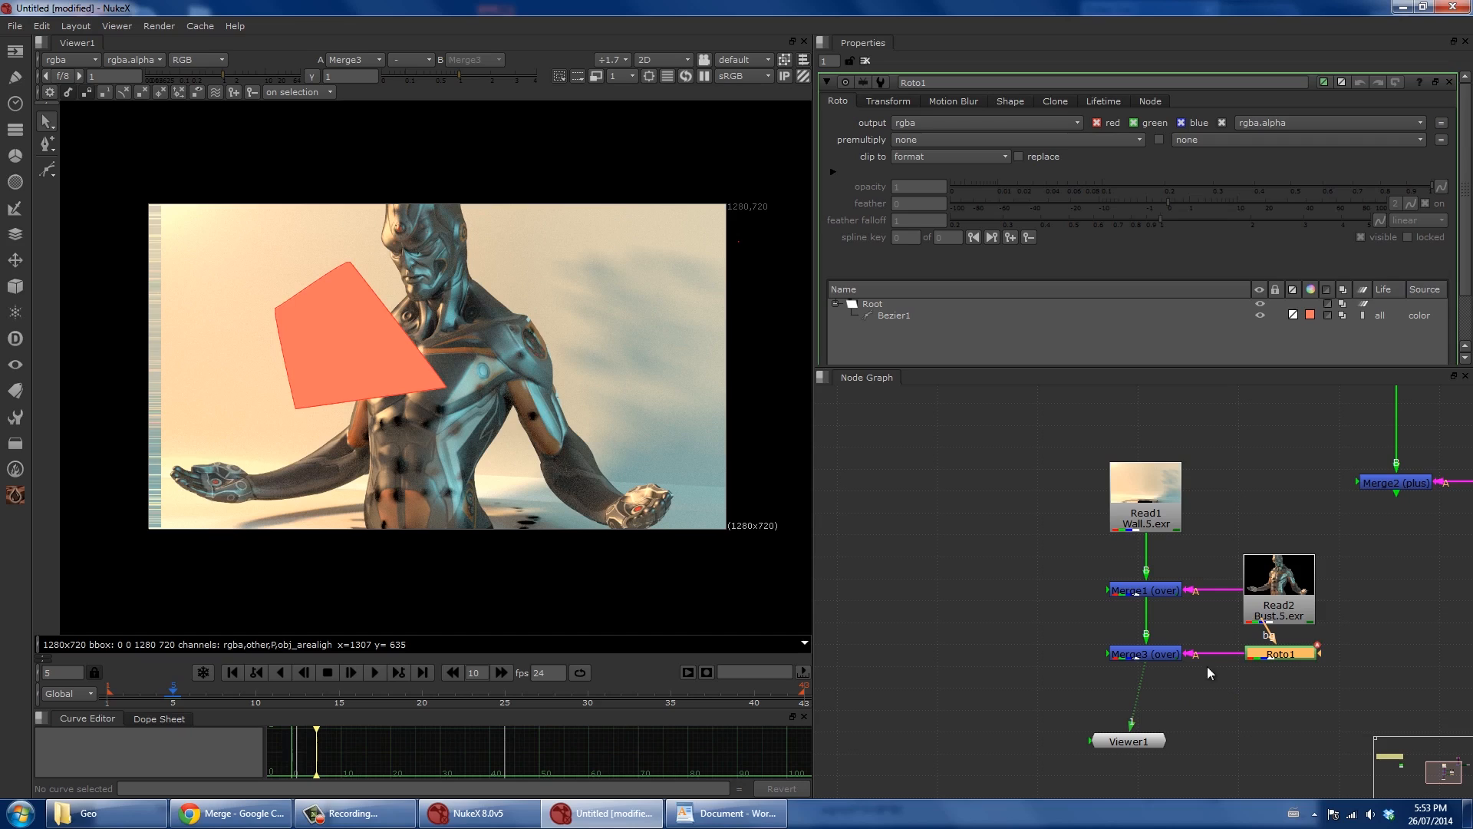
drag(1285, 601, 915, 605)
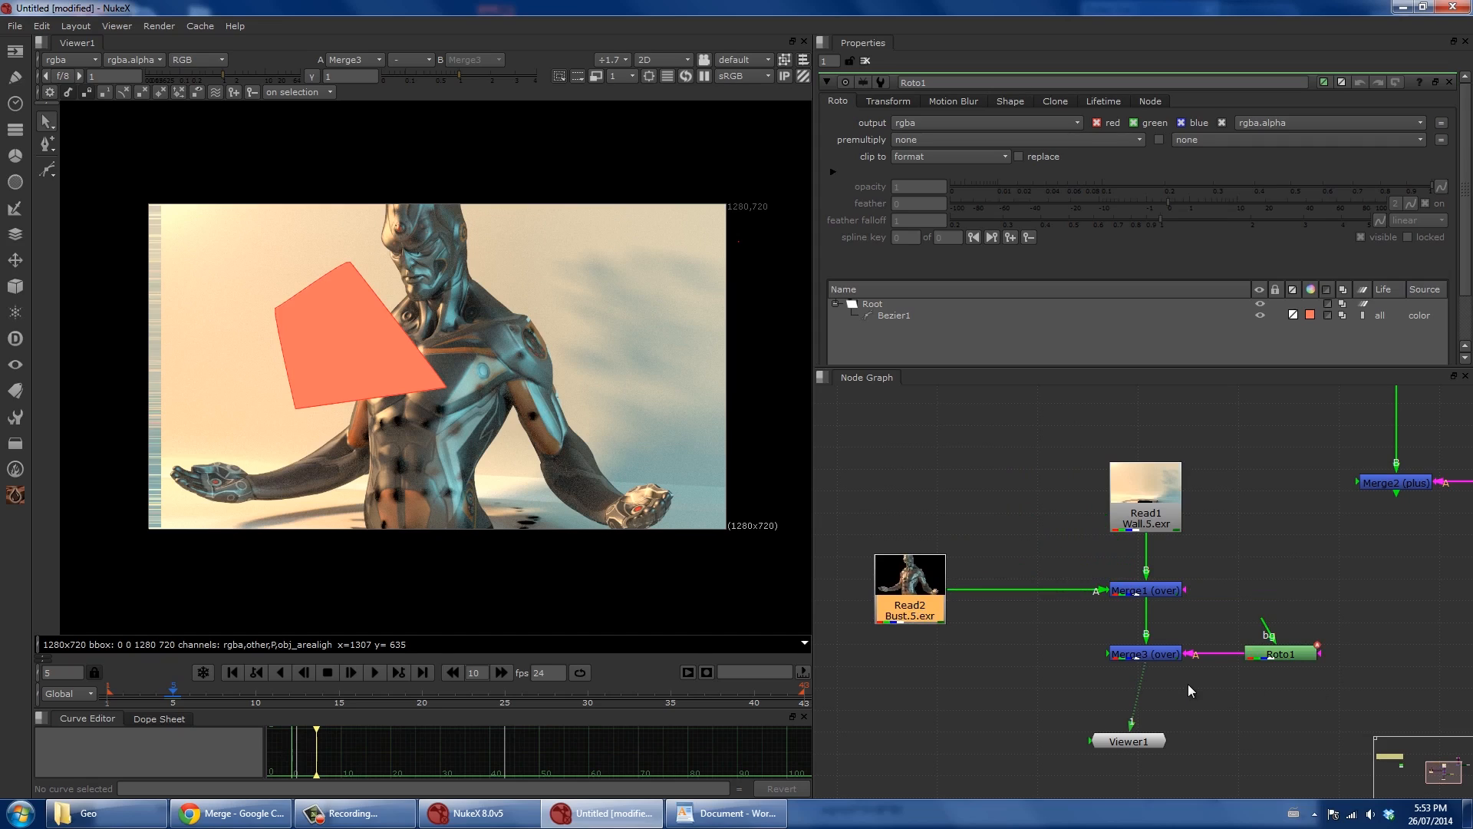
Open Merge1's properties and connect its mask input to Roto1.
double_click(1140, 591)
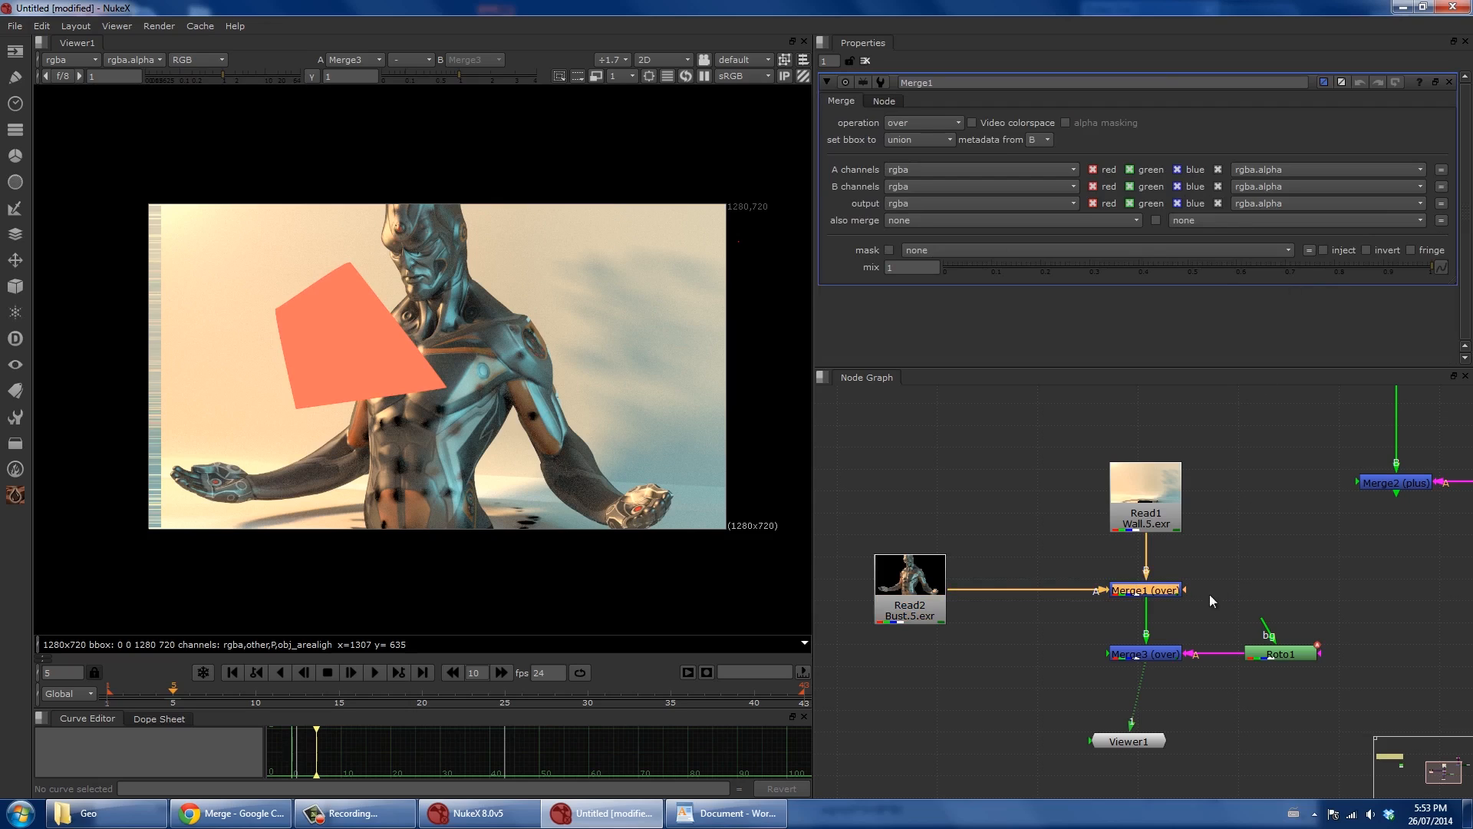
click(1259, 582)
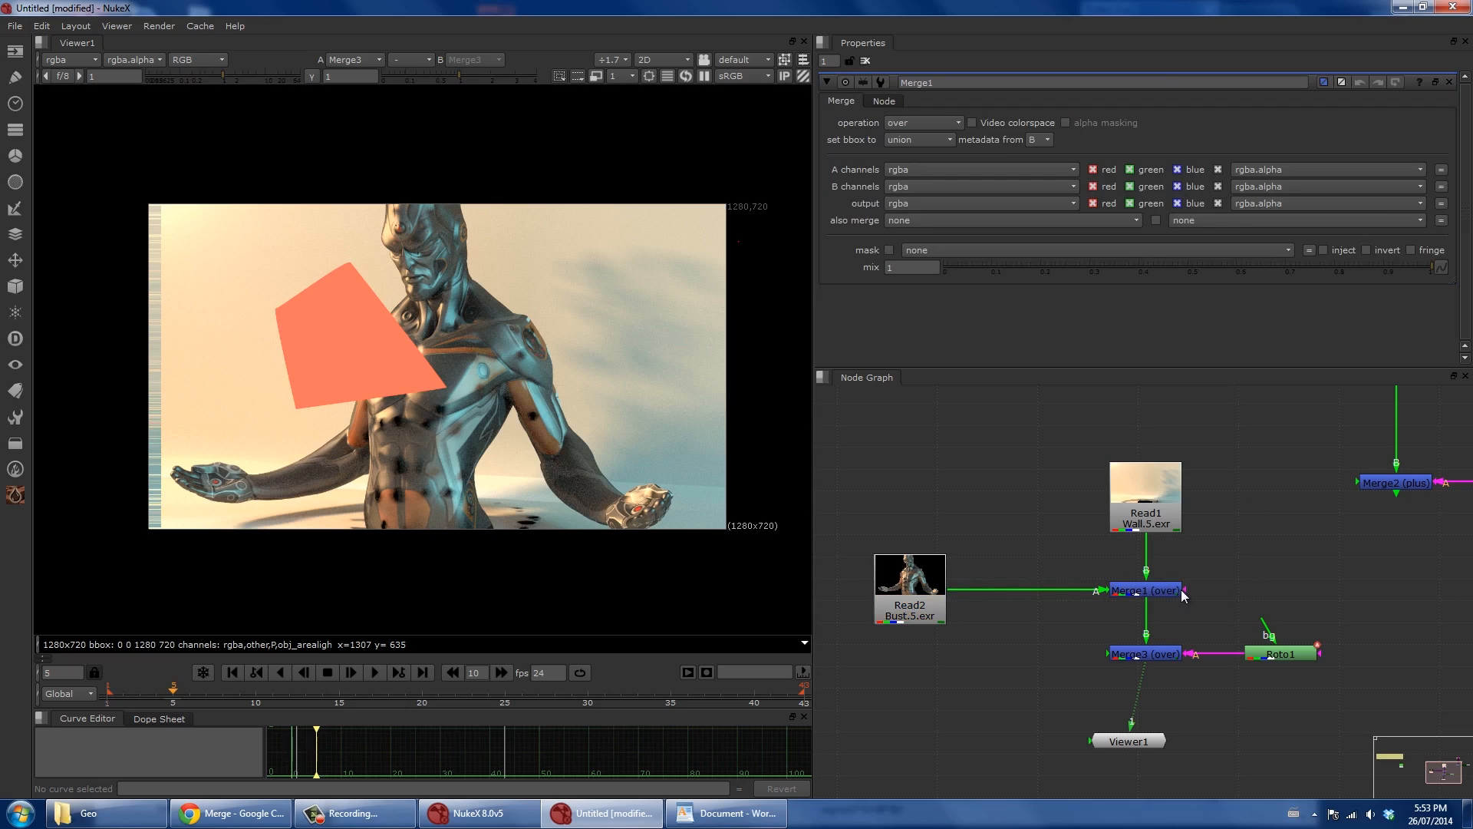
drag(1186, 590, 1274, 653)
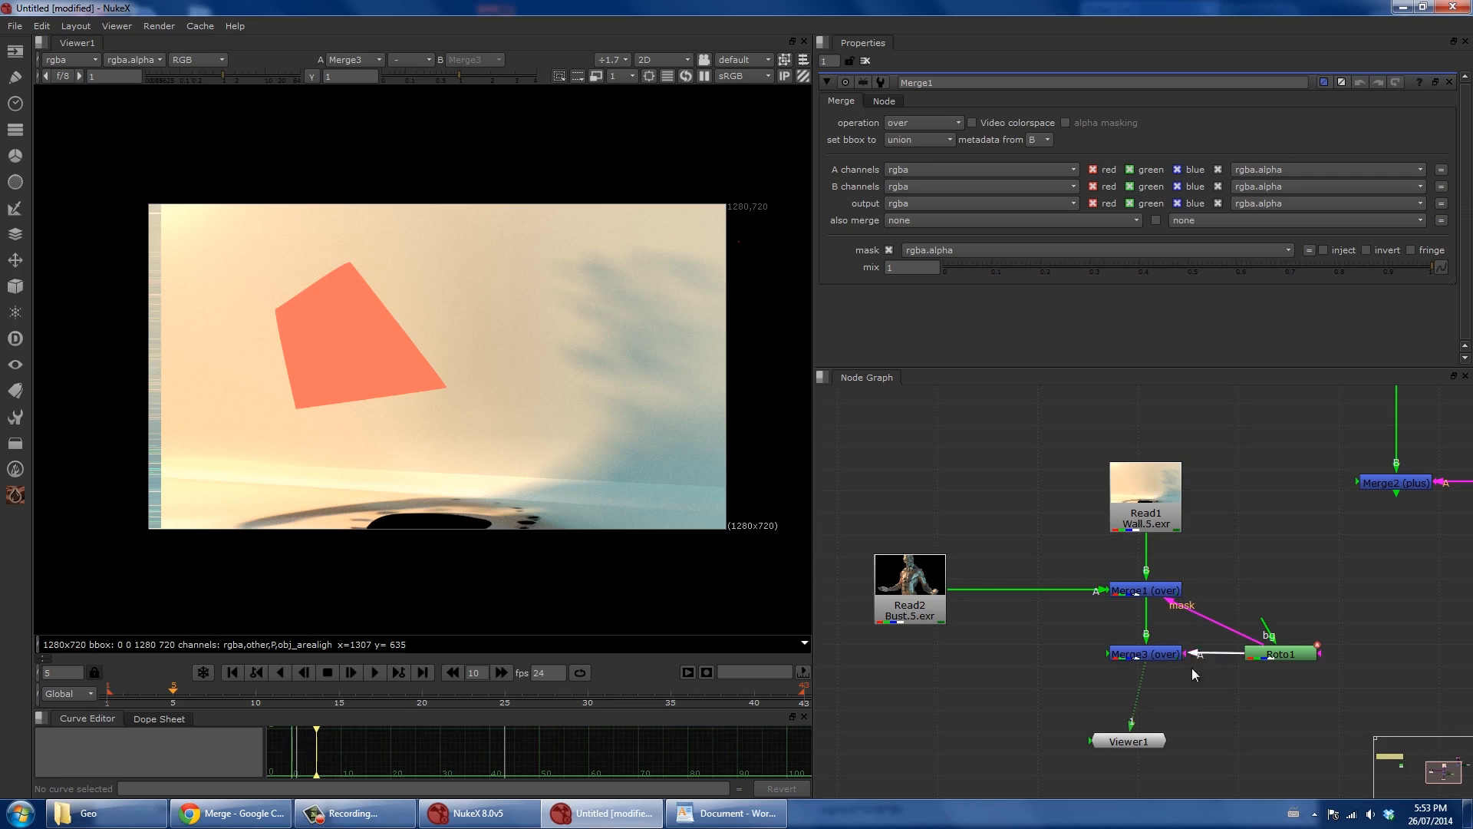
Delete Merge3 and place Roto1 level with Merge1 on its right.
click(1160, 652)
key(Delete)
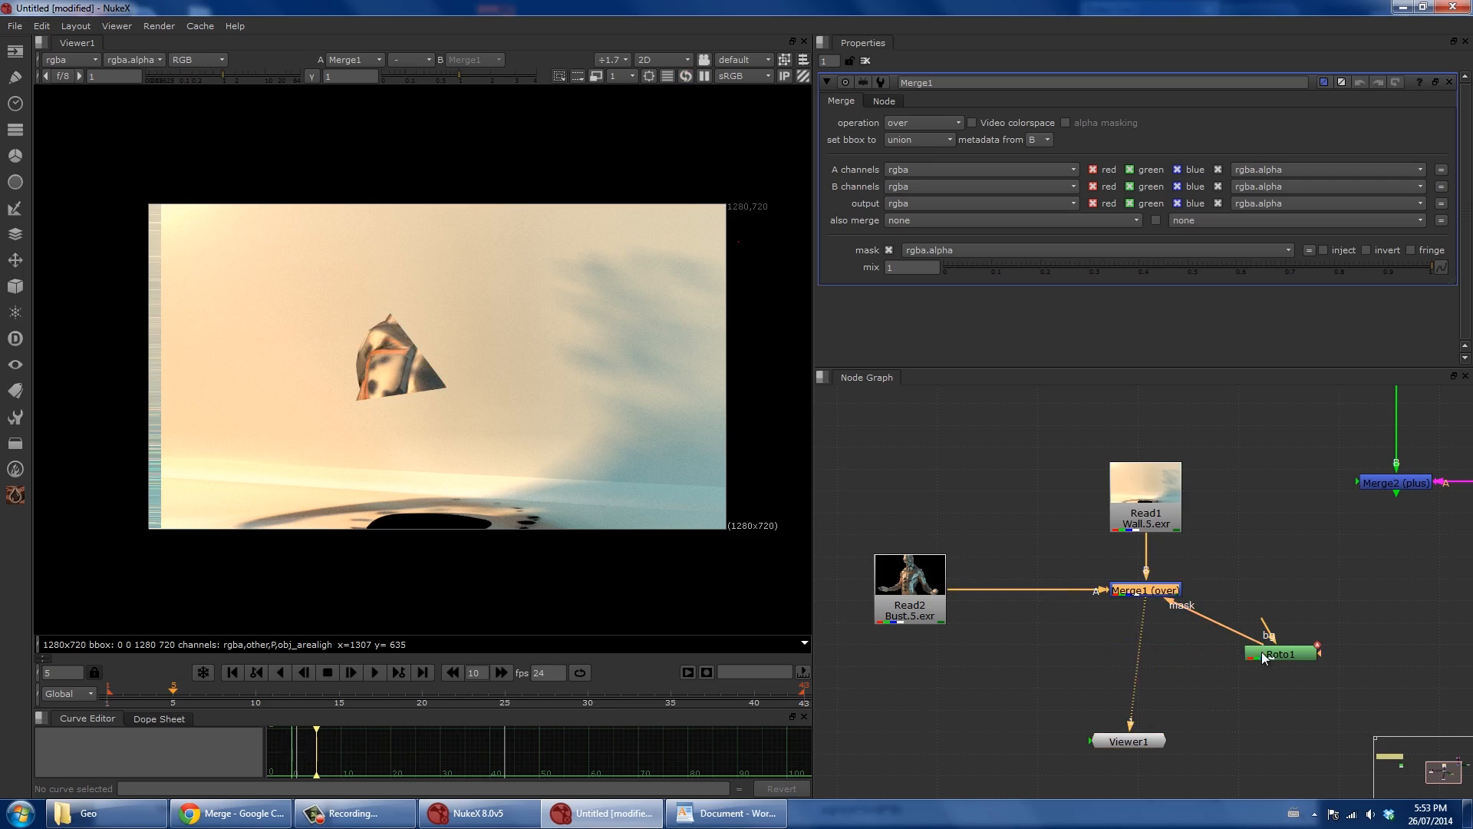
drag(1262, 649, 1251, 581)
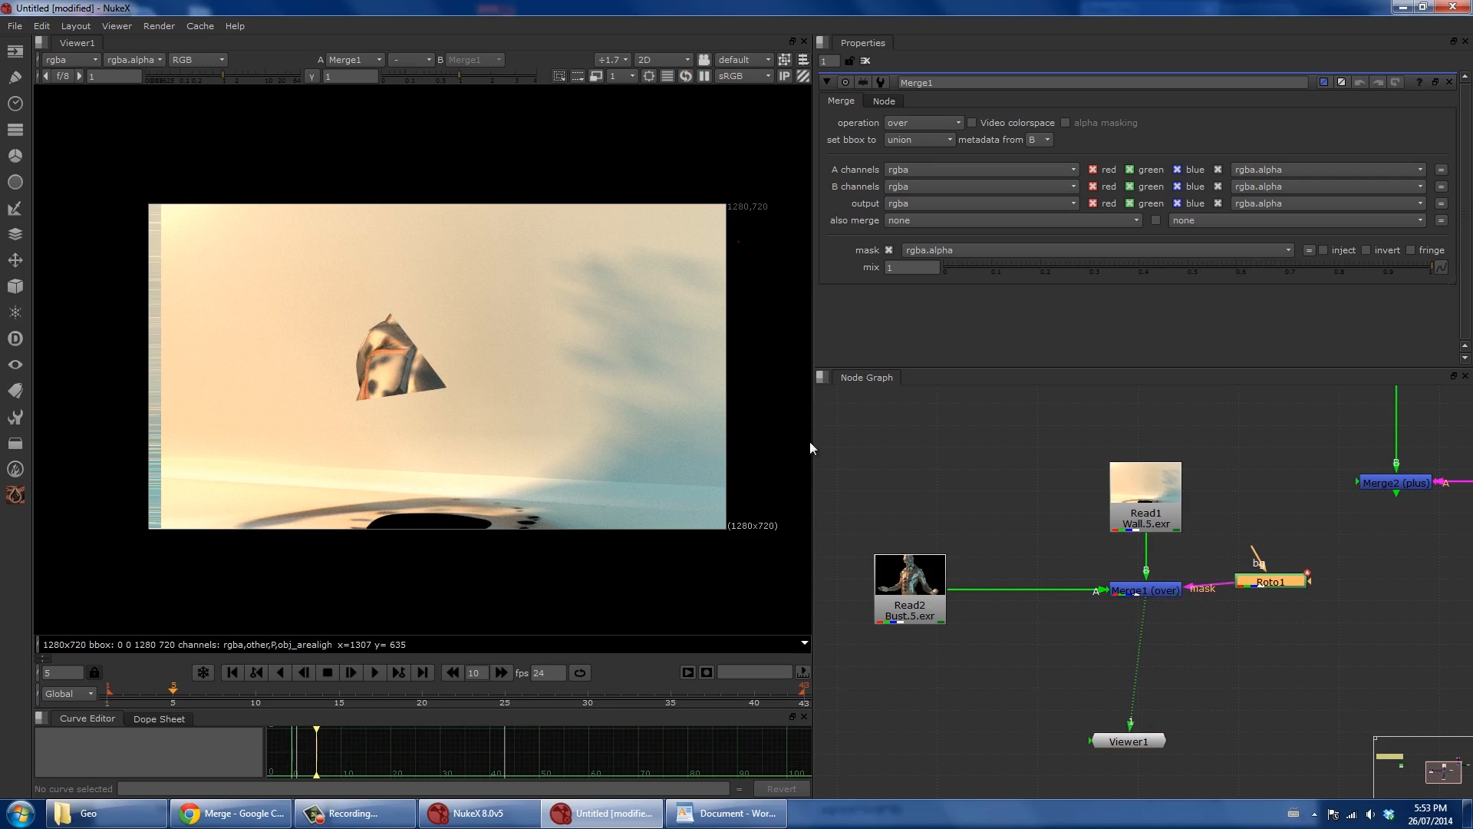
double_click(1256, 582)
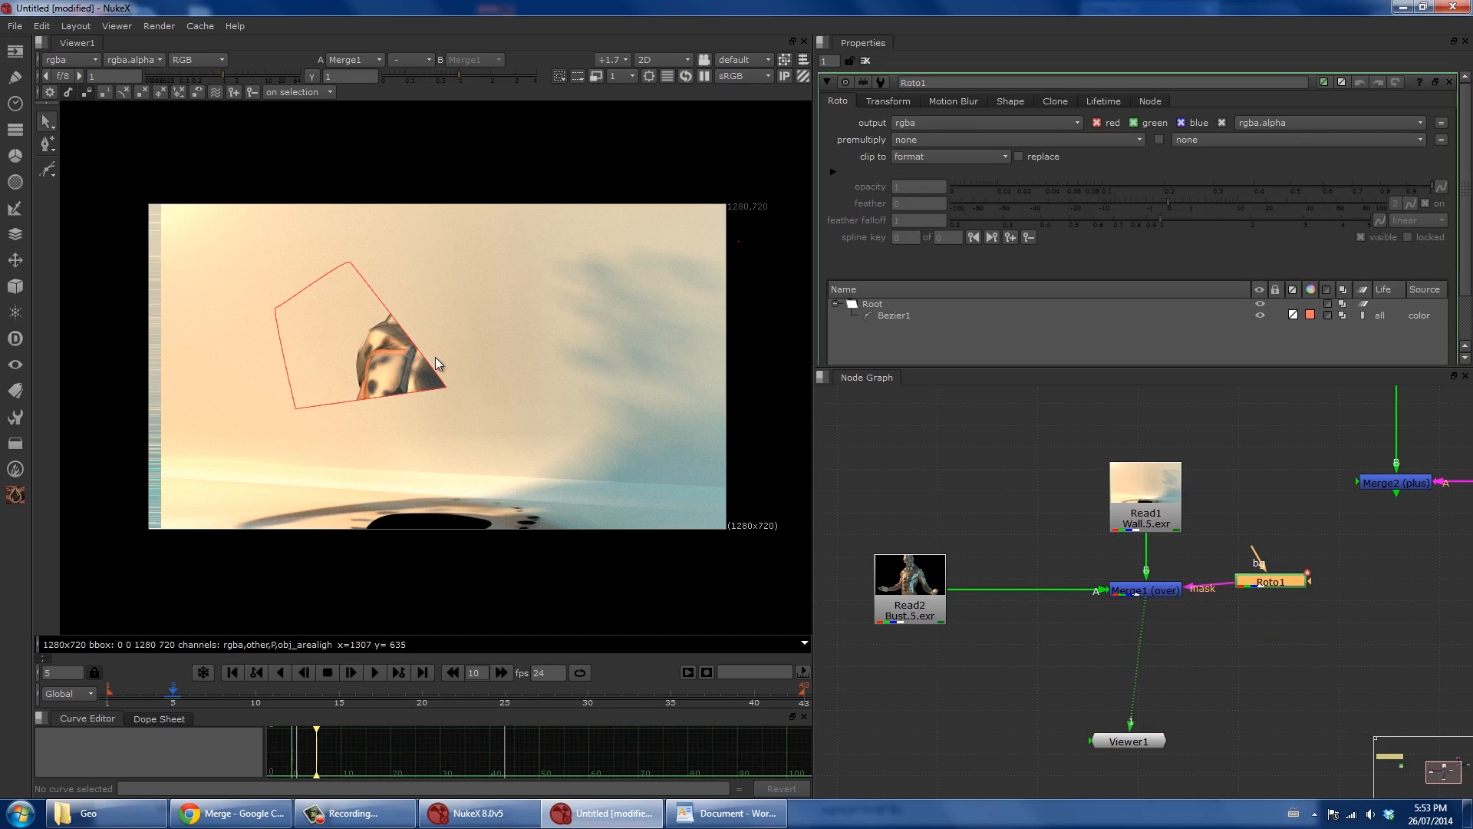
drag(1257, 582, 1258, 591)
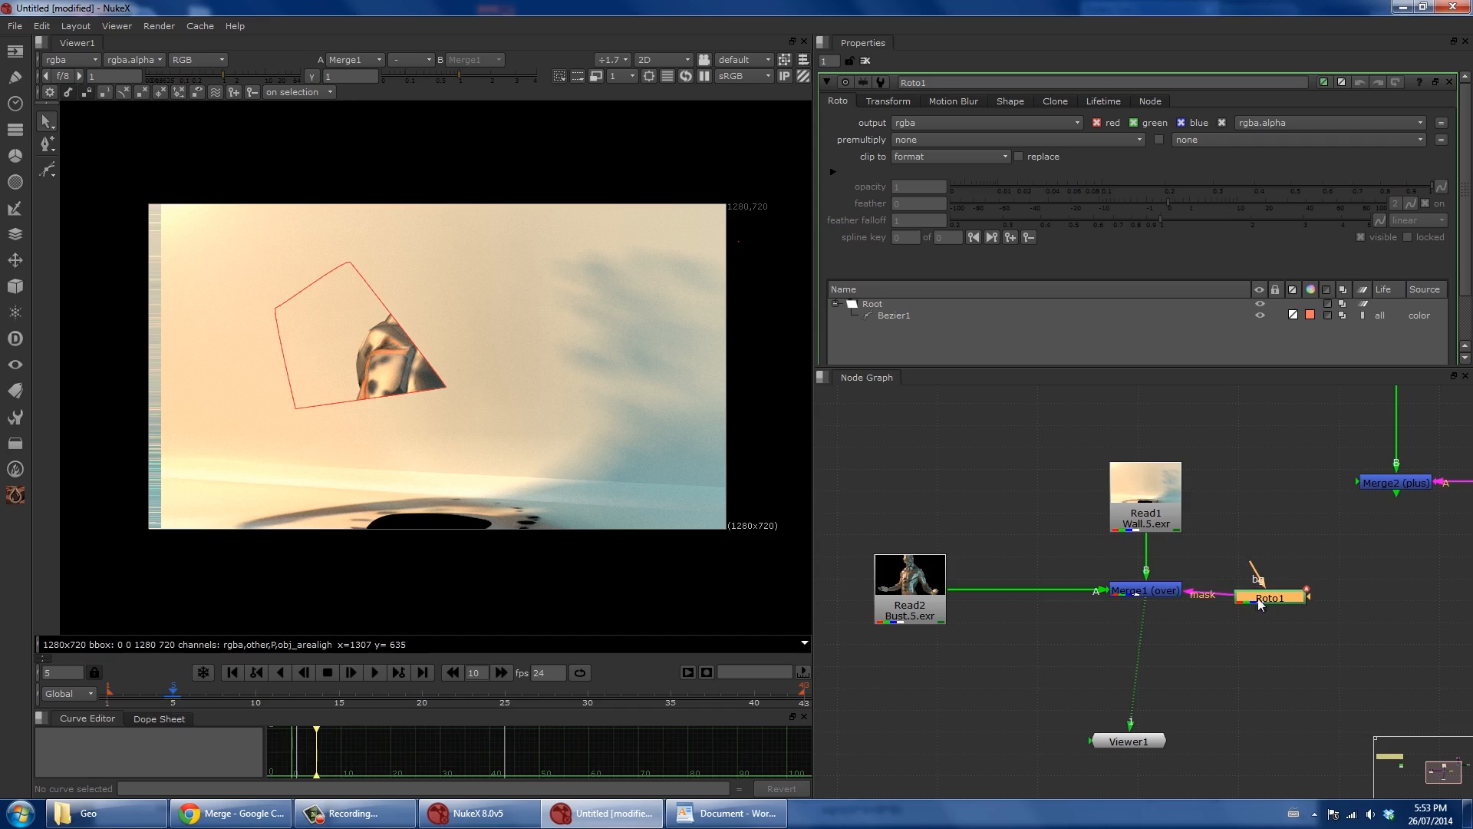
Try inverting the mask in Merge1, then turn the inversion off again.
double_click(1152, 588)
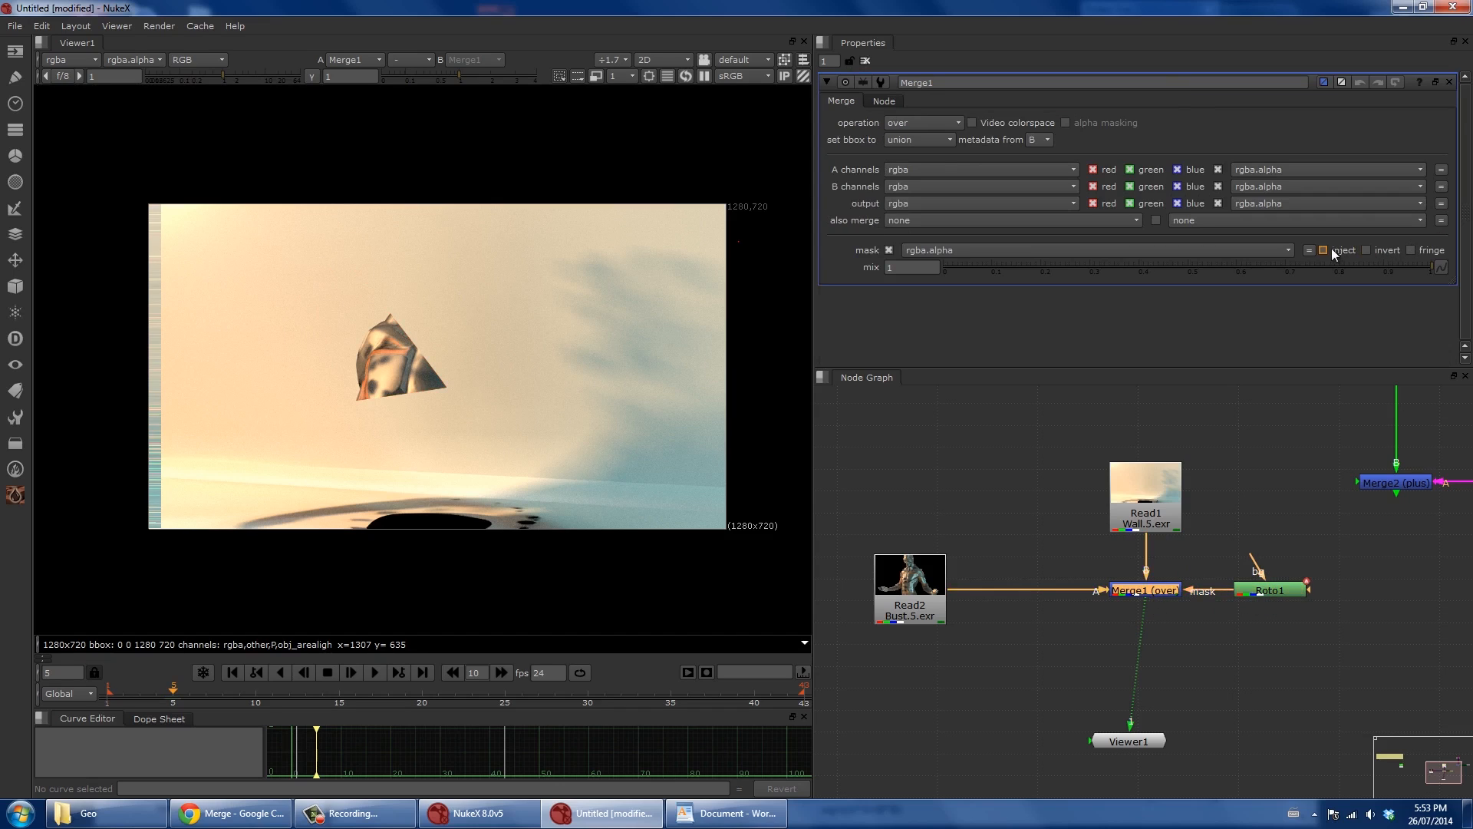
click(1366, 250)
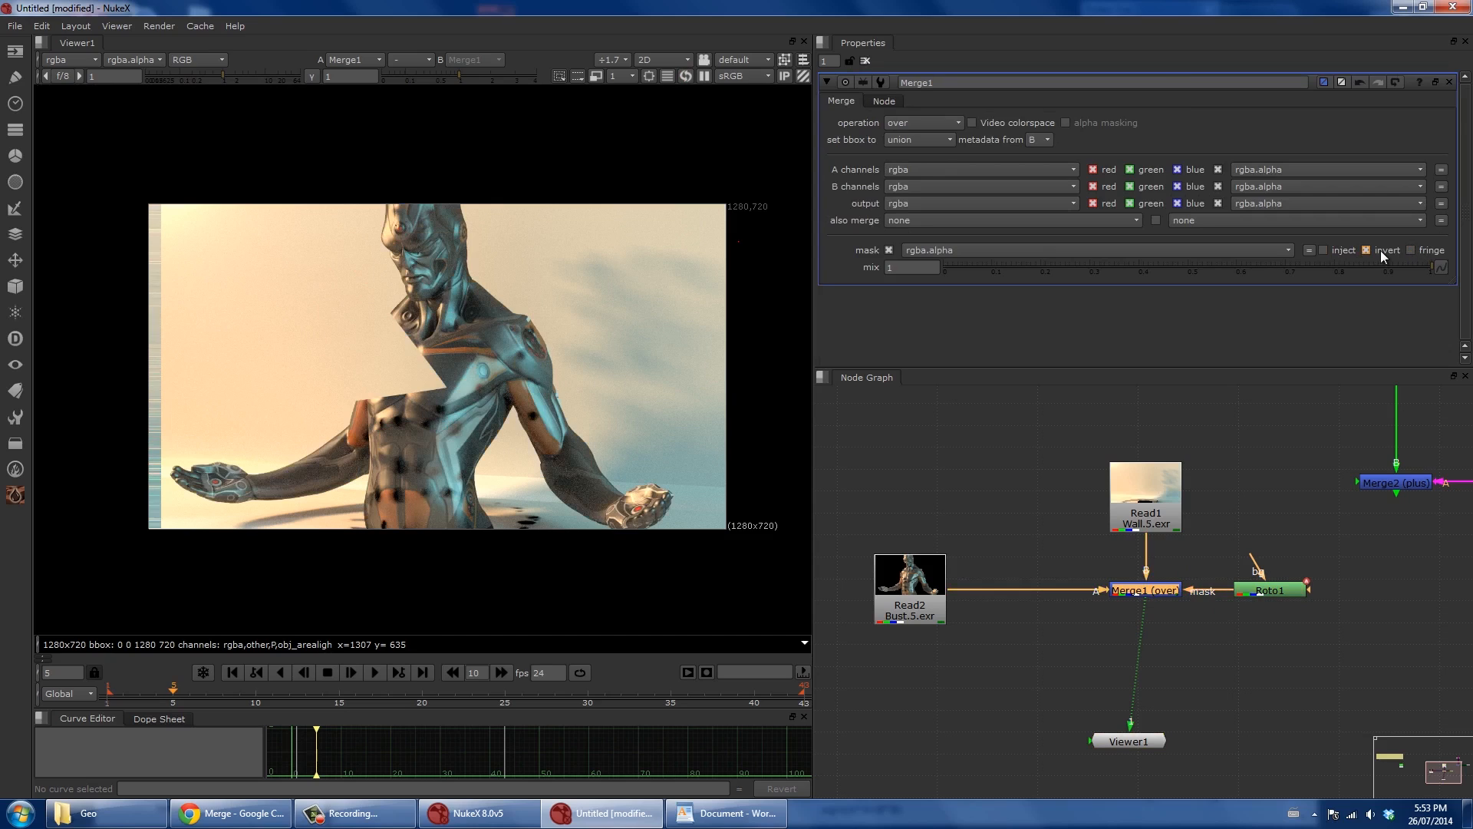
click(1379, 250)
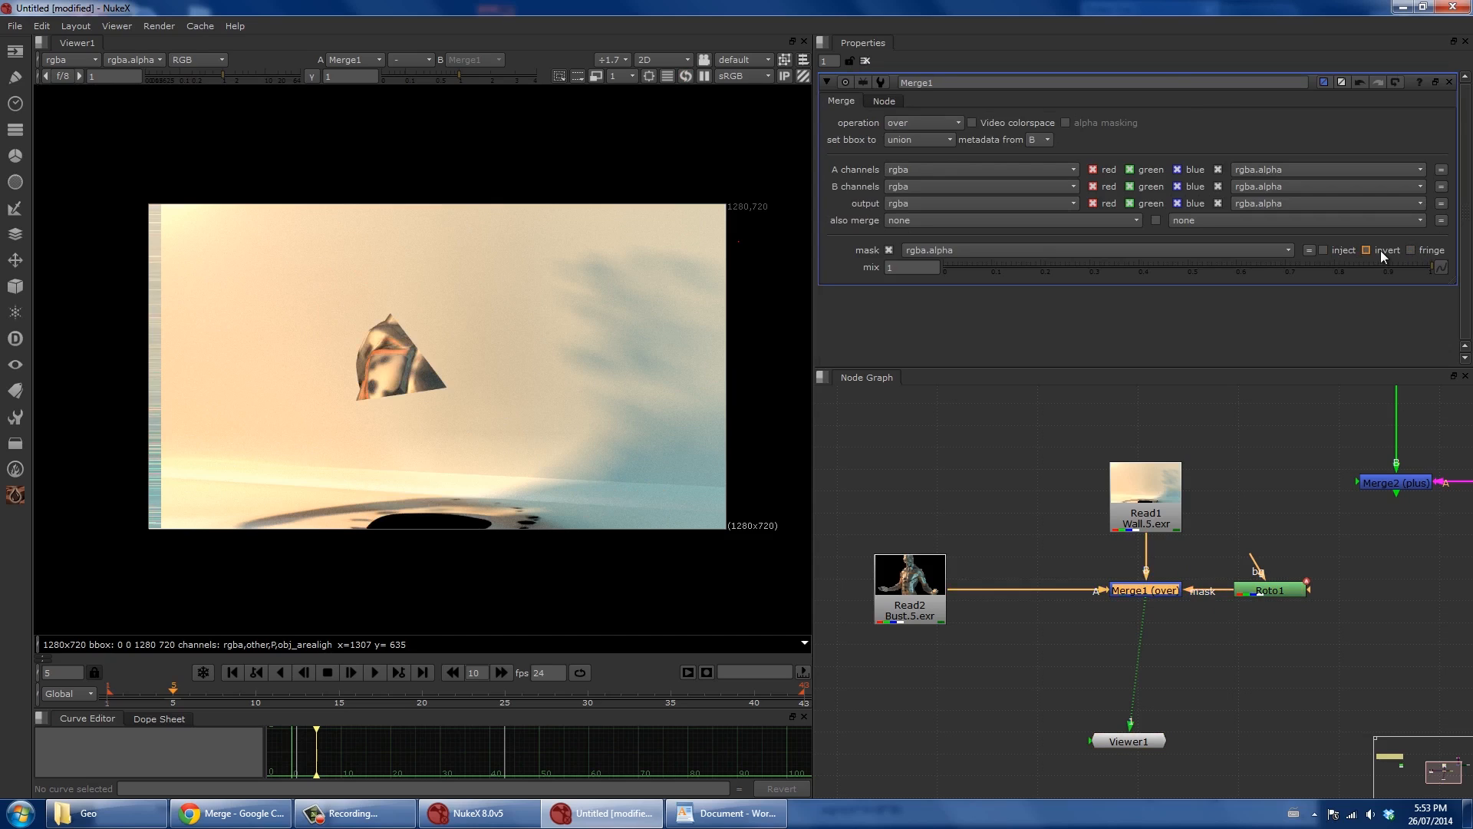
Enable mask injection in Merge1 and view the resulting mask layer, checking its red channel alone.
click(1339, 251)
click(69, 59)
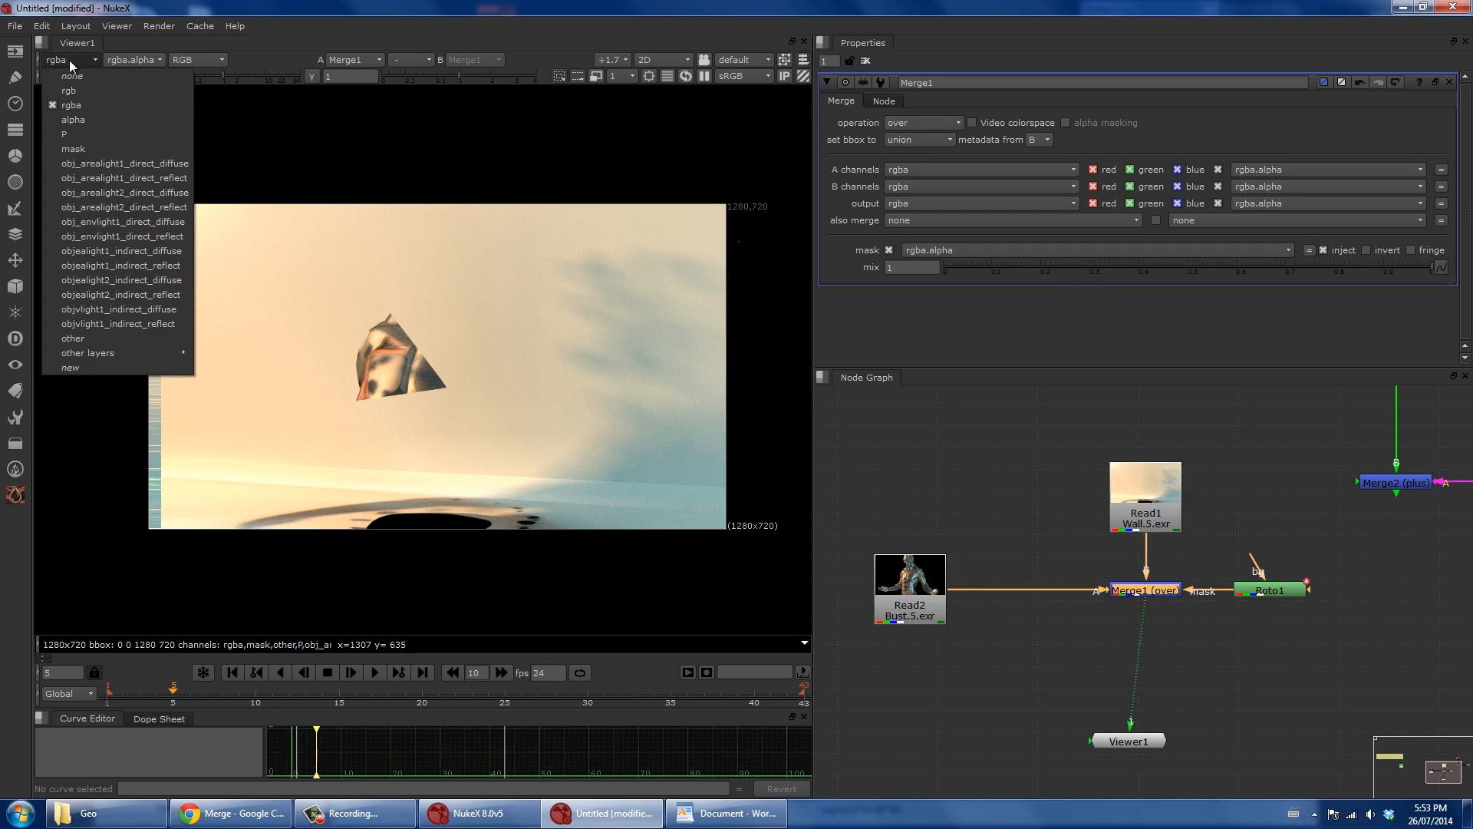
click(75, 150)
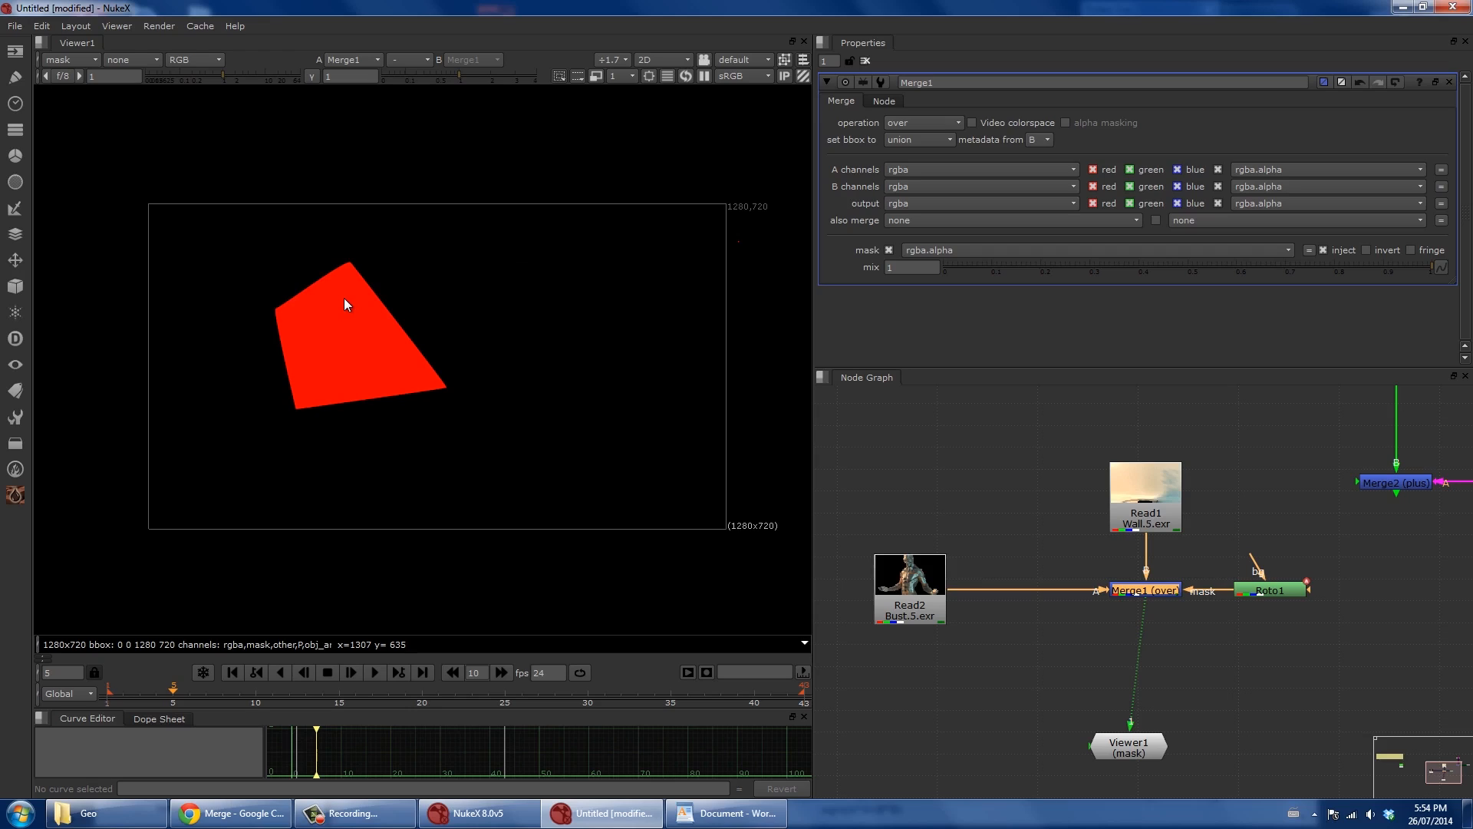
key(r)
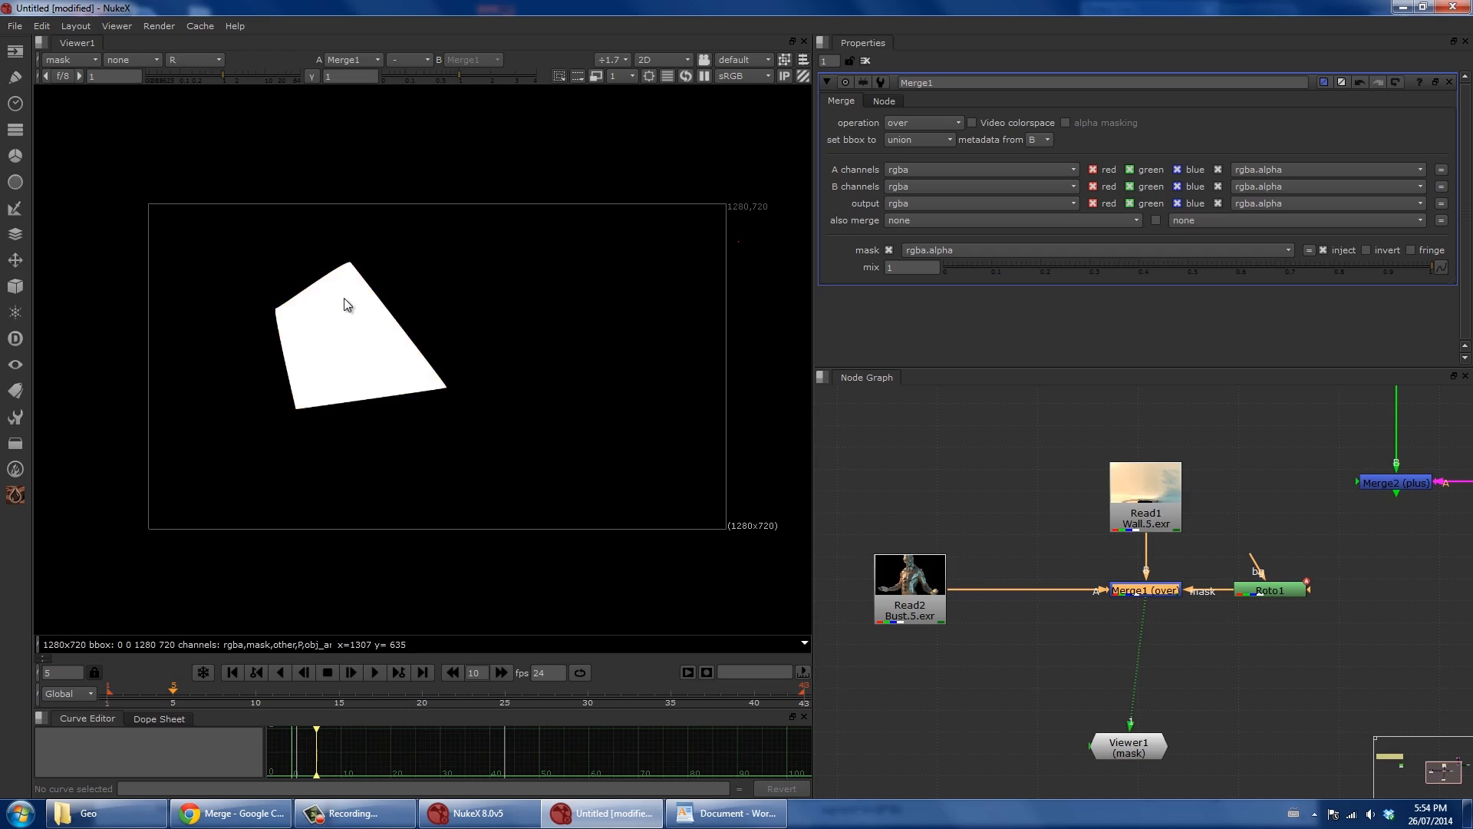
key(r)
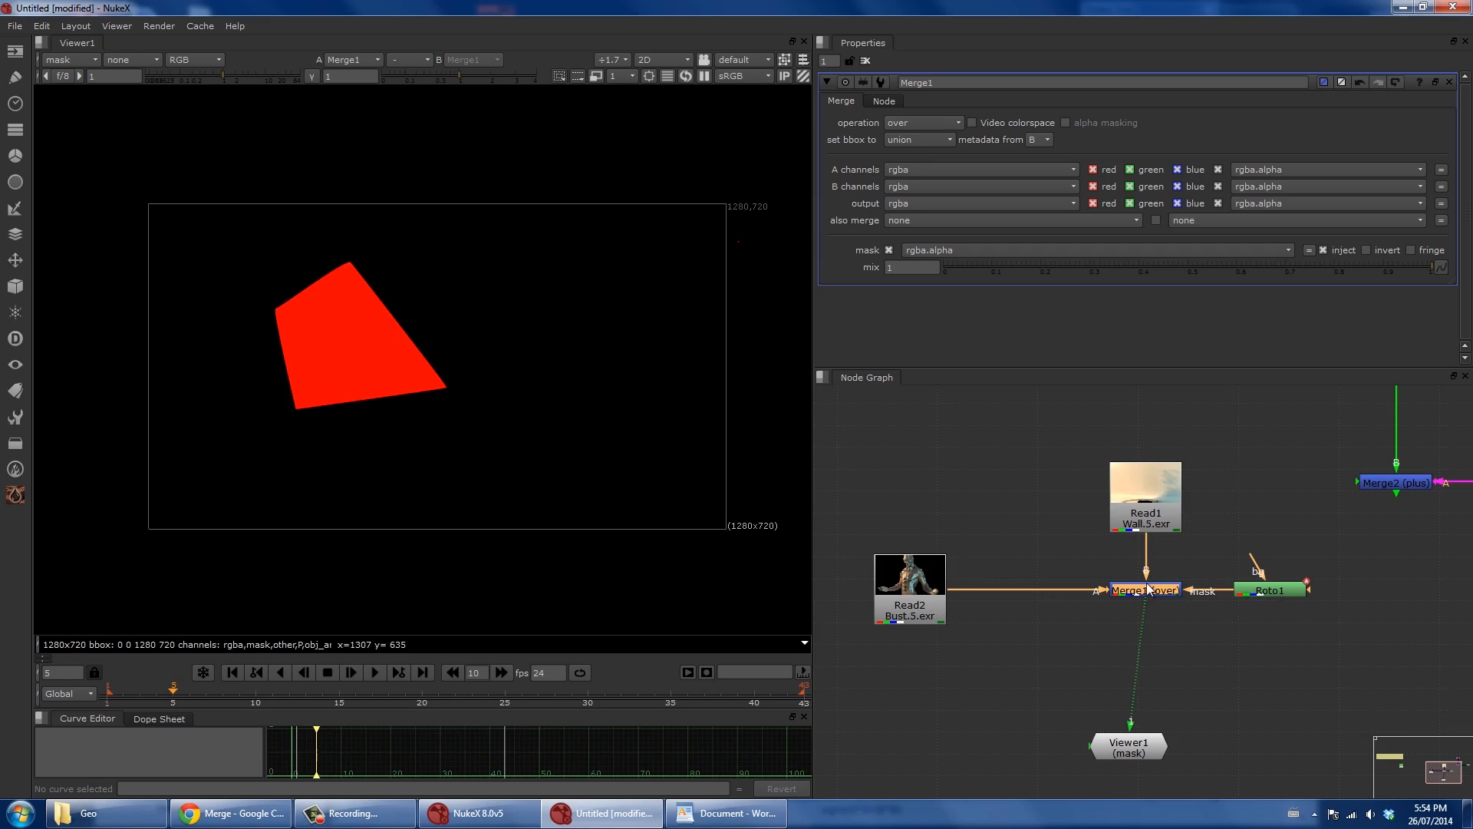
Add a Blur node below Merge1, view the rgba layer and set the blur's mask to mask.a.
key(b)
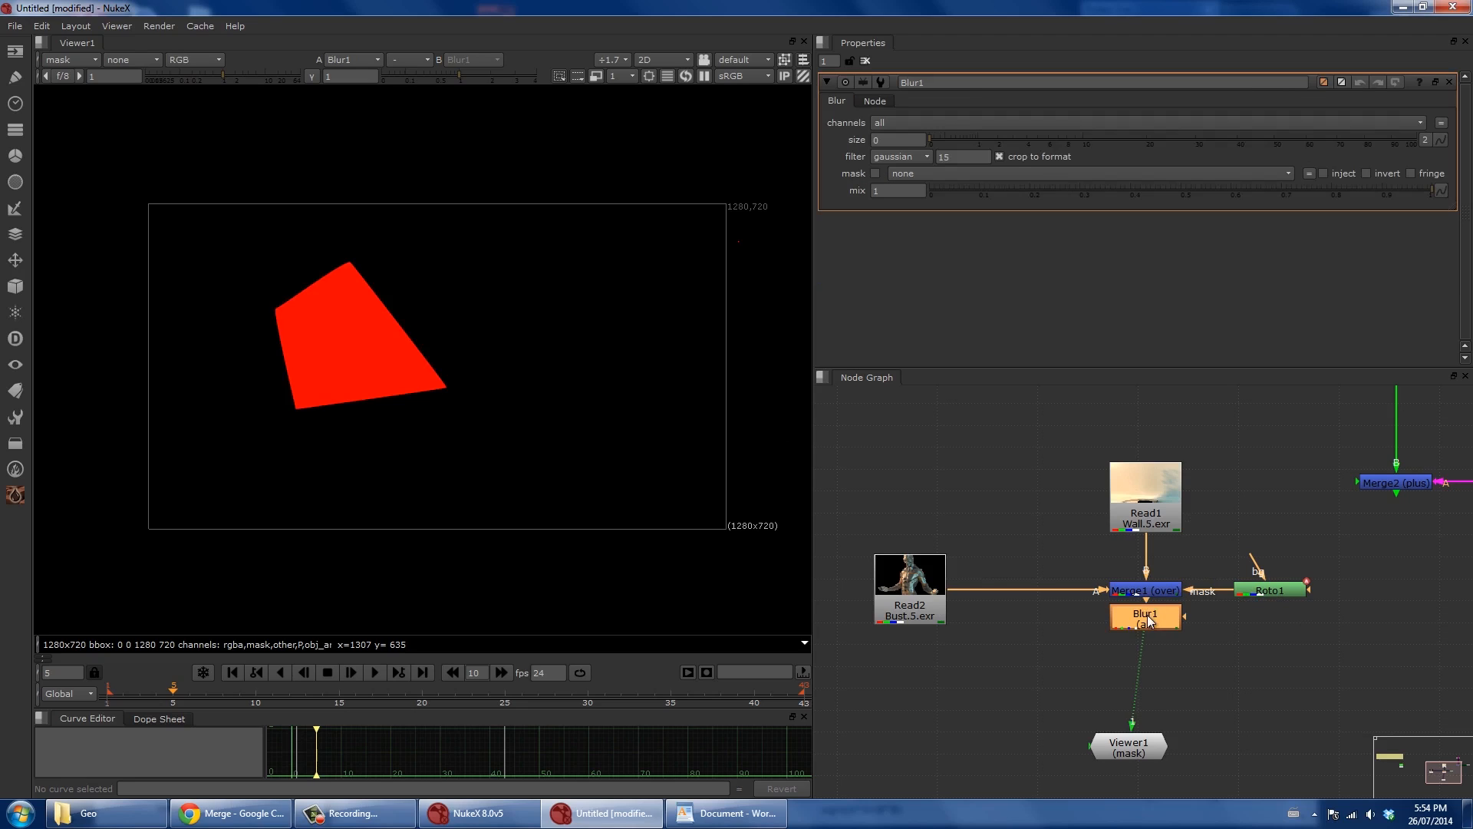
click(66, 60)
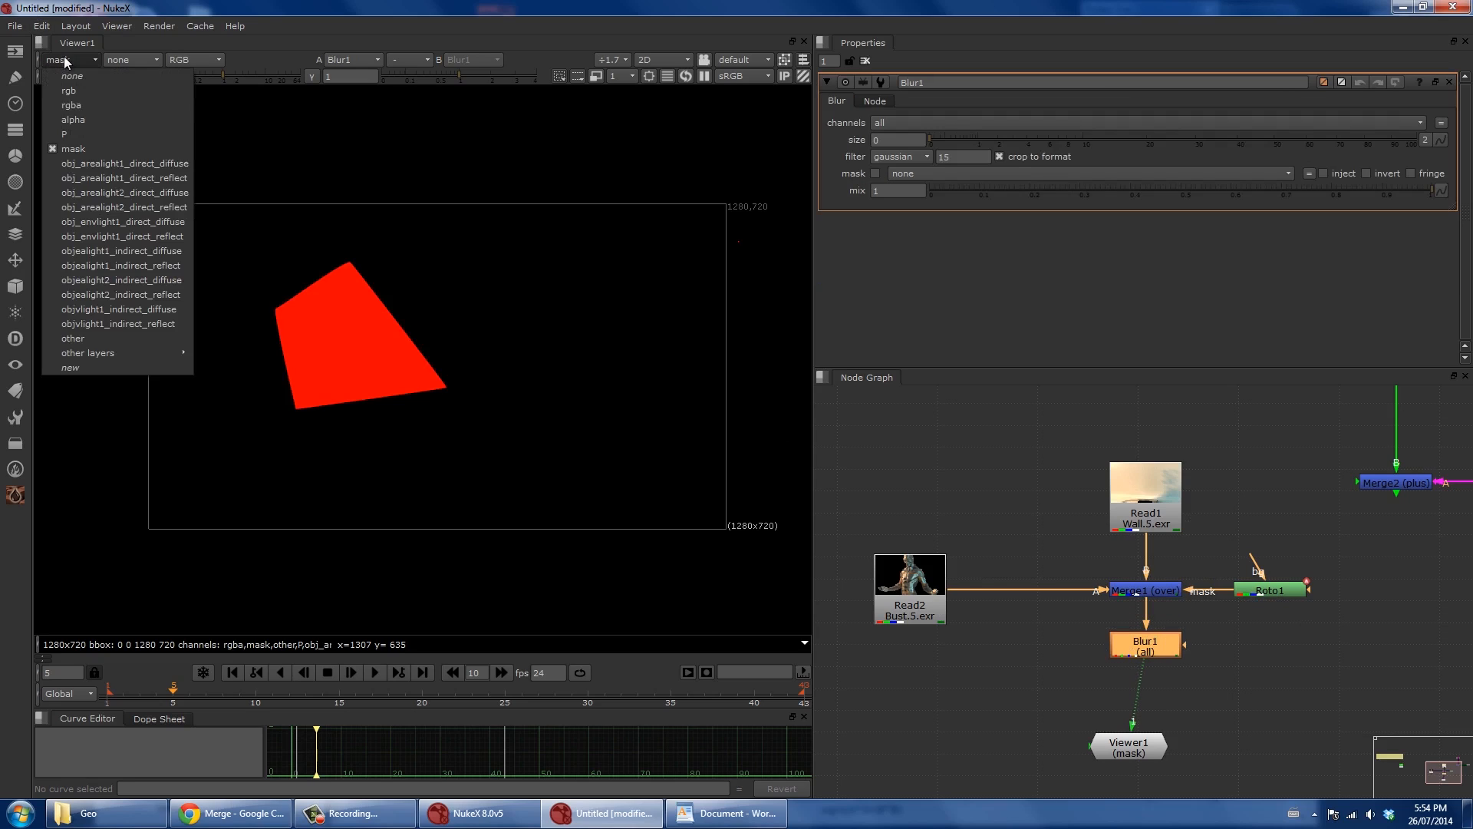
click(97, 121)
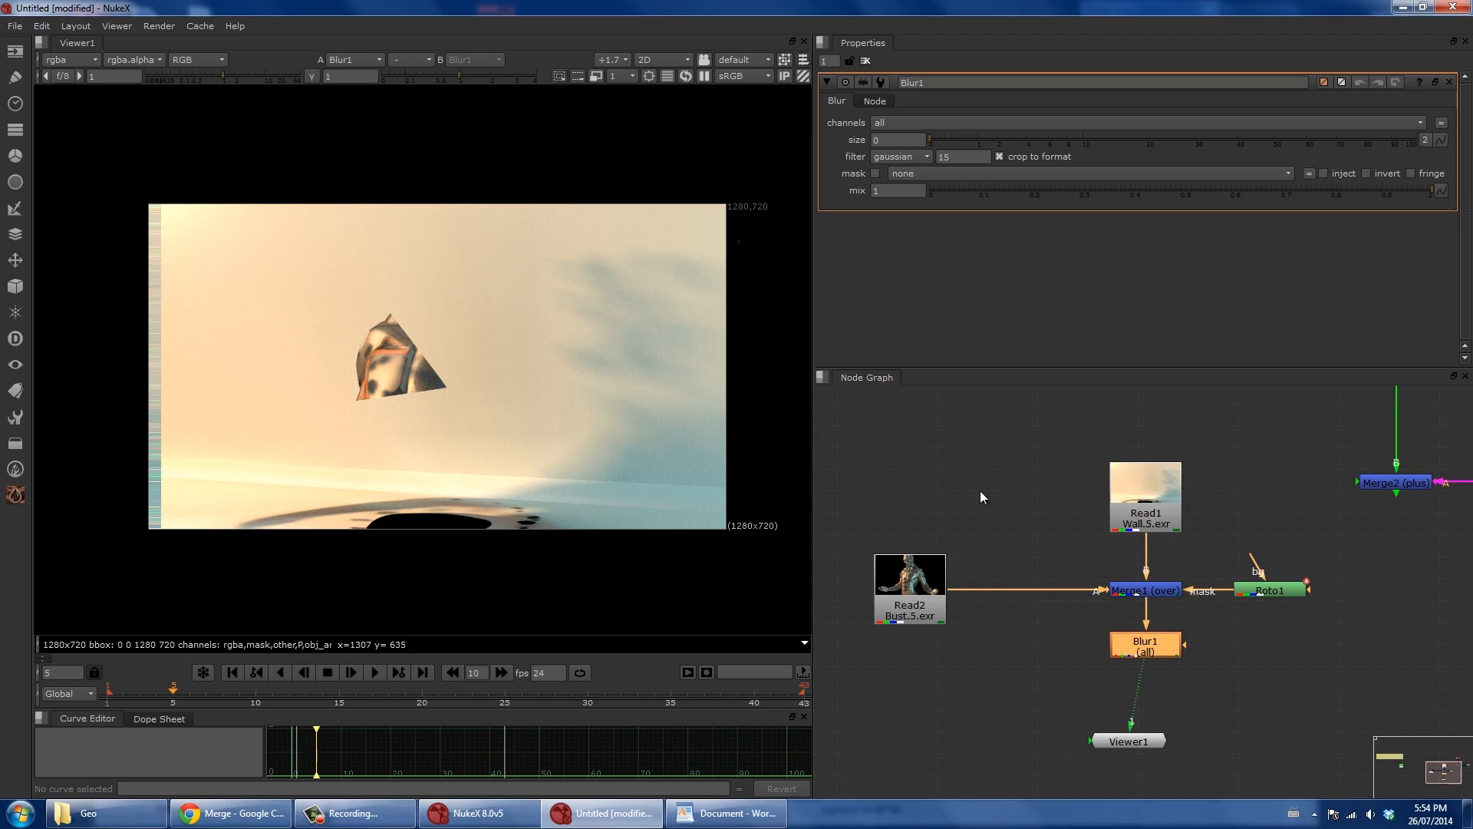
click(1085, 173)
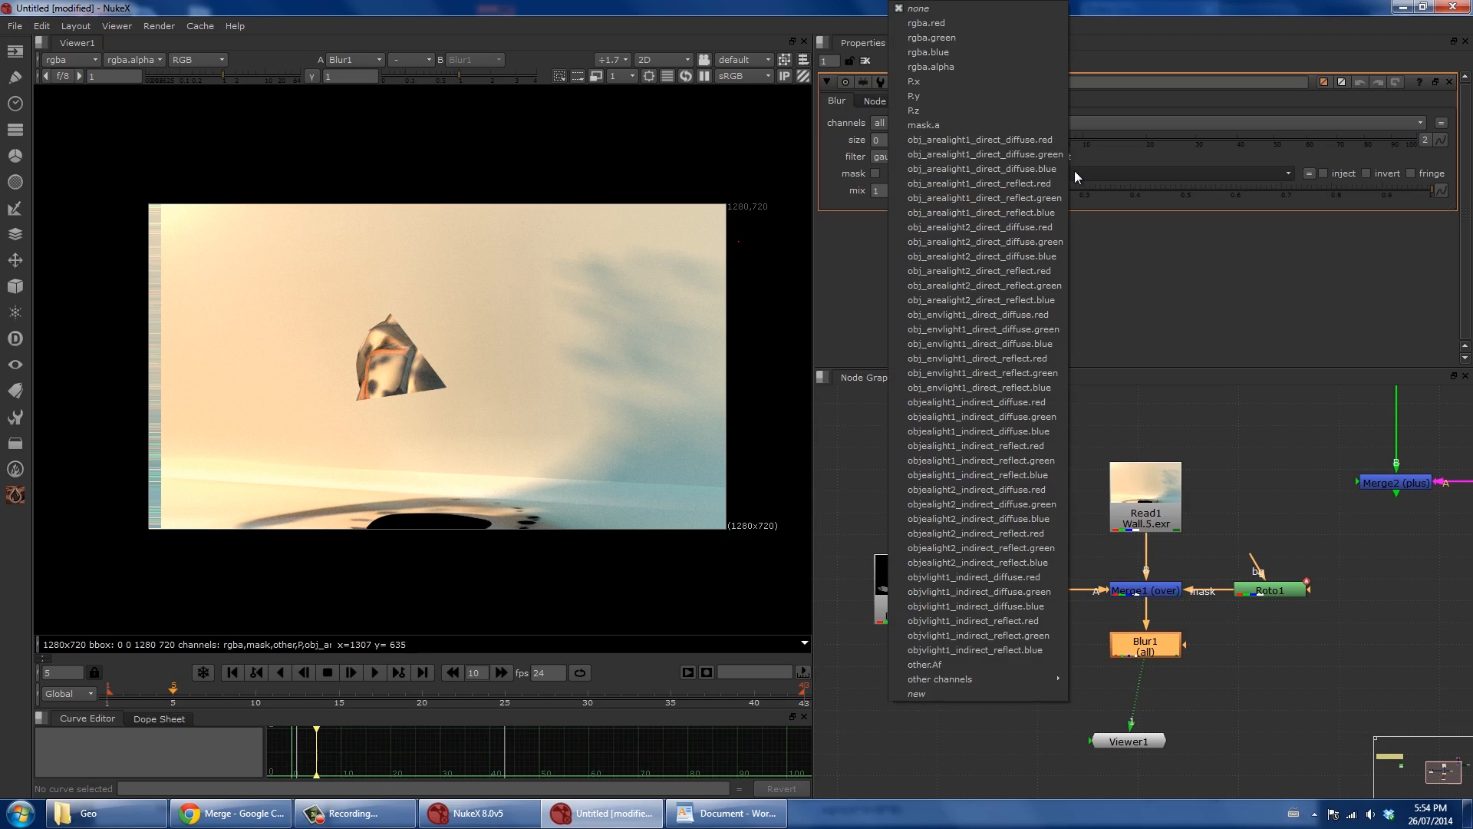
click(933, 126)
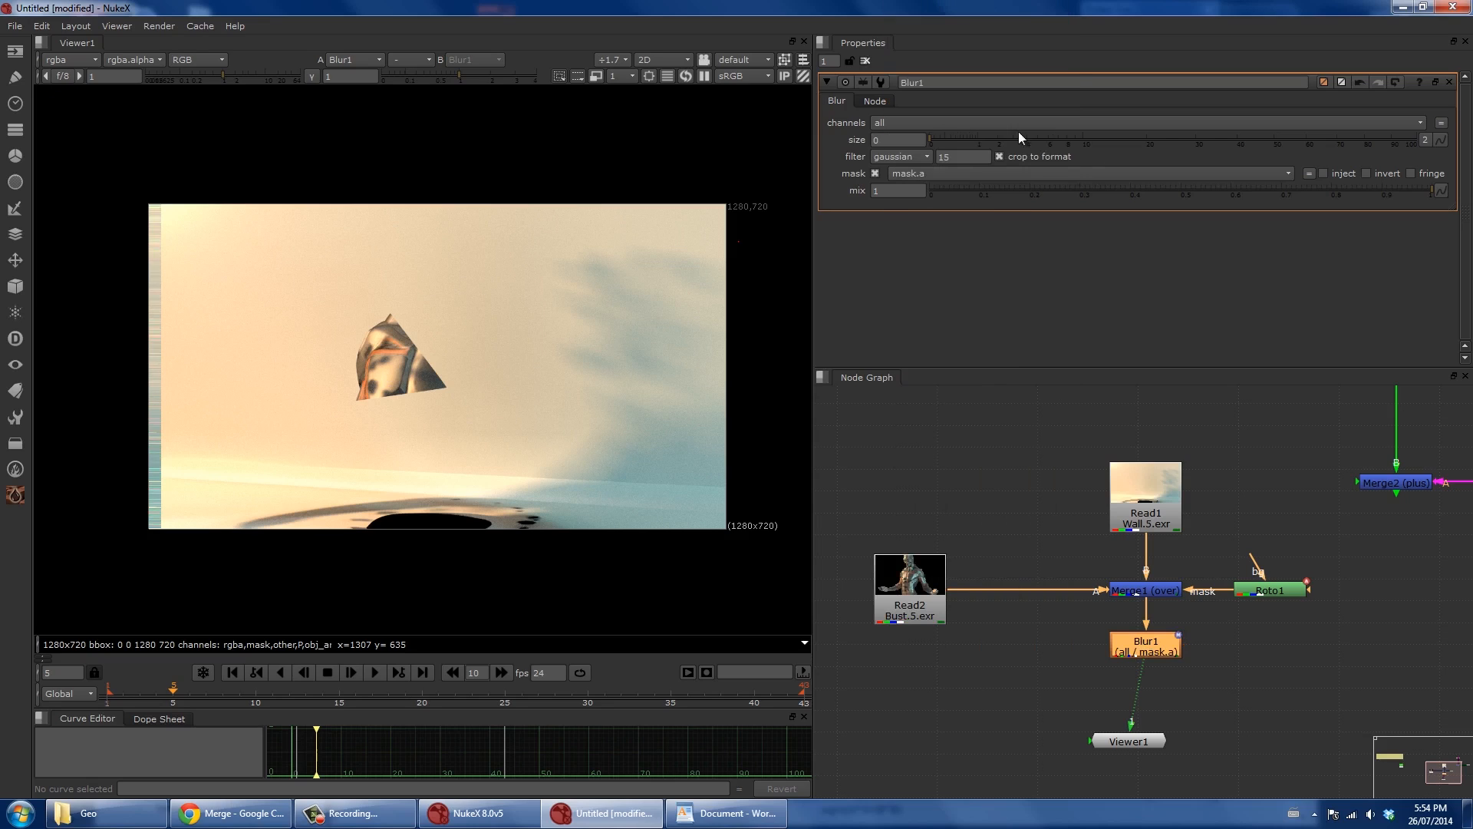
Set the size of Blur1 to 38.4.
drag(994, 144, 1230, 149)
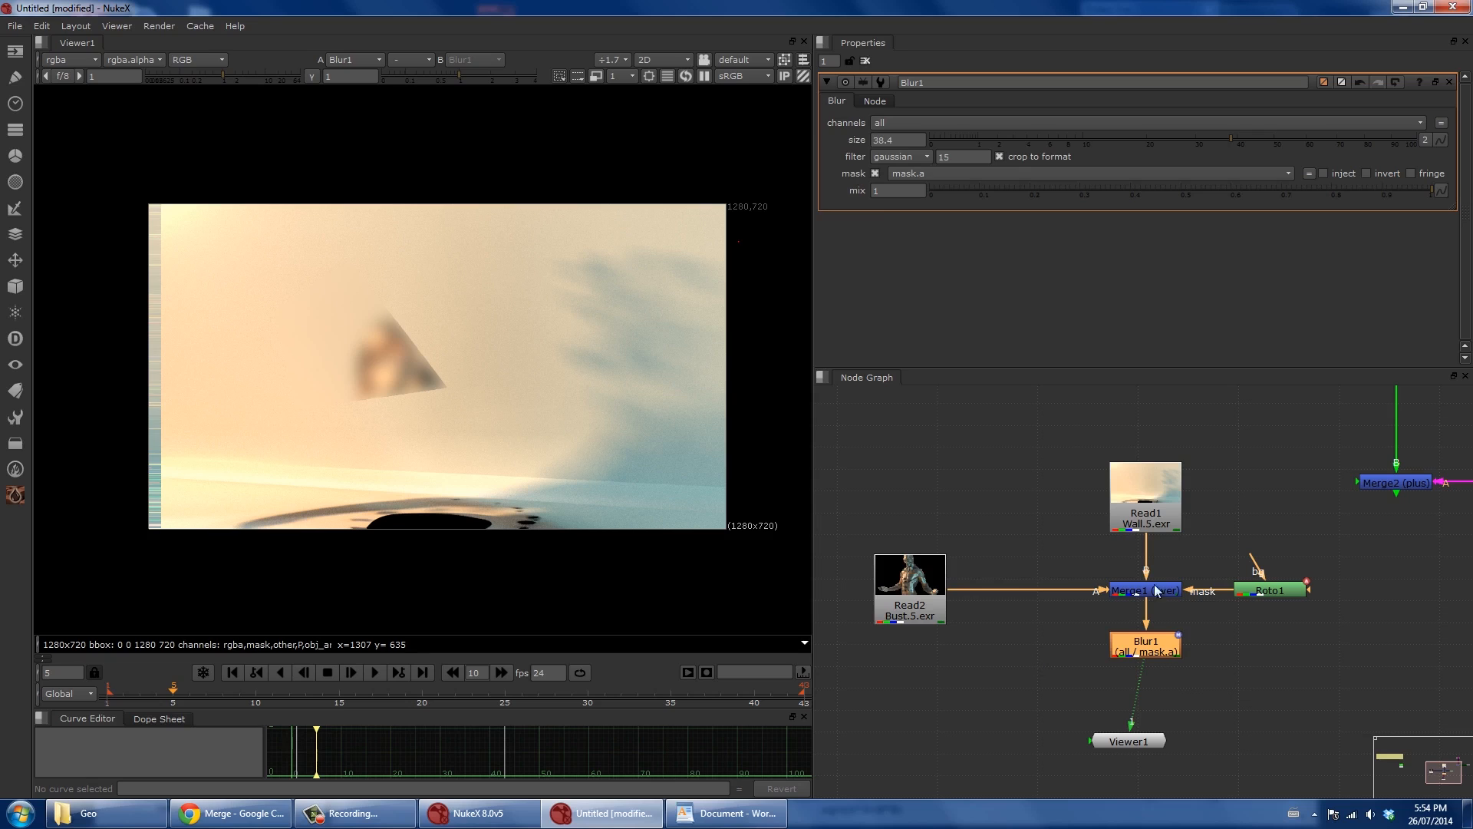
Try clearing Blur1's mask channel and feeding its mask input directly from Roto1.
click(934, 174)
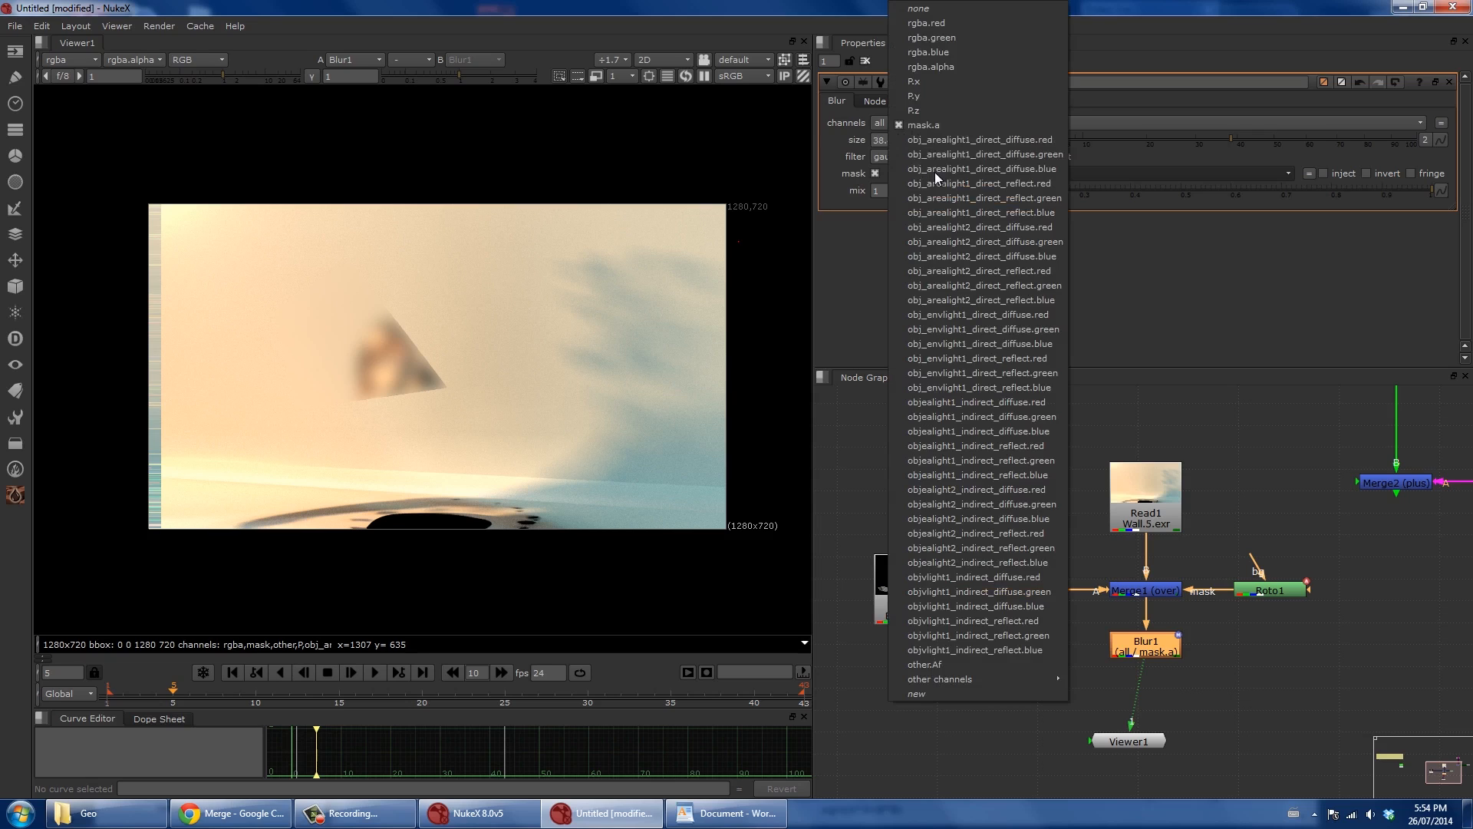
click(946, 11)
drag(1186, 645, 1253, 591)
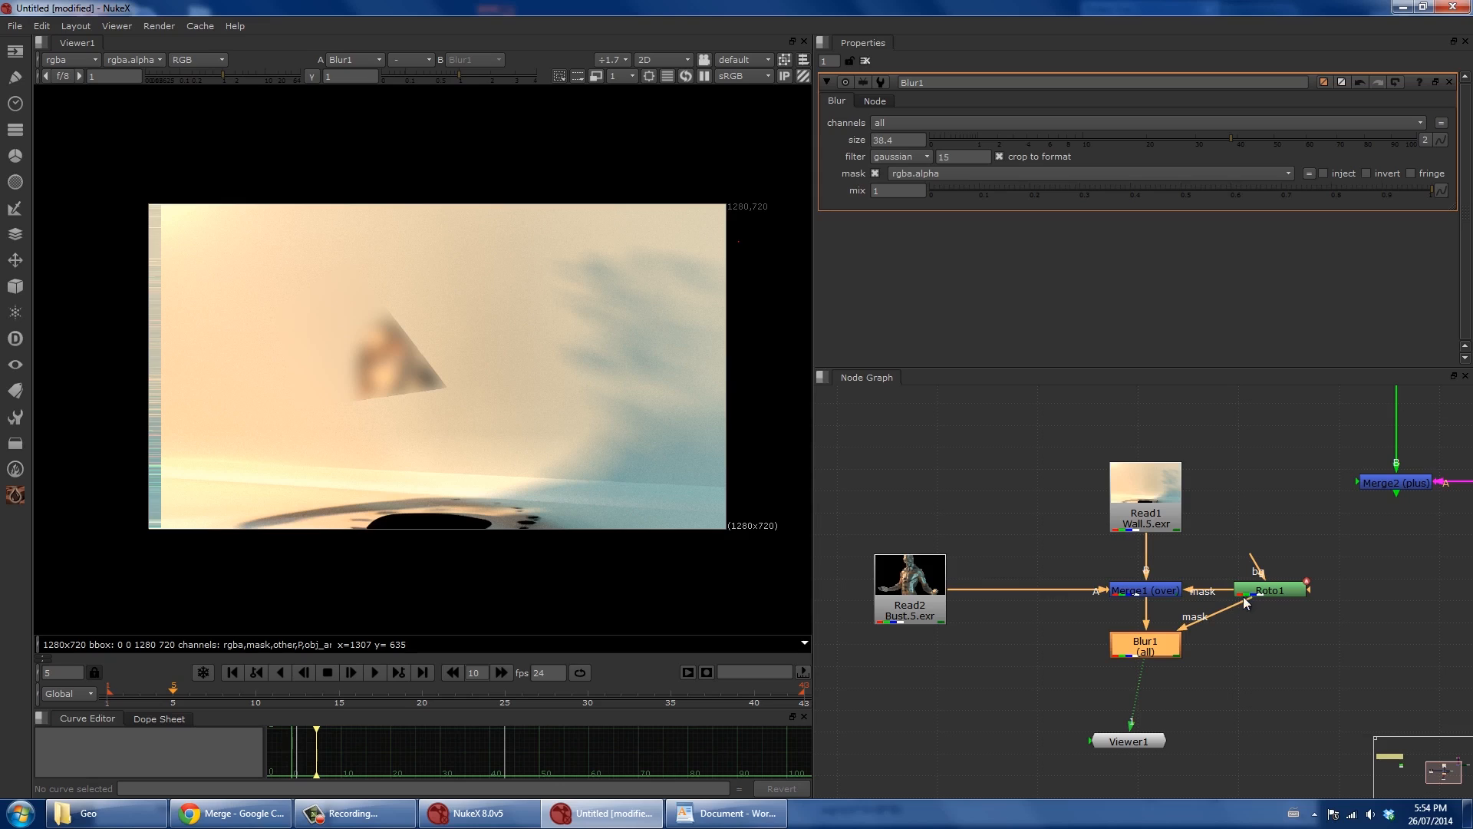
Place Viewer1 straight below Blur1, disconnect Roto1 from the blur's mask input and set the blur's mask to mask.a.
drag(1124, 746, 1141, 772)
drag(1237, 607, 1220, 645)
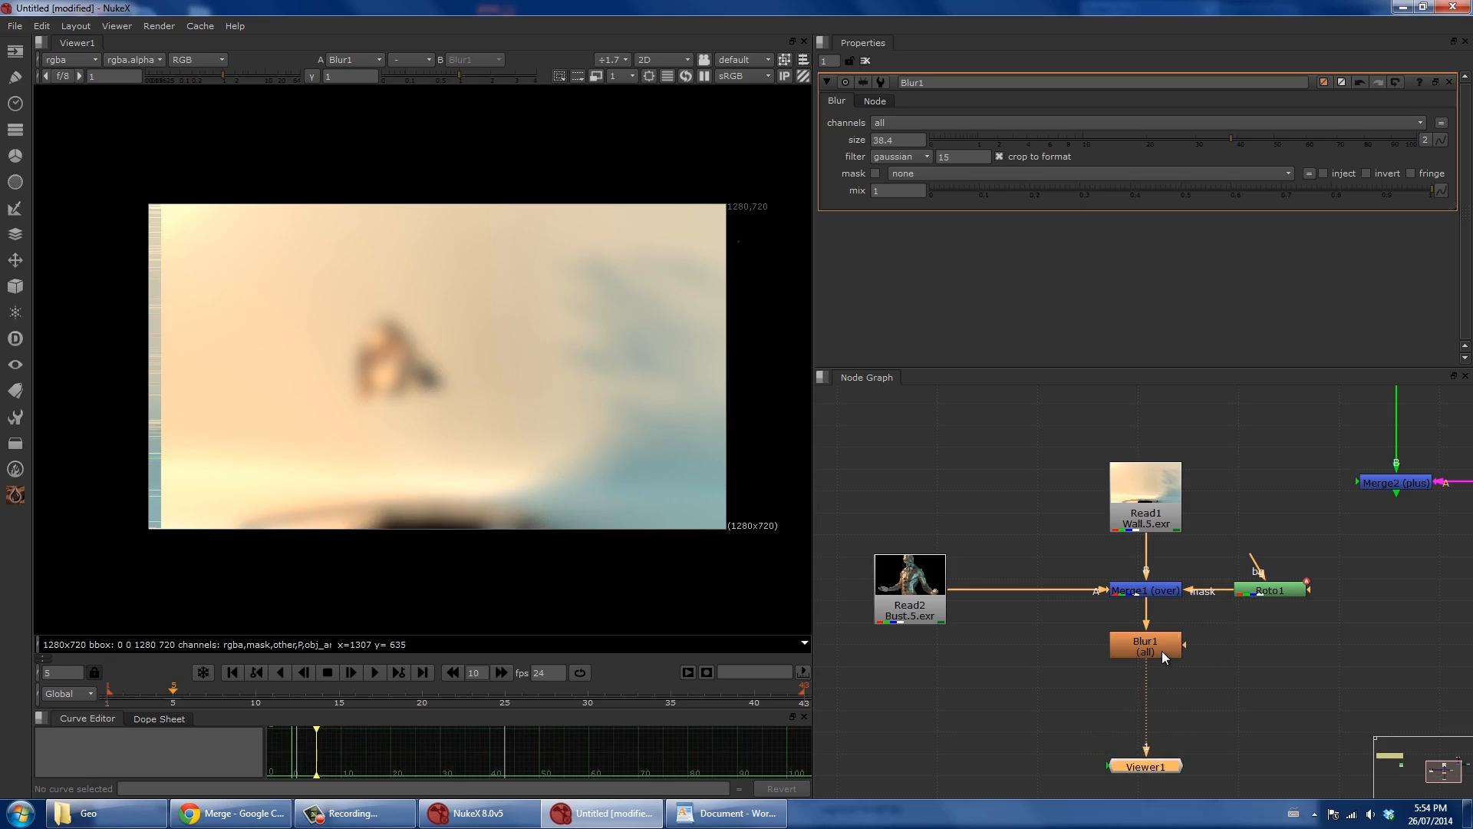
click(1161, 650)
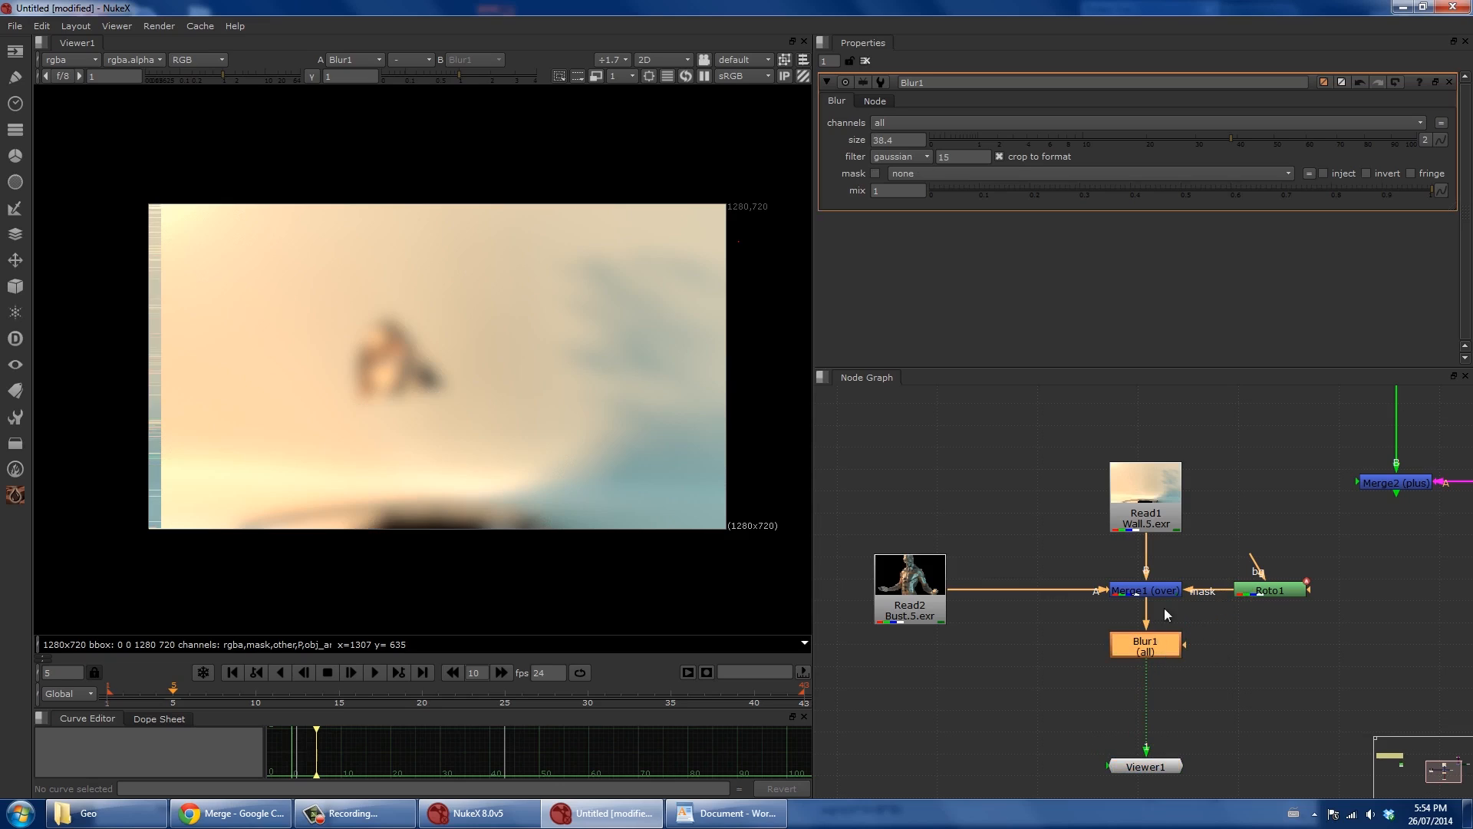
click(912, 170)
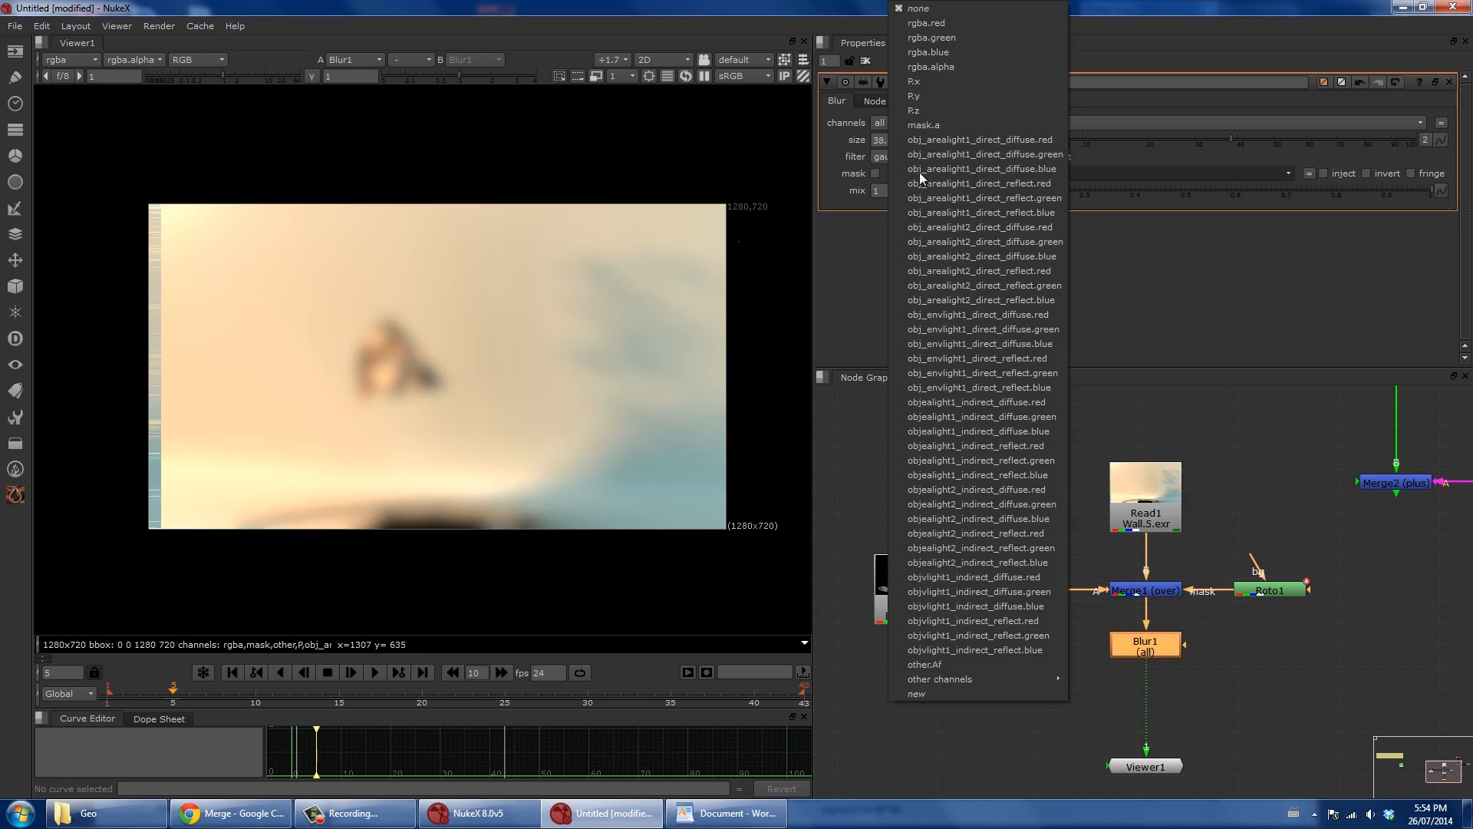
click(941, 126)
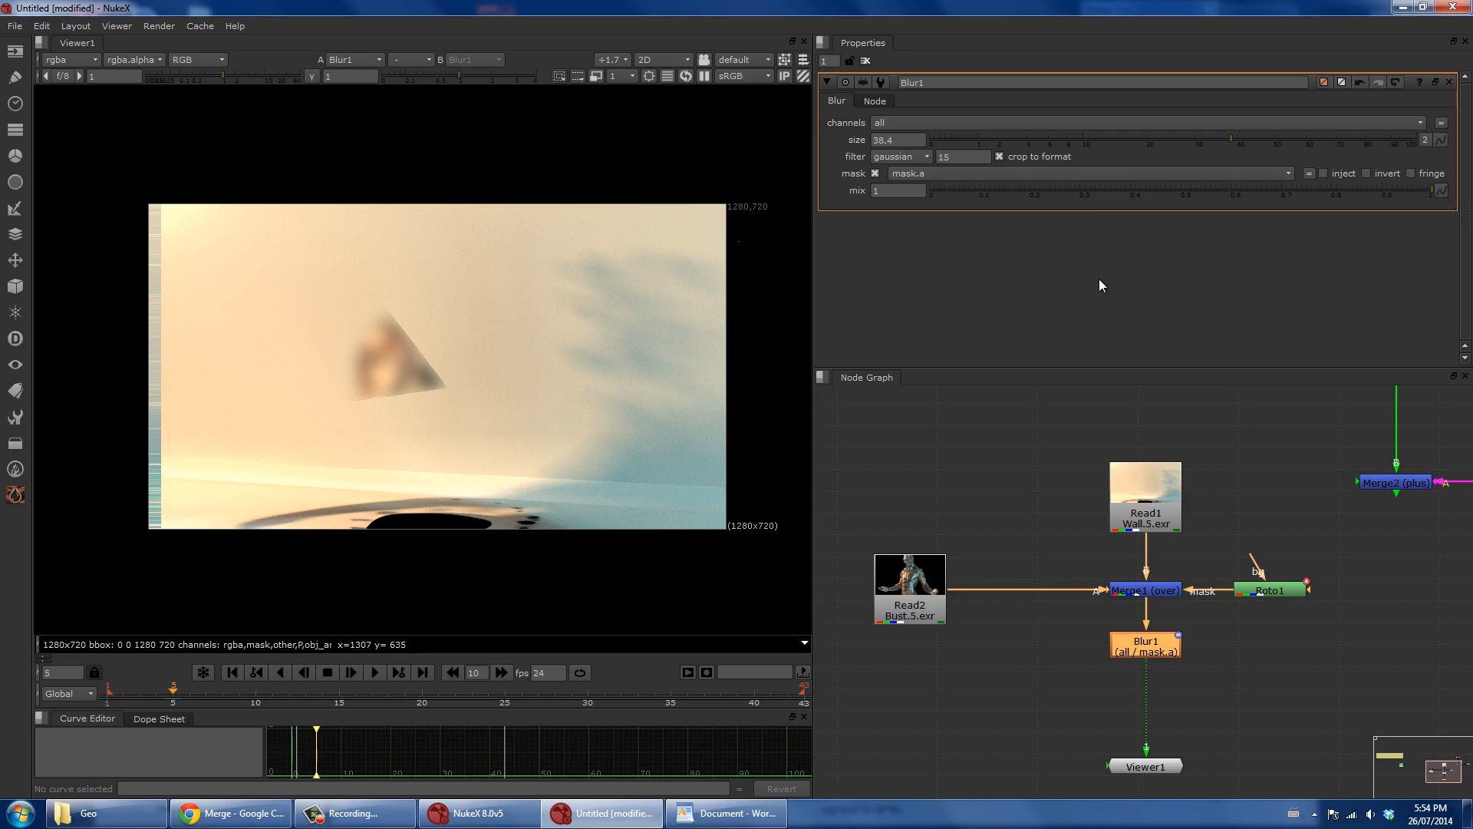
Examine the mask badge and channel label on Blur1, and open Merge1's properties to review its mask injection.
scroll(1160, 640, up, 4)
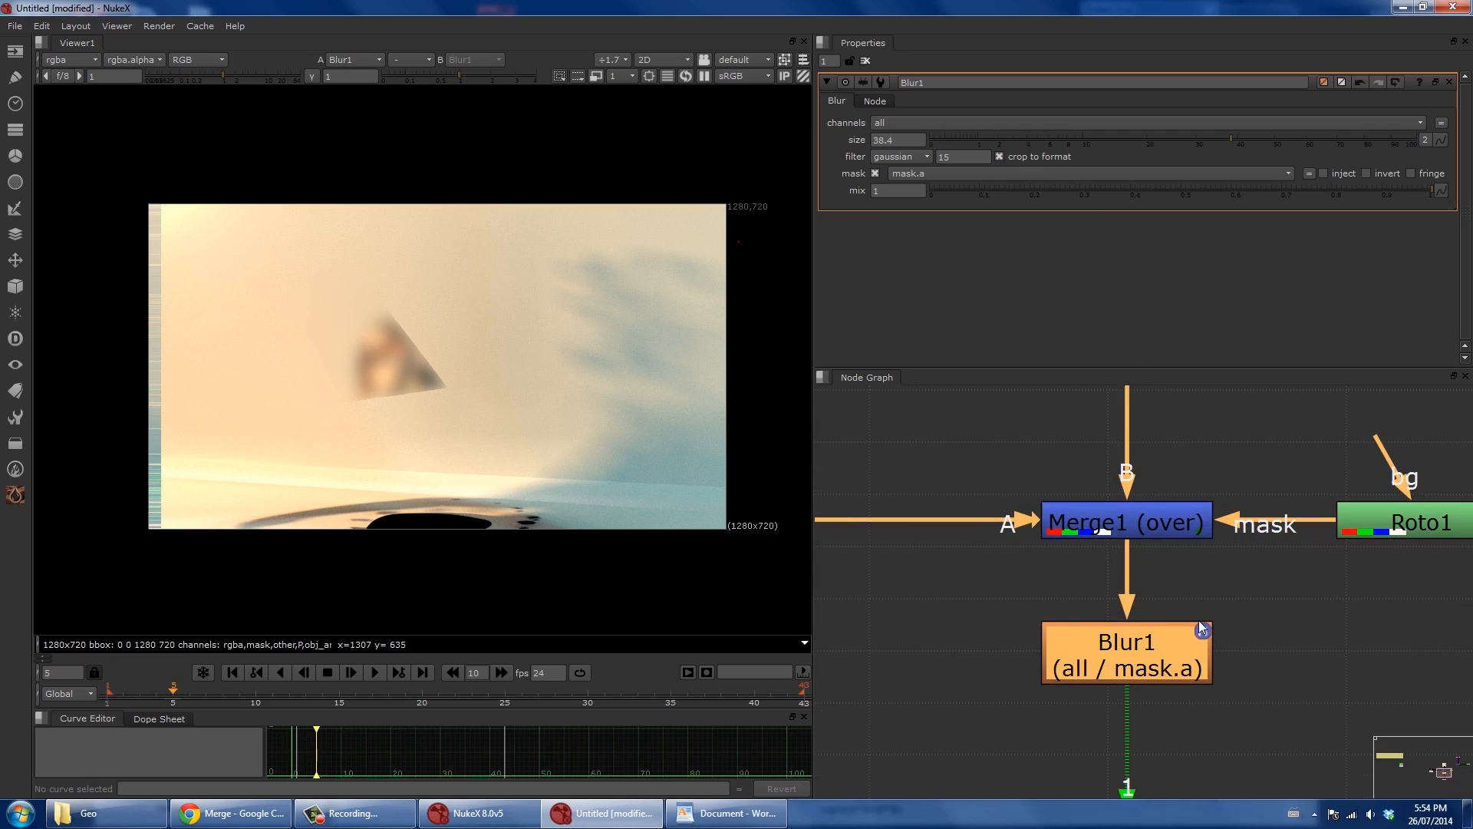
scroll(1210, 629, up, 4)
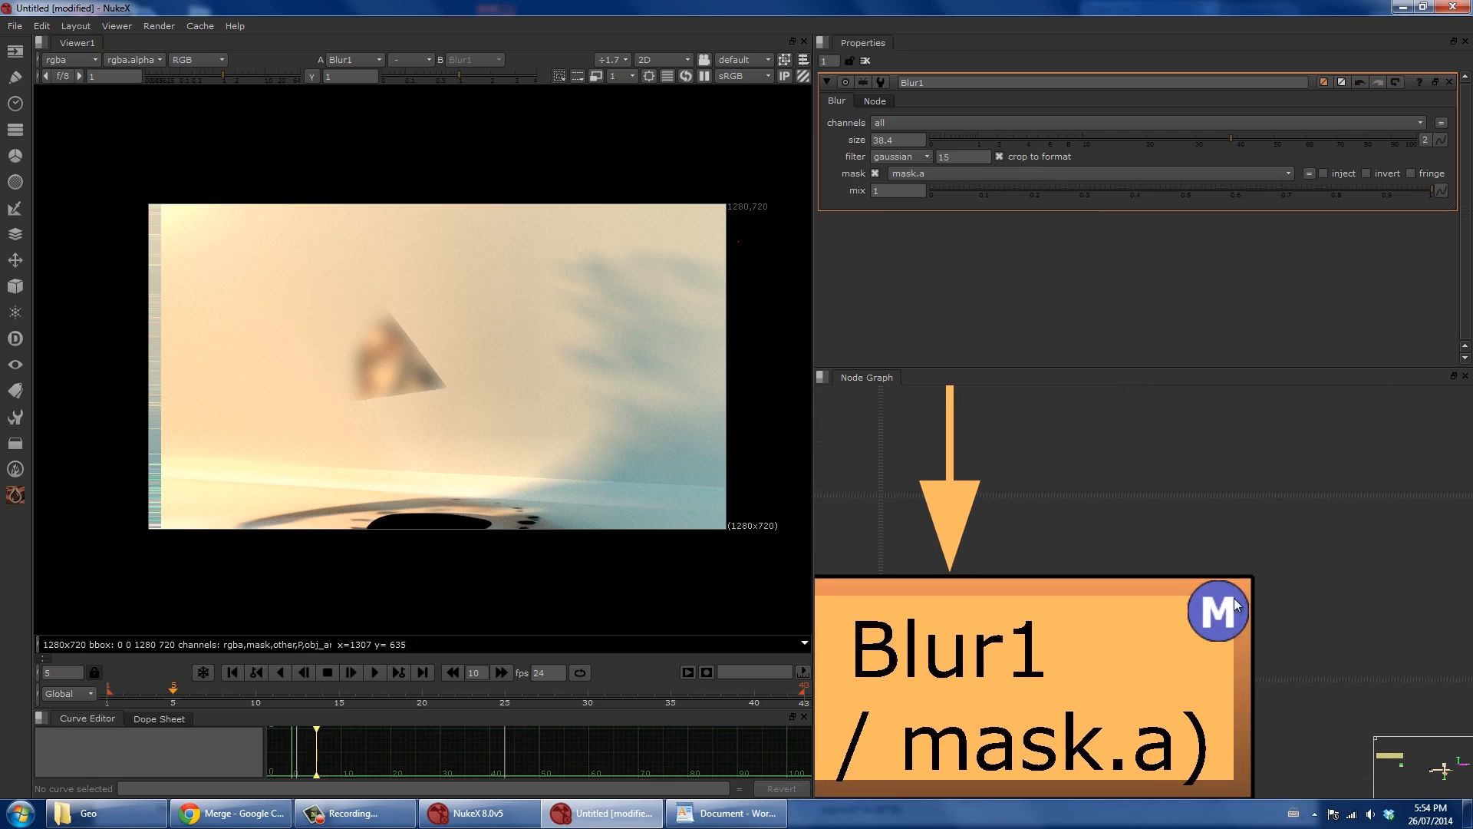
scroll(1255, 643, down, 5)
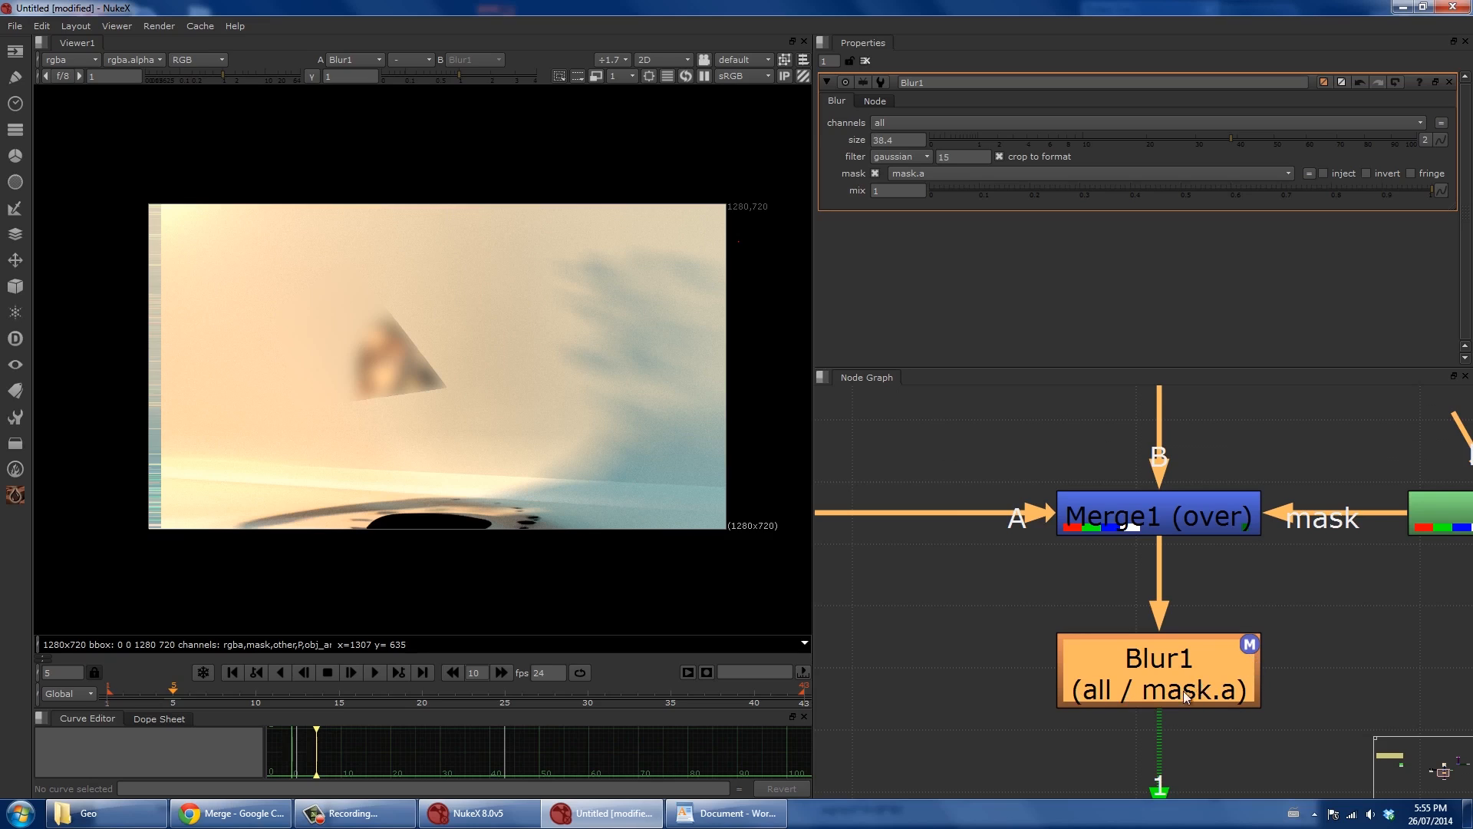
double_click(1147, 505)
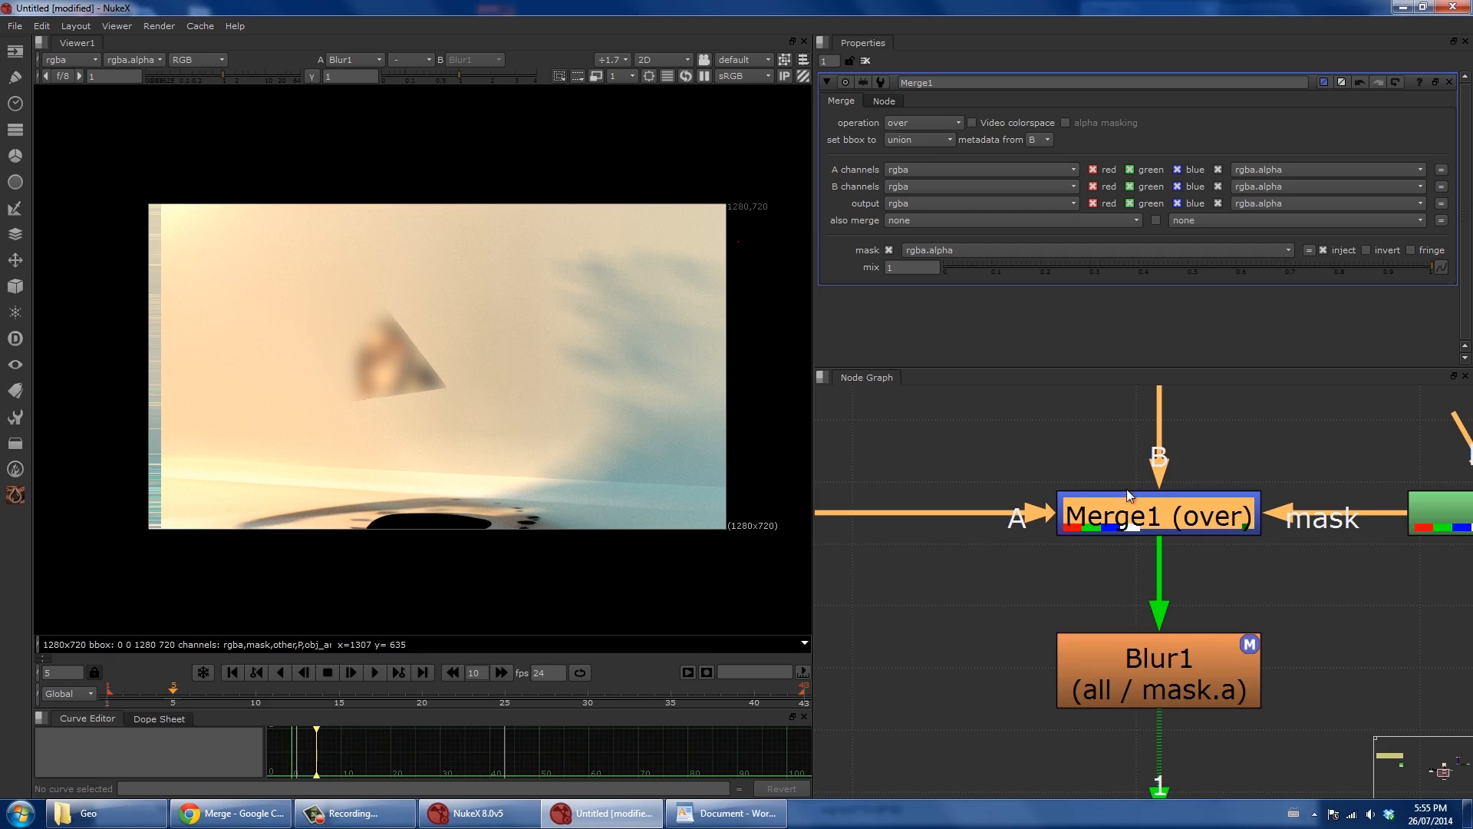
View the Merge2 result, each of its two text inputs separately, and the merged result again.
scroll(1042, 449, down, 3)
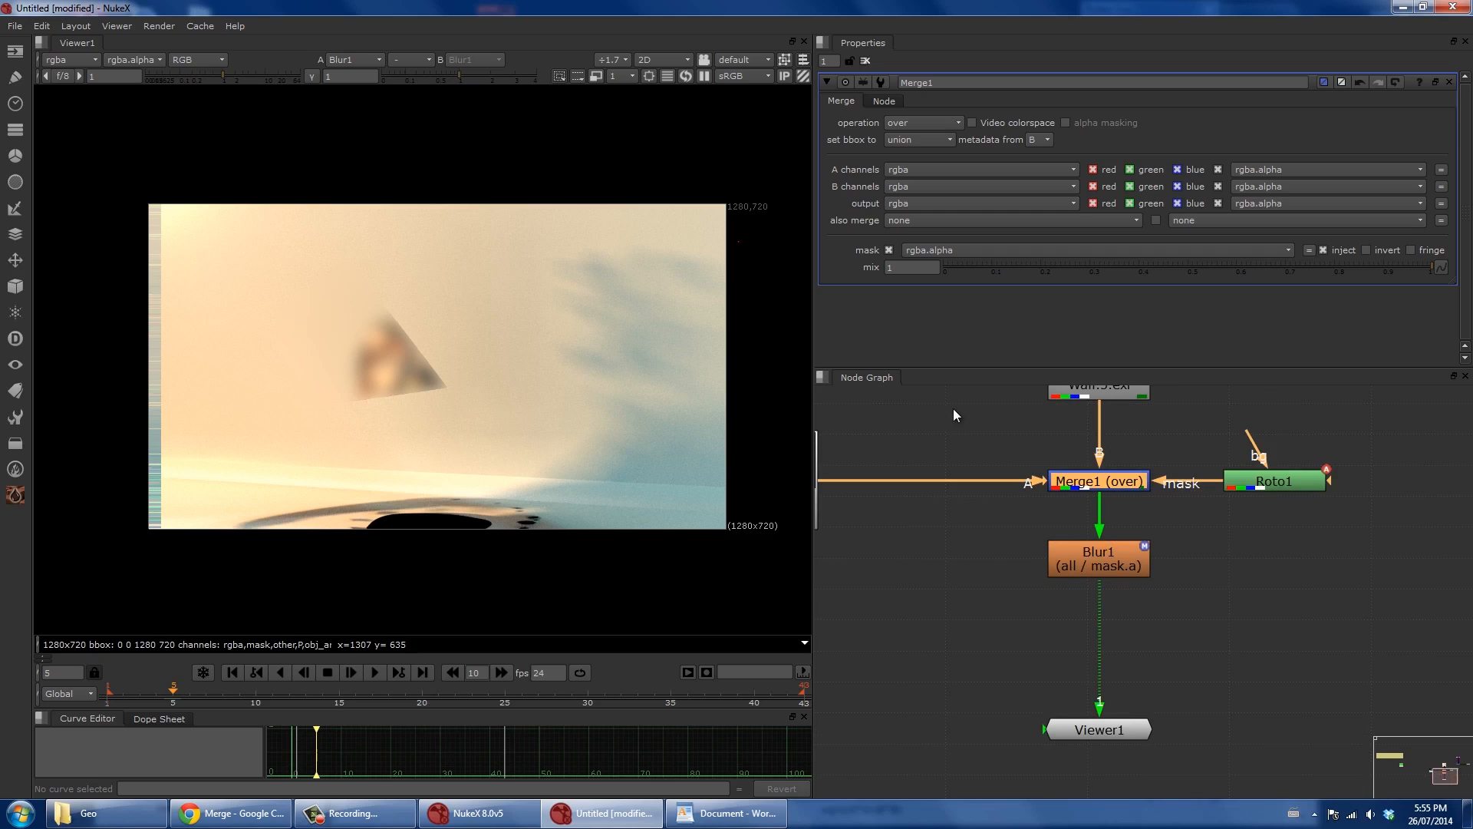
scroll(953, 408, down, 4)
middle_drag(945, 404, 965, 557)
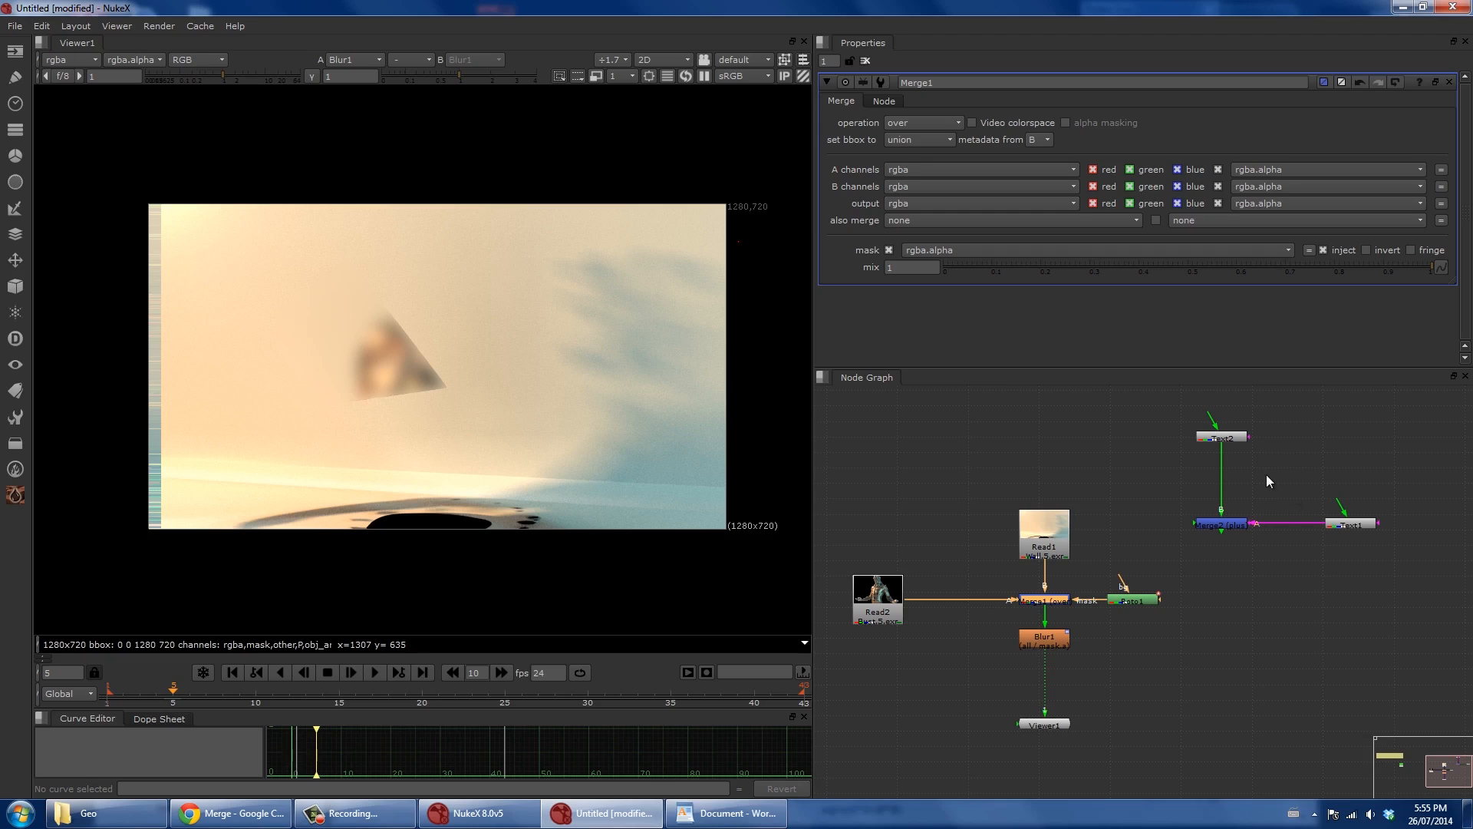
middle_drag(1266, 481, 1119, 543)
click(1072, 589)
key(1)
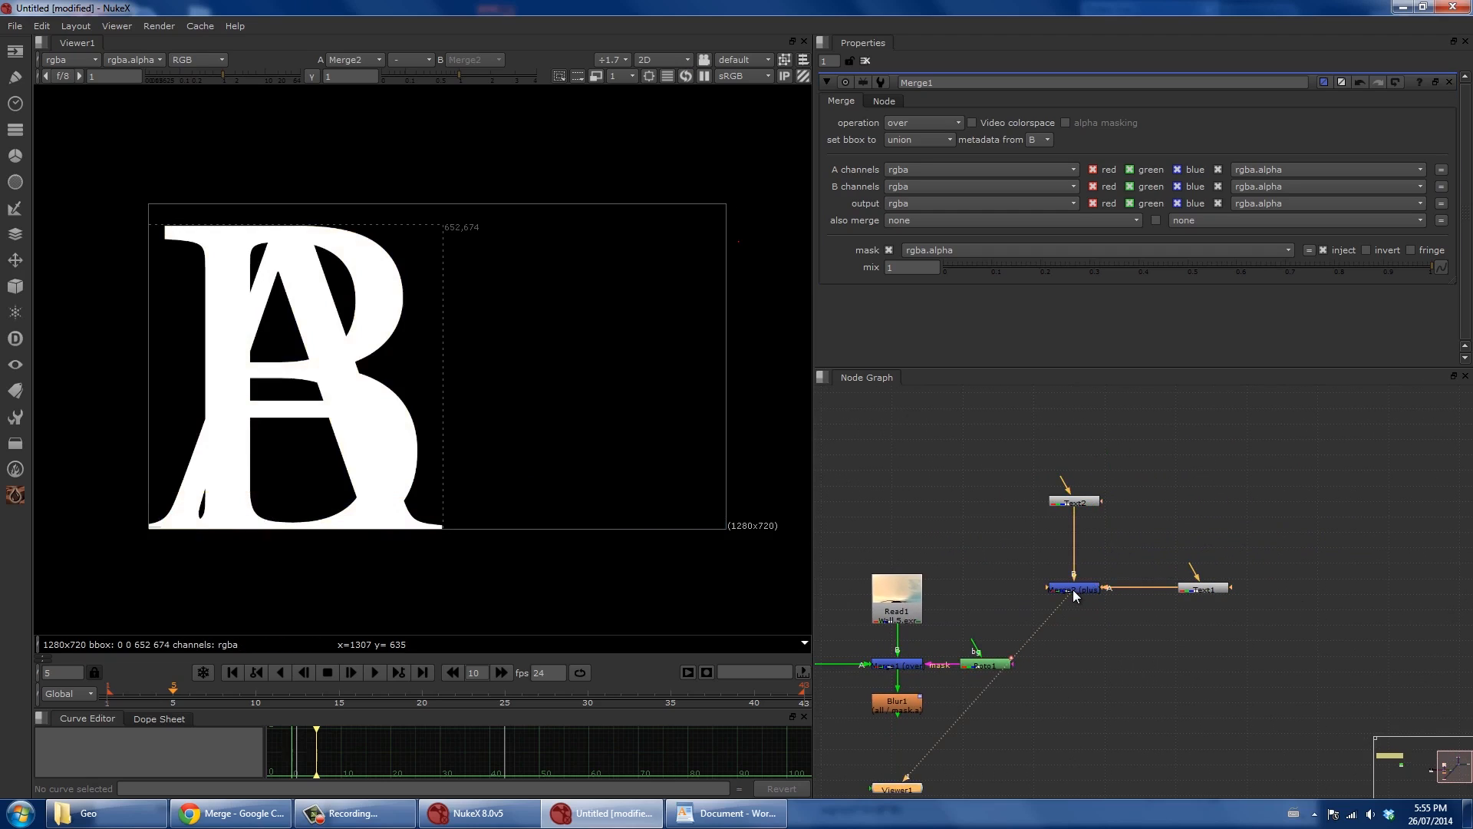
click(1074, 502)
key(1)
click(1201, 588)
key(1)
click(1074, 588)
key(1)
Open Merge2's properties and review the available merge operations without changing plus.
double_click(1074, 588)
click(938, 123)
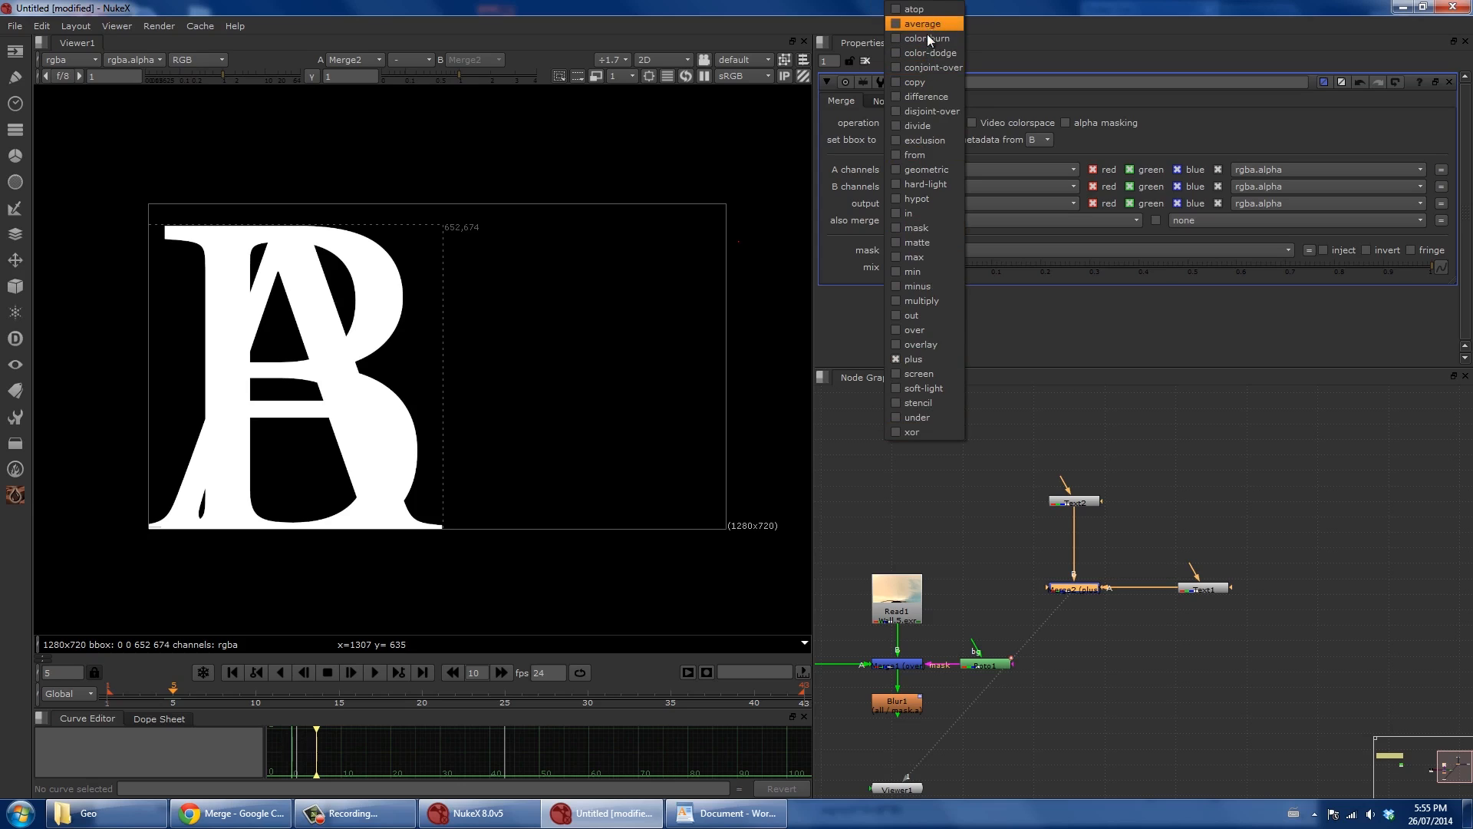
click(1006, 321)
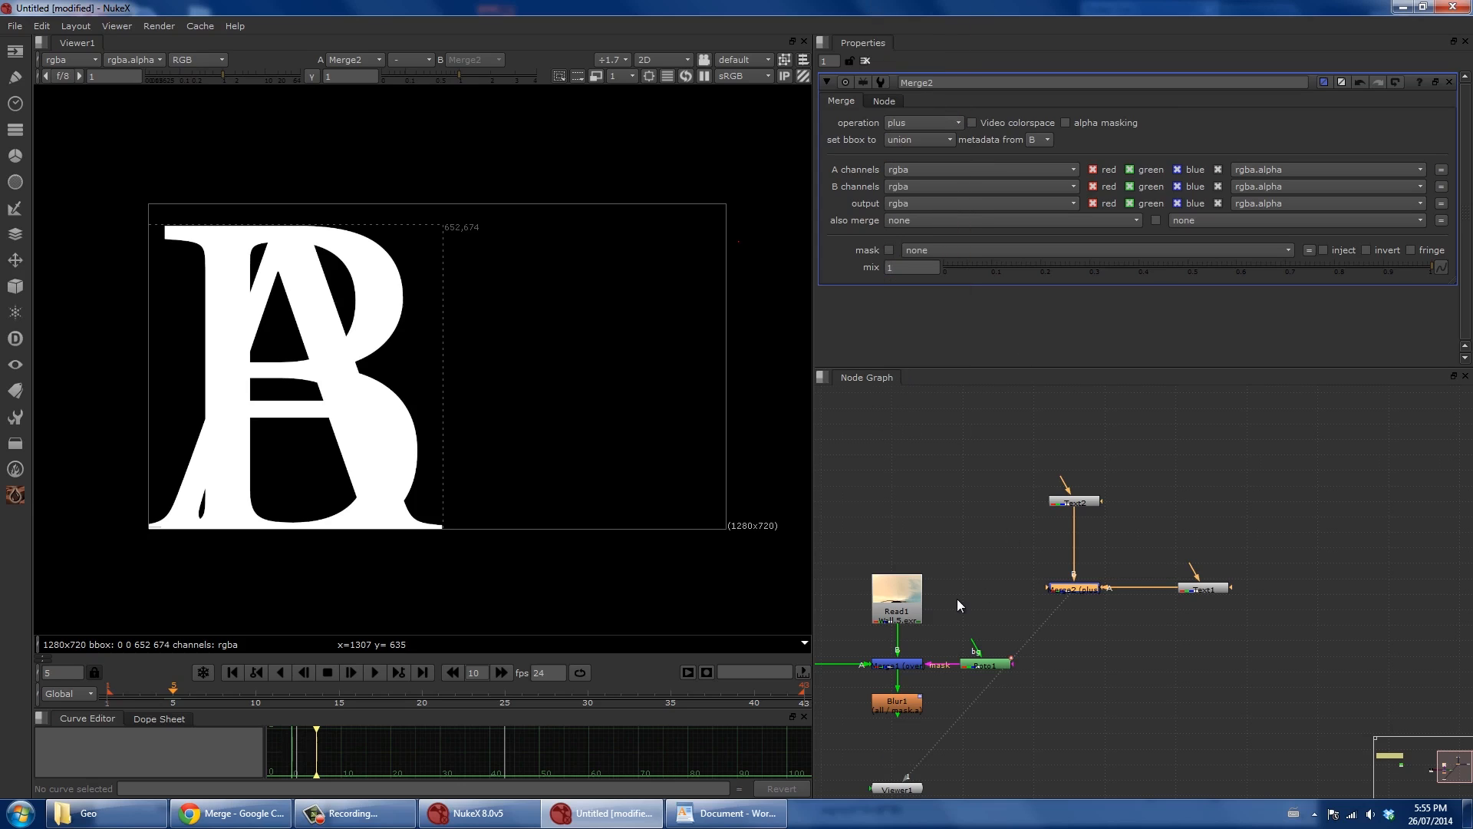
scroll(956, 597, down, 2)
middle_drag(923, 541, 1030, 478)
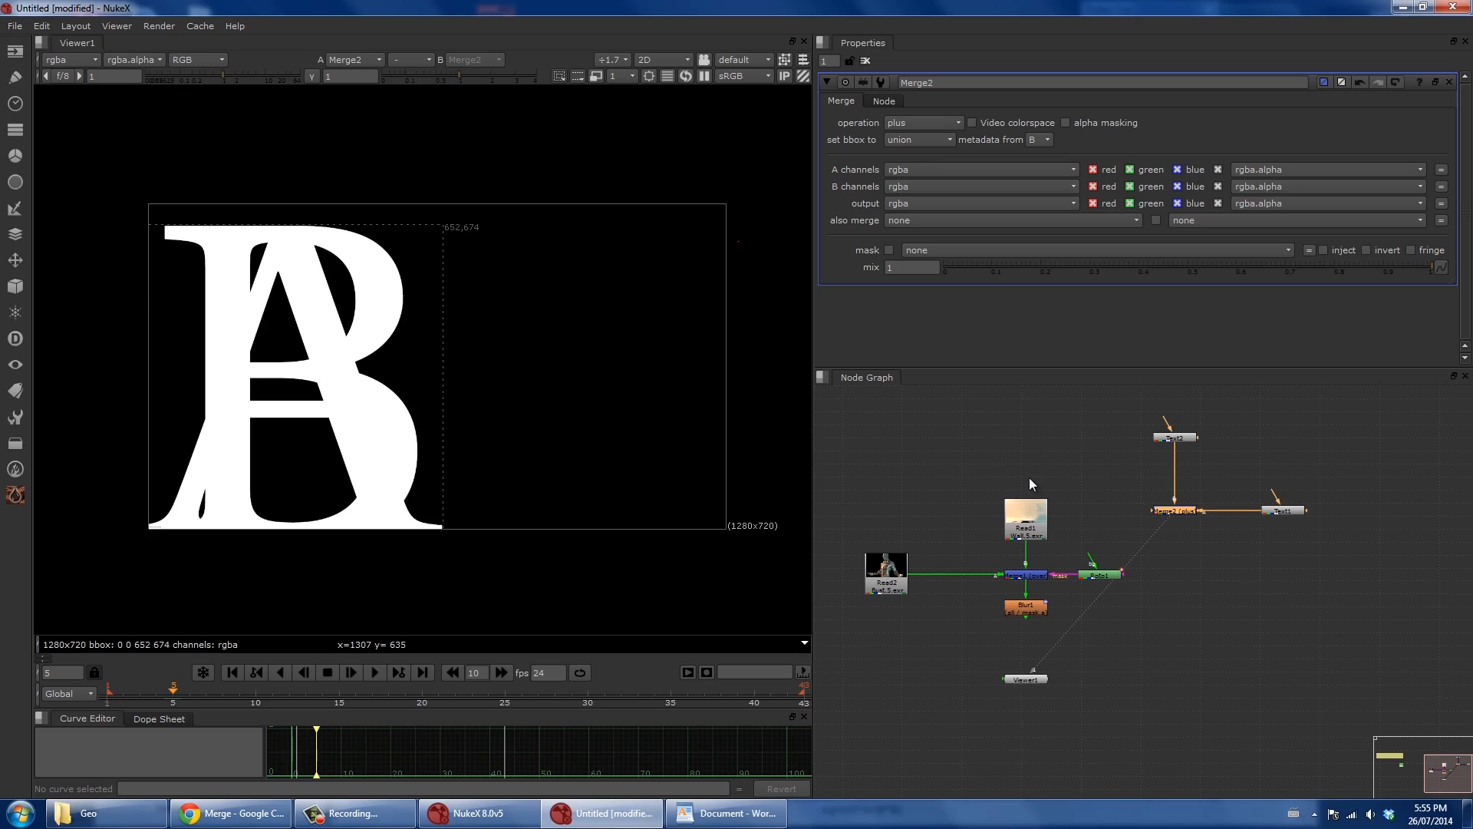